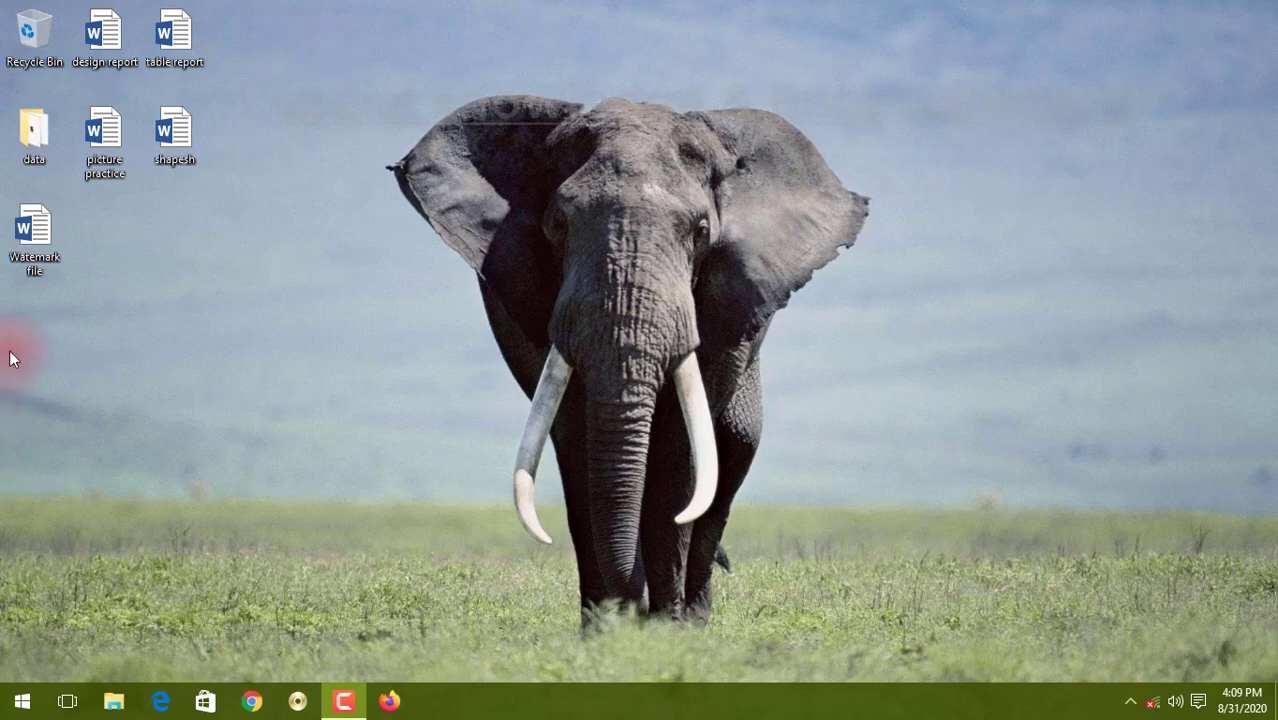
# Refresh the desktop, then browse This PC in File Explorer and refresh its view.
pyautogui.rightClick(145, 272)
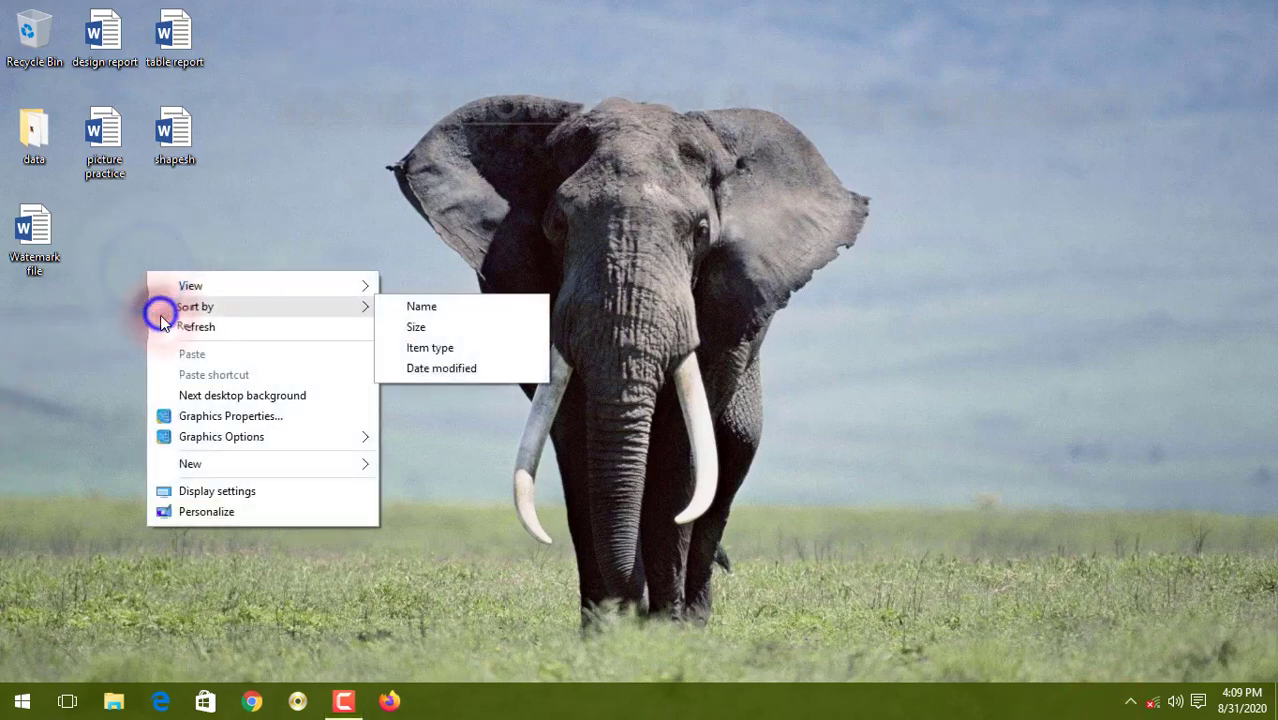
pyautogui.click(161, 324)
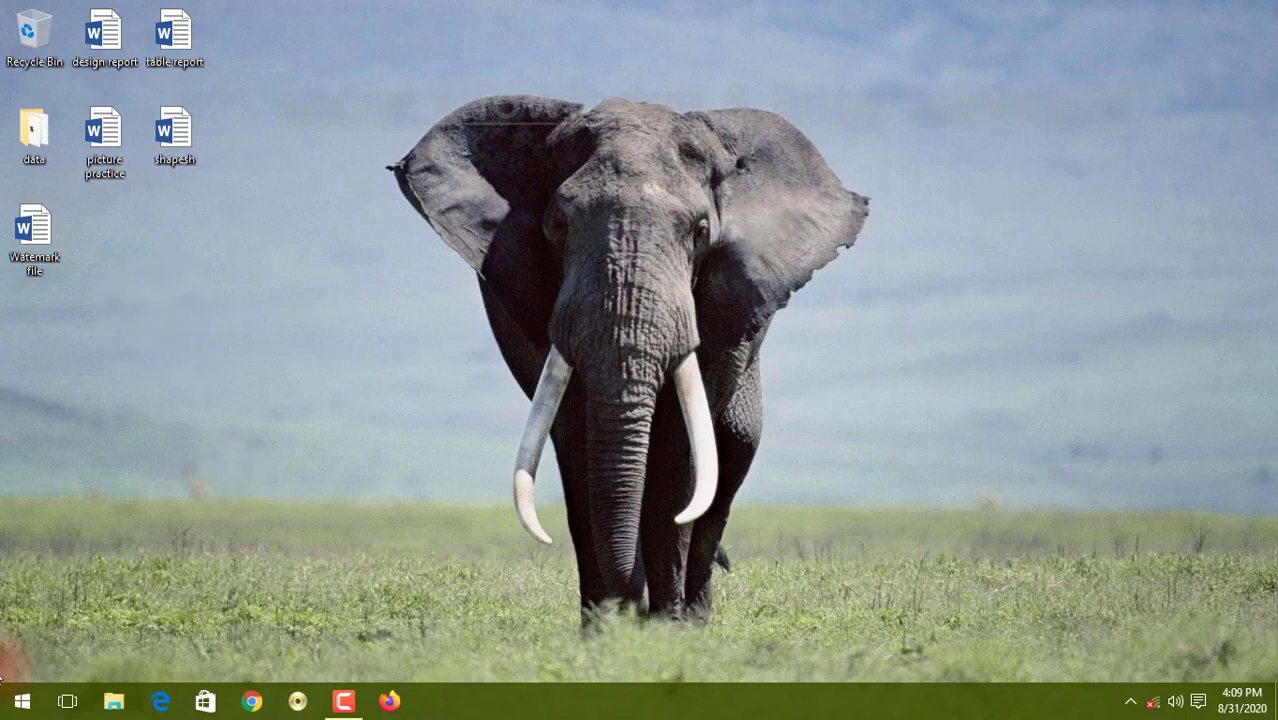
pyautogui.click(116, 704)
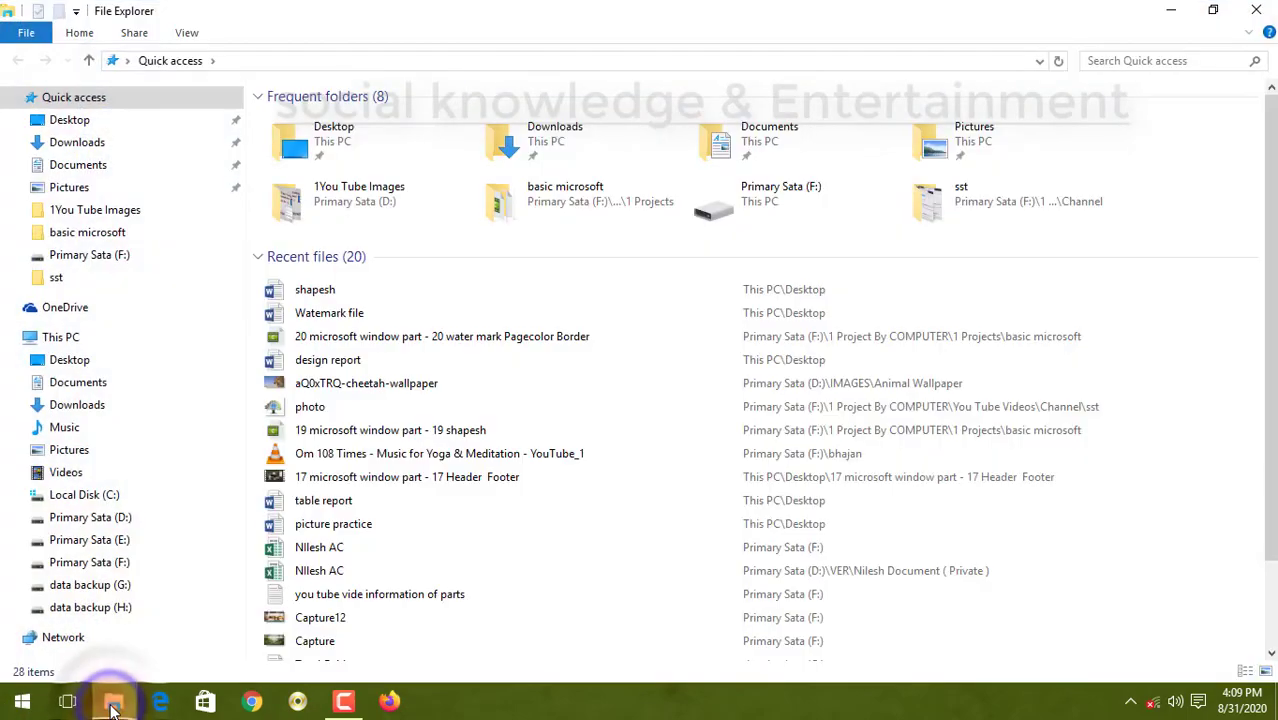
pyautogui.click(45, 337)
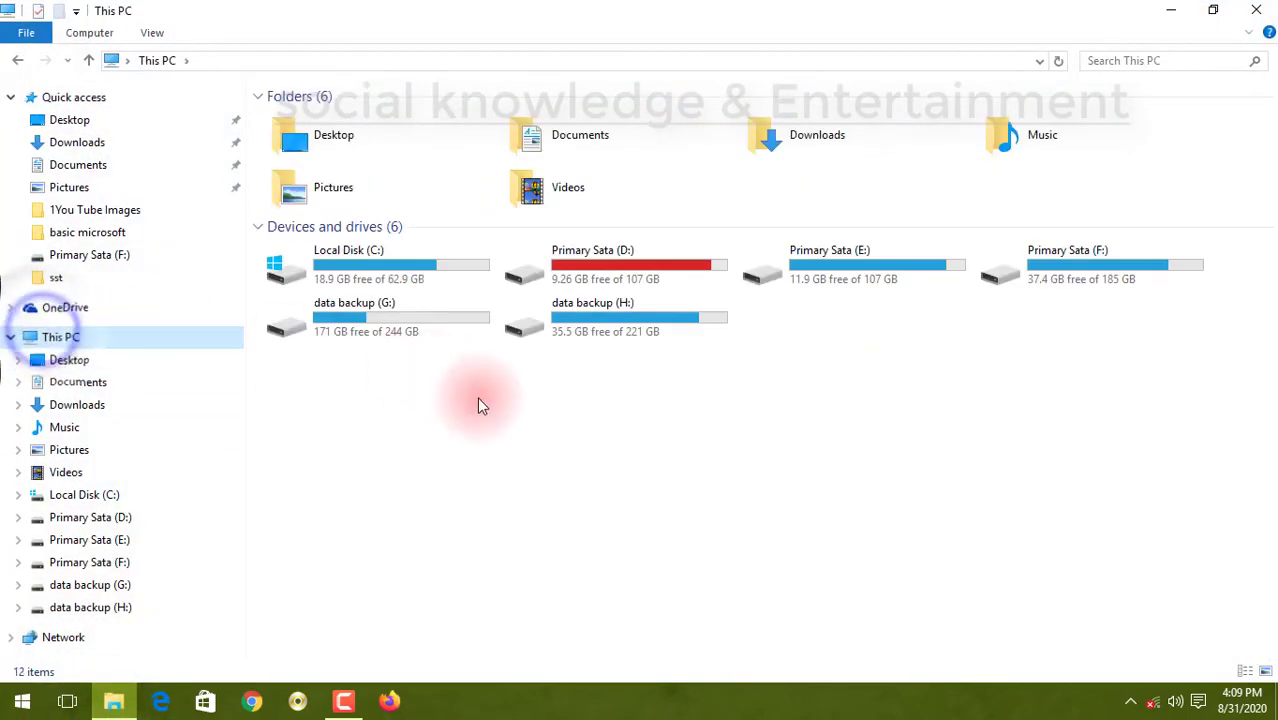
pyautogui.rightClick(892, 355)
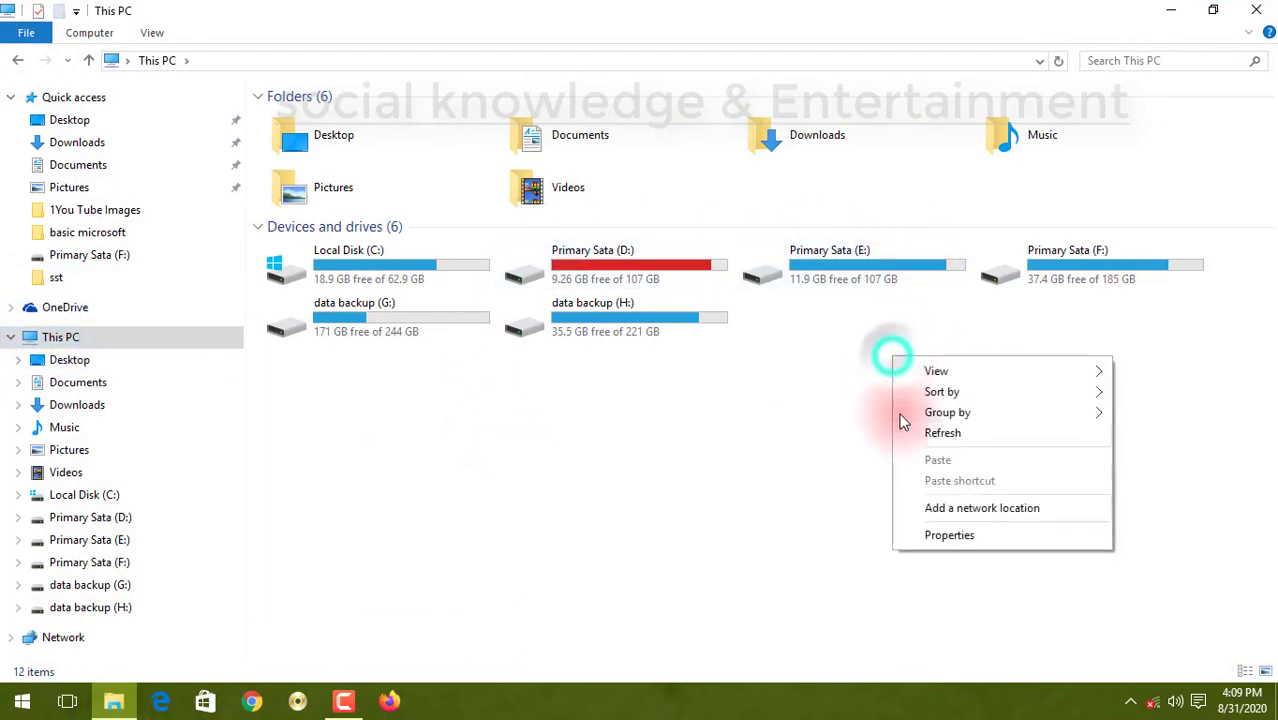
pyautogui.click(916, 441)
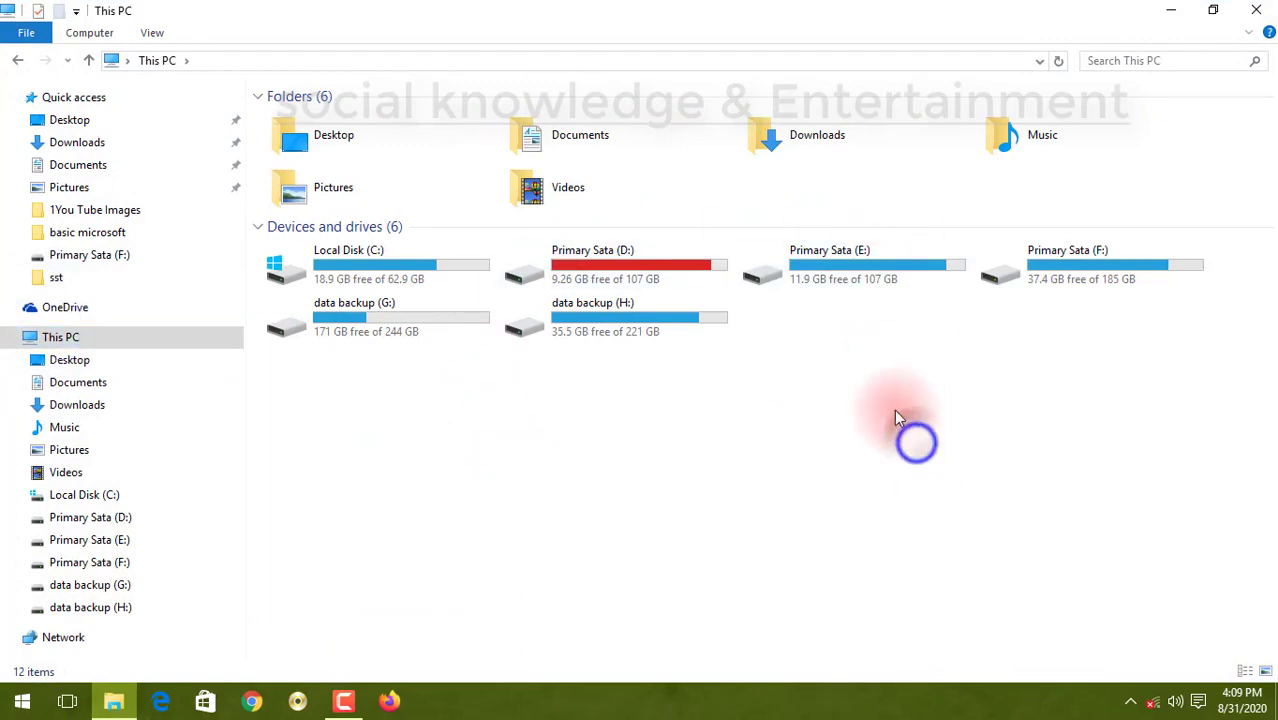
# Minimize File Explorer, move the Watermark file icon to the top row, and launch Word 2016.
pyautogui.click(1186, 18)
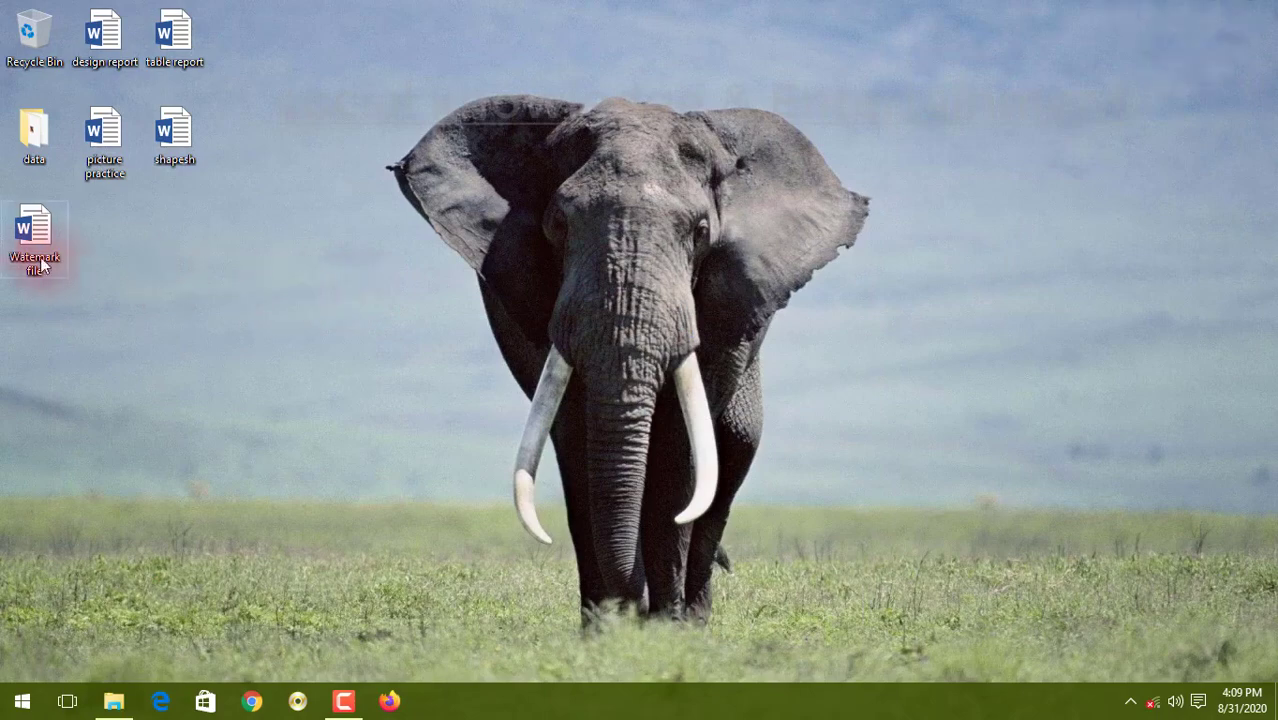
pyautogui.moveTo(28, 240)
pyautogui.mouseDown()
pyautogui.moveTo(355, 160)
pyautogui.moveTo(370, 40)
pyautogui.mouseUp()
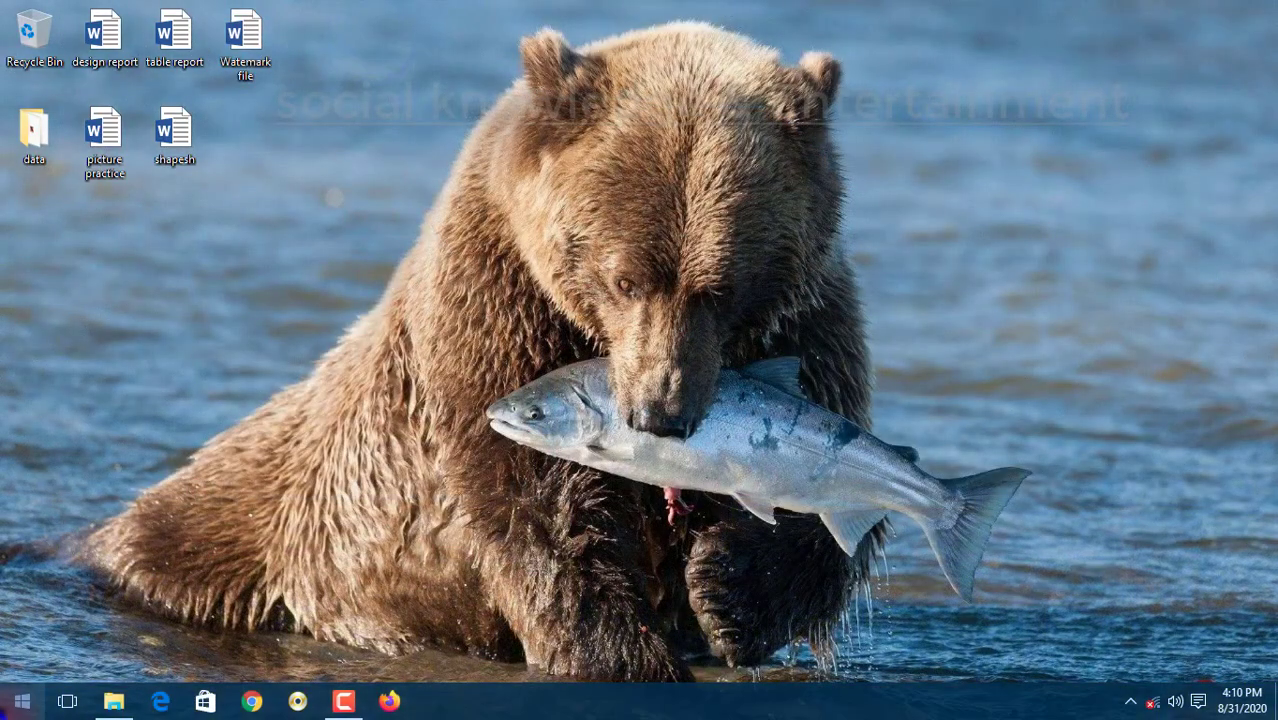
pyautogui.click(22, 701)
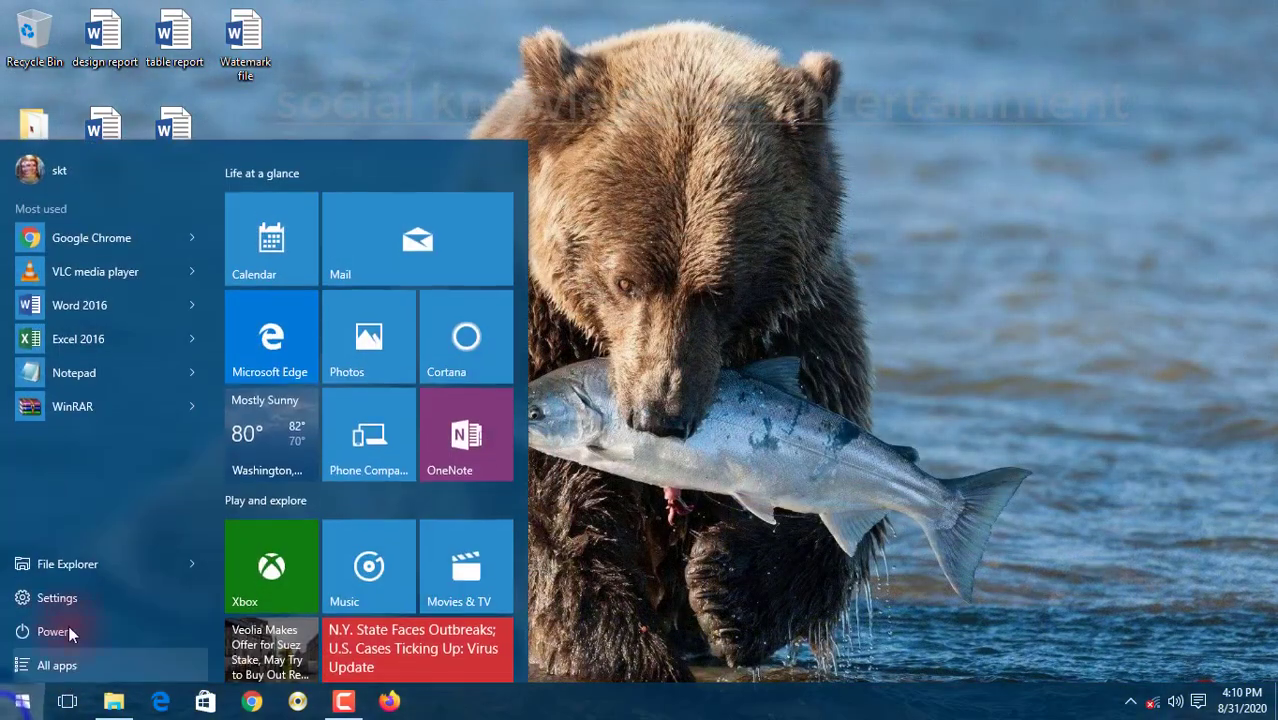
pyautogui.click(90, 302)
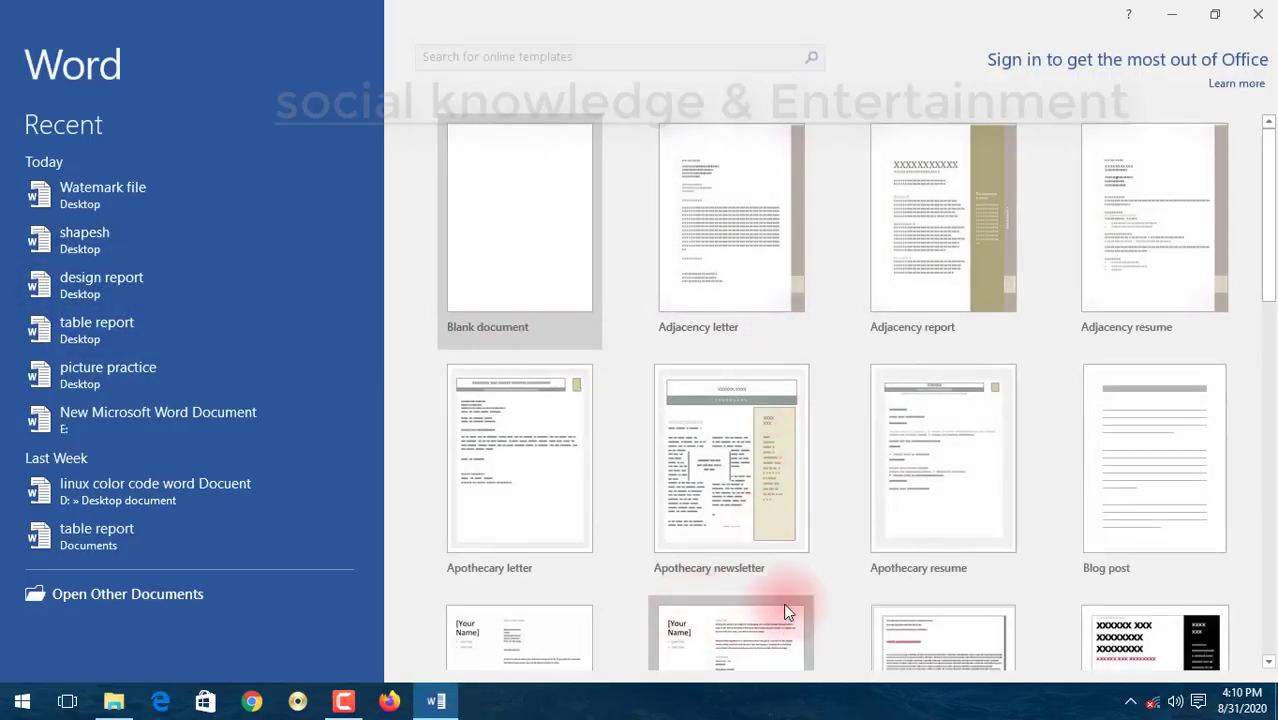
# Create a blank document and browse the Design tab's Watermark and Page Color galleries without changes.
pyautogui.click(513, 248)
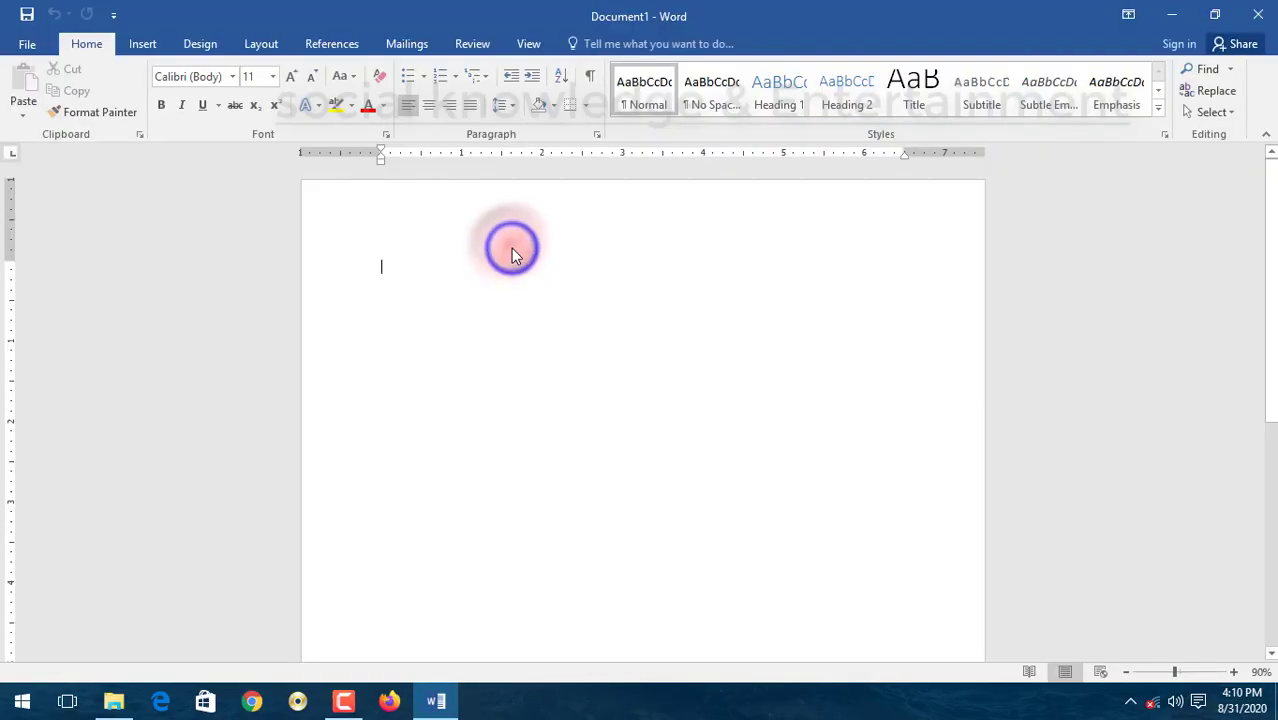
pyautogui.click(400, 43)
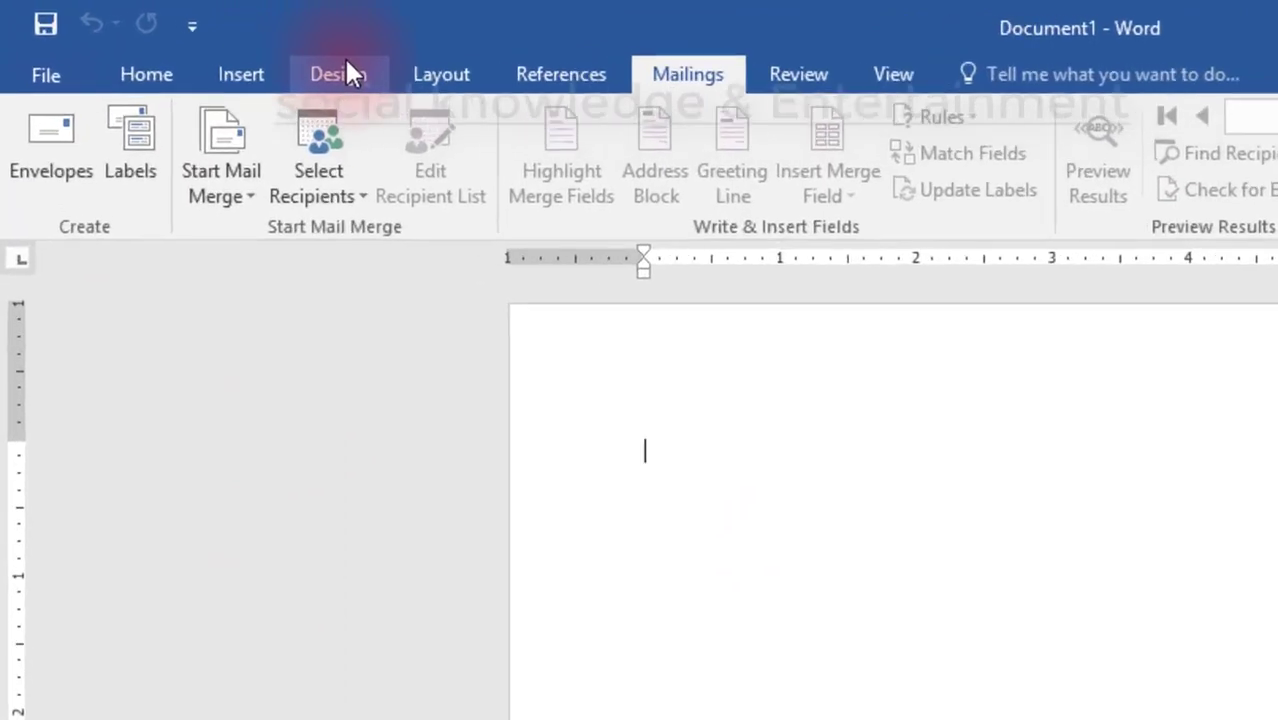
pyautogui.click(205, 43)
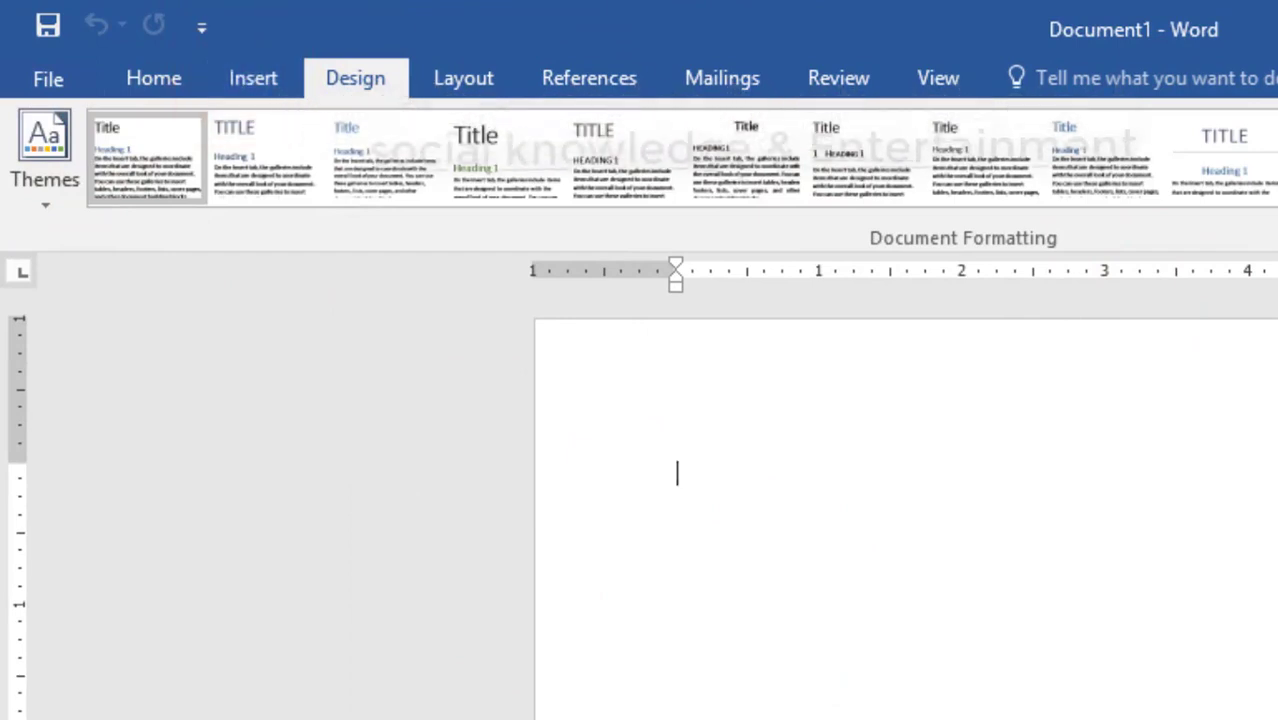
pyautogui.click(998, 150)
pyautogui.click(1093, 183)
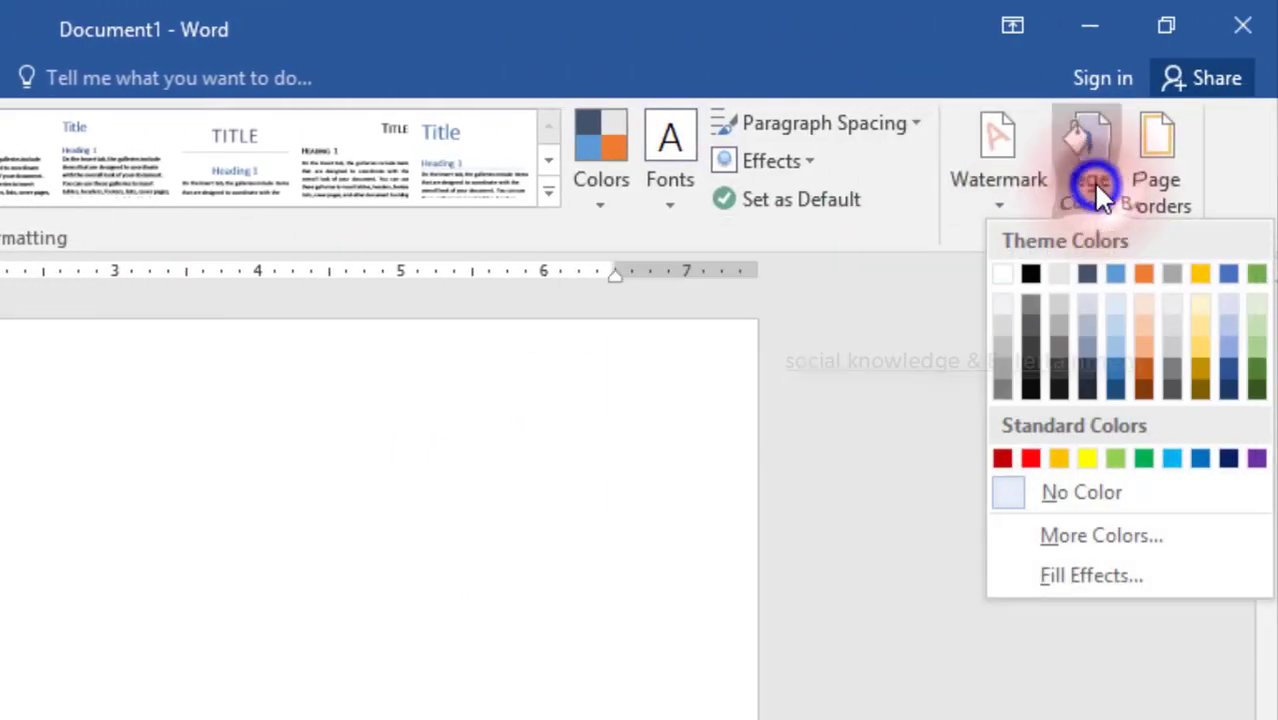
pyautogui.click(939, 304)
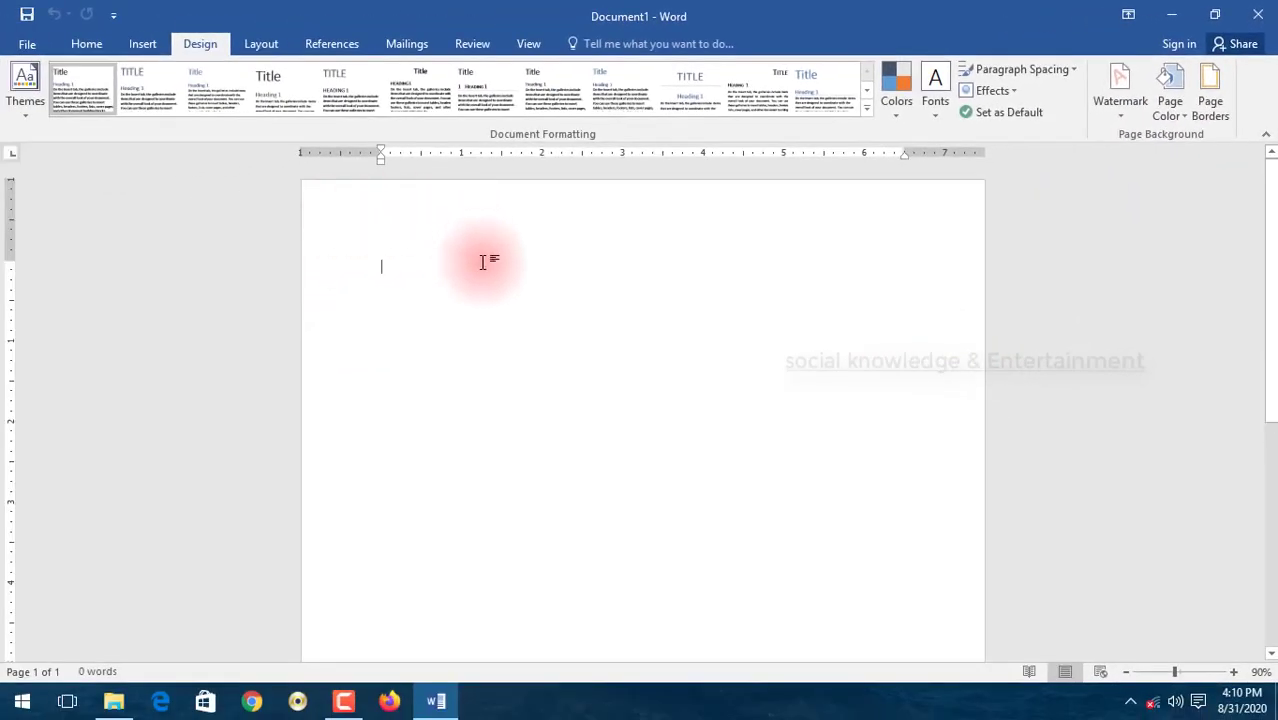
# Return to the Mailings tab and try inserting a merge field.
pyautogui.click(407, 46)
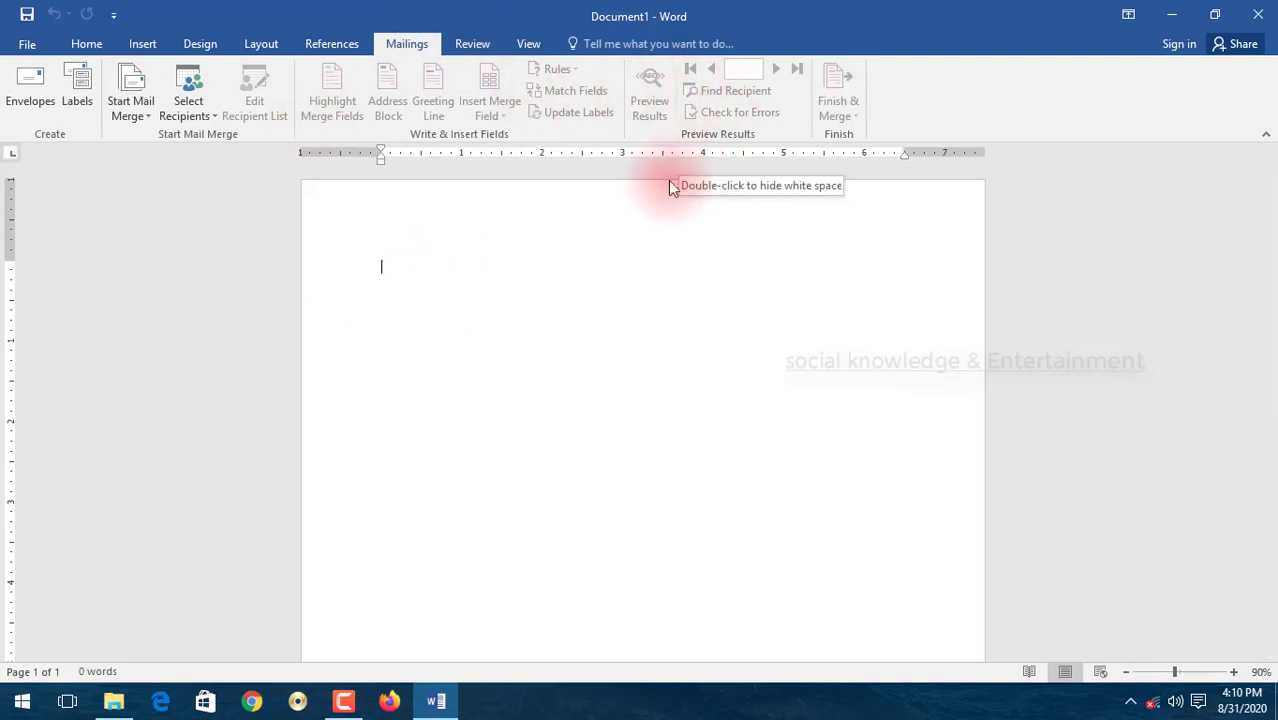
pyautogui.click(310, 440)
pyautogui.click(491, 108)
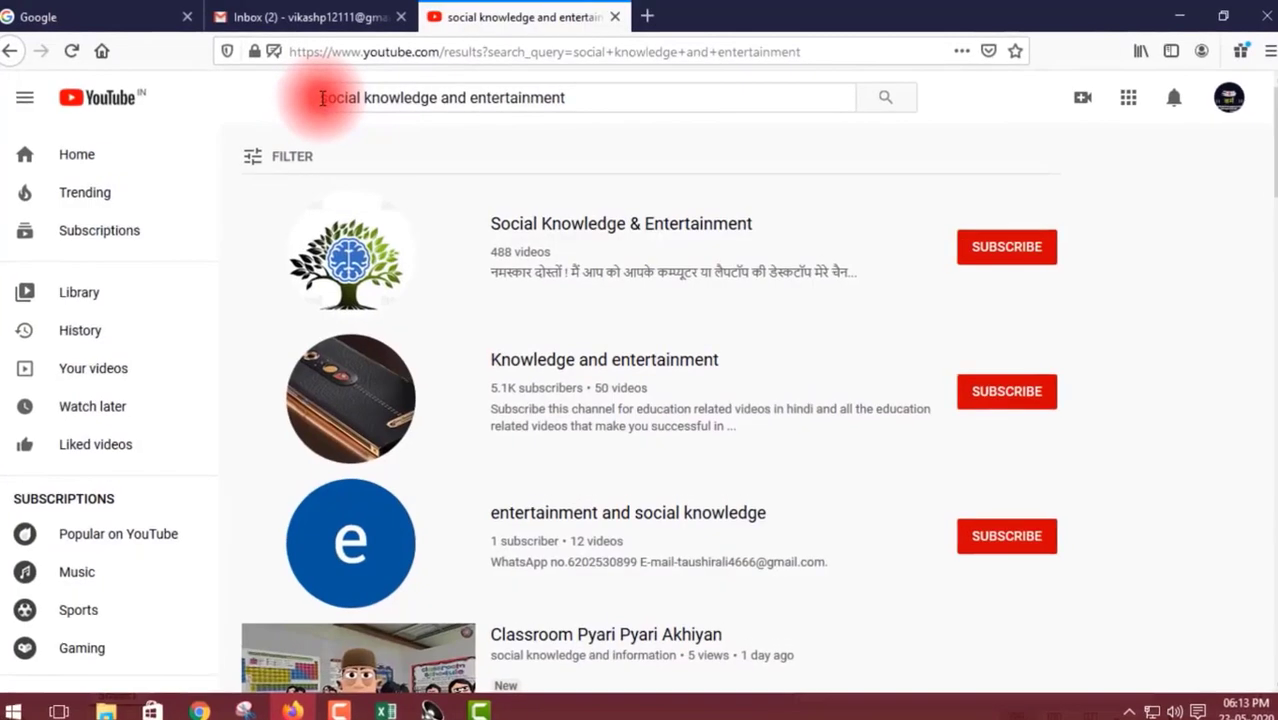
# Select the search query and open the Social Knowledge & Entertainment channel page.
pyautogui.moveTo(312, 100); pyautogui.dragTo(583, 100)
pyautogui.click(583, 100)
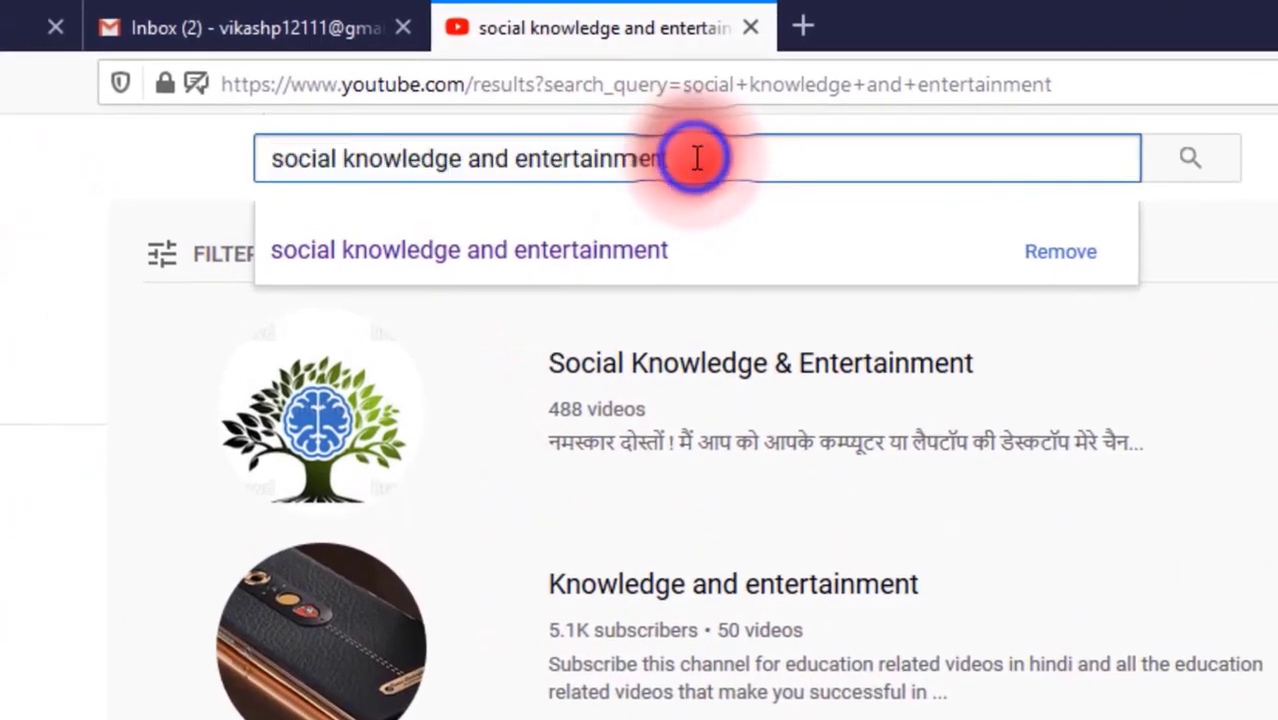
pyautogui.moveTo(697, 158); pyautogui.dragTo(260, 158)
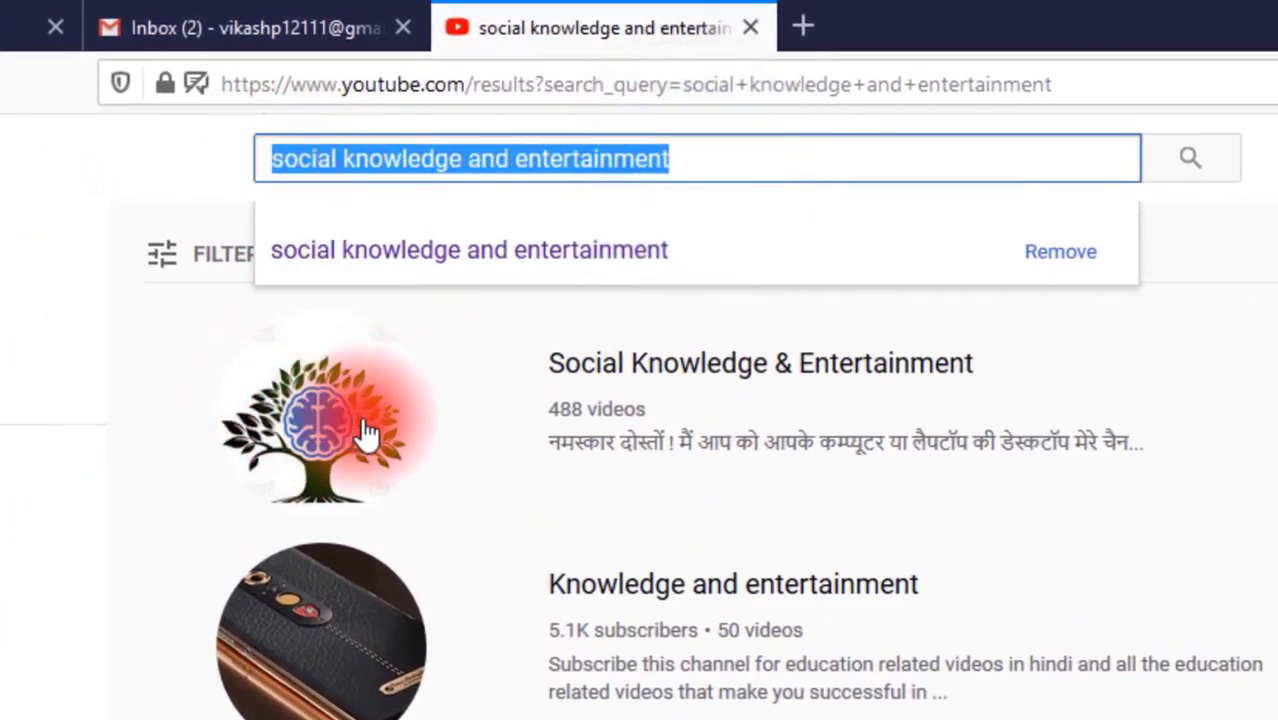
pyautogui.click(413, 383)
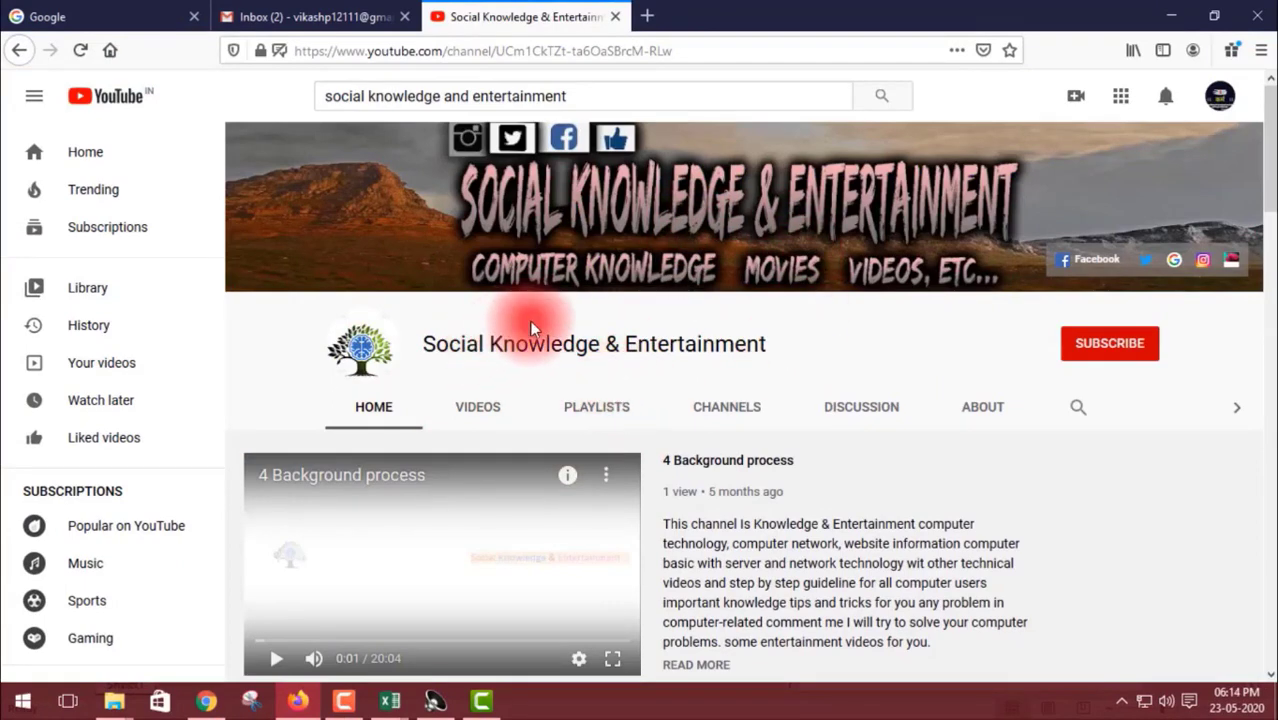
pyautogui.scroll(-2, 529, 320)
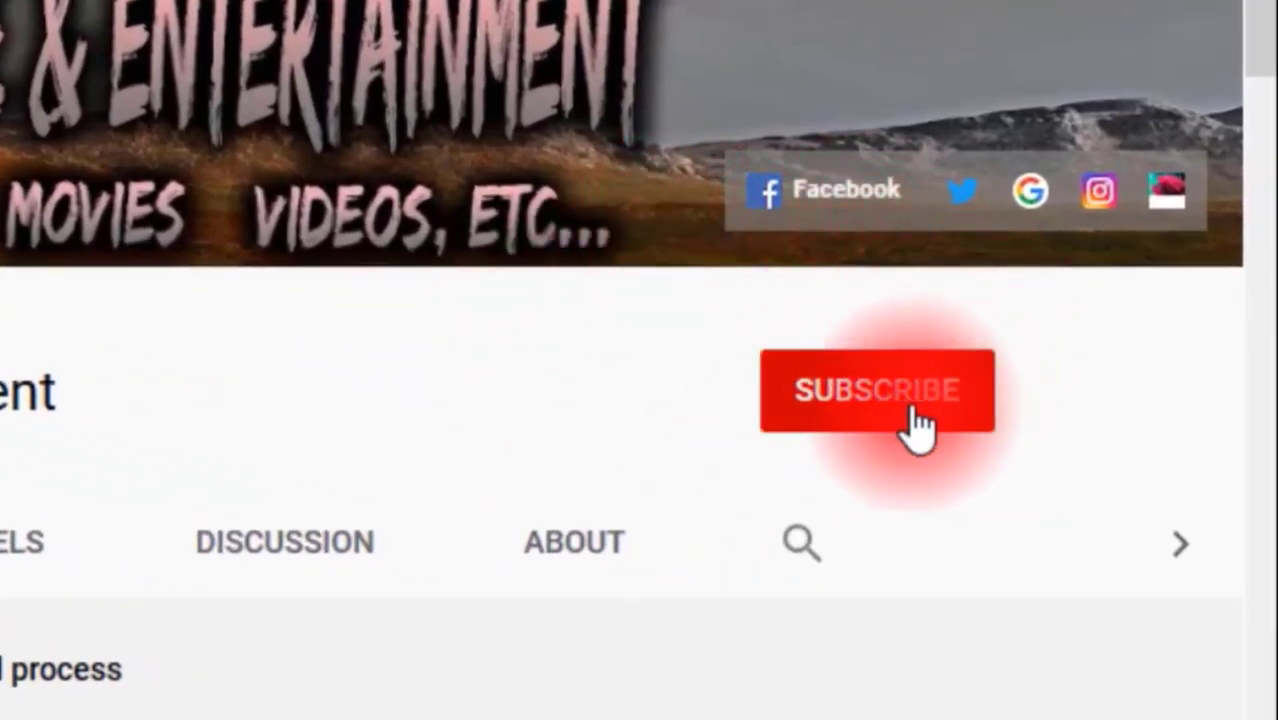
# Subscribe to the channel and set its notifications to All.
pyautogui.click(915, 422)
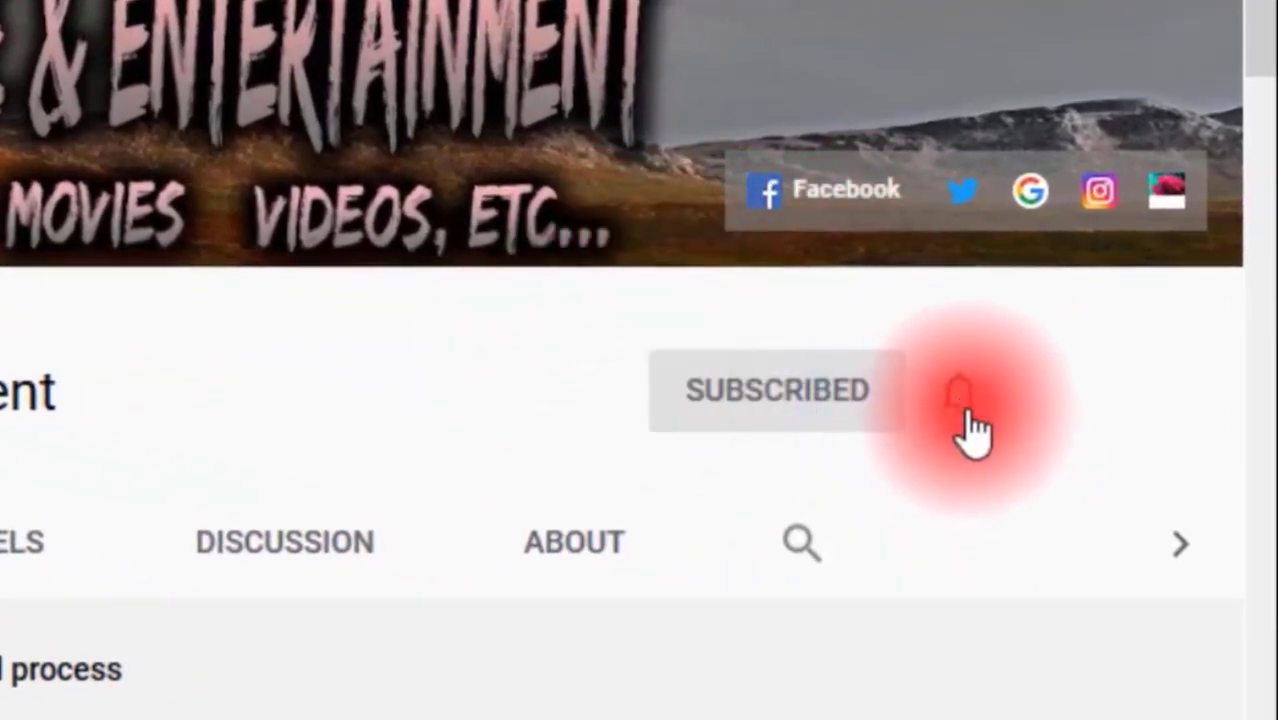
pyautogui.click(960, 400)
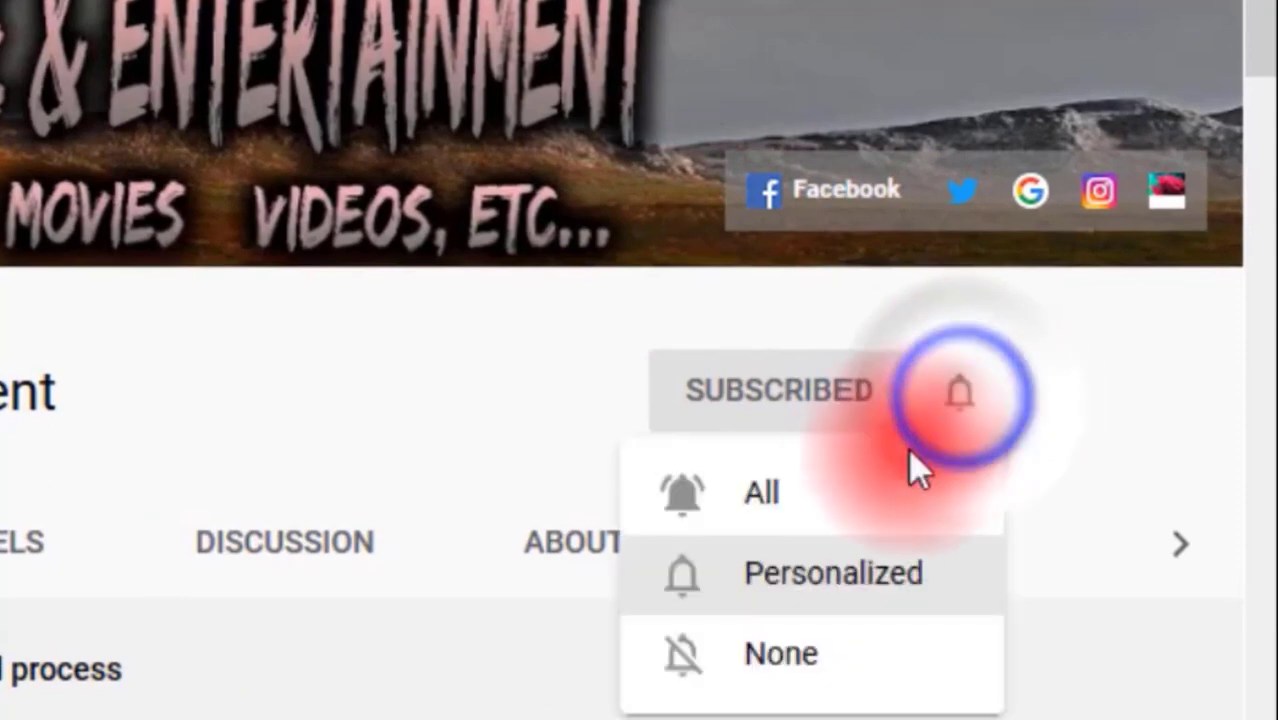
pyautogui.click(873, 492)
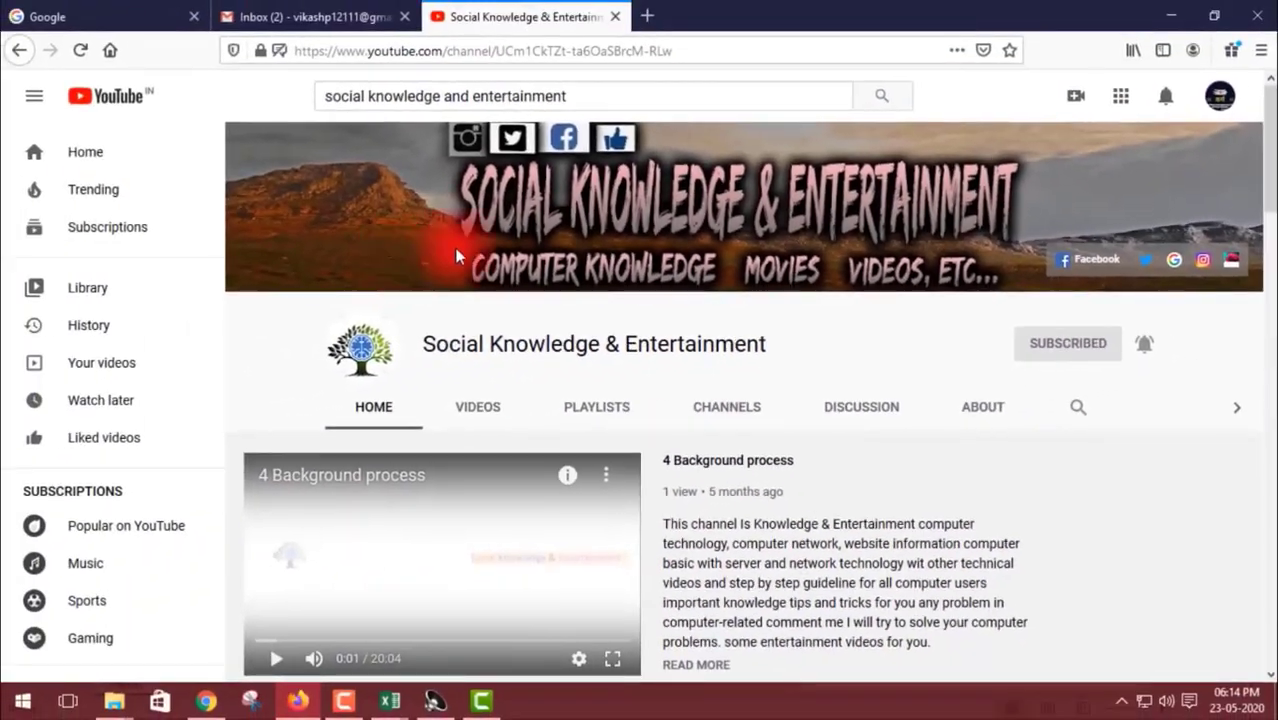
pyautogui.click(380, 560)
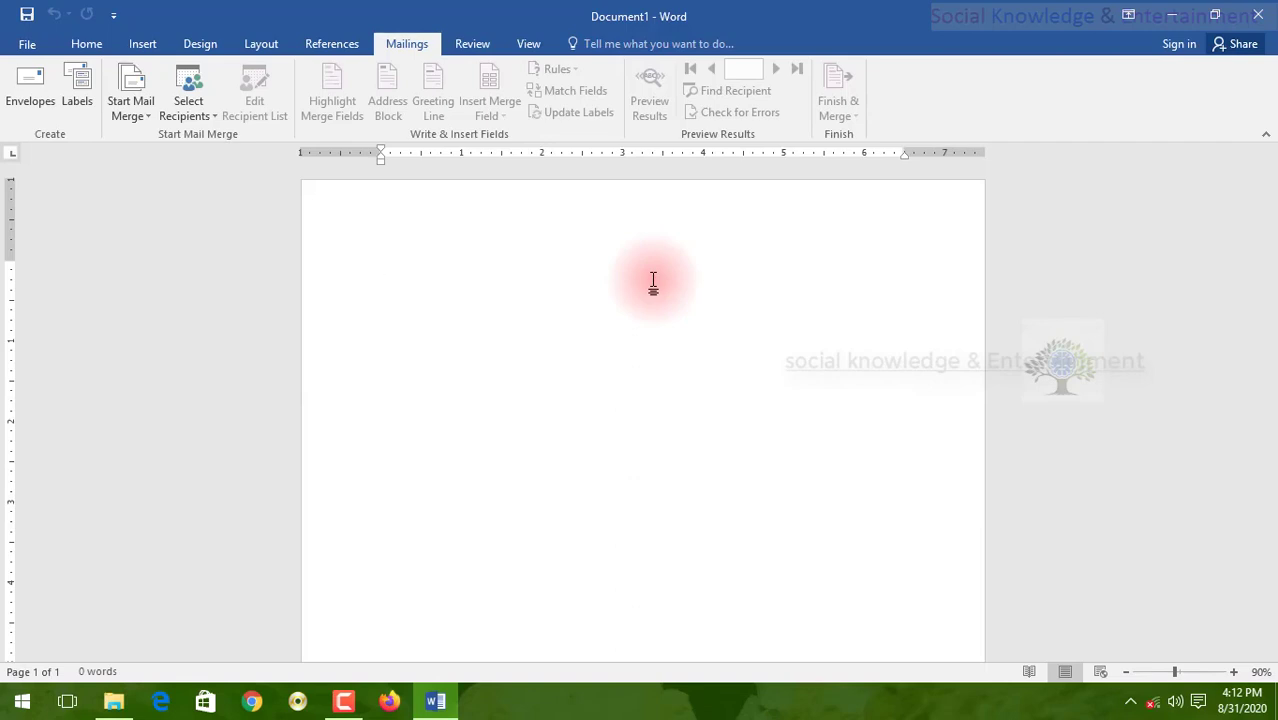
pyautogui.scroll(-1, 710, 325)
pyautogui.moveTo(941, 378)
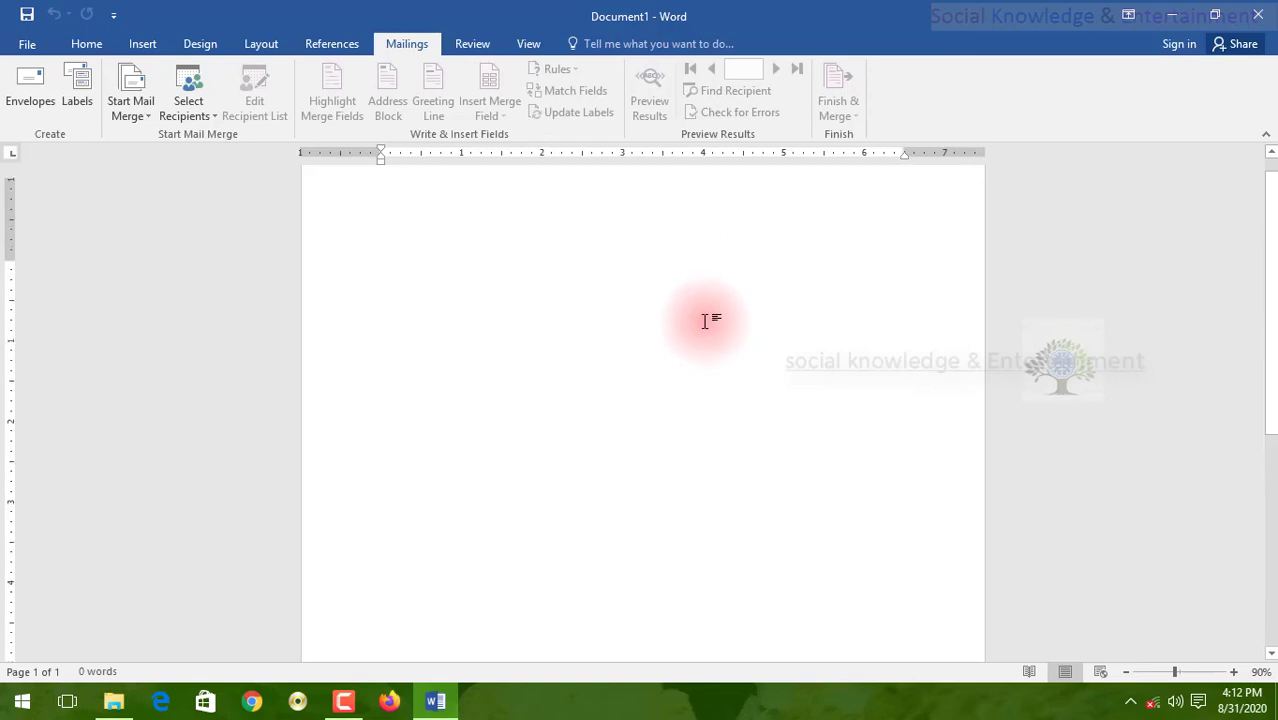
pyautogui.scroll(1, 705, 321)
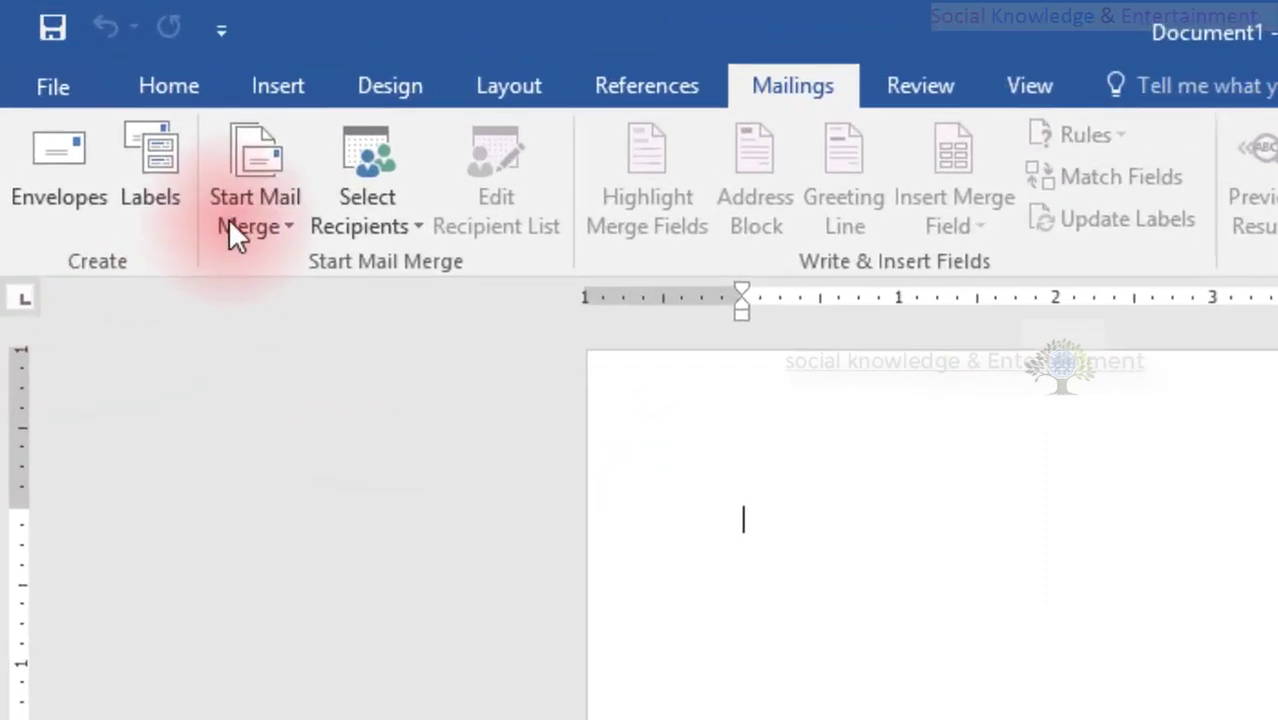
# Make the mail merge document type Letters from Start Mail Merge.
pyautogui.click(230, 222)
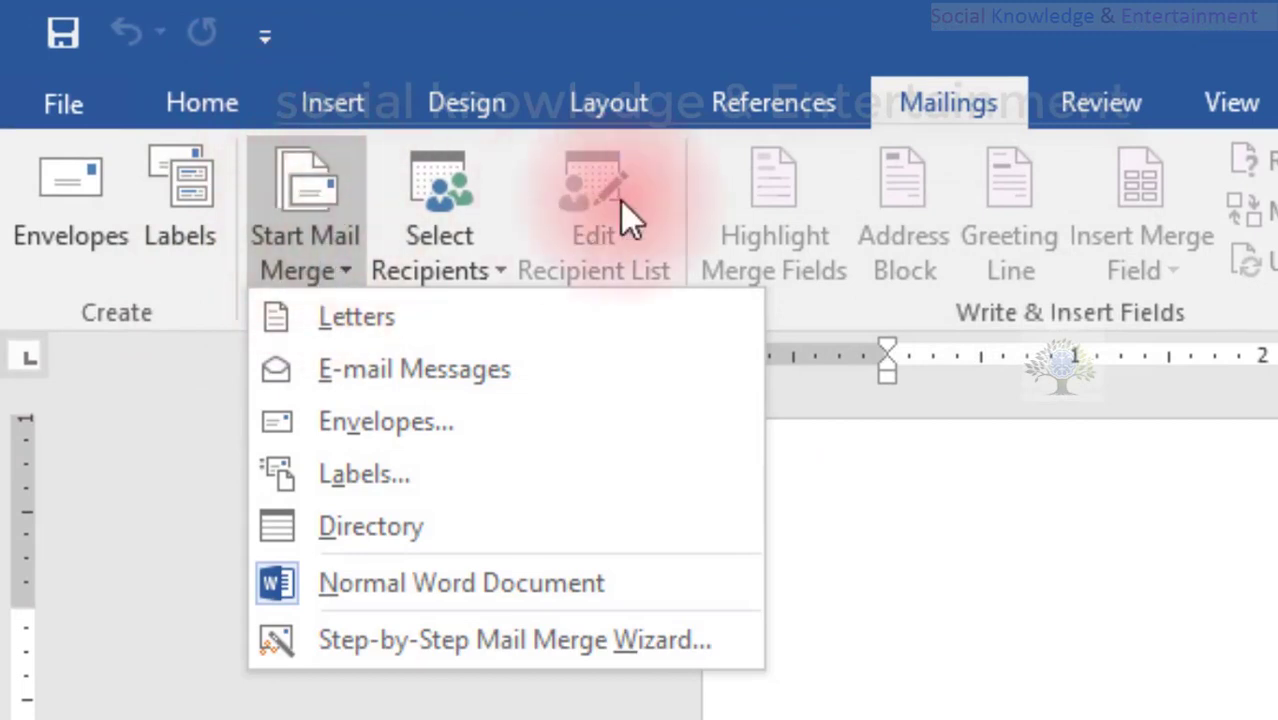
pyautogui.click(1233, 255)
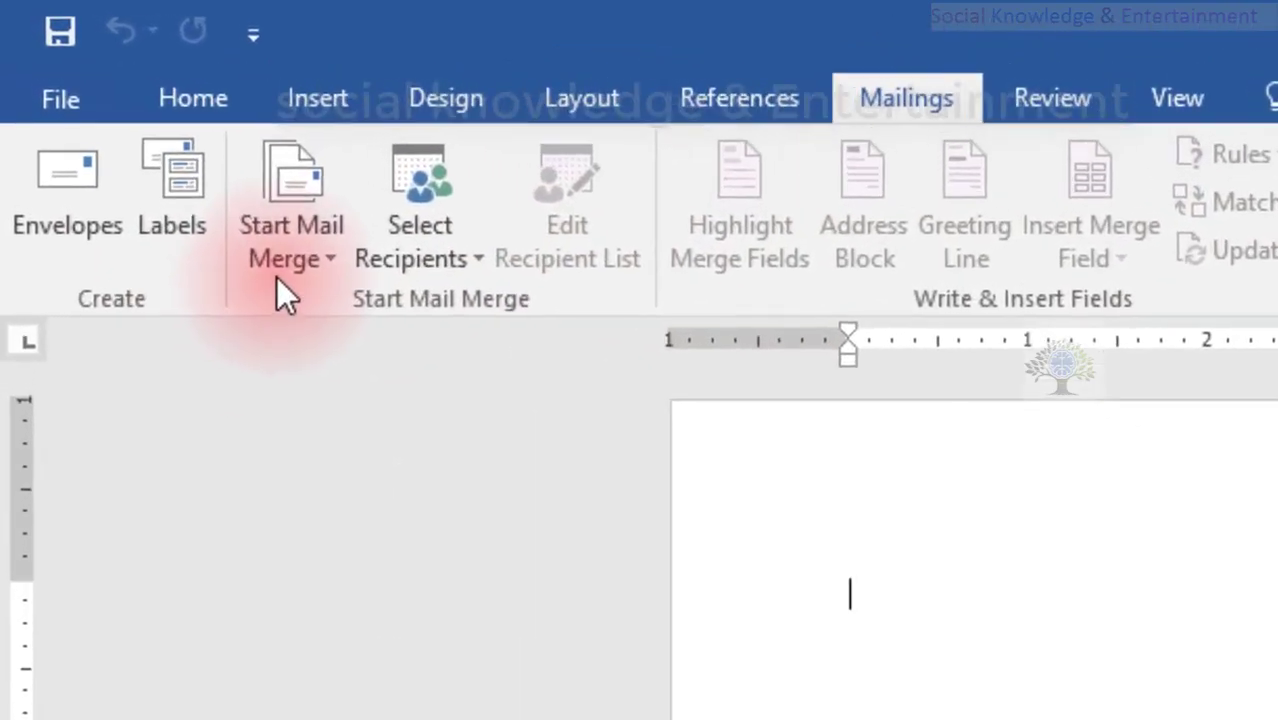
pyautogui.click(277, 269)
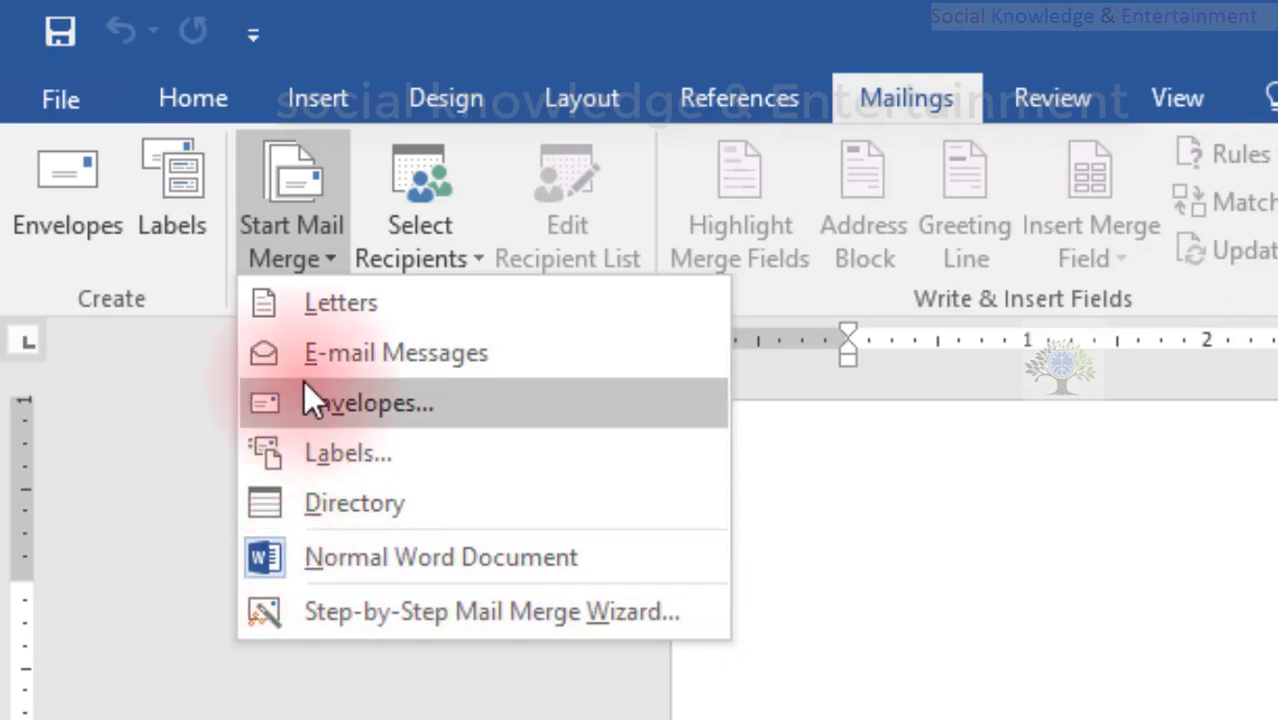
pyautogui.click(373, 312)
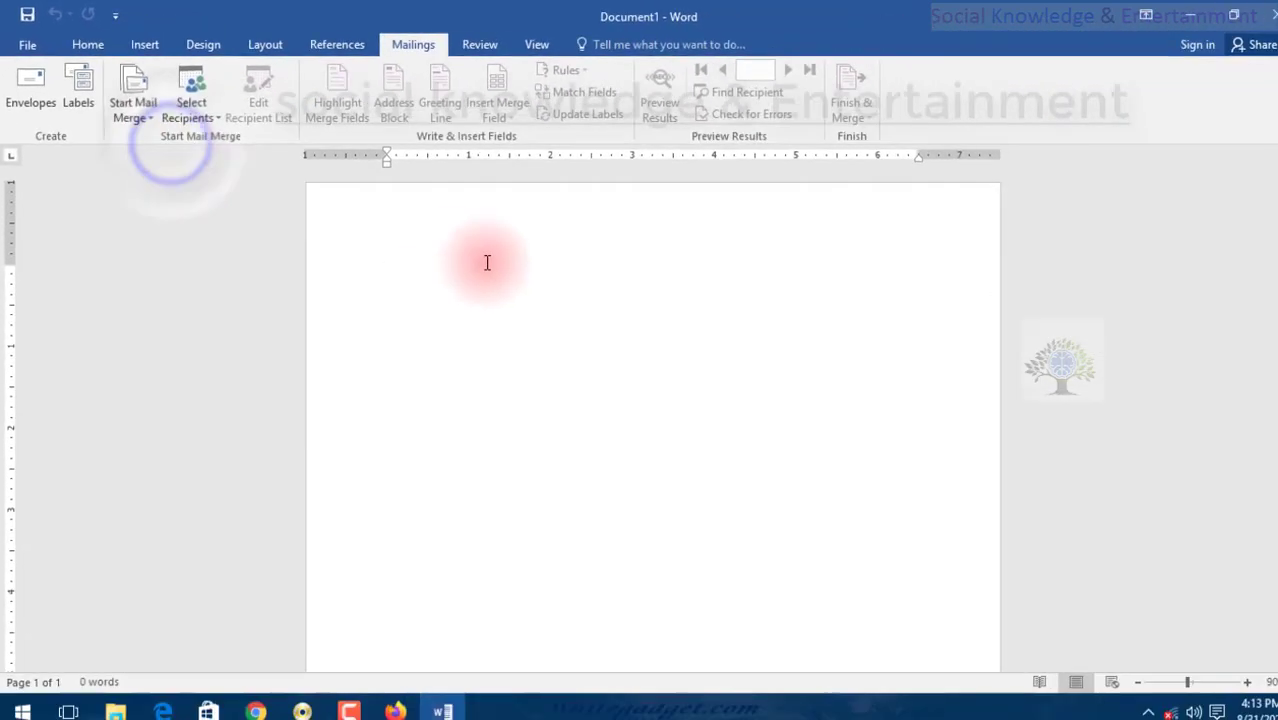
# Delete the stray '5y' characters typed on the blank page.
pyautogui.click(487, 262)
pyautogui.write('5yt')
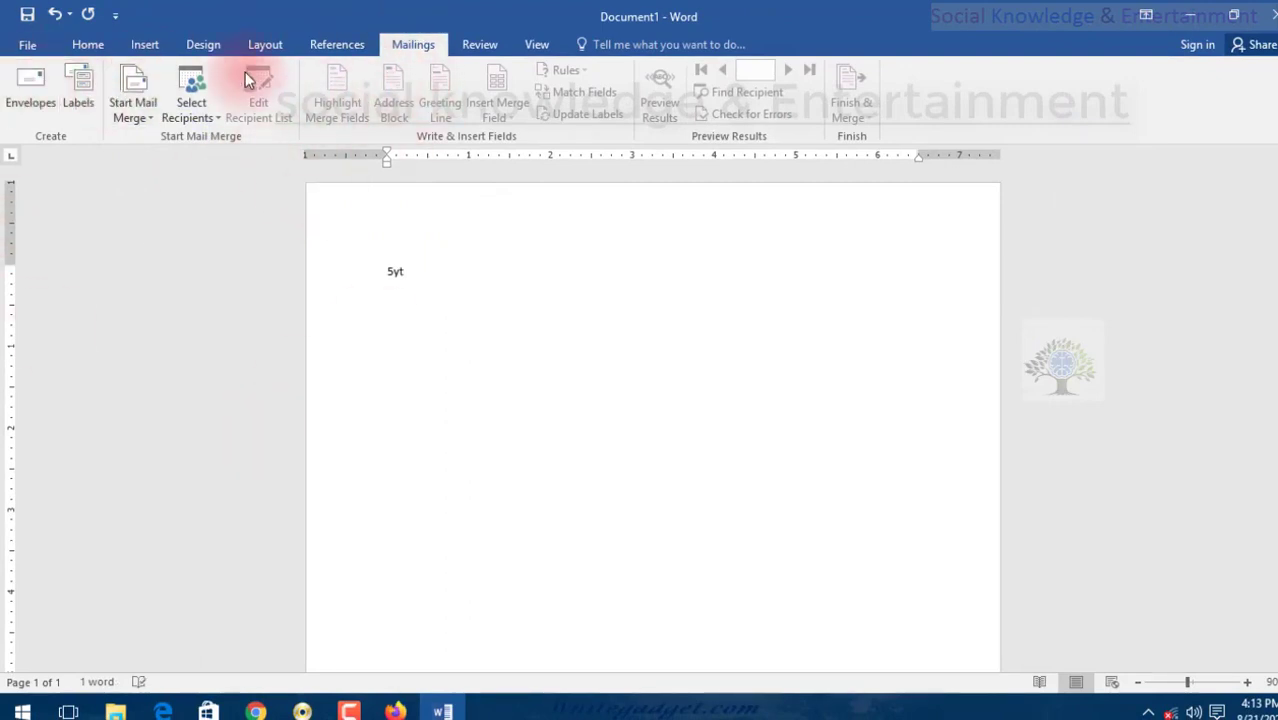
pyautogui.click(508, 291)
pyautogui.doubleClick(390, 276)
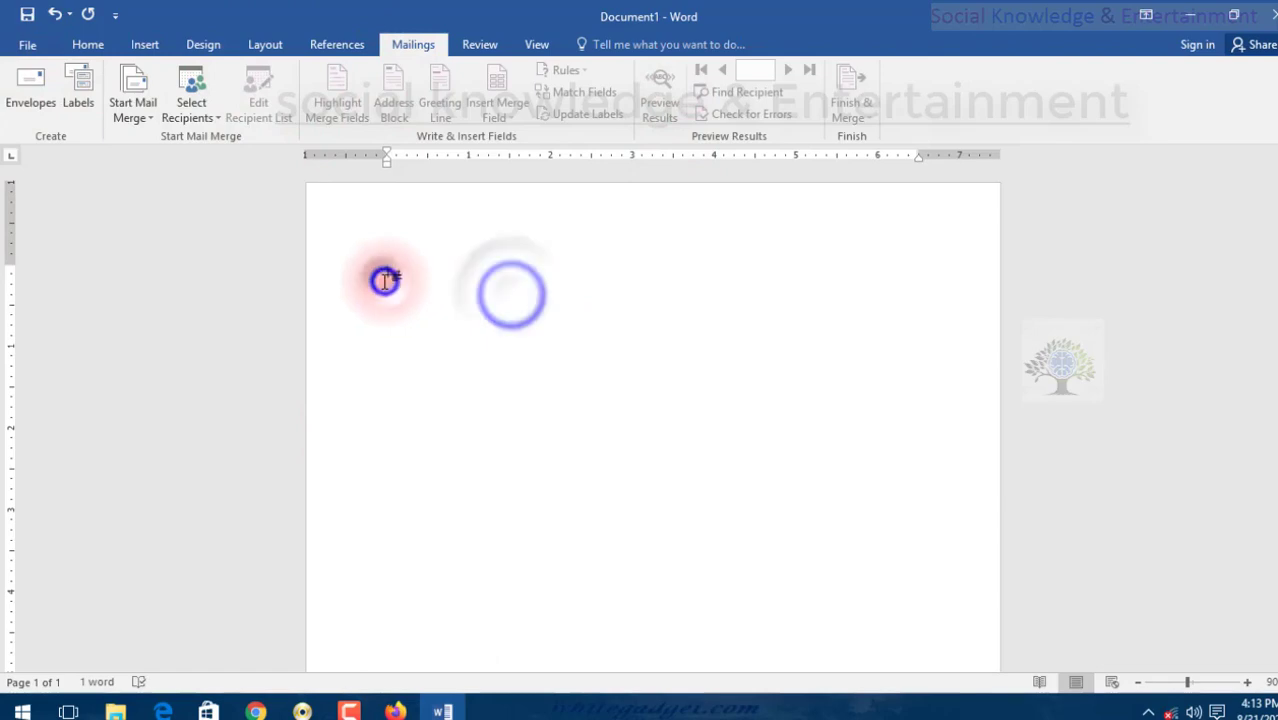
pyautogui.press('Delete')
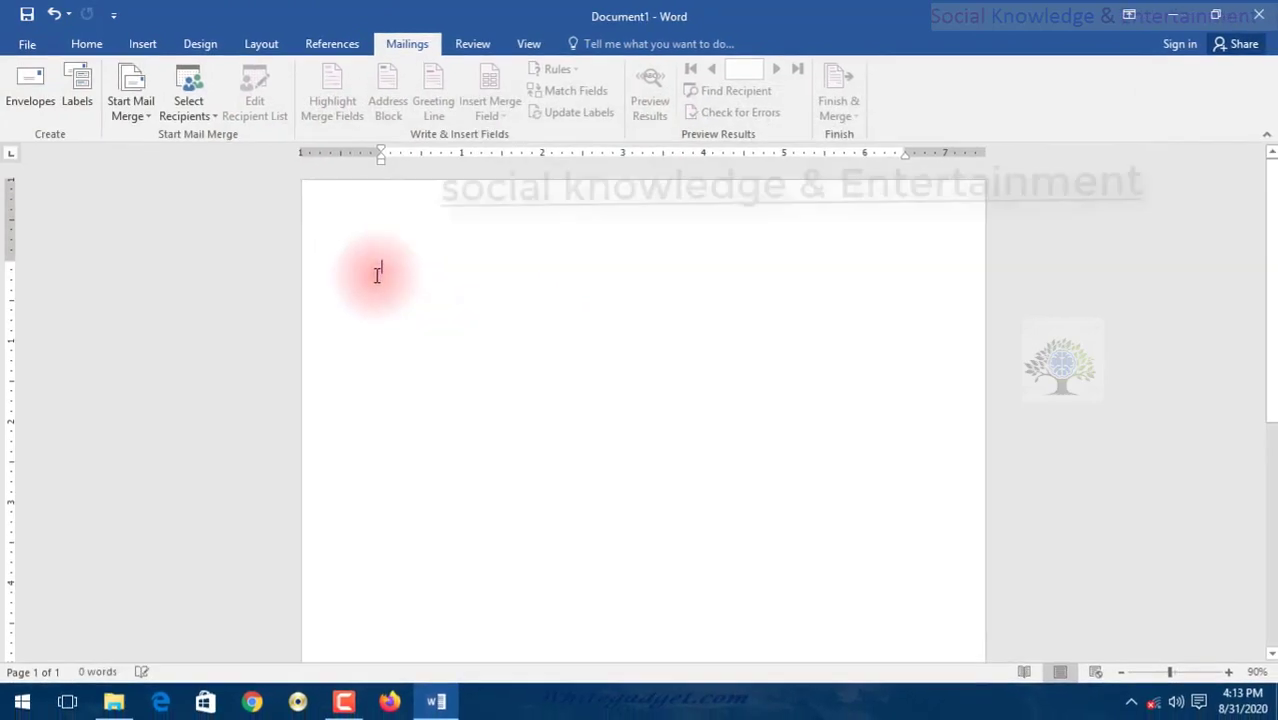
# Launch the Step-by-Step Mail Merge Wizard from the Start Mail Merge list.
pyautogui.click(129, 117)
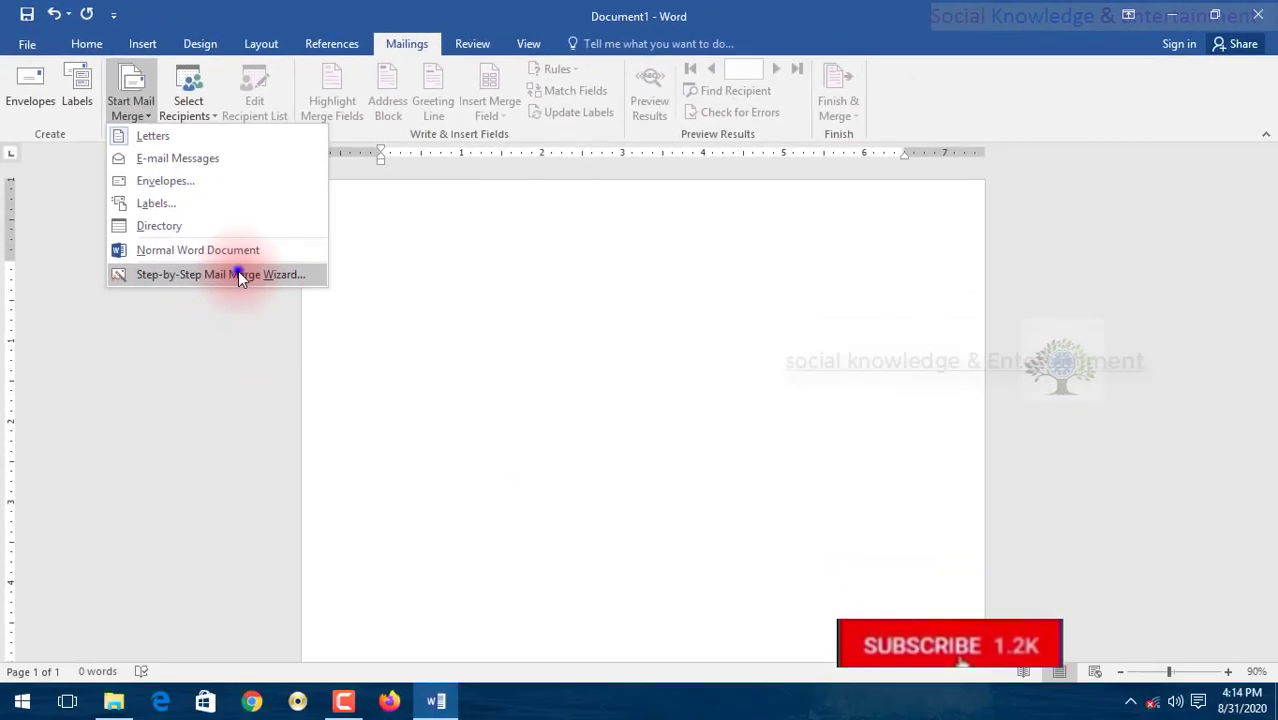
pyautogui.click(240, 275)
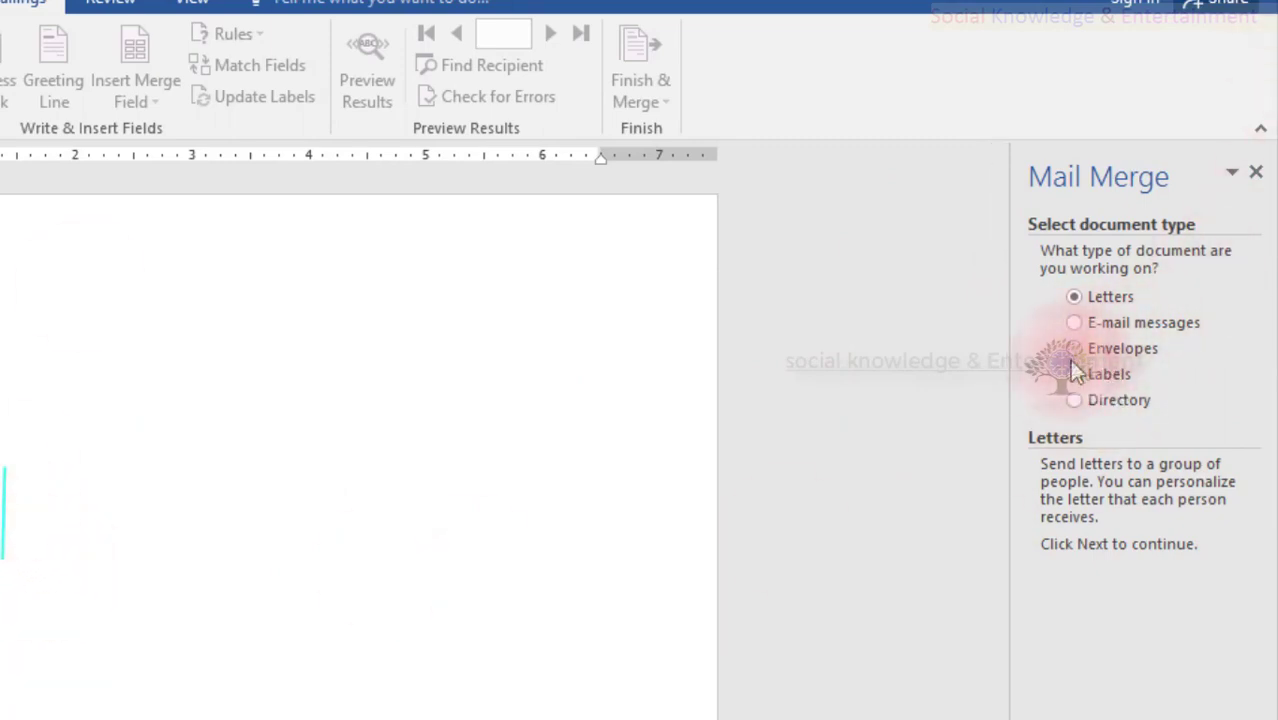
pyautogui.click(1153, 398)
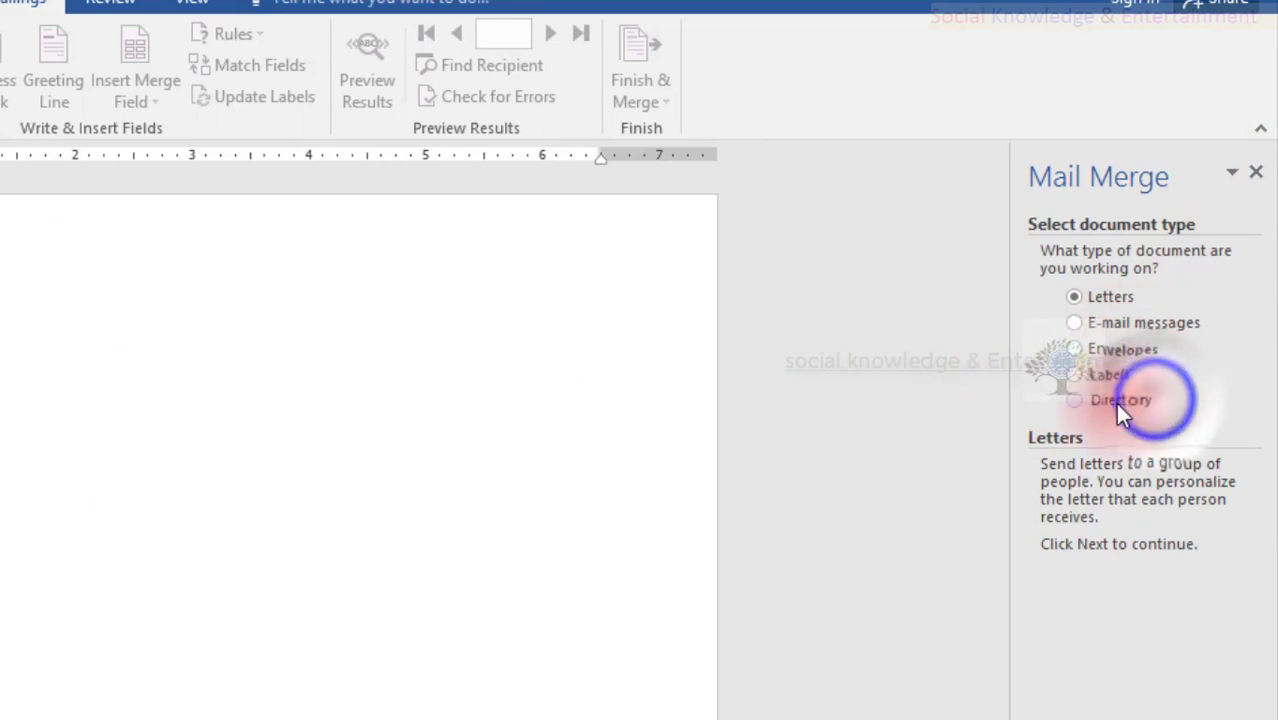
pyautogui.click(1121, 532)
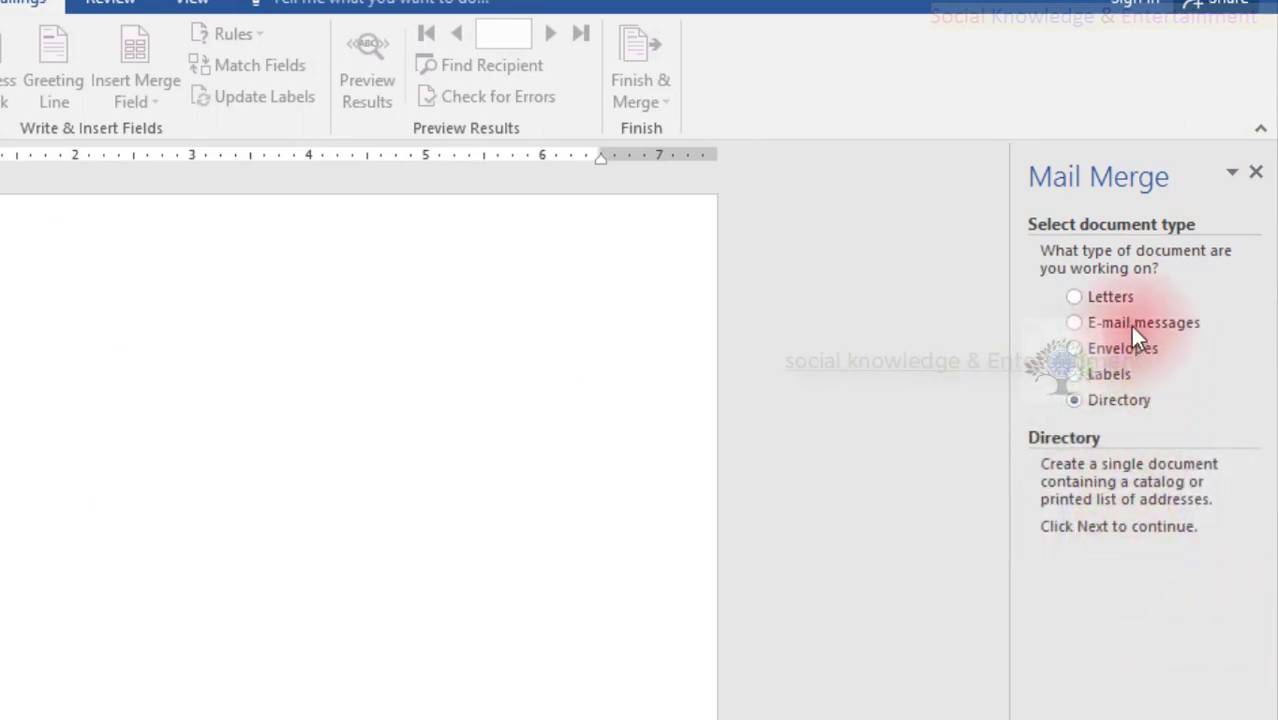
pyautogui.click(1114, 296)
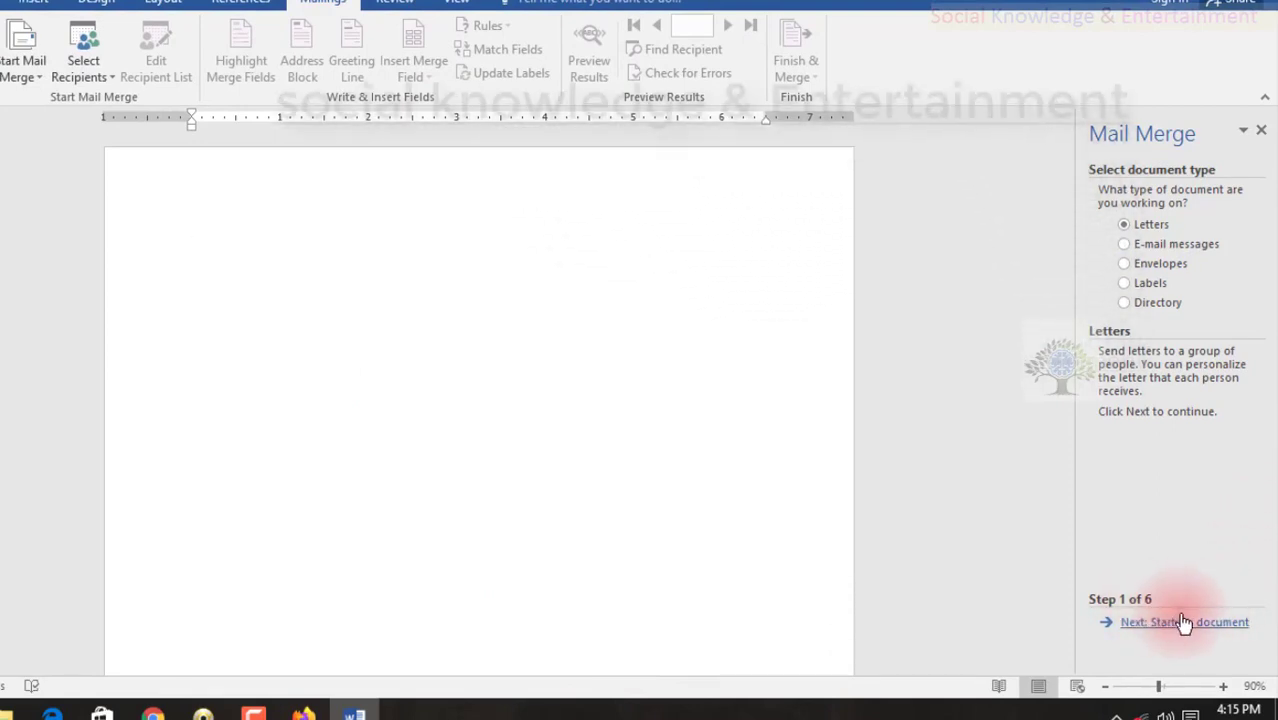
# Advance the wizard to step 2, with Use the current document selected by default.
pyautogui.click(1158, 632)
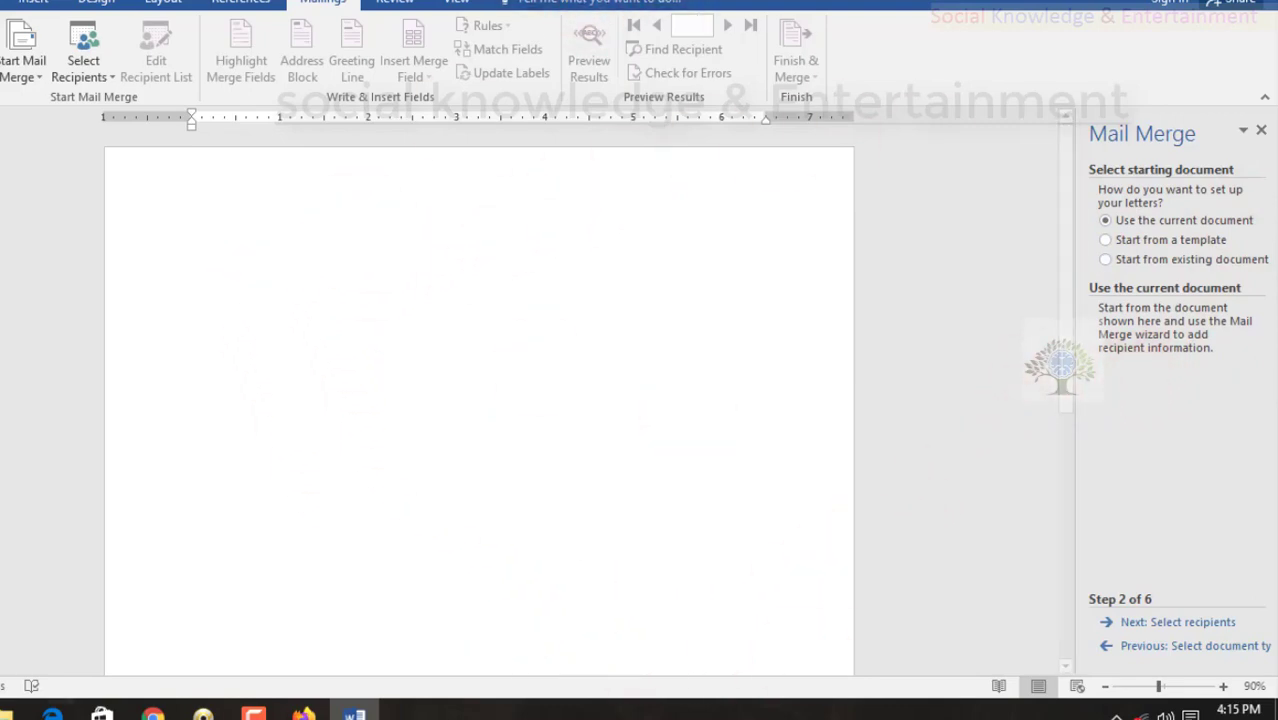
pyautogui.scroll(-3, 340, 260)
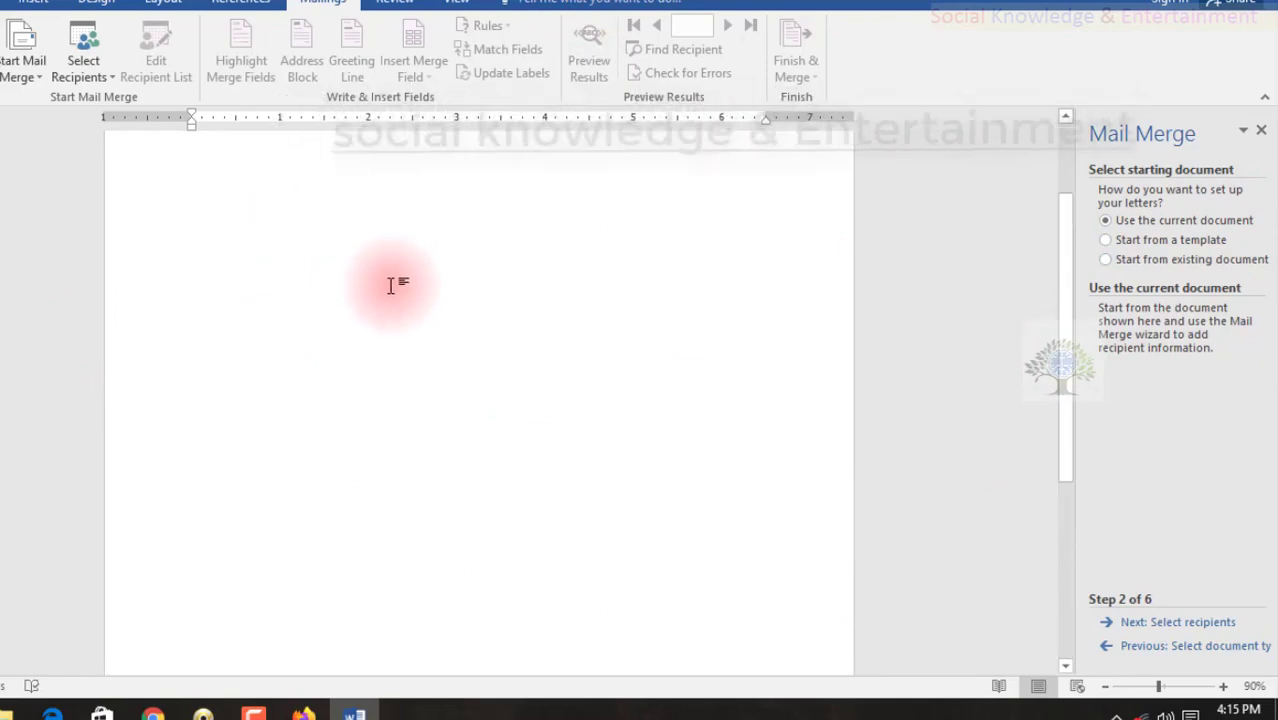
pyautogui.scroll(3, 390, 285)
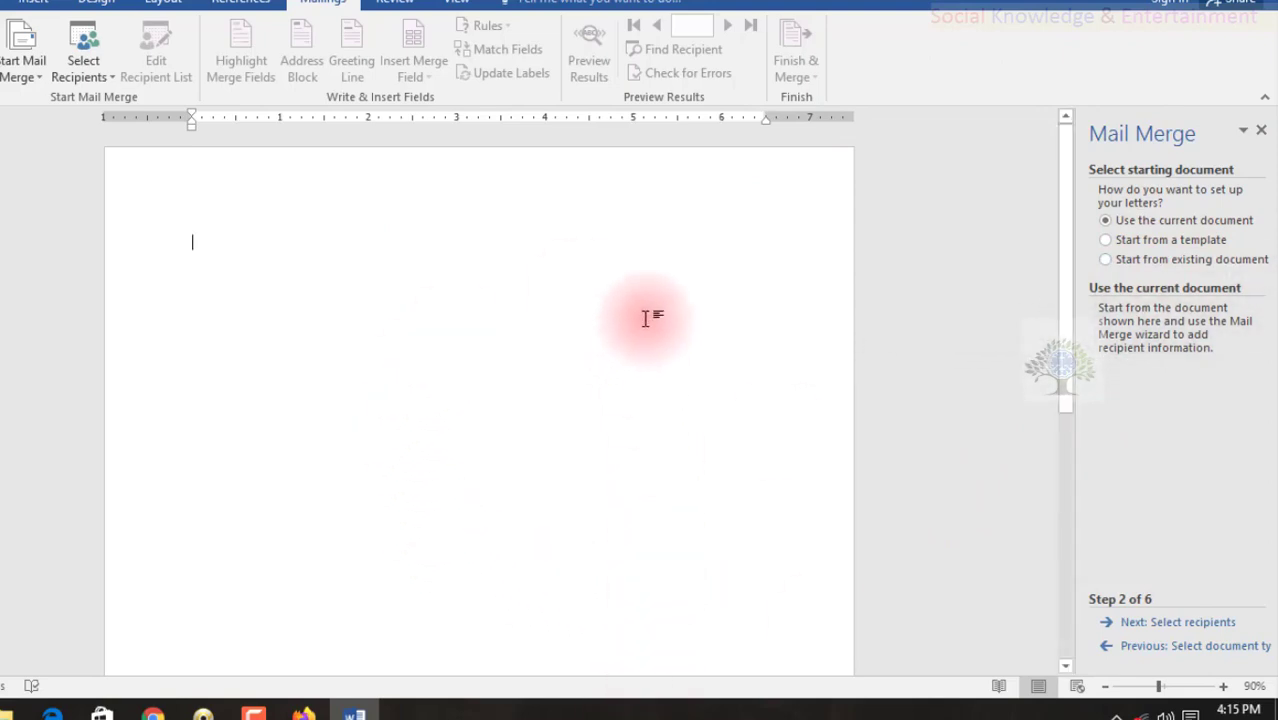
# Start from the existing Watermark file document on the Desktop.
pyautogui.click(1213, 262)
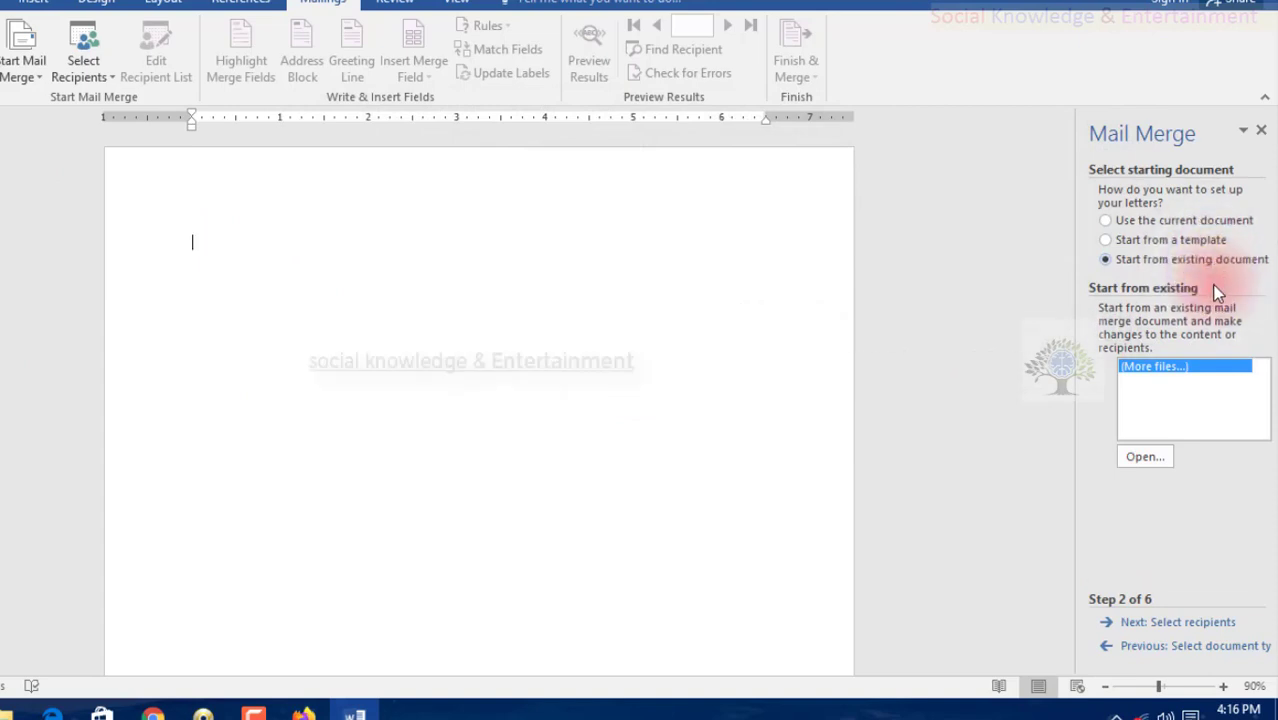
pyautogui.click(1164, 256)
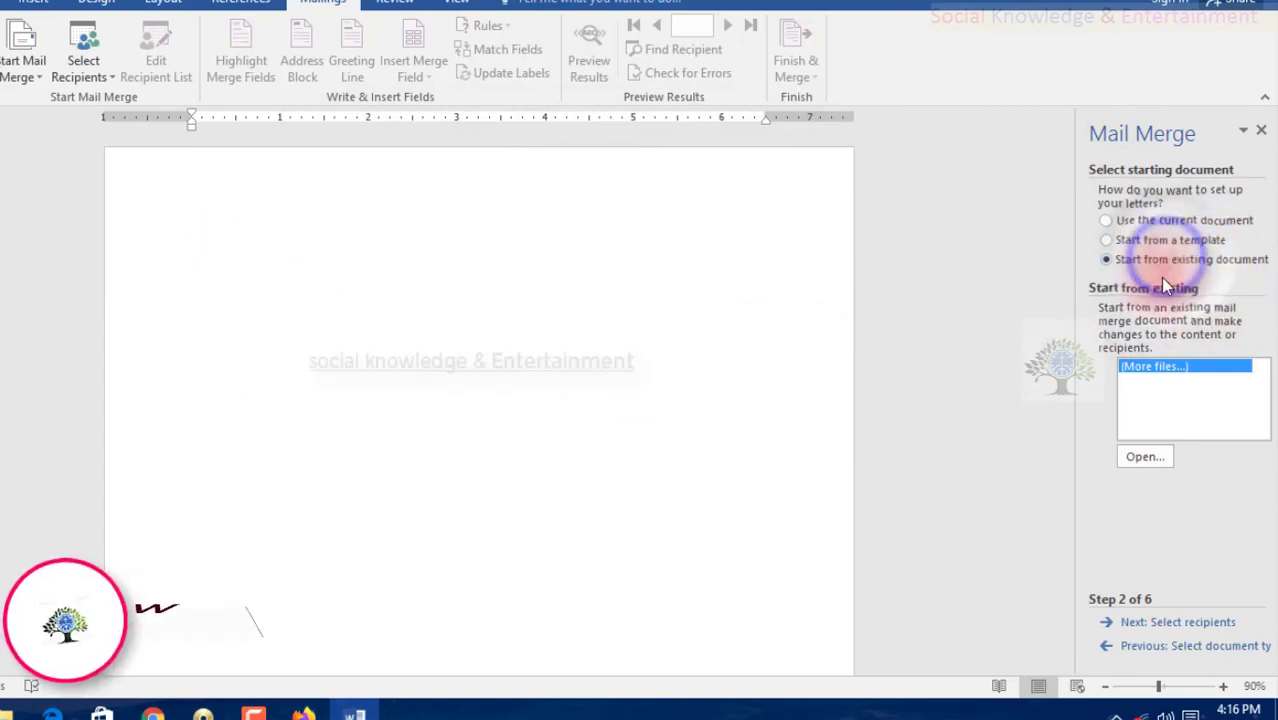
pyautogui.click(1141, 456)
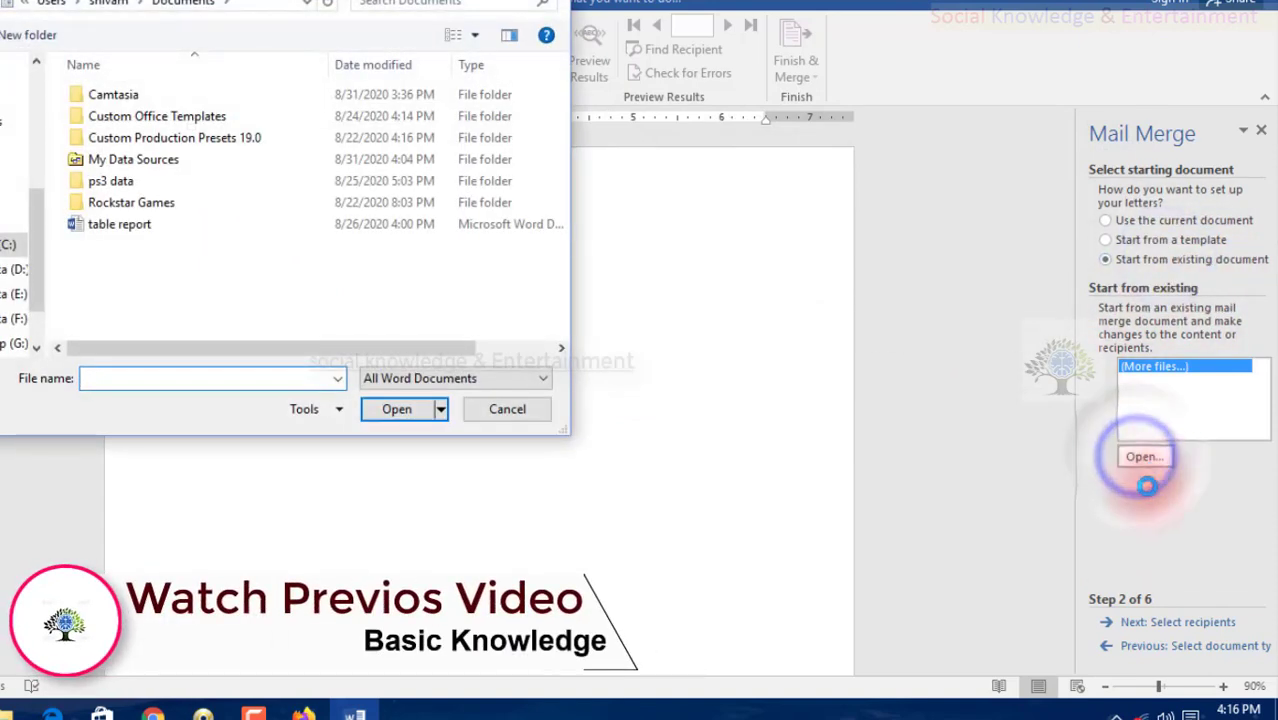
pyautogui.click(15, 94)
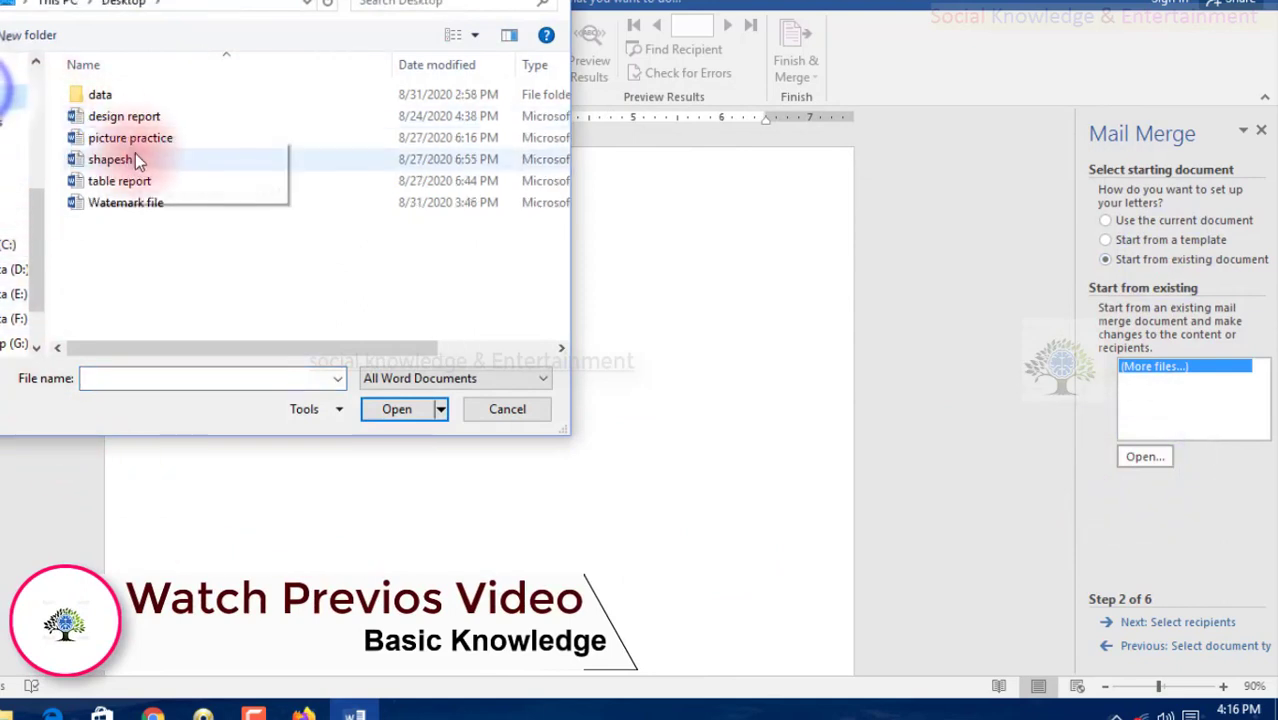
pyautogui.click(165, 203)
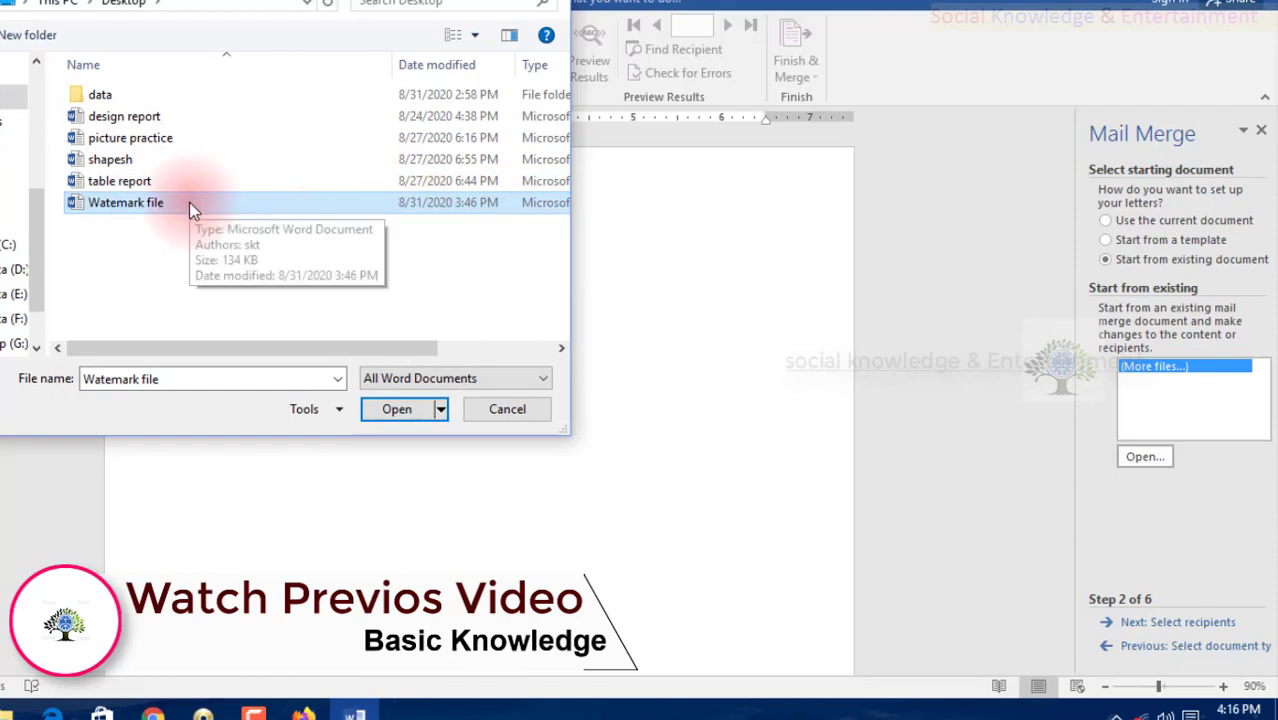
pyautogui.click(397, 408)
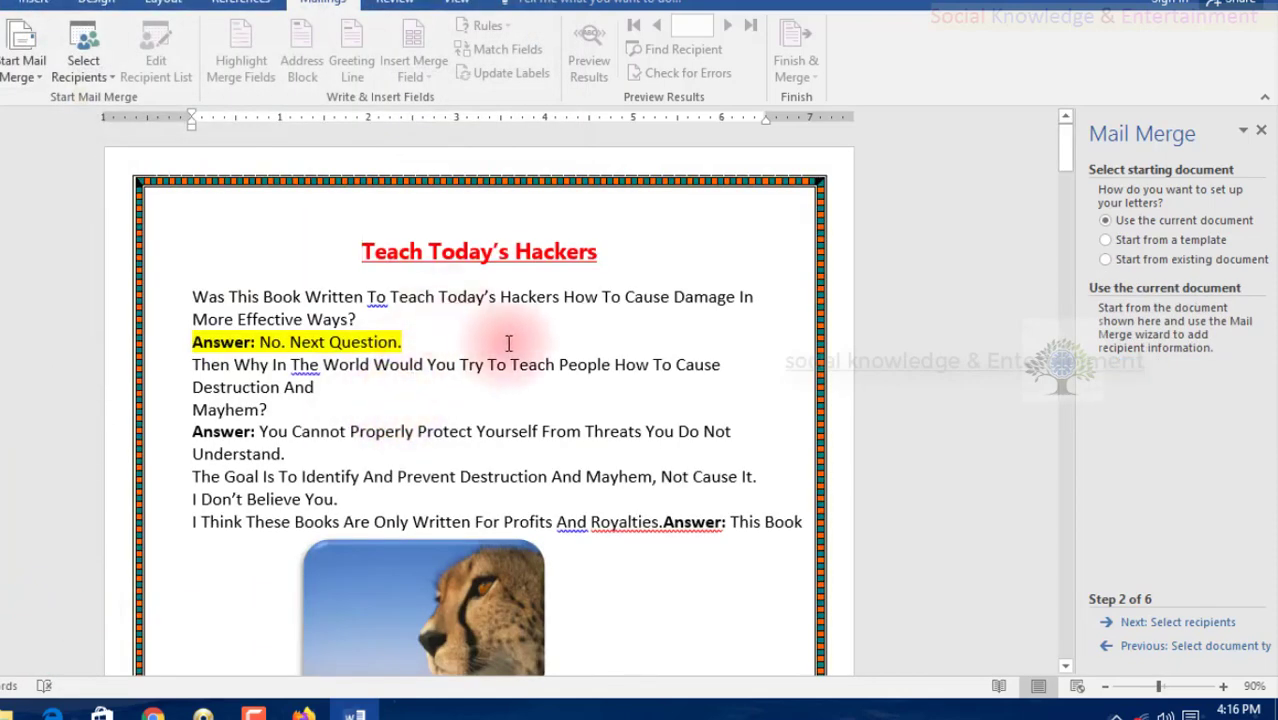
# Insert two blank lines above the 'Teach Today's Hackers' heading.
pyautogui.scroll(-1, 570, 348)
pyautogui.scroll(-5, 570, 330)
pyautogui.scroll(-5, 545, 315)
pyautogui.scroll(-5, 530, 305)
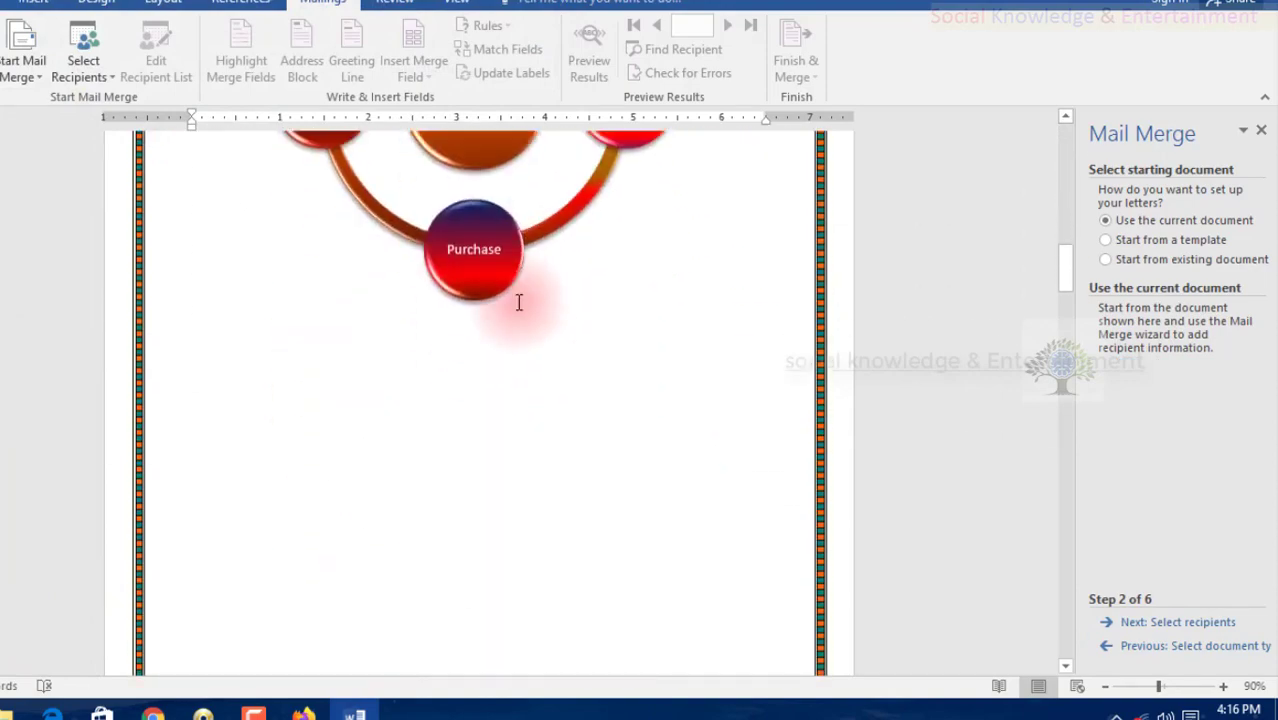
pyautogui.scroll(1, 519, 300)
pyautogui.scroll(5, 519, 300)
pyautogui.scroll(5, 521, 295)
pyautogui.scroll(3, 520, 290)
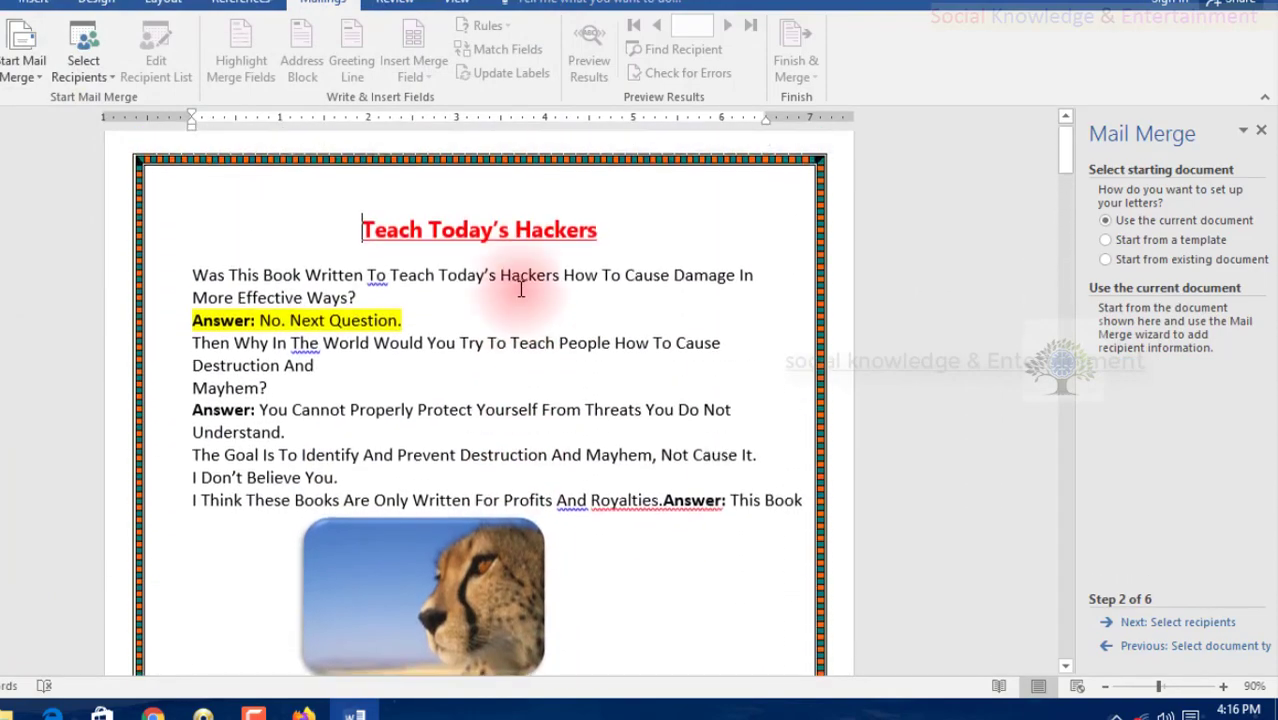
pyautogui.scroll(1, 309, 222)
pyautogui.press('Return')
pyautogui.press('Return')
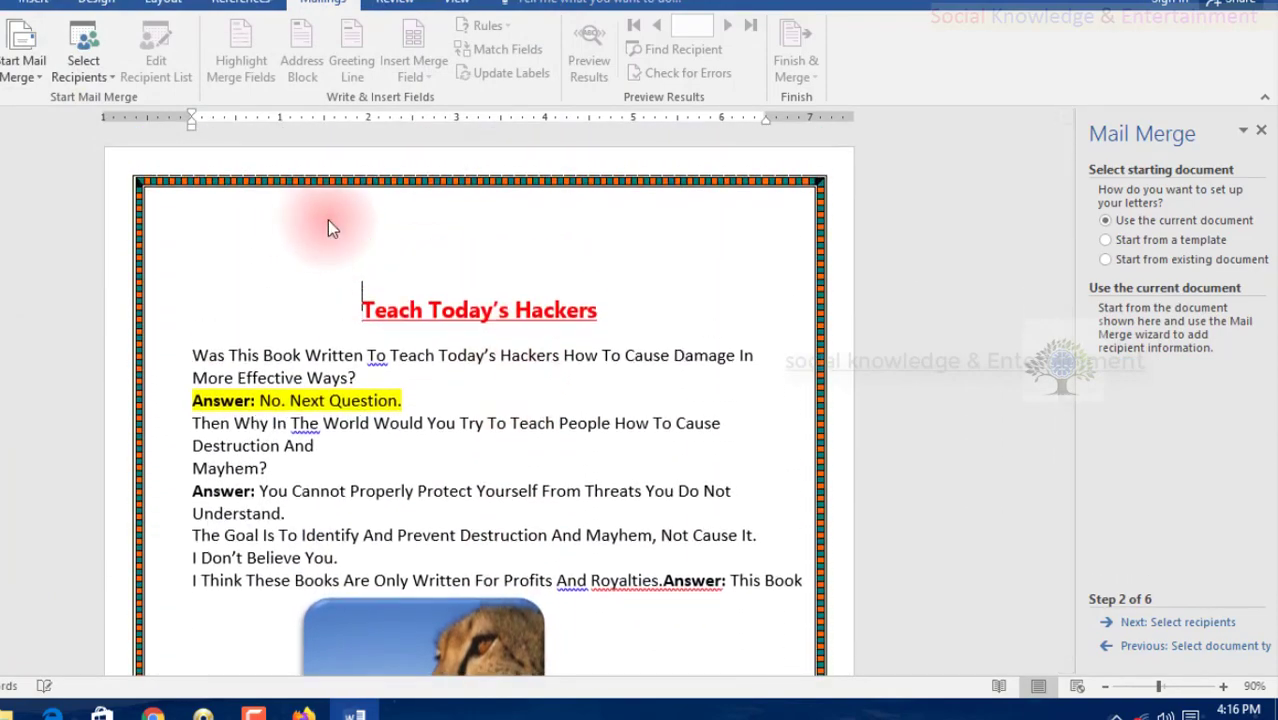
pyautogui.press('Return')
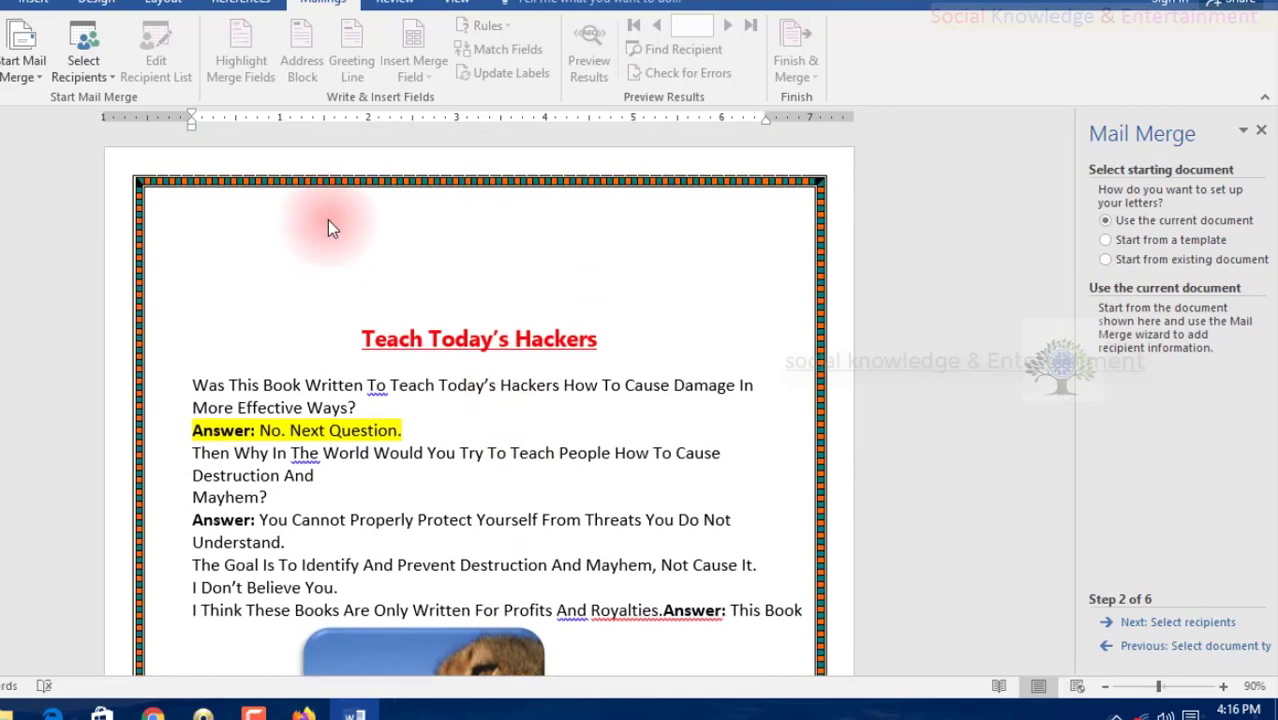
# Select the new blank lines and bring up the Home tab formatting options.
pyautogui.click(389, 223)
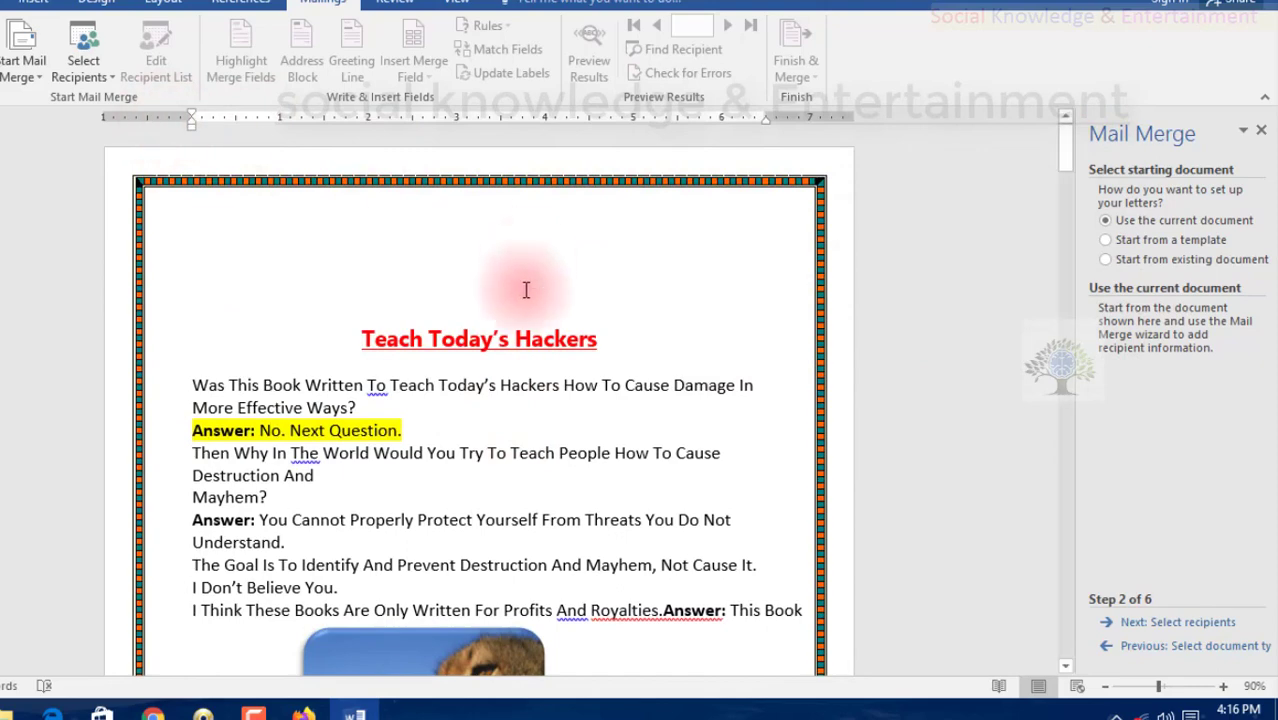
pyautogui.moveTo(502, 310); pyautogui.dragTo(469, 238)
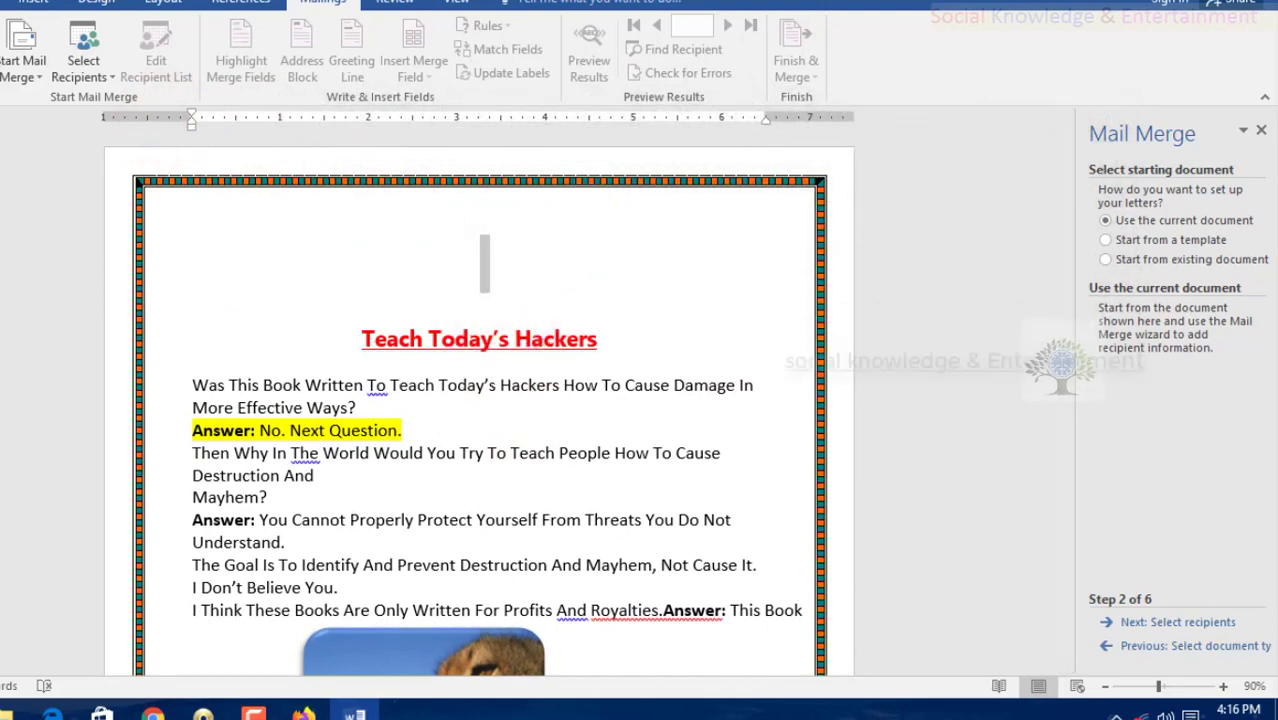
pyautogui.click(3, 1)
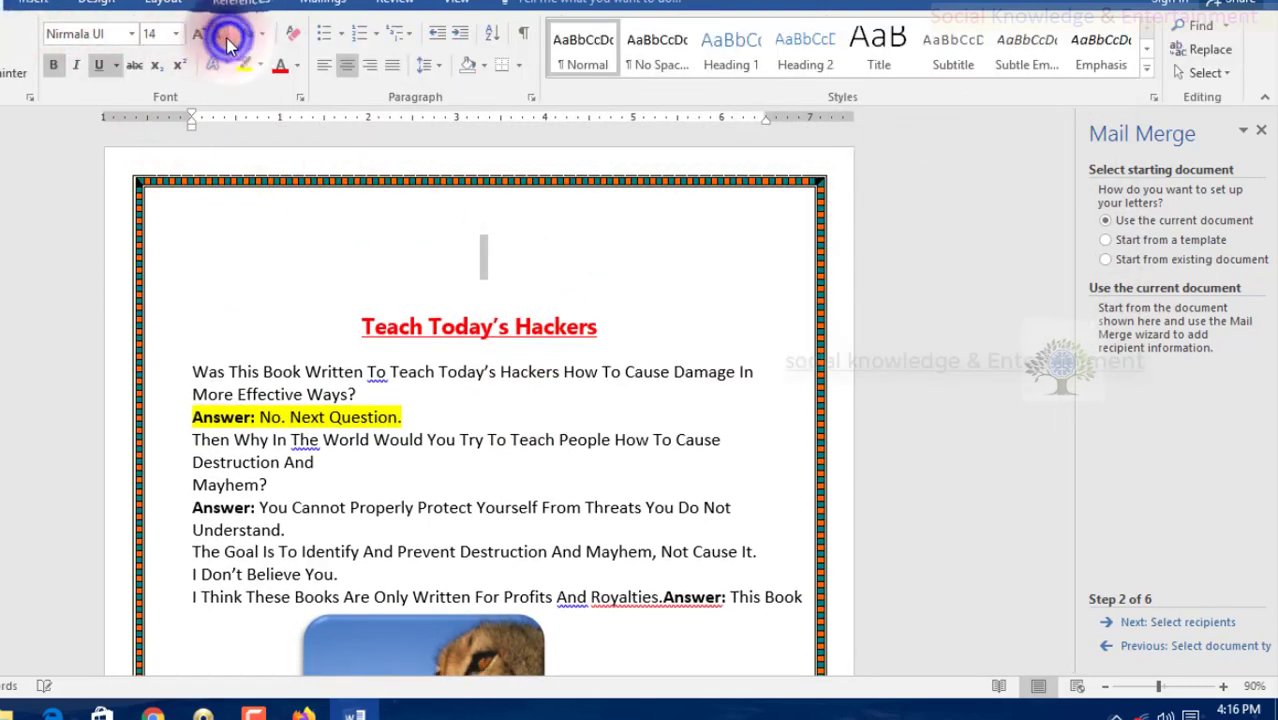
# Save the letter to the Desktop under the name 'latters'.
pyautogui.hotkey('ctrl', 's')
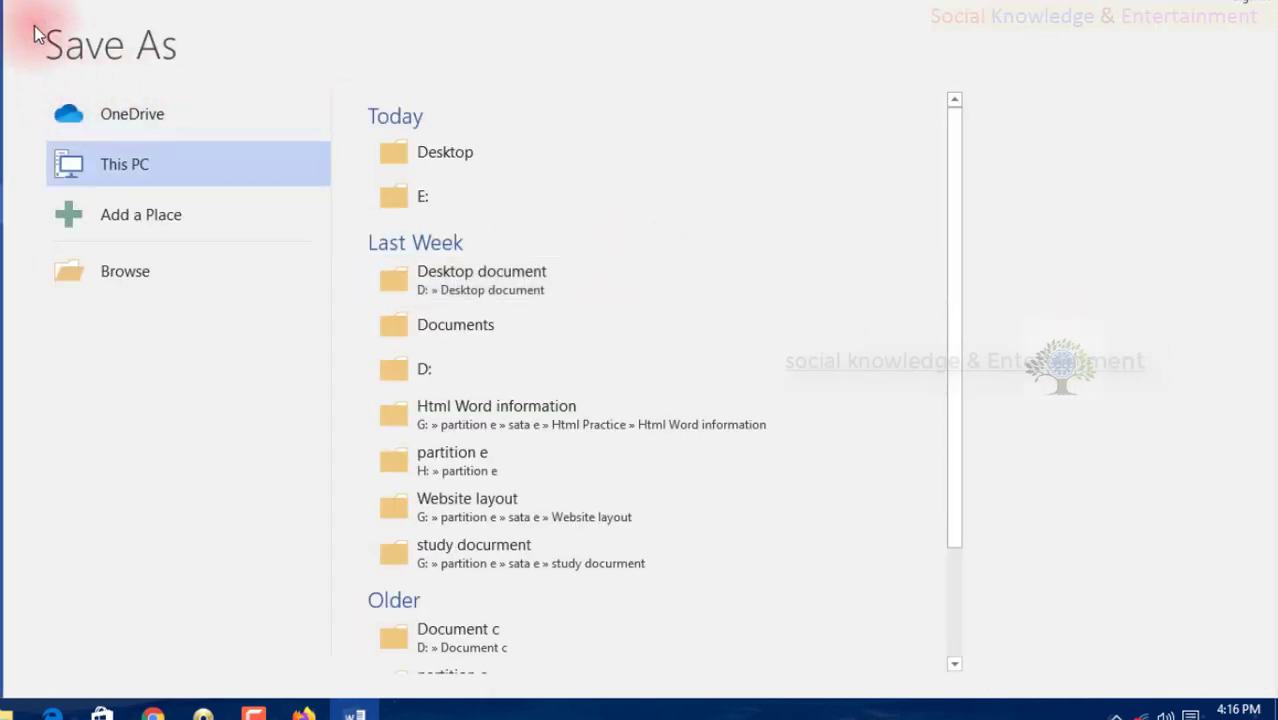
pyautogui.click(125, 271)
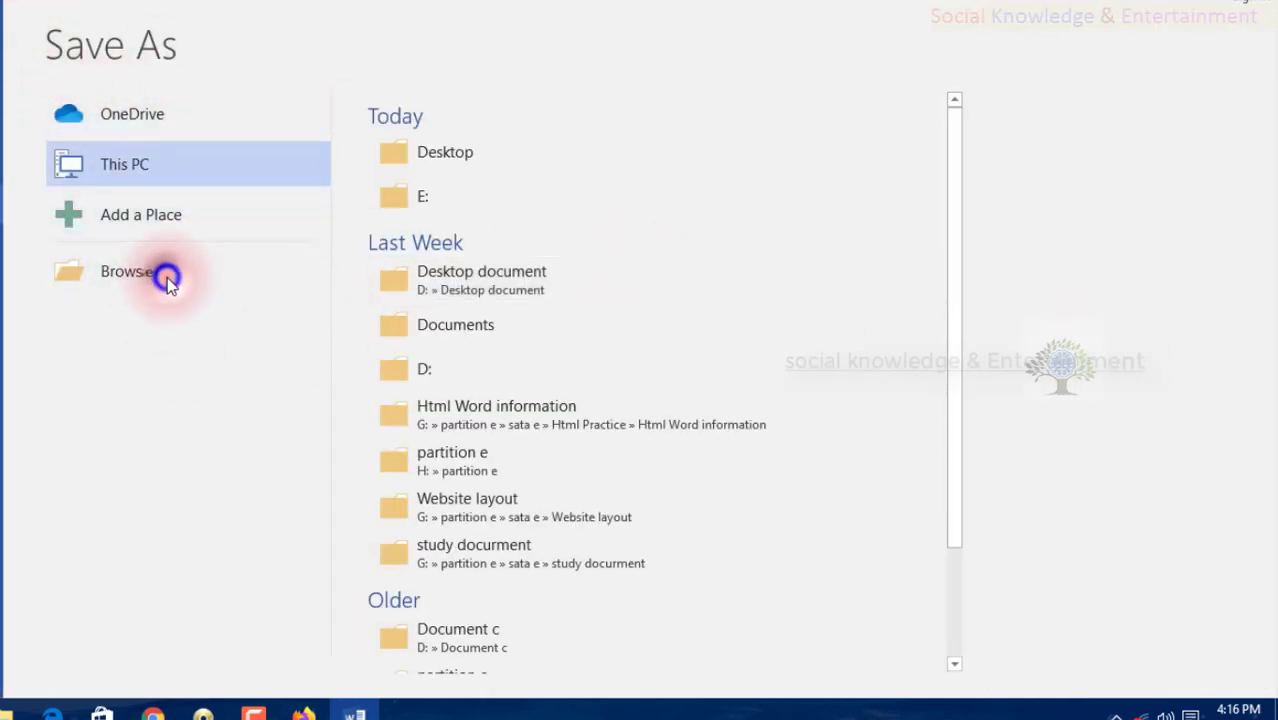
pyautogui.click(8, 95)
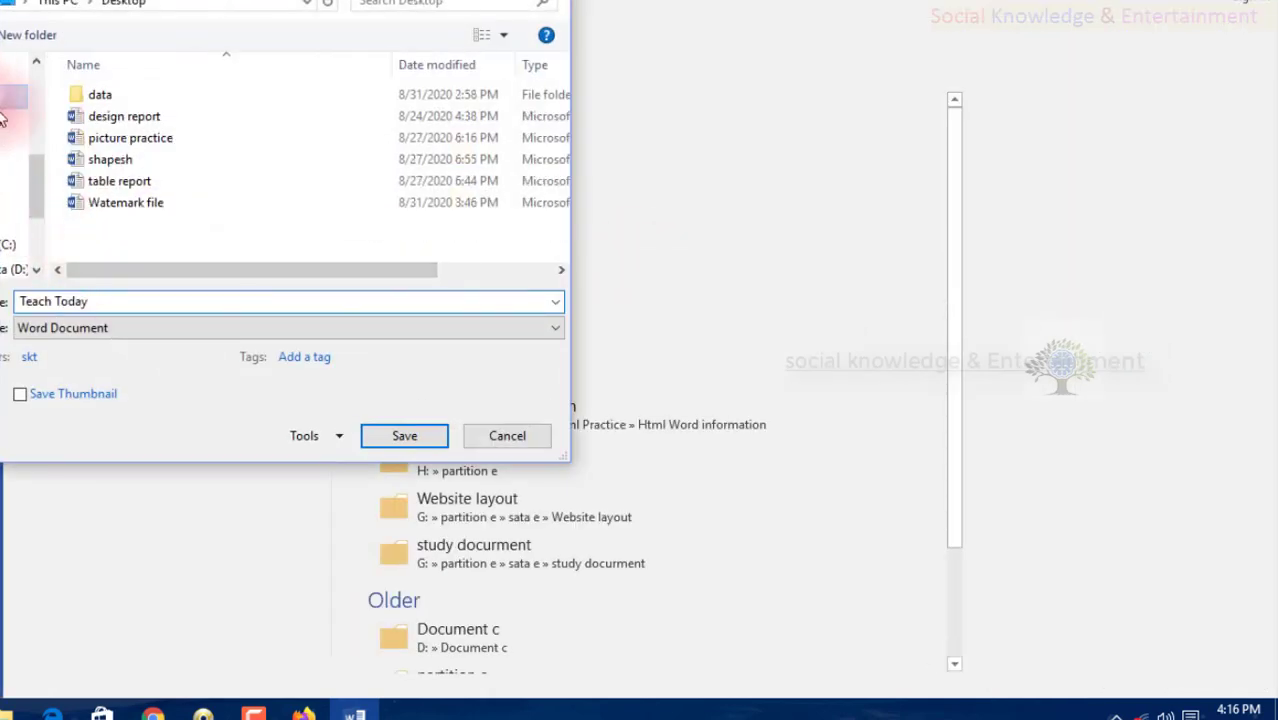
pyautogui.click(57, 300)
pyautogui.doubleClick(106, 301)
pyautogui.write('latters')
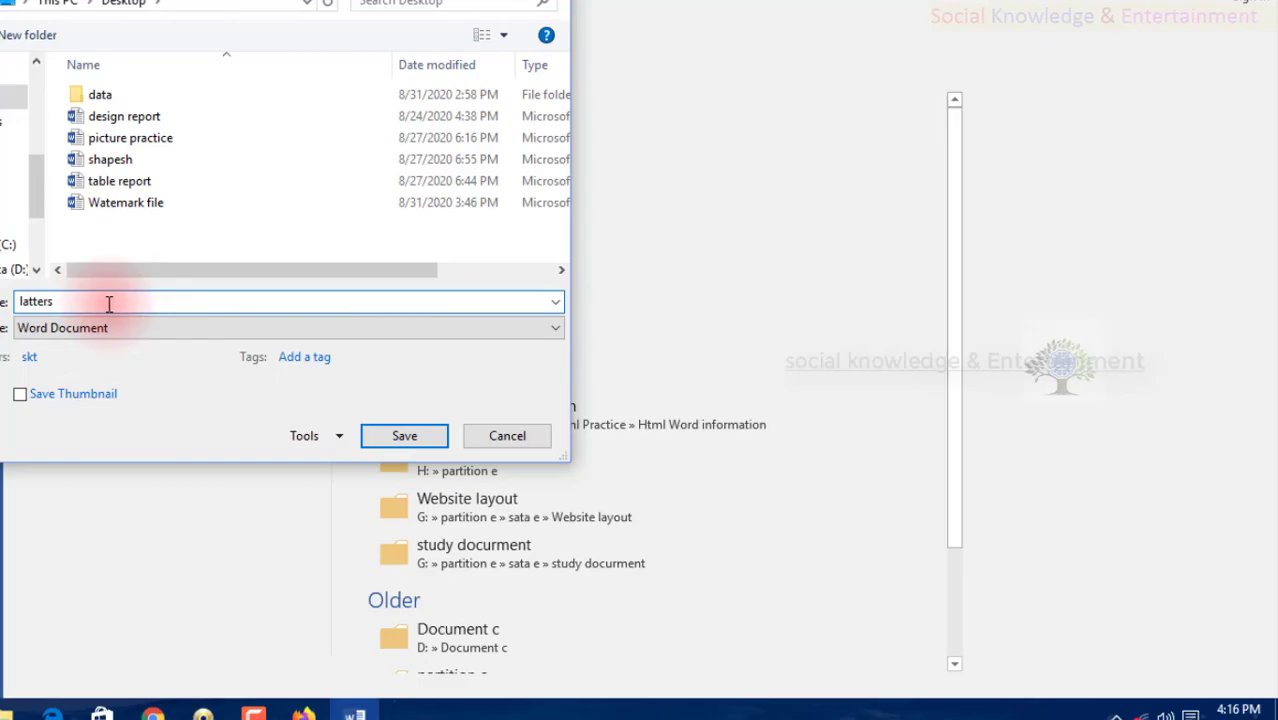
pyautogui.press('Return')
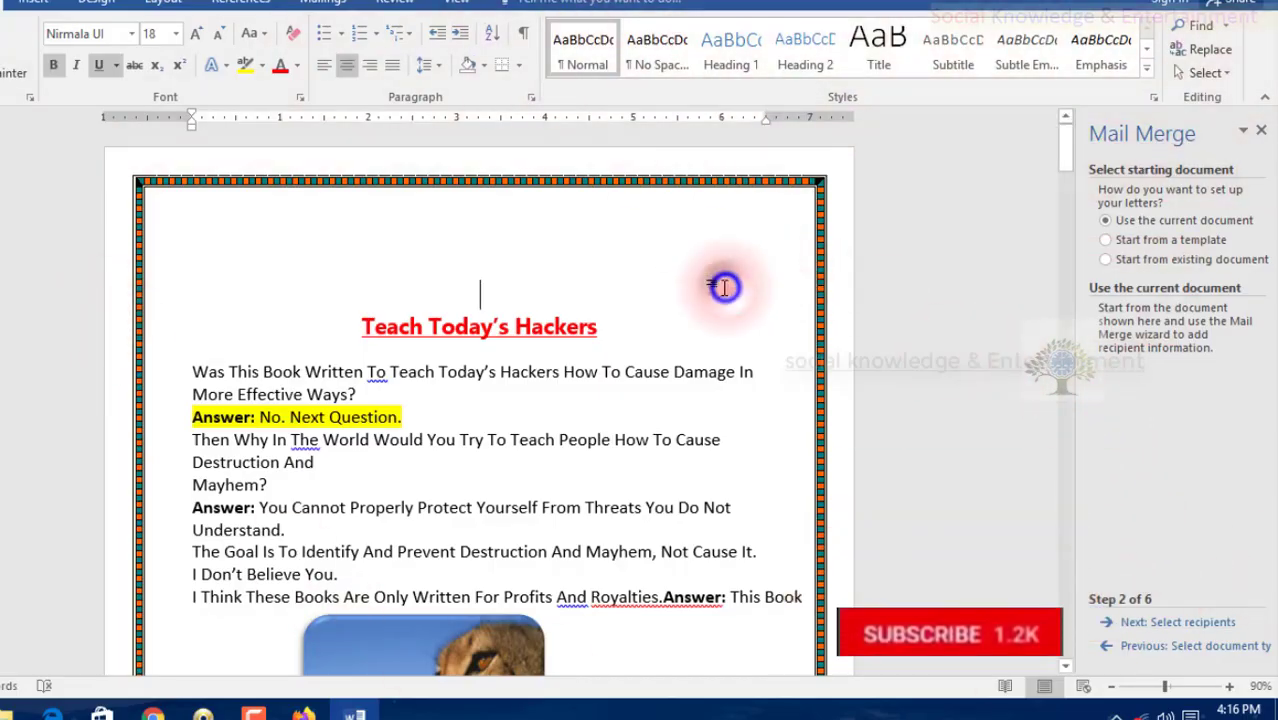
pyautogui.scroll(-5, 725, 294)
pyautogui.scroll(4, 727, 300)
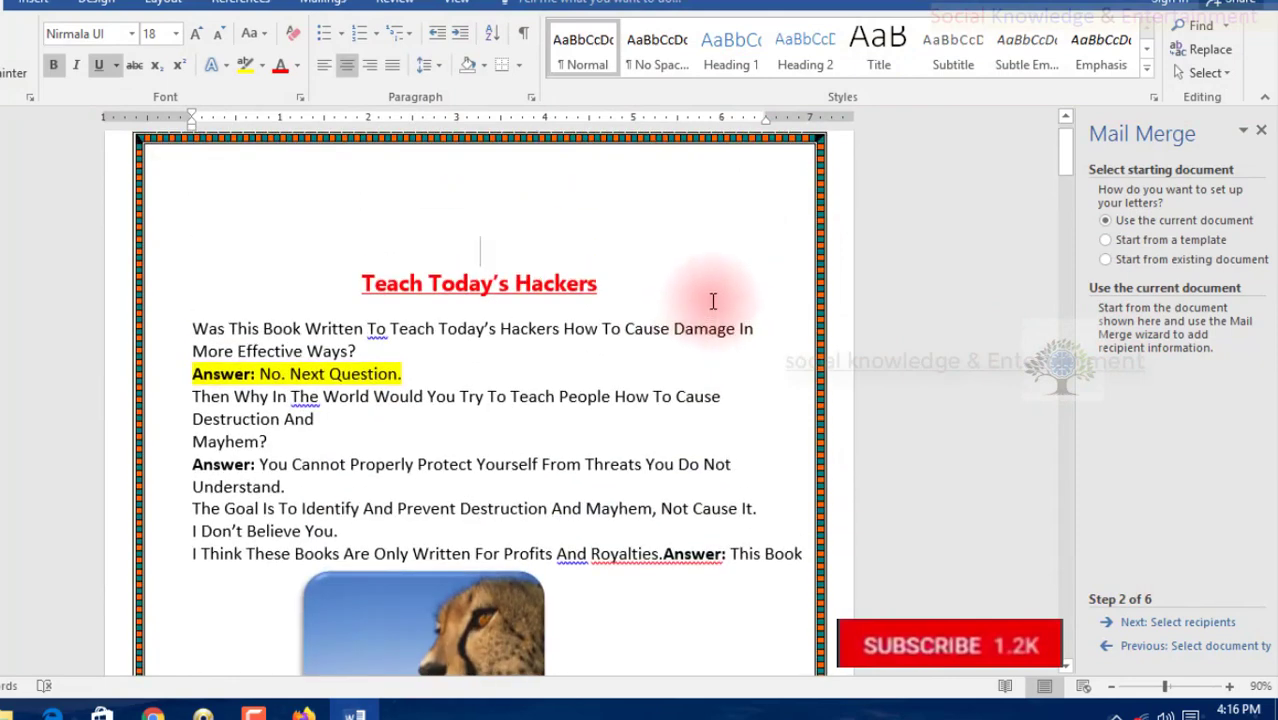
pyautogui.scroll(-5, 713, 294)
pyautogui.scroll(5, 727, 456)
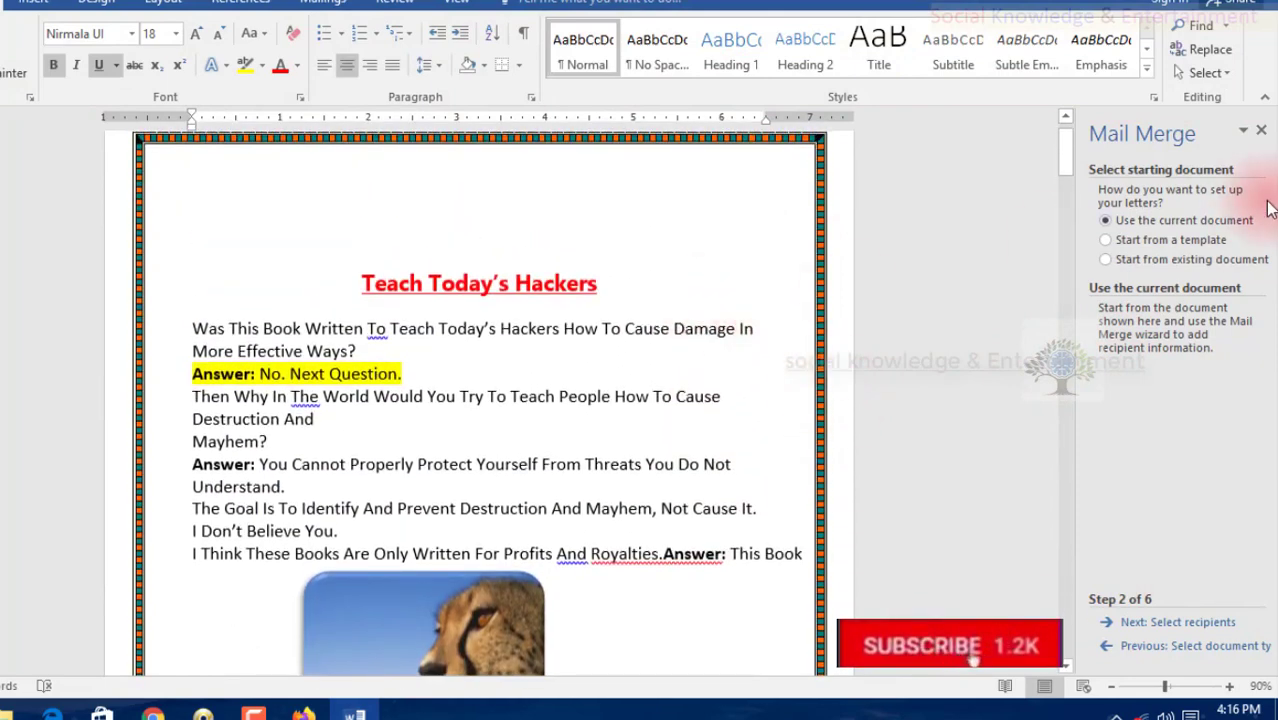
pyautogui.click(1200, 226)
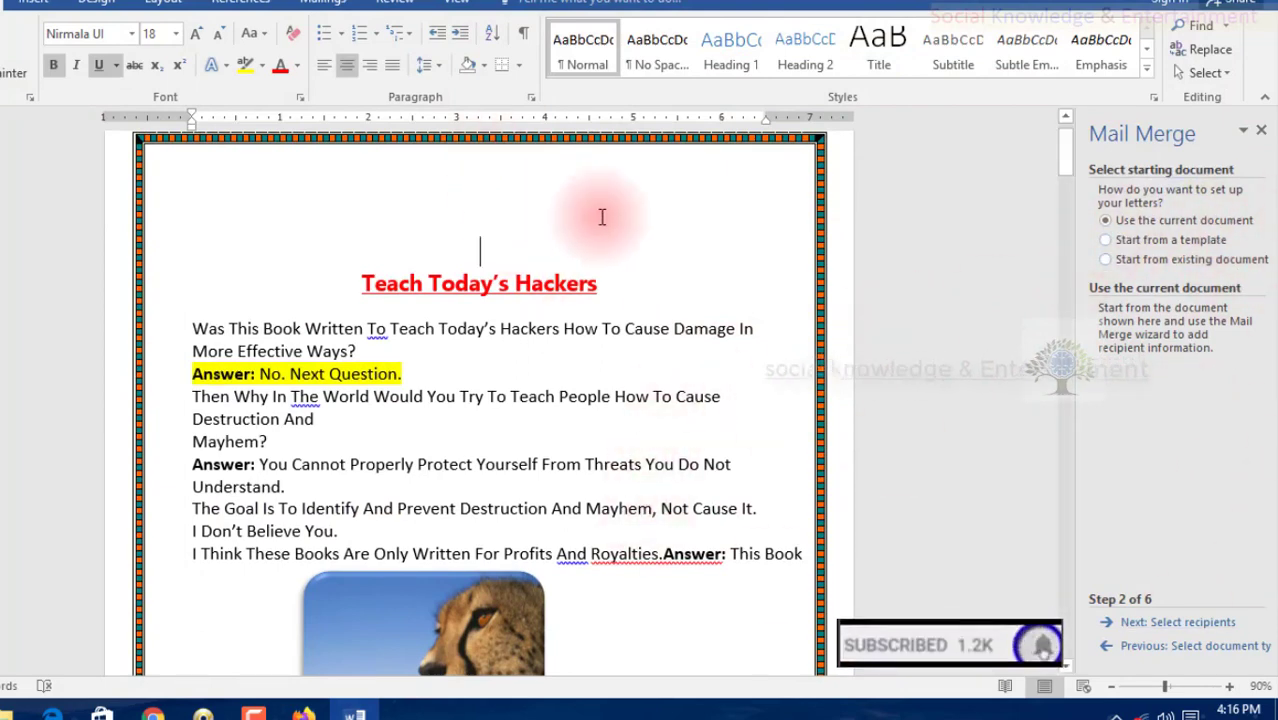
pyautogui.scroll(-4, 607, 228)
pyautogui.scroll(5, 607, 228)
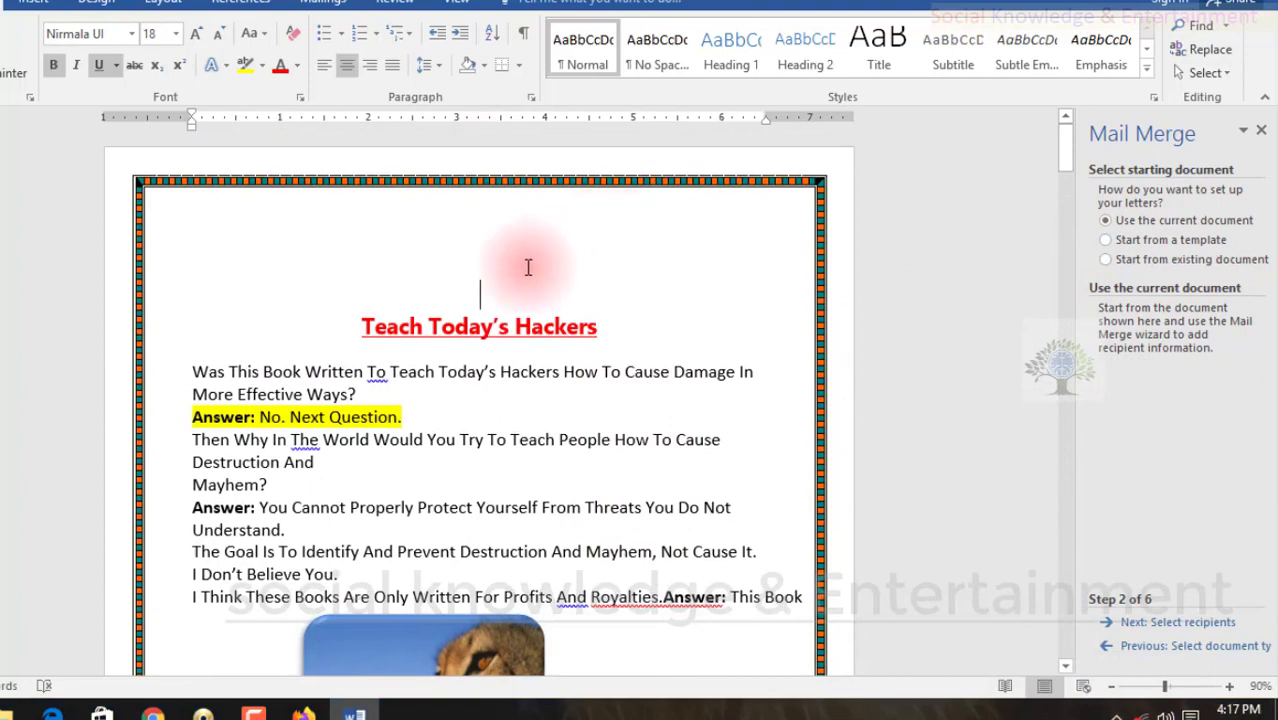
pyautogui.click(502, 307)
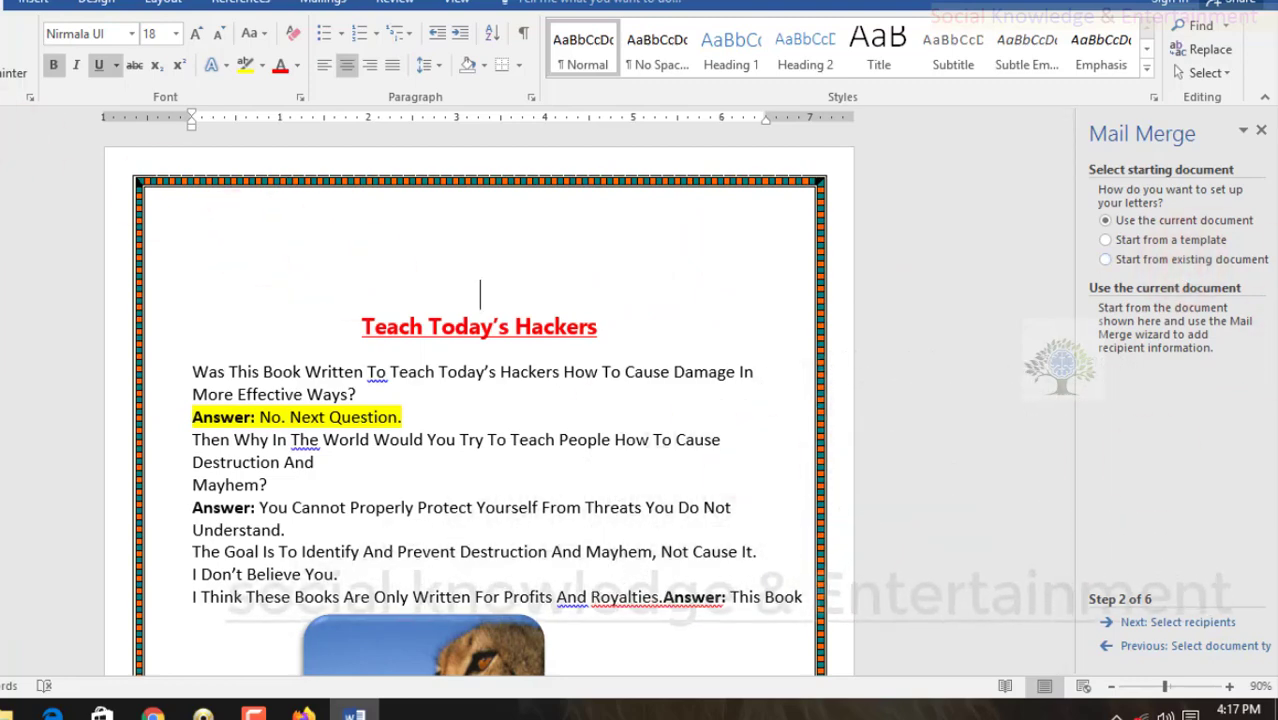
pyautogui.hotkey('alt', 'f')
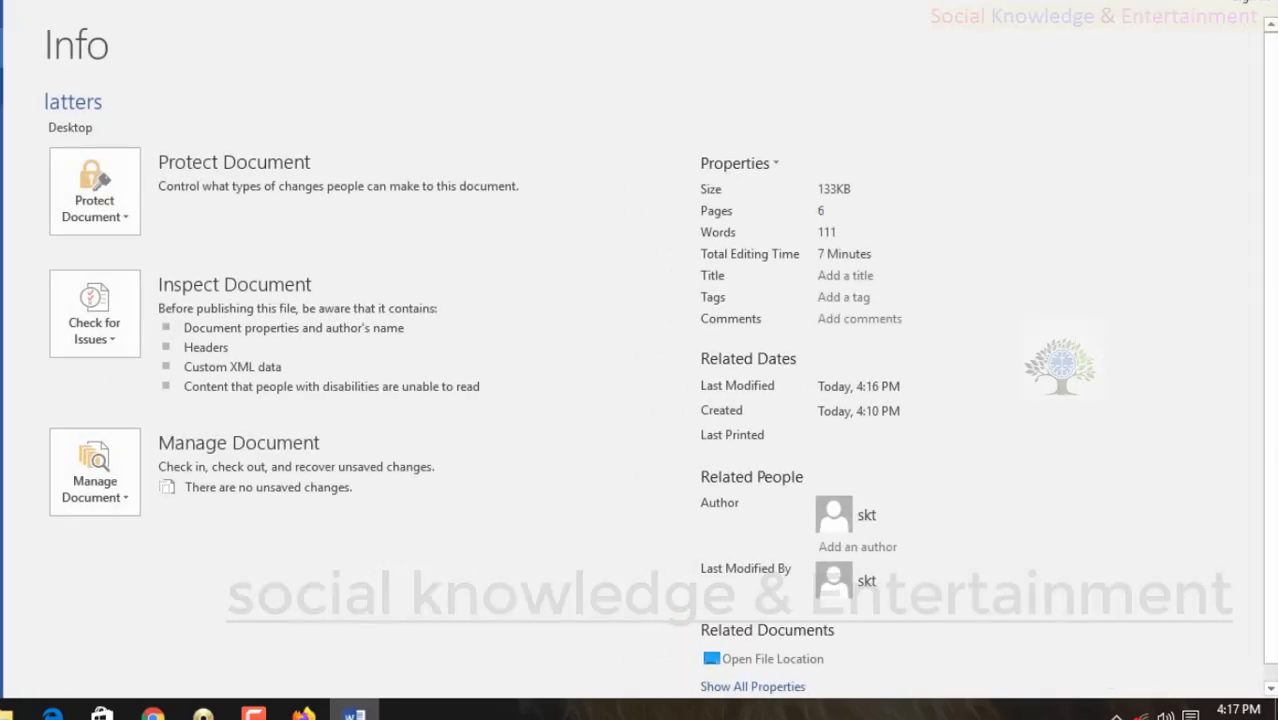
pyautogui.press('Escape')
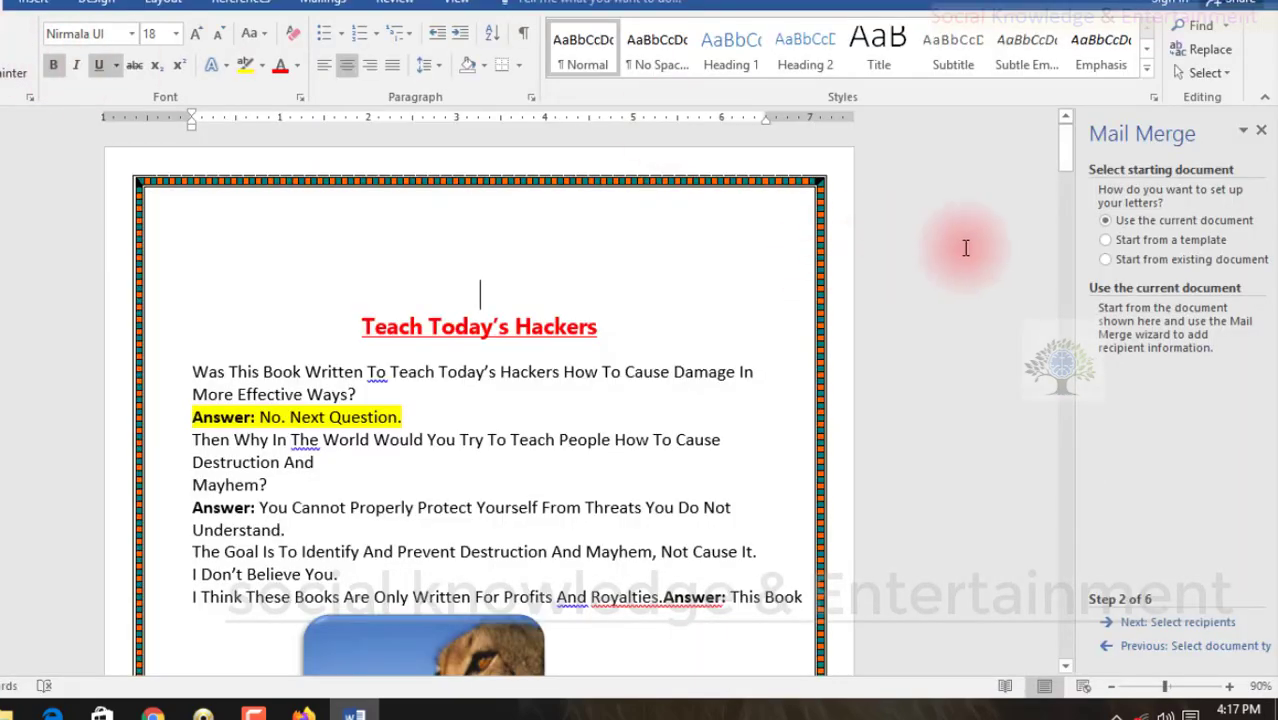
pyautogui.click(1157, 222)
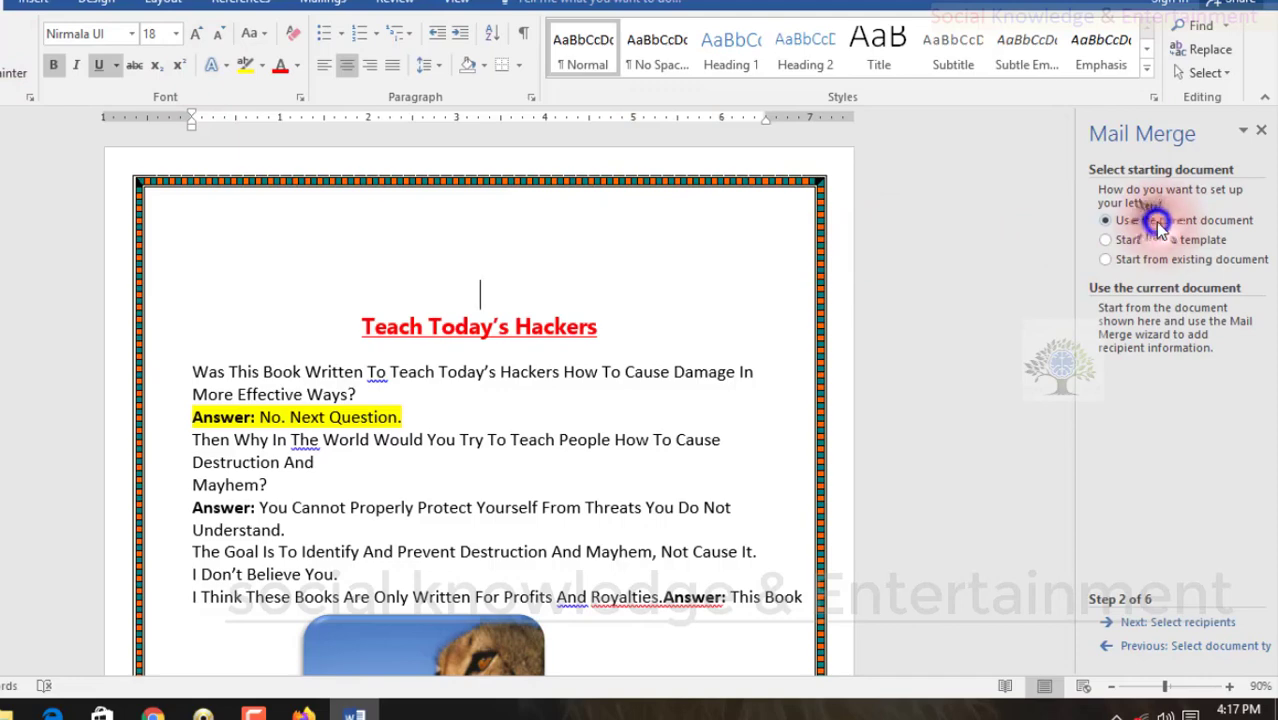
# Advance the Mail Merge wizard to step 3, selecting recipients from an existing list.
pyautogui.click(1183, 628)
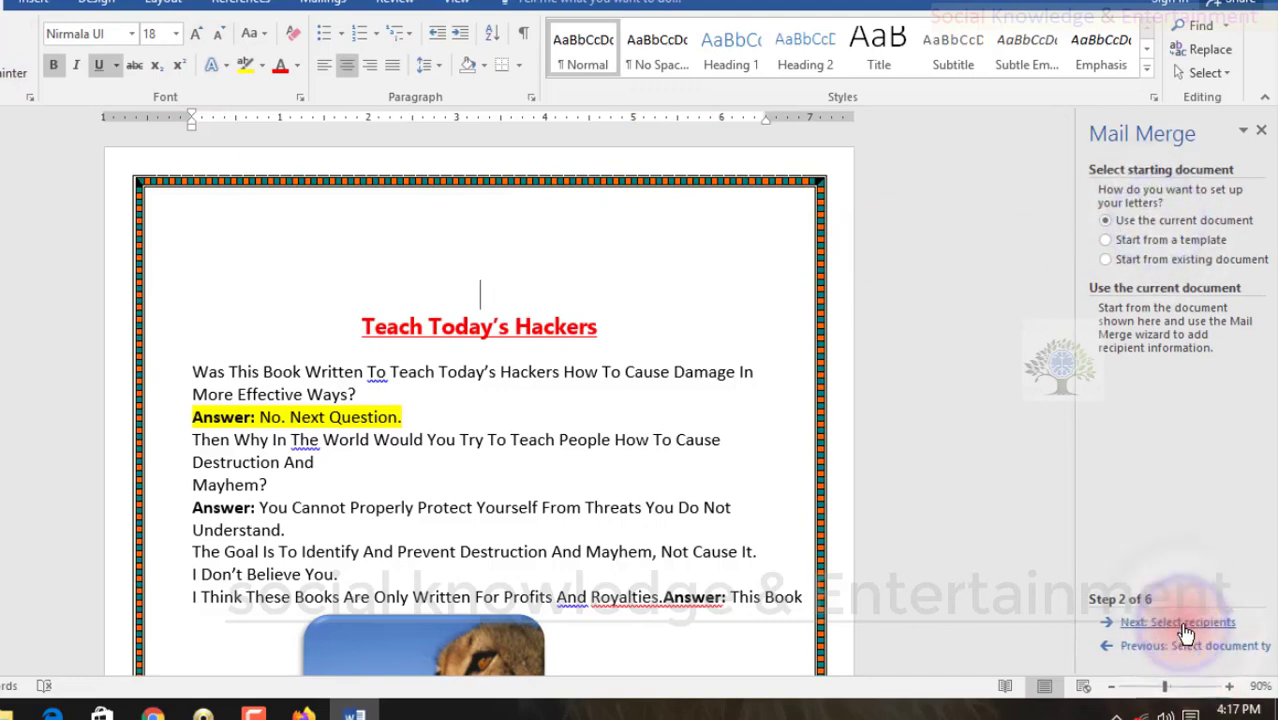
pyautogui.click(1183, 626)
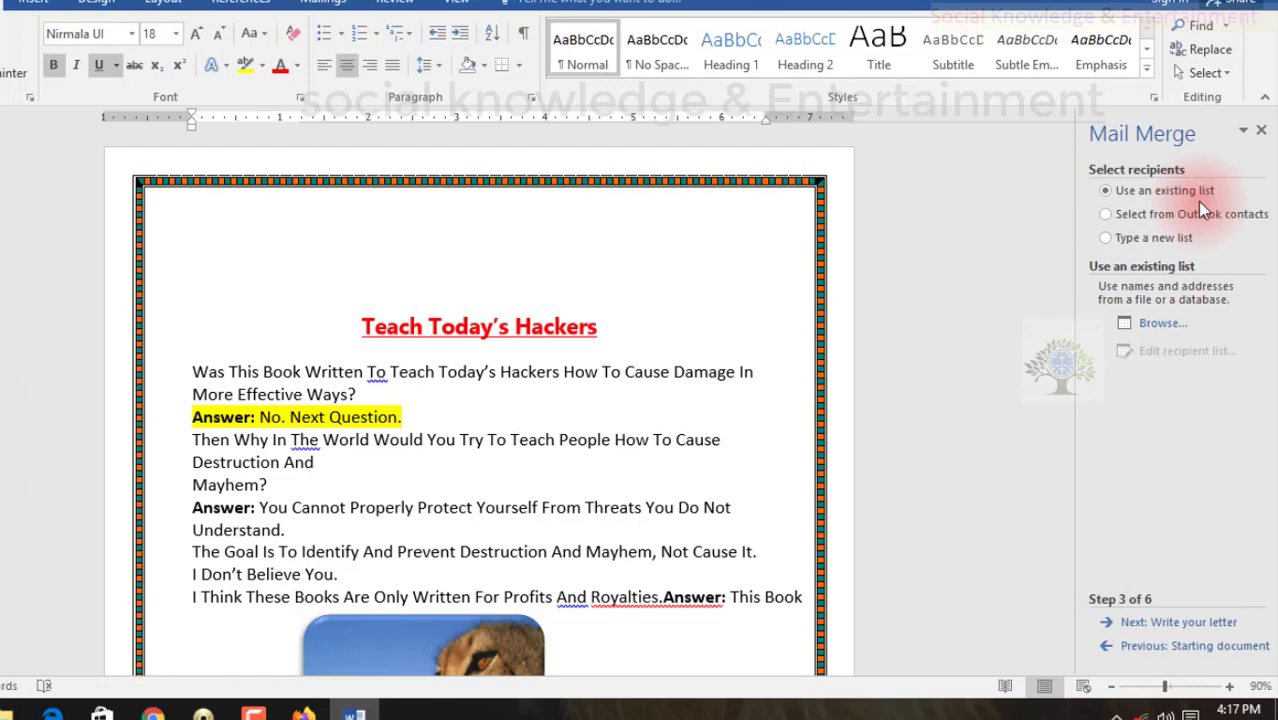
pyautogui.moveTo(969, 349)
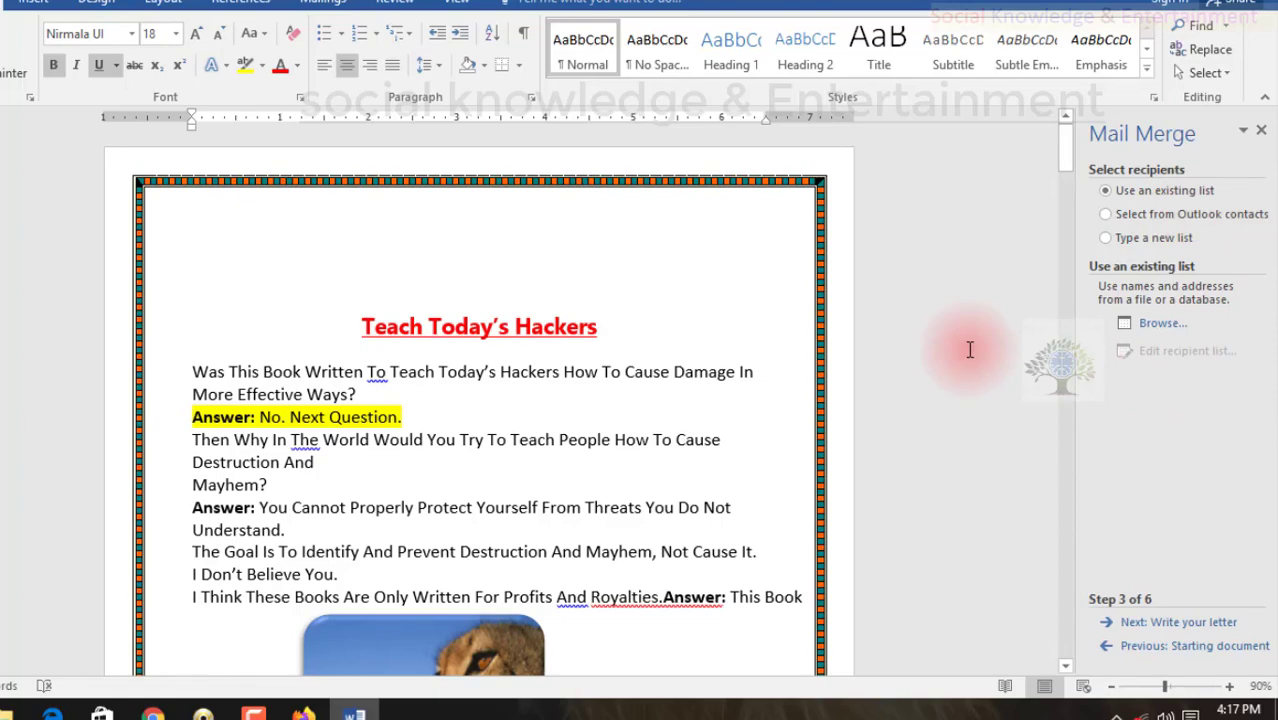
pyautogui.click(20, 712)
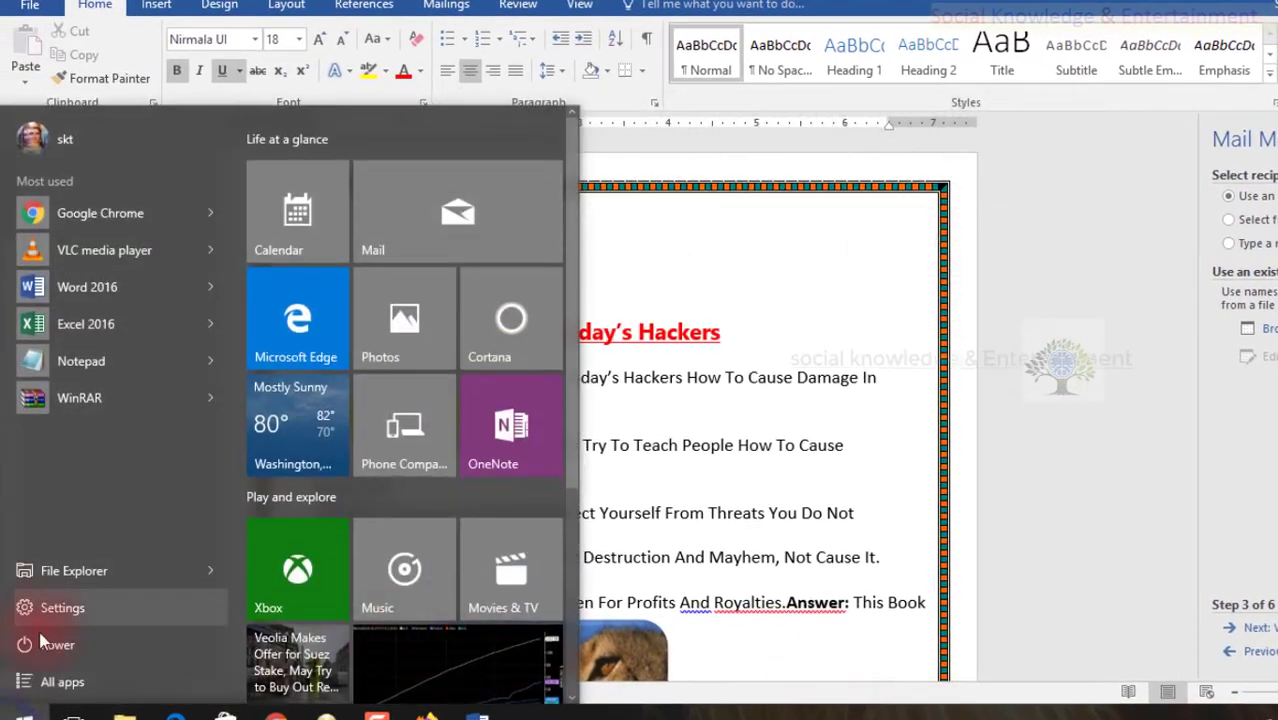
pyautogui.click(45, 681)
pyautogui.click(85, 420)
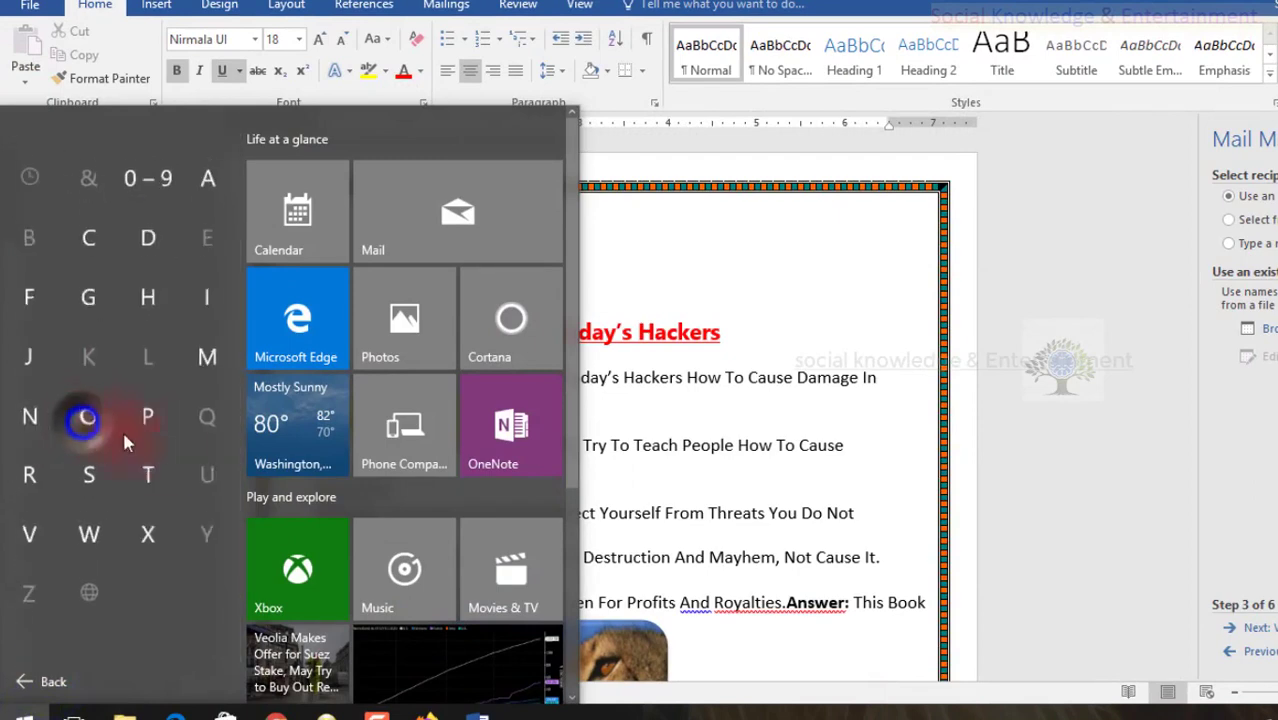
pyautogui.click(186, 345)
pyautogui.click(110, 287)
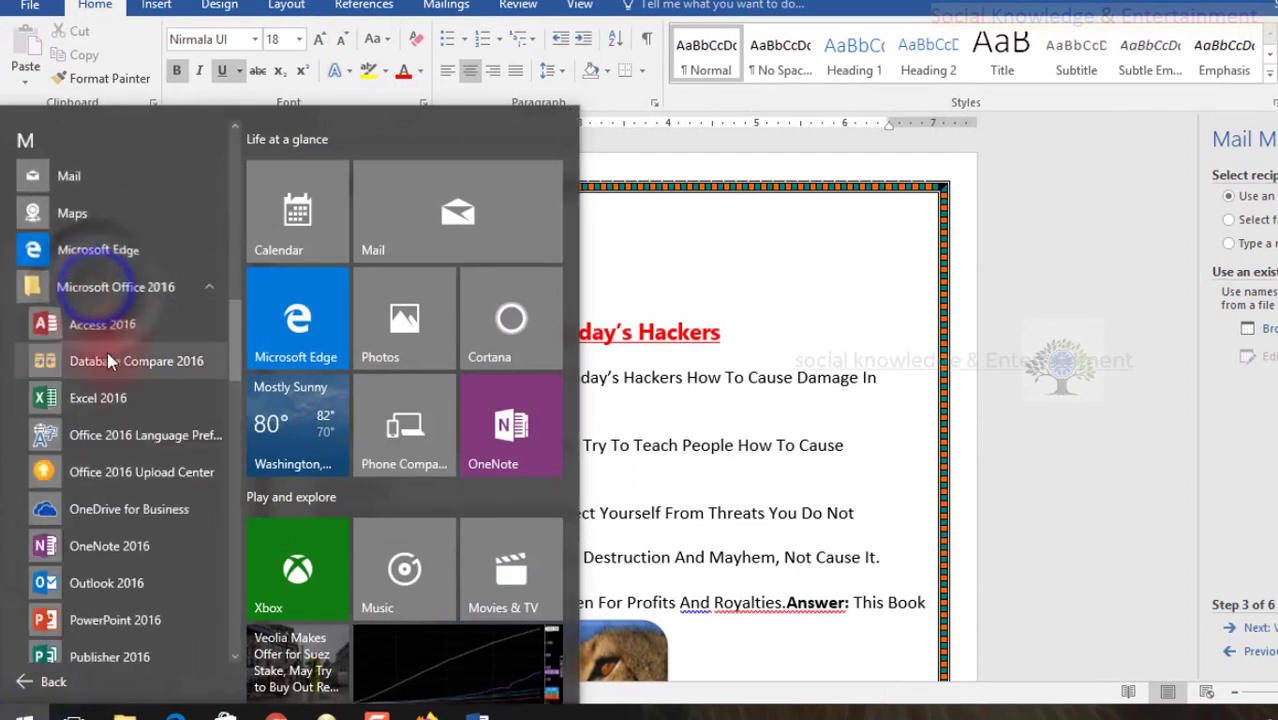
pyautogui.scroll(-3, 120, 370)
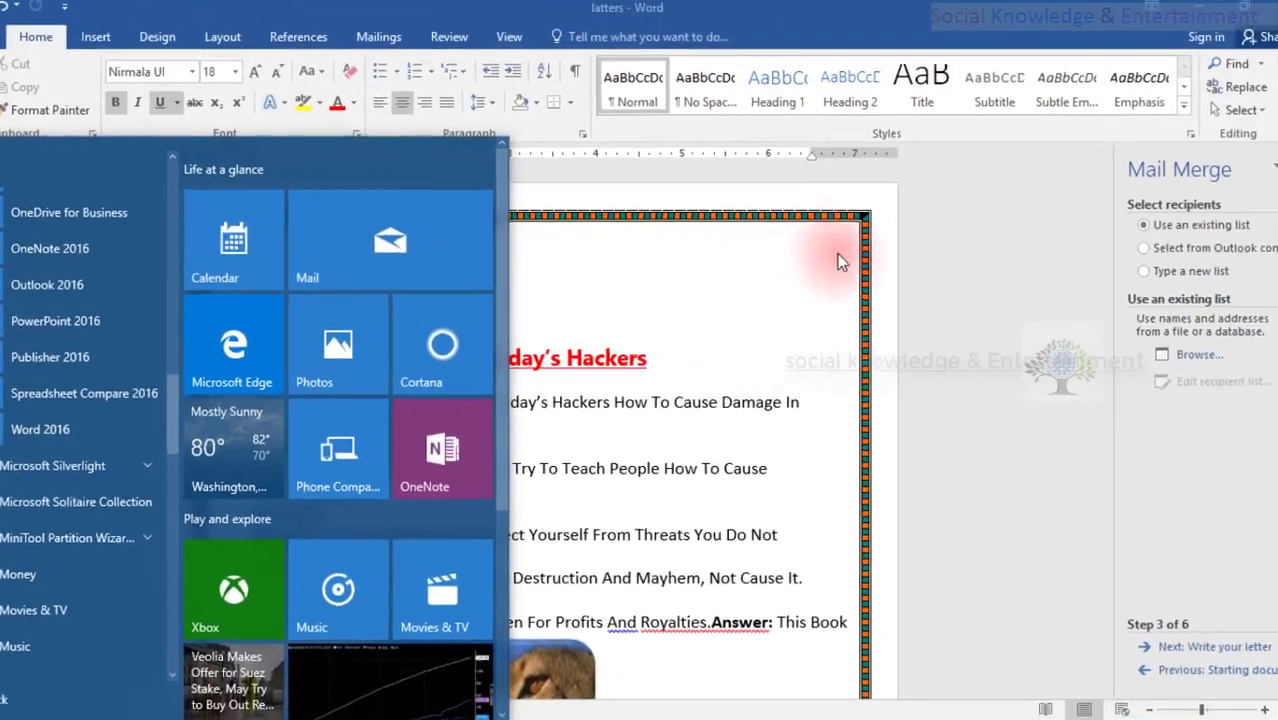
pyautogui.click(1036, 303)
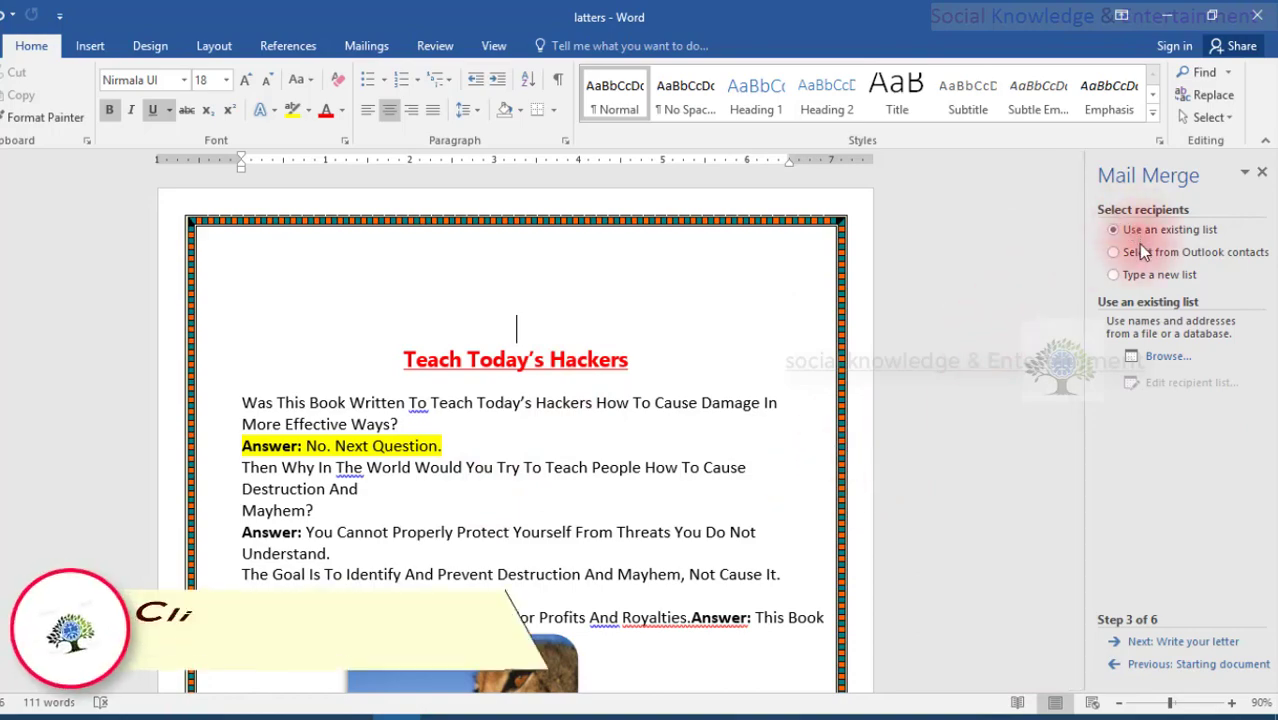
# Choose 'Type a new list', create the New Address List, reposition it and scroll its columns right.
pyautogui.click(1138, 274)
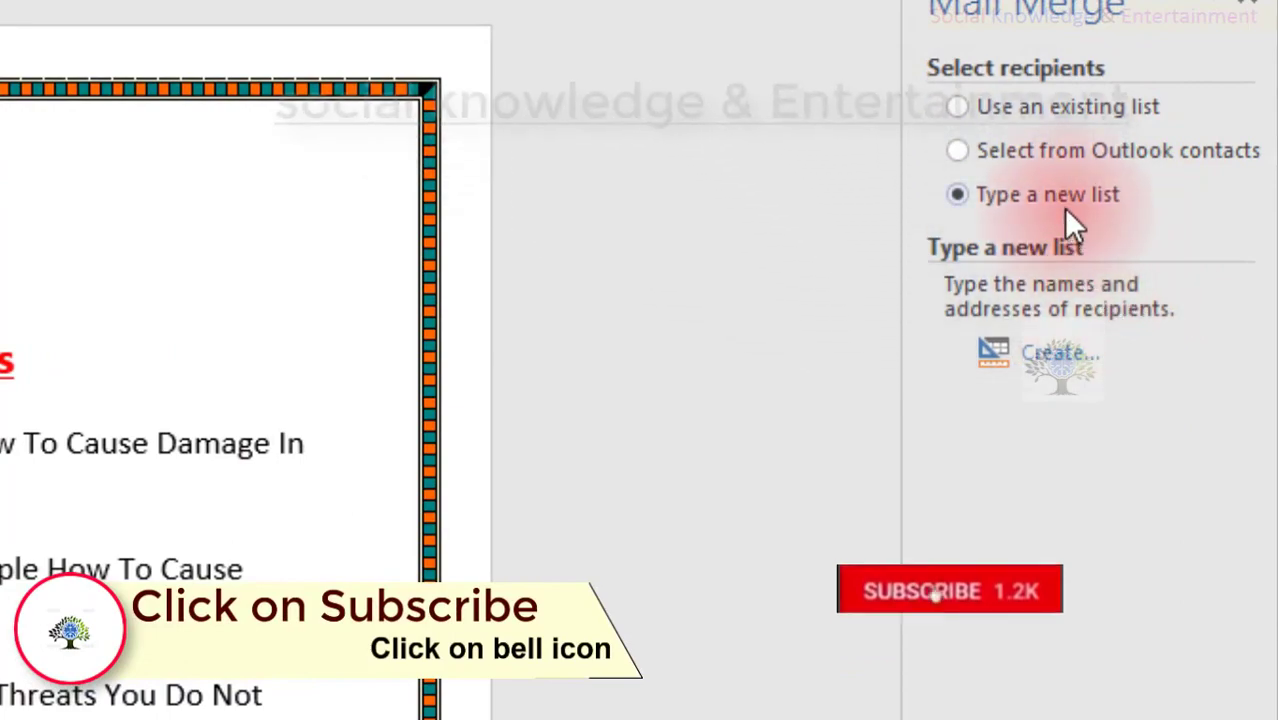
pyautogui.click(1062, 352)
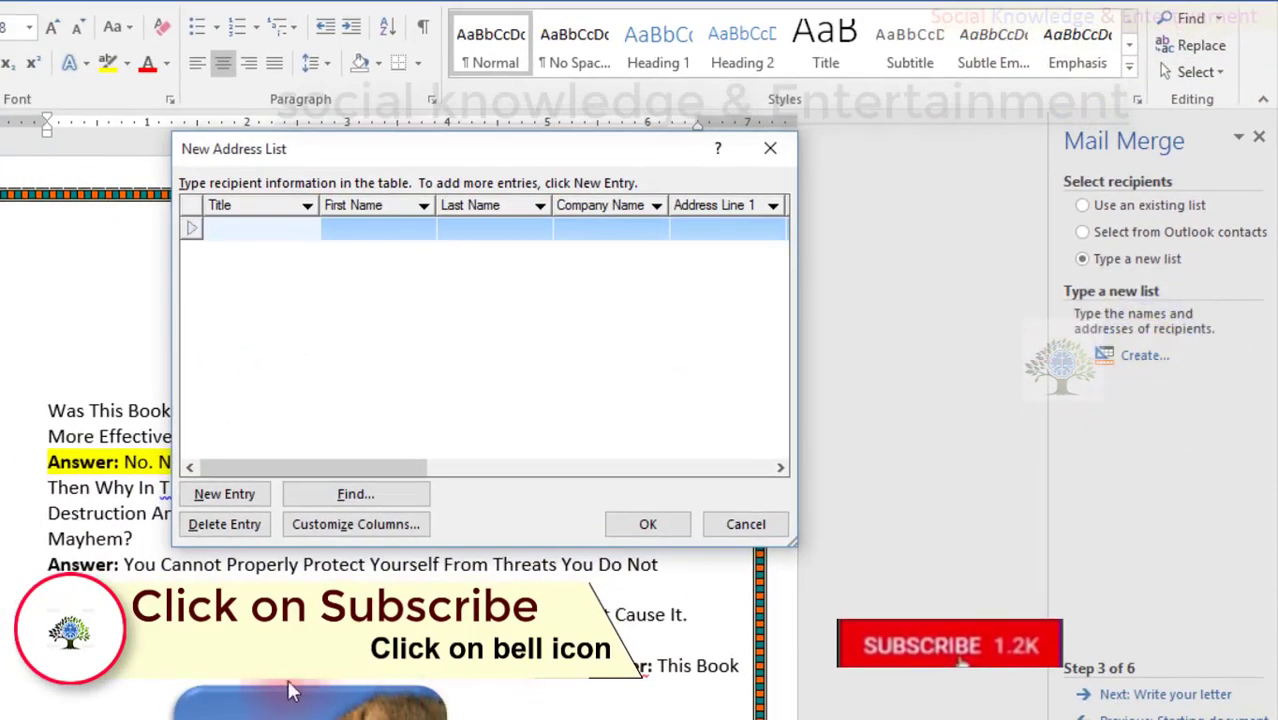
pyautogui.moveTo(383, 165); pyautogui.dragTo(585, 183)
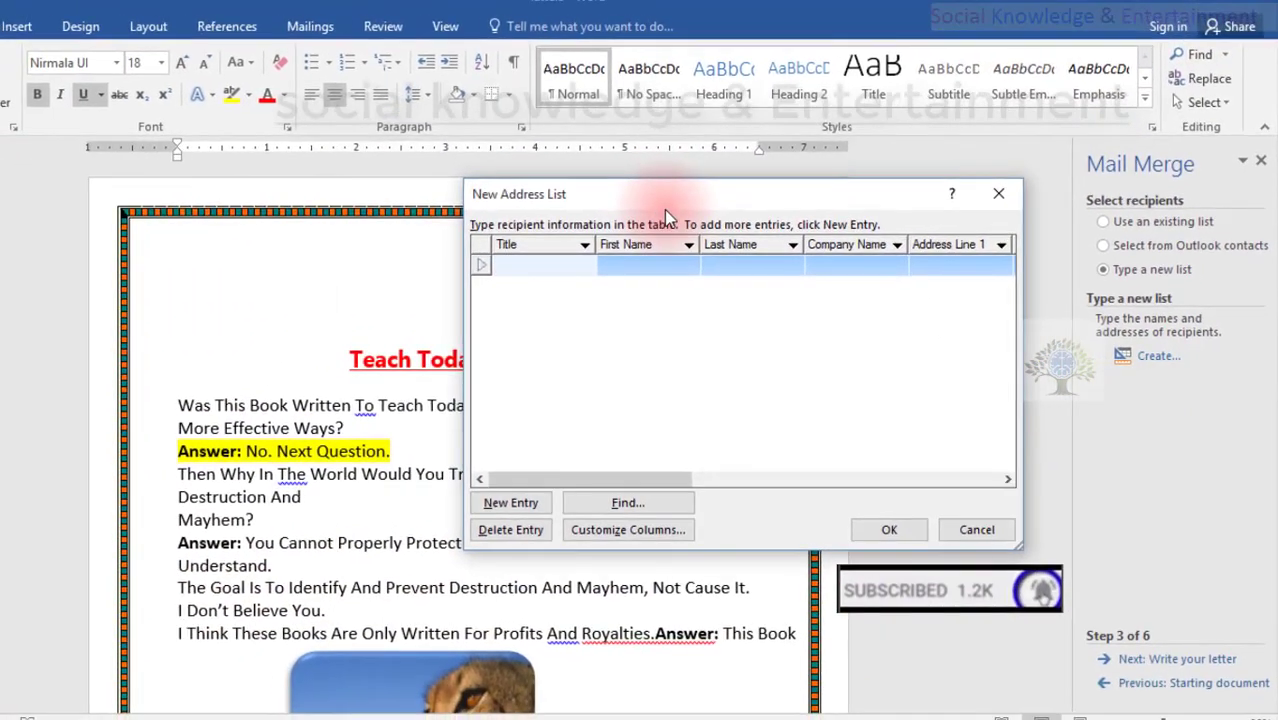
pyautogui.moveTo(662, 210); pyautogui.dragTo(632, 215)
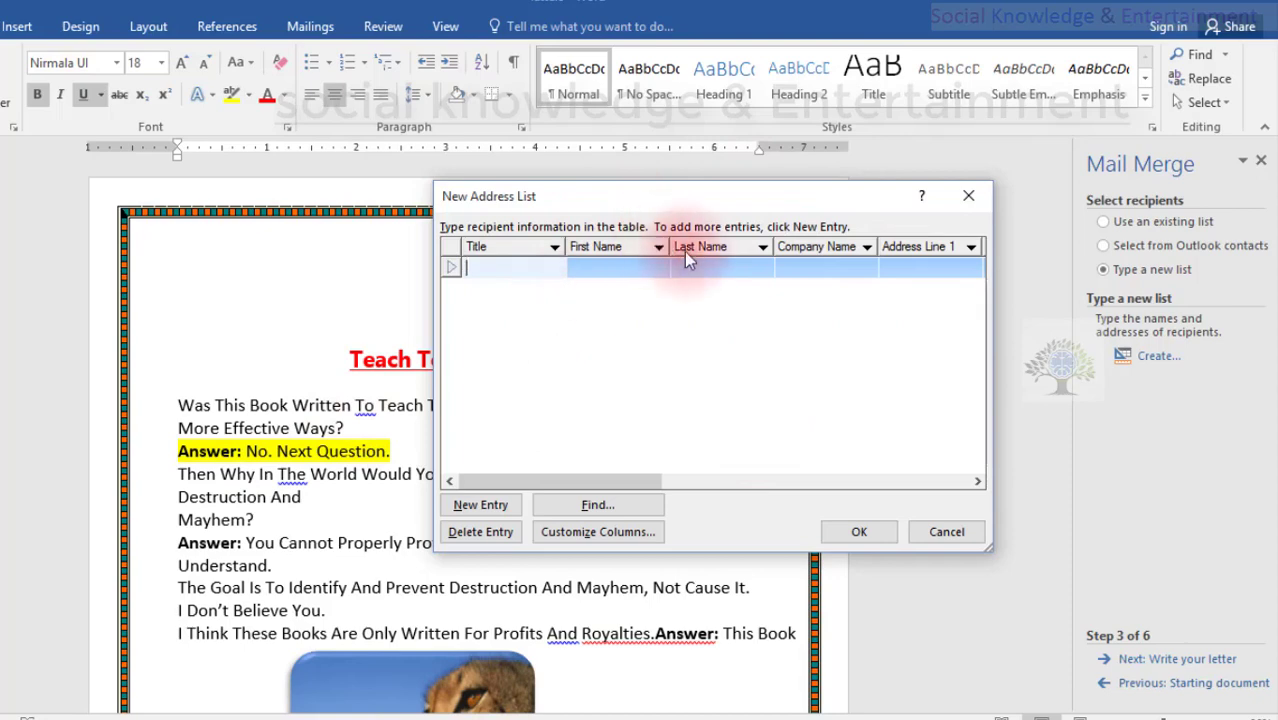
pyautogui.click(478, 245)
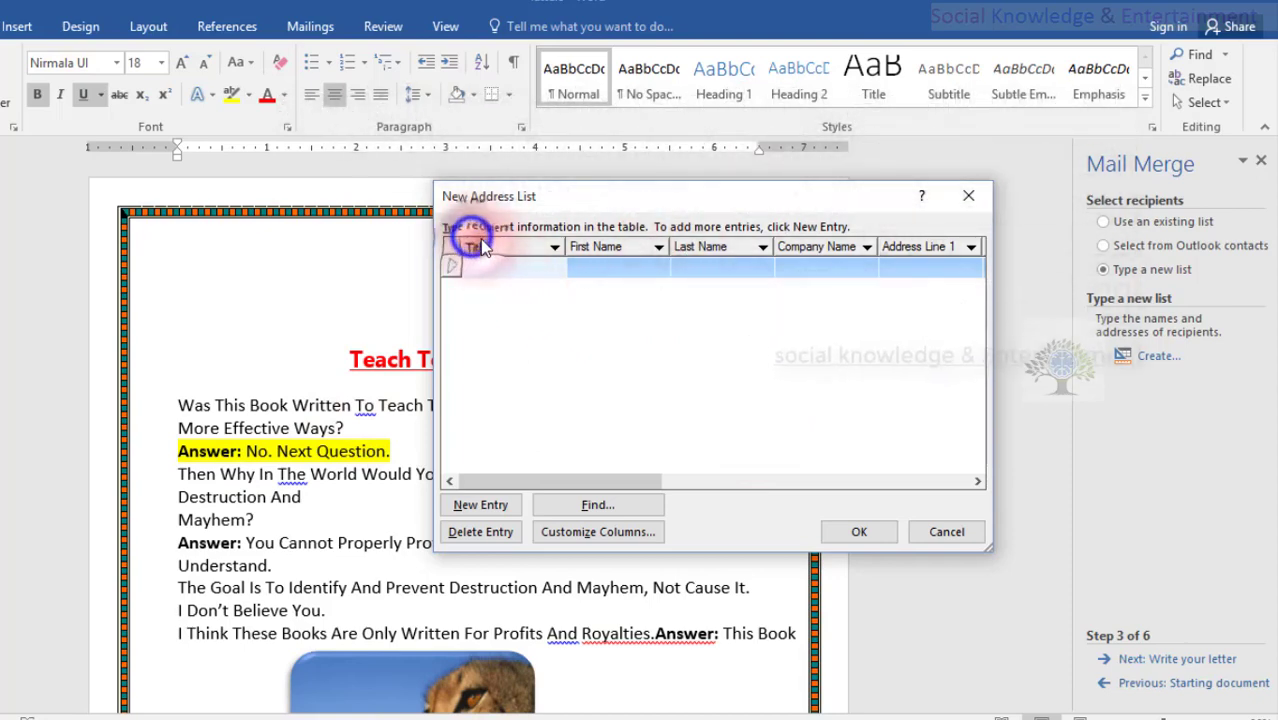
pyautogui.click(714, 266)
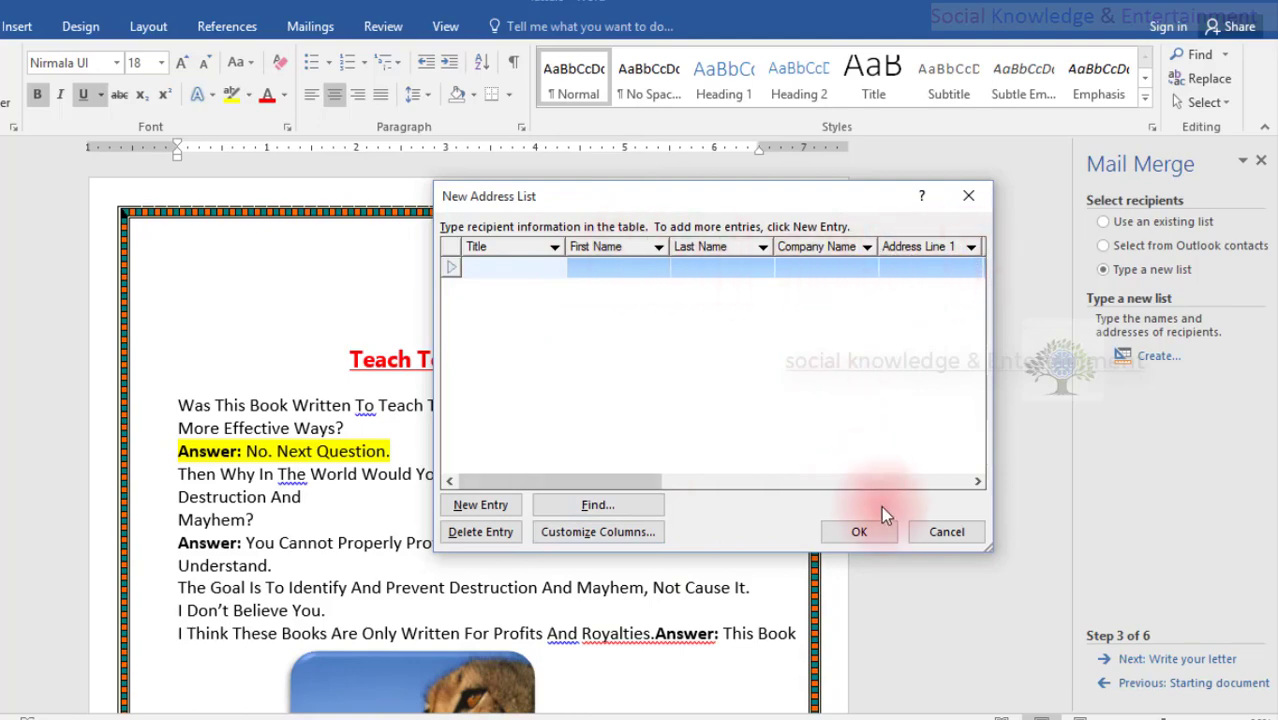
pyautogui.moveTo(654, 481)
pyautogui.mouseDown()
pyautogui.moveTo(990, 479)
pyautogui.moveTo(385, 451)
pyautogui.mouseUp()
# Open the Customize Address List fields and delete the Title field.
pyautogui.click(538, 535)
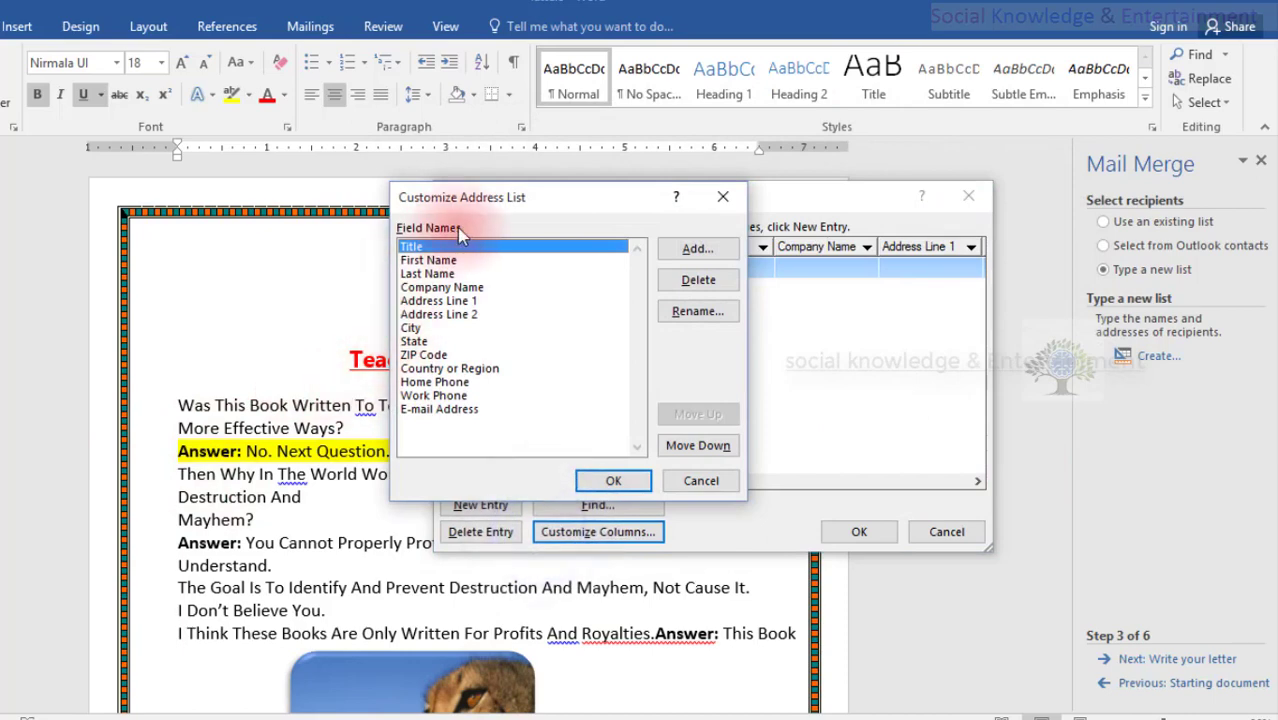
pyautogui.click(684, 479)
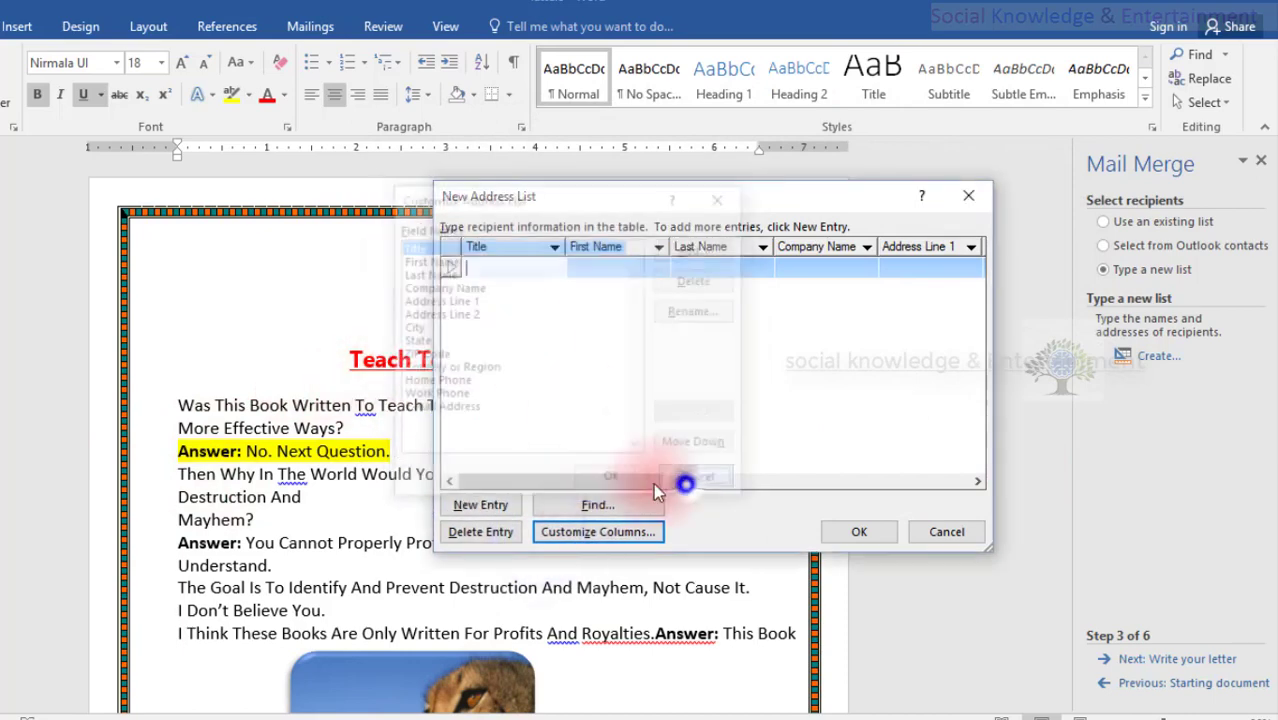
pyautogui.click(567, 531)
pyautogui.moveTo(490, 200); pyautogui.dragTo(583, 195)
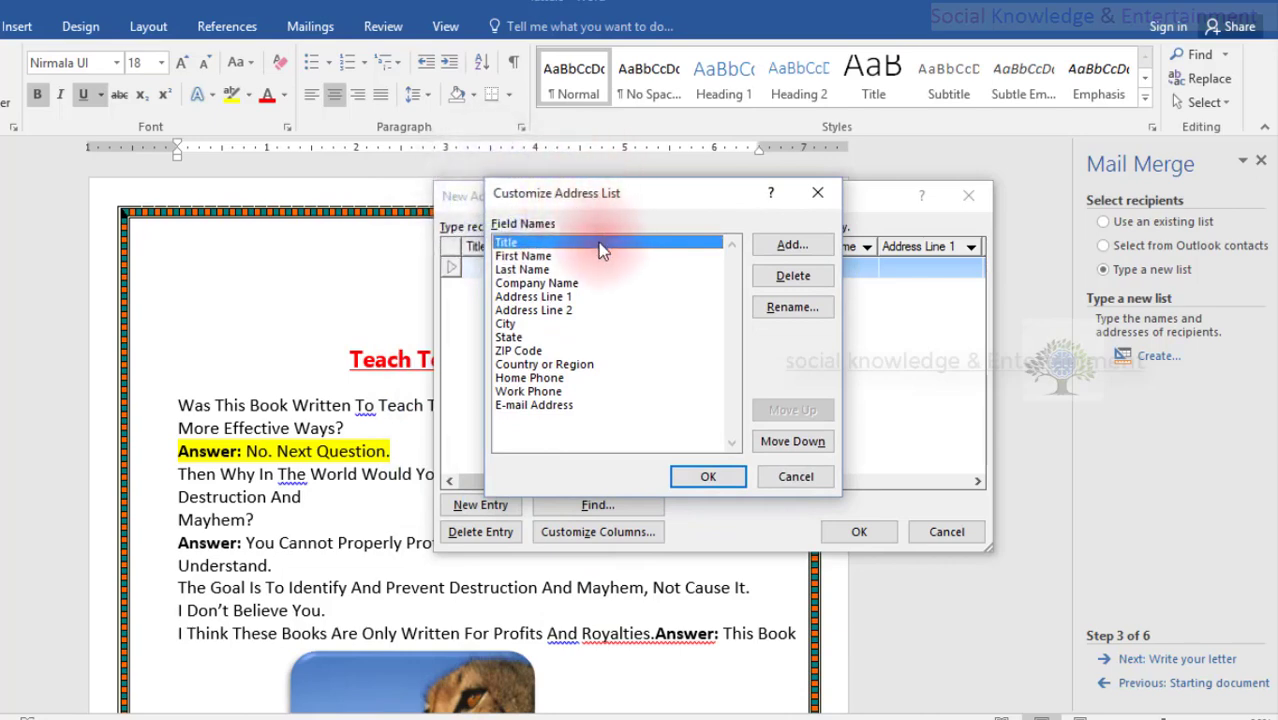
pyautogui.click(777, 278)
pyautogui.click(534, 425)
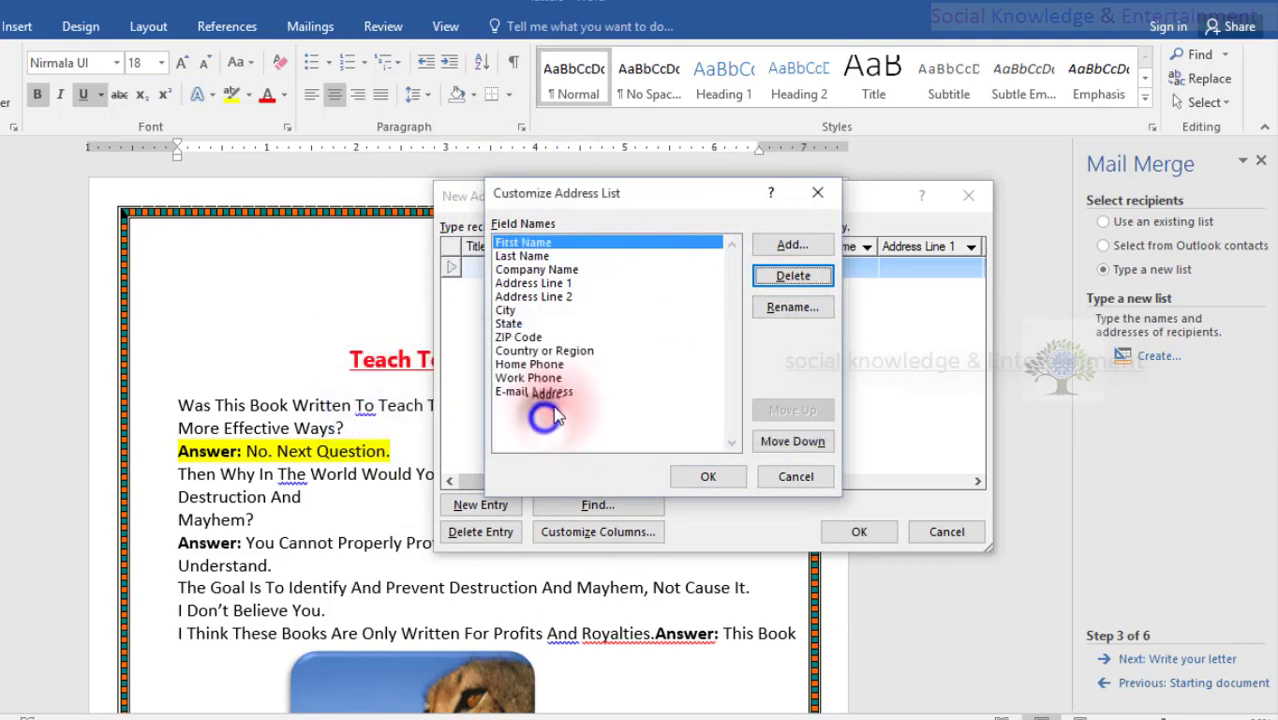
# Delete the Last Name and Address Line 2 fields.
pyautogui.click(525, 256)
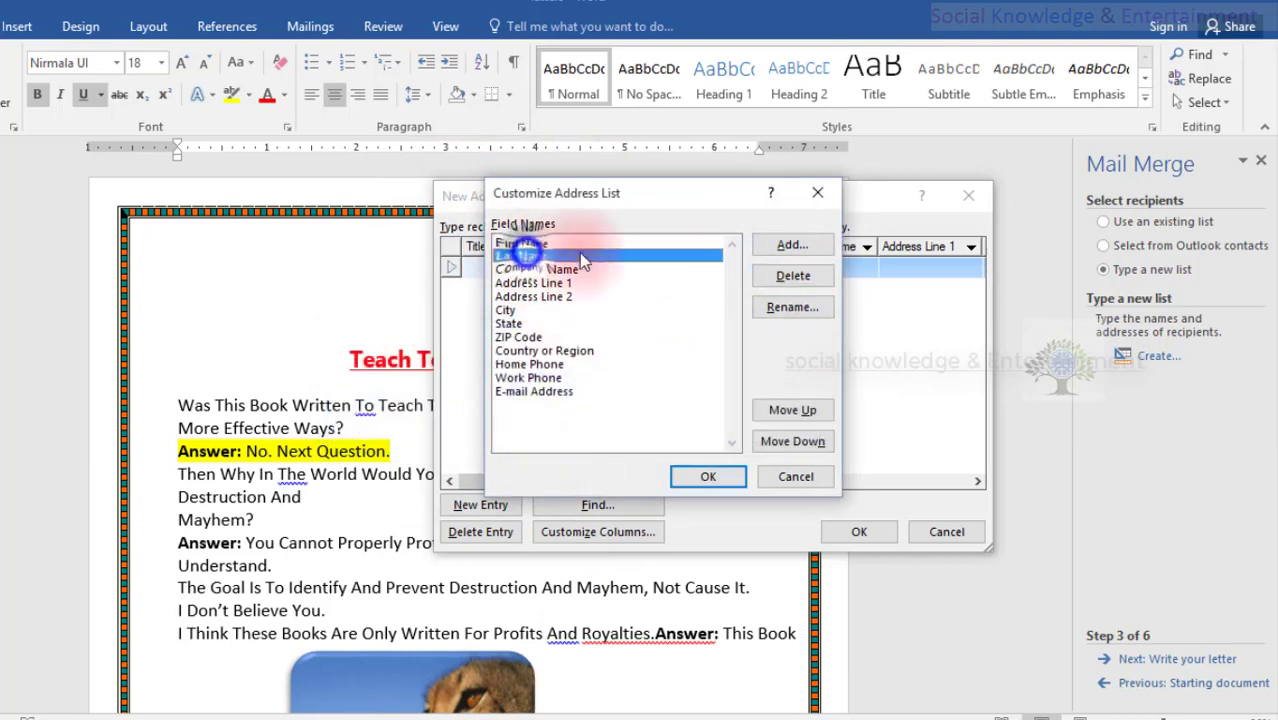
pyautogui.click(790, 276)
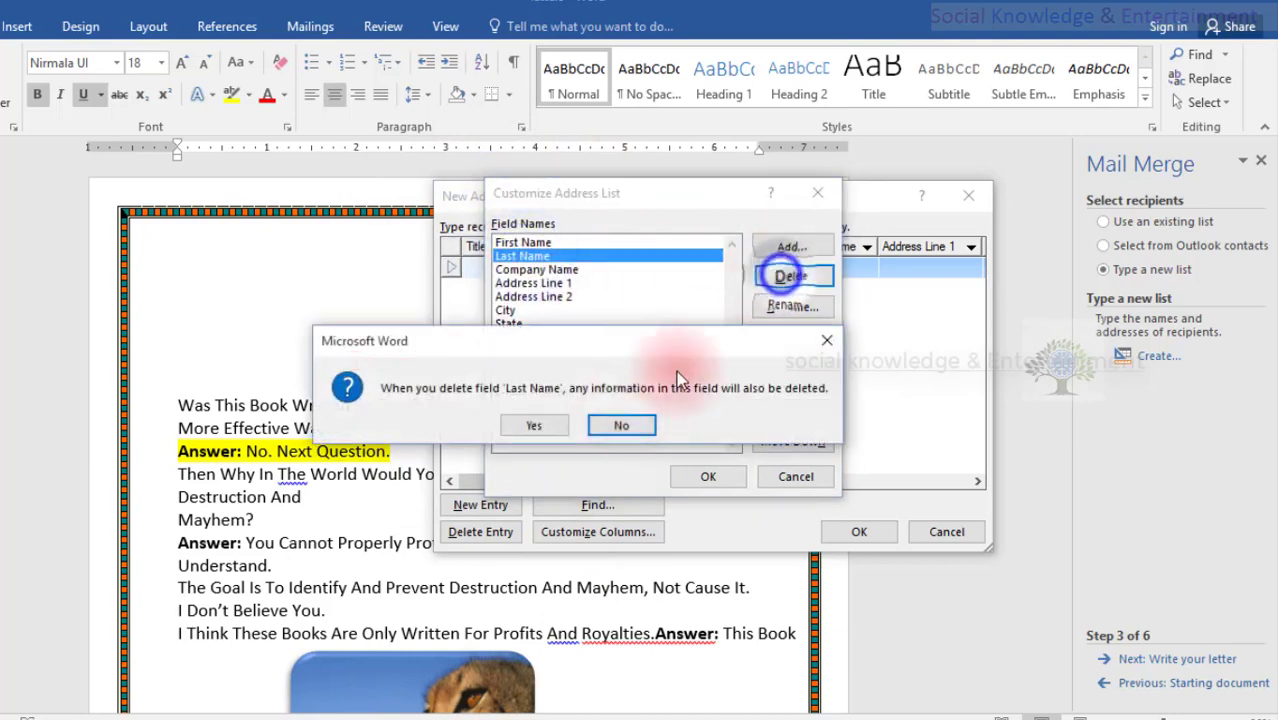
pyautogui.click(534, 425)
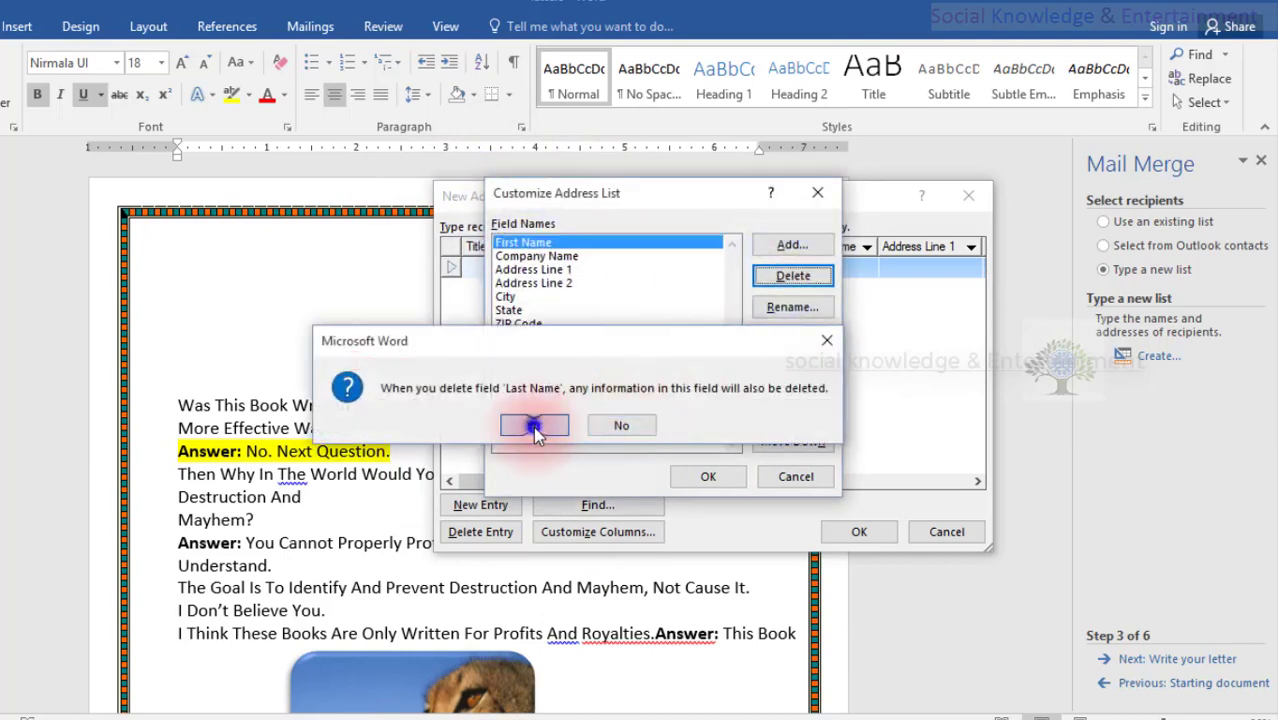
pyautogui.click(545, 269)
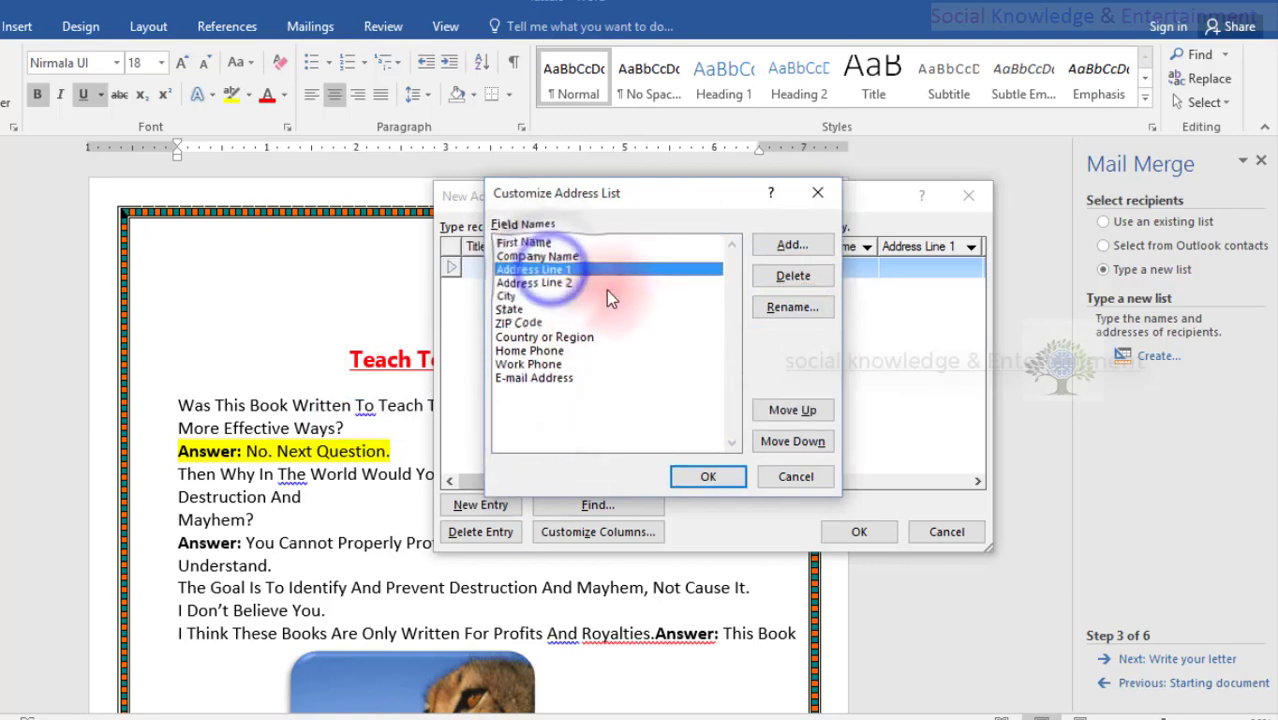
pyautogui.click(604, 284)
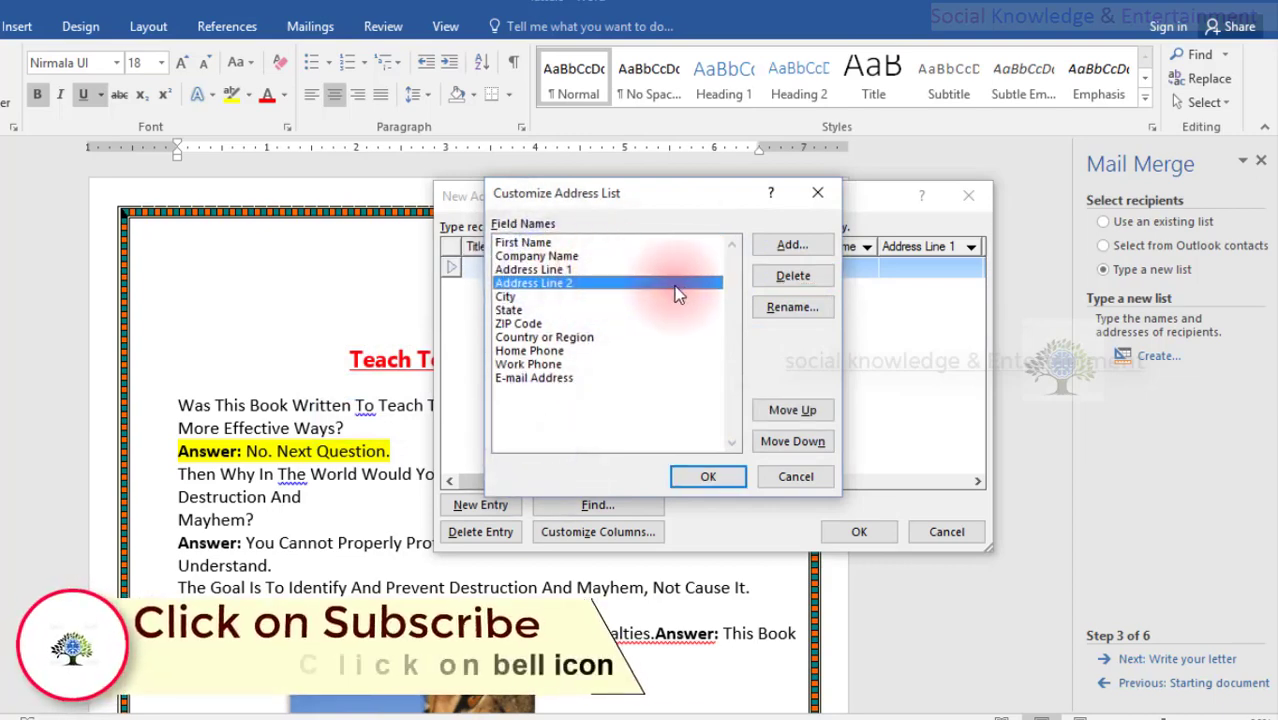
pyautogui.click(776, 281)
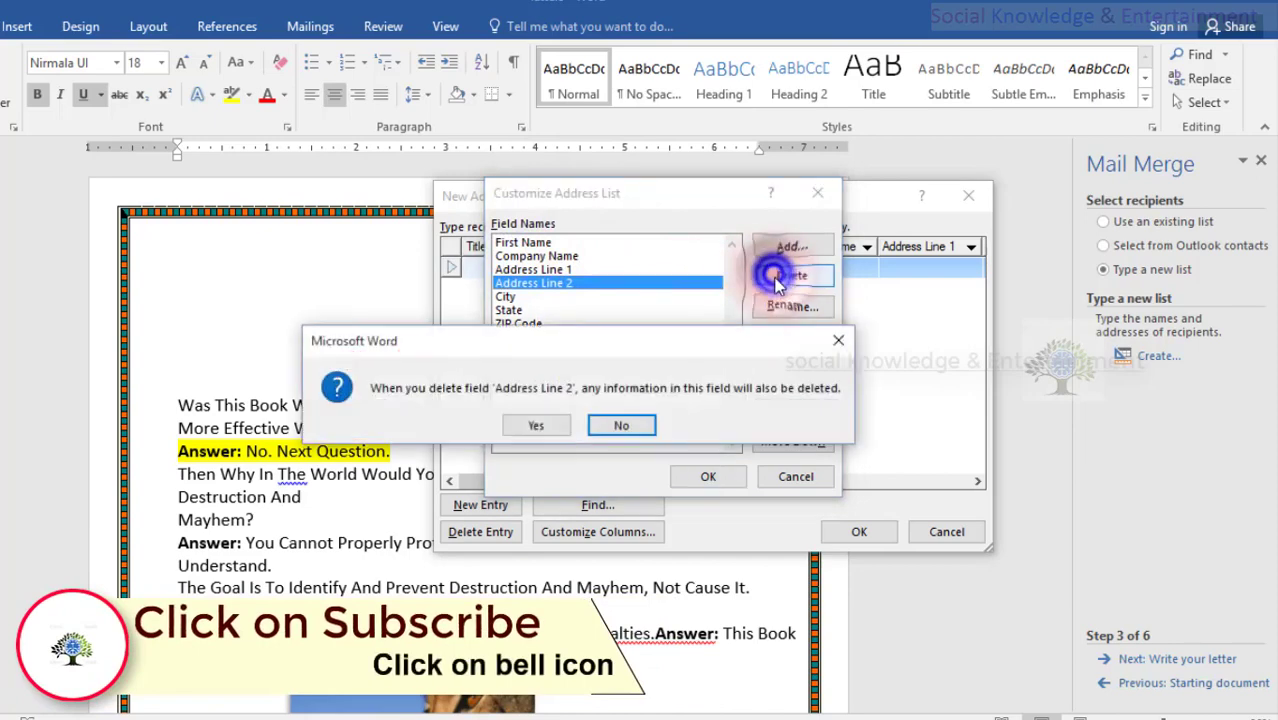
pyautogui.click(540, 424)
# Keep ZIP Code and Country or Region, and delete the Home Phone field.
pyautogui.click(559, 283)
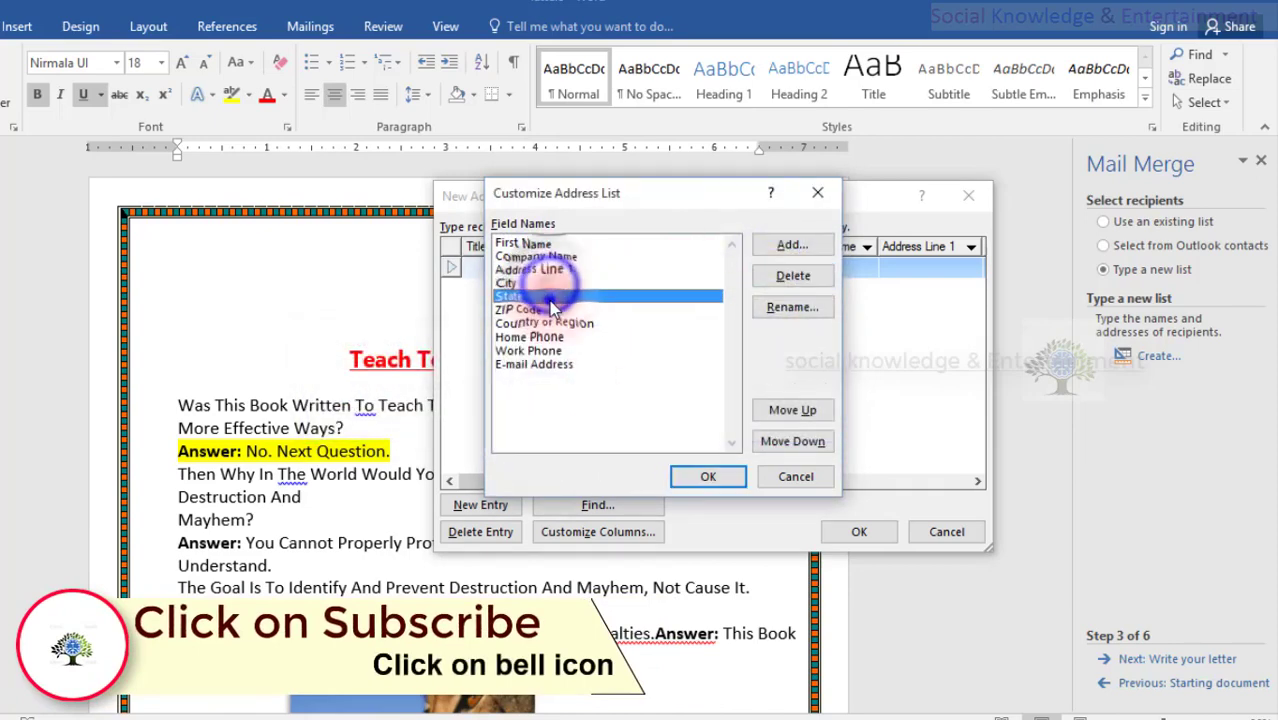
pyautogui.click(596, 312)
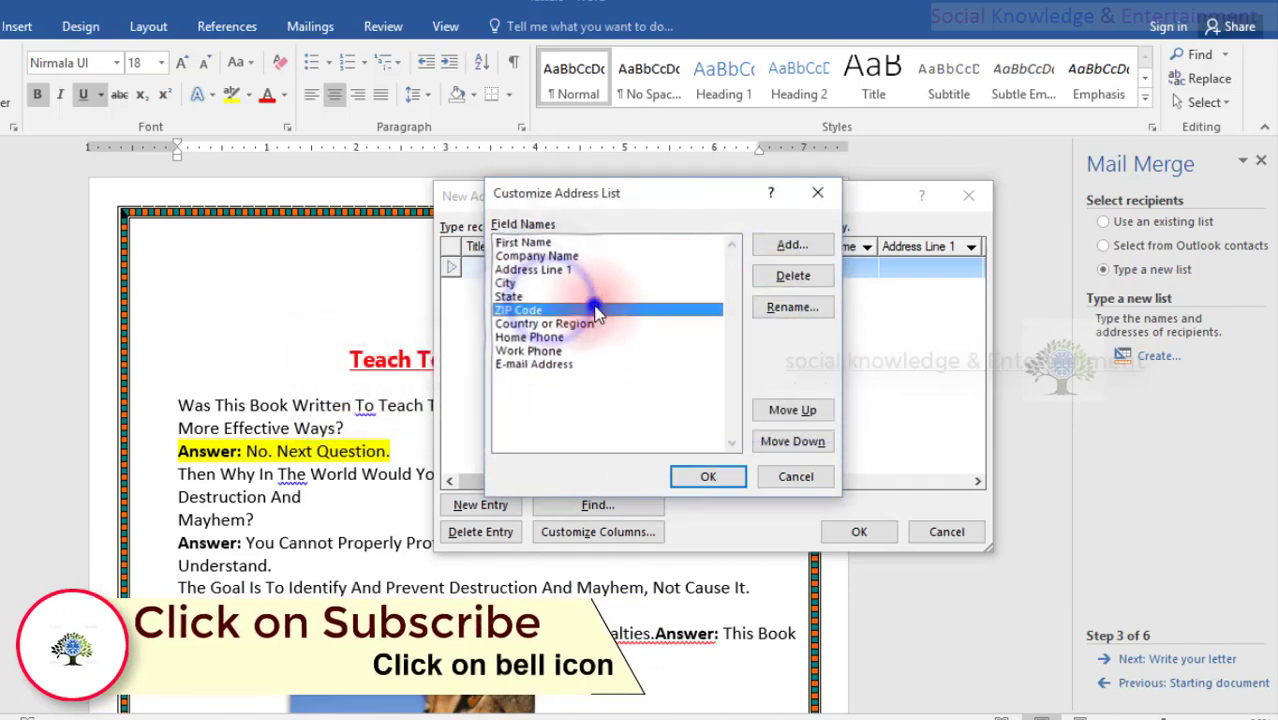
pyautogui.click(779, 284)
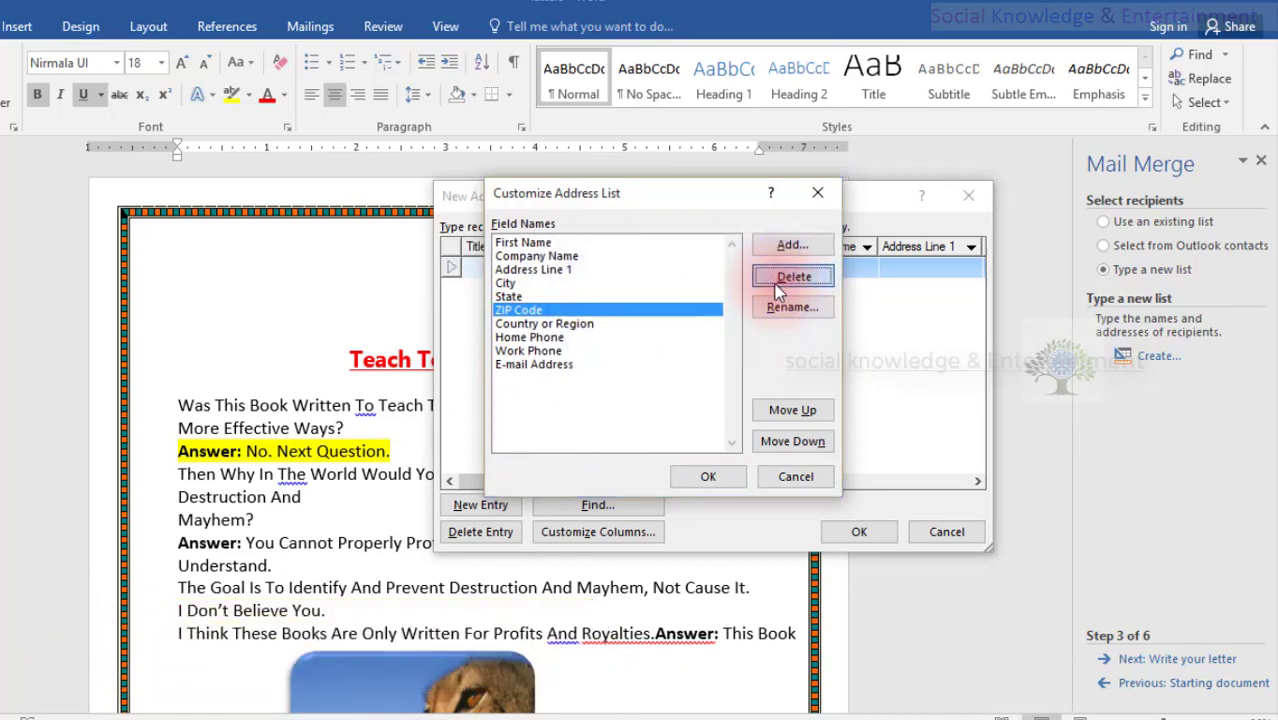
pyautogui.click(590, 324)
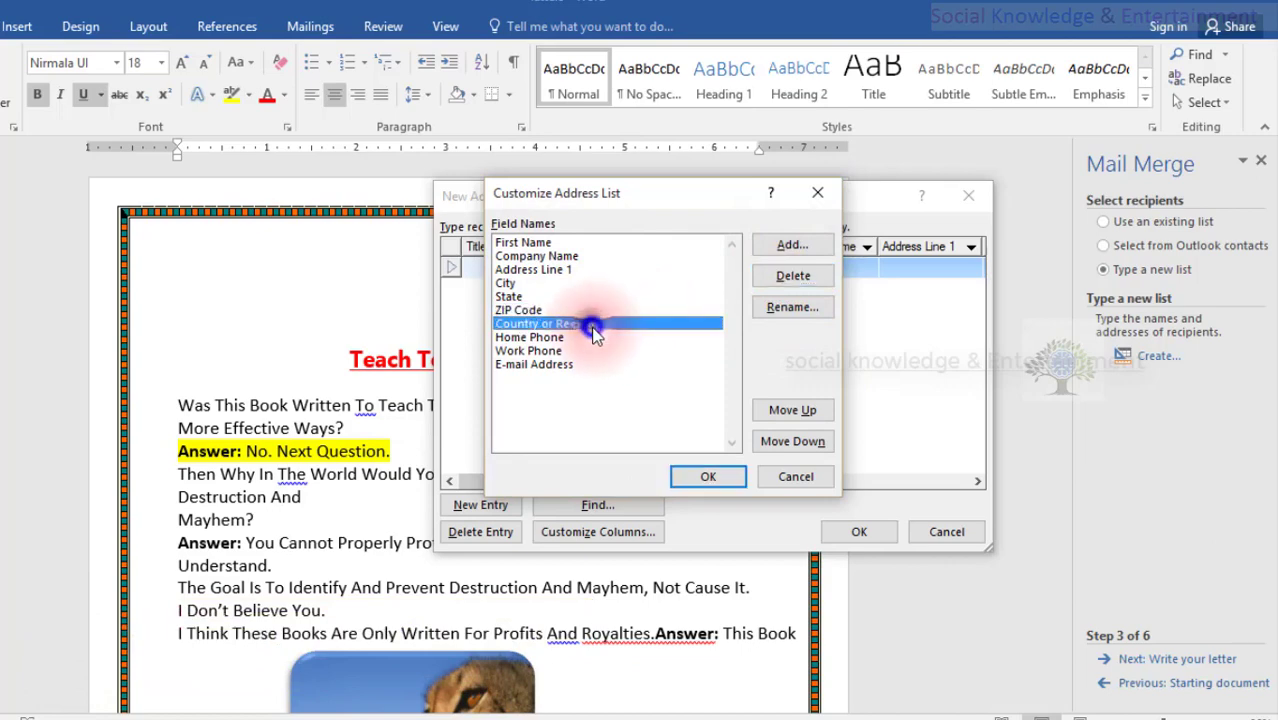
pyautogui.click(812, 274)
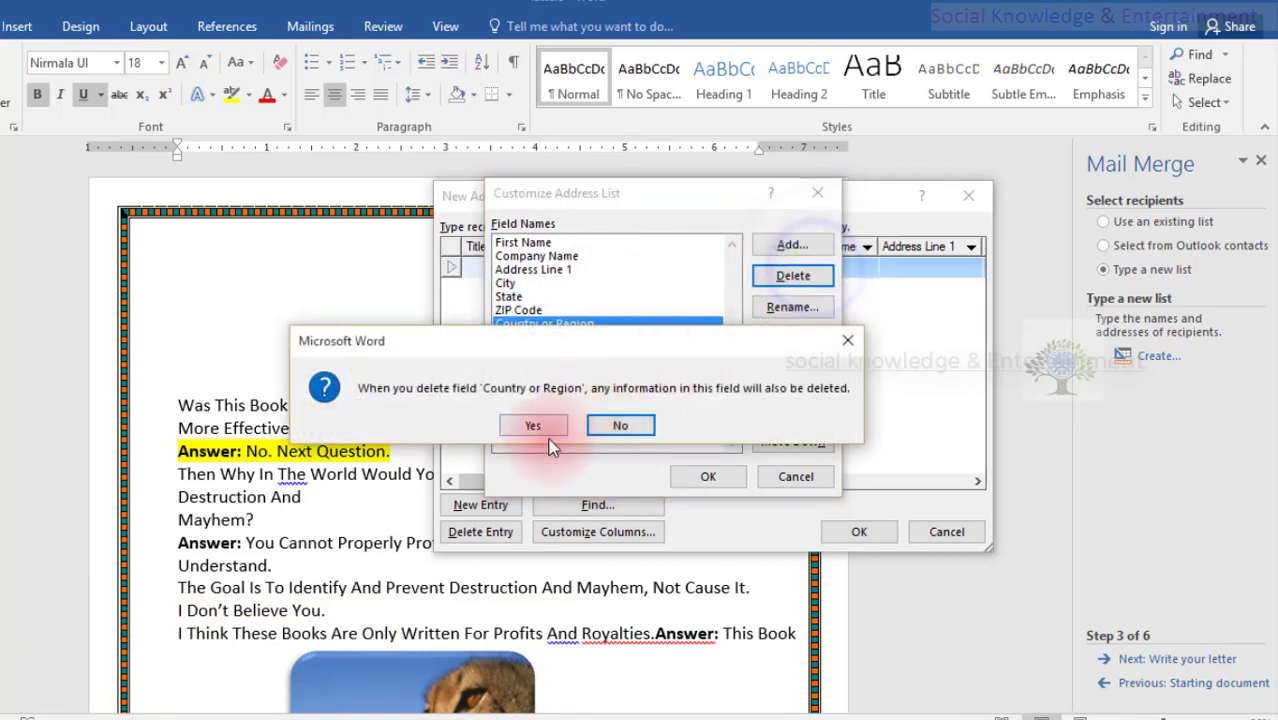
pyautogui.click(619, 424)
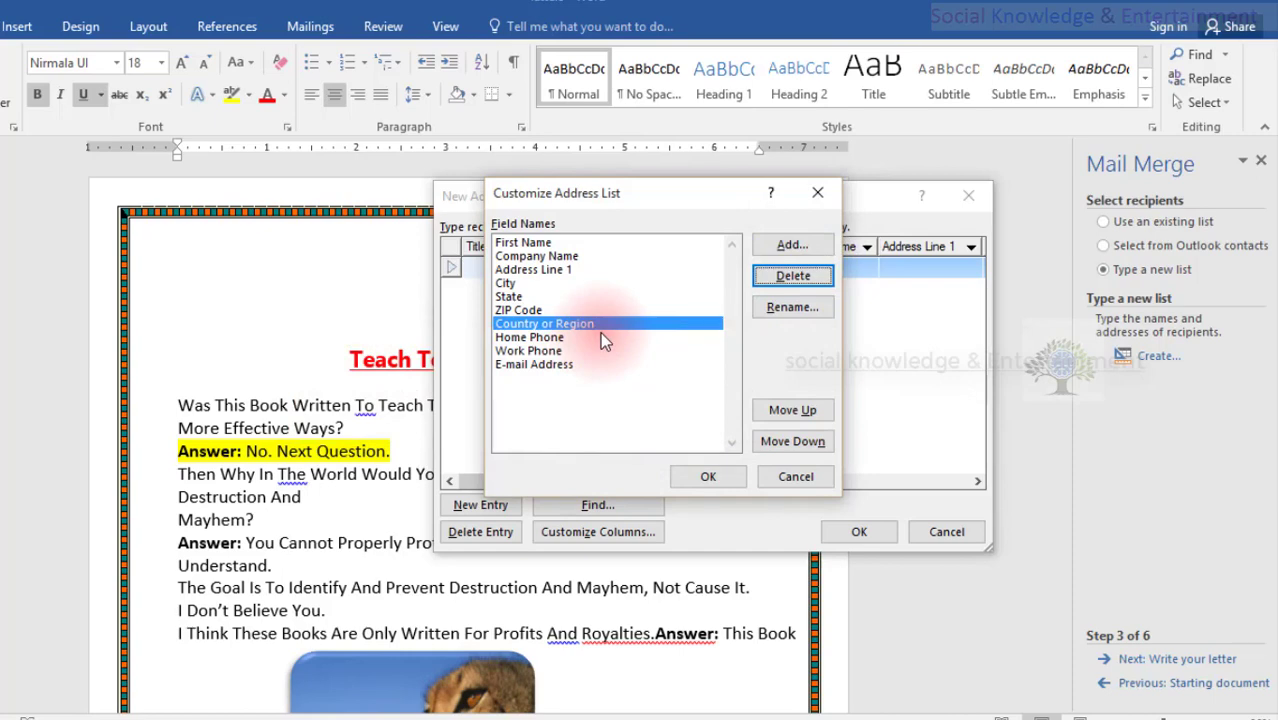
pyautogui.click(608, 337)
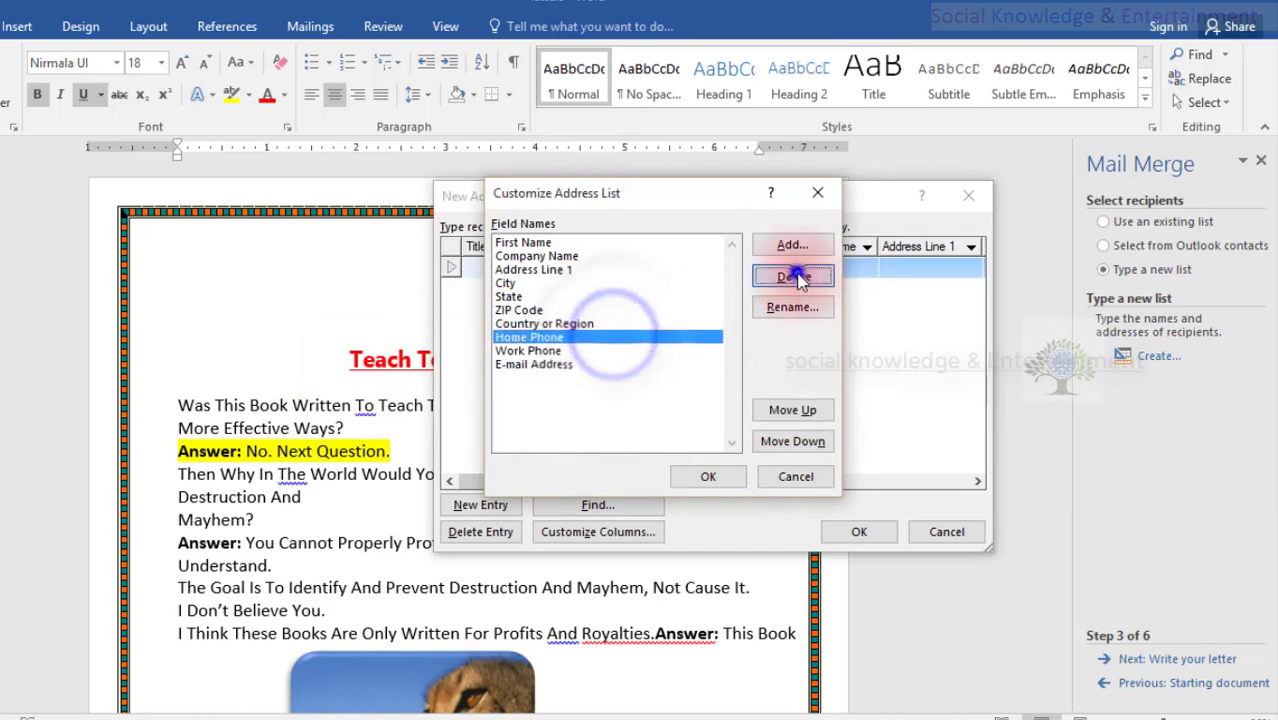
pyautogui.click(793, 277)
pyautogui.click(545, 424)
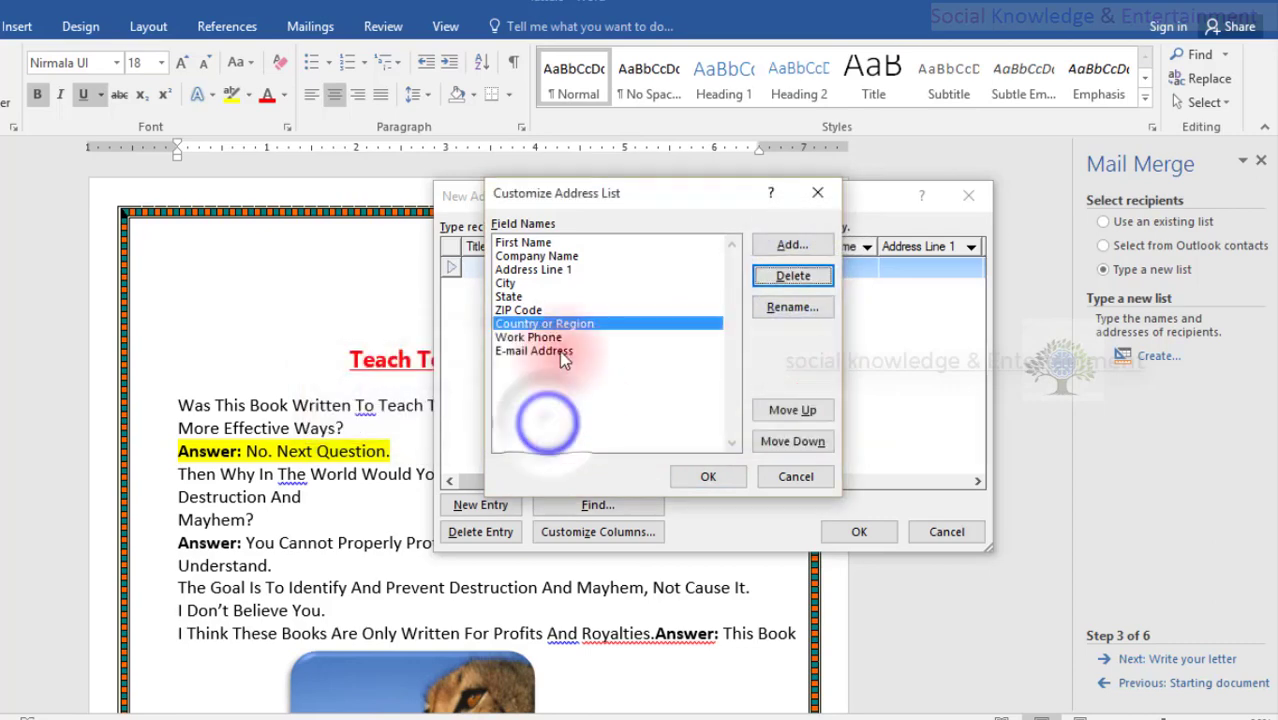
pyautogui.click(562, 338)
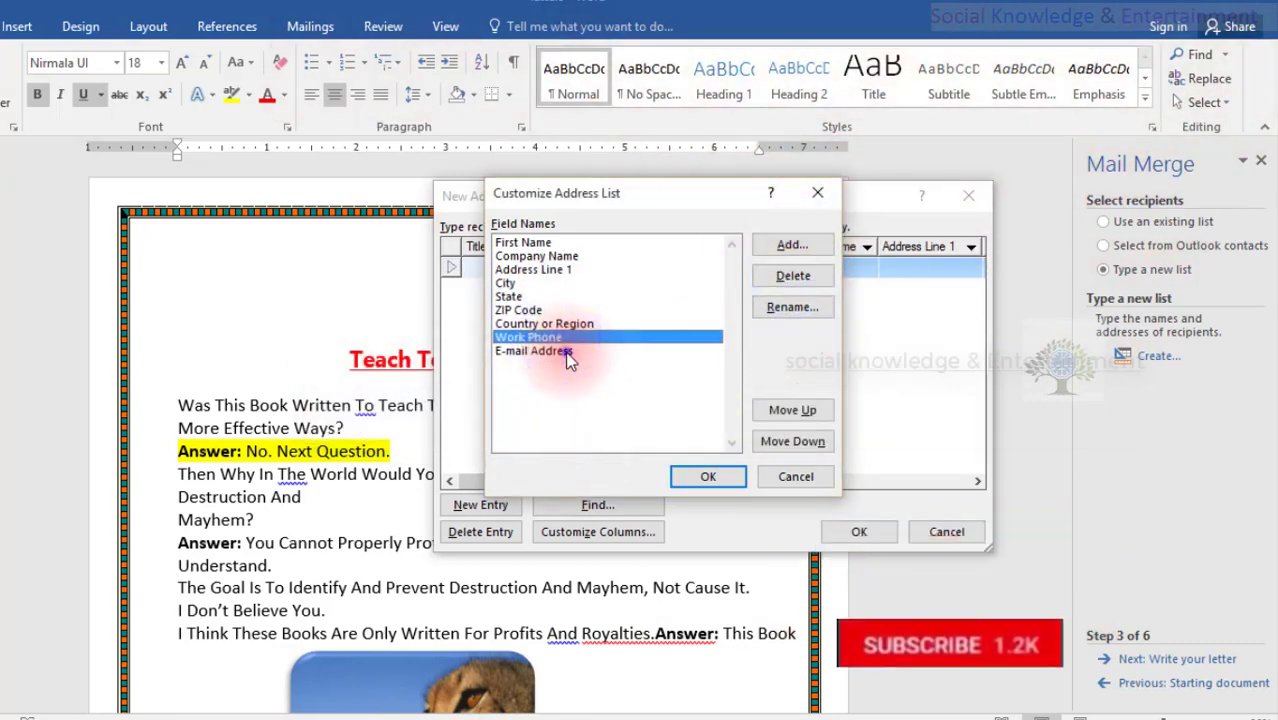
pyautogui.click(565, 351)
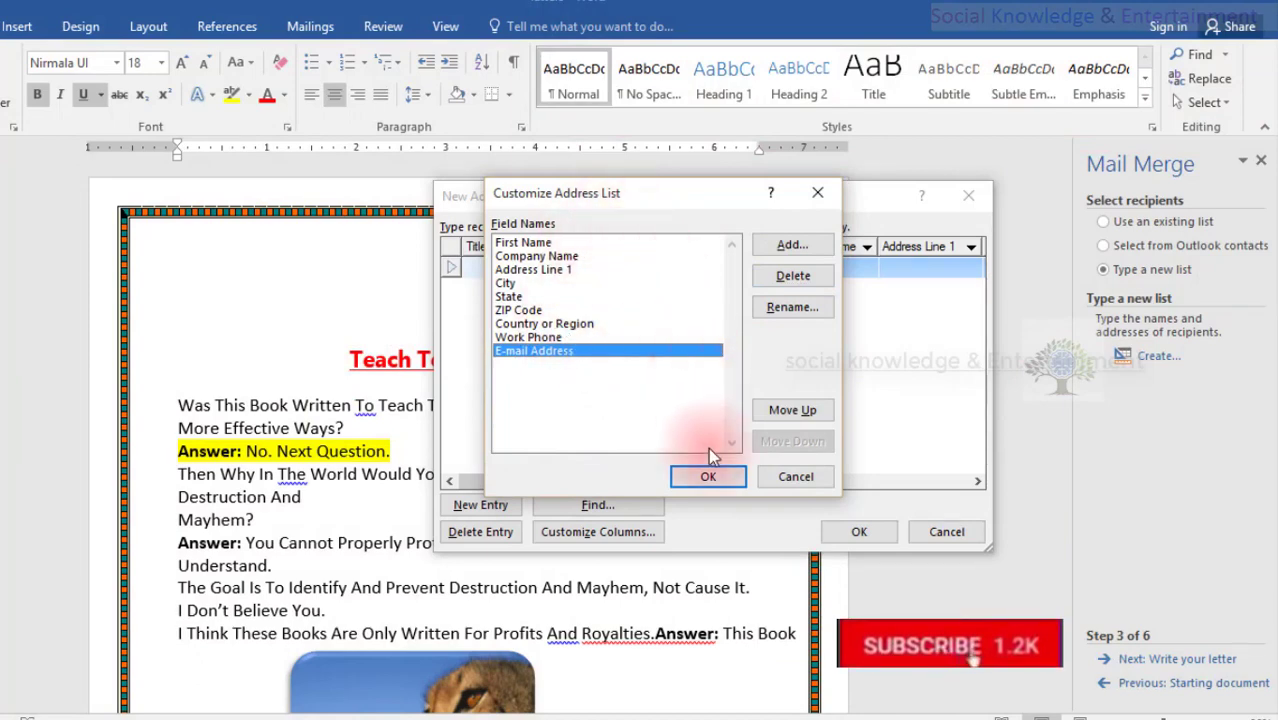
# Return to the address table and enter the first recipient's first name and street address.
pyautogui.click(705, 478)
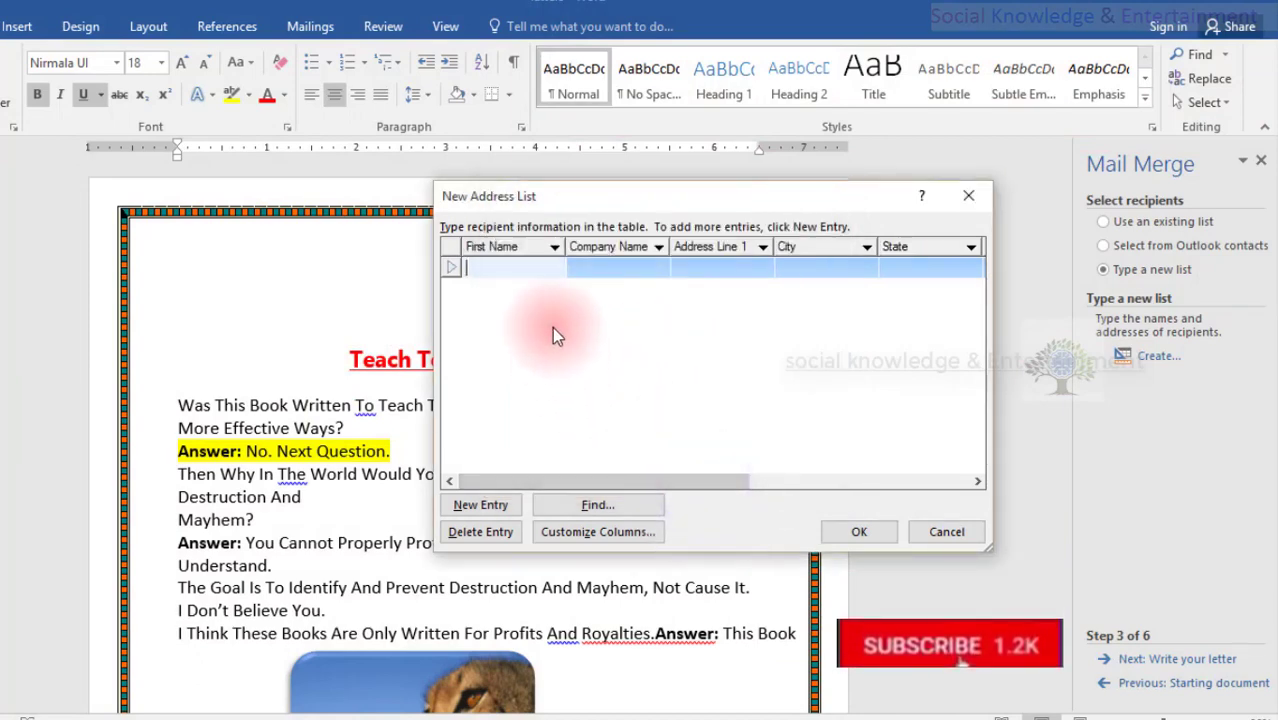
pyautogui.moveTo(648, 478)
pyautogui.mouseDown()
pyautogui.moveTo(735, 480)
pyautogui.moveTo(560, 478)
pyautogui.mouseUp()
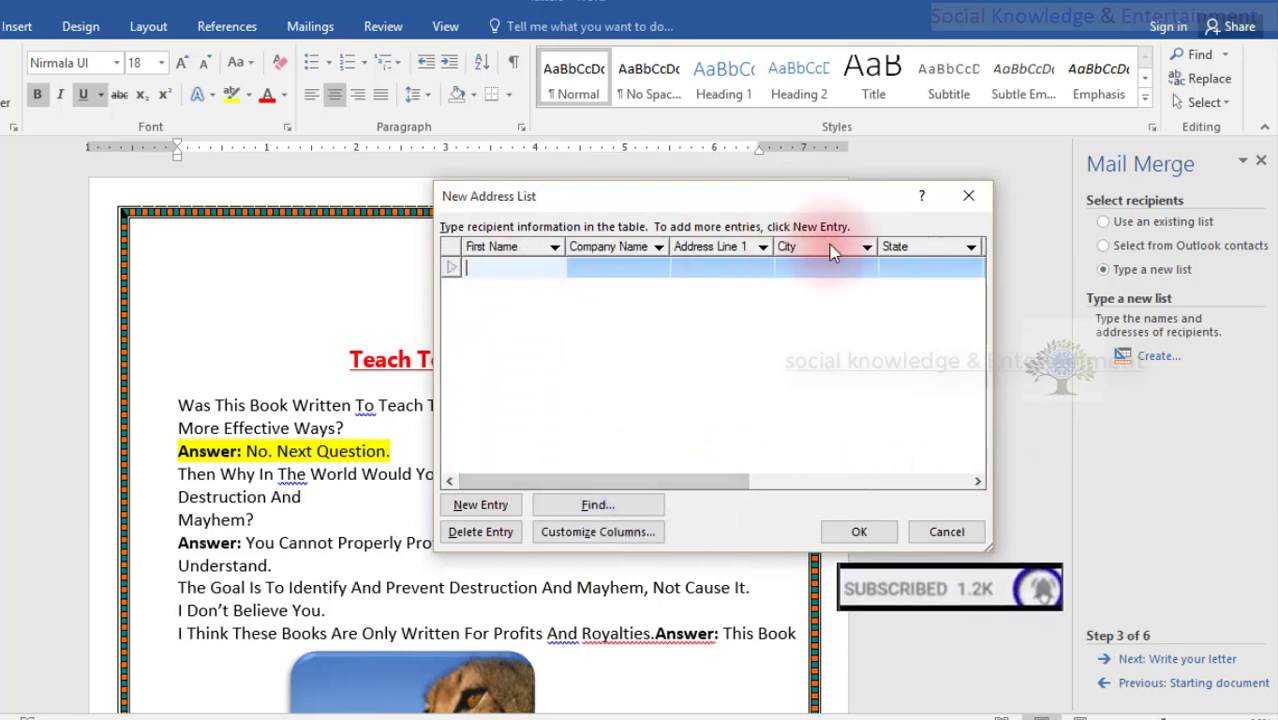
pyautogui.write('susant')
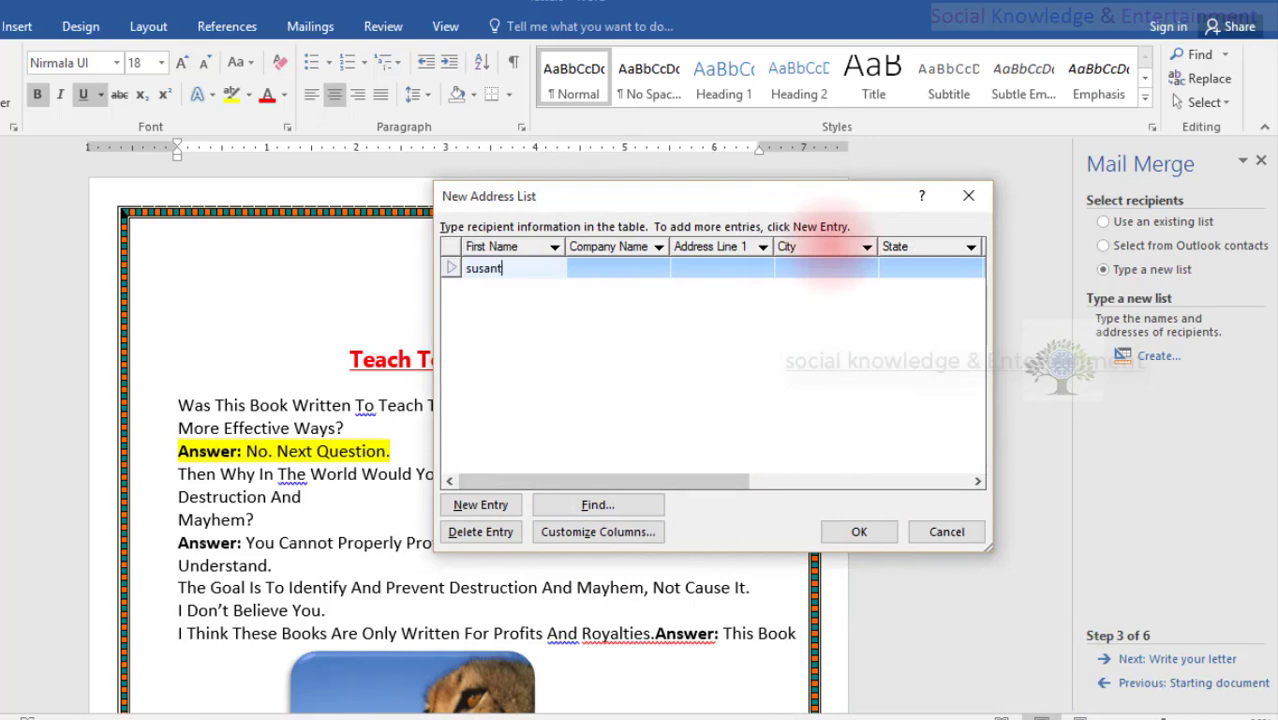
pyautogui.click(586, 267)
pyautogui.write('reliance')
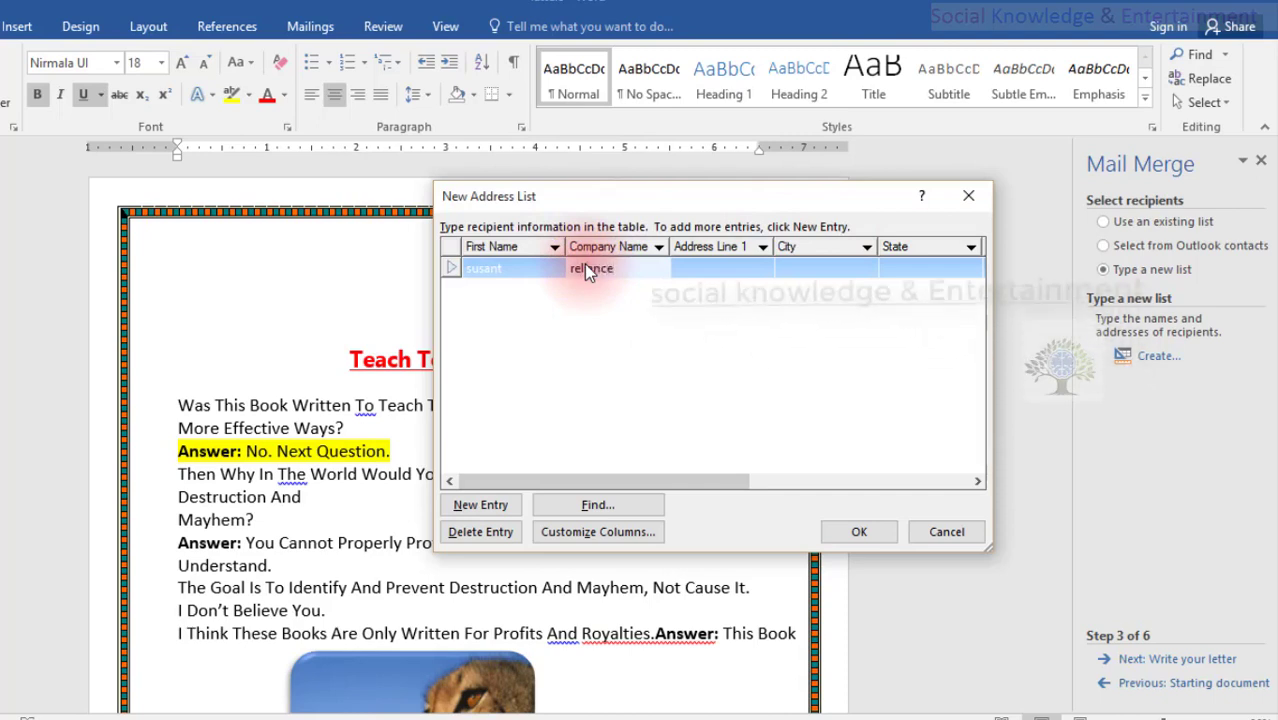
pyautogui.click(697, 270)
pyautogui.write('oppde')
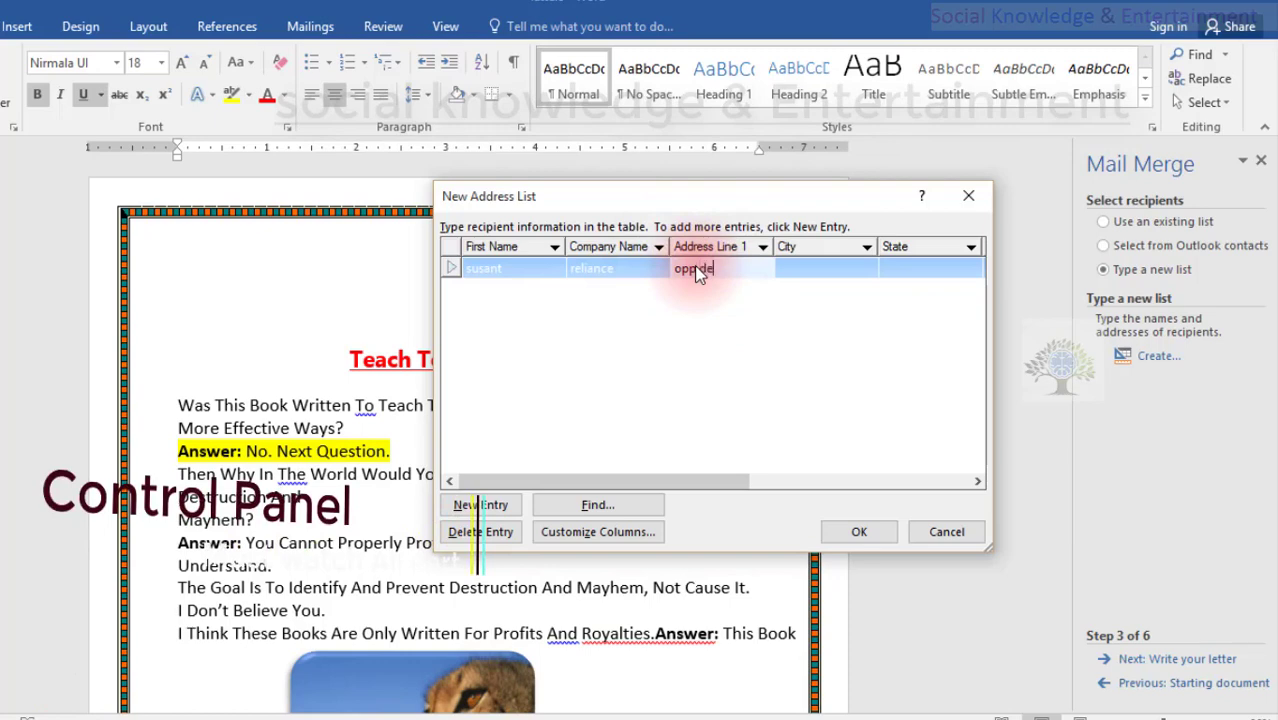
pyautogui.write('lh')
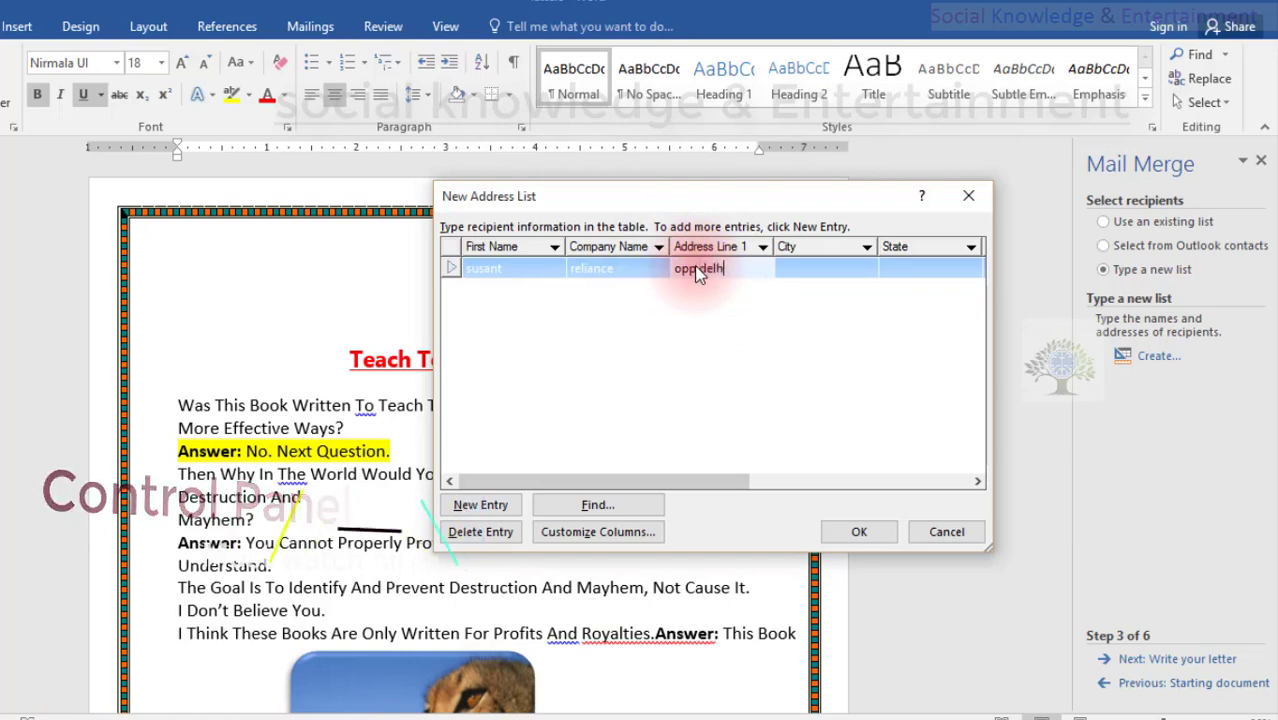
pyautogui.write('i deh')
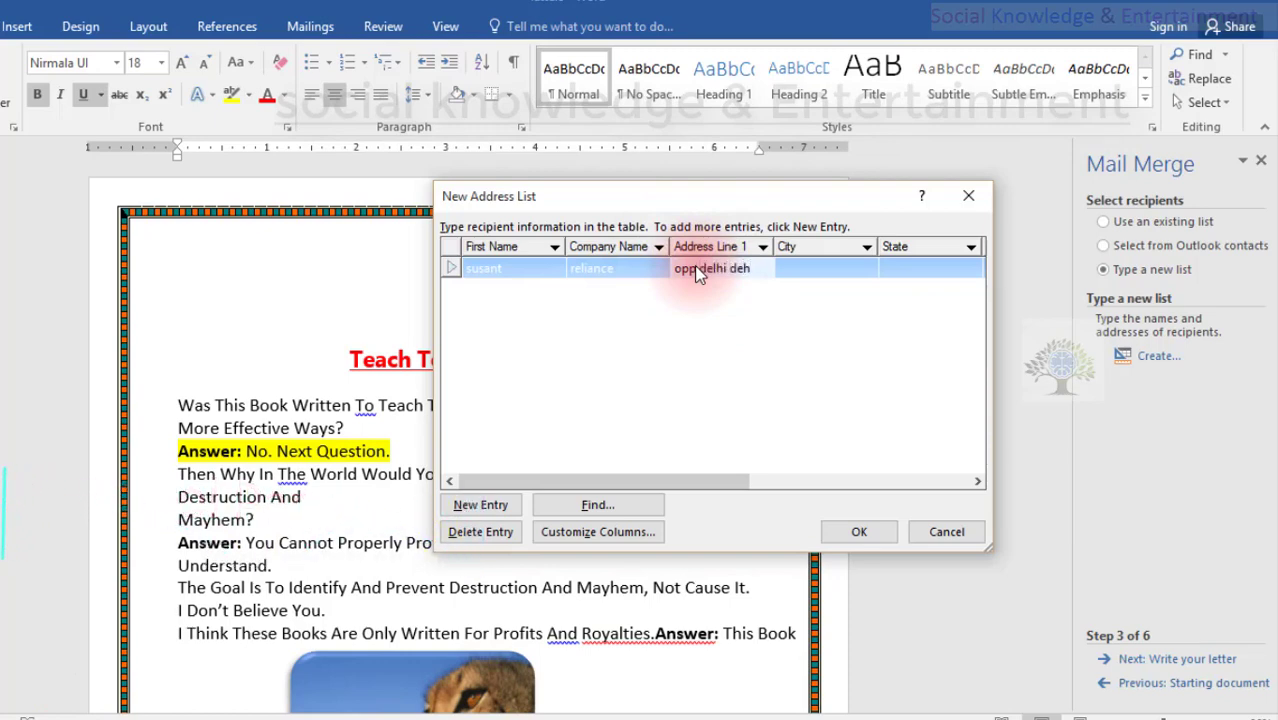
pyautogui.write('ra')
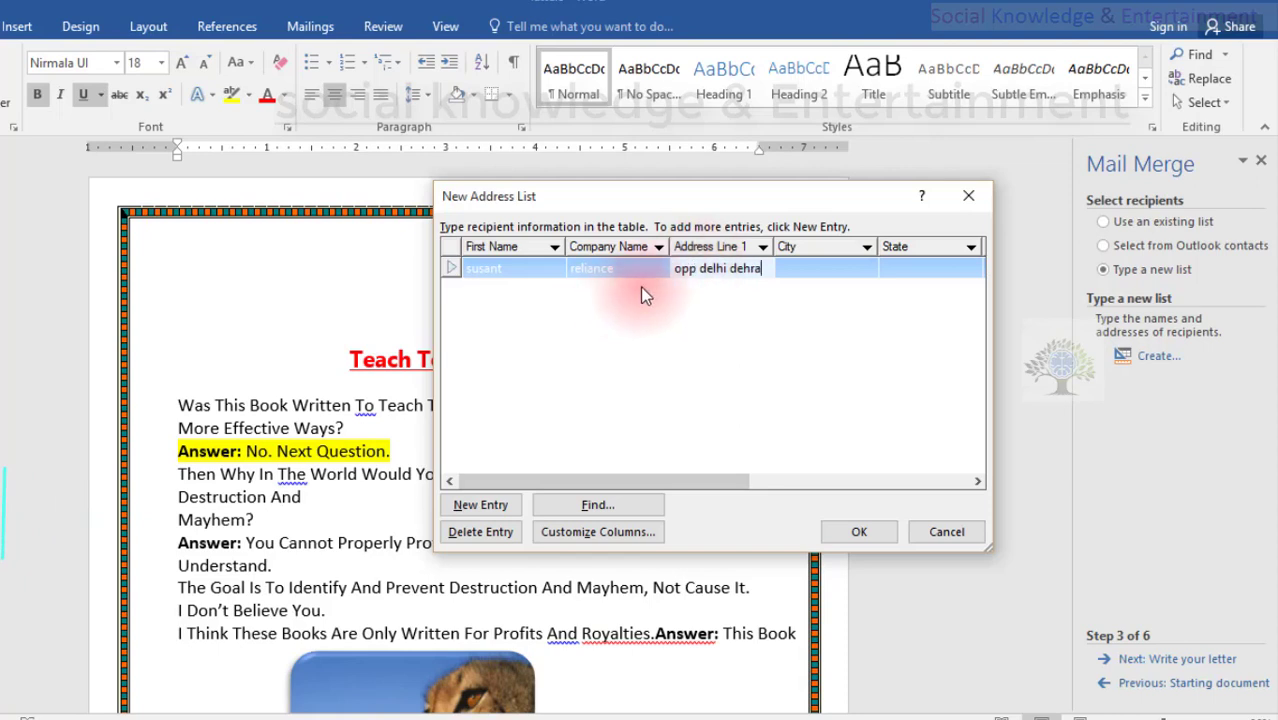
pyautogui.click(805, 268)
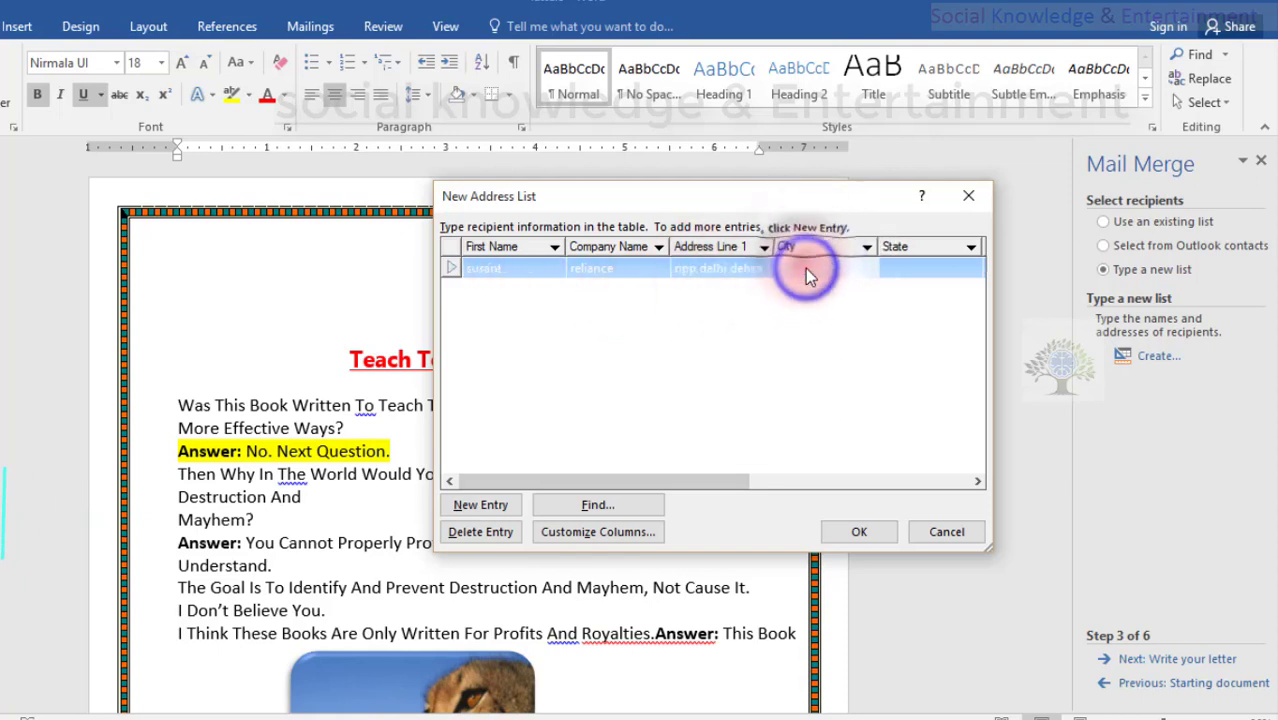
pyautogui.write('delihi')
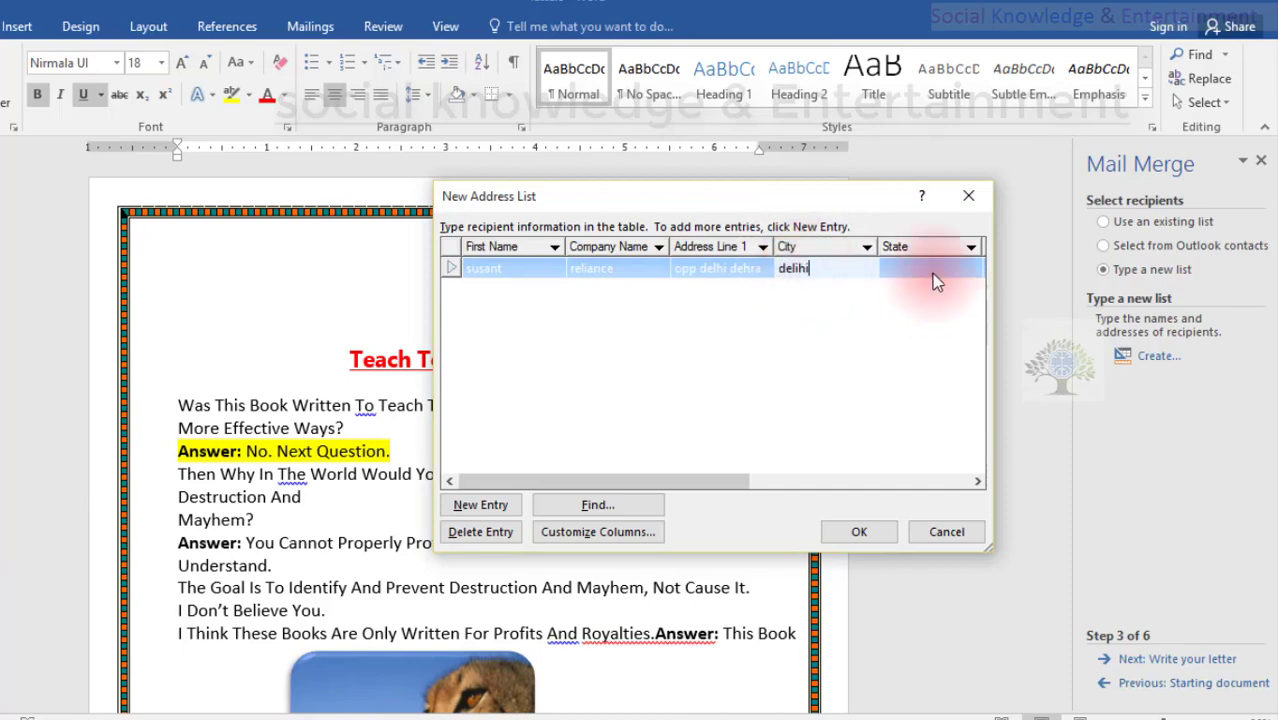
# Correct the first recipient's city entry and type the state name.
pyautogui.click(930, 275)
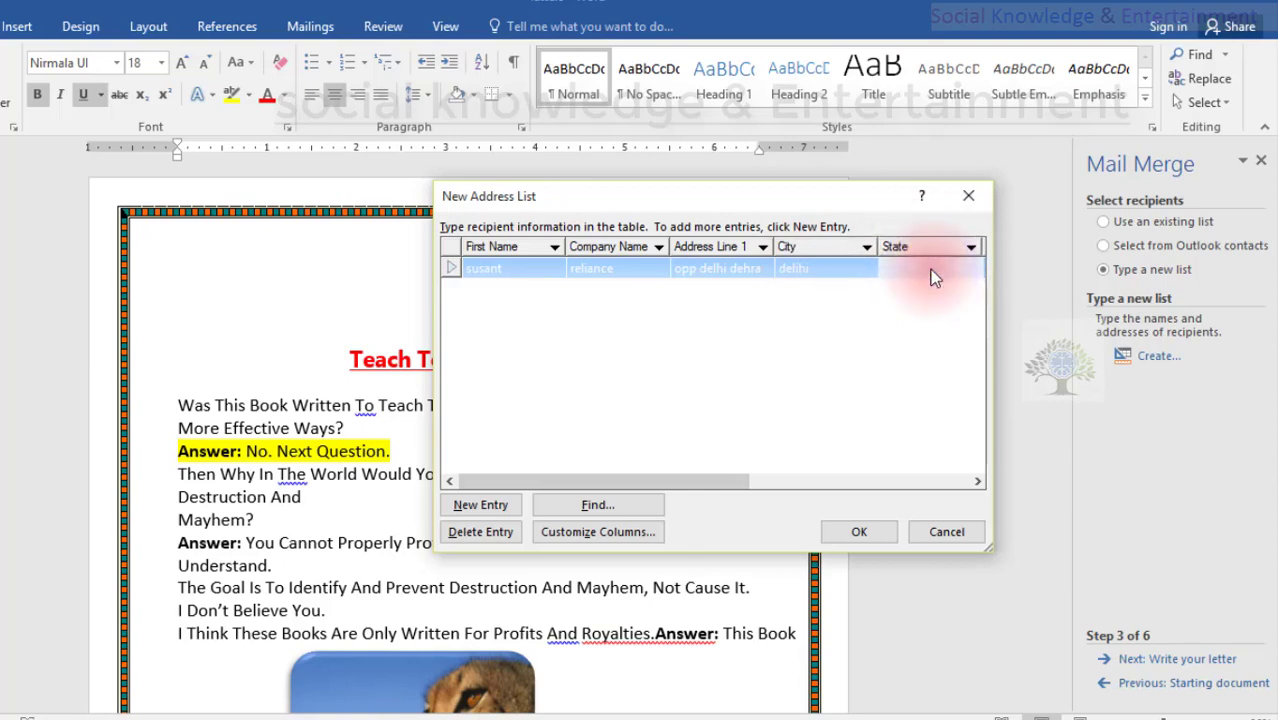
pyautogui.click(790, 270)
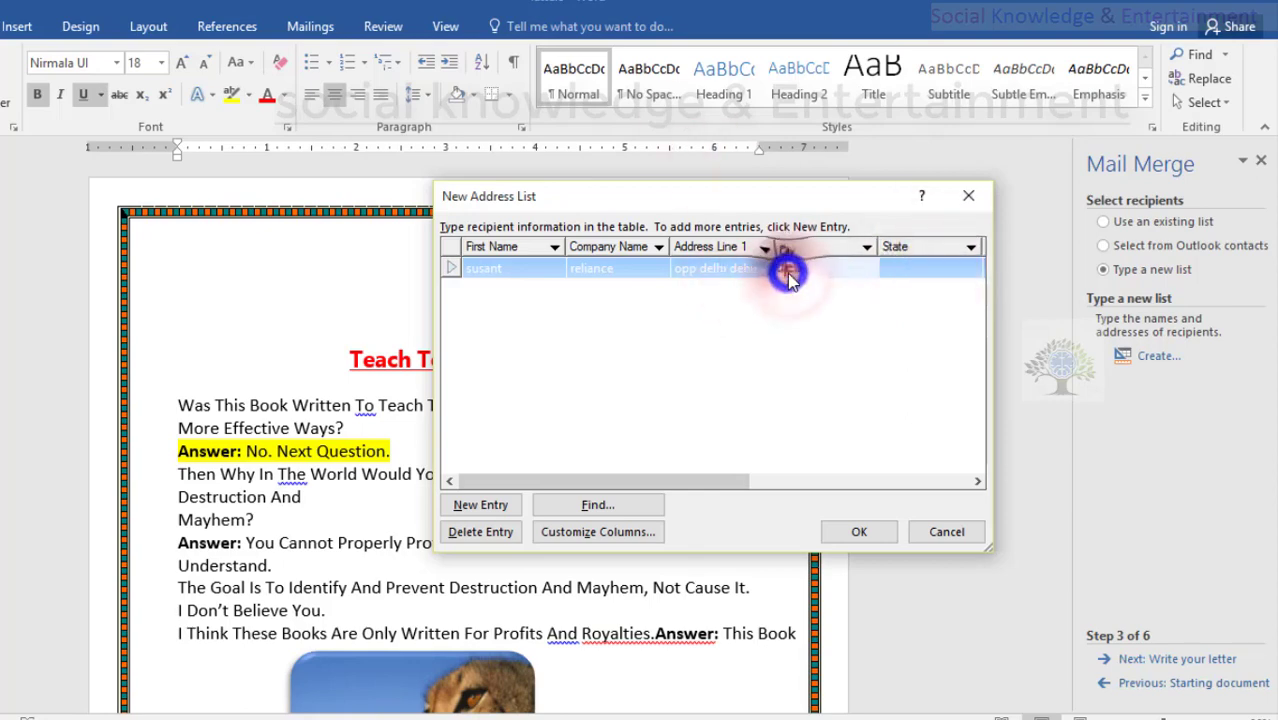
pyautogui.doubleClick(812, 270)
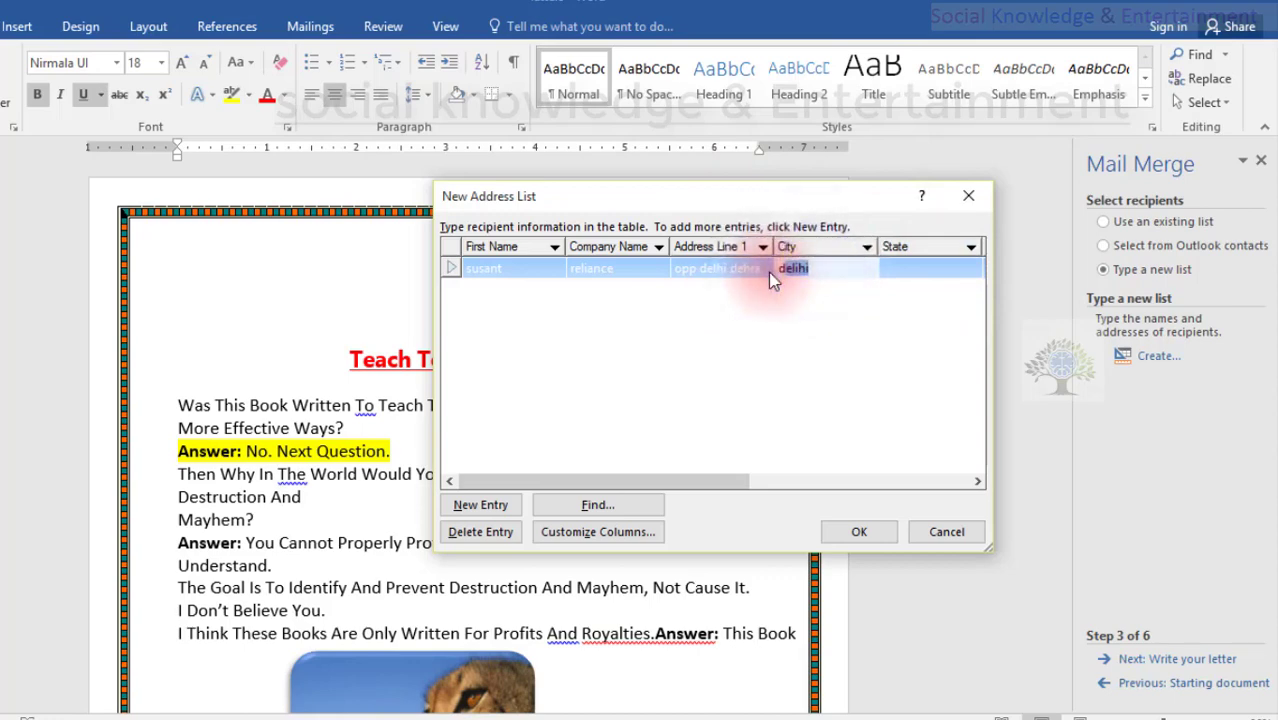
pyautogui.doubleClick(818, 268)
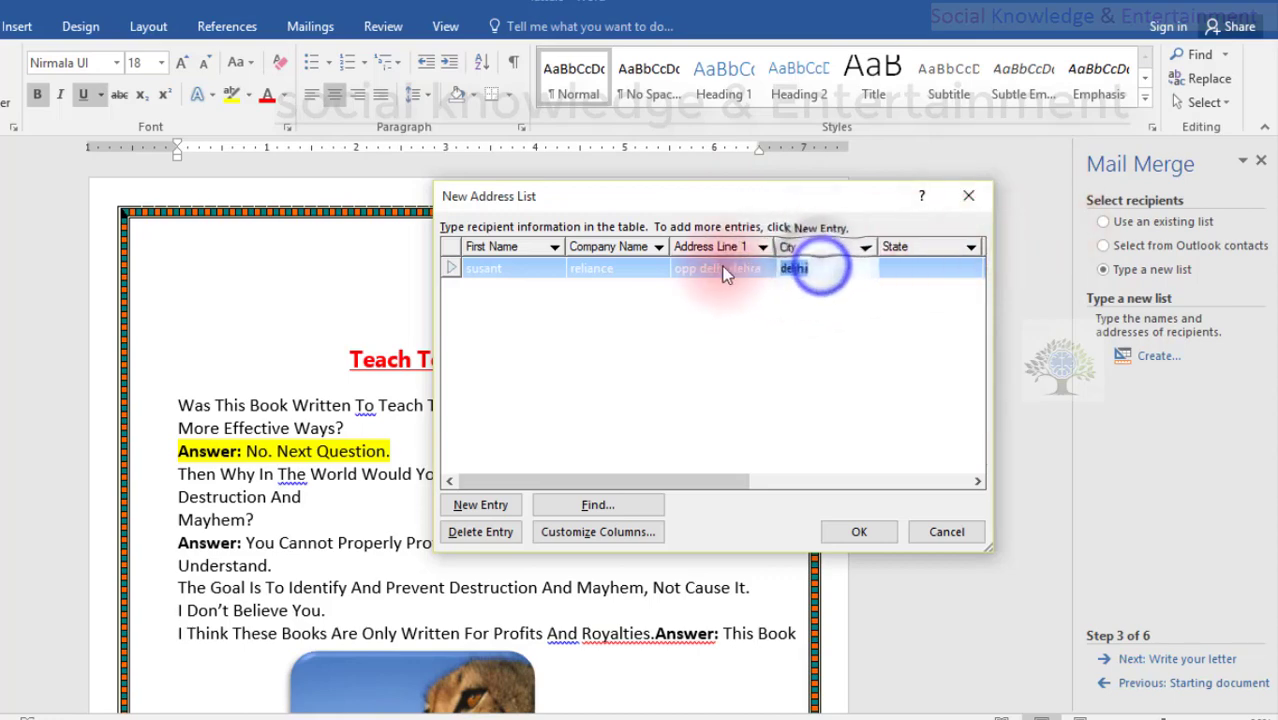
pyautogui.write('mu')
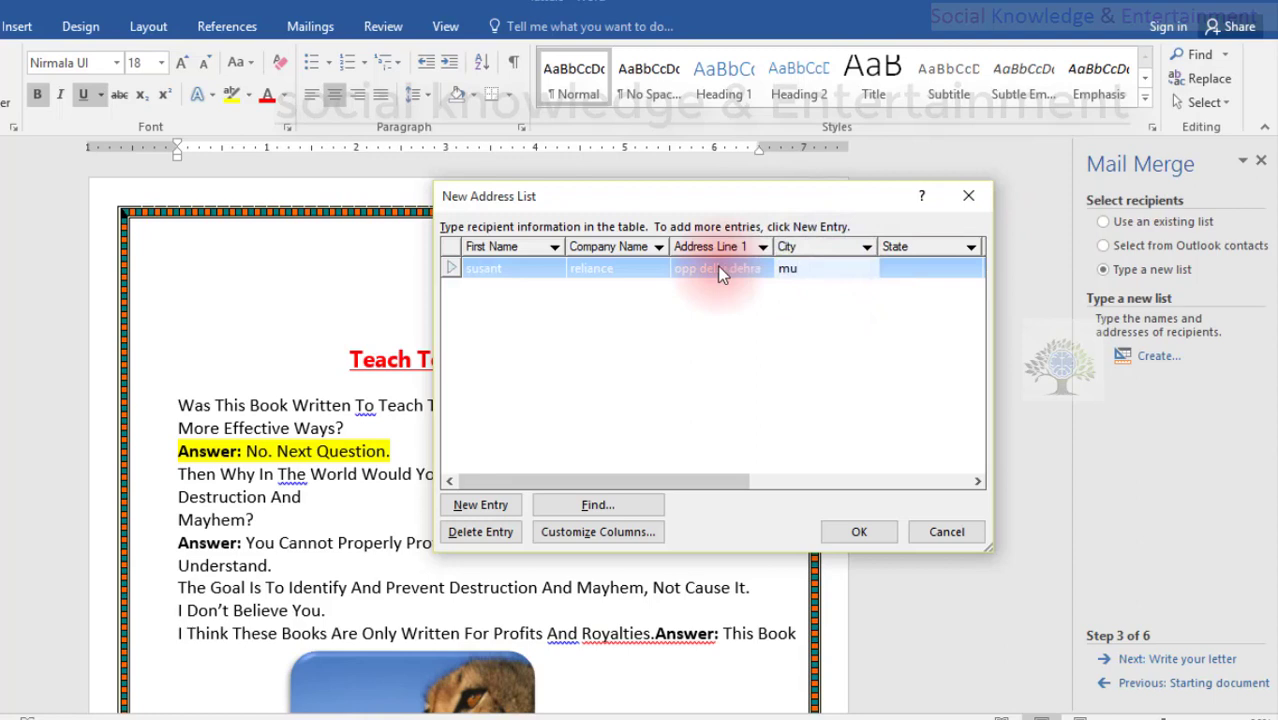
pyautogui.write('mbai')
pyautogui.click(893, 270)
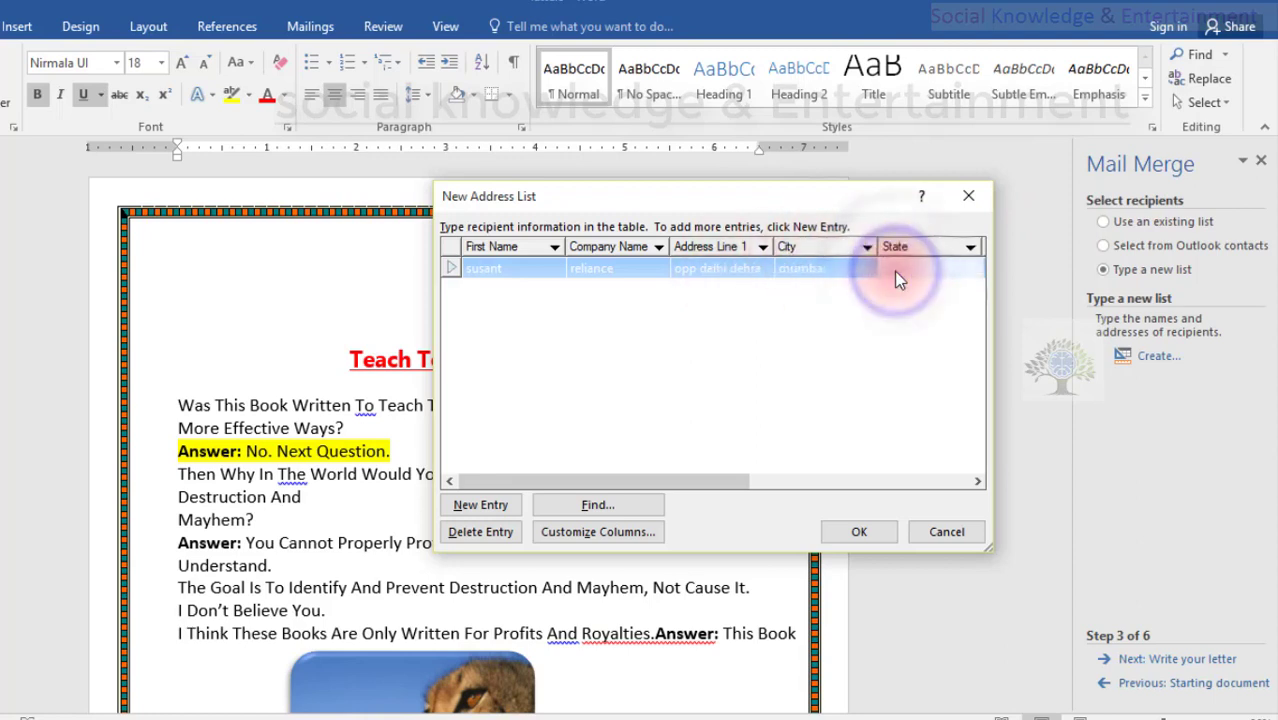
pyautogui.write('maar')
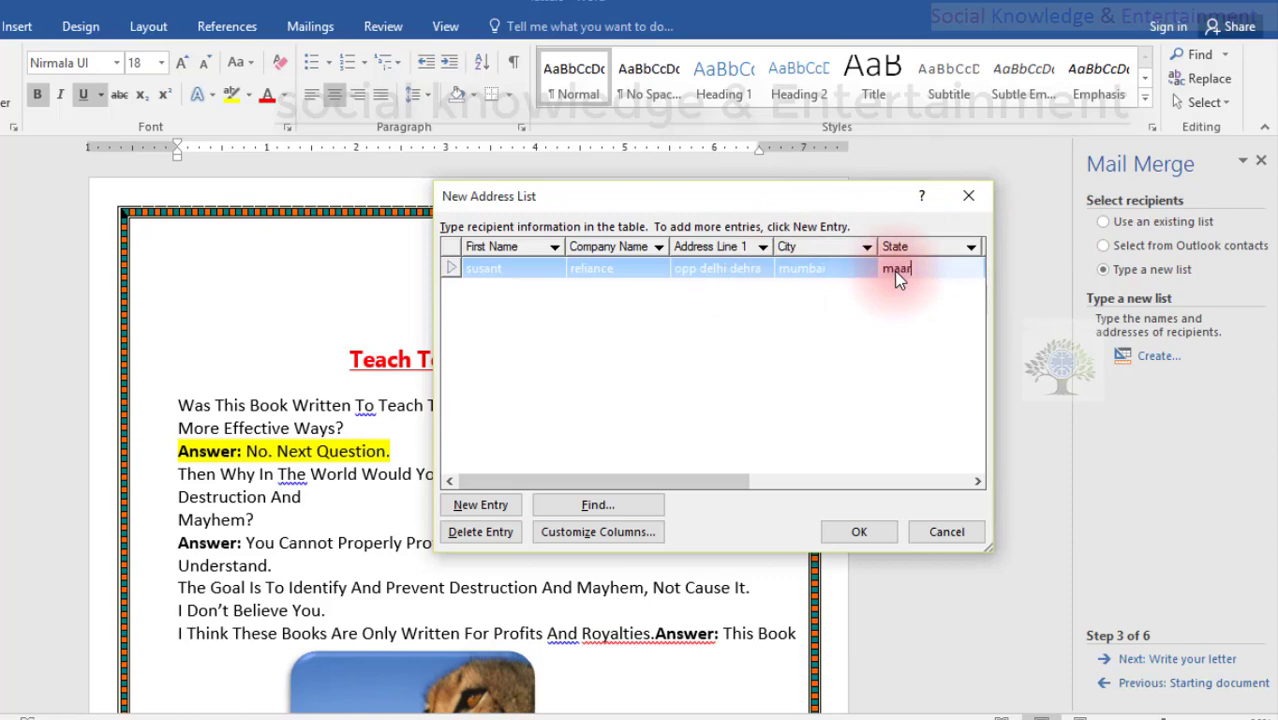
pyautogui.write('astra')
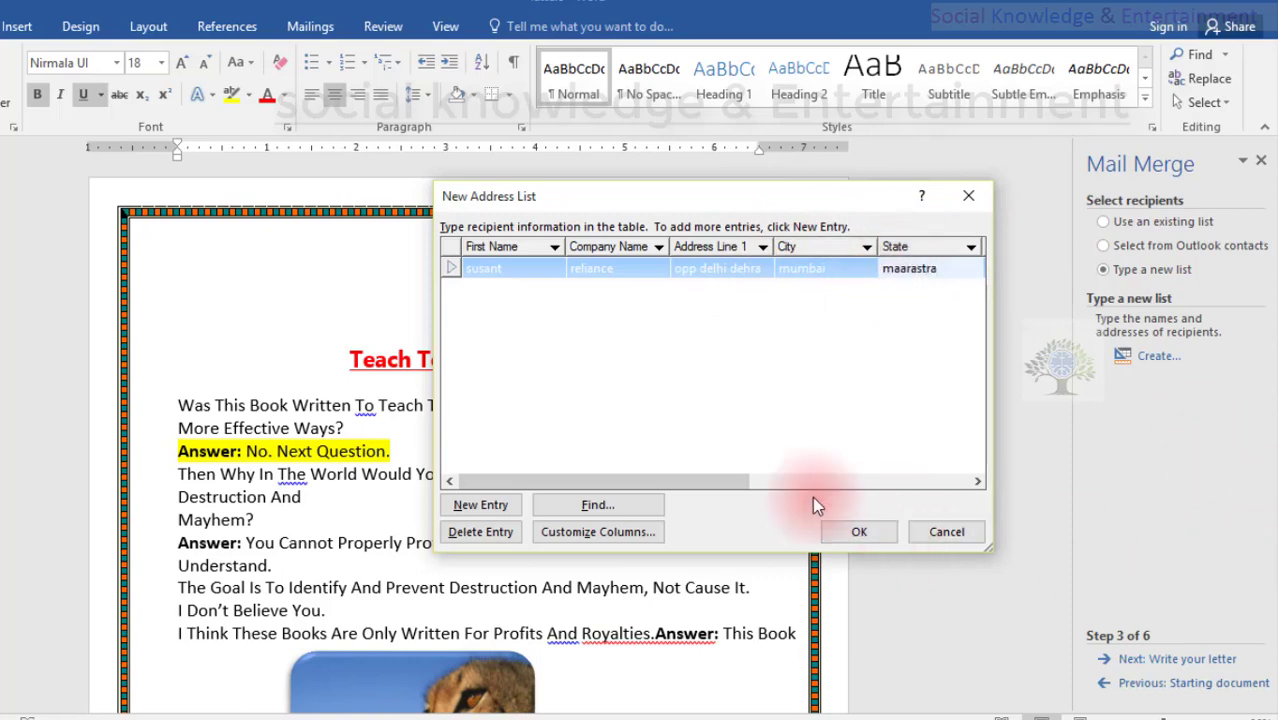
# Enter the first recipient's ZIP code and move through the country field.
pyautogui.moveTo(699, 484); pyautogui.dragTo(858, 488)
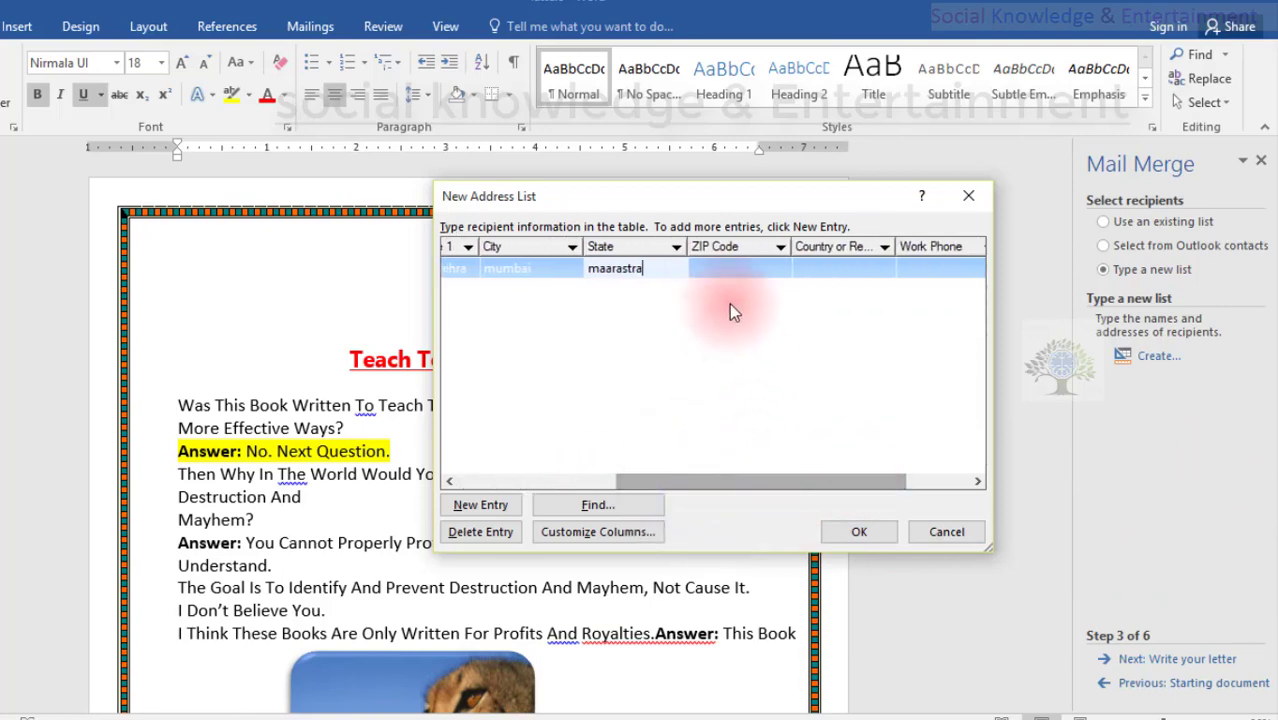
pyautogui.click(729, 266)
pyautogui.write('3')
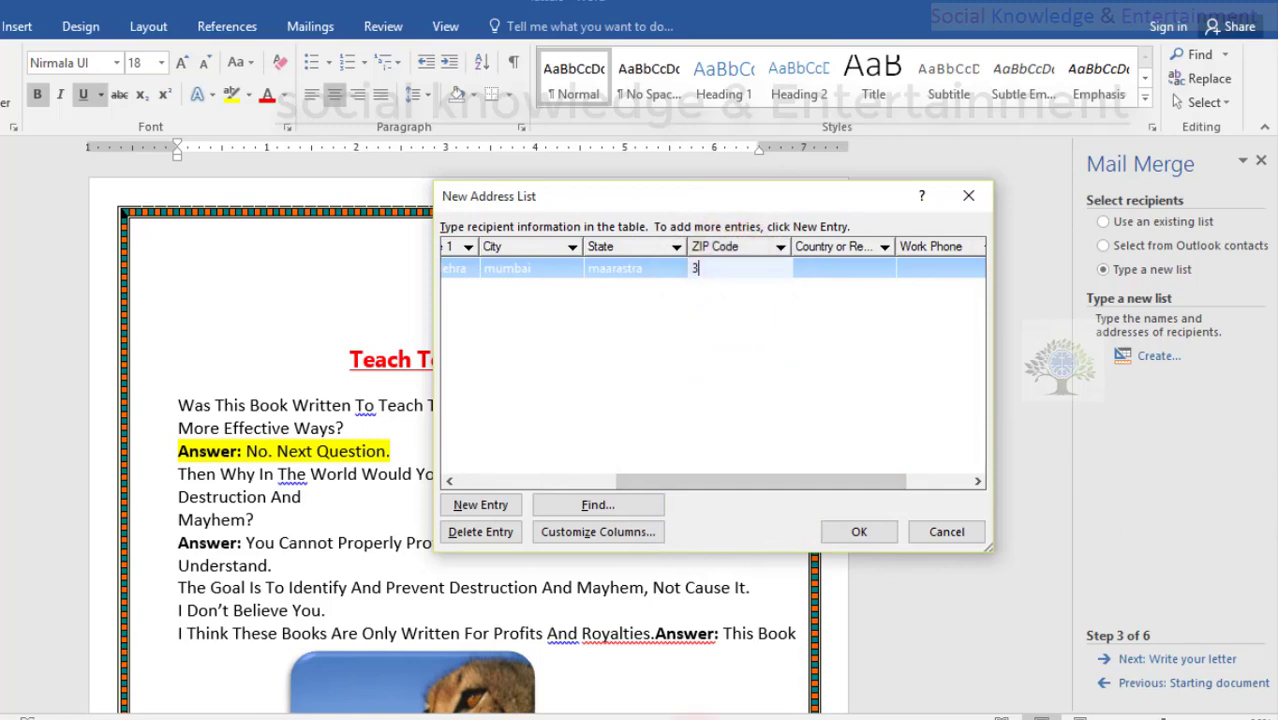
pyautogui.write('85660')
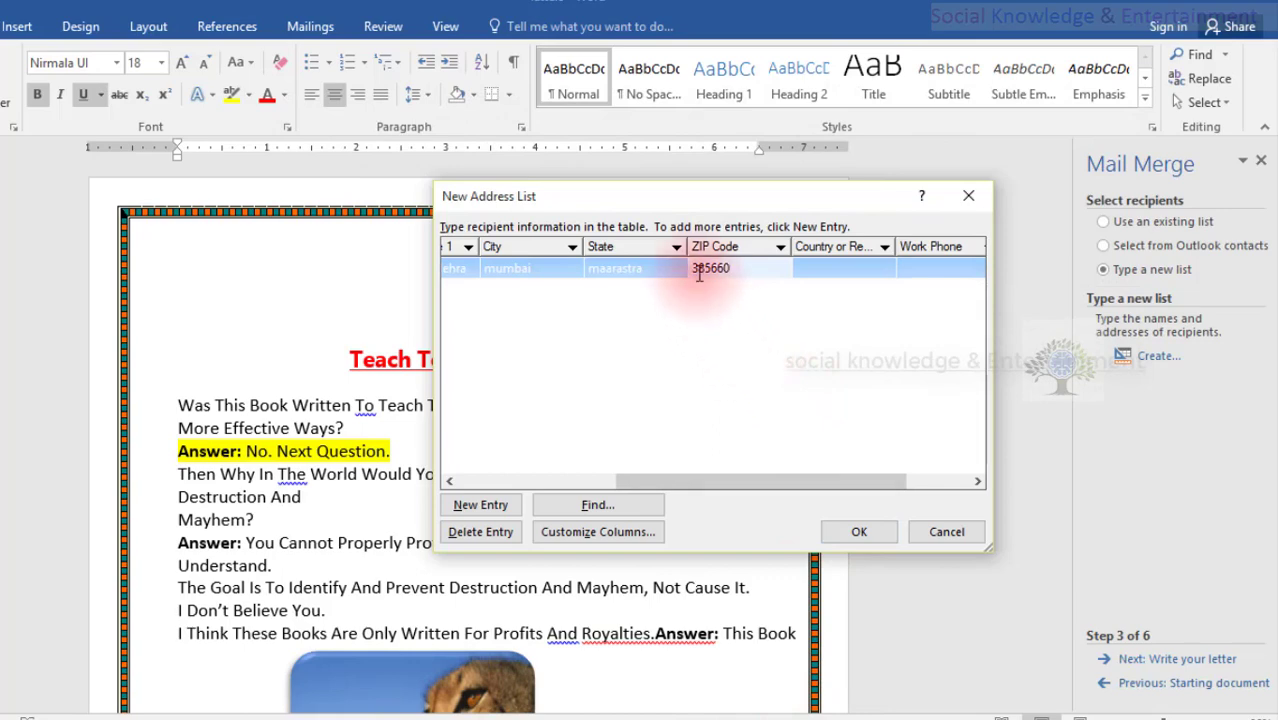
pyautogui.click(817, 268)
pyautogui.write('india')
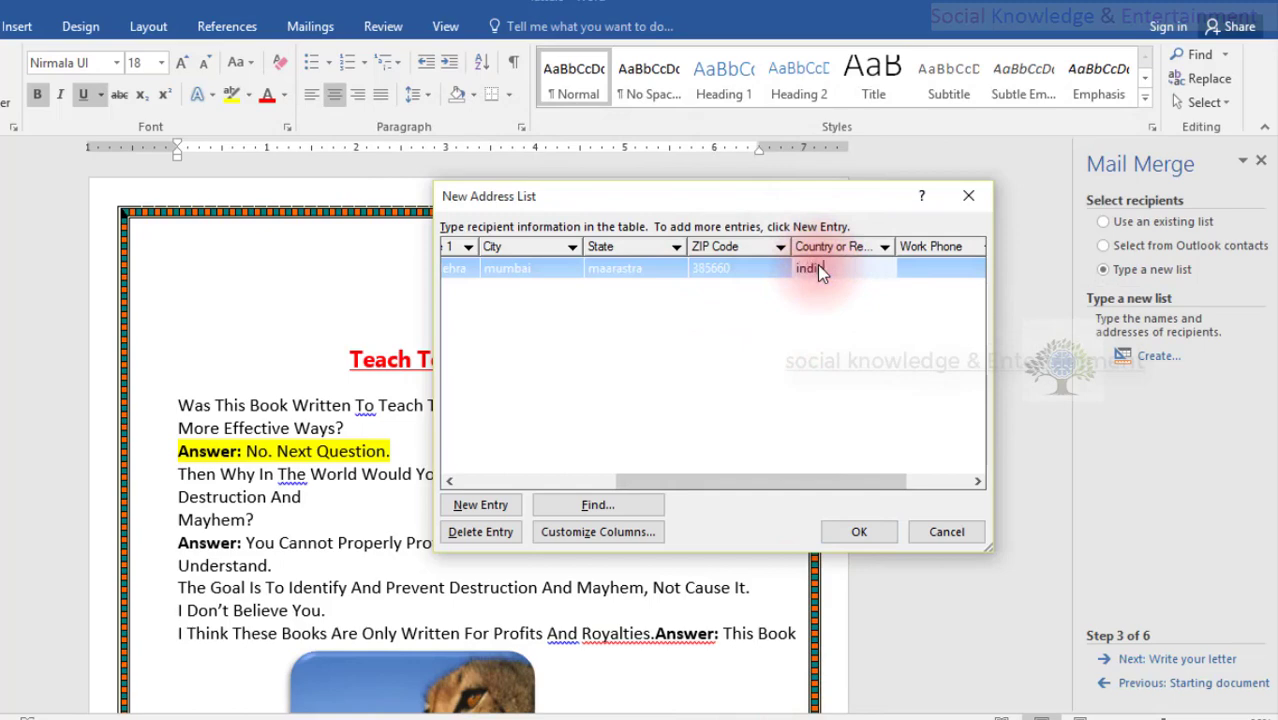
pyautogui.click(918, 255)
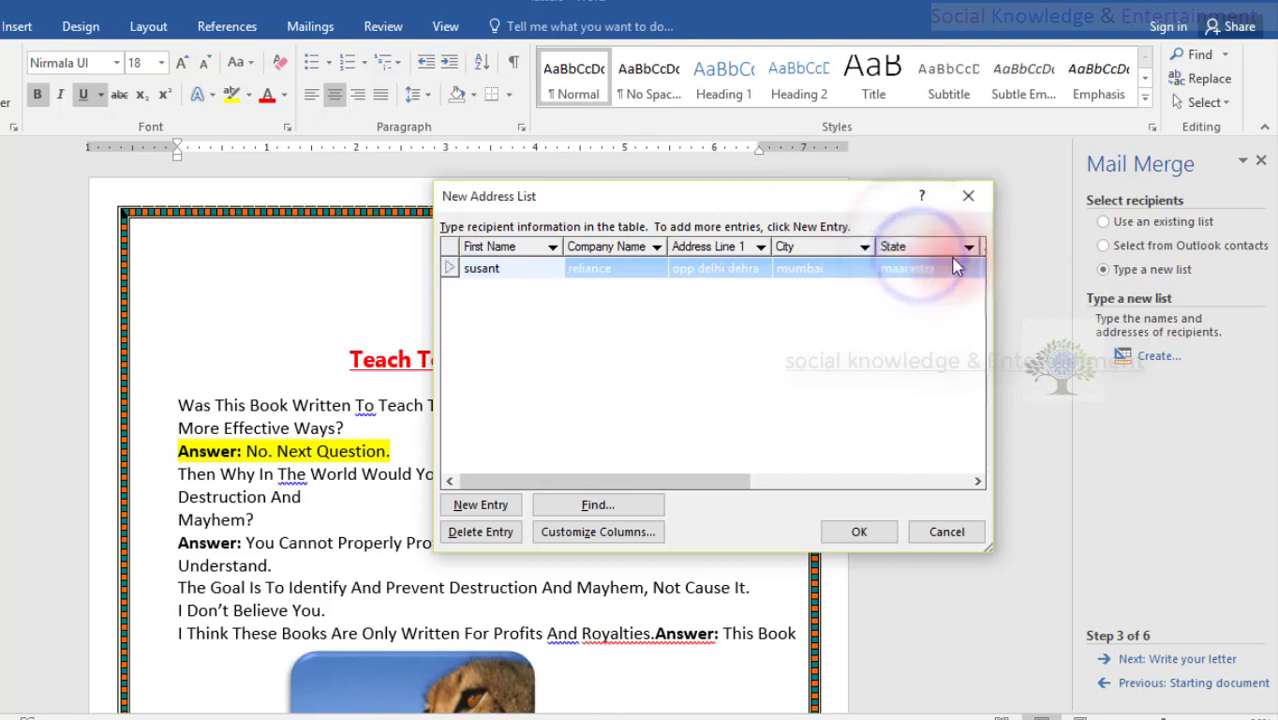
# Enter and correct the first recipient's work phone number, then type the e-mail address.
pyautogui.moveTo(724, 484); pyautogui.dragTo(937, 442)
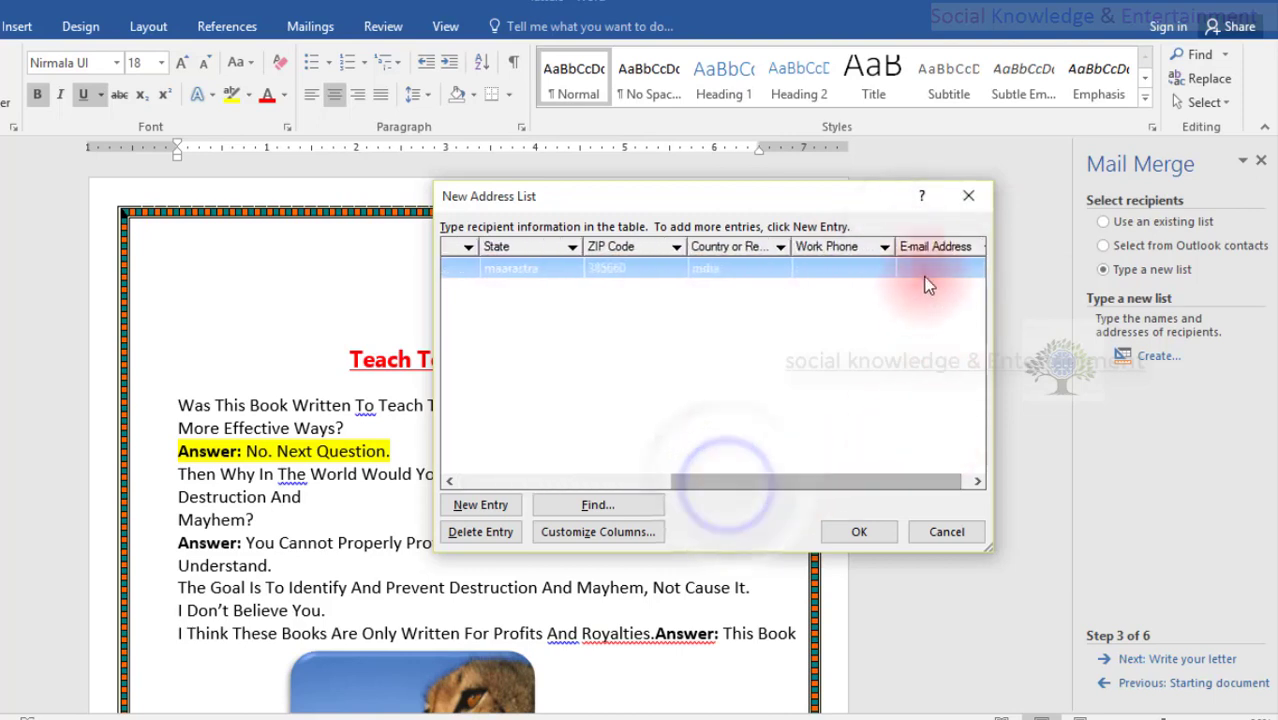
pyautogui.click(837, 268)
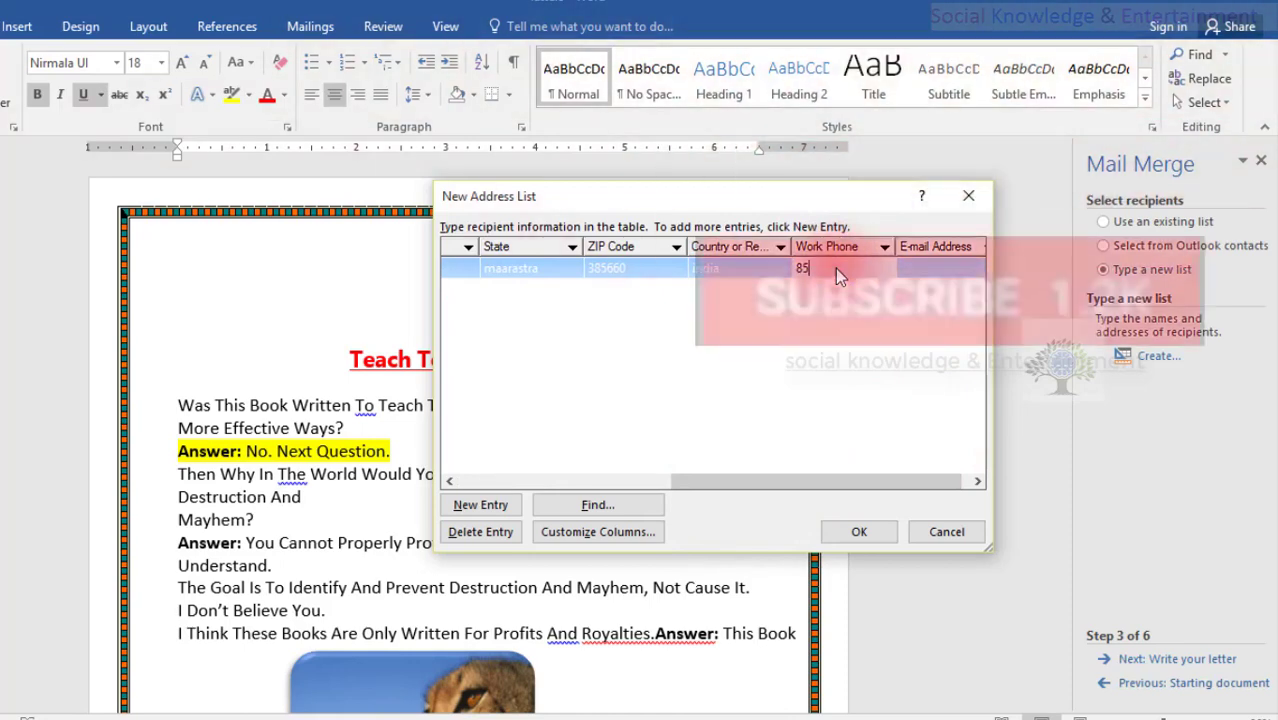
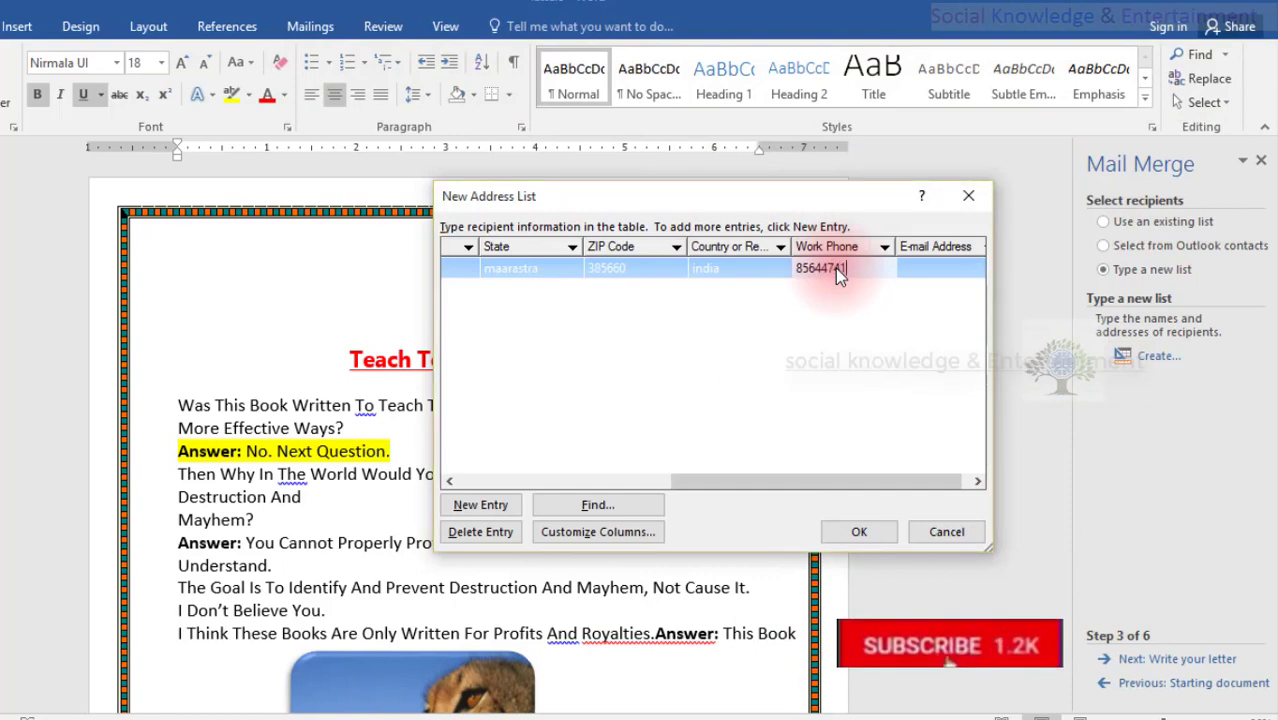
pyautogui.click(835, 268)
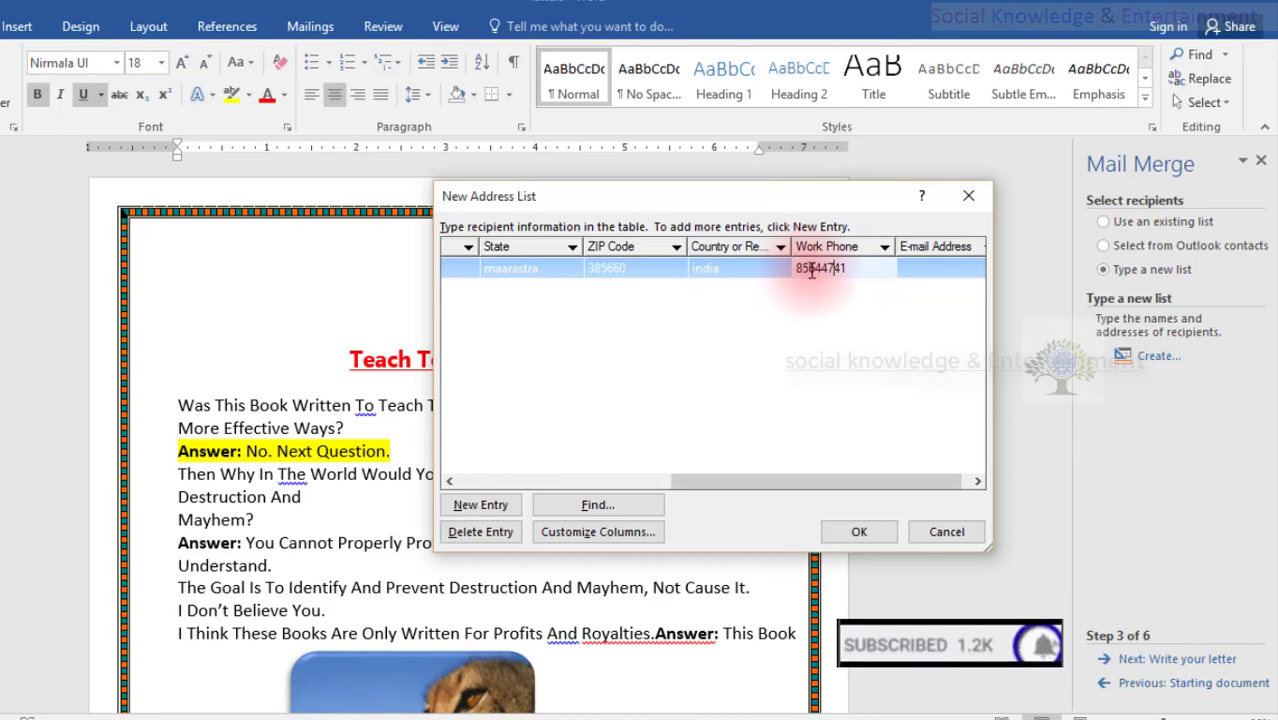
pyautogui.moveTo(807, 268); pyautogui.dragTo(845, 268)
pyautogui.click(858, 268)
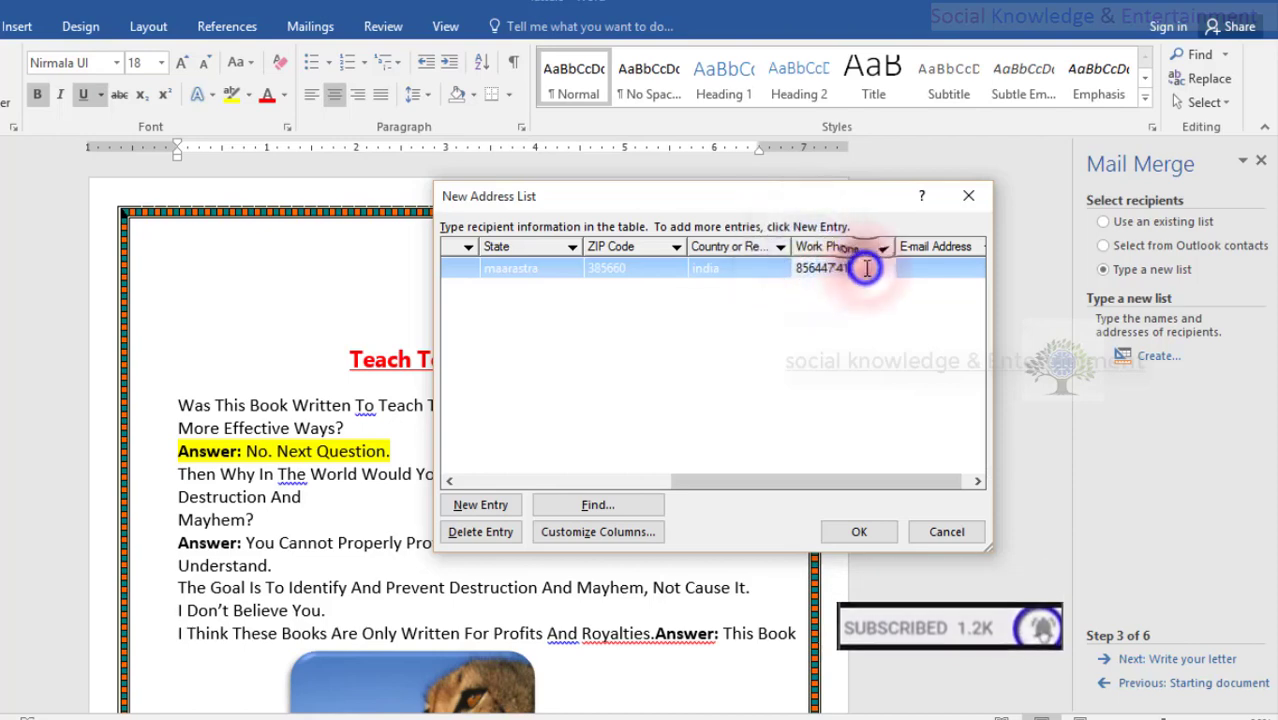
pyautogui.doubleClick(813, 270)
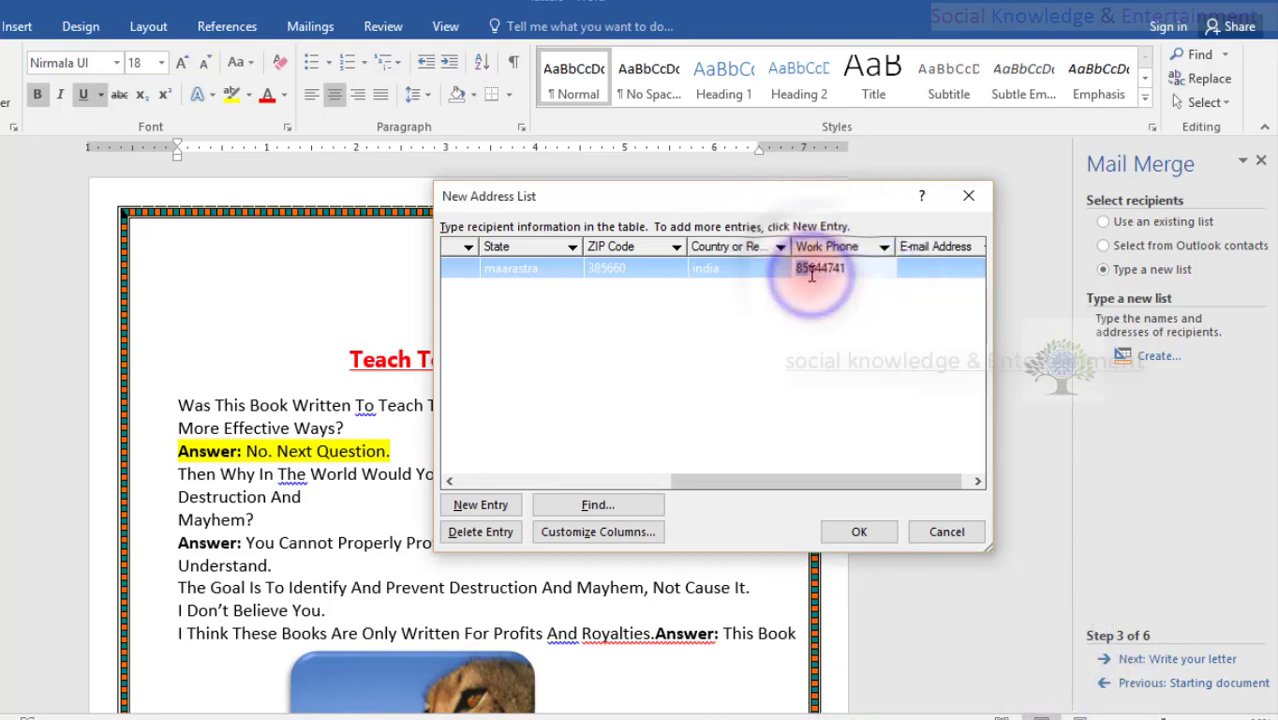
pyautogui.moveTo(790, 269); pyautogui.dragTo(843, 273)
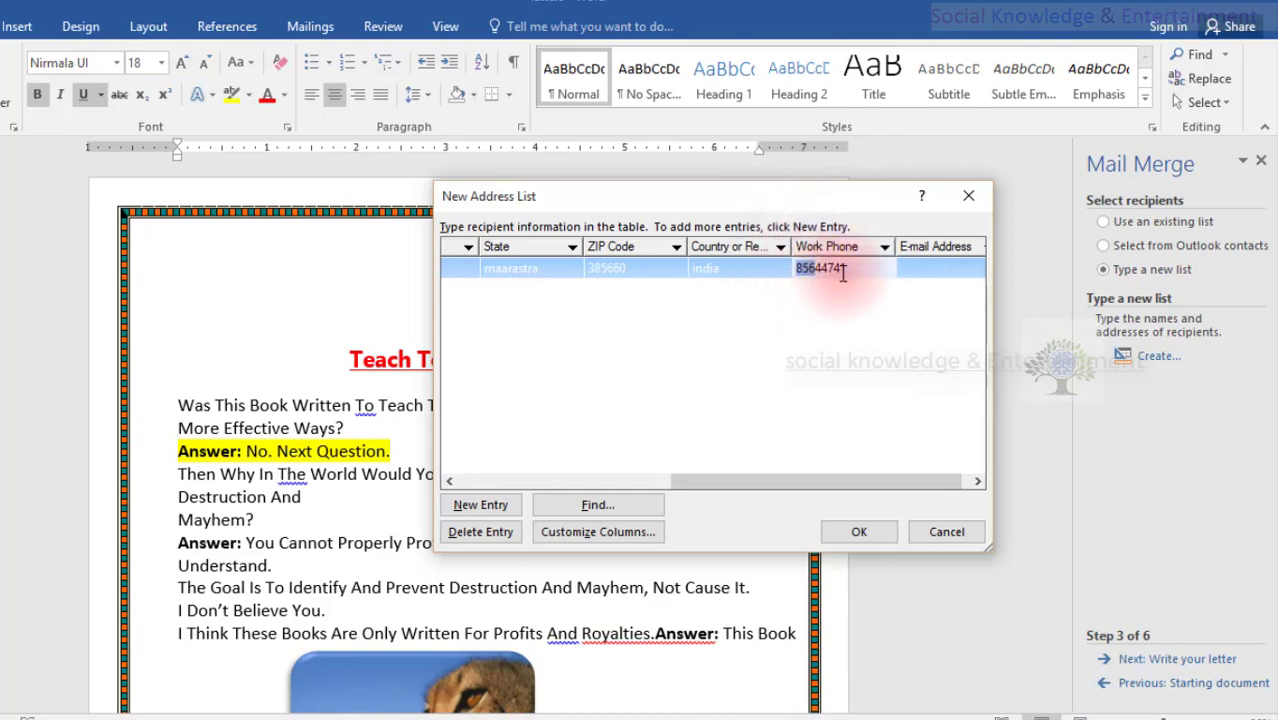
pyautogui.click(848, 268)
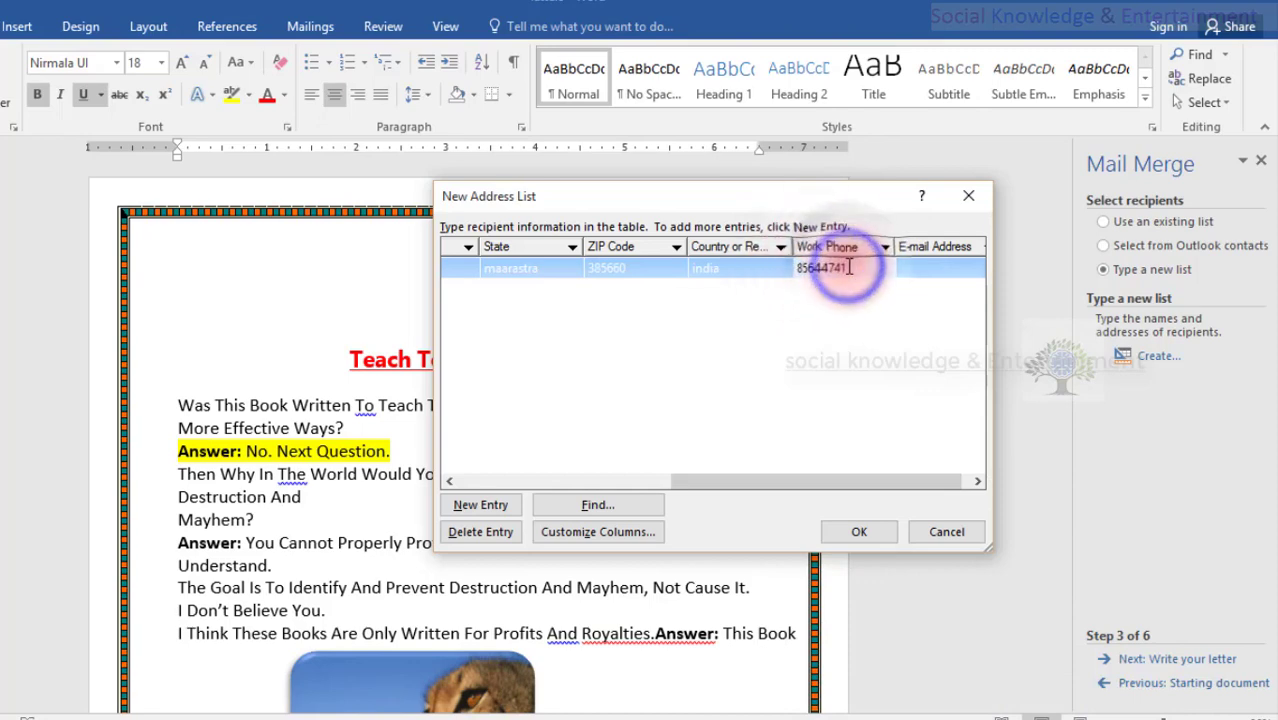
pyautogui.write('25')
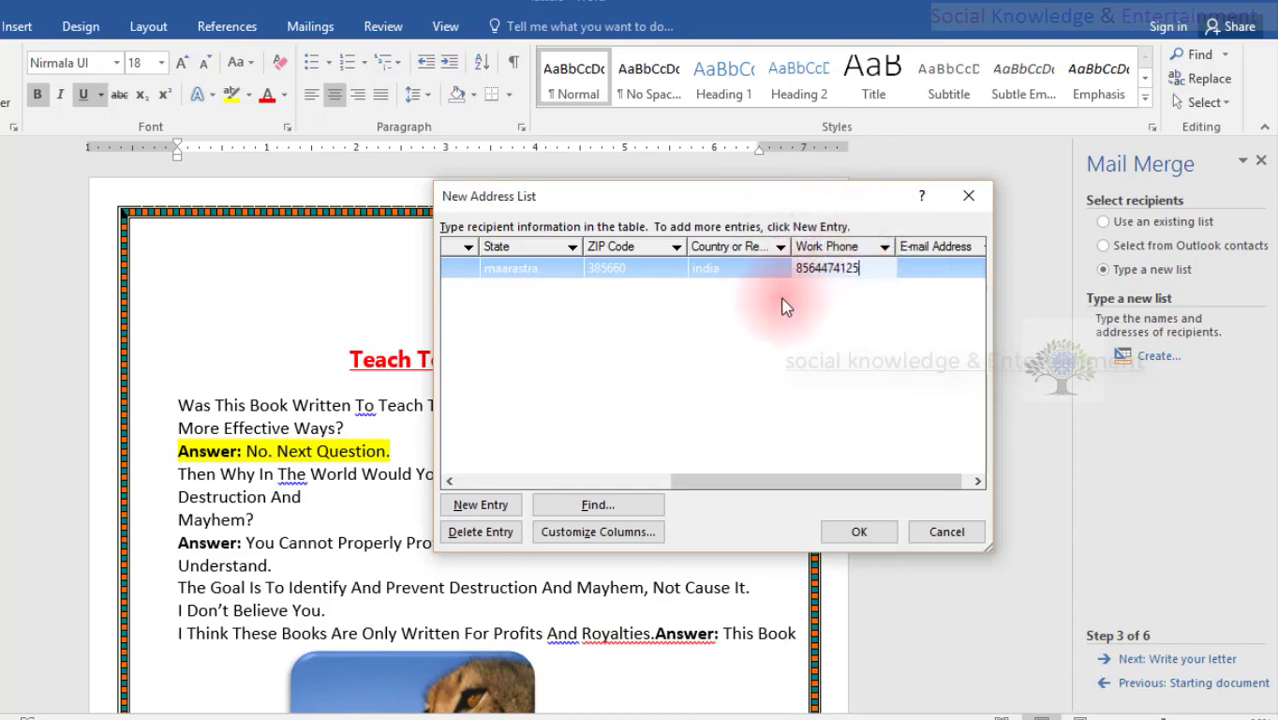
pyautogui.doubleClick(795, 268)
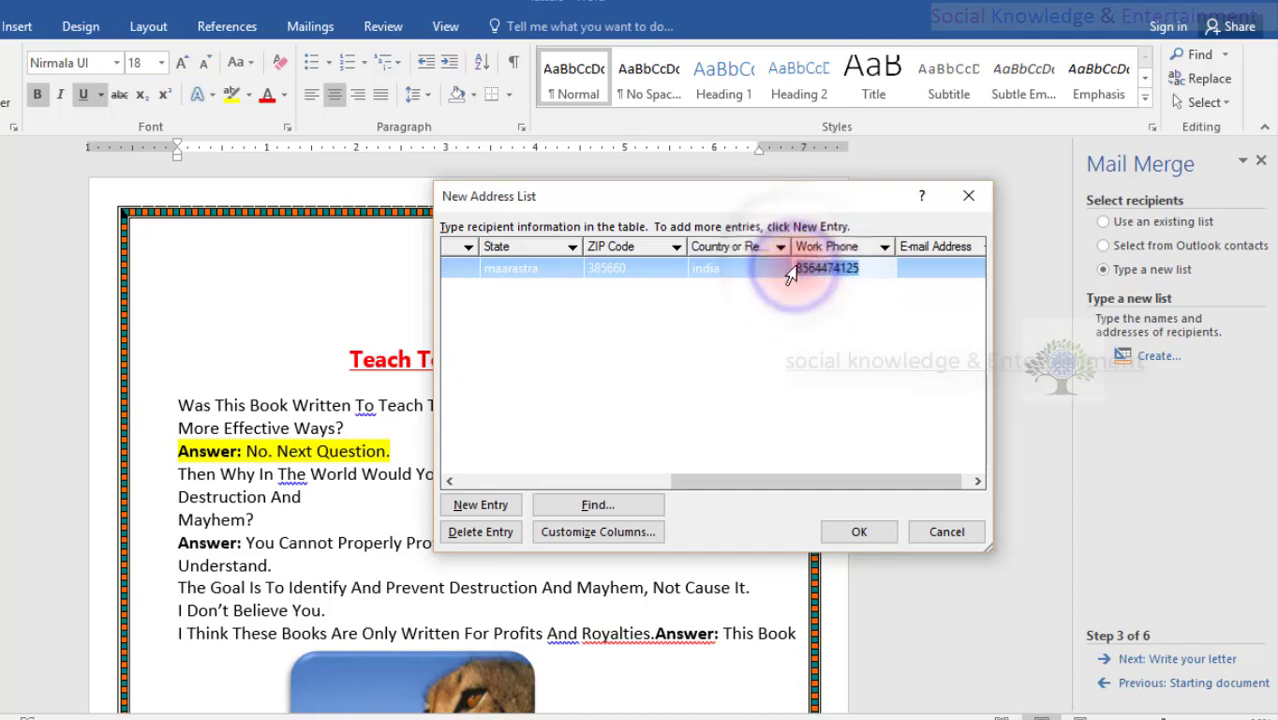
pyautogui.click(938, 268)
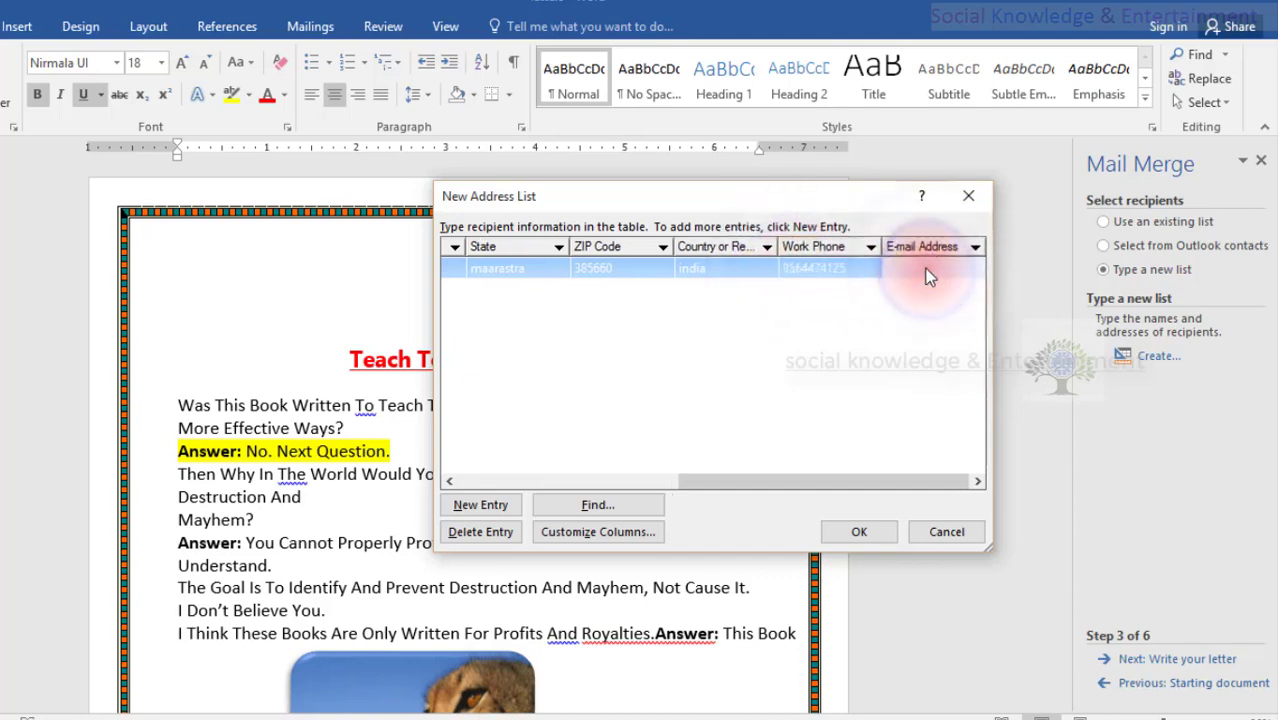
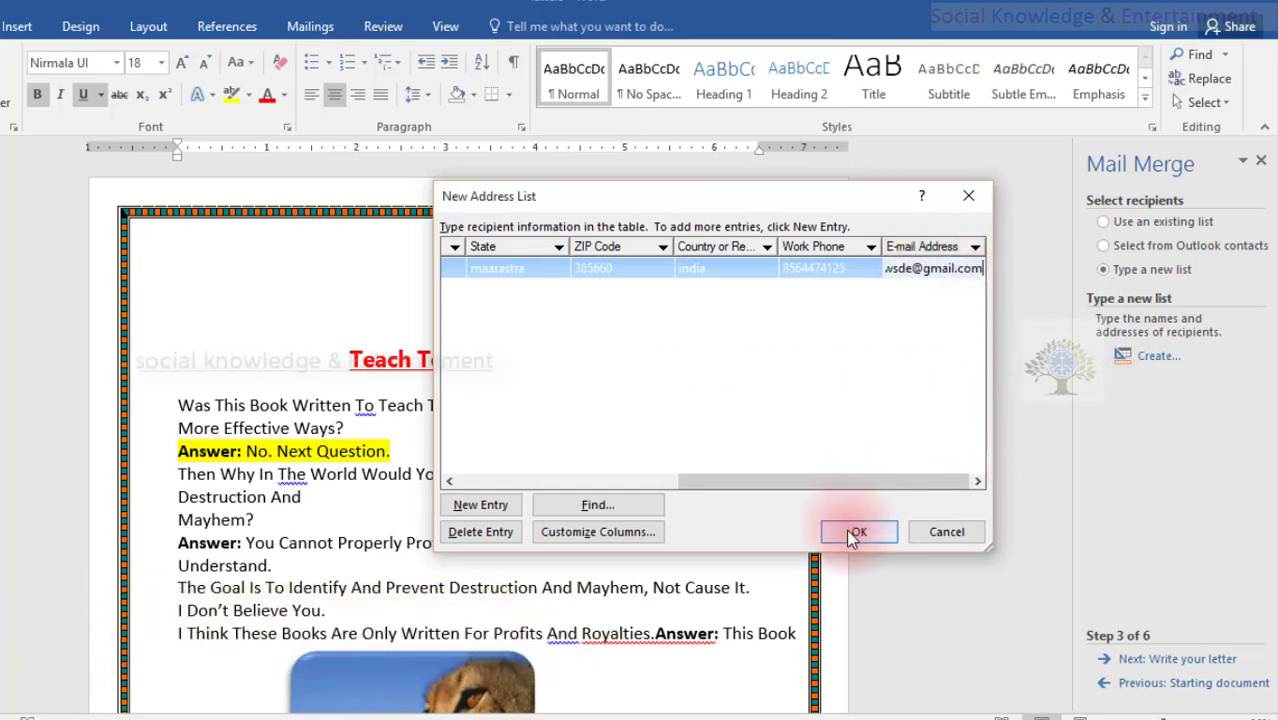
# Add a second recipient with company 'reliance', a street address and a city.
pyautogui.click(478, 505)
pyautogui.write('vikram')
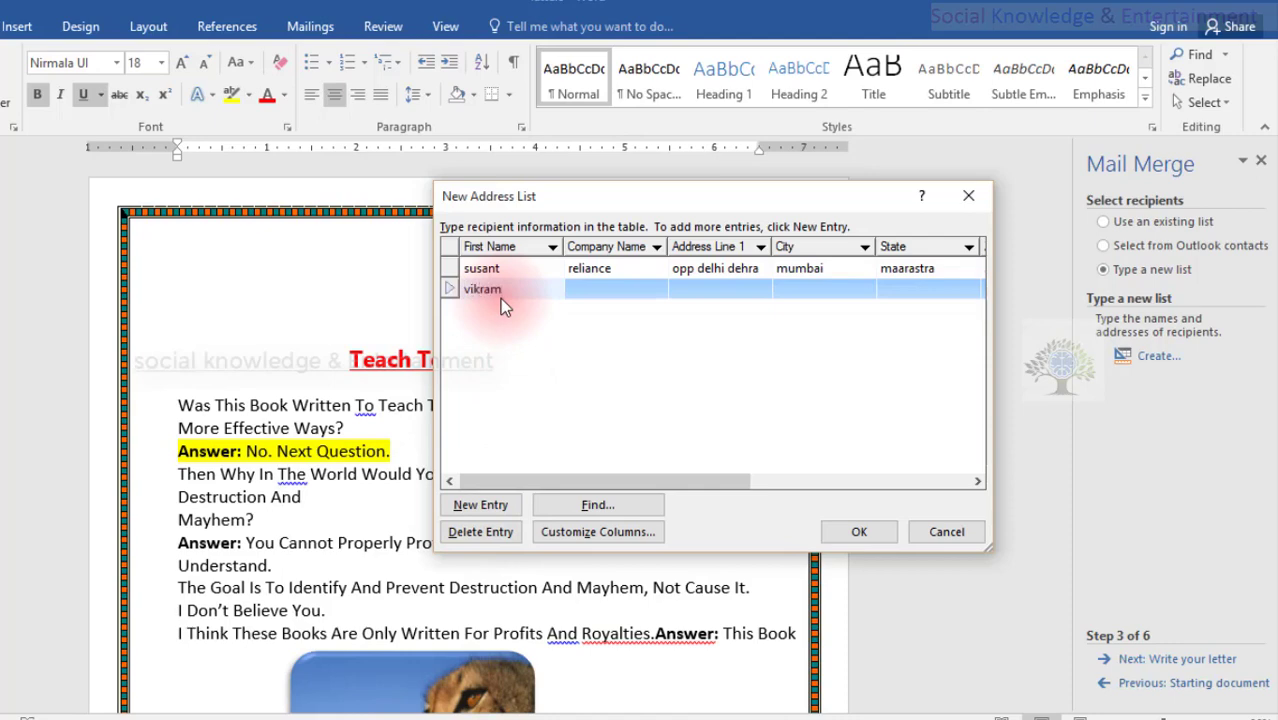
pyautogui.press('Tab')
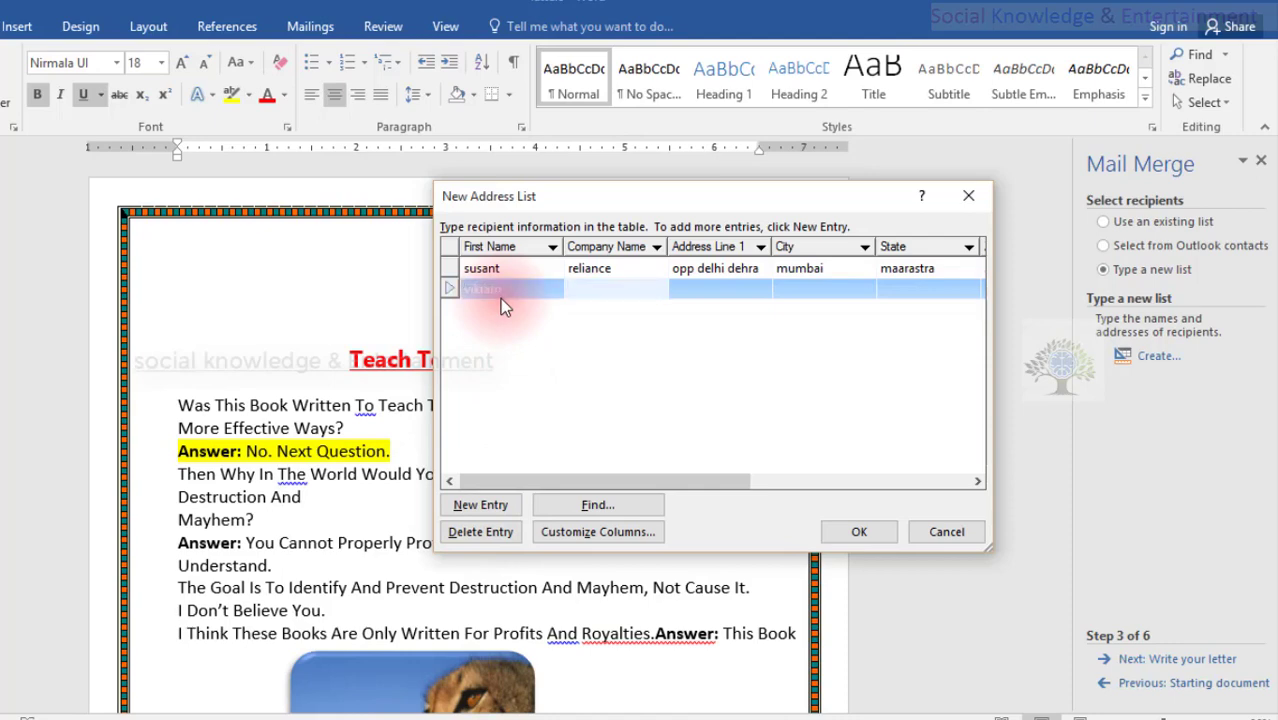
pyautogui.write('rea')
pyautogui.press('BackSpace')
pyautogui.write('lianc')
pyautogui.write('e')
pyautogui.press('Tab')
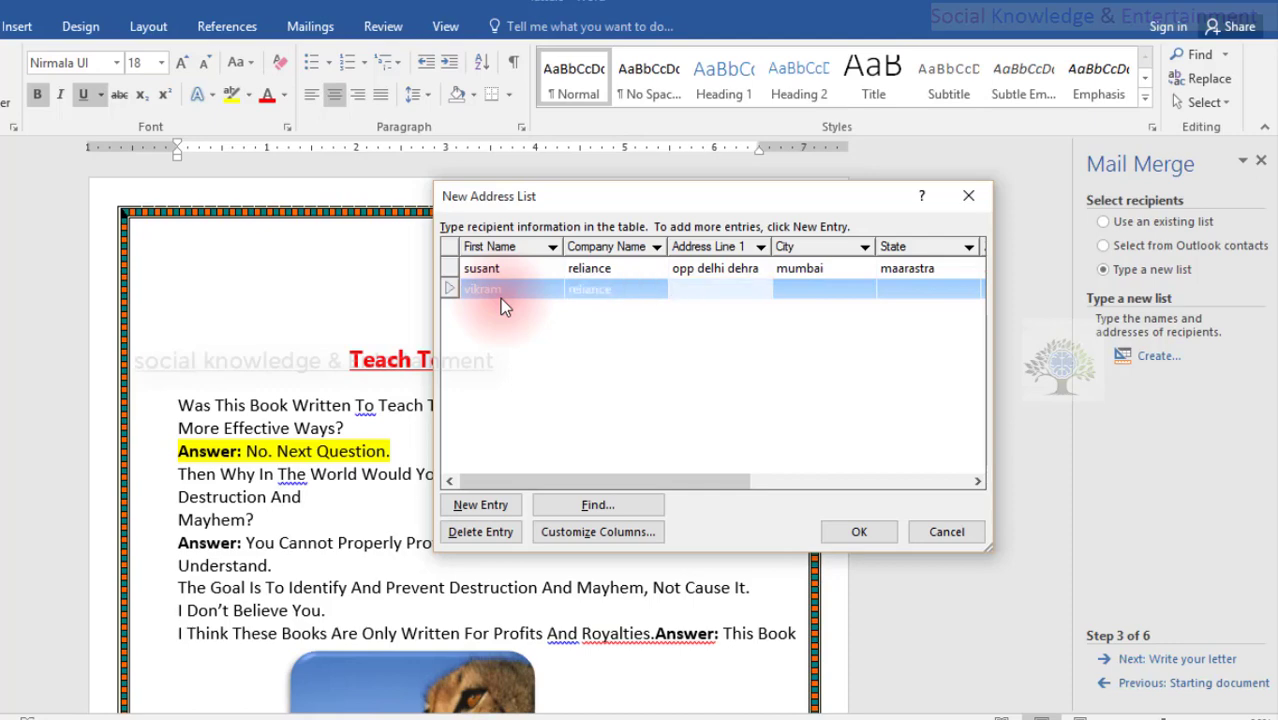
pyautogui.write('h')
pyautogui.write('sdv')
pyautogui.press('Tab')
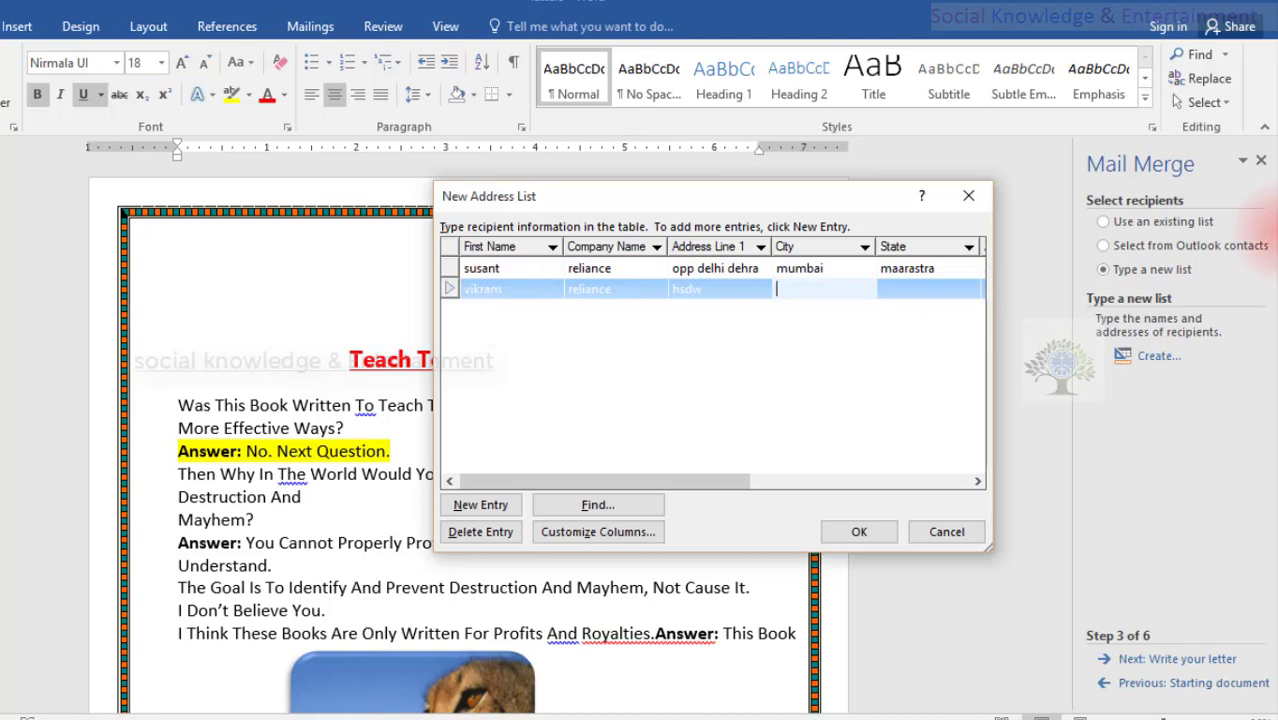
pyautogui.write('ma')
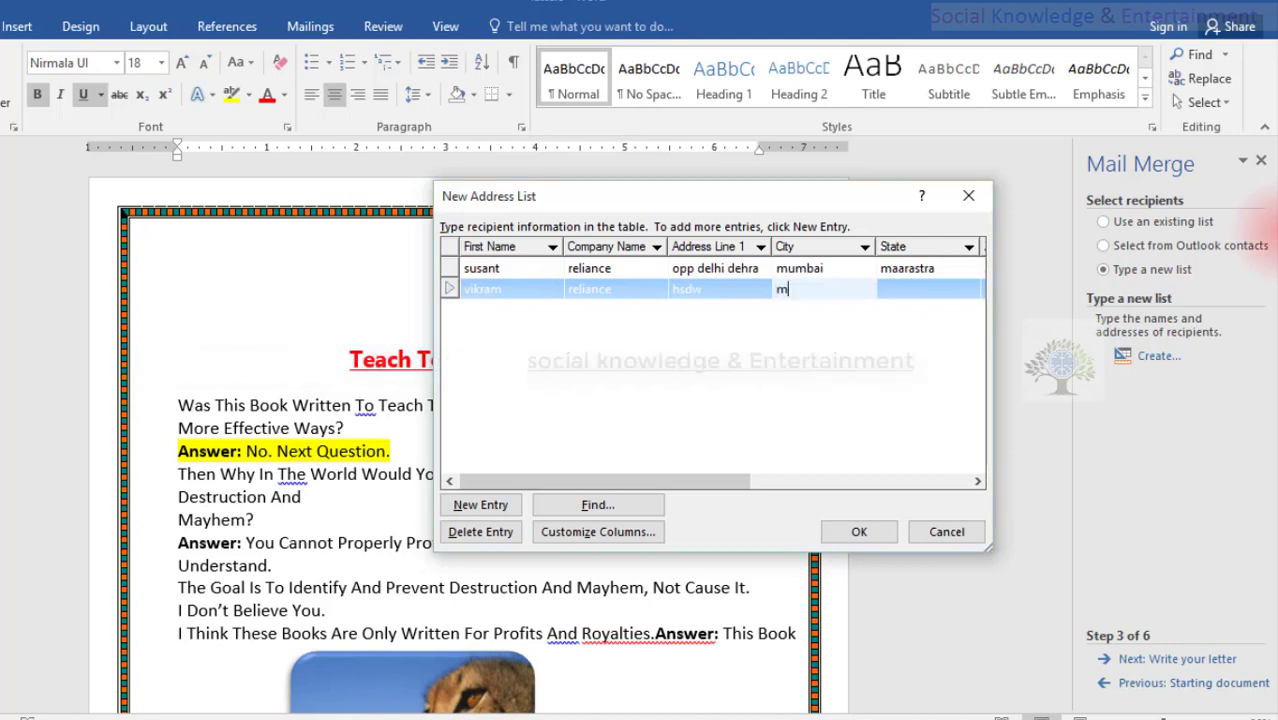
pyautogui.write('h')
pyautogui.press('BackSpace')
pyautogui.press('BackSpace')
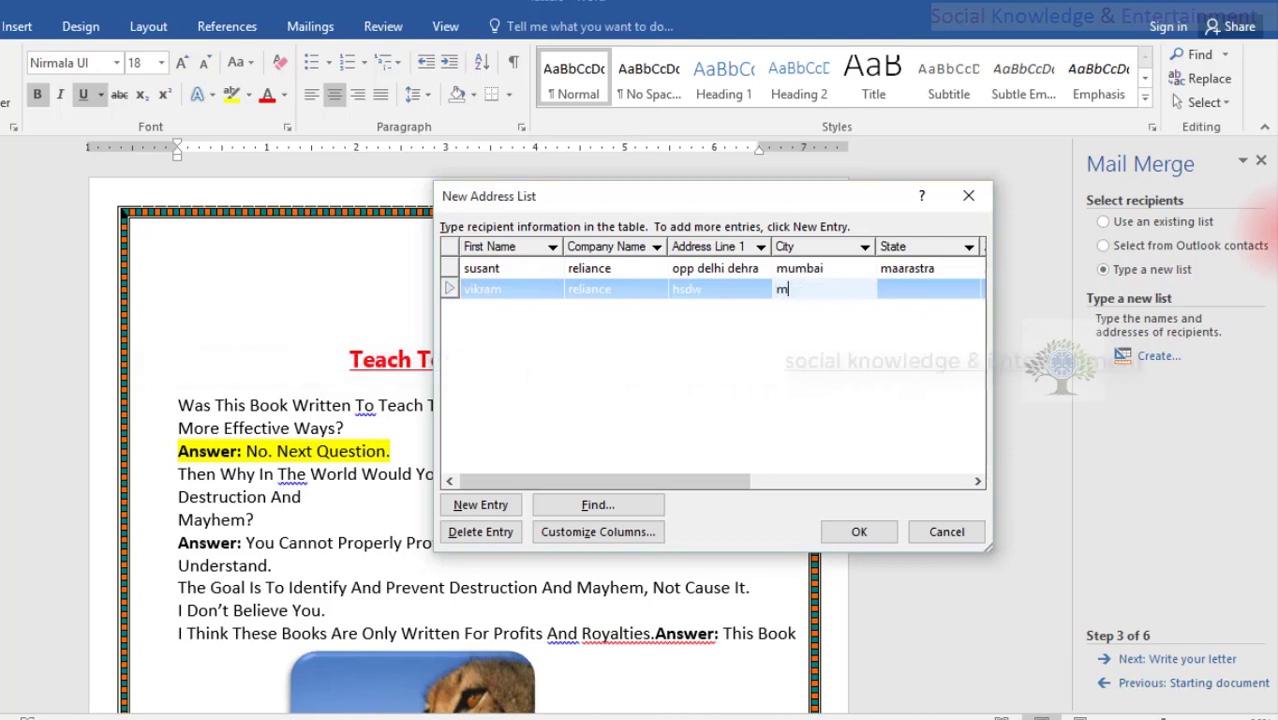
pyautogui.press('BackSpace')
pyautogui.write('go')
pyautogui.write('a')
# Enter the second recipient's state, ZIP code, country 'india' and work phone.
pyautogui.press('Tab')
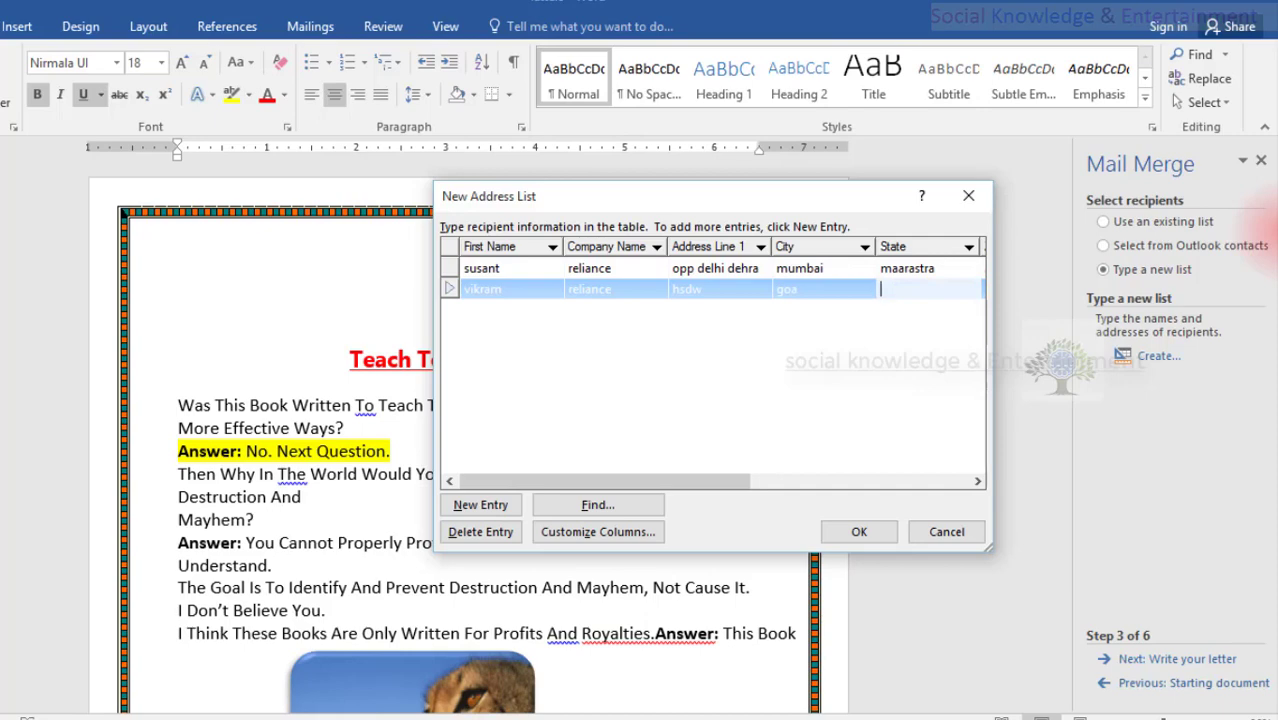
pyautogui.write('mahar')
pyautogui.write('stra')
pyautogui.press('Tab')
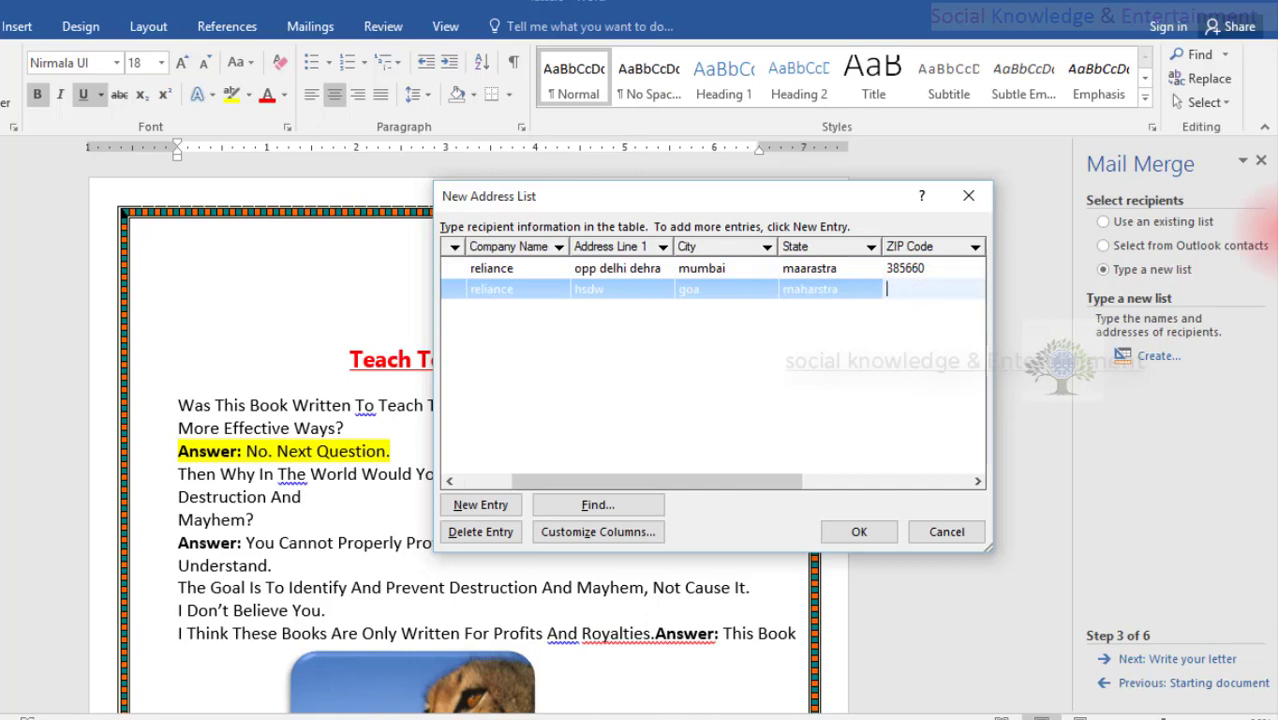
pyautogui.write('31')
pyautogui.write('5852')
pyautogui.press('Tab')
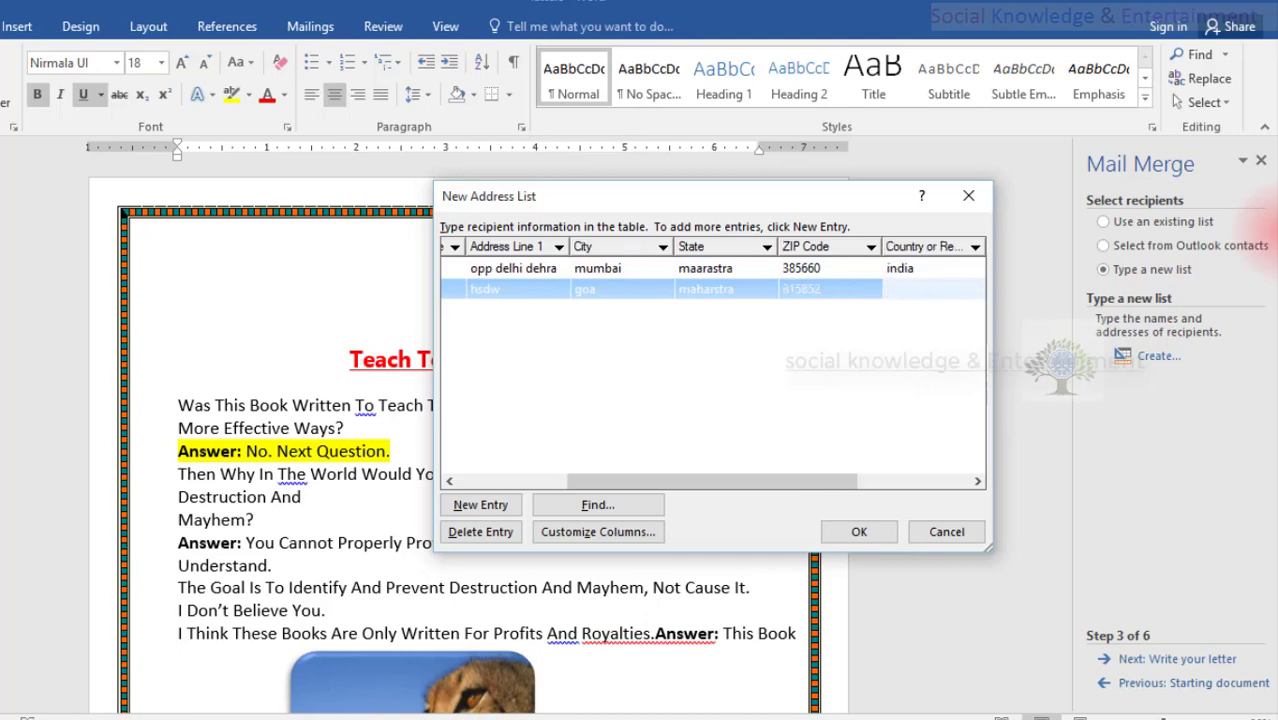
pyautogui.write('ind')
pyautogui.write('ia')
pyautogui.press('Tab')
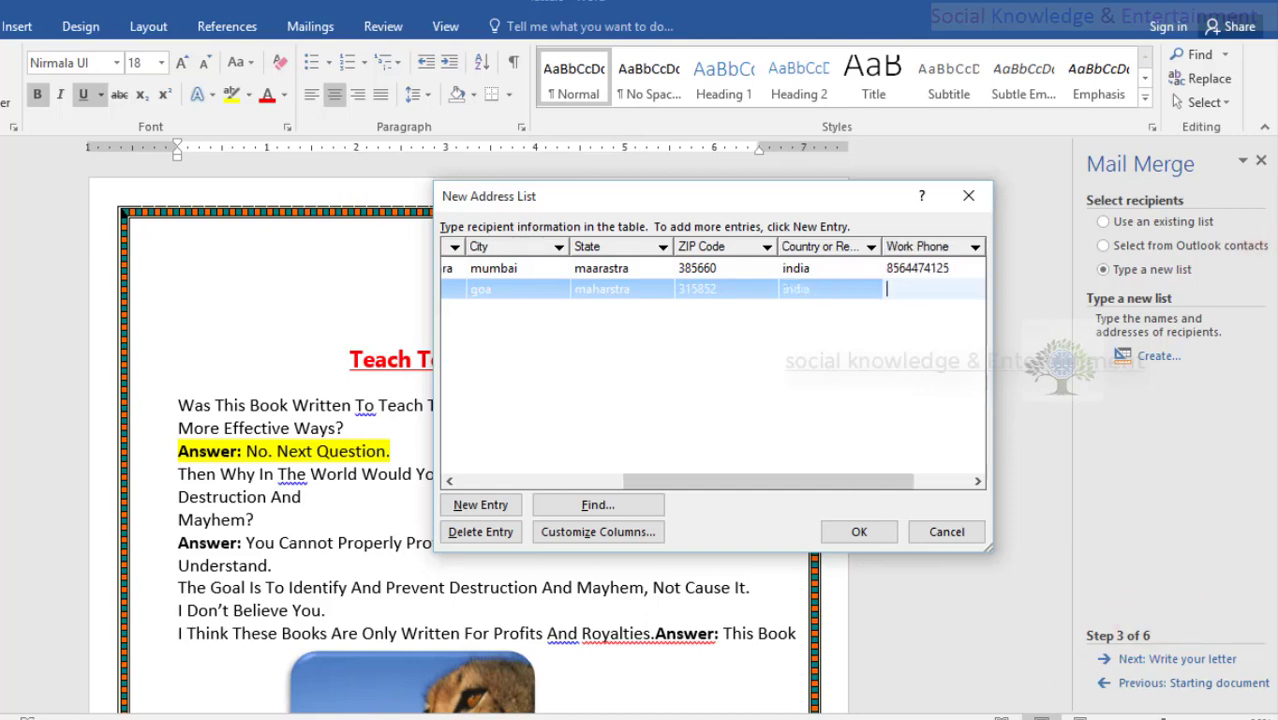
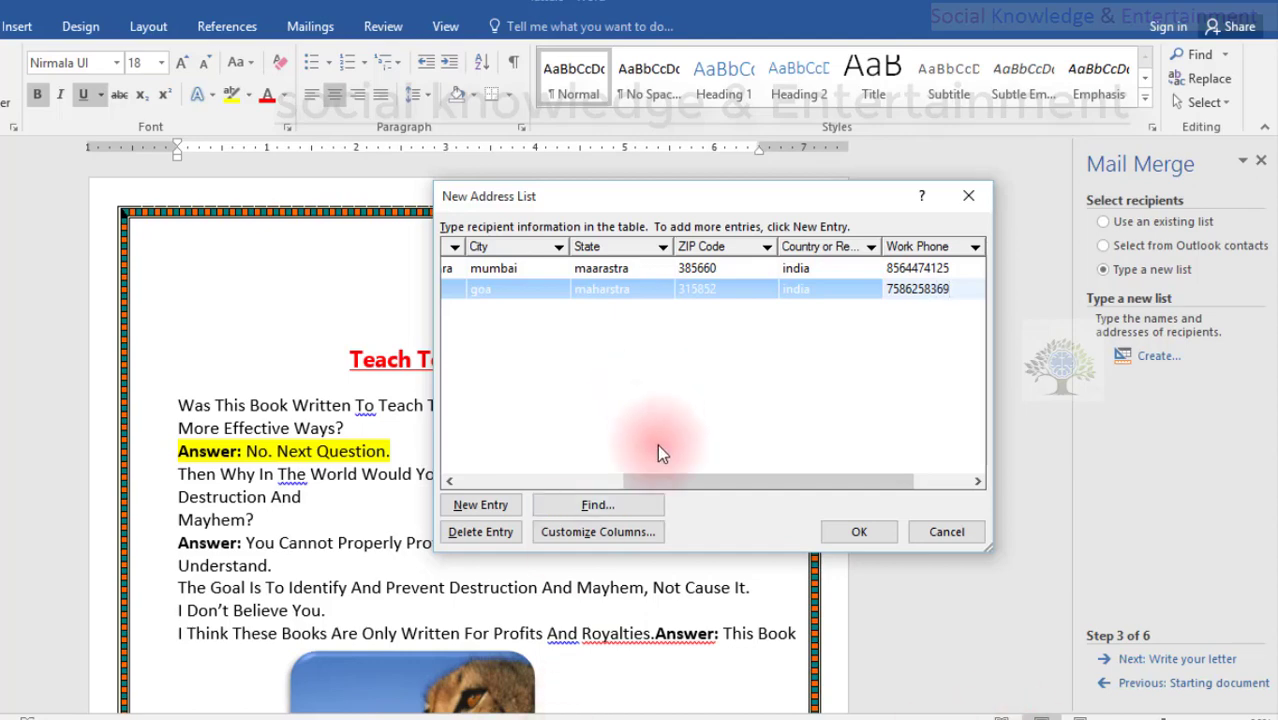
pyautogui.moveTo(642, 484)
pyautogui.mouseDown()
pyautogui.moveTo(500, 482)
pyautogui.moveTo(630, 470)
pyautogui.moveTo(473, 487)
pyautogui.mouseUp()
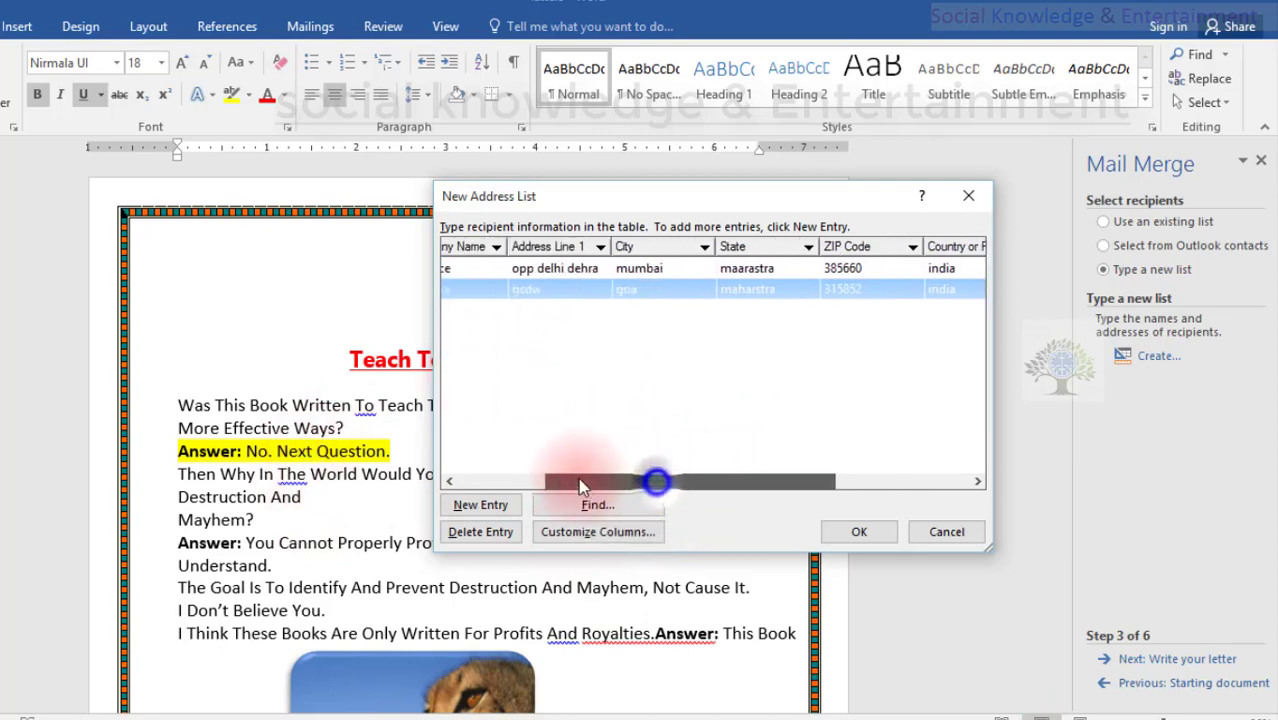
pyautogui.click(525, 342)
# Add a third recipient with a first name, company 'reliance', street address and city.
pyautogui.click(480, 505)
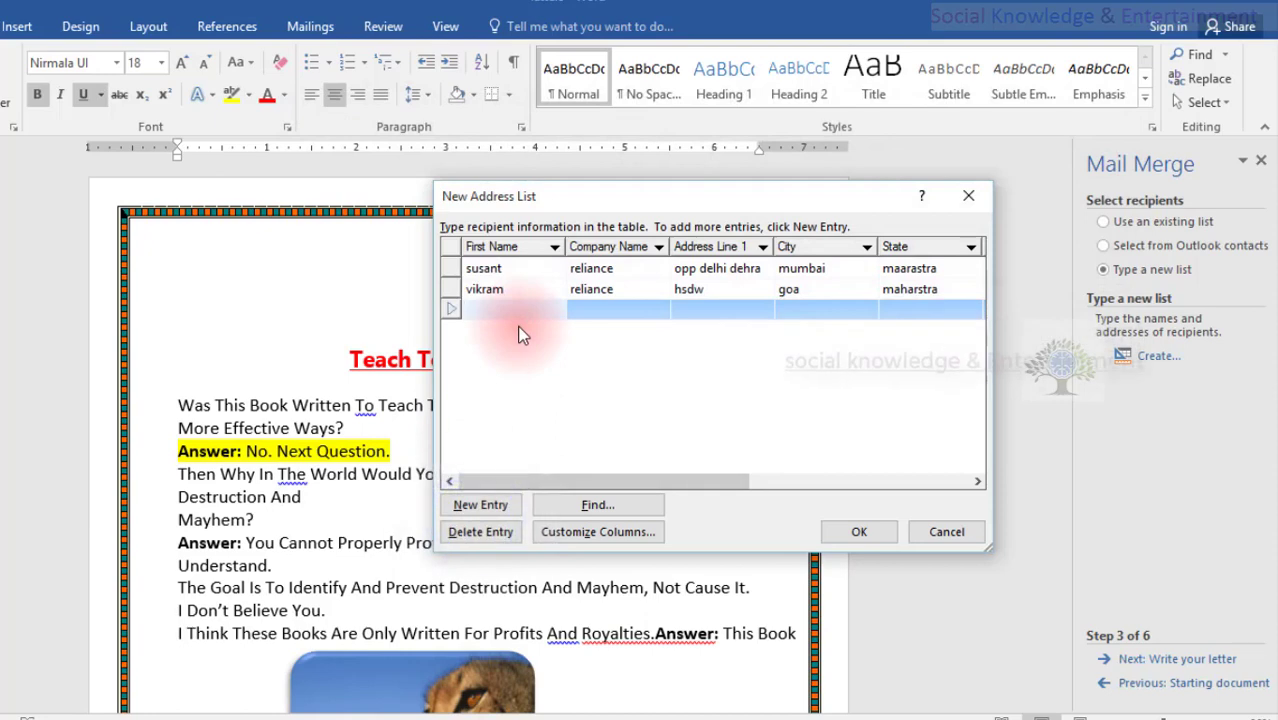
pyautogui.write('a')
pyautogui.write('jay')
pyautogui.press('Tab')
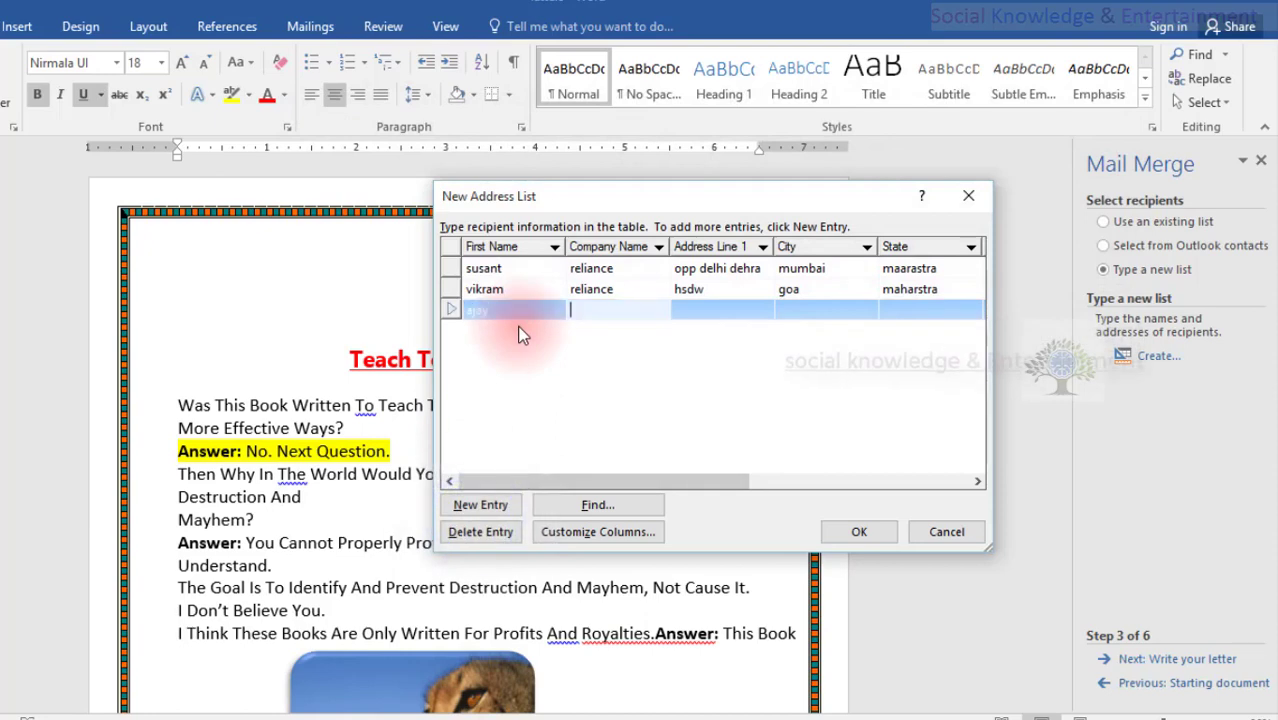
pyautogui.write('reli')
pyautogui.write('ance')
pyautogui.press('Tab')
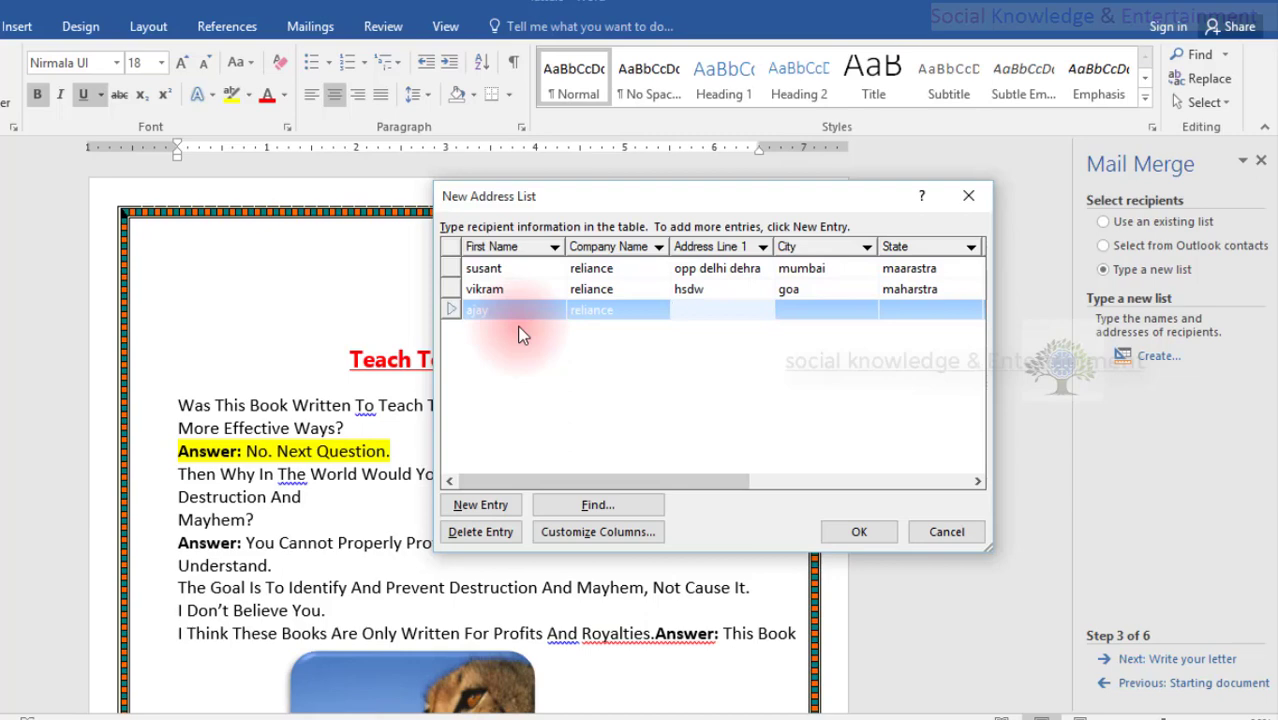
pyautogui.write('sf')
pyautogui.write('fhr')
pyautogui.press('Tab')
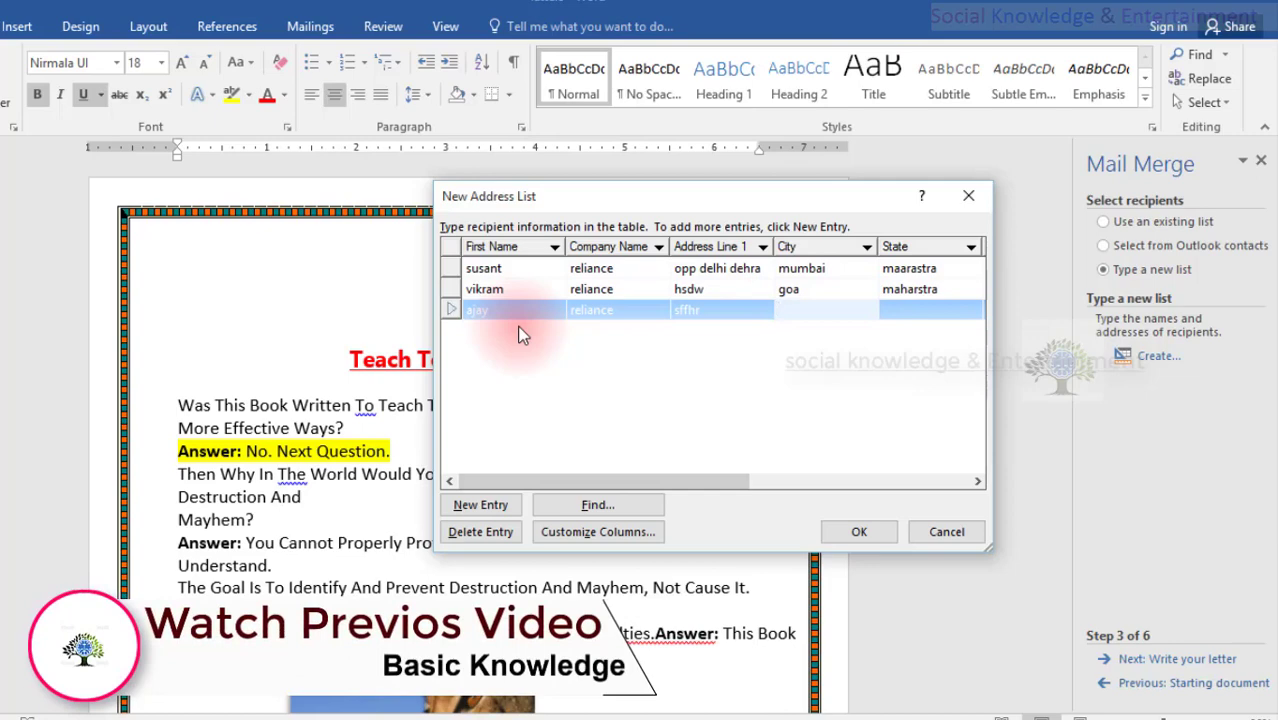
pyautogui.write('am')
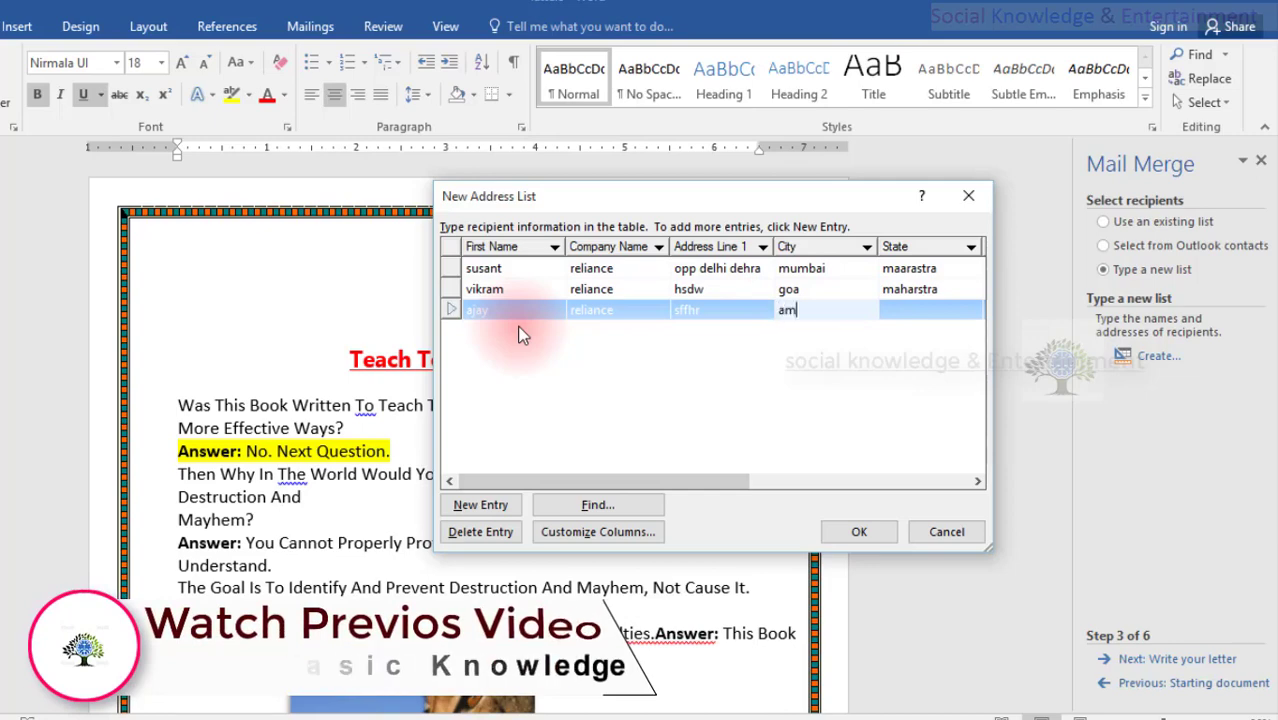
pyautogui.write('da')
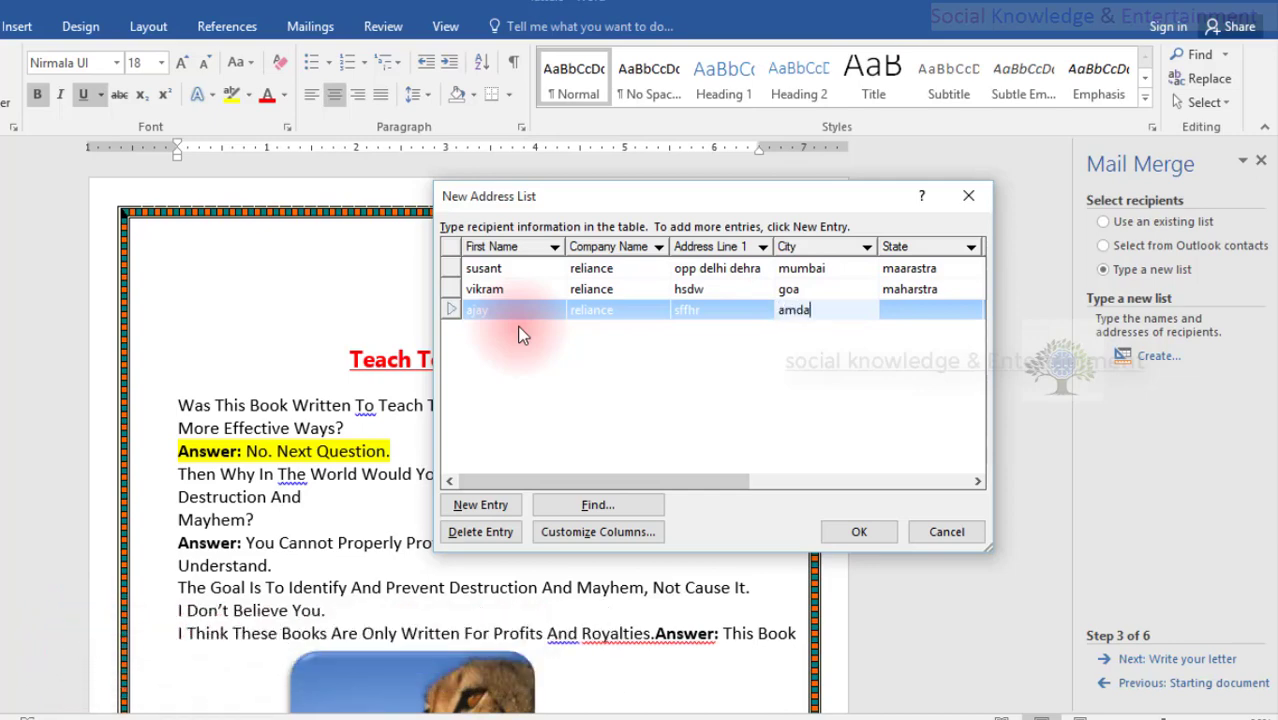
pyautogui.write('vad')
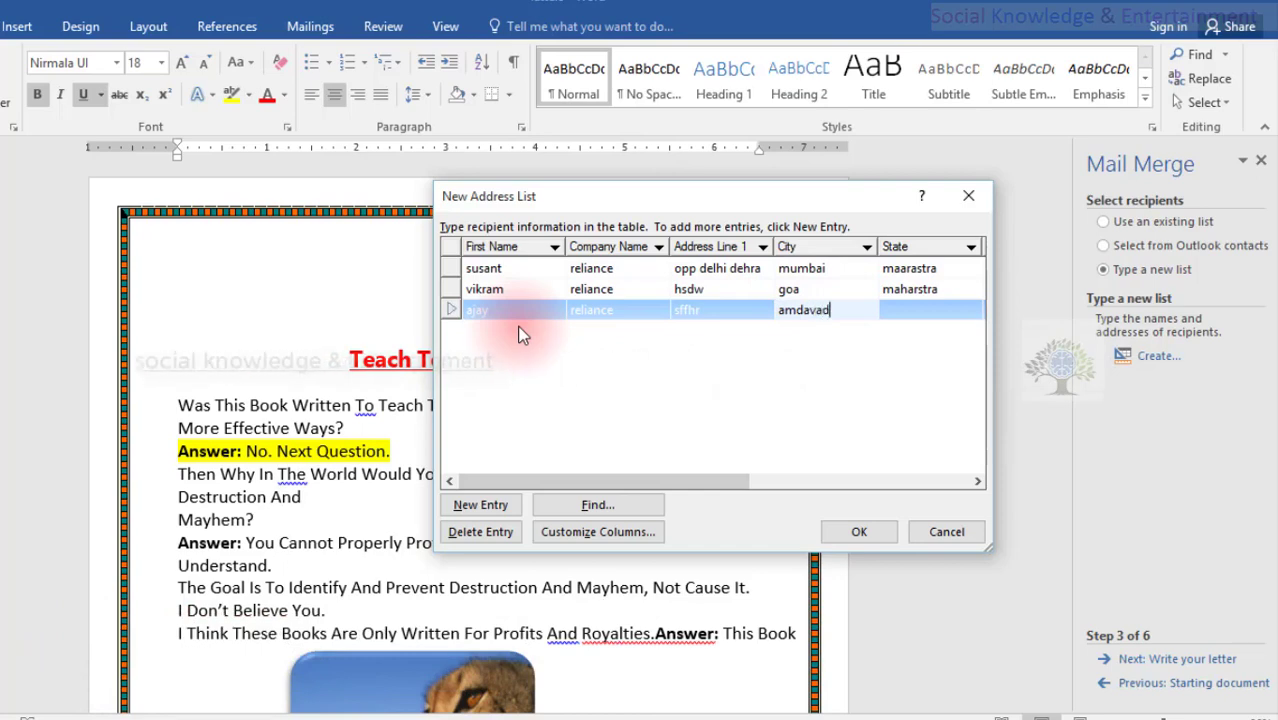
# Enter the third recipient's state, ZIP code, country 'india' and work phone.
pyautogui.press('Tab')
pyautogui.write('g')
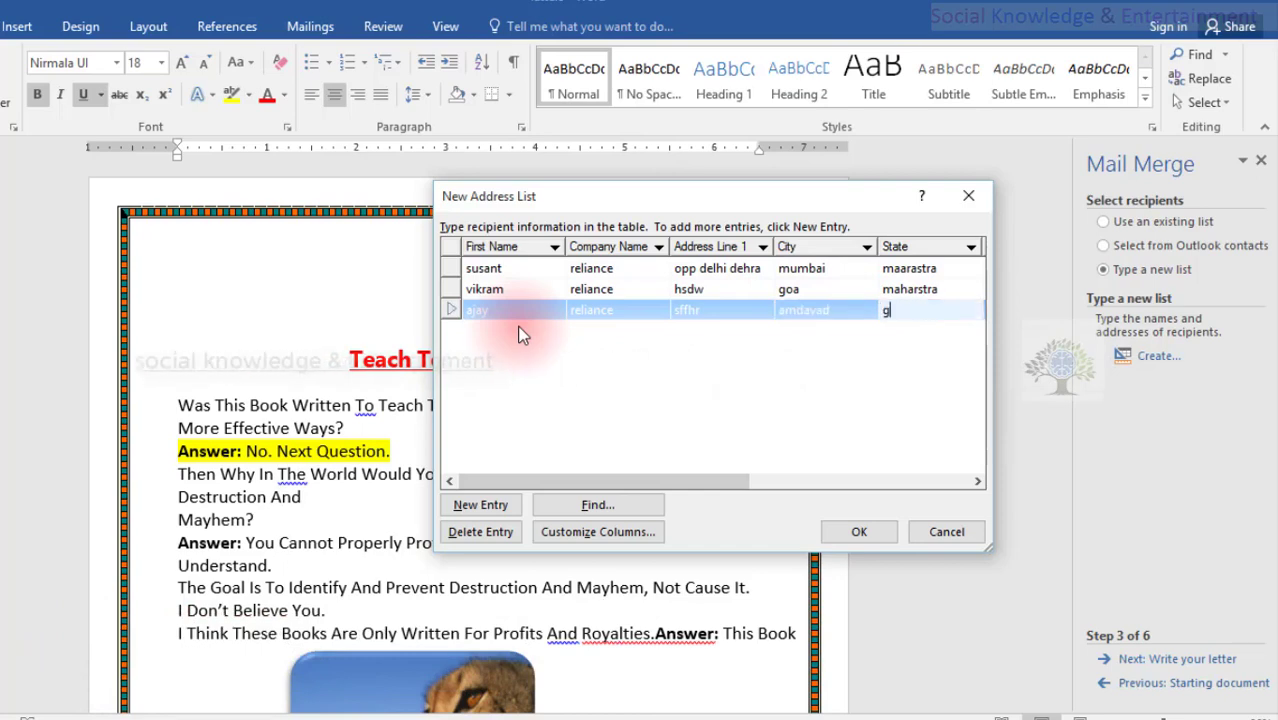
pyautogui.write('ujarat')
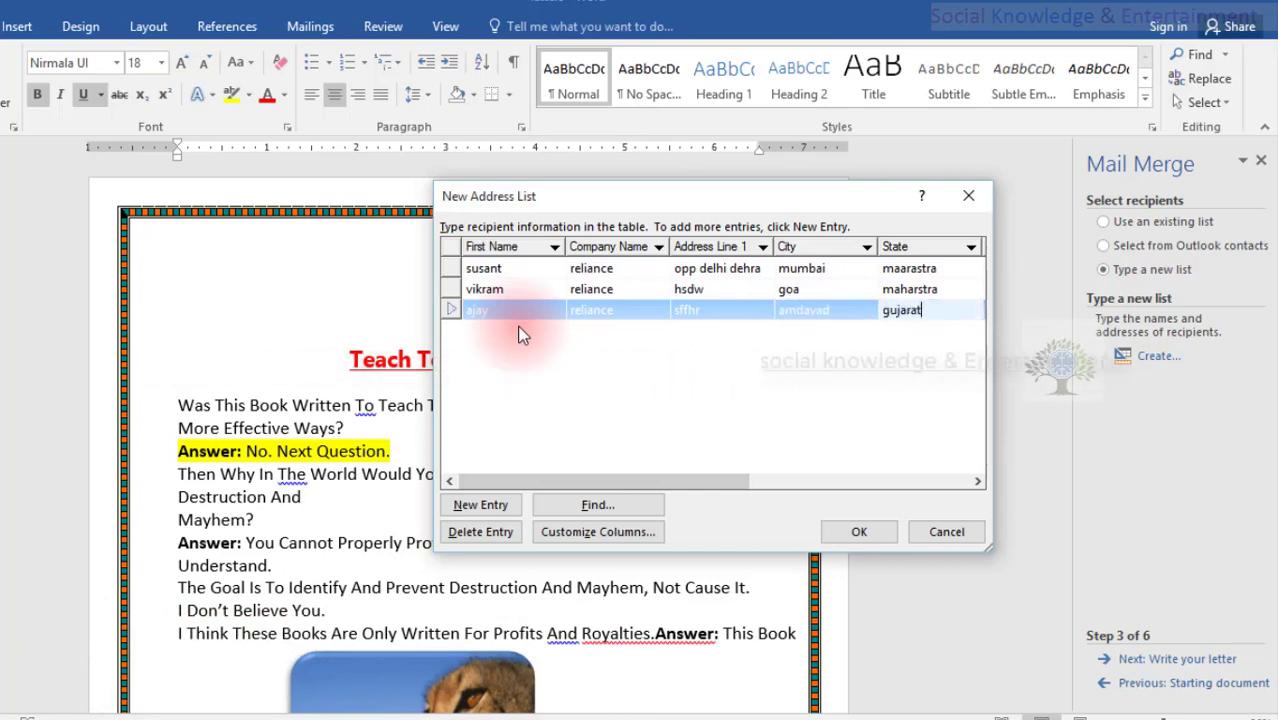
pyautogui.press('Tab')
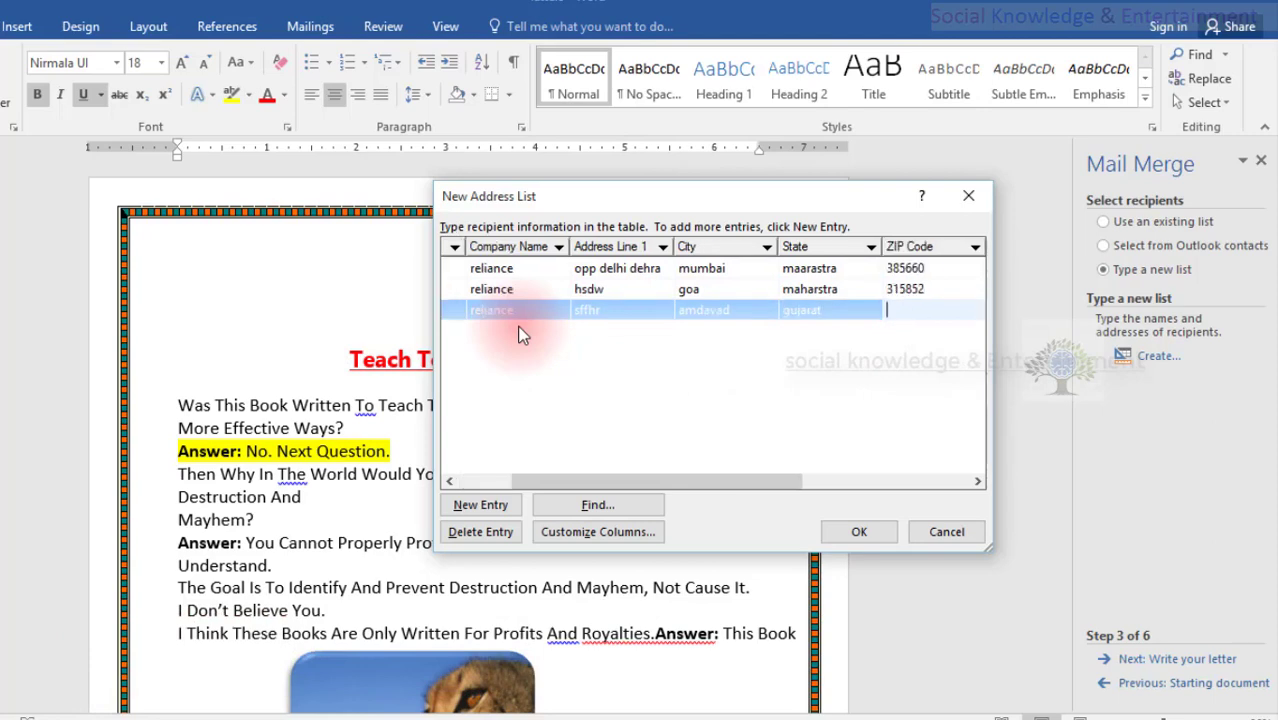
pyautogui.write('386')
pyautogui.write('524')
pyautogui.press('Tab')
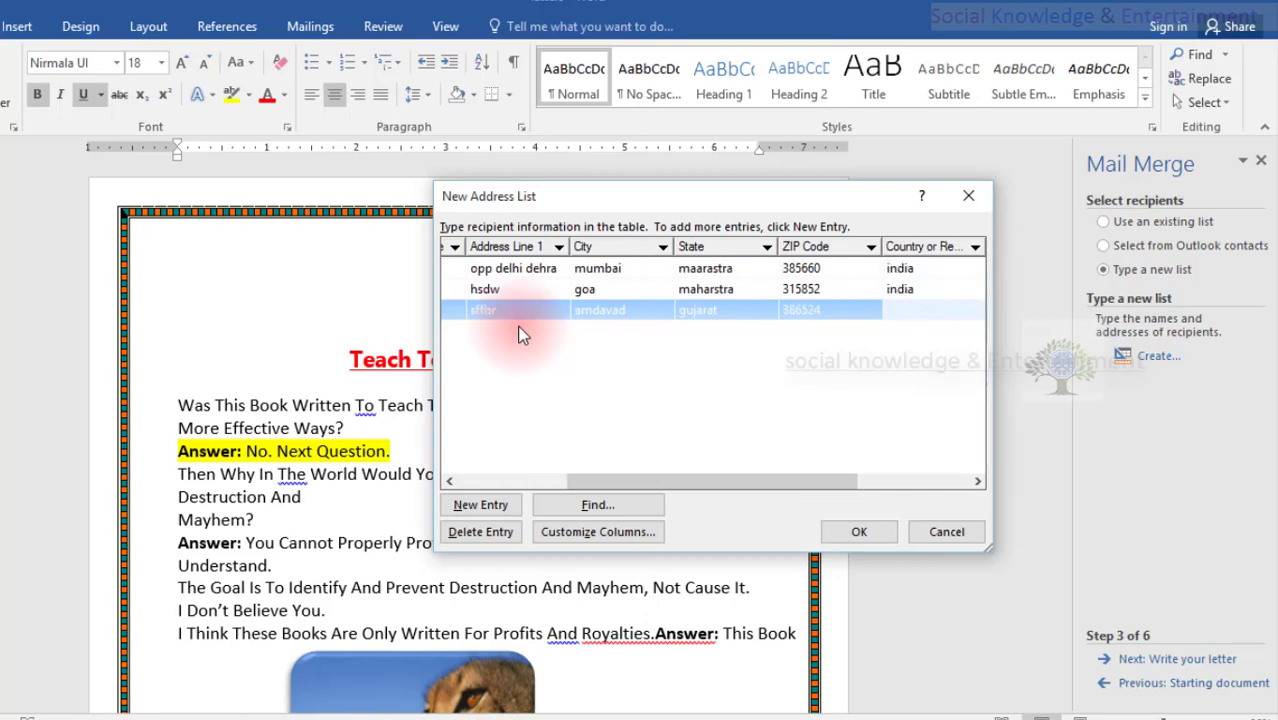
pyautogui.write('ind')
pyautogui.write('ia')
pyautogui.press('Tab')
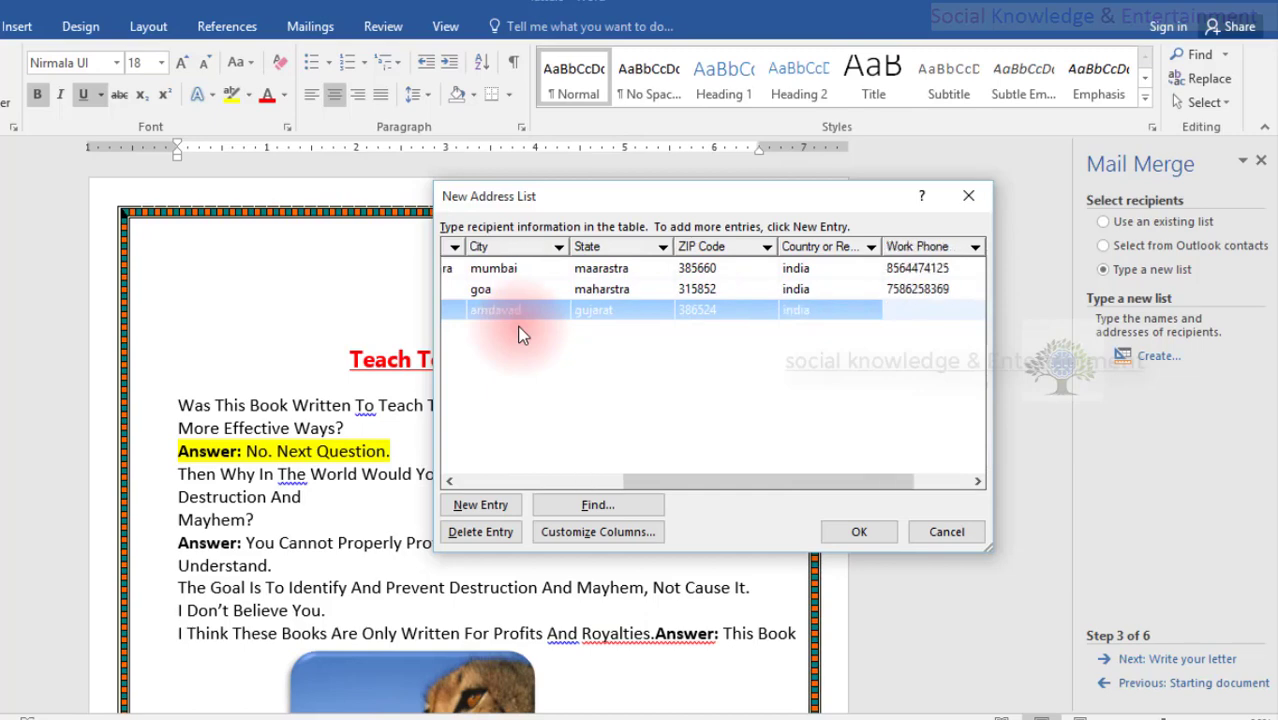
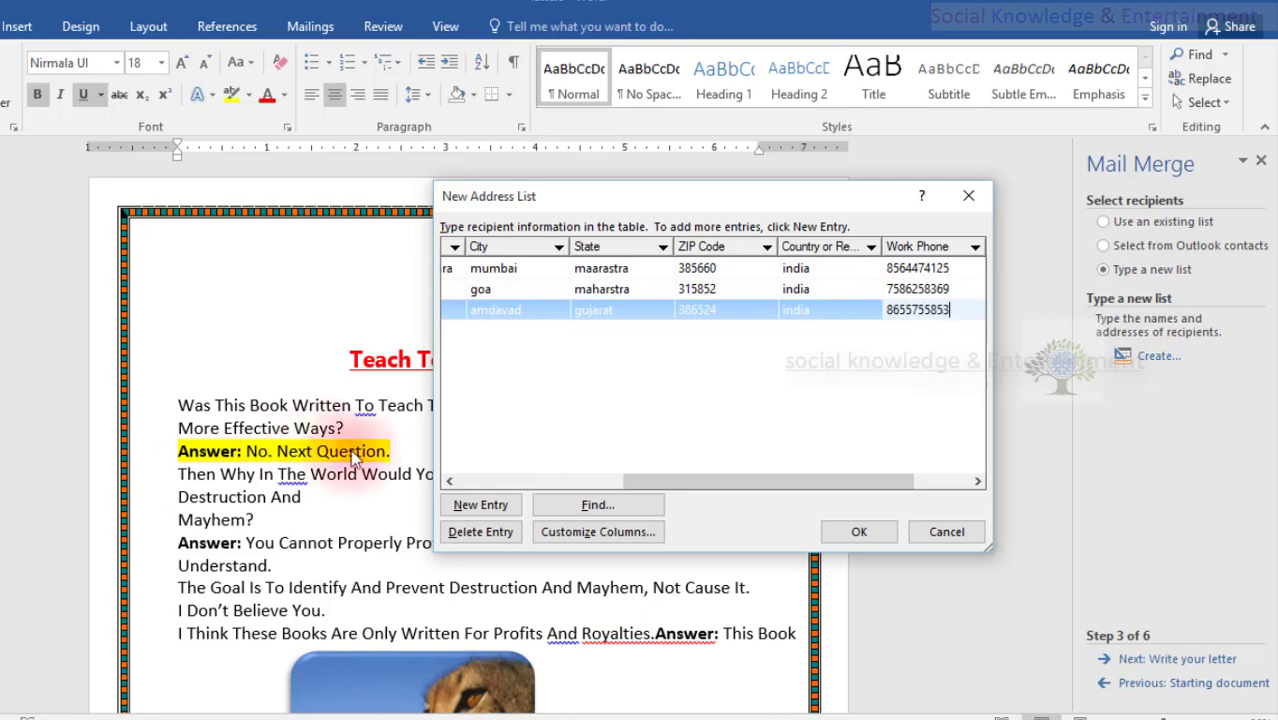
# Add a fourth recipient with a first name, company 'reliance' and street address.
pyautogui.click(460, 505)
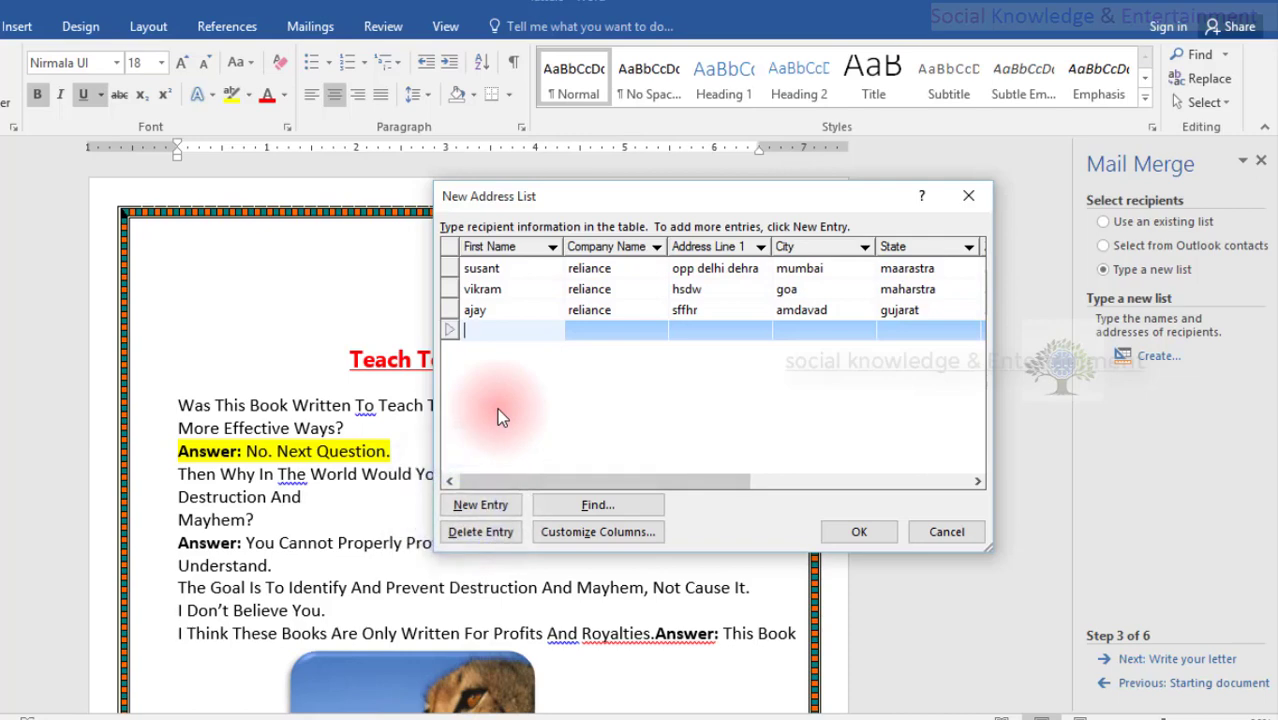
pyautogui.write('h')
pyautogui.write('ars')
pyautogui.write('h')
pyautogui.press('Tab')
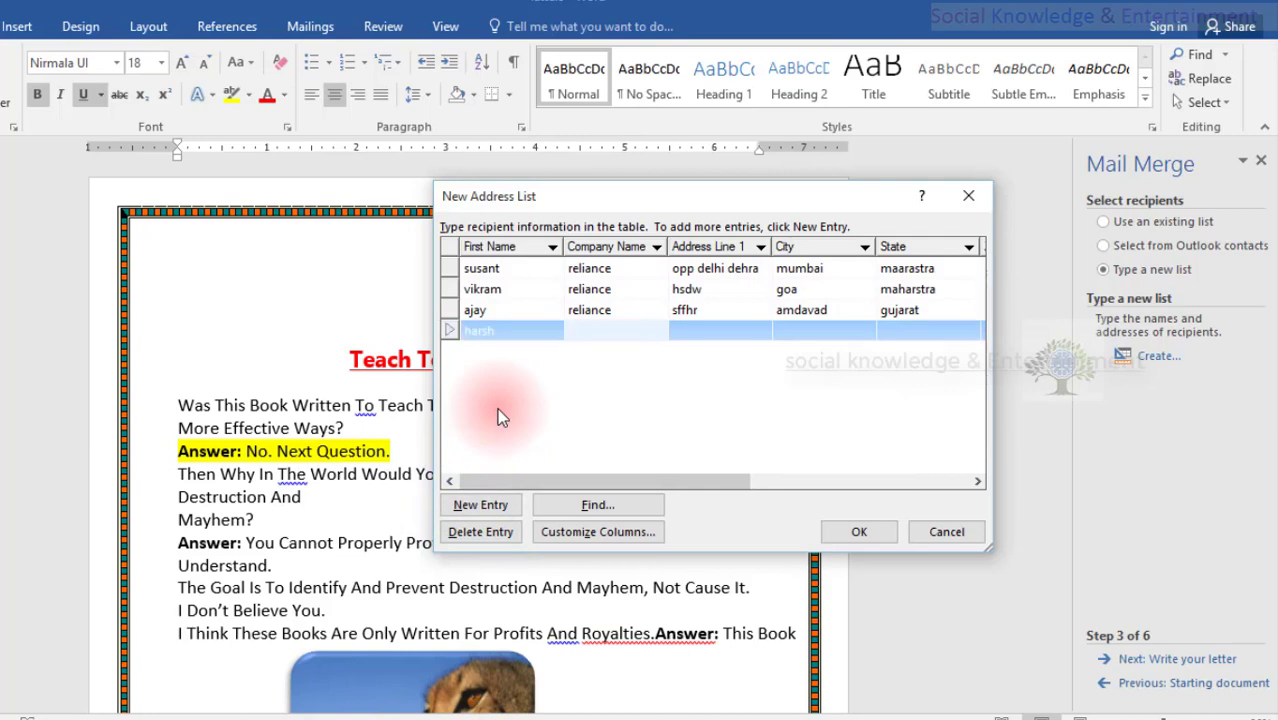
pyautogui.write('relian')
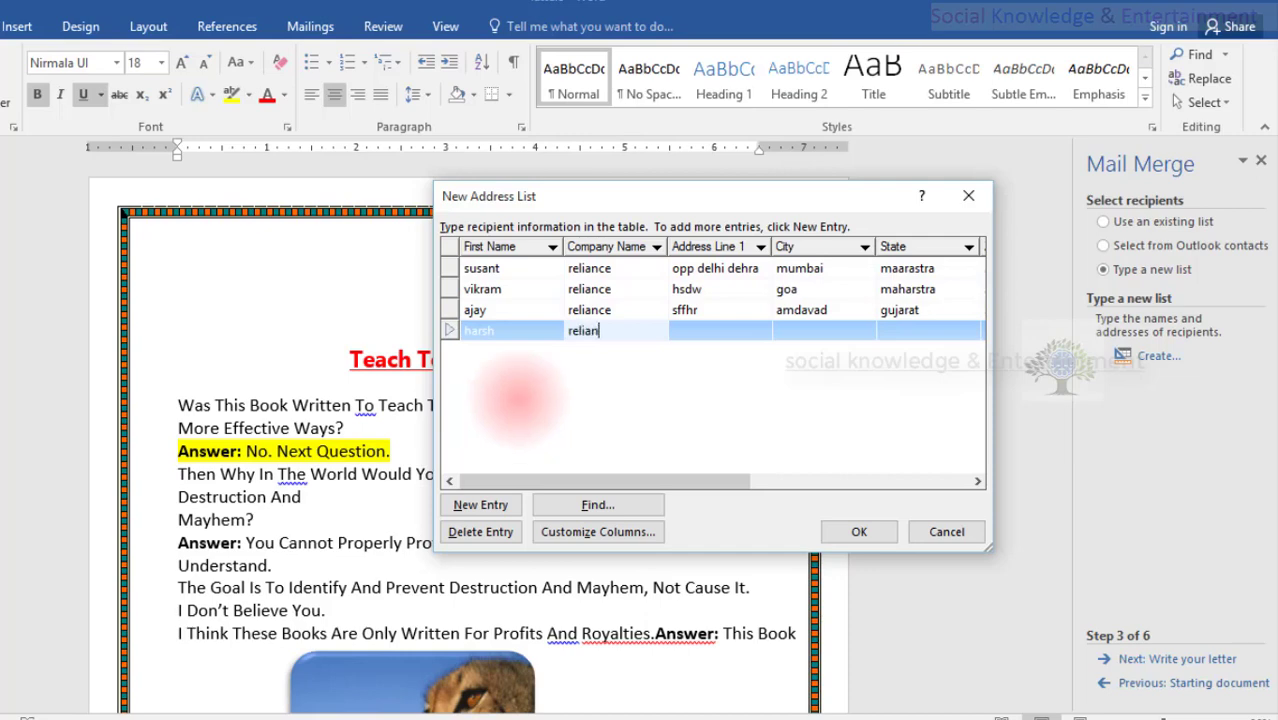
pyautogui.write('ce')
pyautogui.press('Tab')
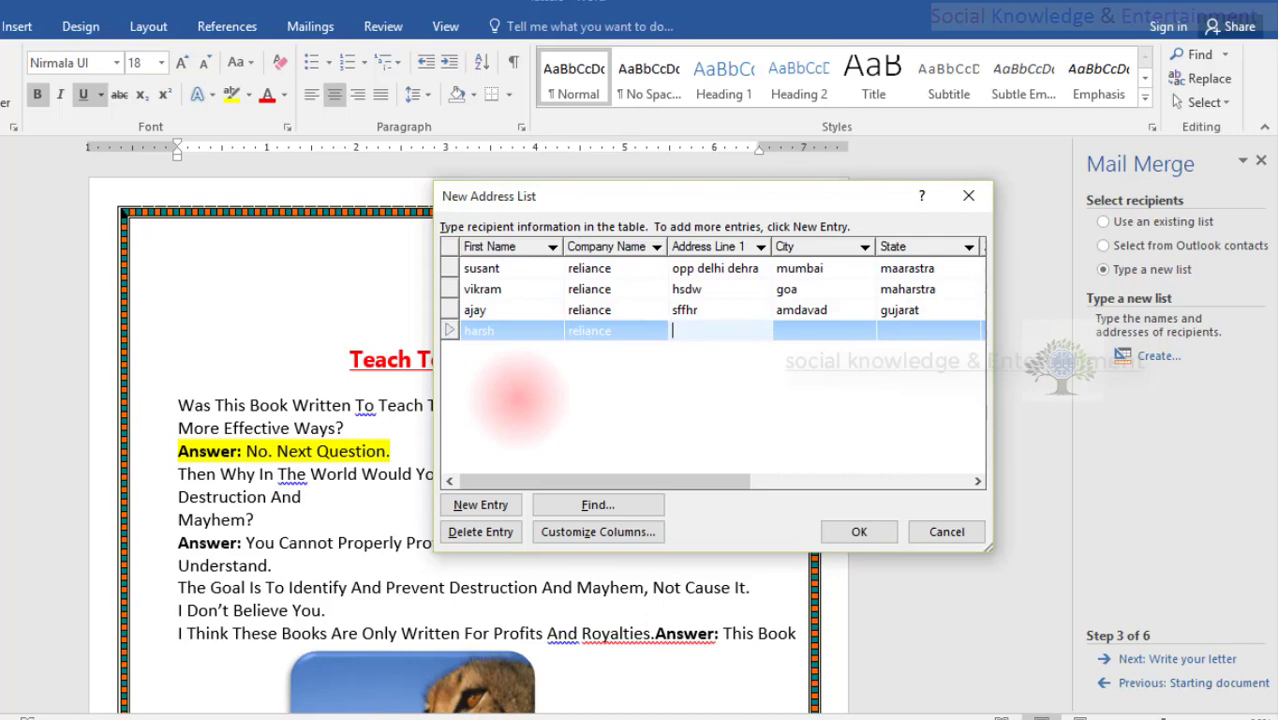
pyautogui.write('harres')
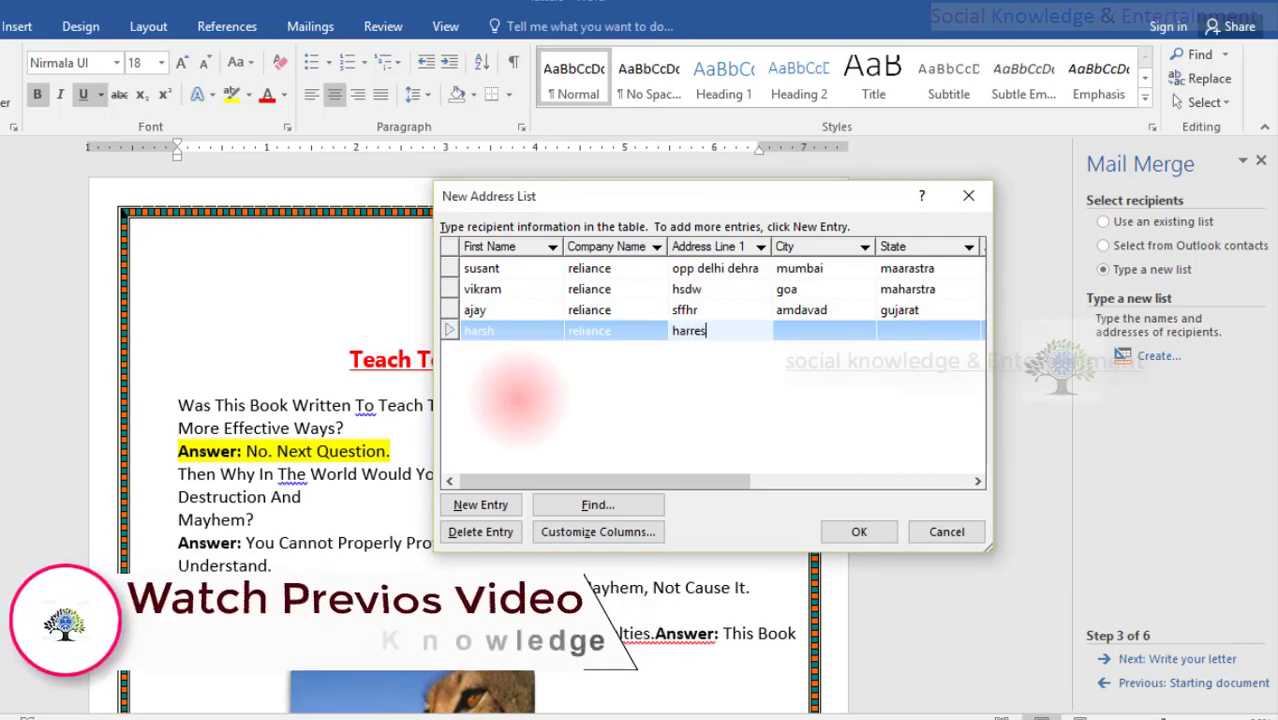
# Complete the fourth recipient's city, ZIP code, country and work phone.
pyautogui.press('Tab')
pyautogui.write('guja')
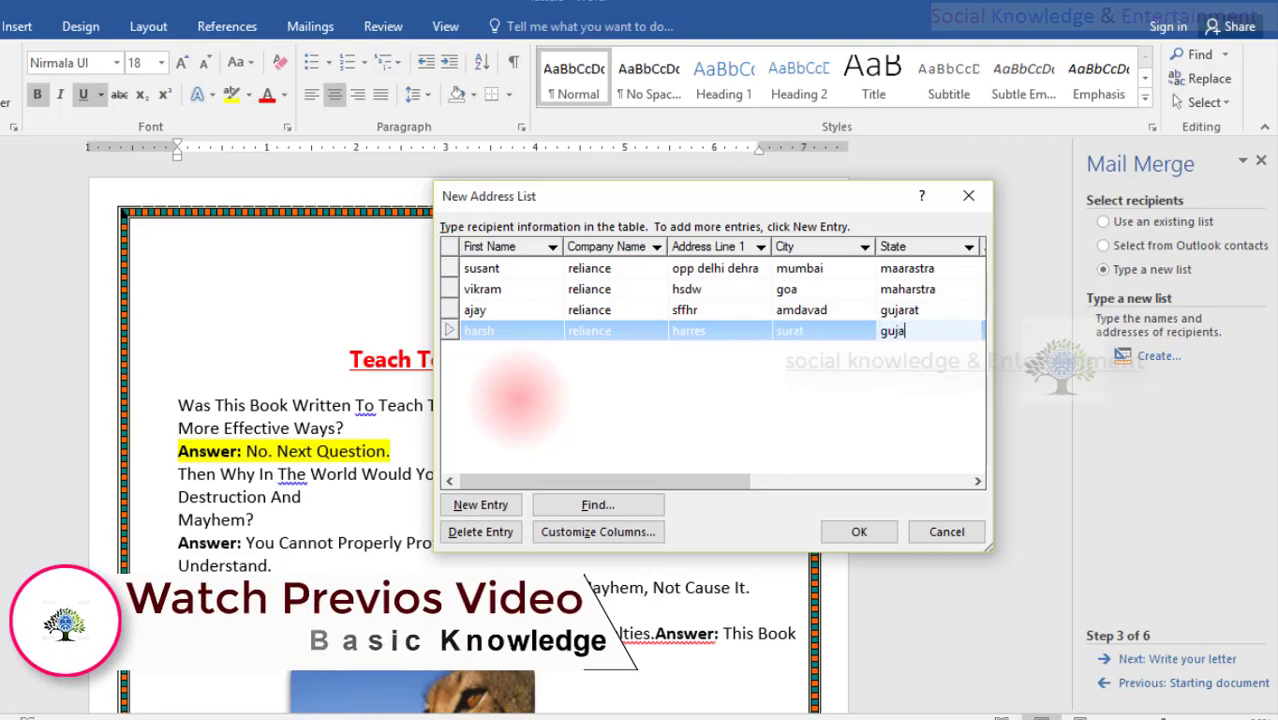
pyautogui.write('rat')
pyautogui.press('Tab')
pyautogui.write('375869')
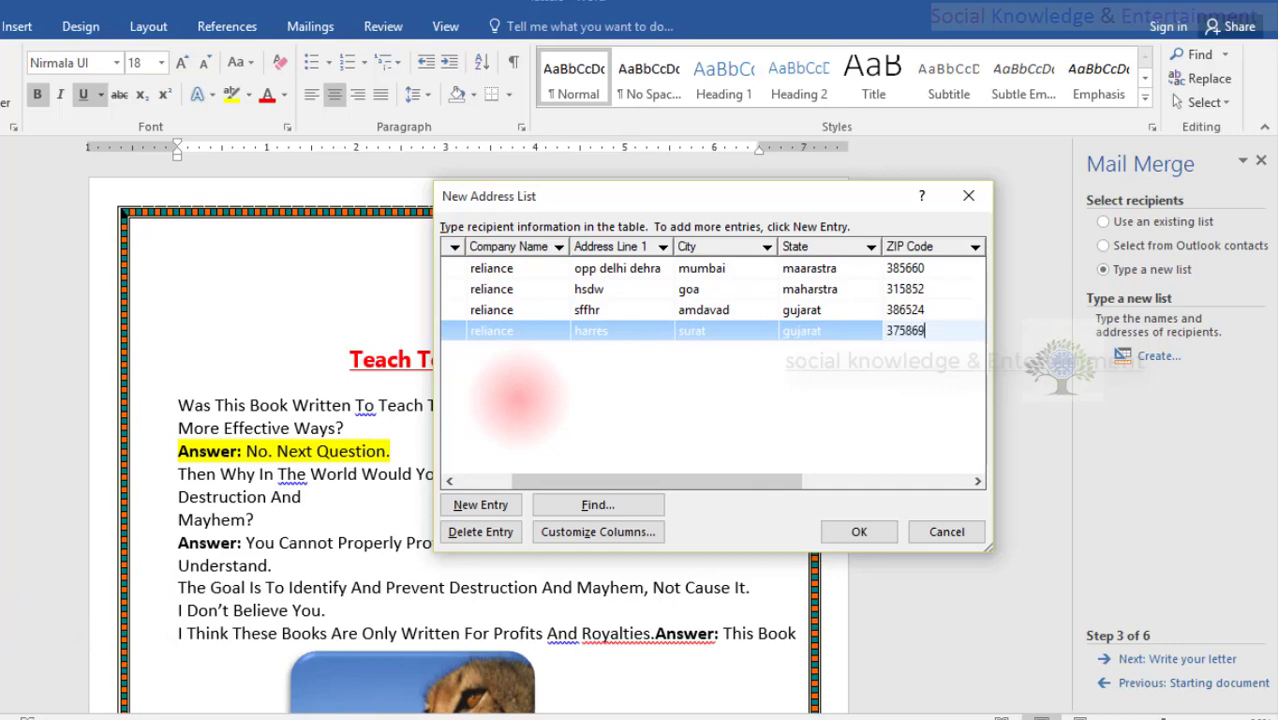
pyautogui.press('Tab')
pyautogui.write('india')
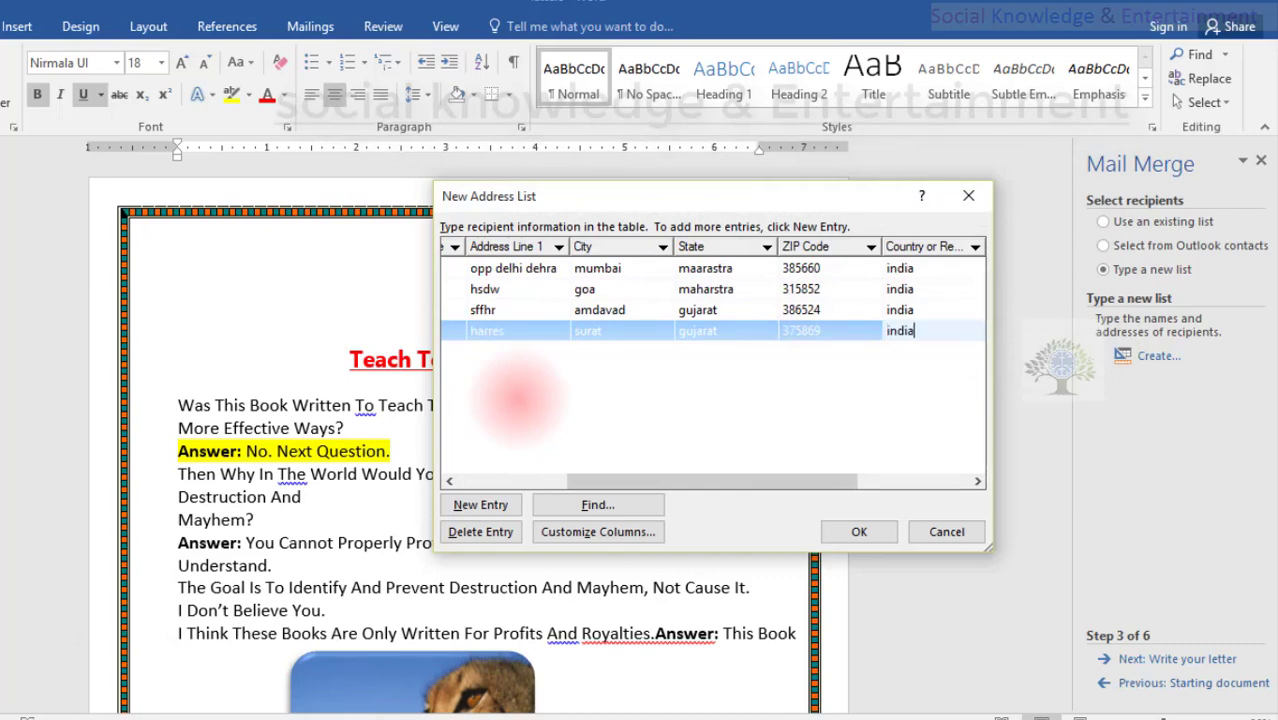
pyautogui.press('Tab')
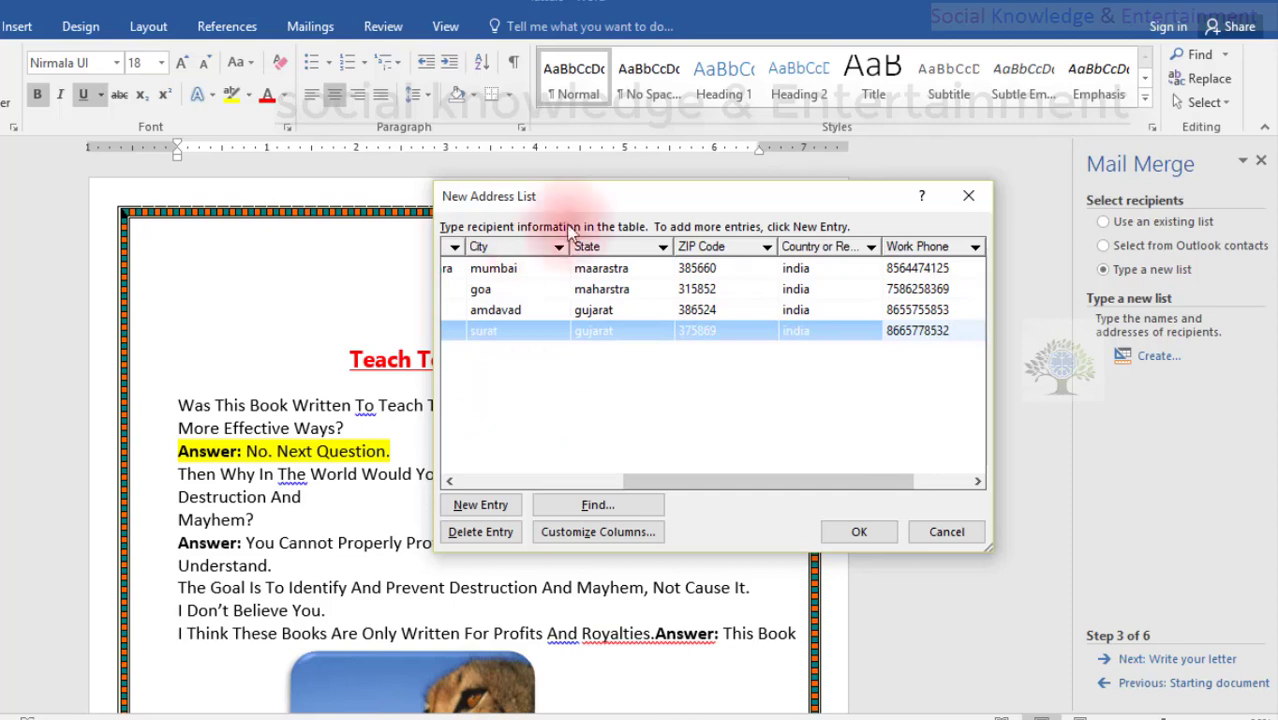
pyautogui.click(672, 318)
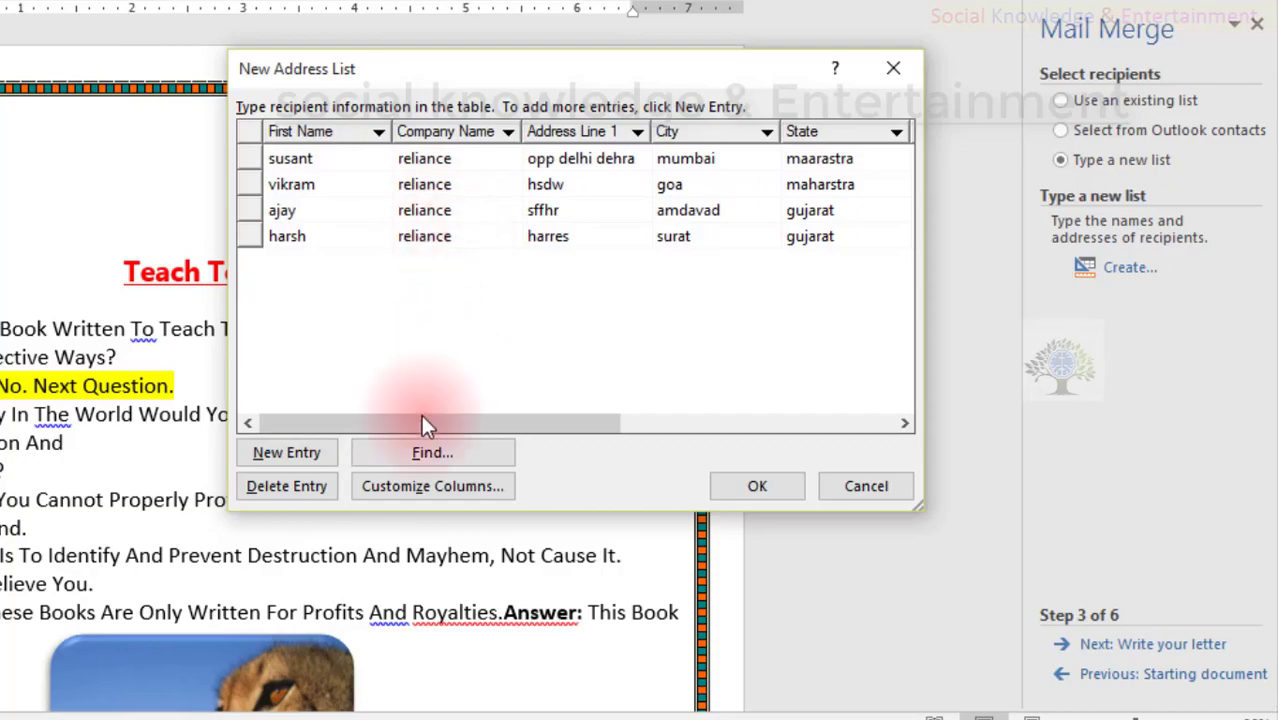
pyautogui.moveTo(416, 421); pyautogui.dragTo(716, 410)
# Save the address list on the Desktop as 'employe detail list contact'.
pyautogui.click(791, 505)
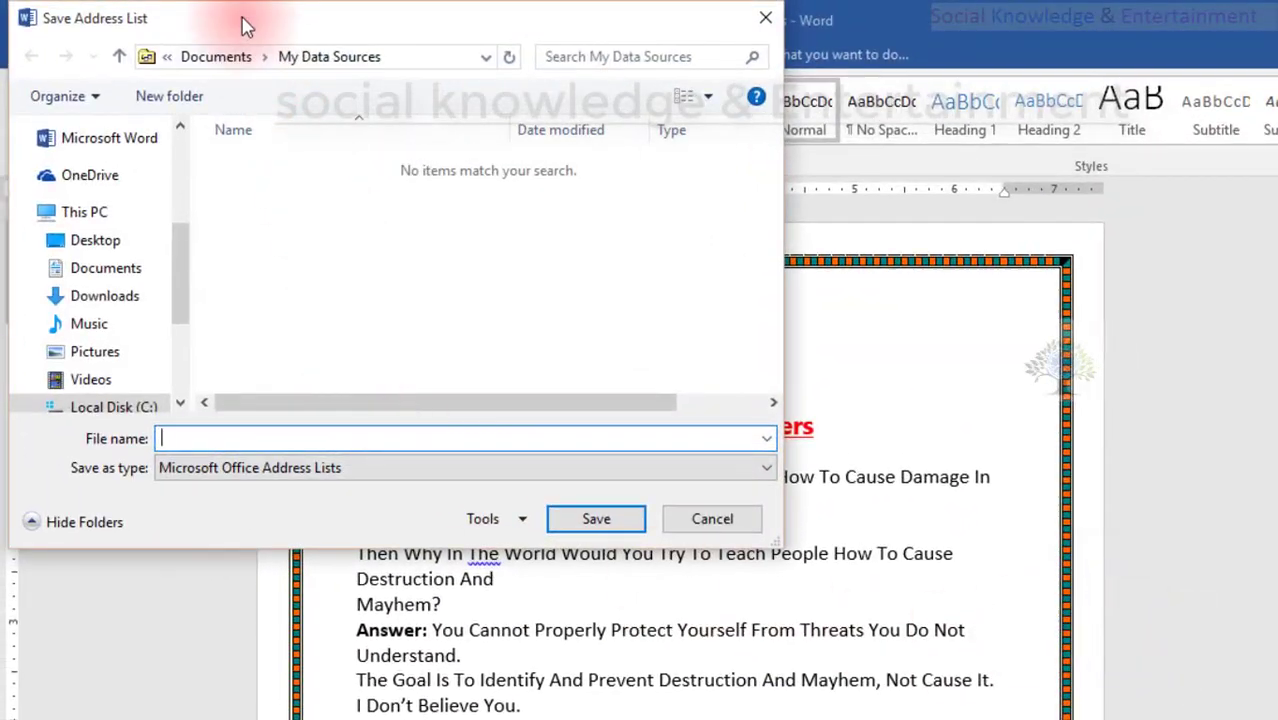
pyautogui.moveTo(243, 23); pyautogui.dragTo(688, 54)
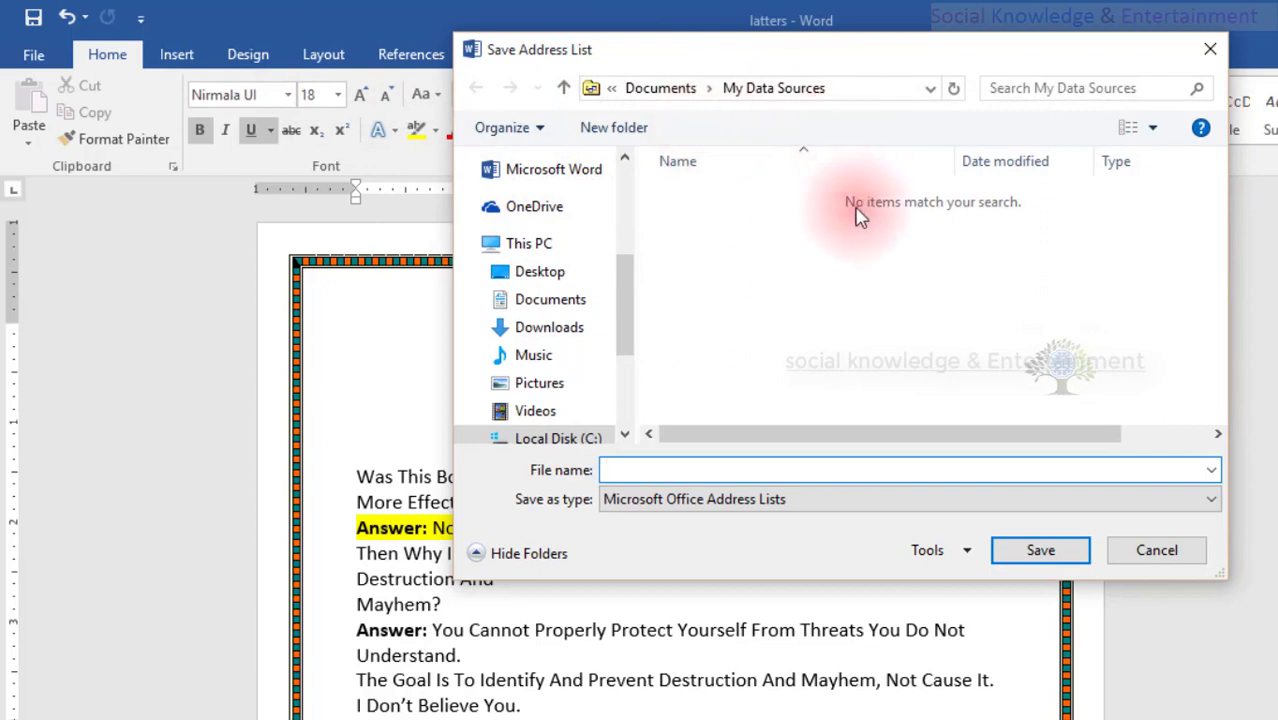
pyautogui.click(535, 273)
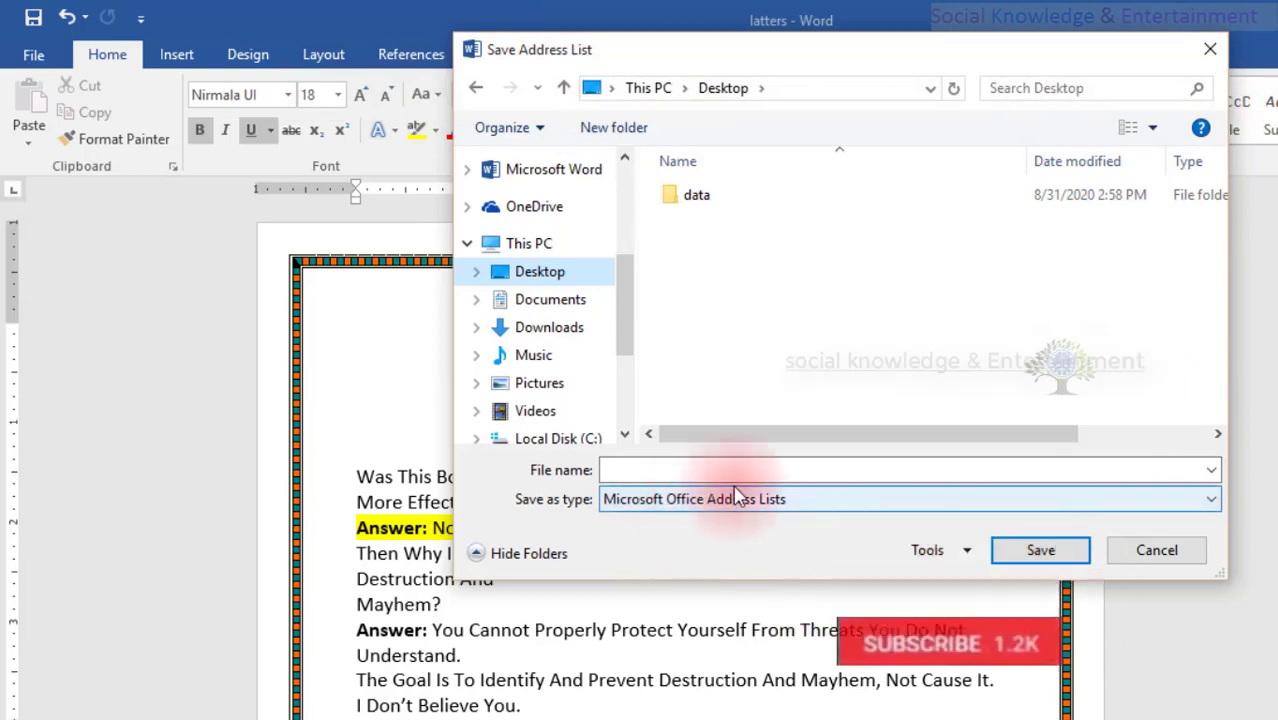
pyautogui.rightClick(600, 298)
pyautogui.click(932, 230)
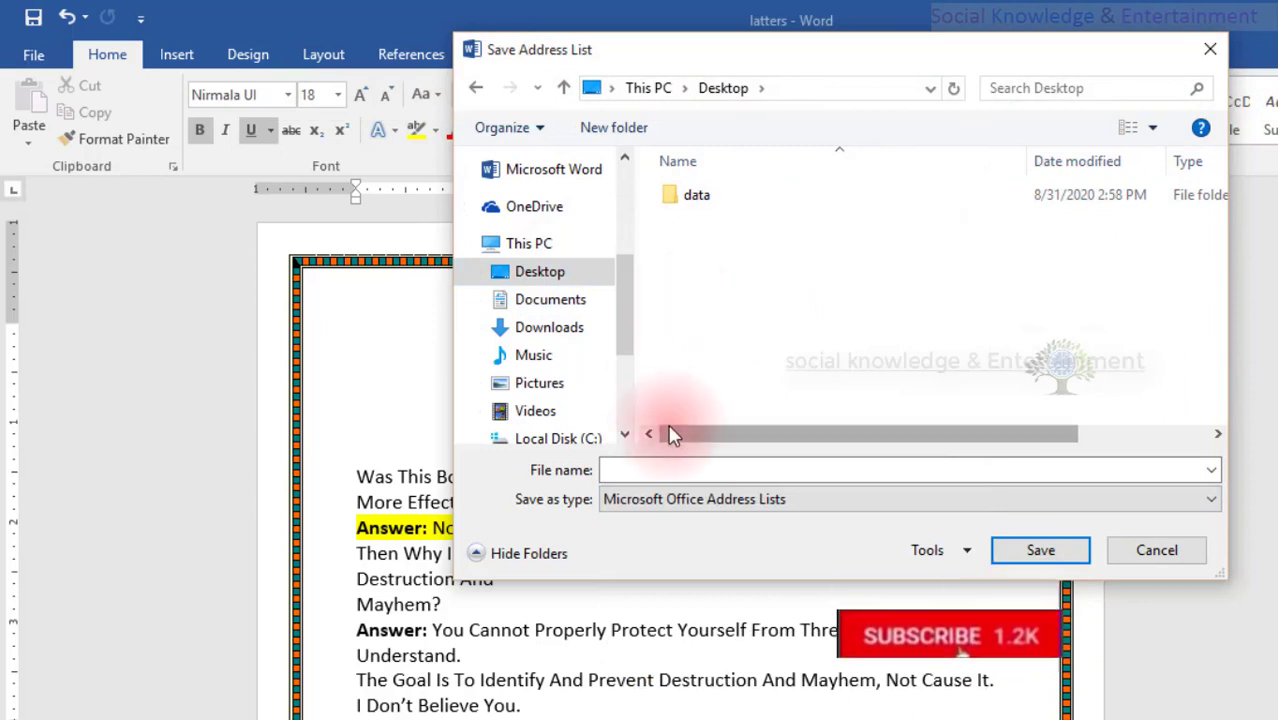
pyautogui.click(668, 476)
pyautogui.write('e')
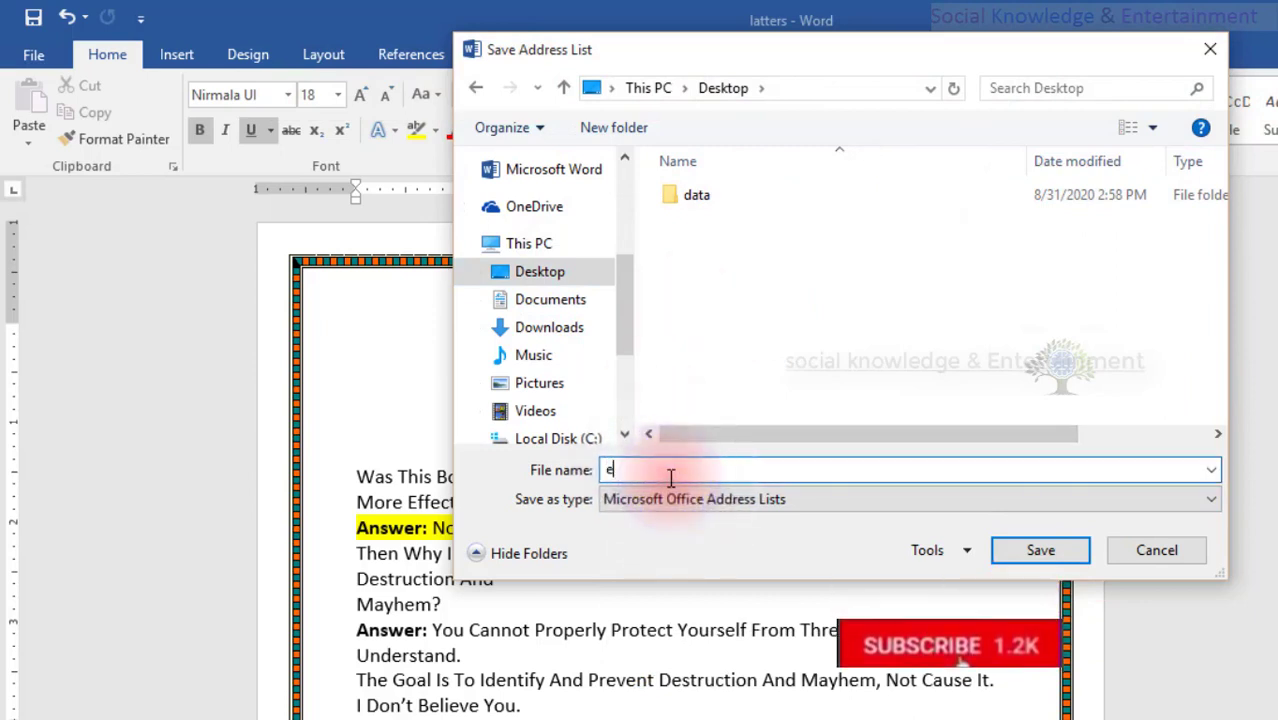
pyautogui.write('mpl')
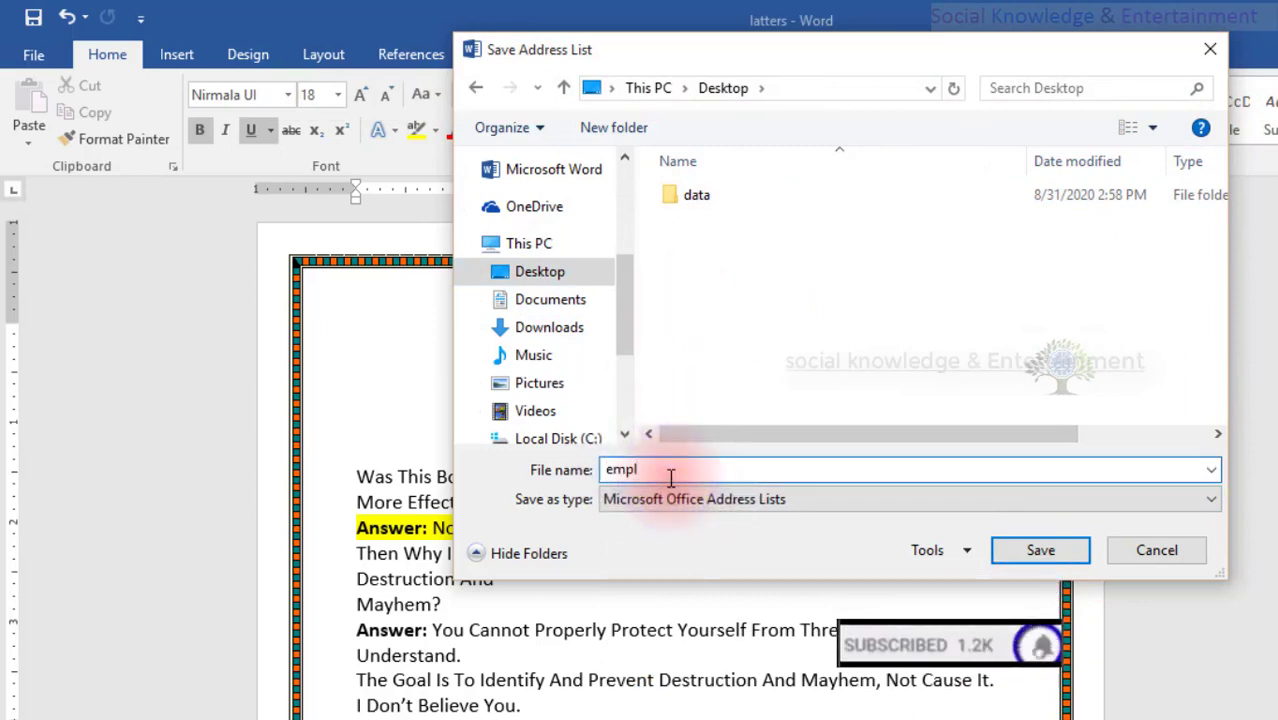
pyautogui.write('oy')
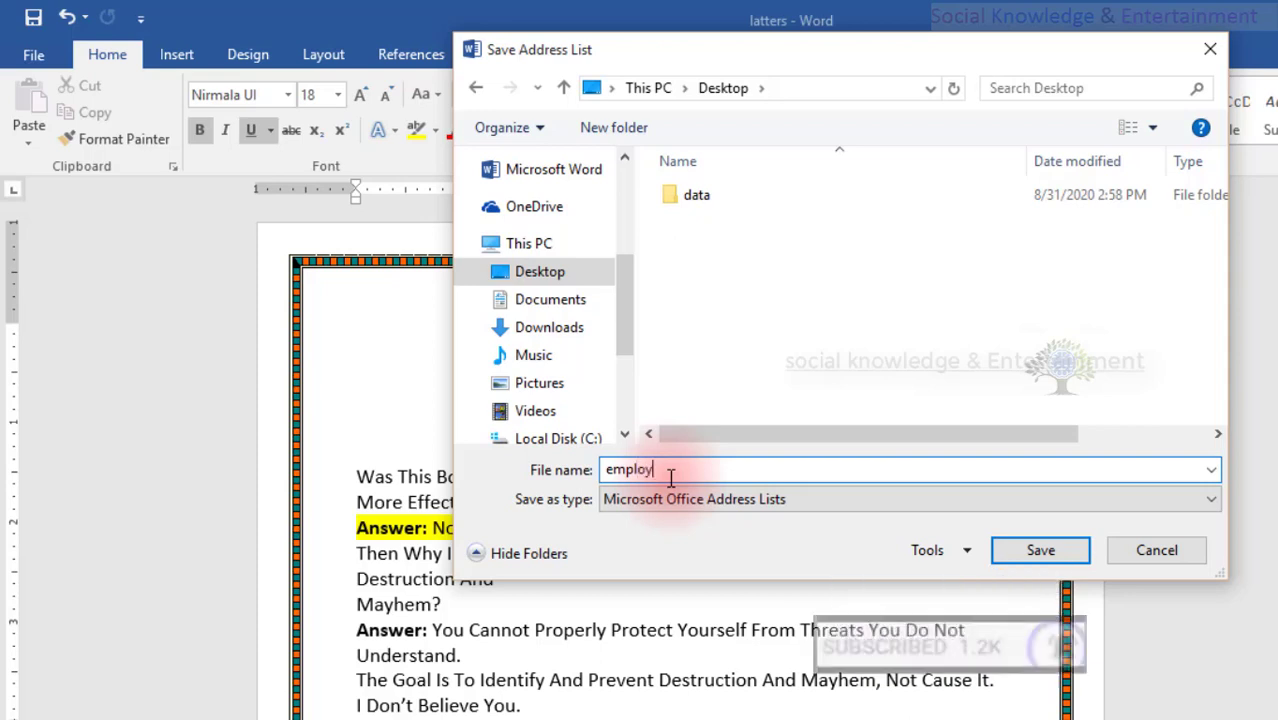
pyautogui.write('e')
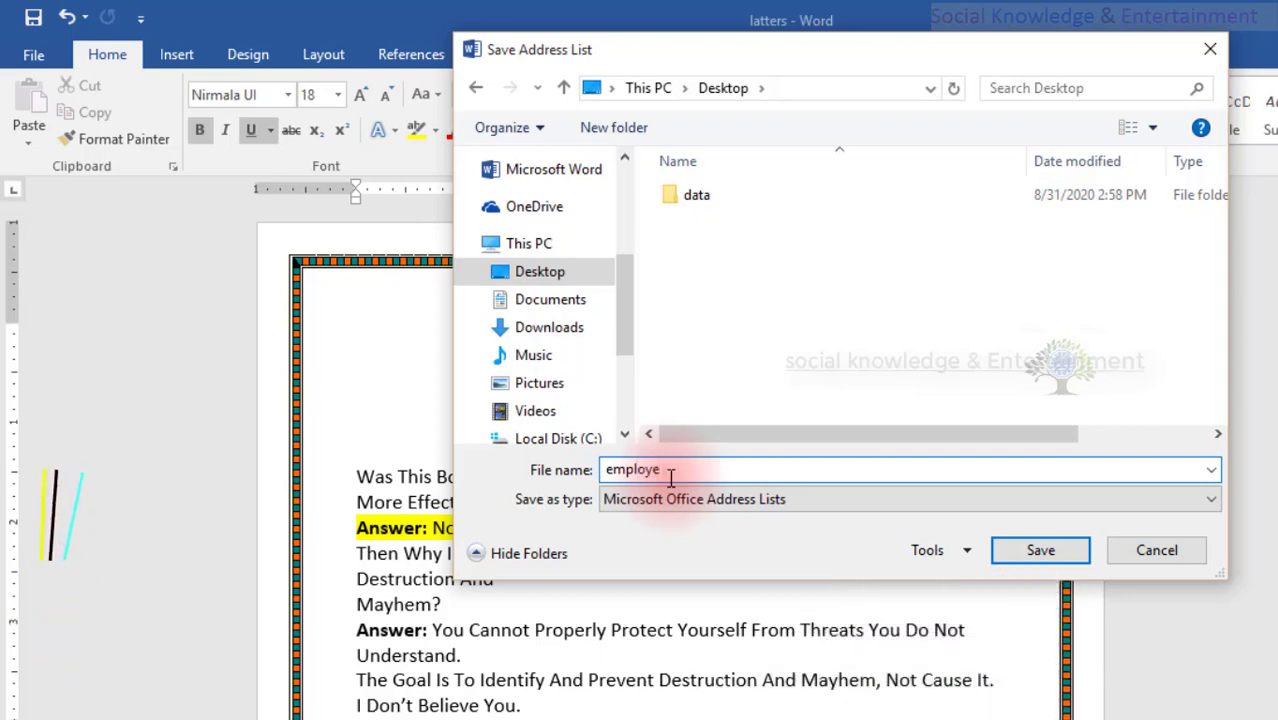
pyautogui.write('etail list ci')
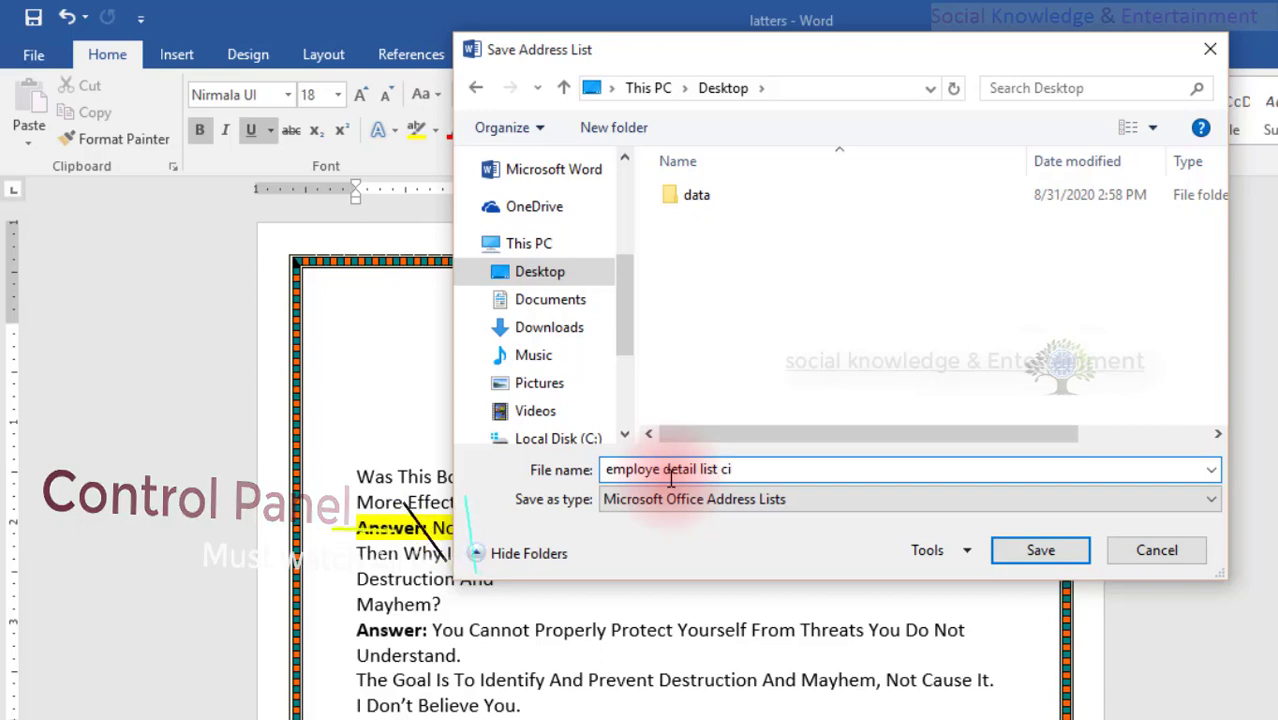
pyautogui.press('BackSpace')
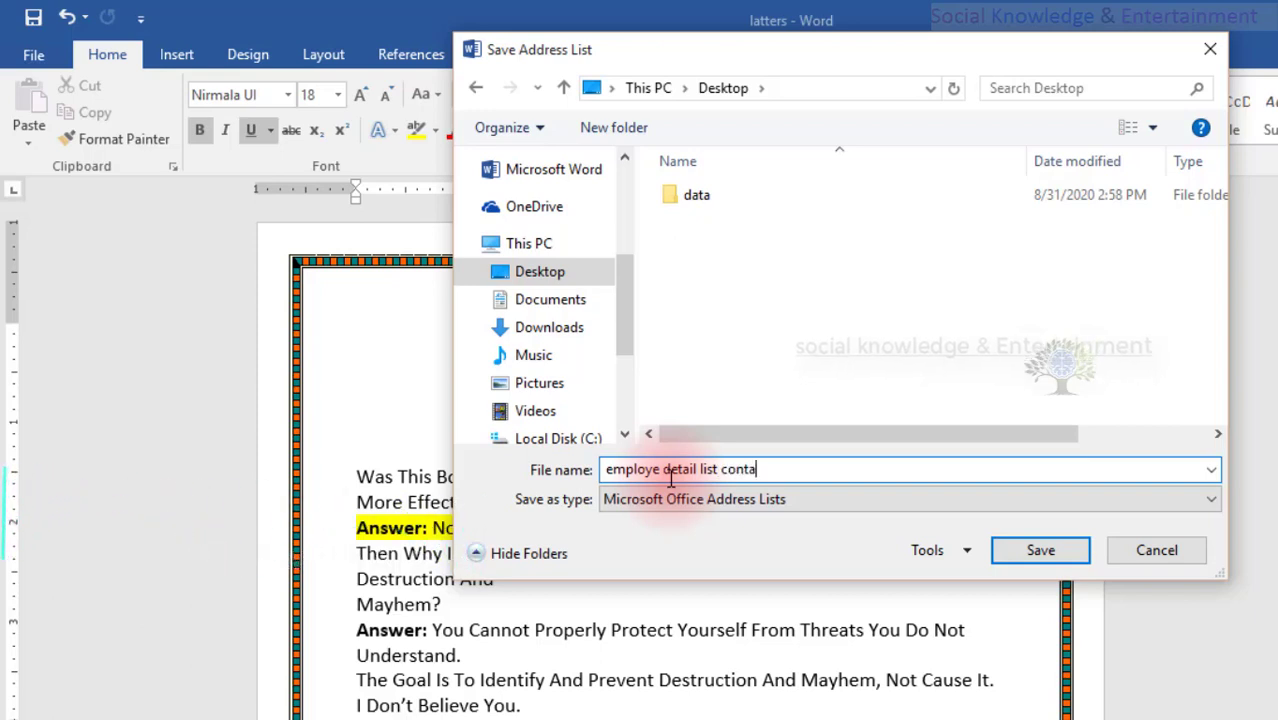
pyautogui.write('ct')
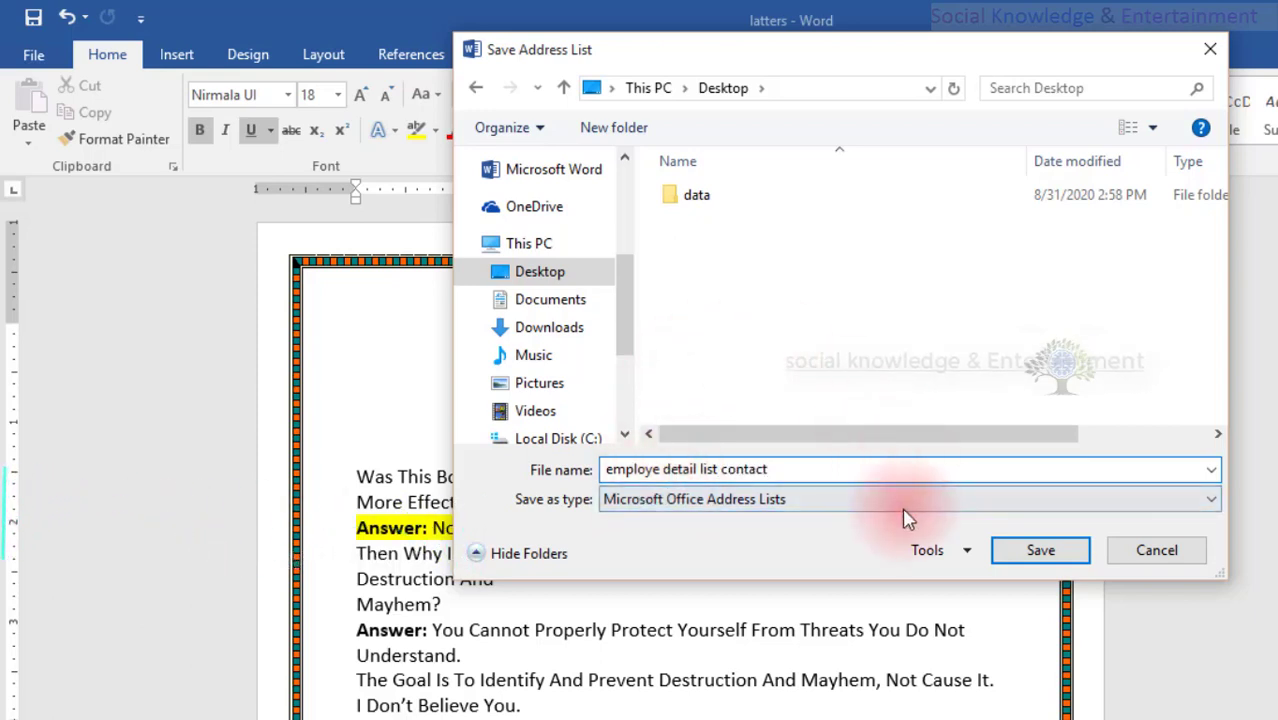
pyautogui.click(1015, 549)
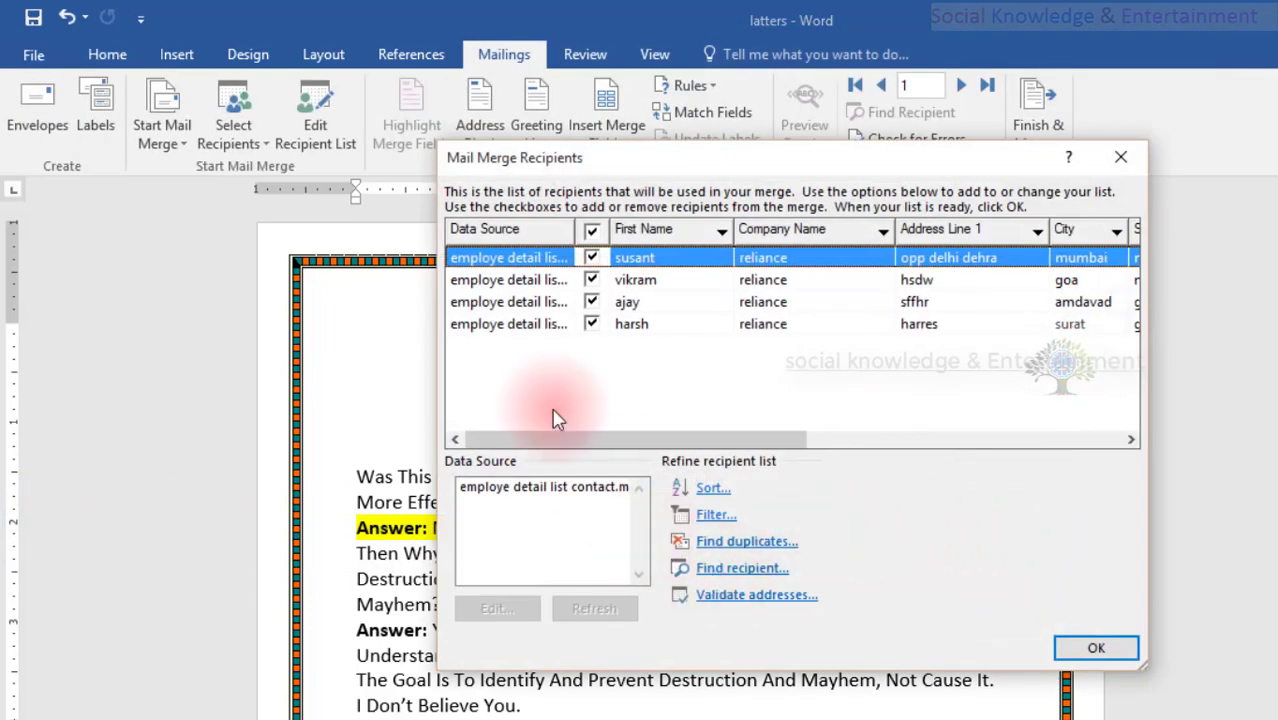
# Keep all four recipients checked in Mail Merge Recipients and close the list.
pyautogui.moveTo(580, 158); pyautogui.dragTo(624, 165)
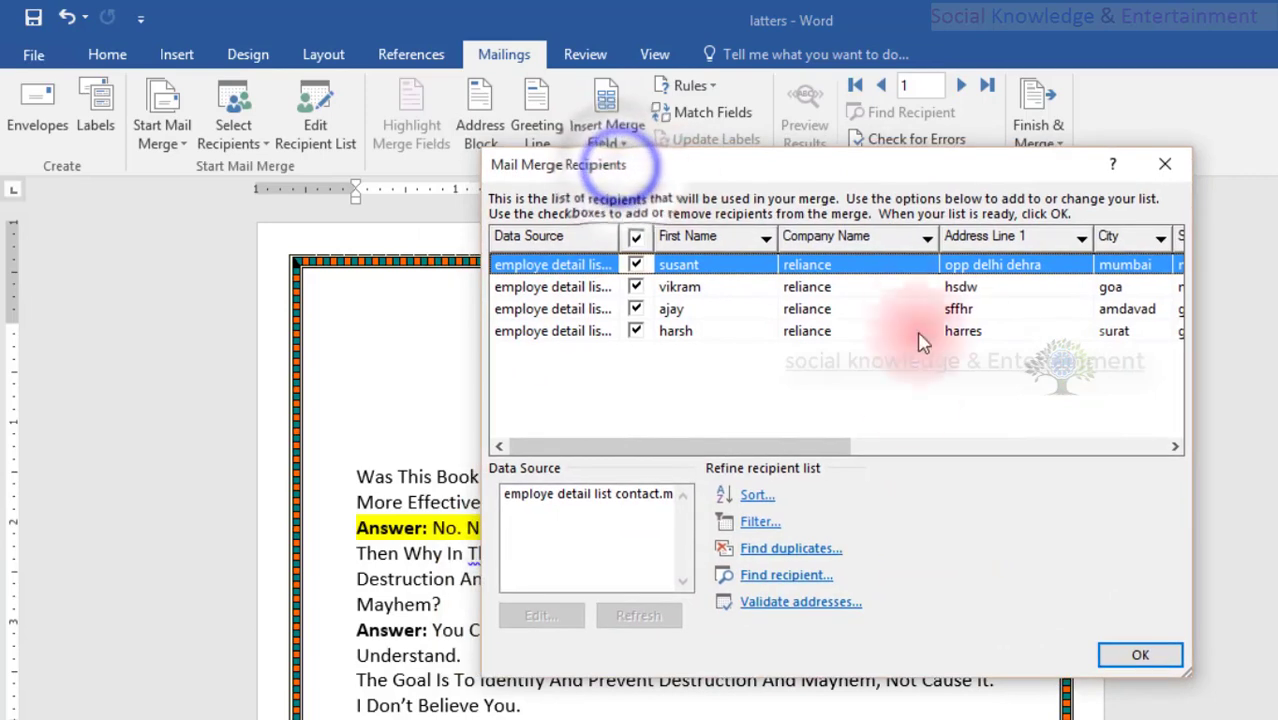
pyautogui.click(1117, 660)
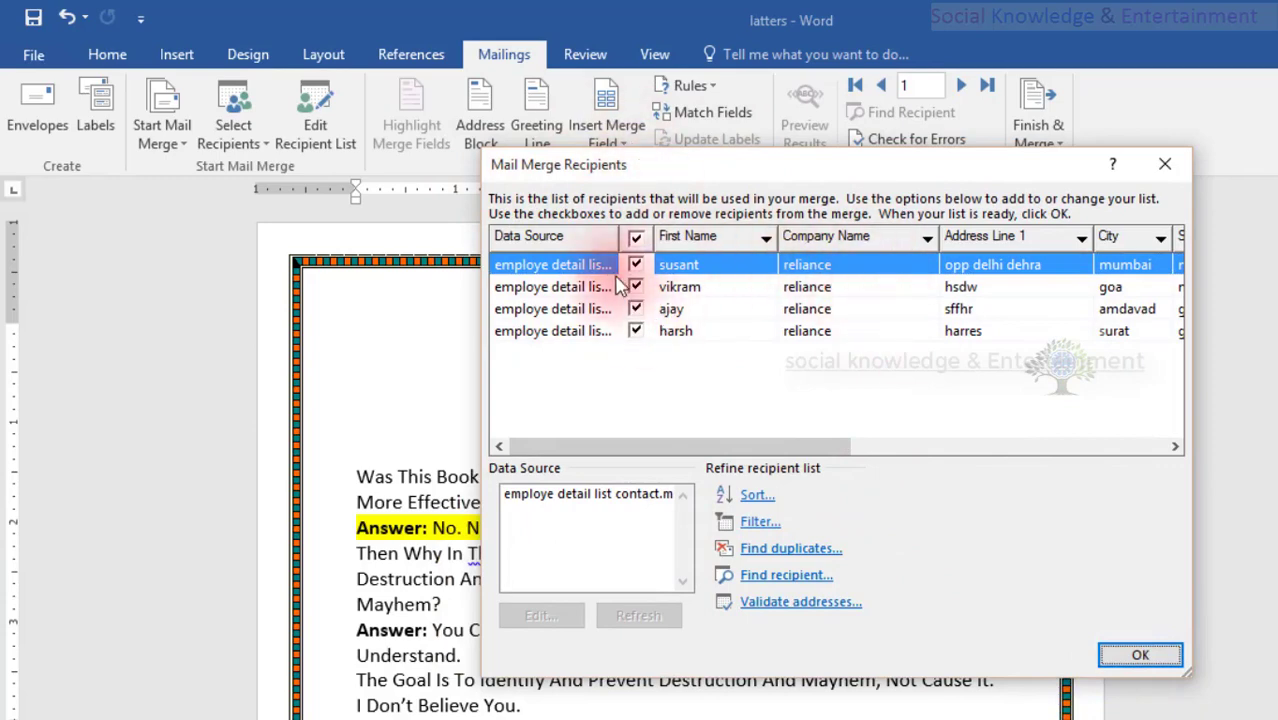
pyautogui.moveTo(695, 442); pyautogui.dragTo(1013, 440)
pyautogui.moveTo(870, 443); pyautogui.dragTo(650, 450)
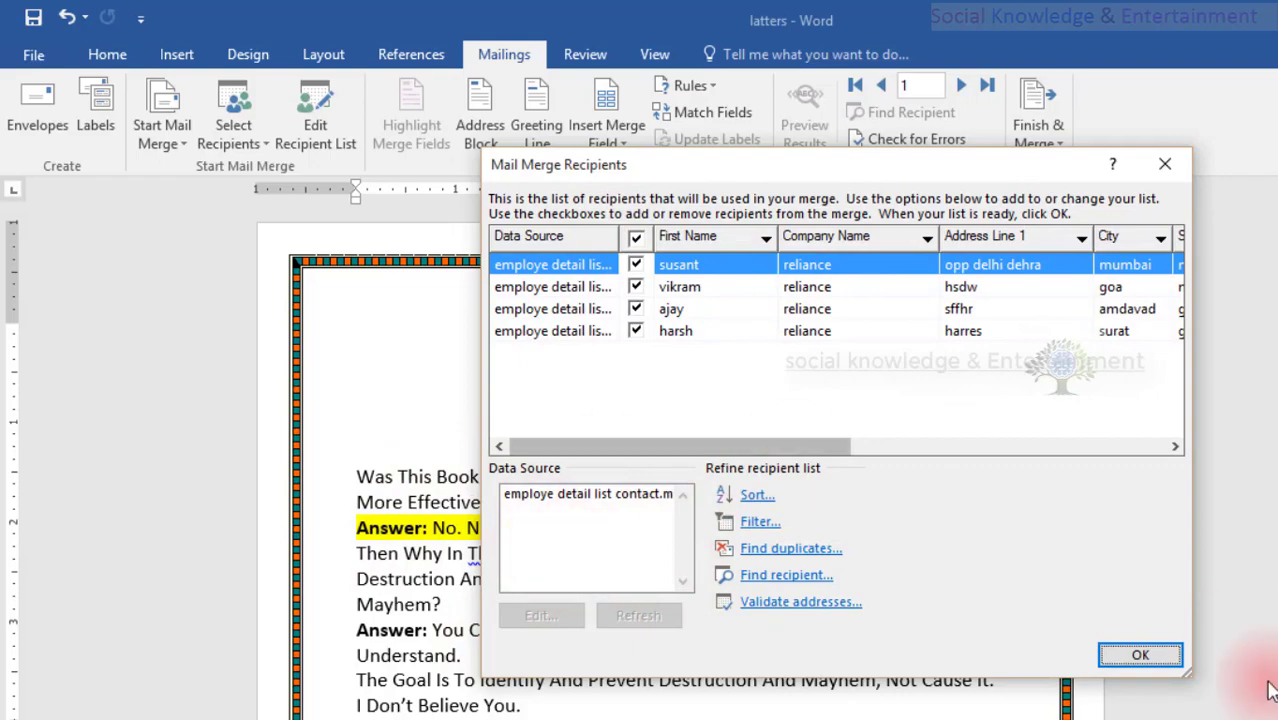
pyautogui.click(1140, 655)
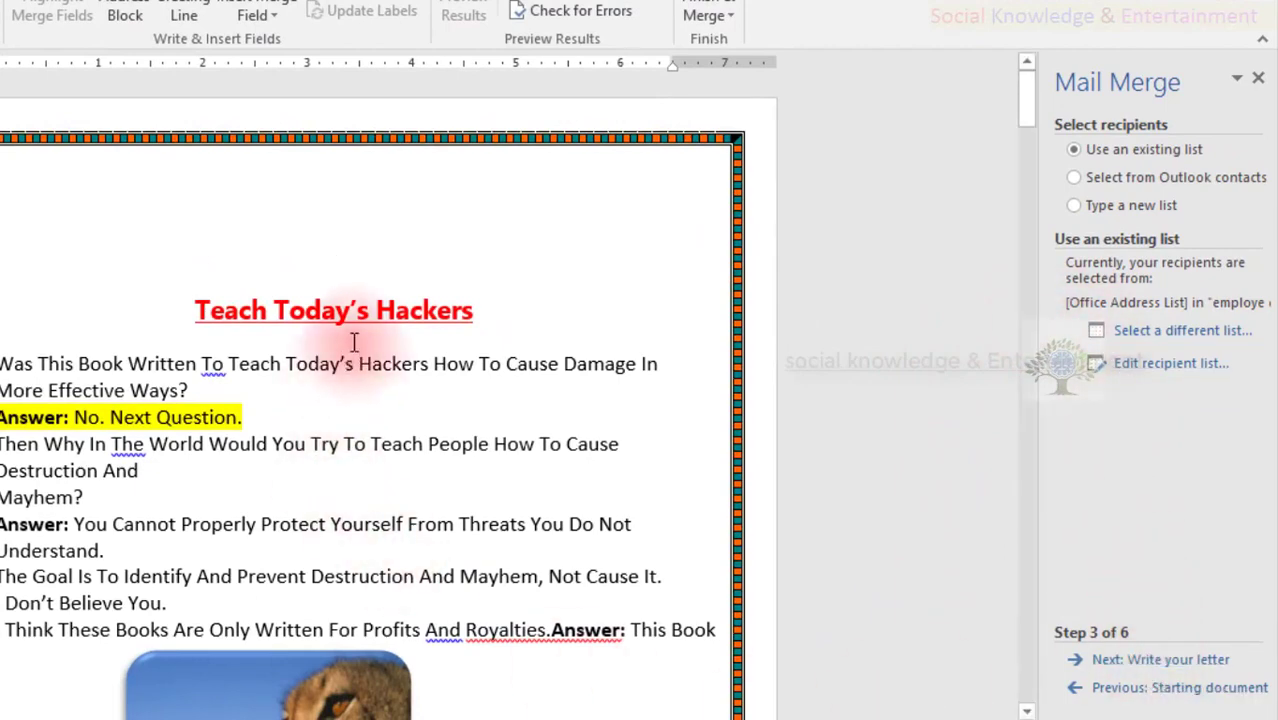
# Place the insertion point above the heading and bring the wizard to step 4 of 6.
pyautogui.click(324, 184)
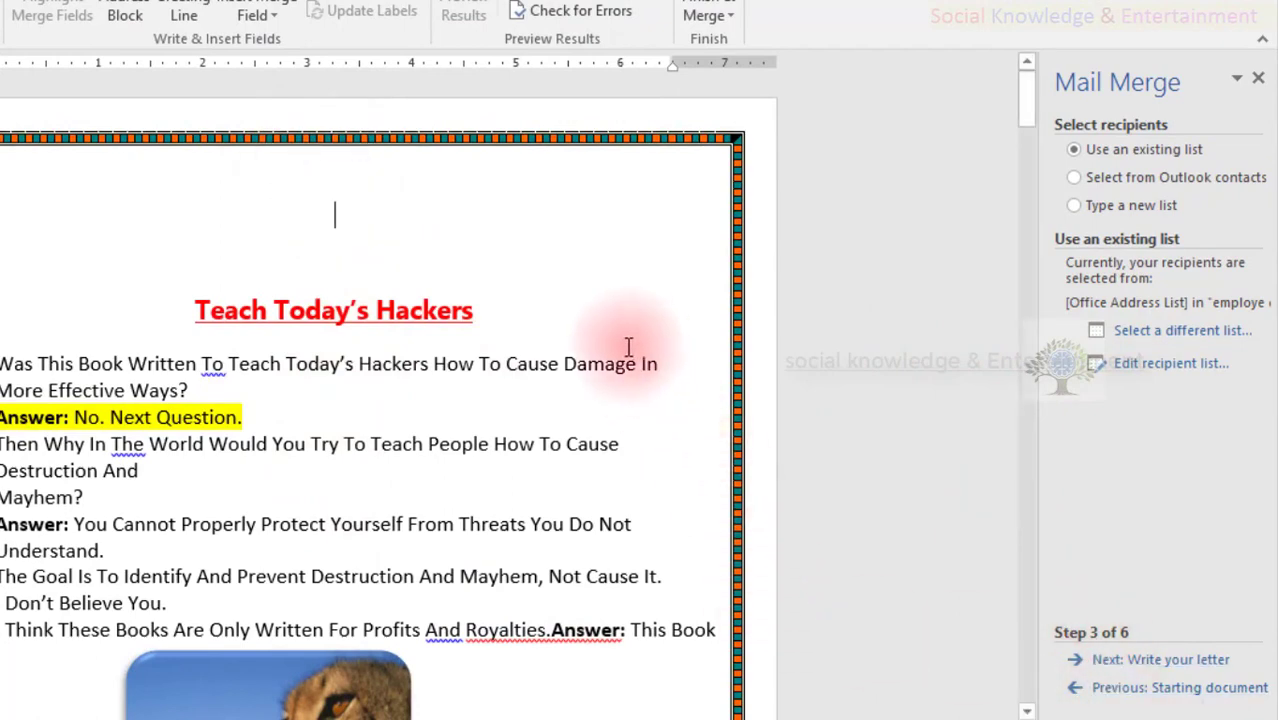
pyautogui.click(1125, 662)
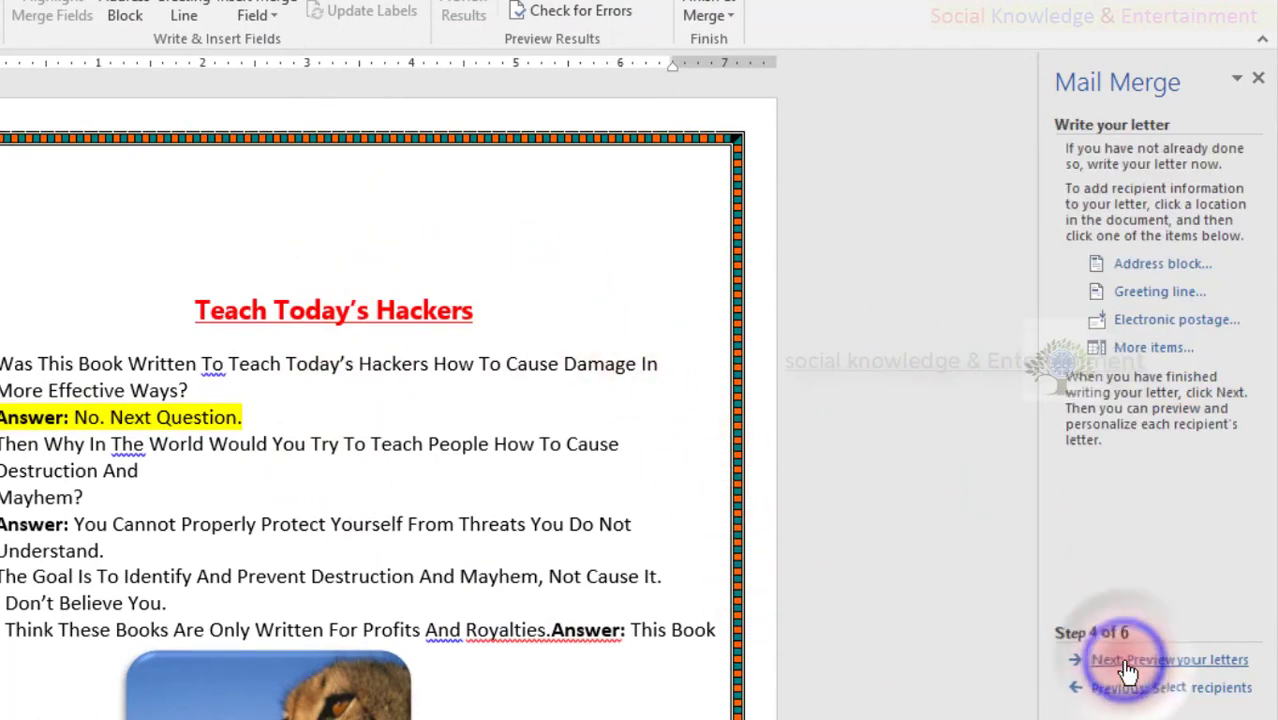
pyautogui.click(1222, 650)
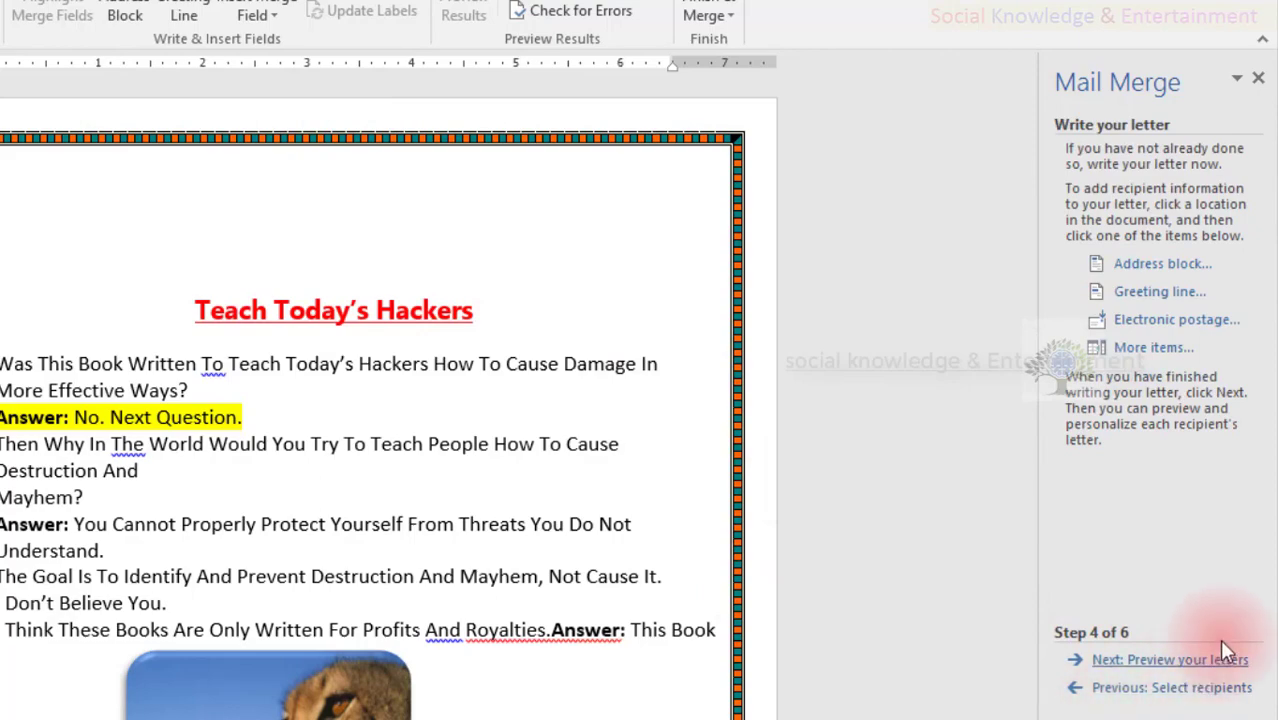
pyautogui.click(1118, 660)
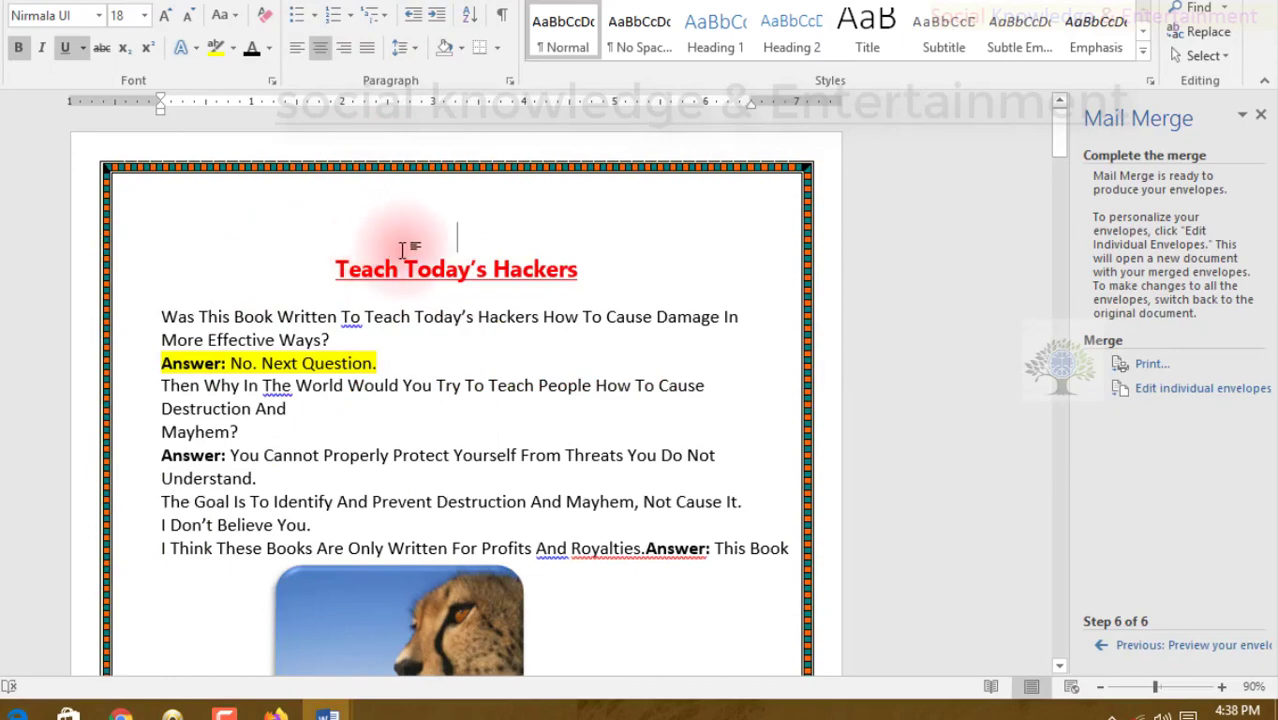
pyautogui.click(1104, 645)
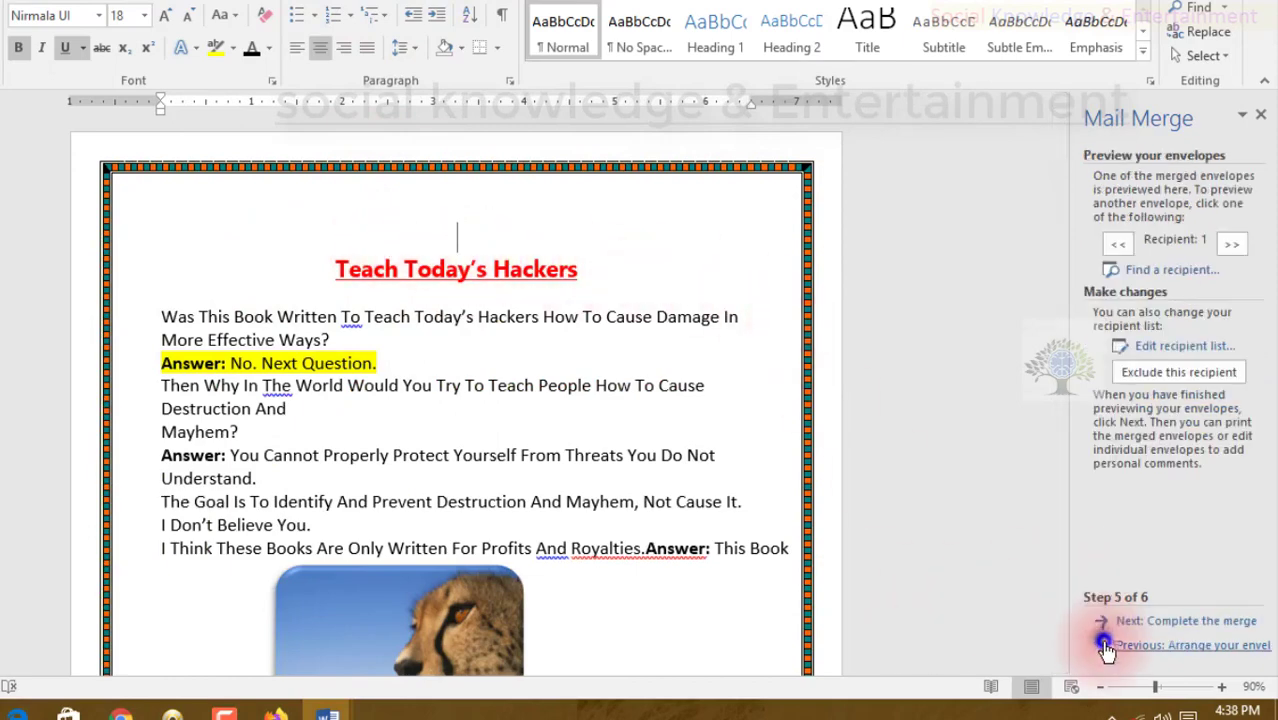
pyautogui.click(1105, 648)
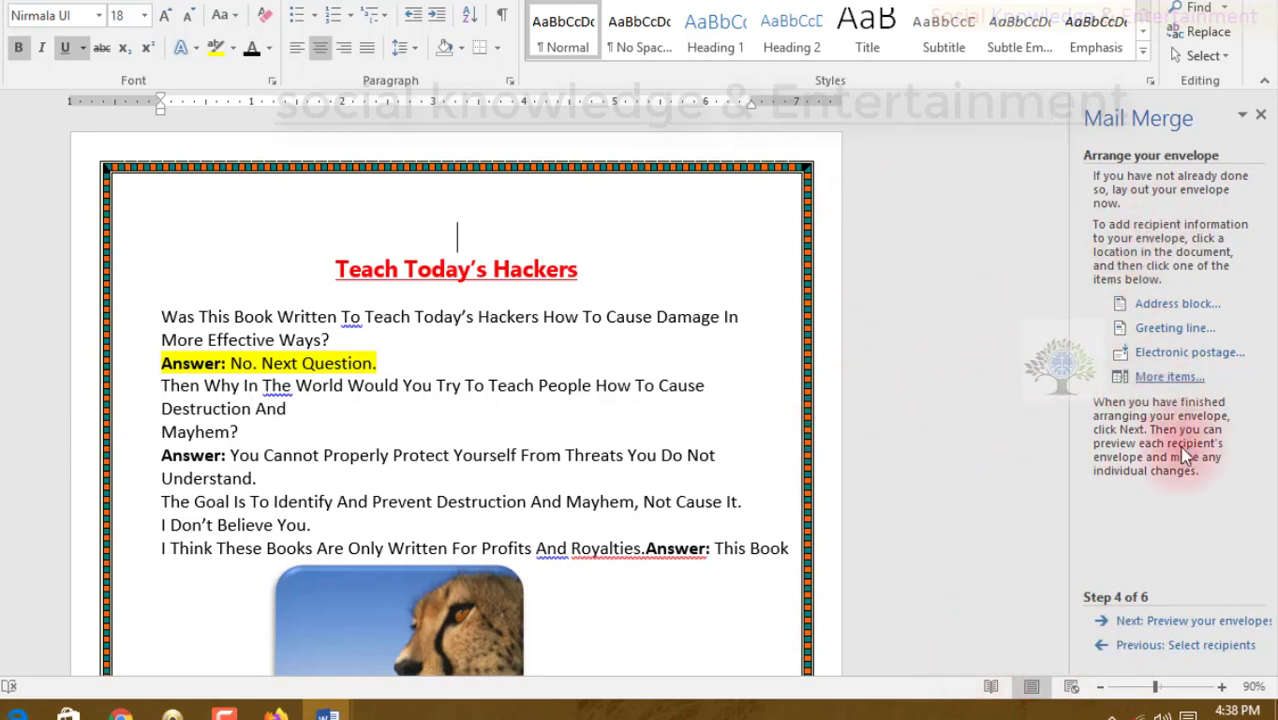
pyautogui.scroll(-8, 500, 390)
pyautogui.scroll(6, 157, 420)
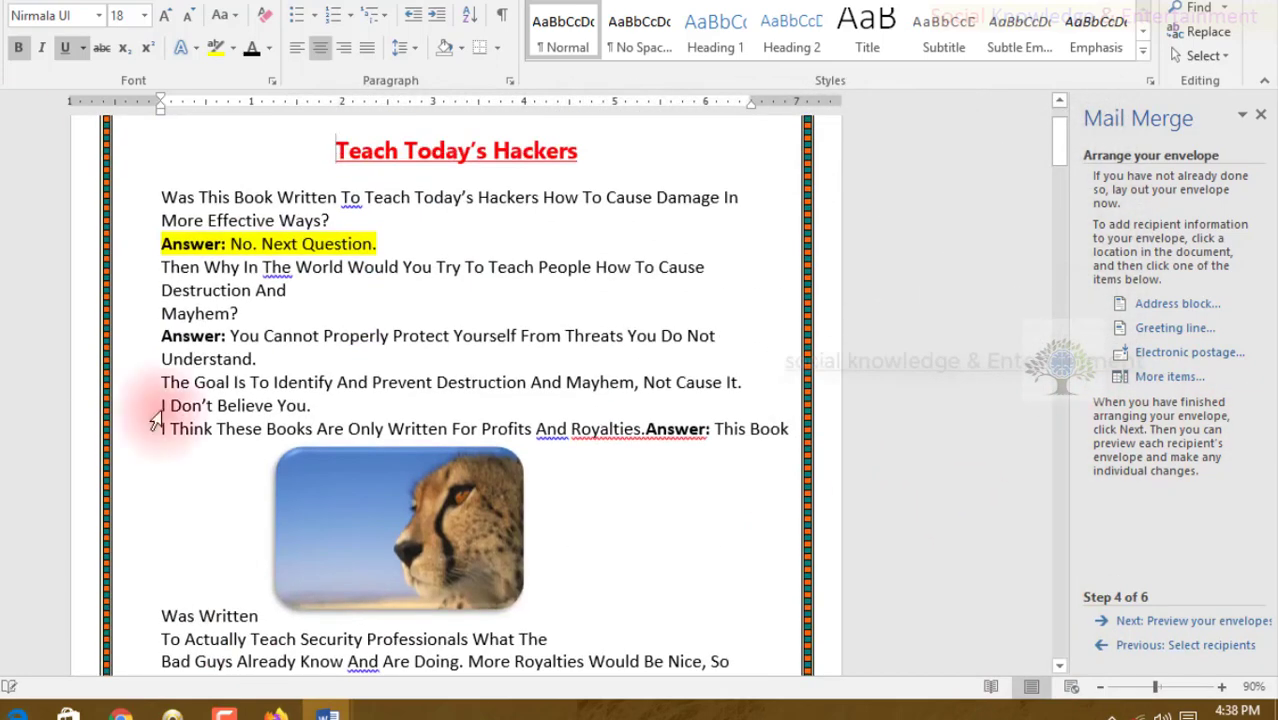
pyautogui.scroll(-6, 396, 495)
pyautogui.scroll(-2, 410, 498)
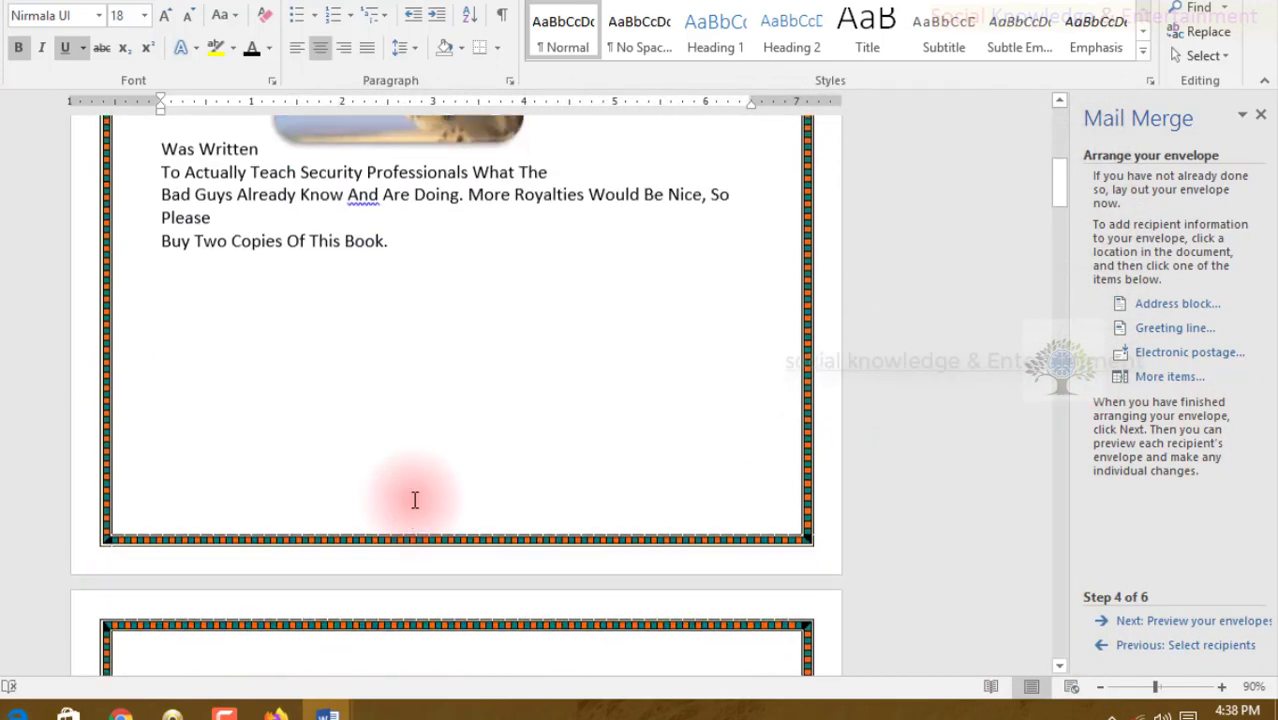
pyautogui.scroll(1, 414, 499)
pyautogui.scroll(2, 414, 499)
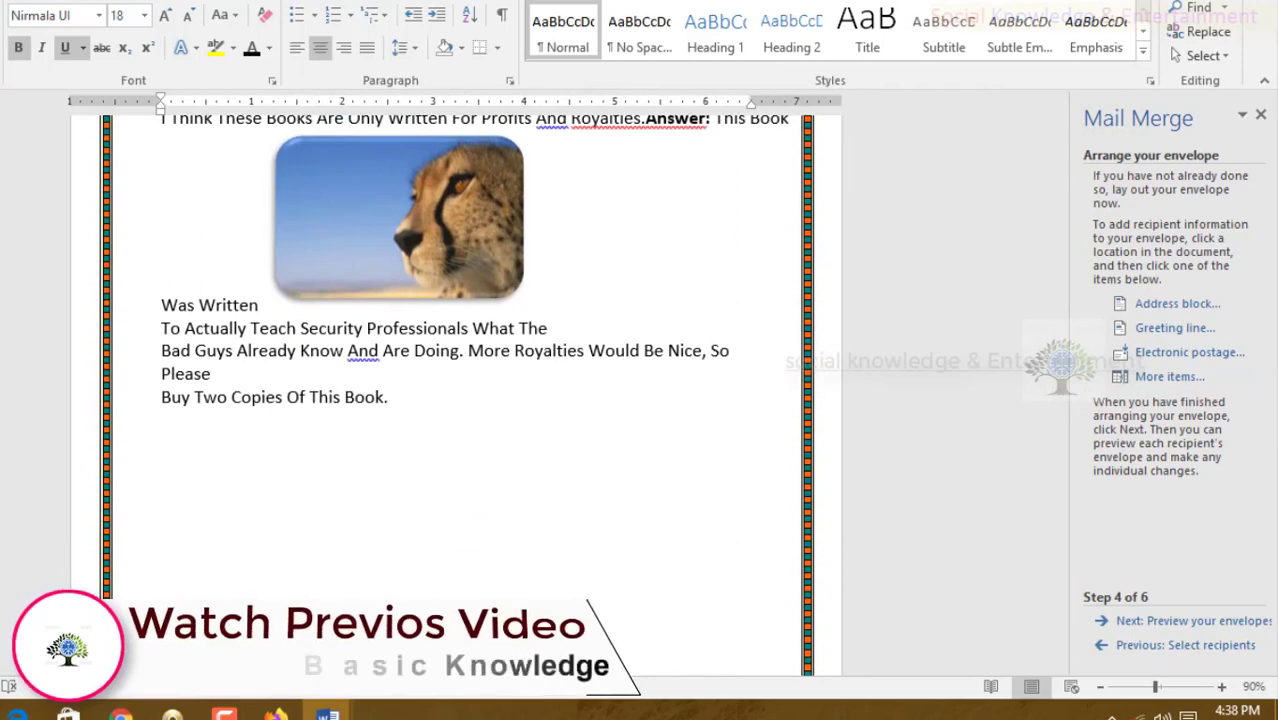
pyautogui.scroll(5, 447, 215)
pyautogui.scroll(2, 447, 215)
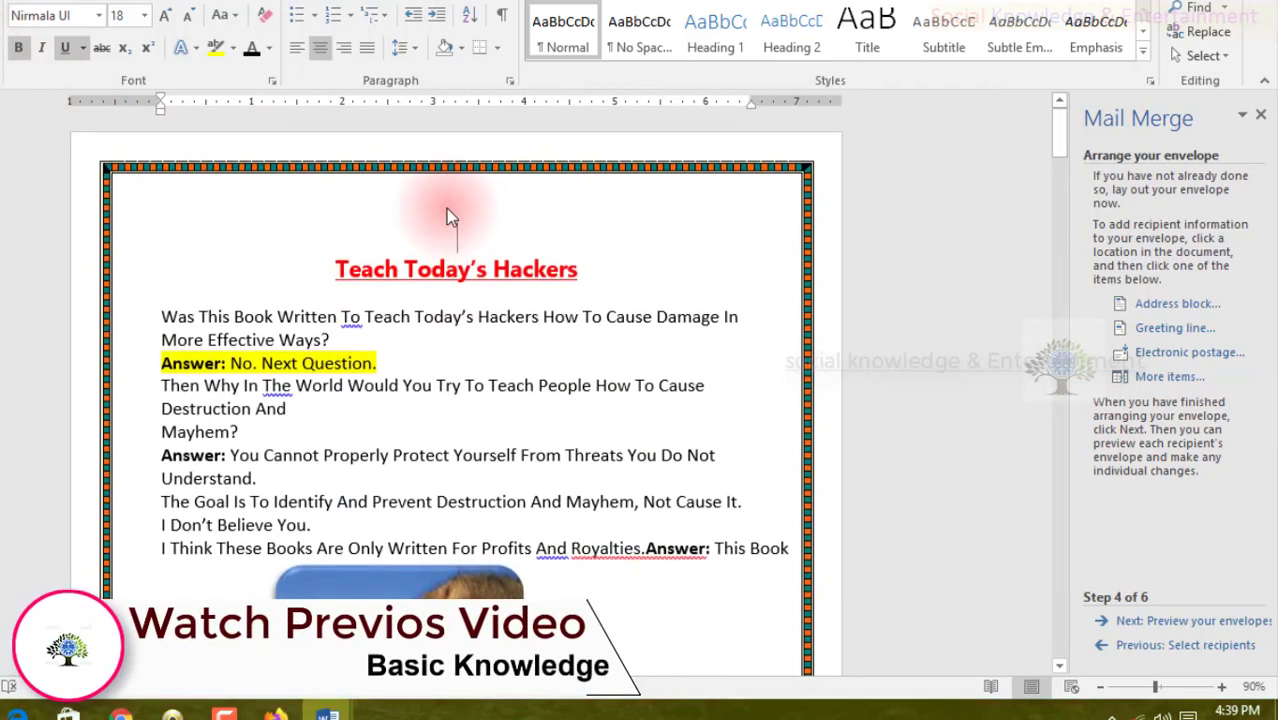
pyautogui.scroll(-3, 447, 212)
pyautogui.scroll(3, 507, 531)
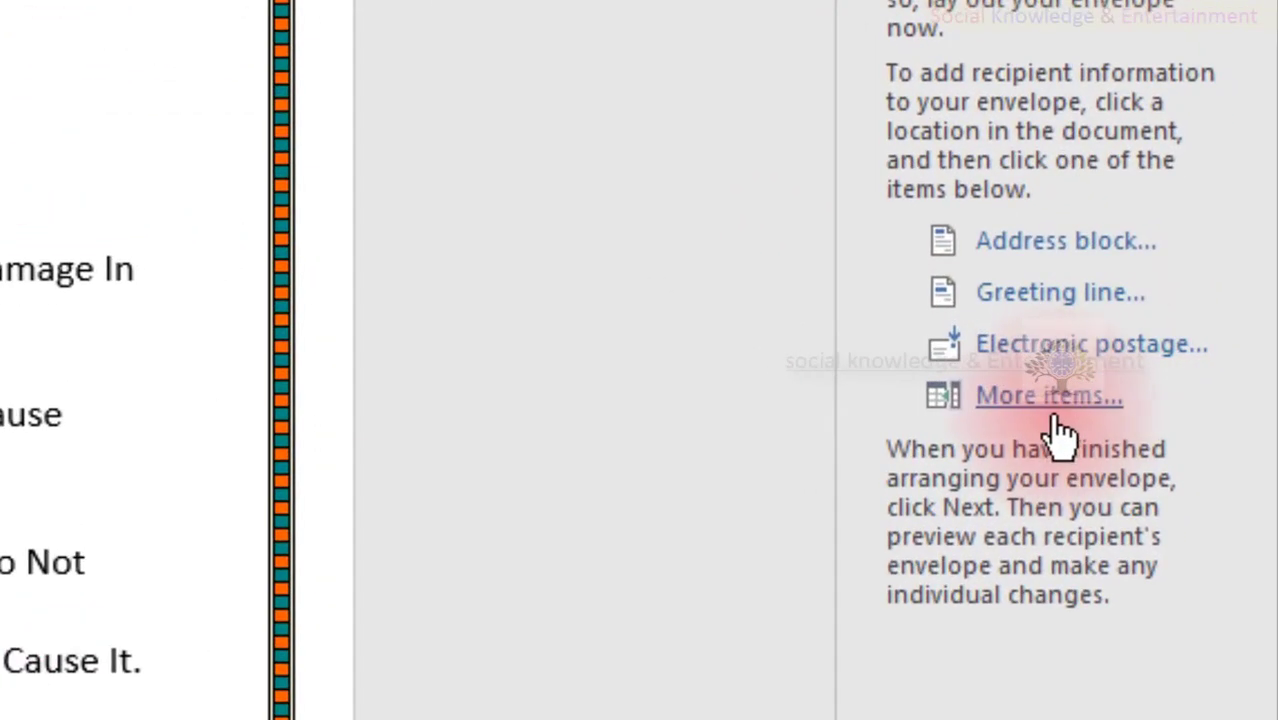
# Insert the First Name database field above the Teach Today's Hackers heading and select it.
pyautogui.click(1135, 382)
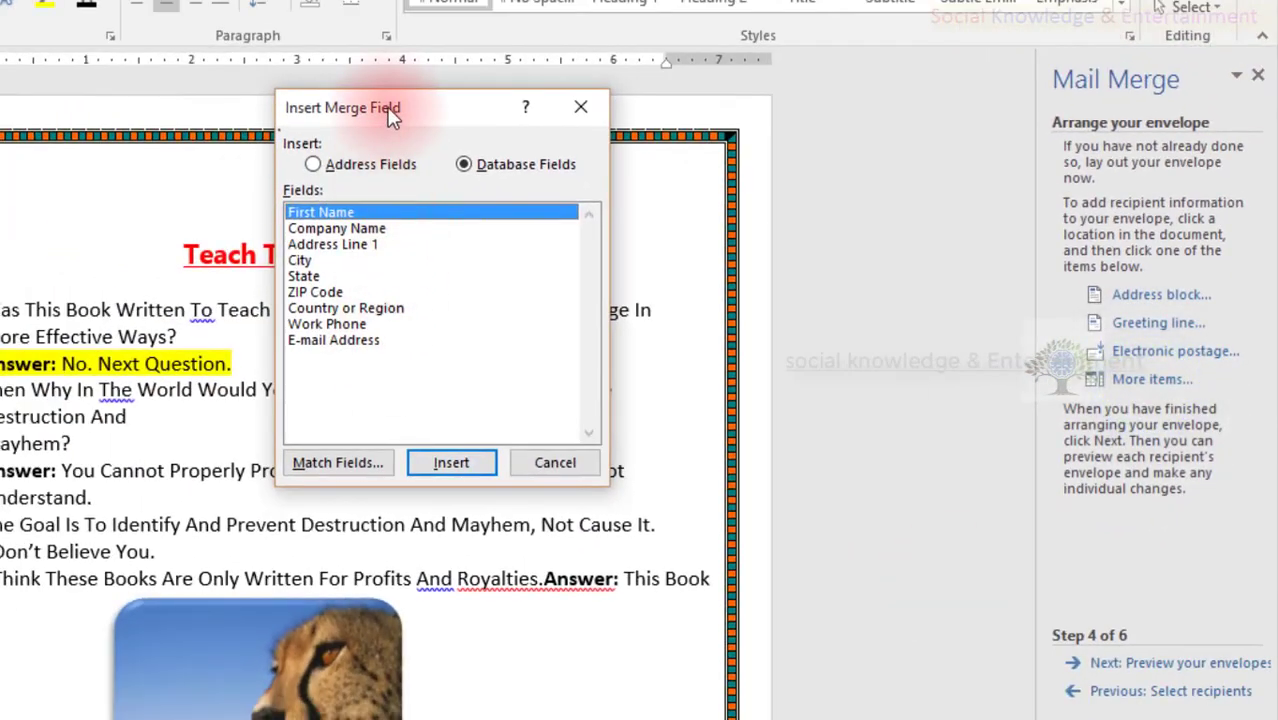
pyautogui.moveTo(225, 62); pyautogui.dragTo(630, 104)
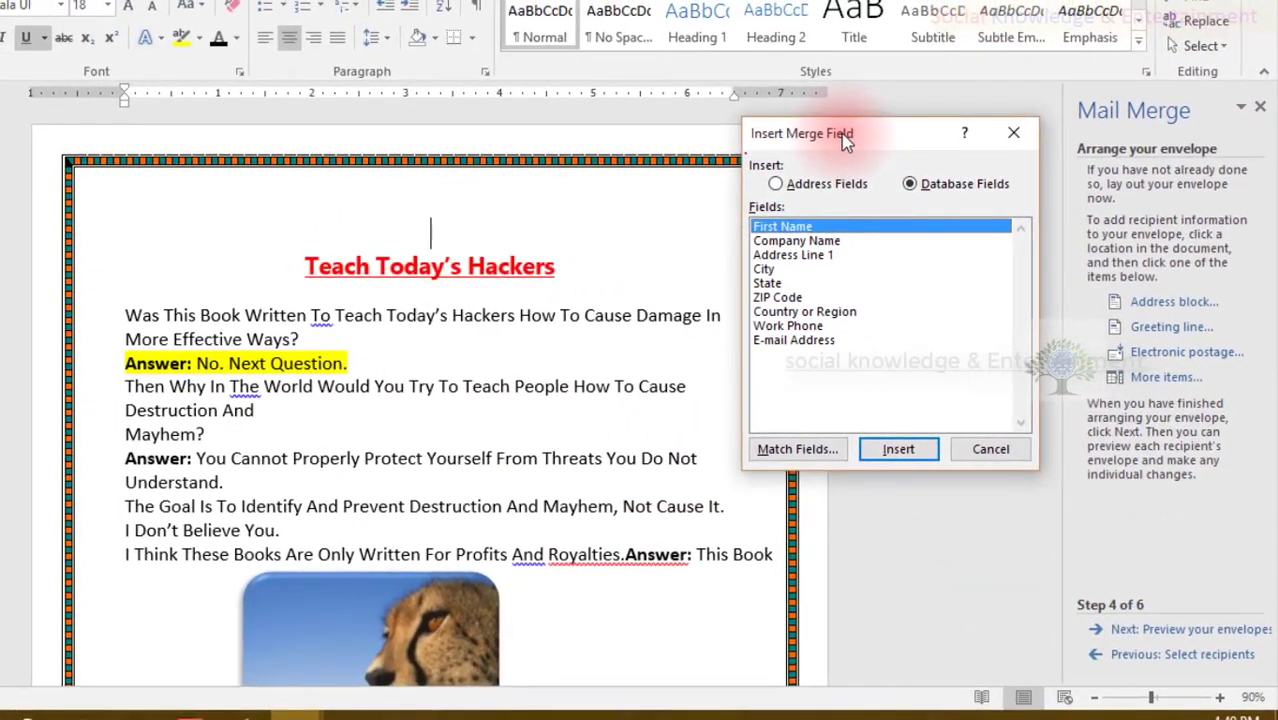
pyautogui.click(843, 188)
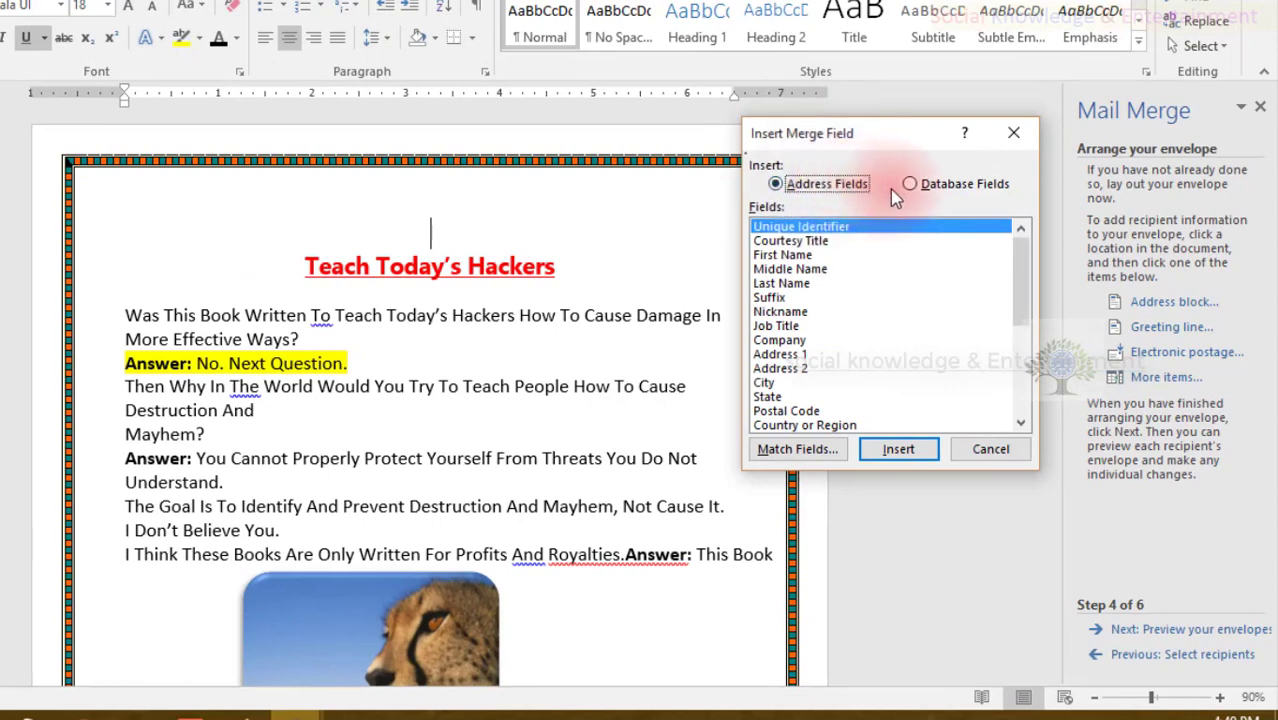
pyautogui.click(948, 193)
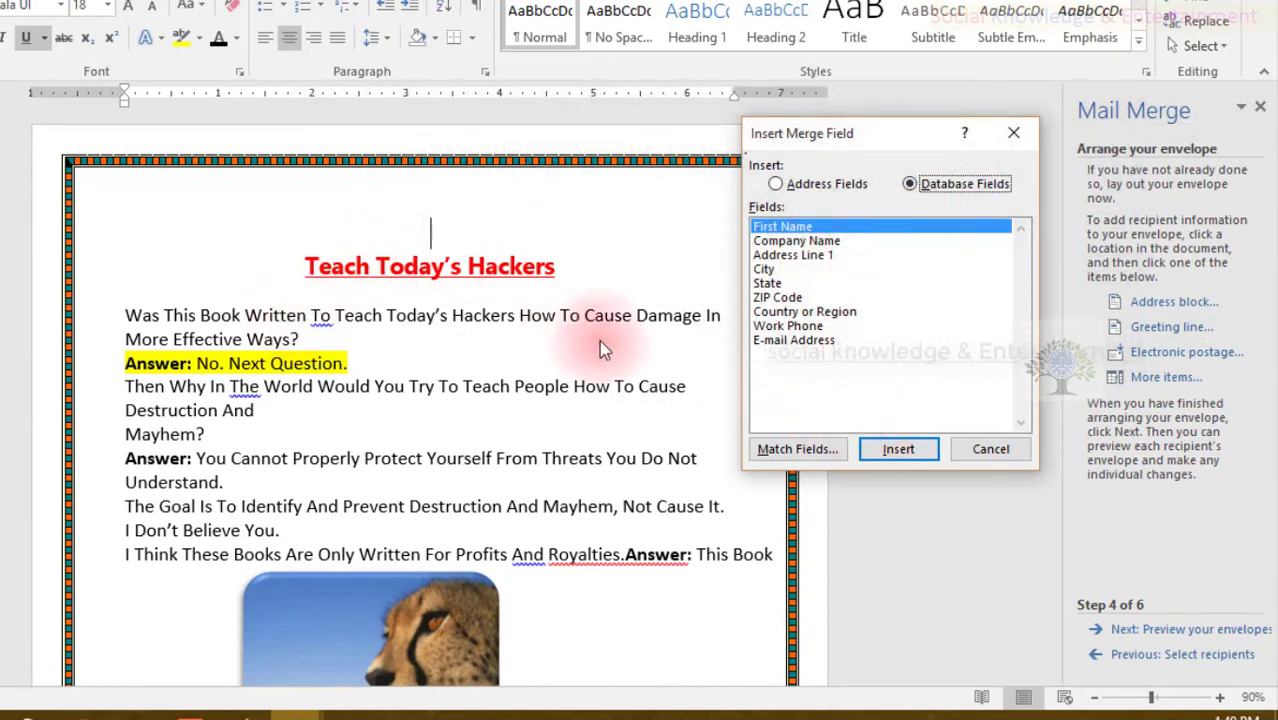
pyautogui.click(885, 451)
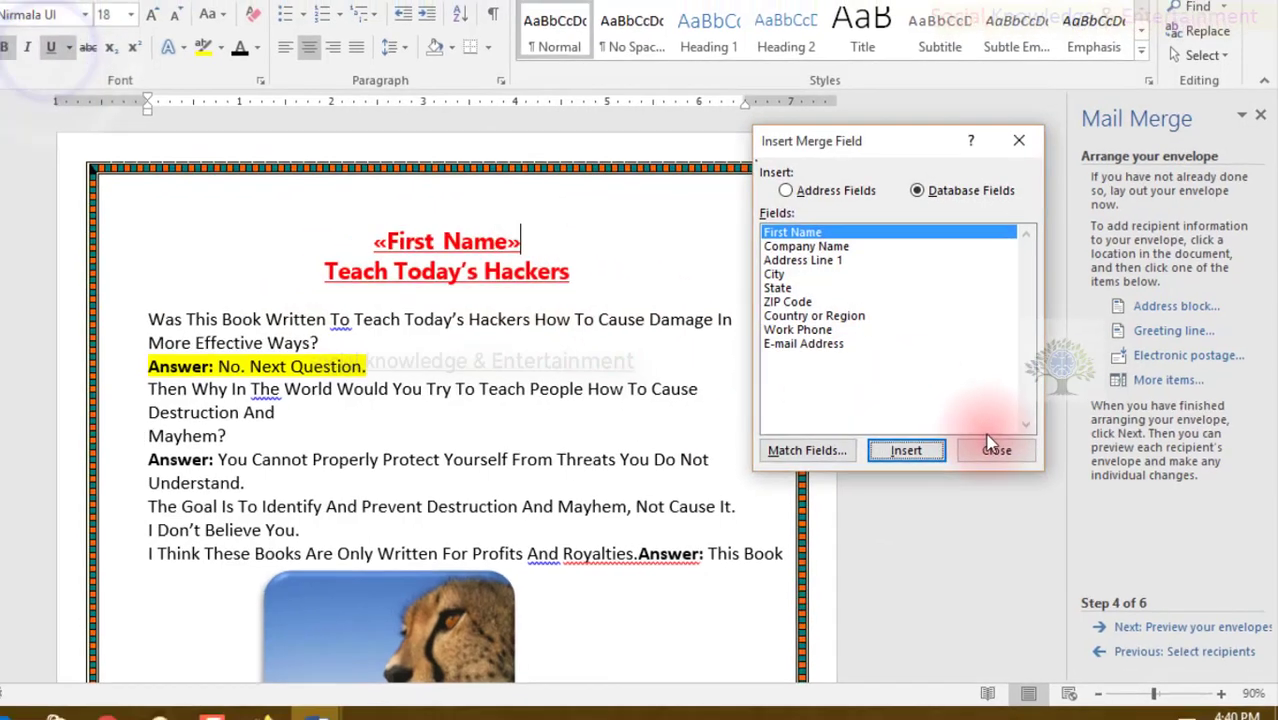
pyautogui.click(990, 449)
pyautogui.moveTo(707, 281); pyautogui.dragTo(445, 250)
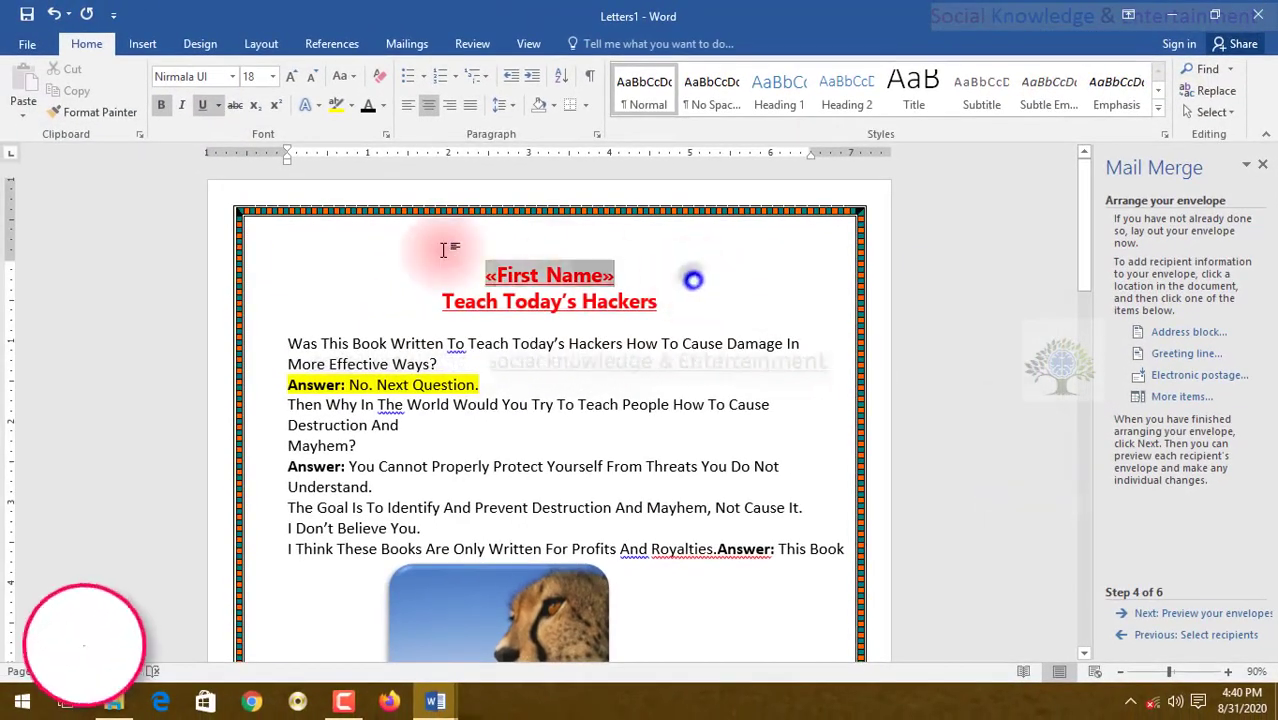
# Underline the First Name field, then insert the Company Name and First Name database fields.
pyautogui.click(203, 108)
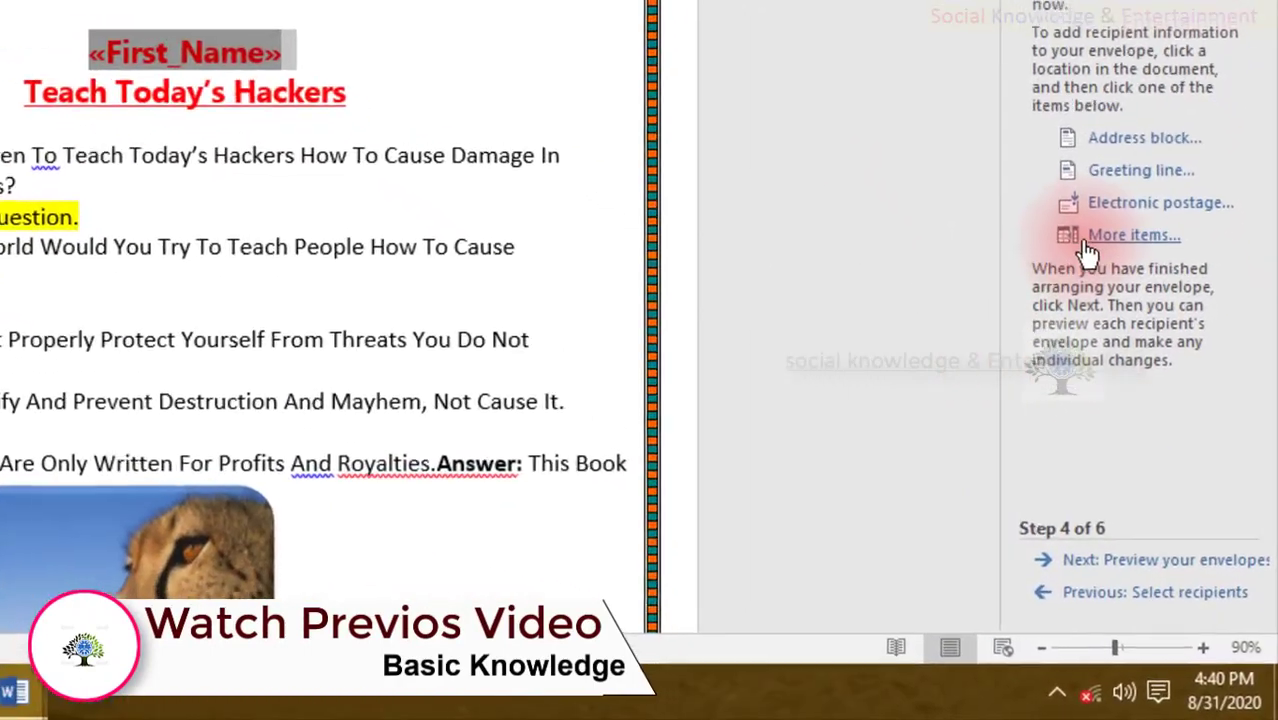
pyautogui.click(1088, 245)
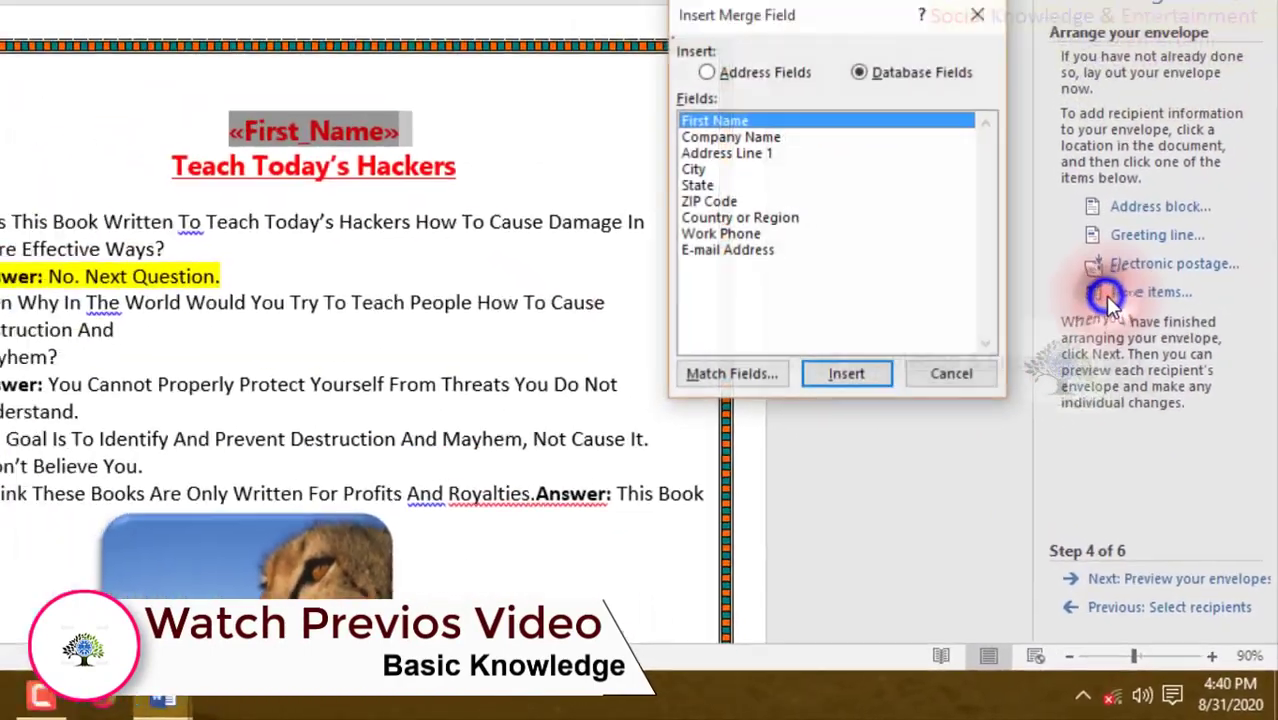
pyautogui.click(845, 280)
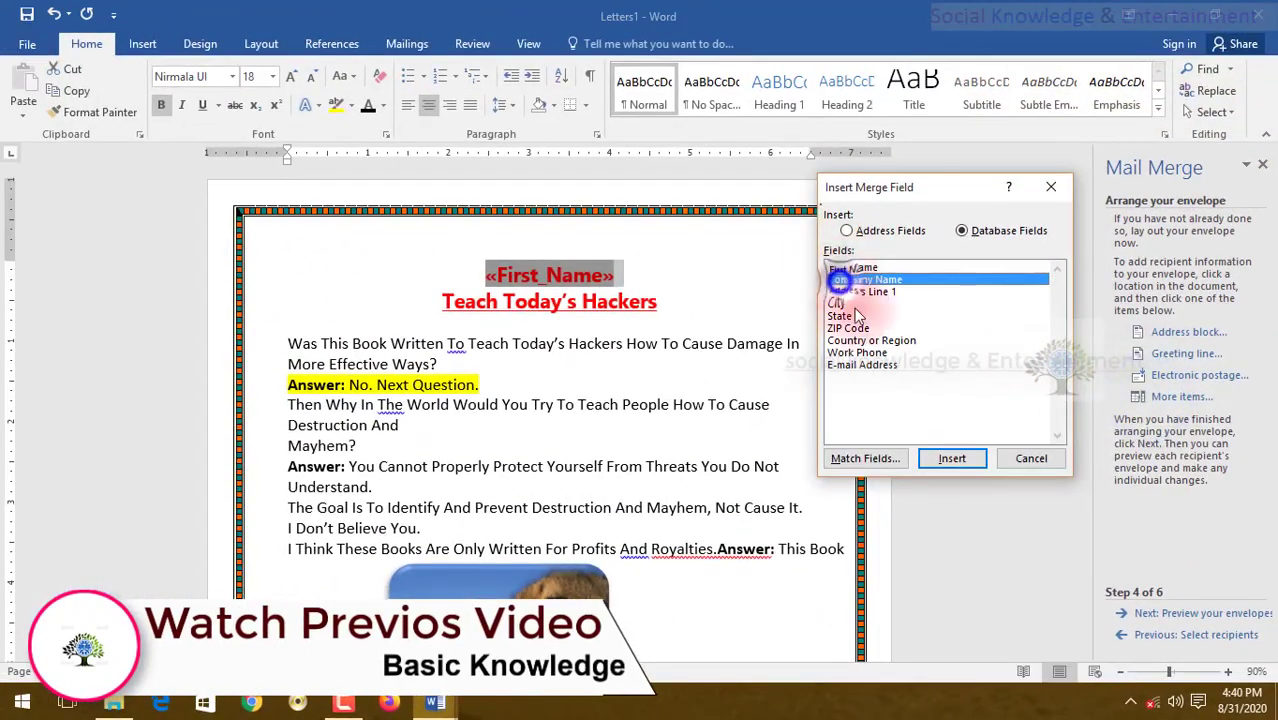
pyautogui.click(935, 460)
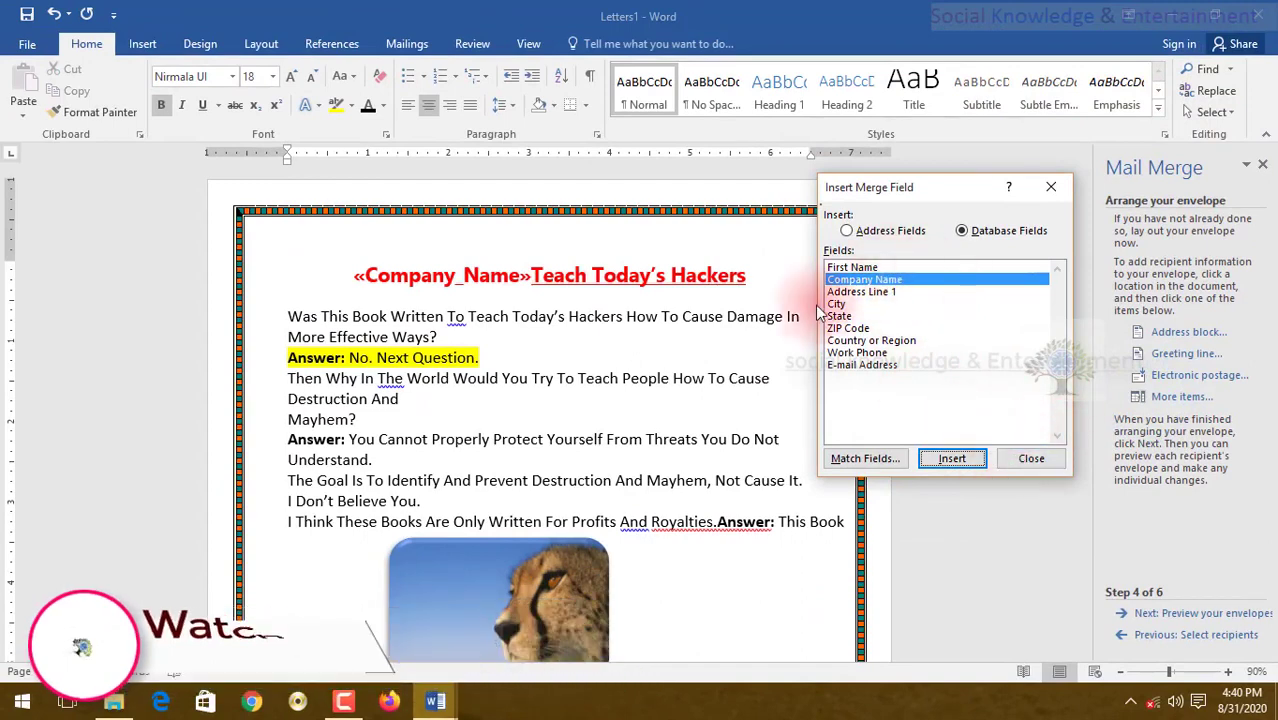
pyautogui.click(850, 267)
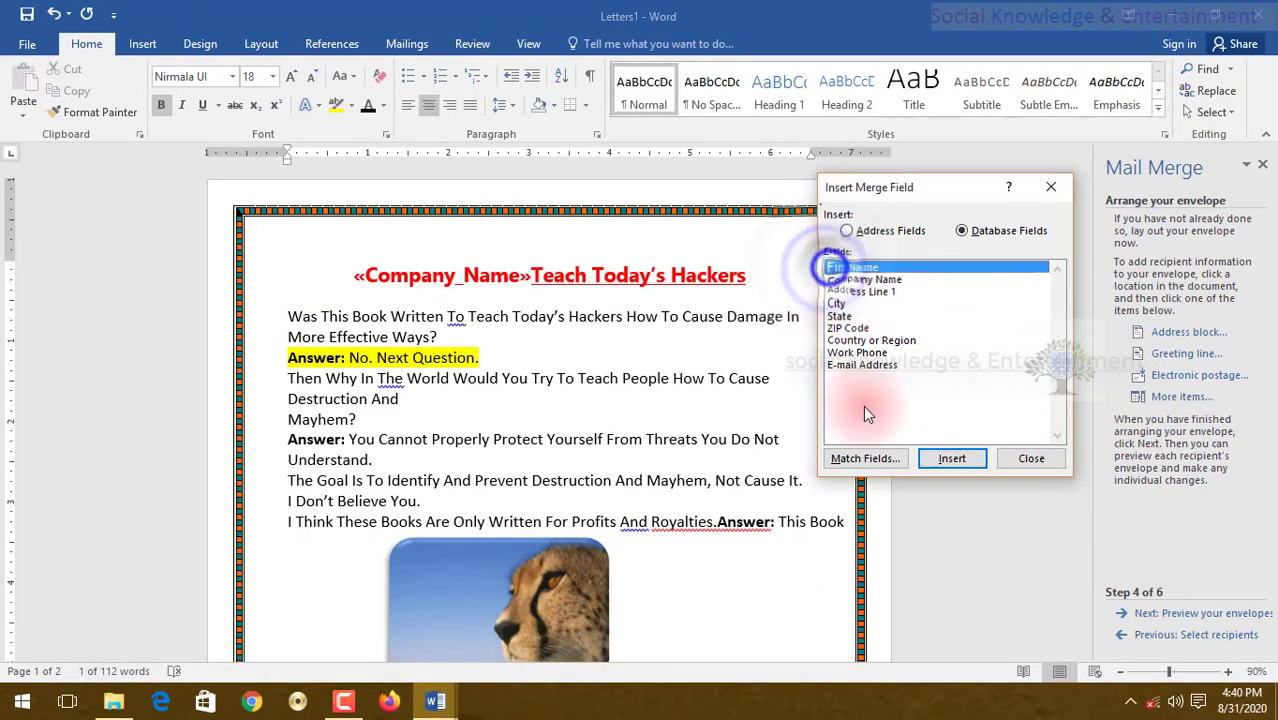
pyautogui.click(940, 458)
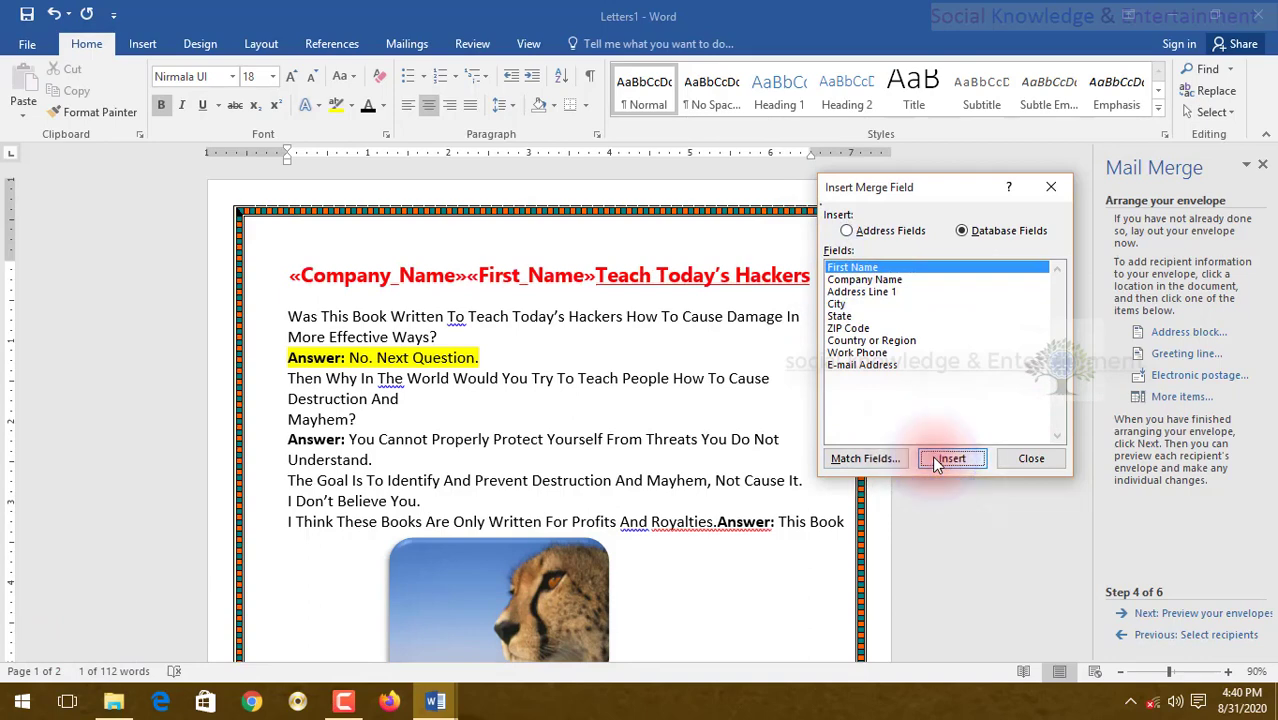
# Insert the Address Line 1, City, State and ZIP Code merge fields.
pyautogui.click(860, 291)
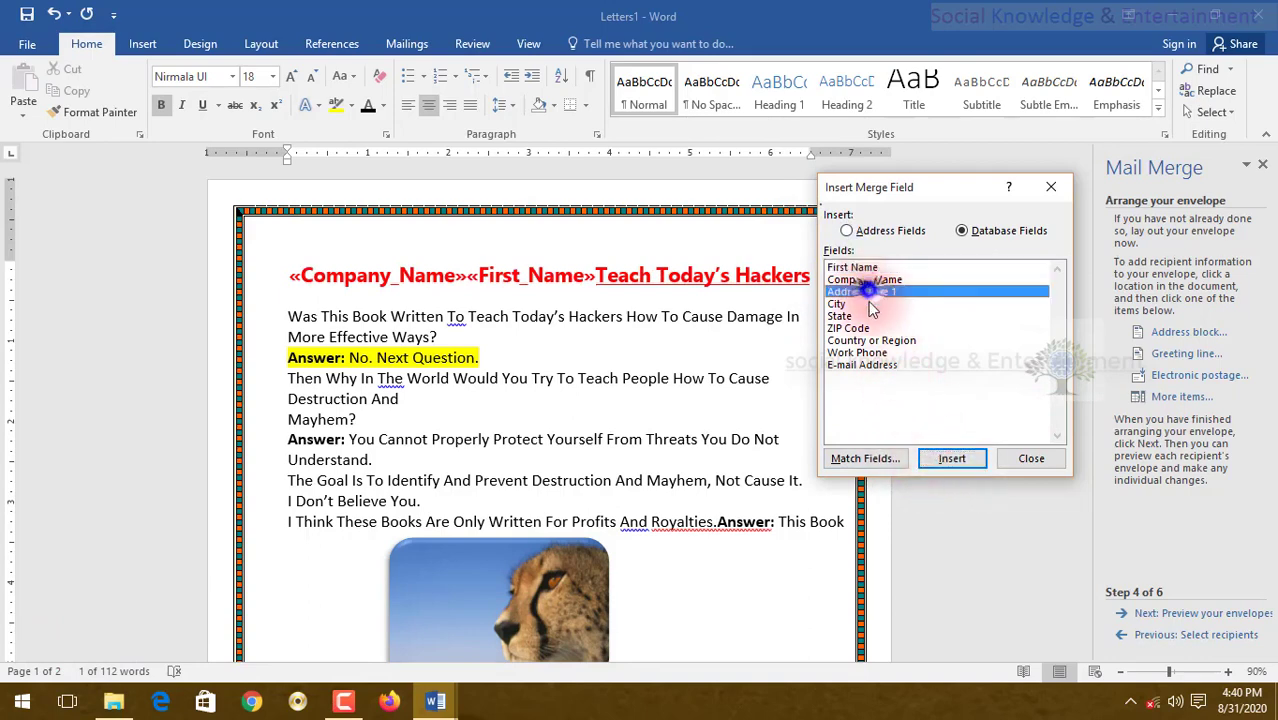
pyautogui.click(948, 458)
pyautogui.click(840, 303)
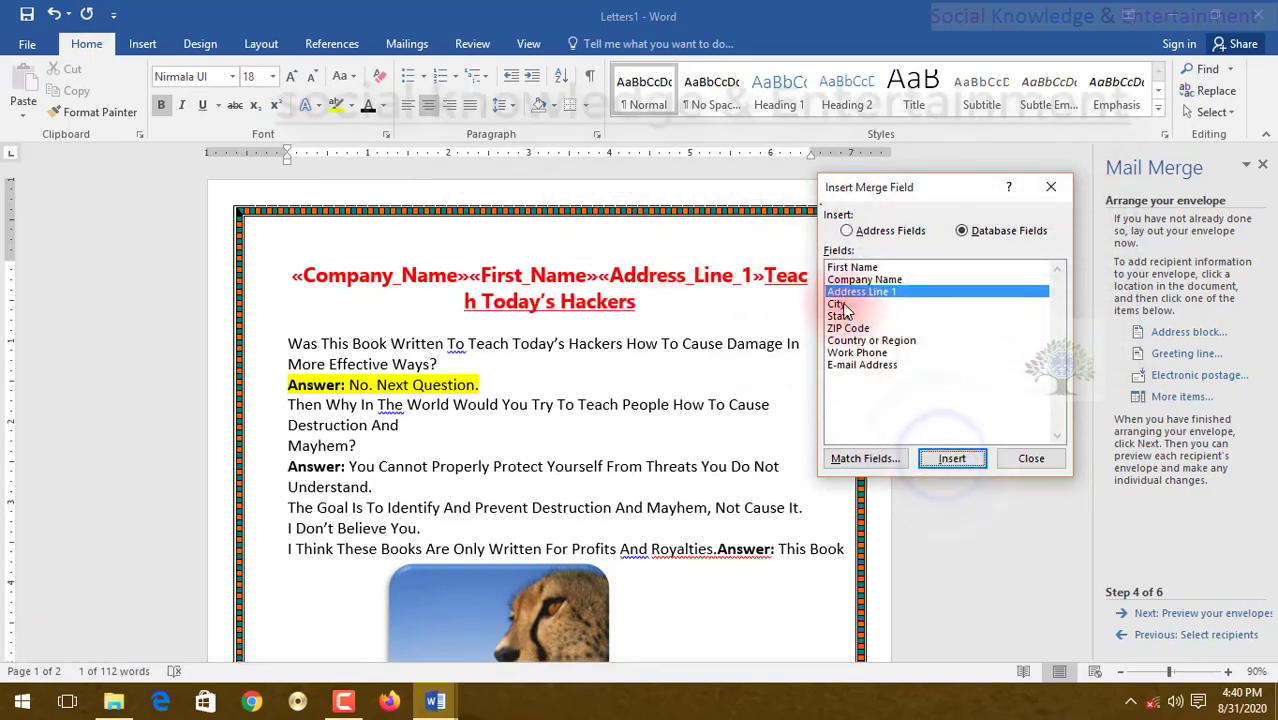
pyautogui.click(950, 458)
pyautogui.click(855, 316)
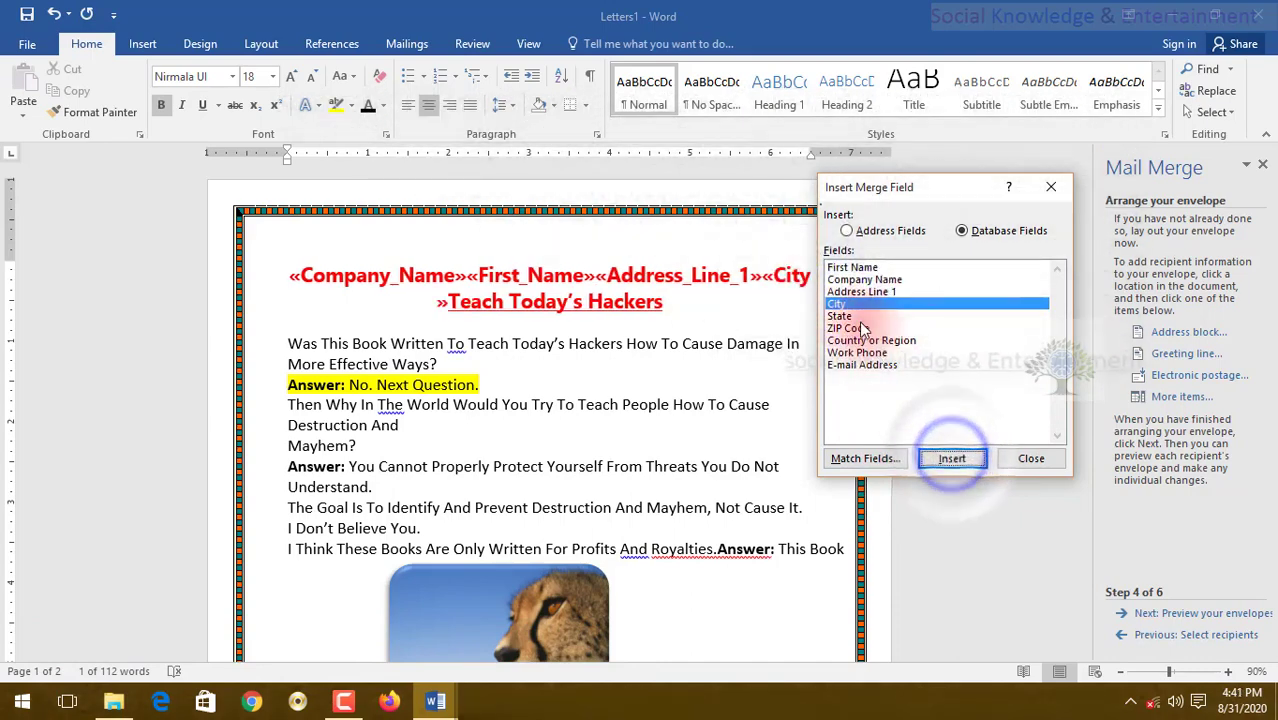
pyautogui.click(948, 458)
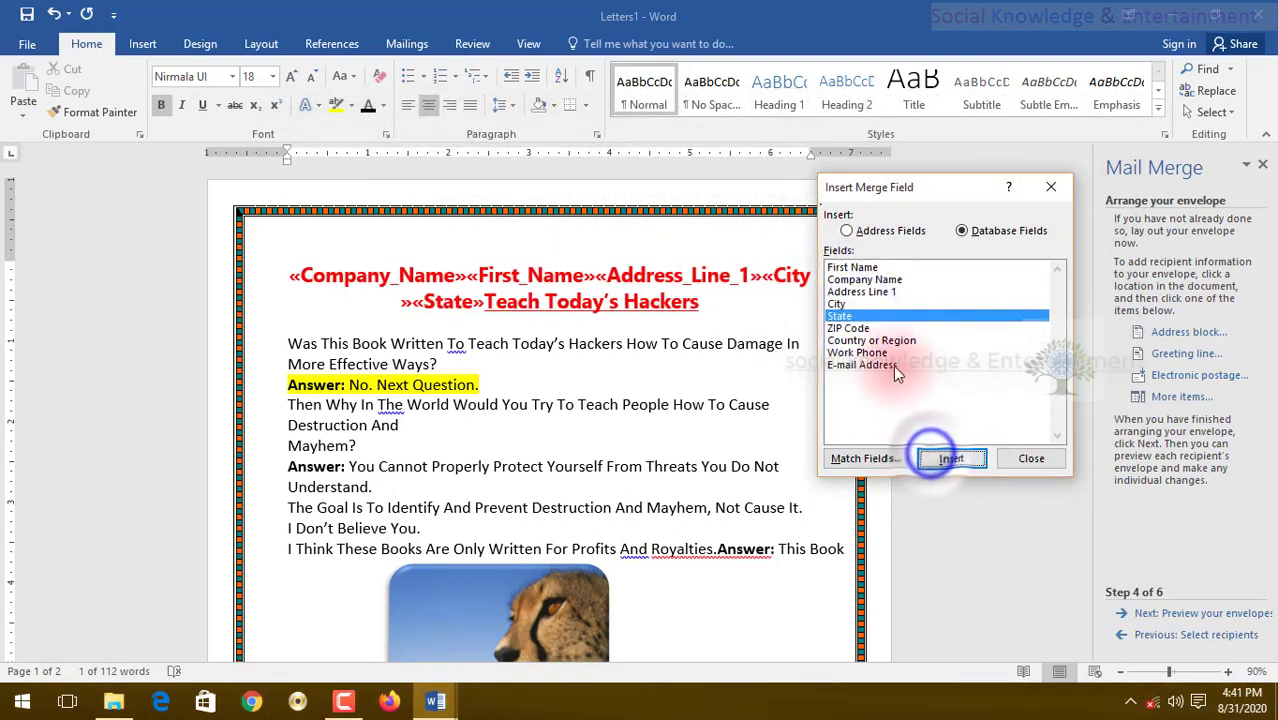
pyautogui.click(862, 329)
pyautogui.click(937, 459)
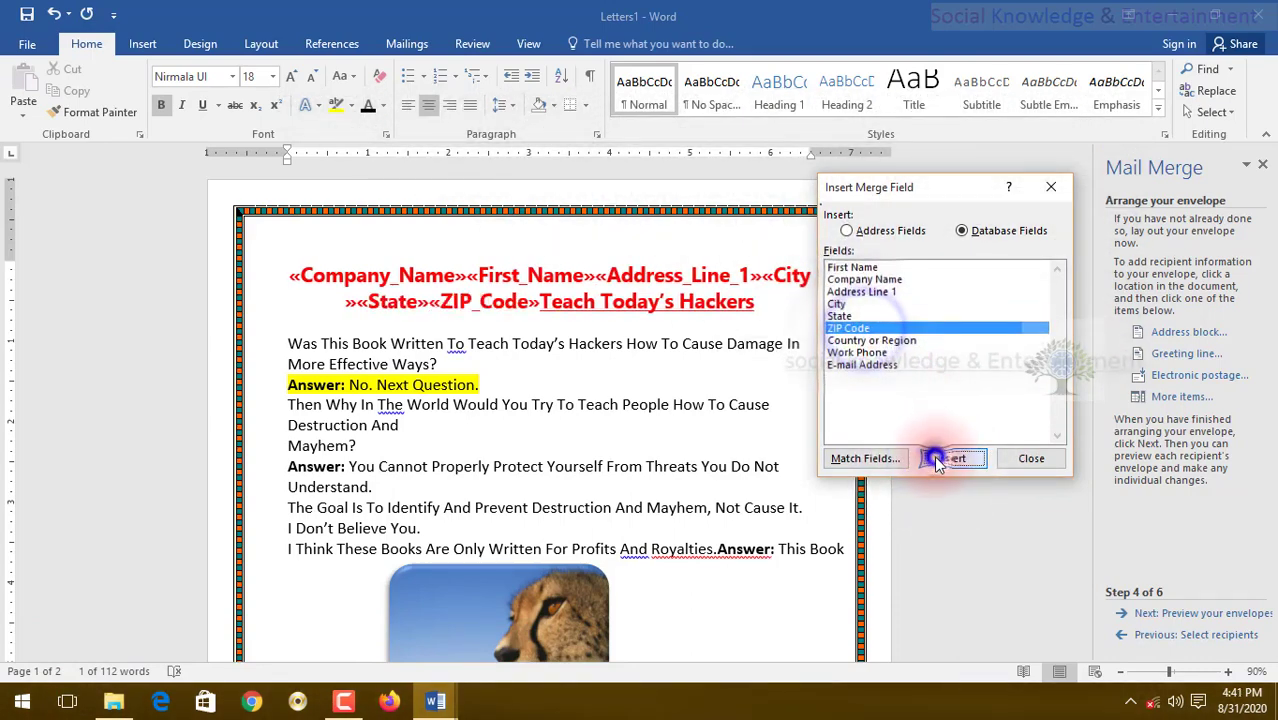
# Add the Country or Region, Work Phone and E-mail Address fields and close the field chooser.
pyautogui.click(870, 340)
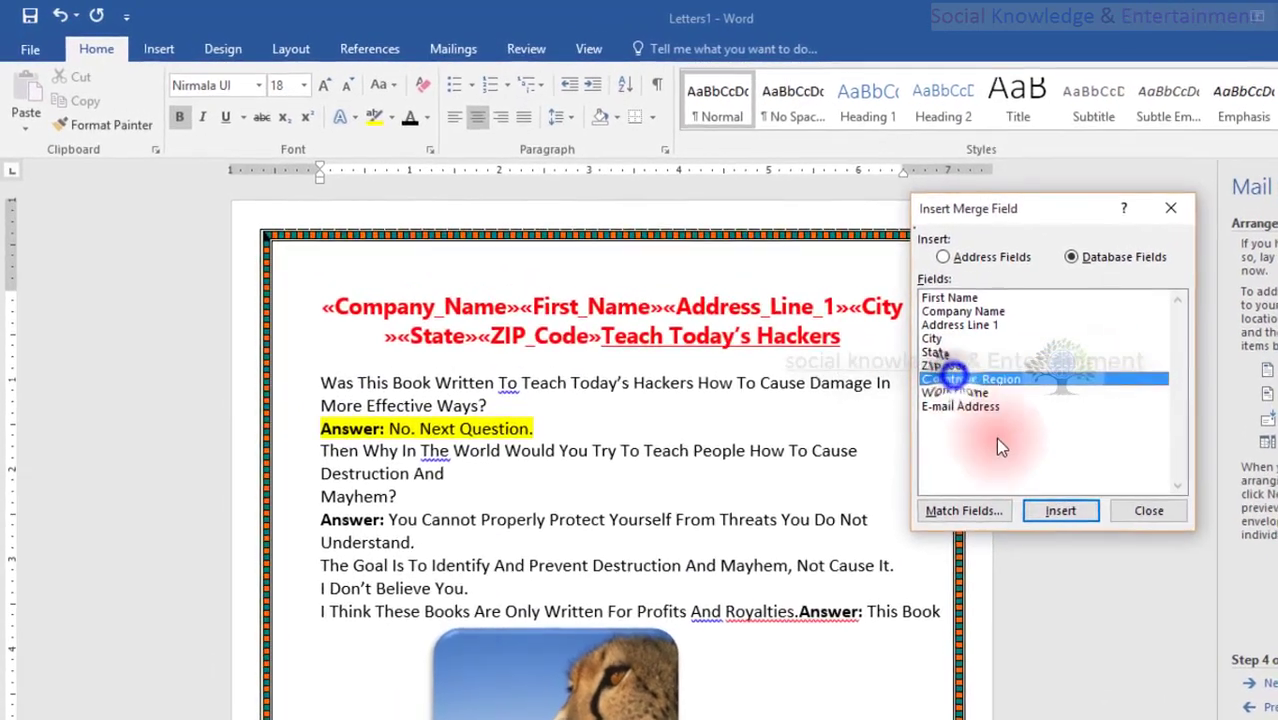
pyautogui.click(1066, 510)
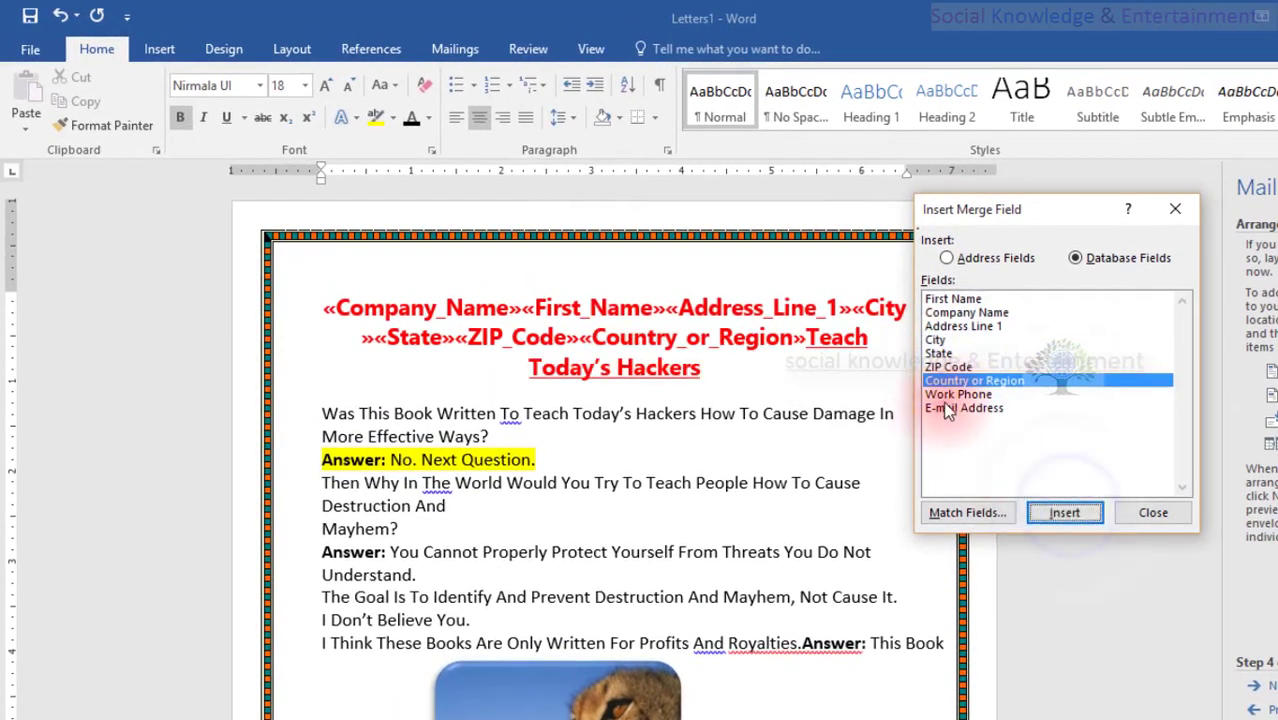
pyautogui.click(948, 396)
pyautogui.click(1060, 512)
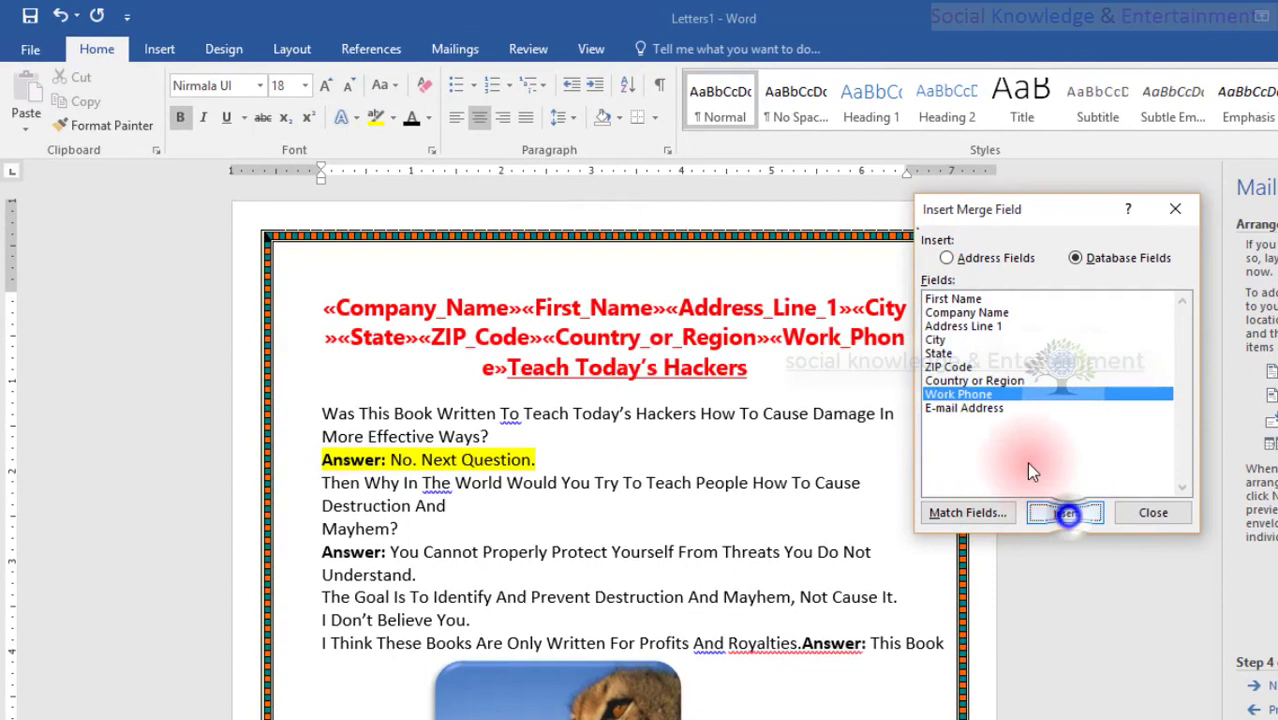
pyautogui.click(990, 408)
pyautogui.click(1065, 514)
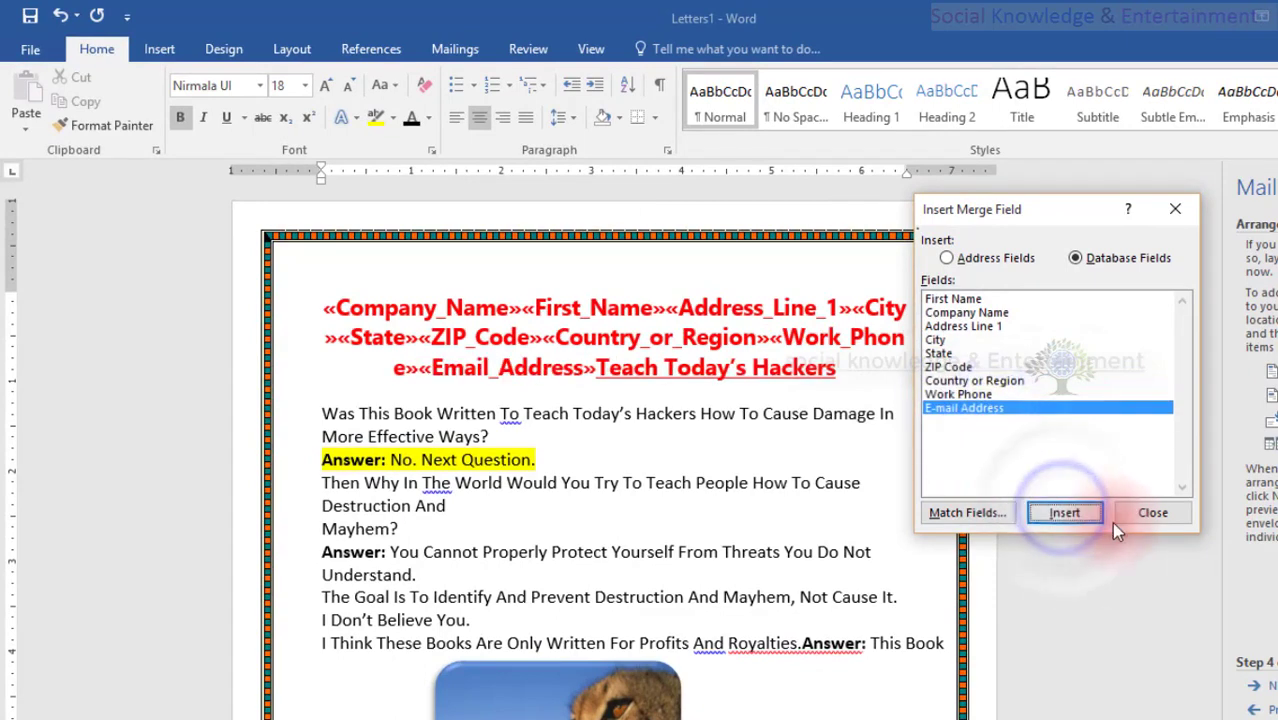
pyautogui.click(1140, 513)
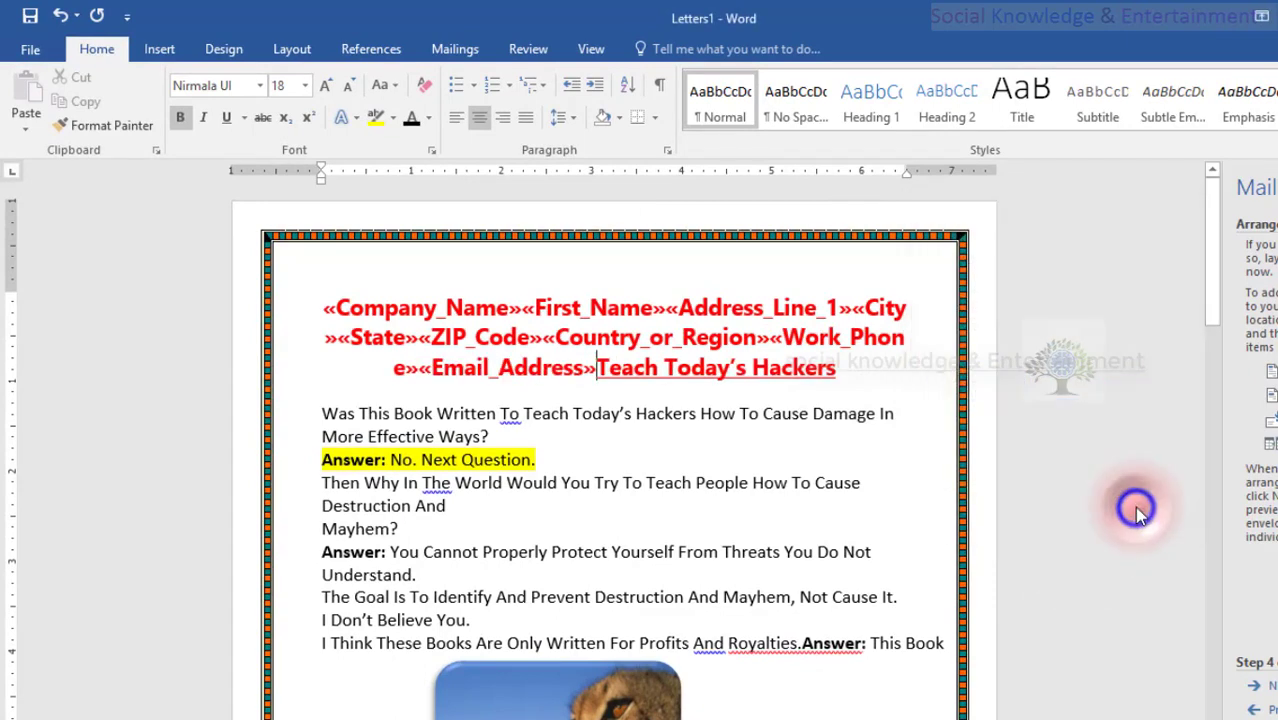
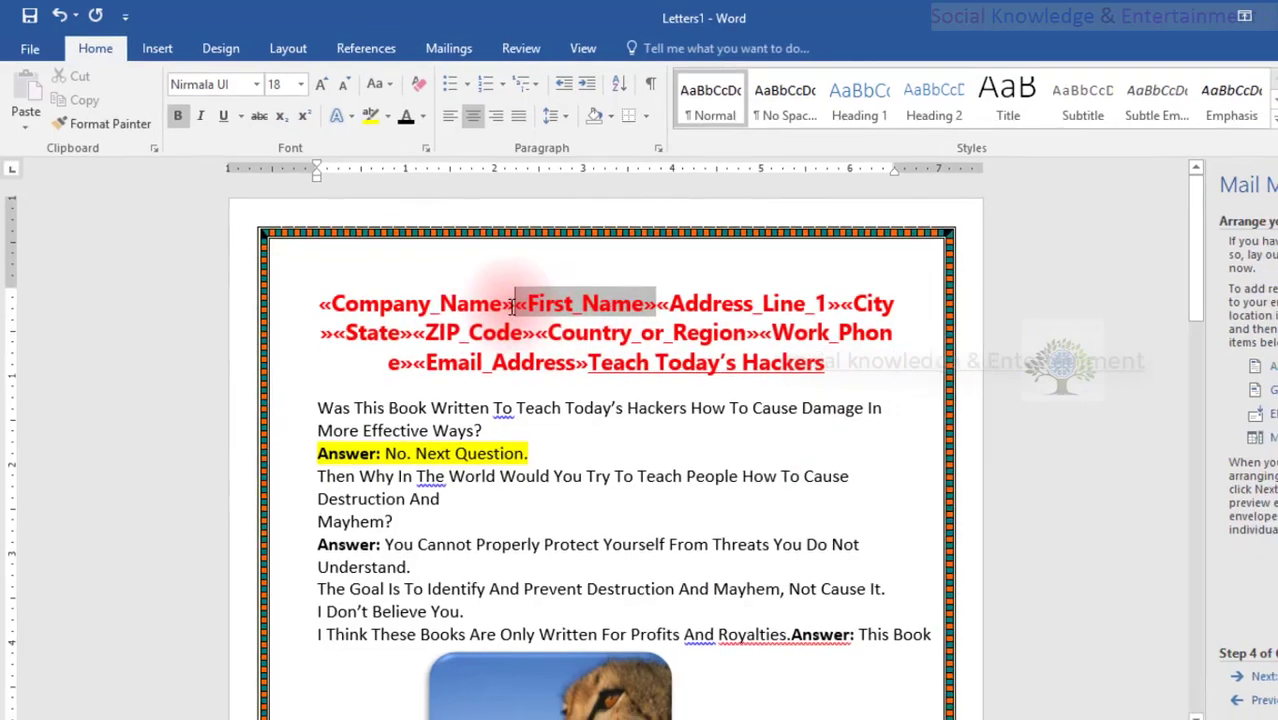
# Put «Company_Name» on its own line with a blank line after it, and start «Address_Line_1» on a new line.
pyautogui.press('Return')
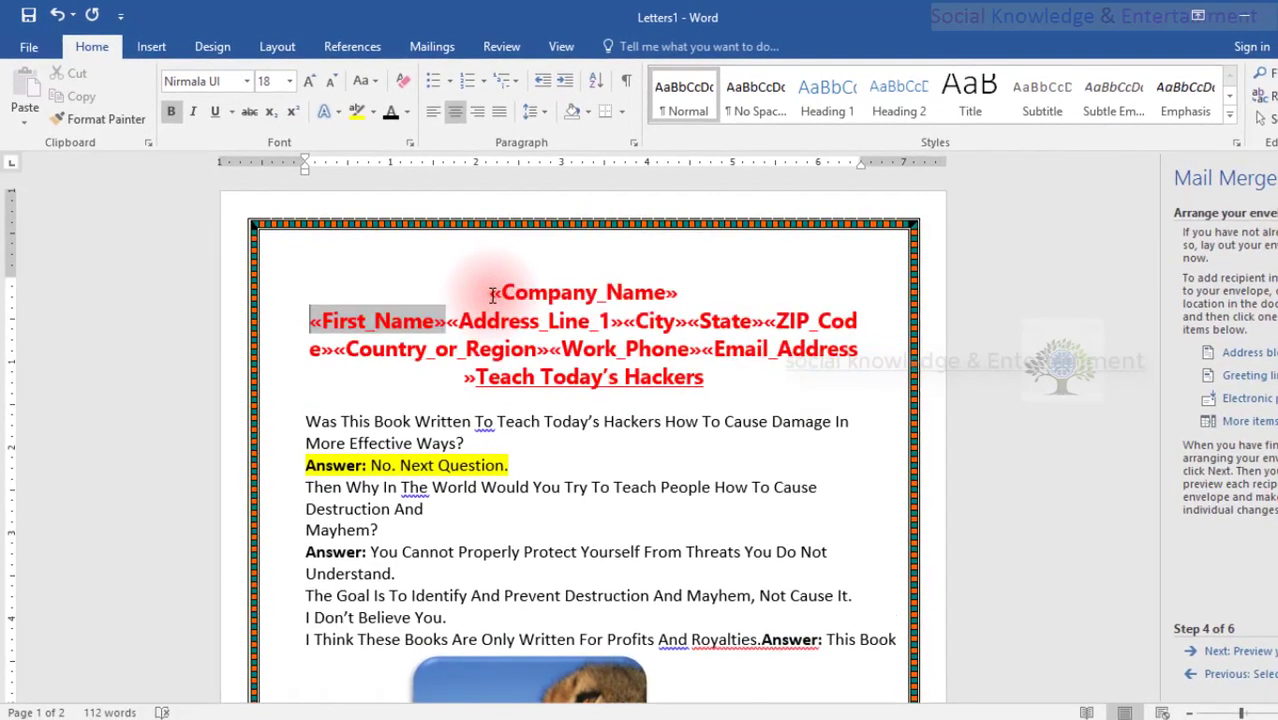
pyautogui.press('Return')
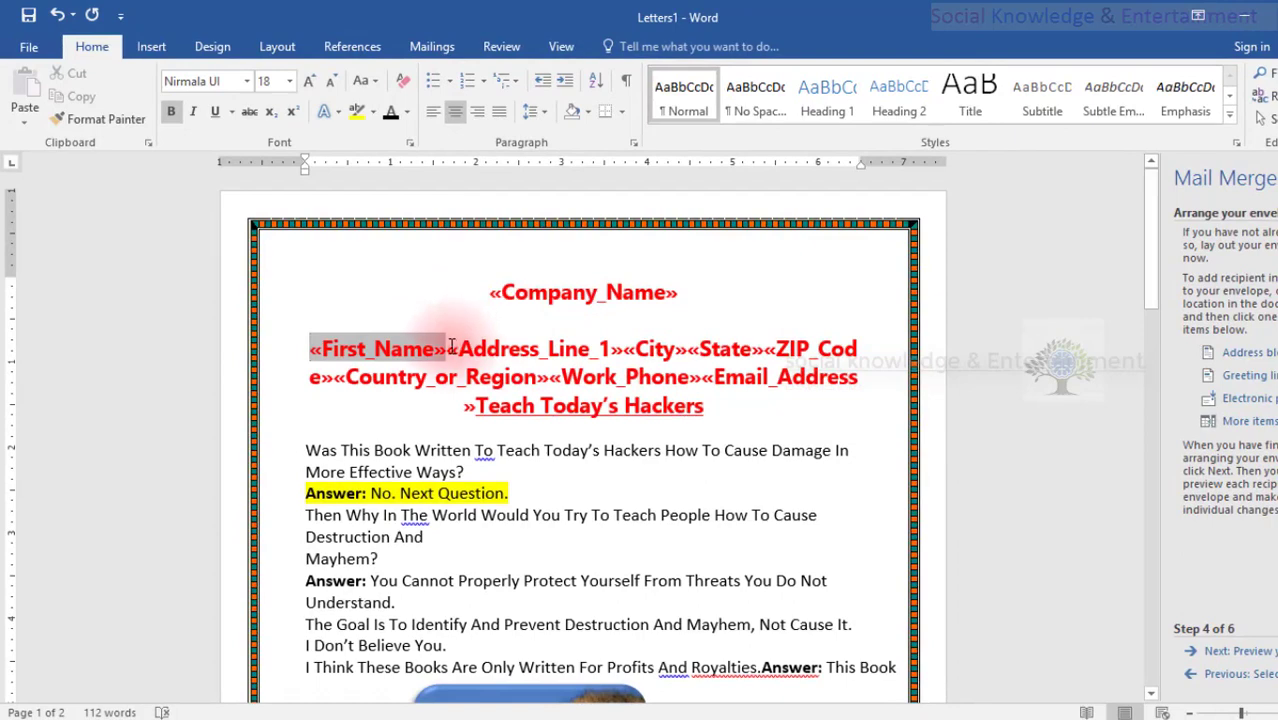
pyautogui.click(452, 346)
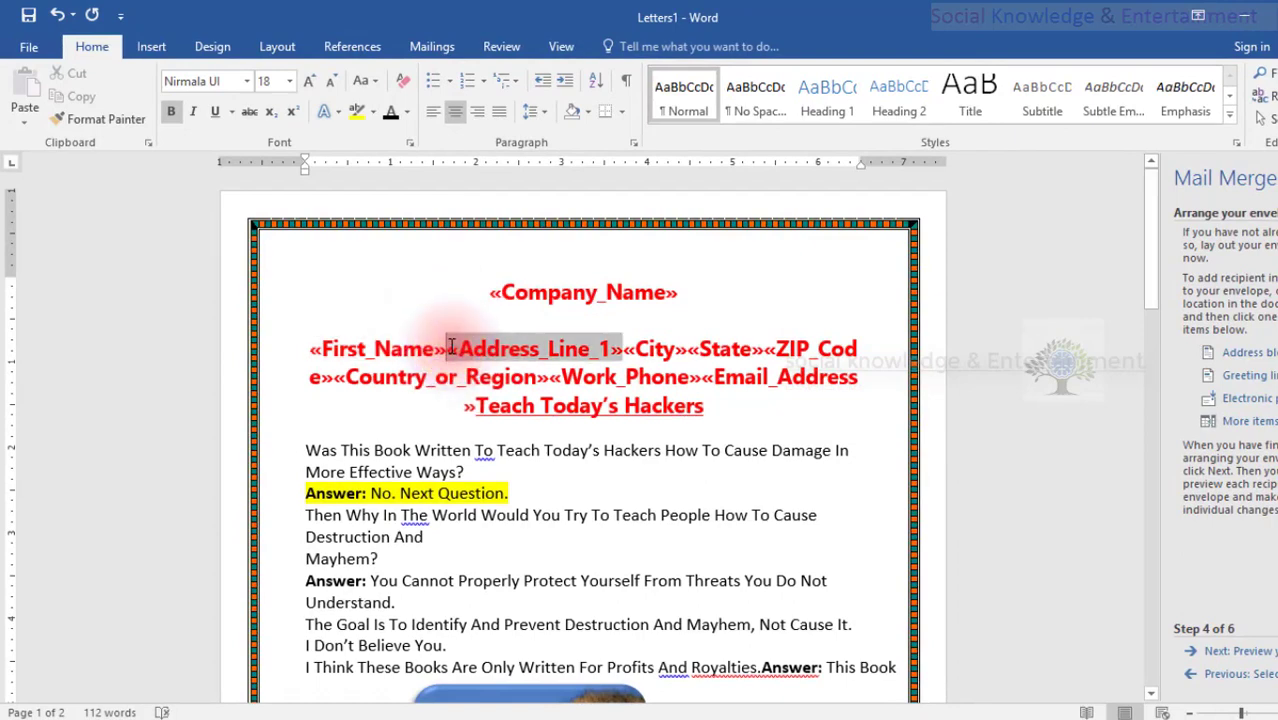
pyautogui.press('Return')
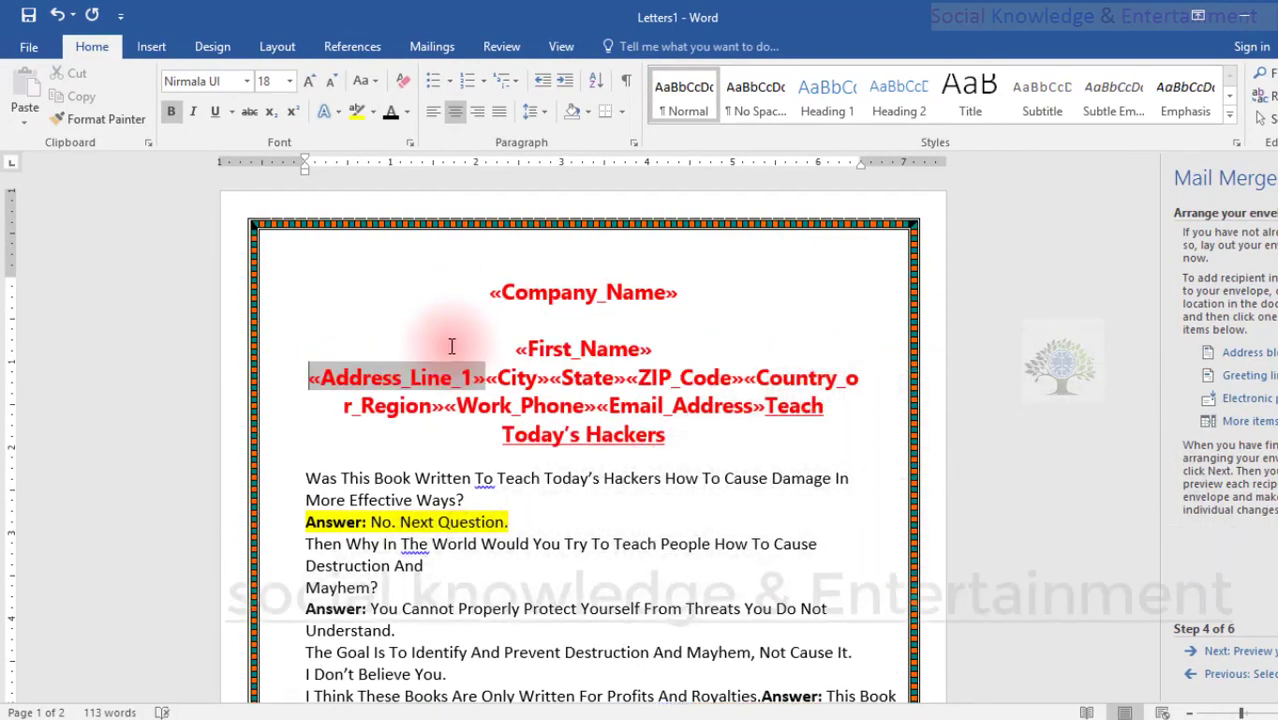
pyautogui.click(588, 403)
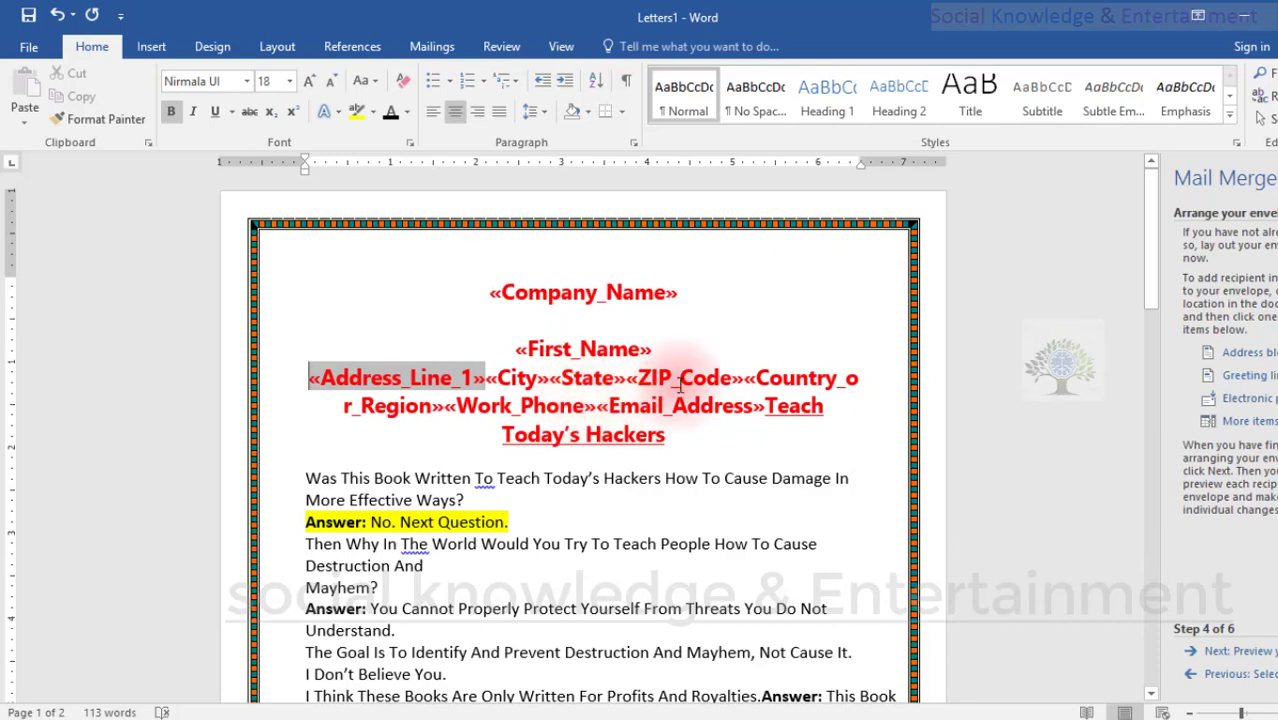
# Start «Country_or_Region» on a new line, undoing a stray break at «Work_Phone».
pyautogui.click(746, 379)
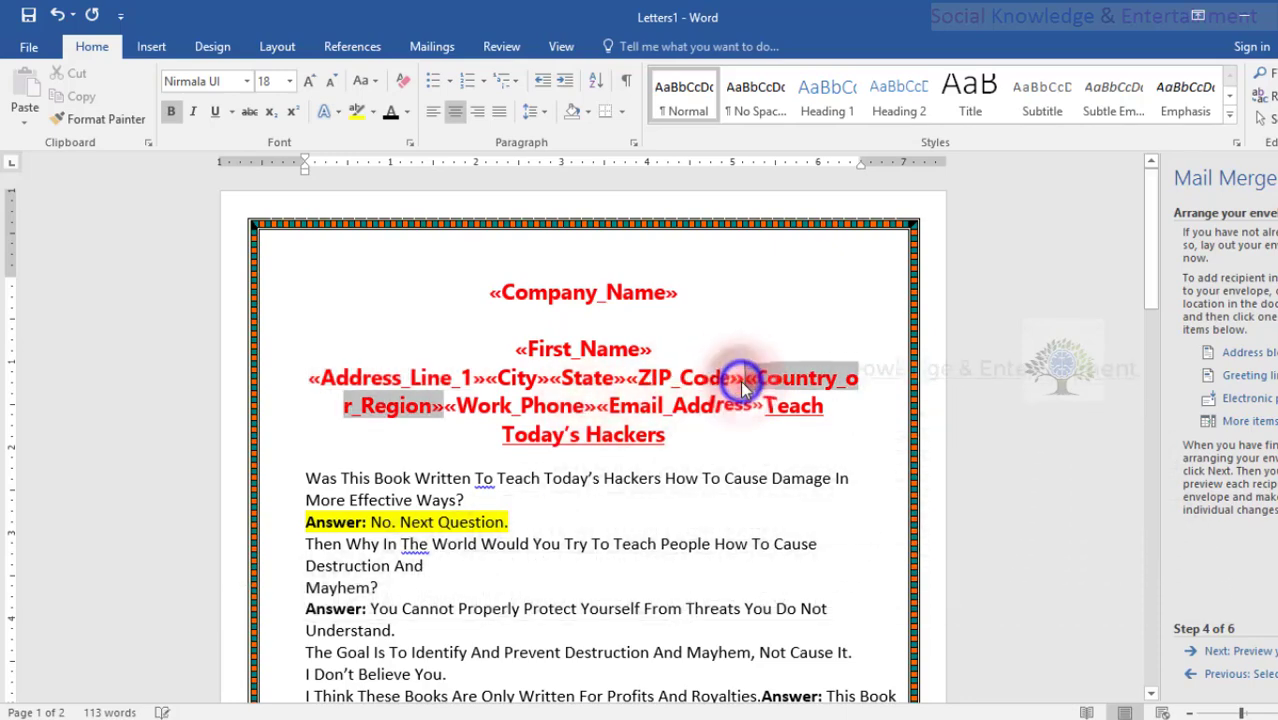
pyautogui.press('Return')
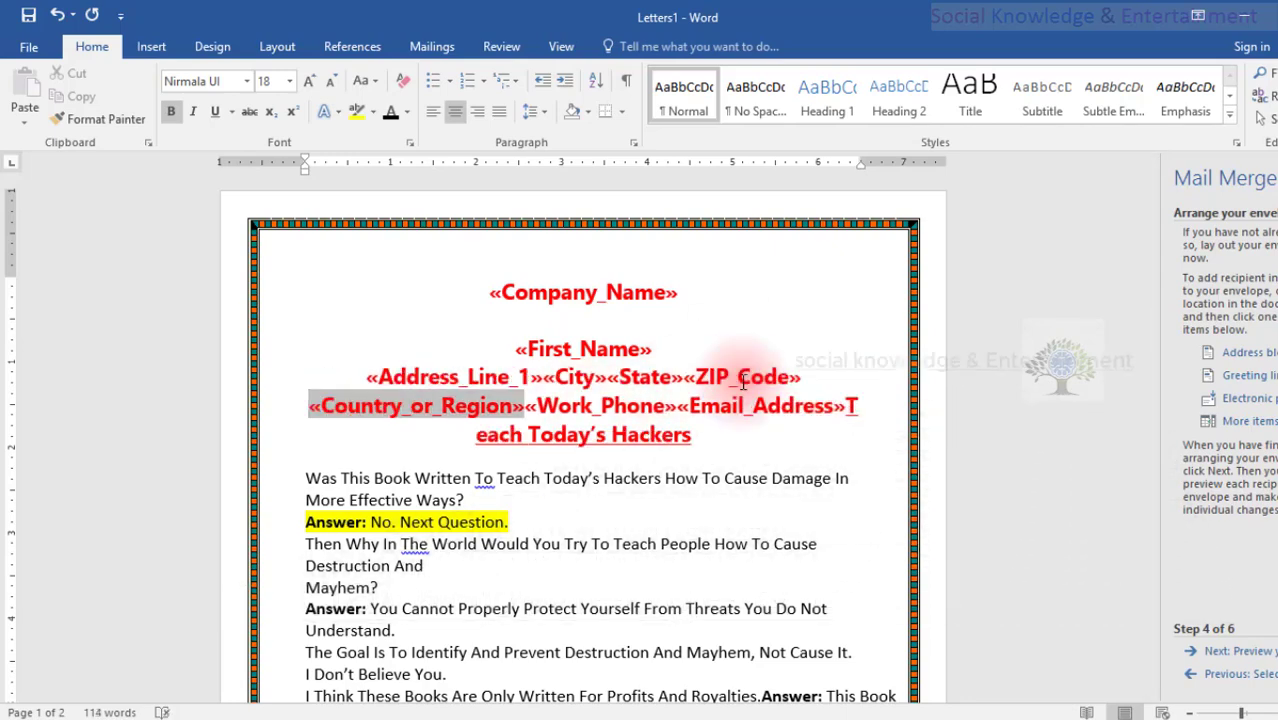
pyautogui.click(531, 406)
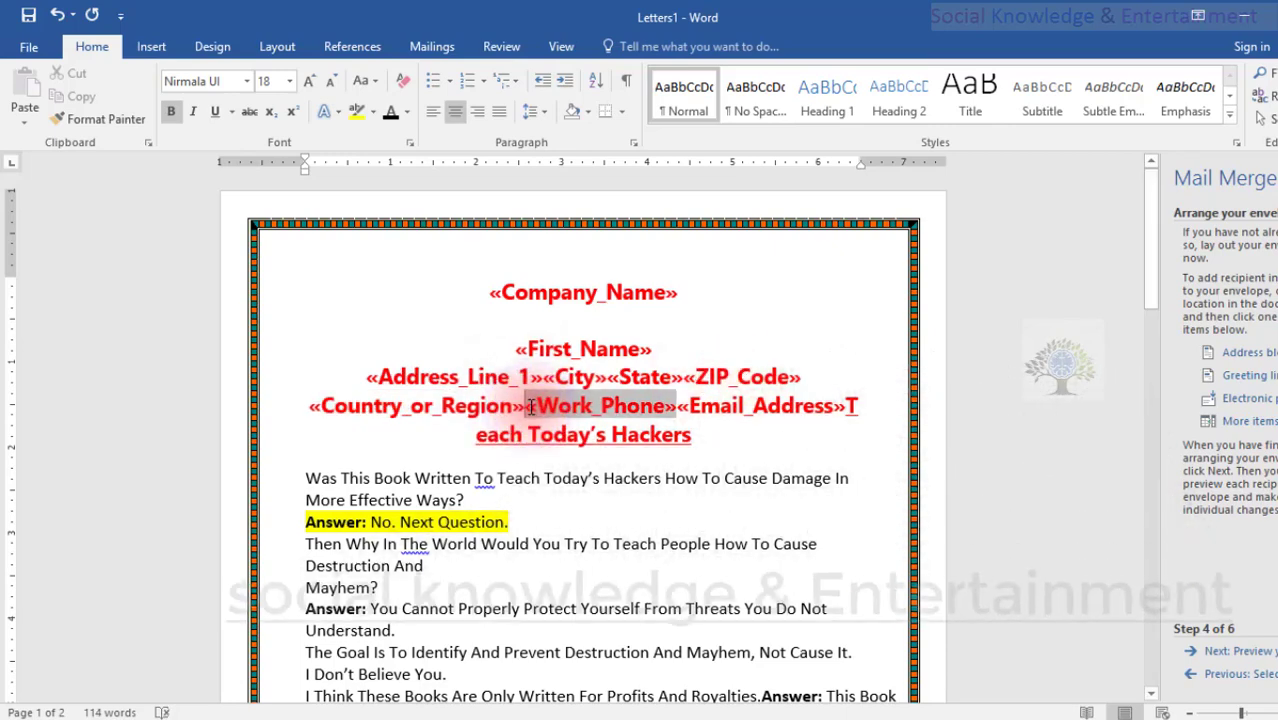
pyautogui.press('Return')
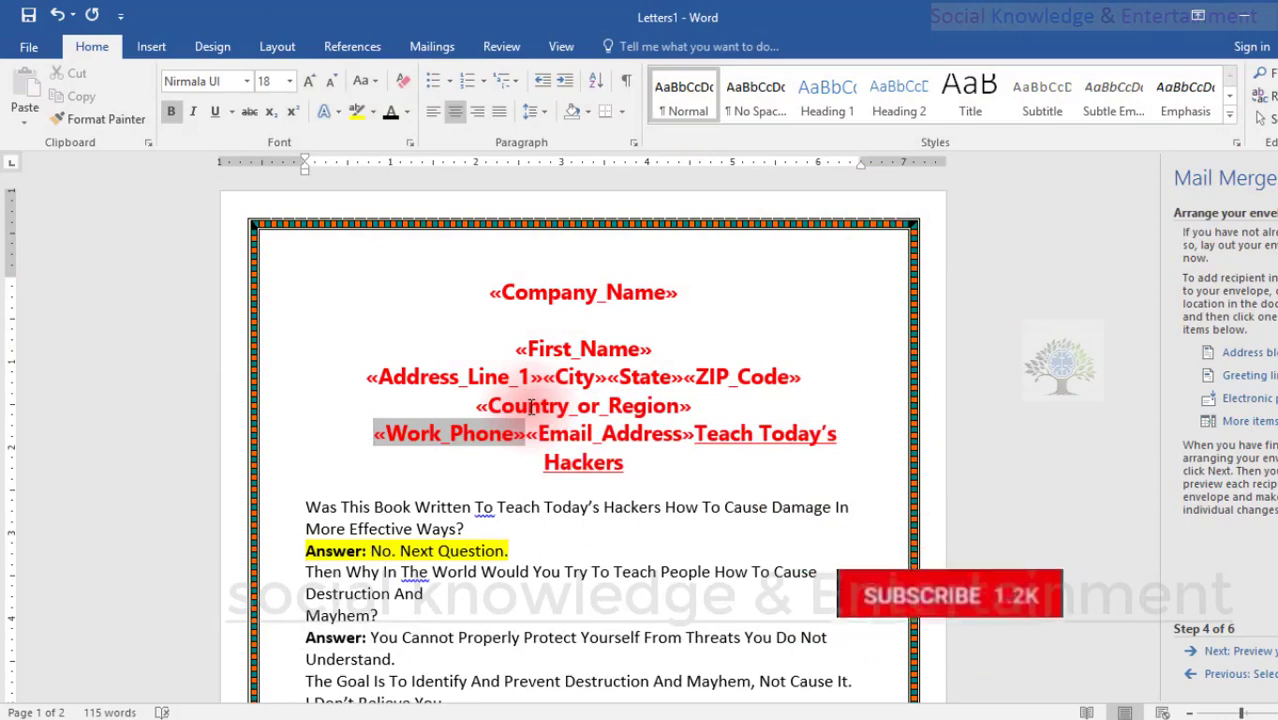
pyautogui.press('Tab')
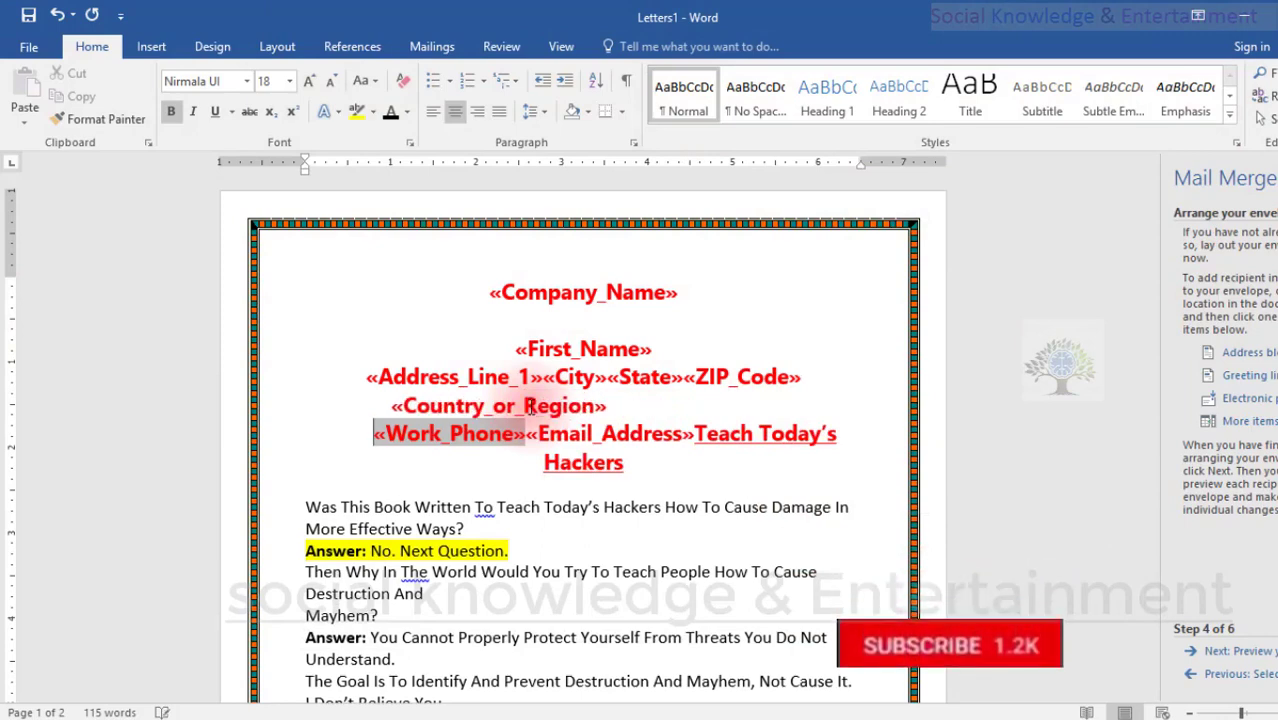
pyautogui.press('Tab')
pyautogui.press('Return')
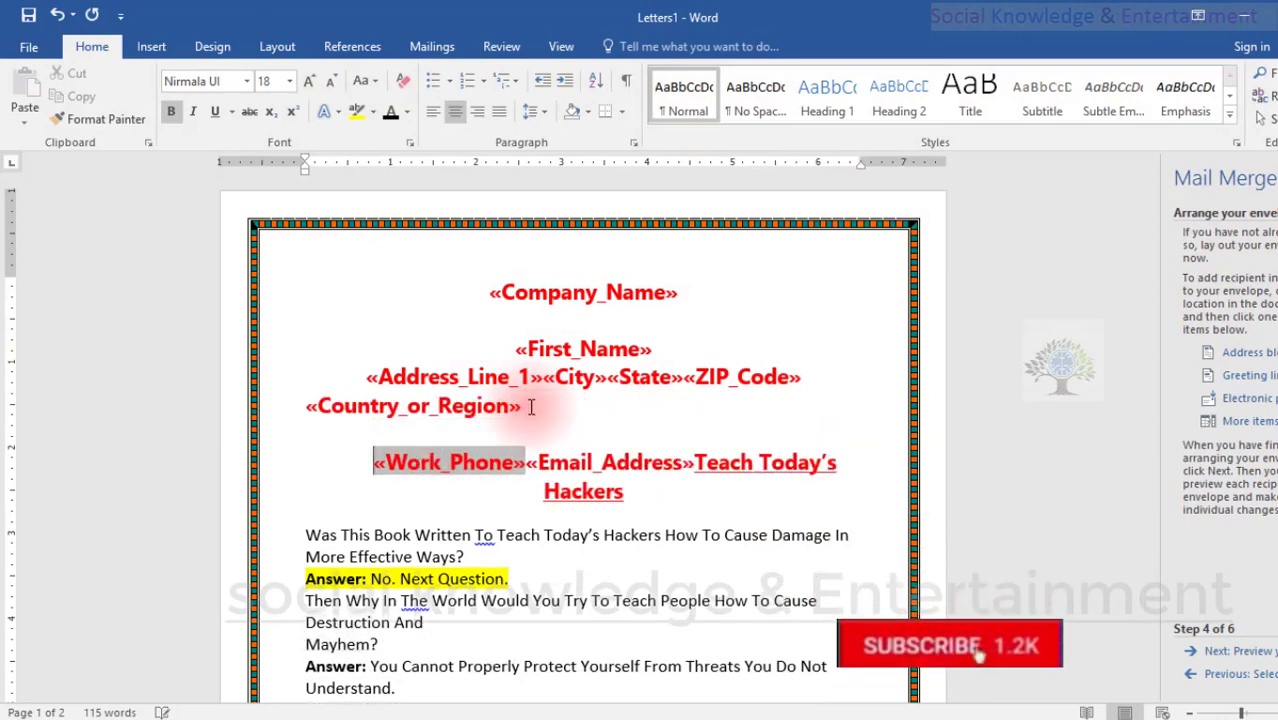
pyautogui.press('BackSpace')
pyautogui.press('BackSpace')
pyautogui.press('BackSpace')
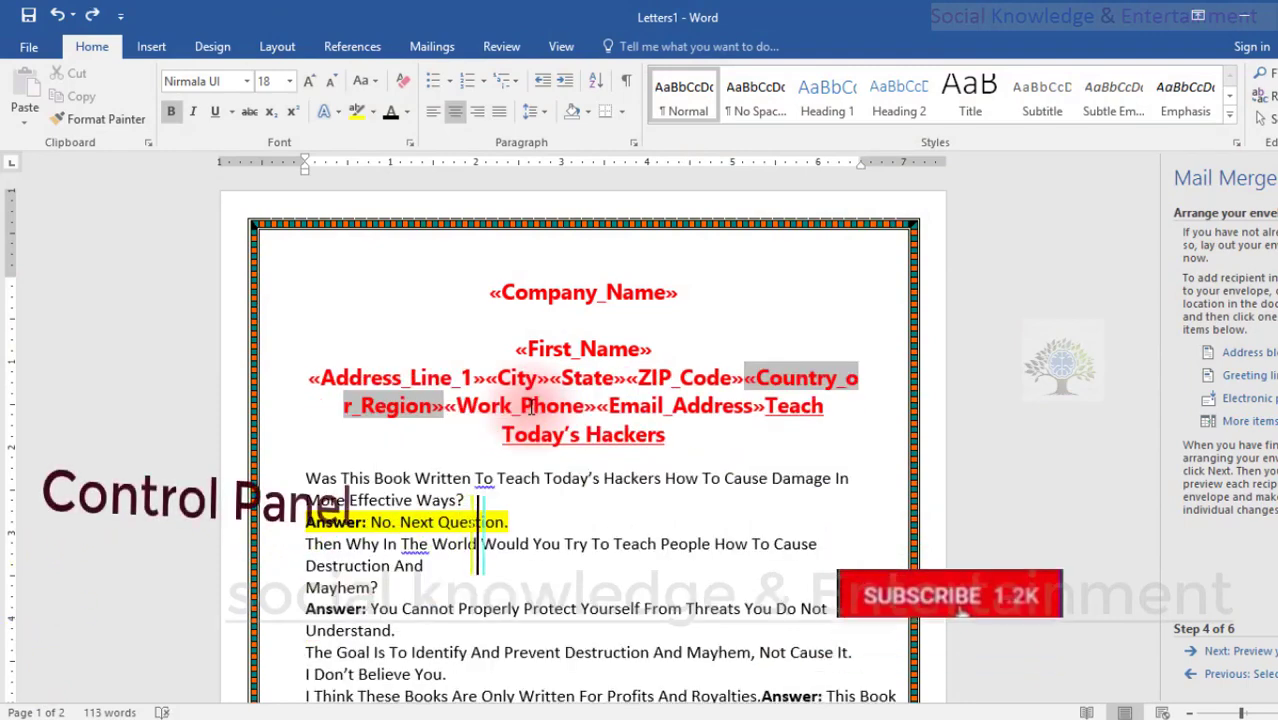
pyautogui.press('Return')
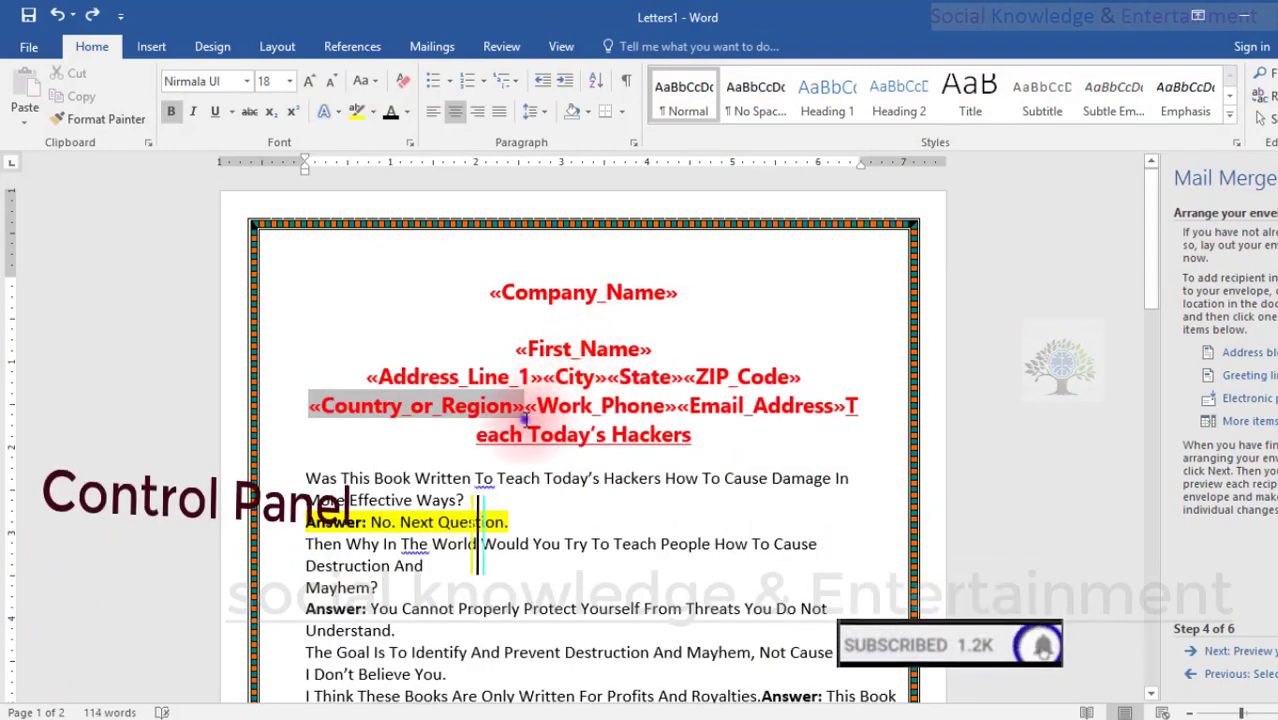
# Keep «Work_Phone» joined onto the «Country_or_Region» line.
pyautogui.click(527, 407)
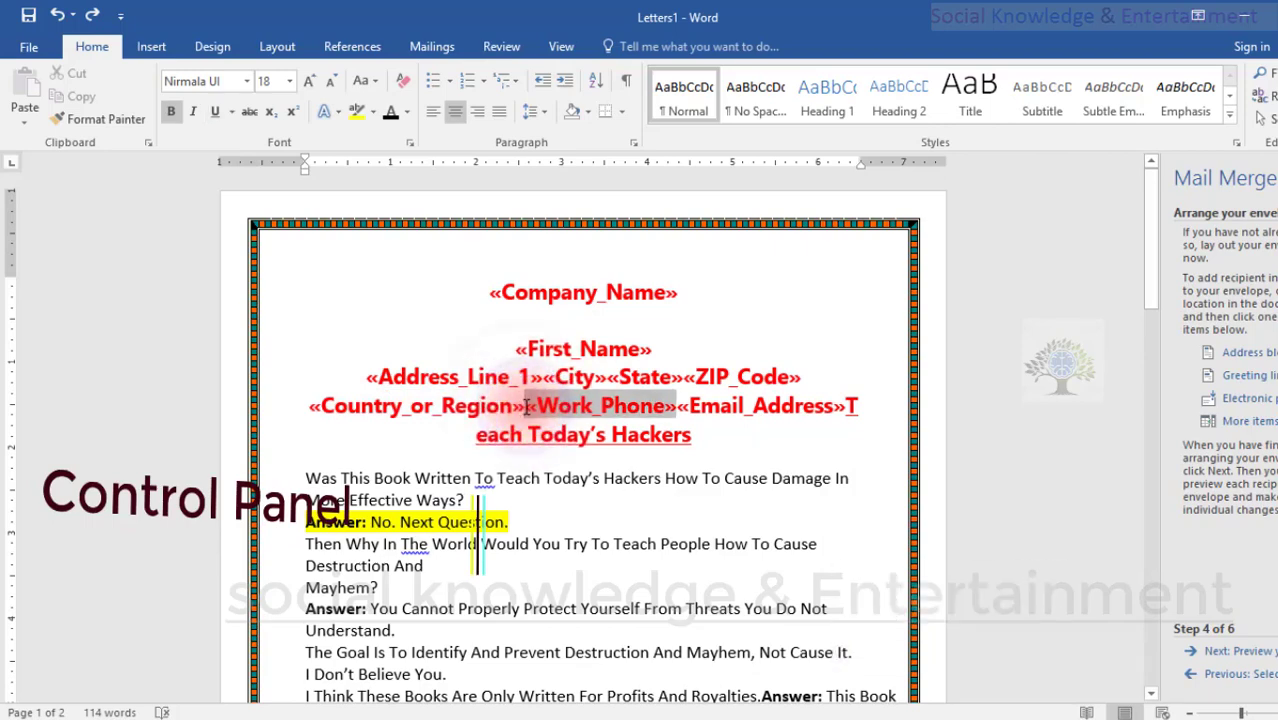
pyautogui.press('Return')
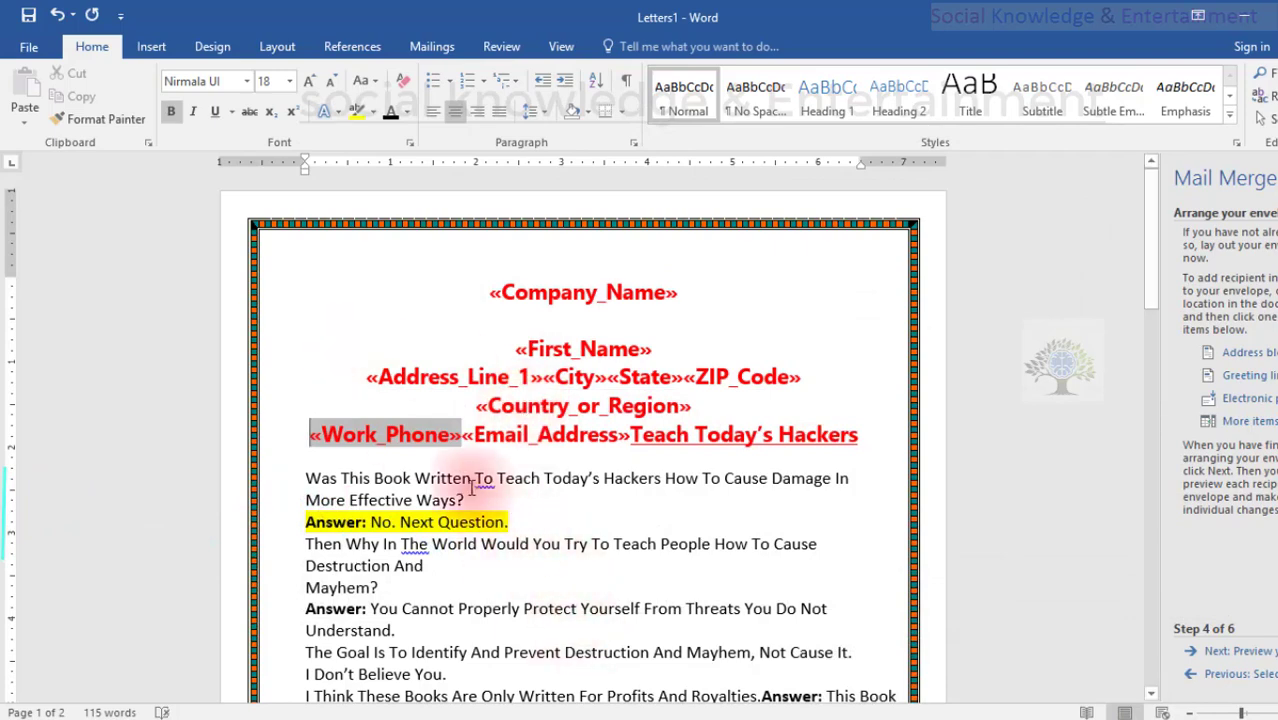
pyautogui.click(478, 406)
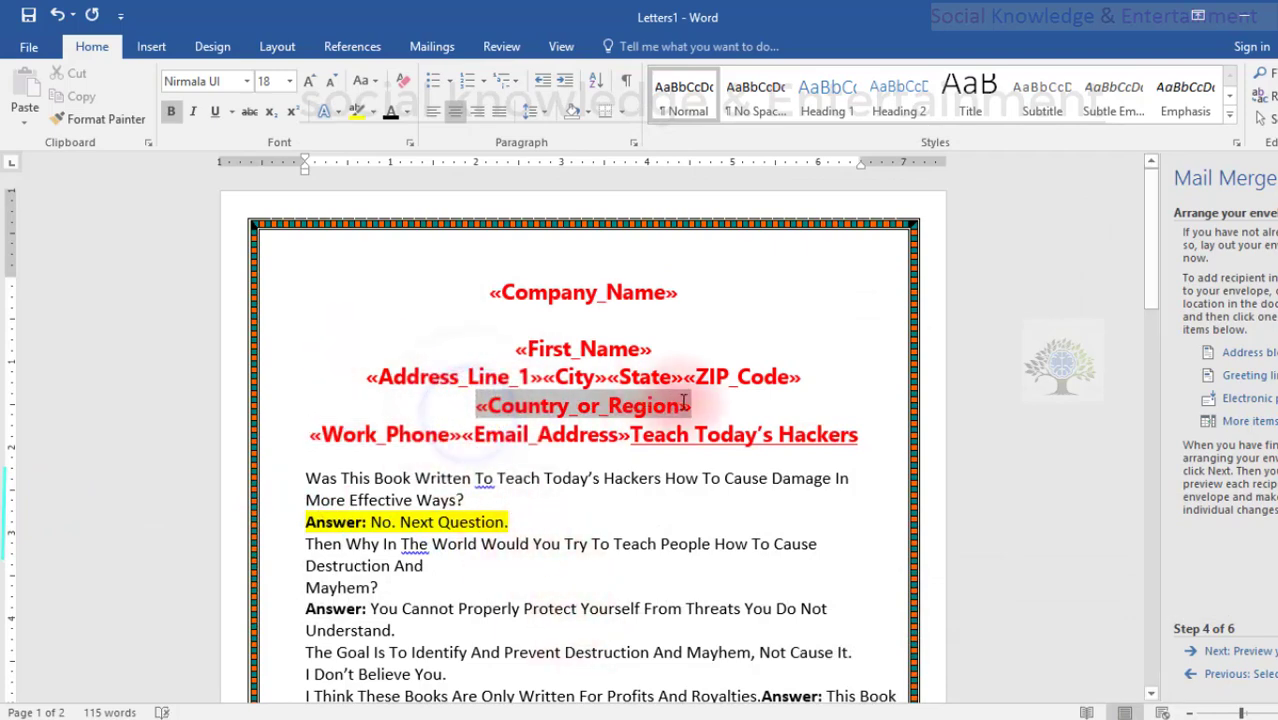
pyautogui.click(691, 405)
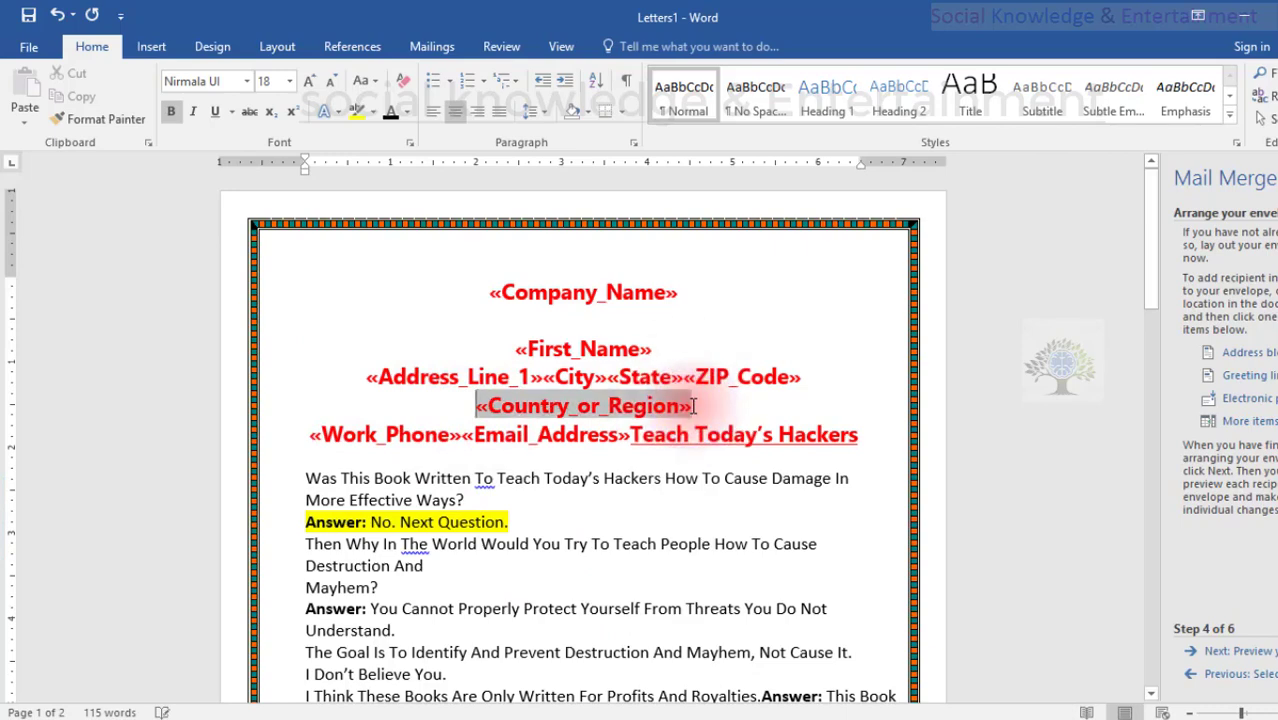
pyautogui.hotkey('shift', 'Left')
pyautogui.click(693, 405)
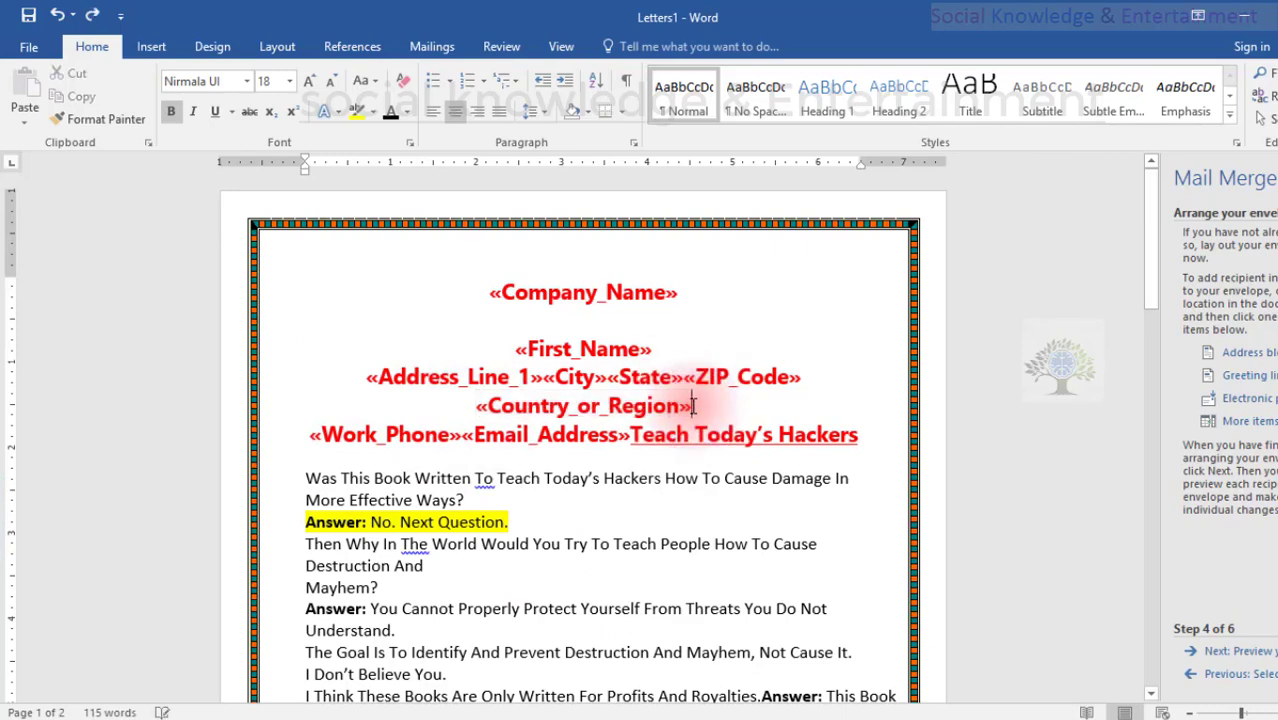
pyautogui.press('Delete')
# Put «Email_Address» on its own line above the 'Teach Today's Hackers' title.
pyautogui.click(684, 405)
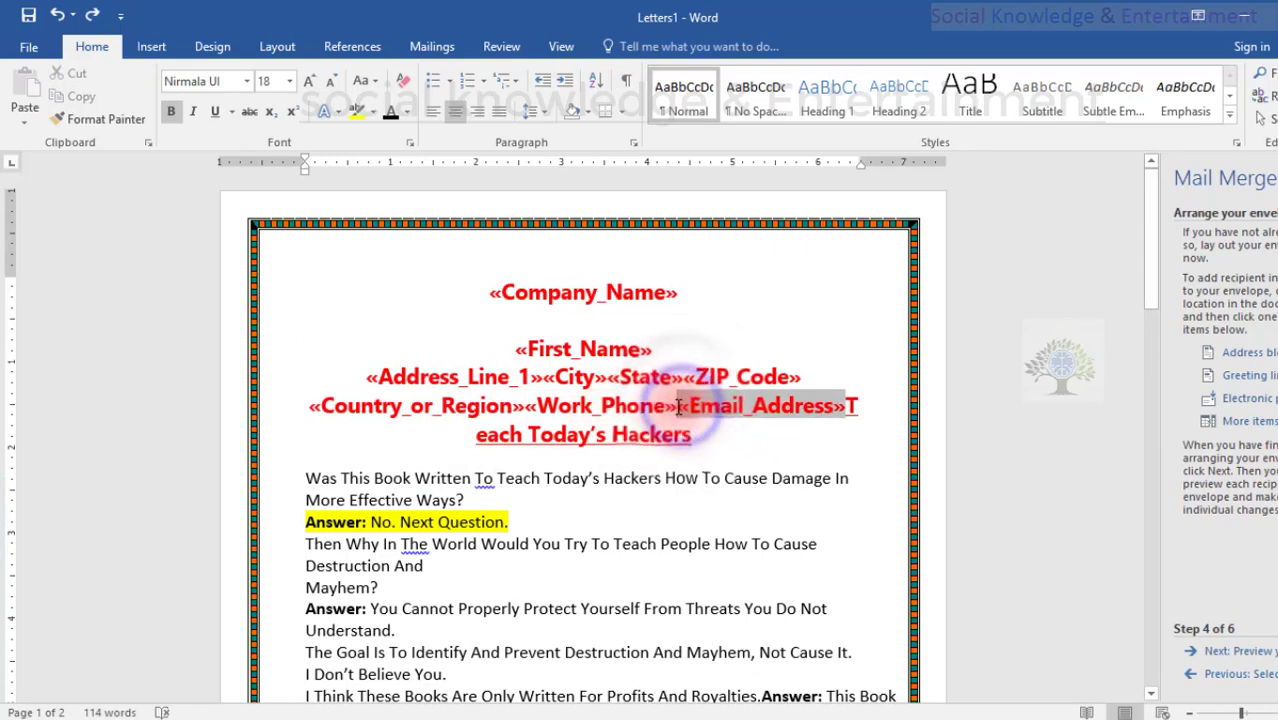
pyautogui.press('Return')
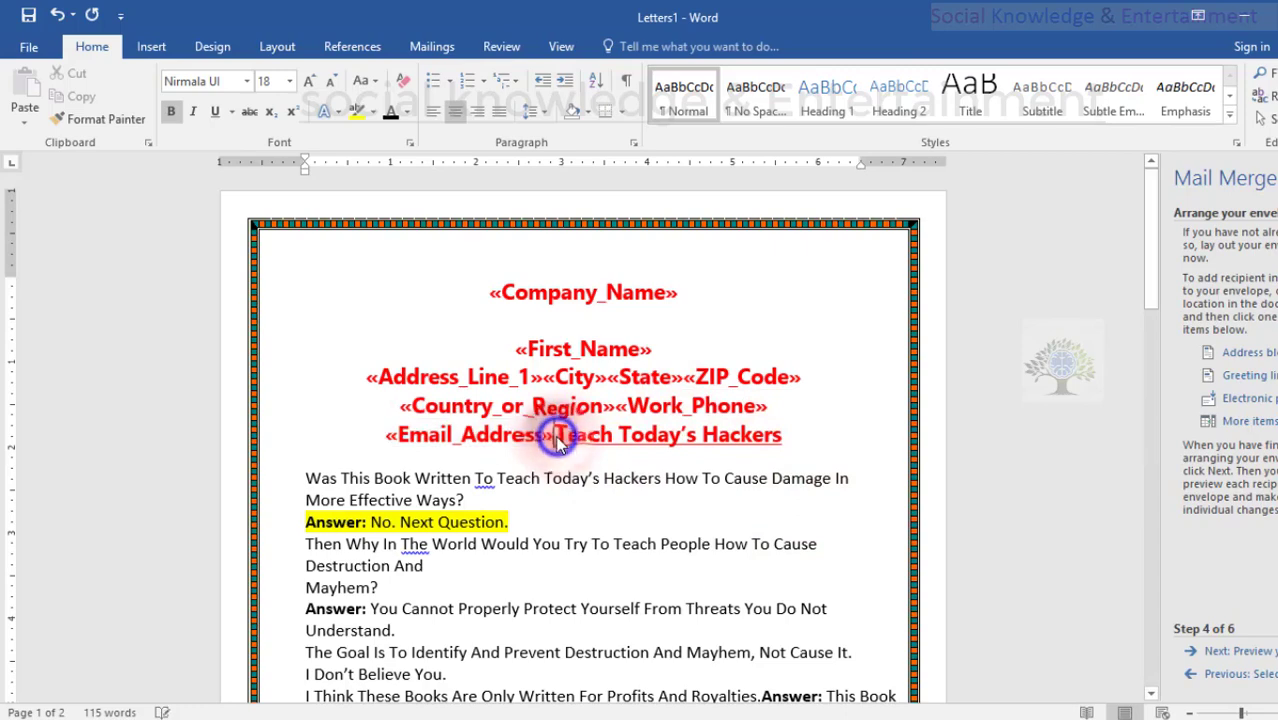
pyautogui.press('Return')
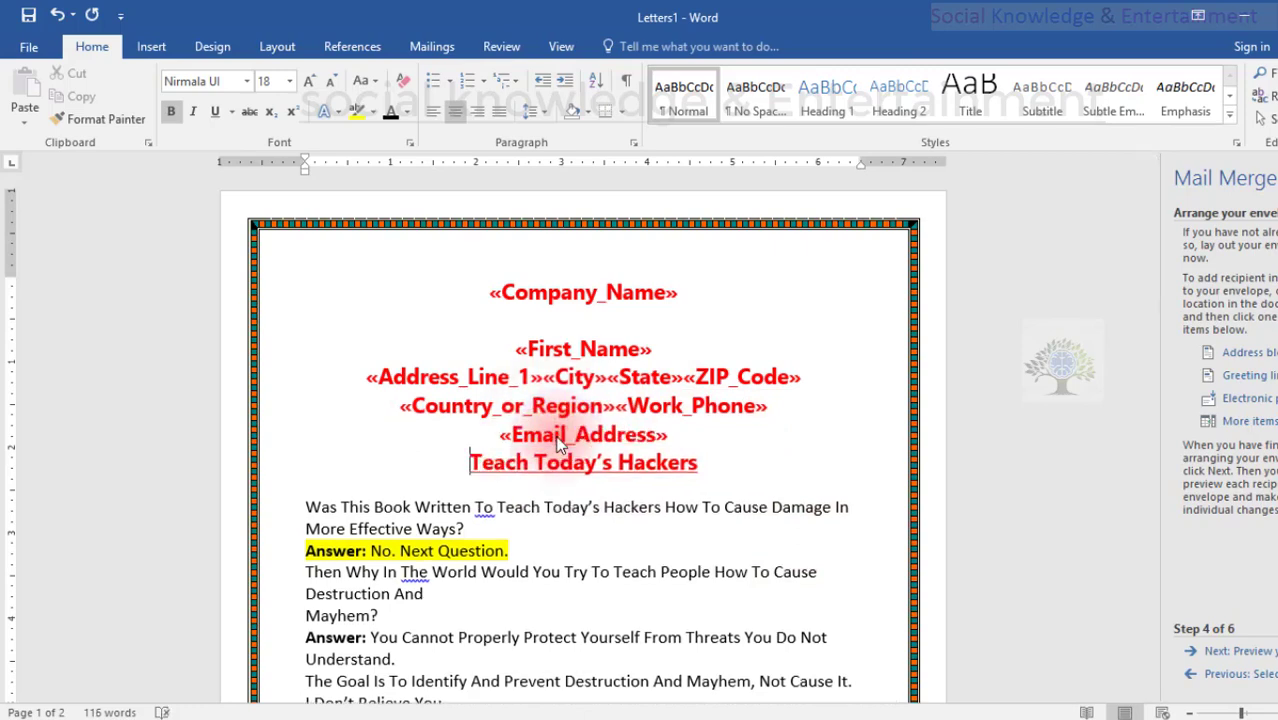
pyautogui.click(544, 246)
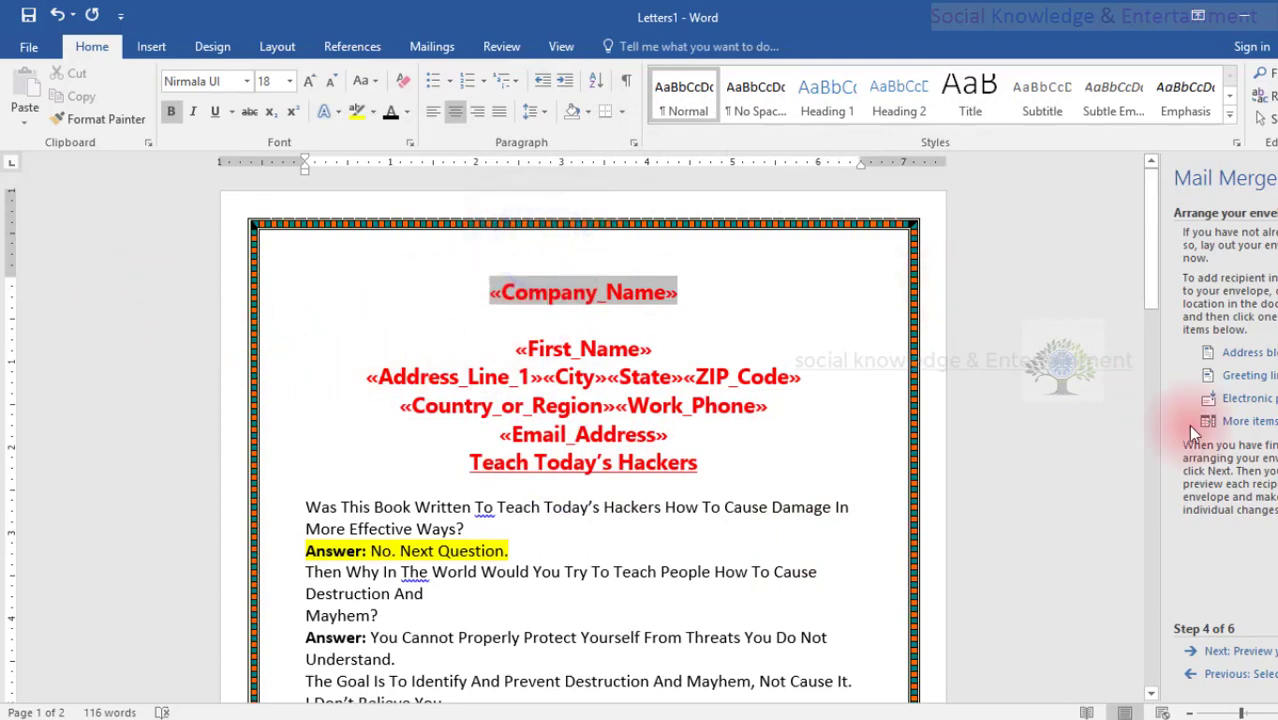
# Color the «Company_Name» field dark blue.
pyautogui.scroll(-10, 1070, 371)
pyautogui.scroll(-10, 1075, 375)
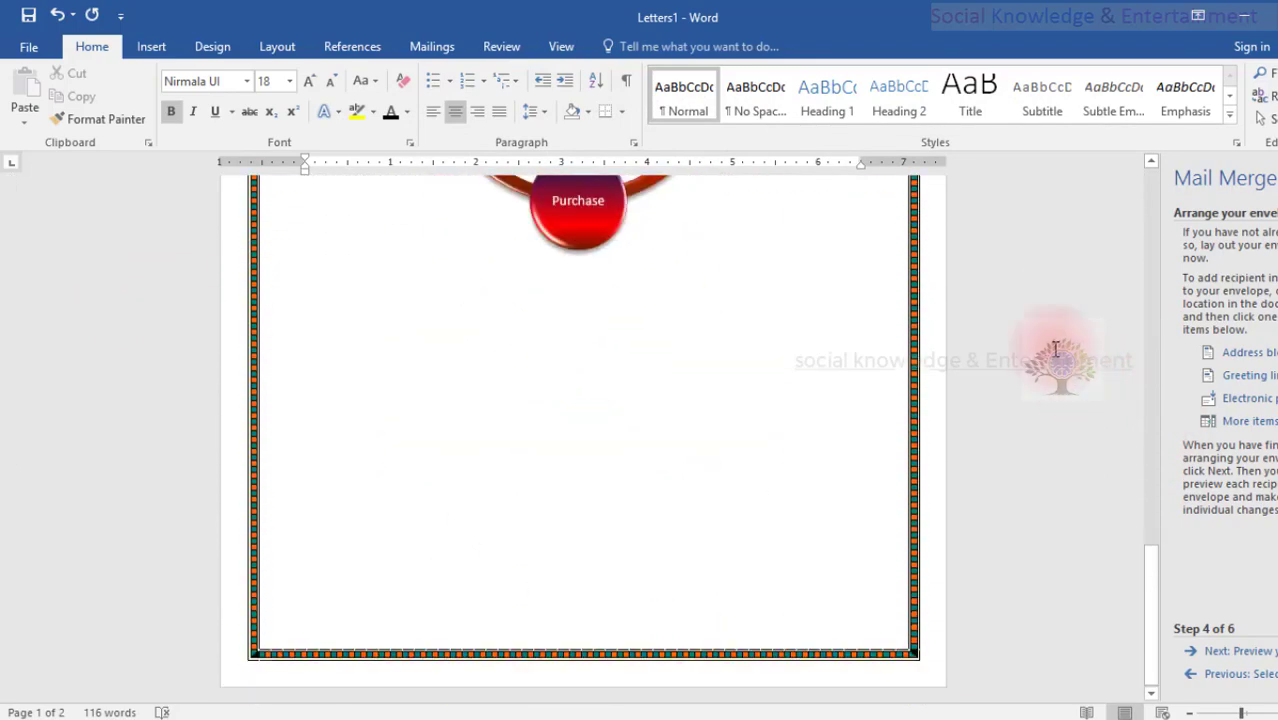
pyautogui.scroll(5, 1070, 370)
pyautogui.scroll(5, 1060, 360)
pyautogui.scroll(5, 1050, 350)
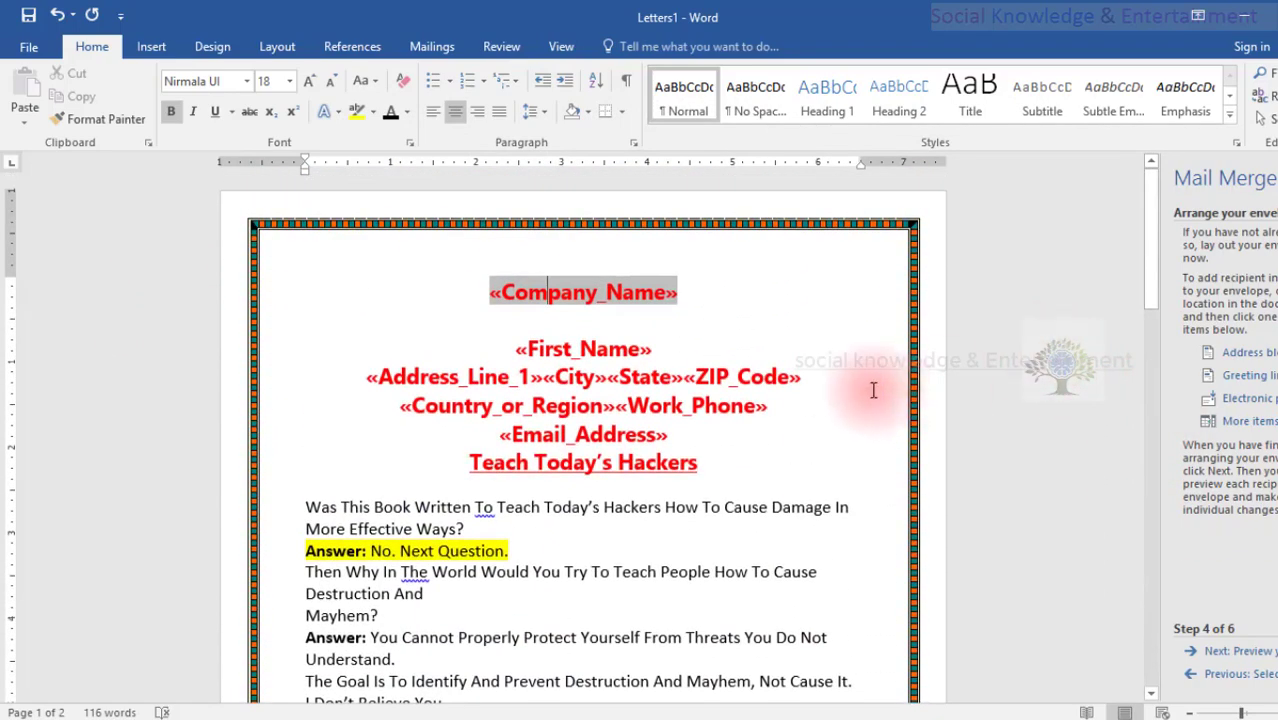
pyautogui.click(696, 292)
pyautogui.moveTo(696, 292); pyautogui.dragTo(471, 289)
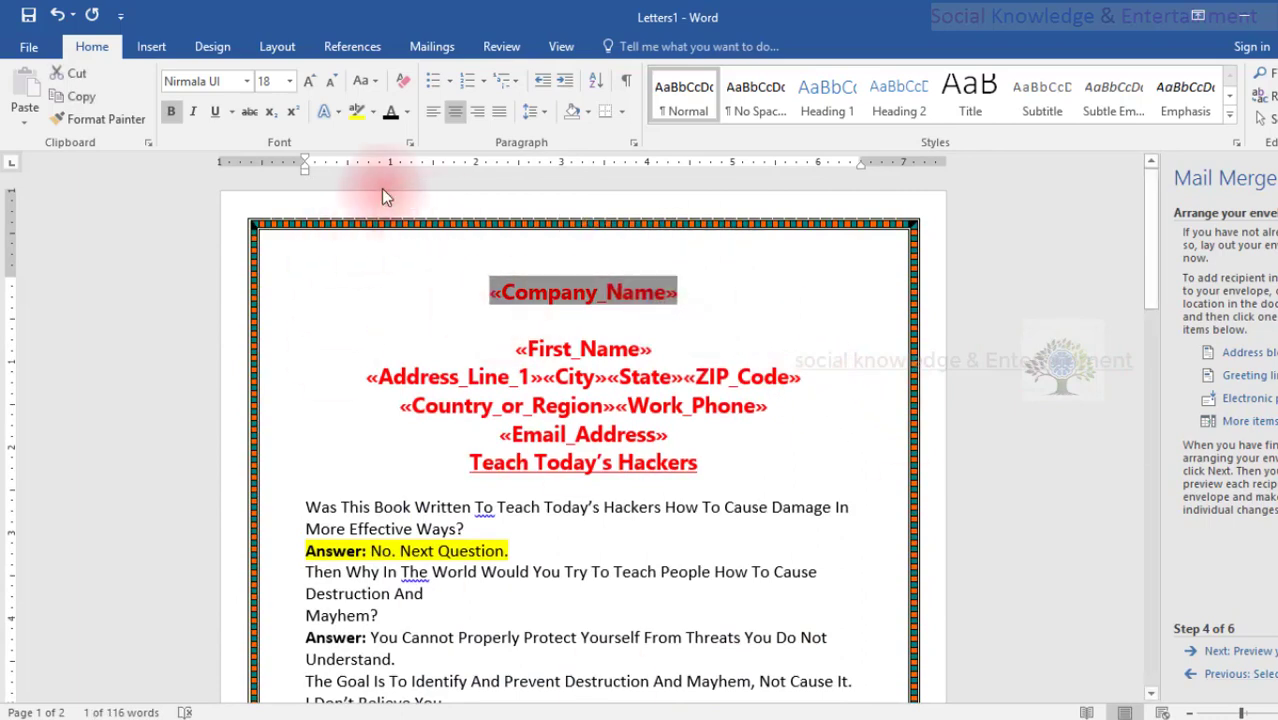
pyautogui.click(403, 114)
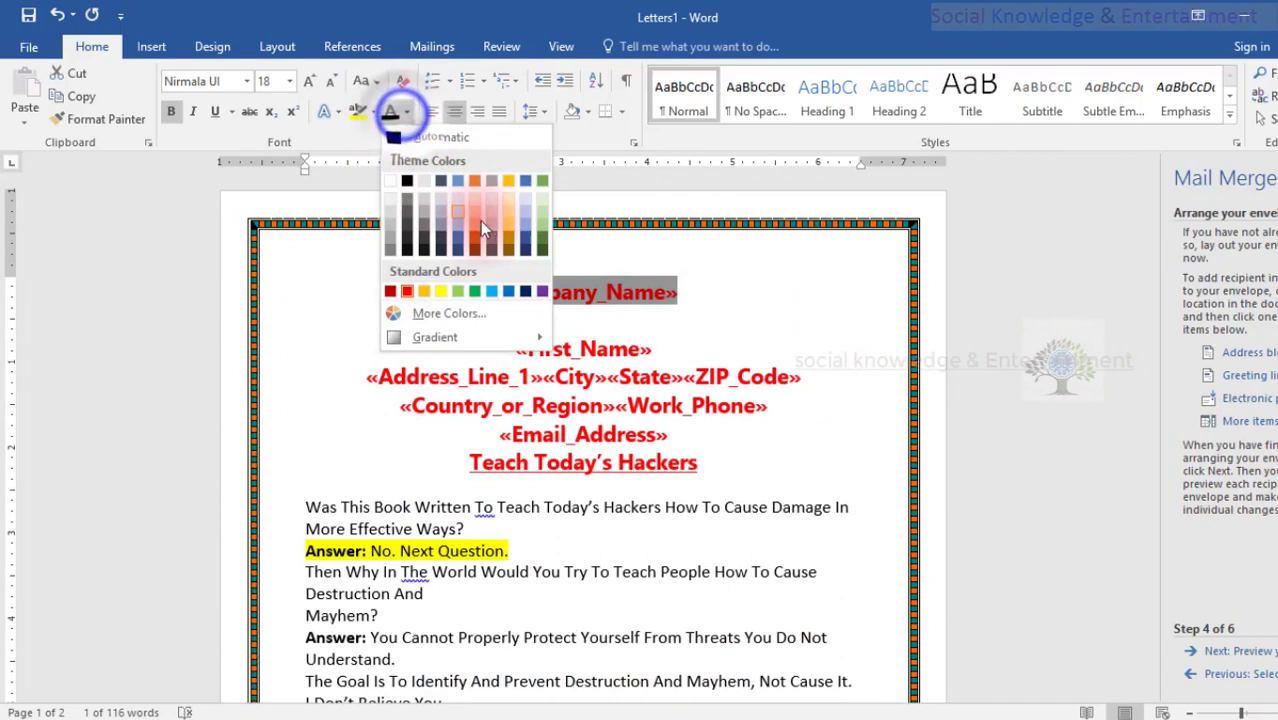
pyautogui.click(528, 291)
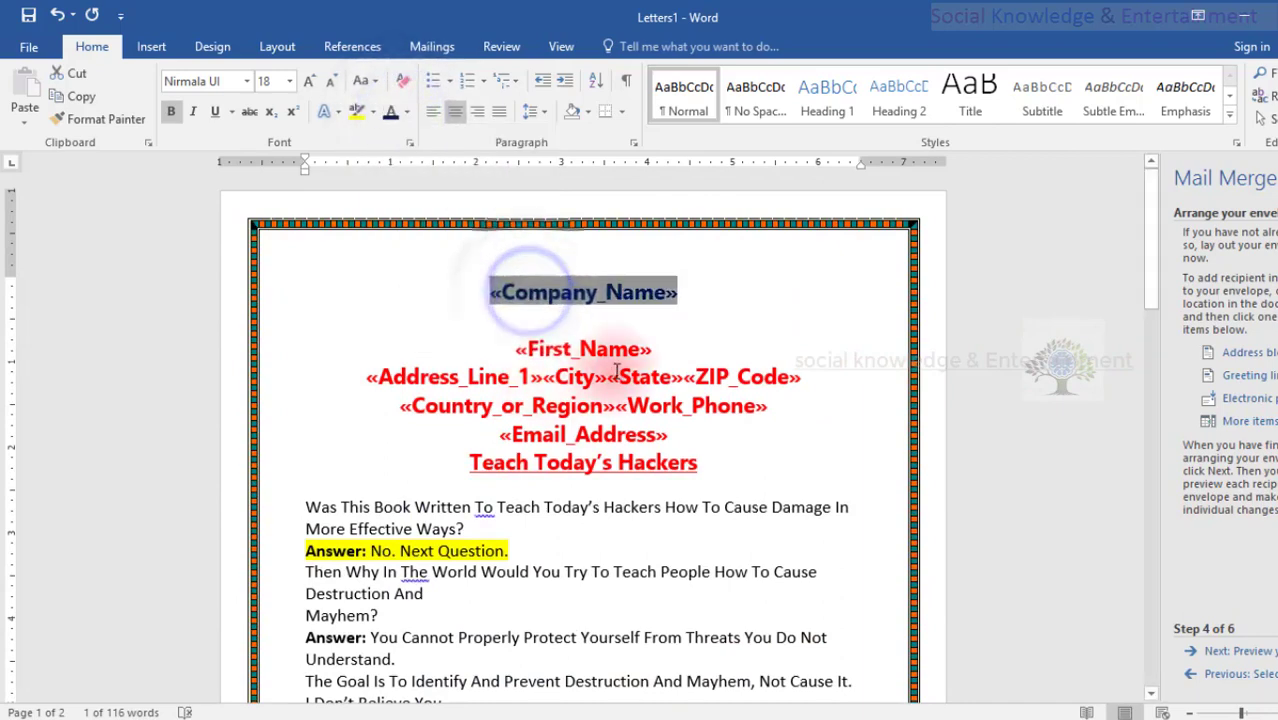
# Change the «First_Name» field's font color to black (Automatic).
pyautogui.moveTo(657, 357); pyautogui.dragTo(503, 347)
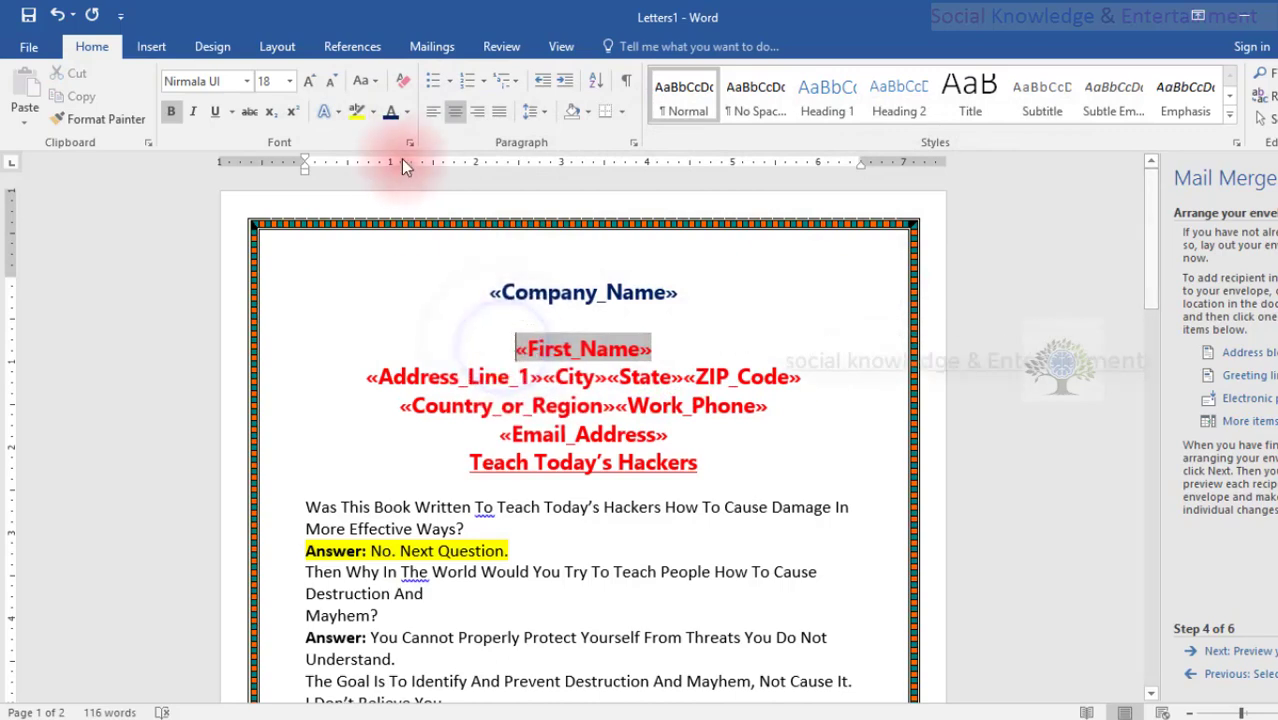
pyautogui.click(407, 112)
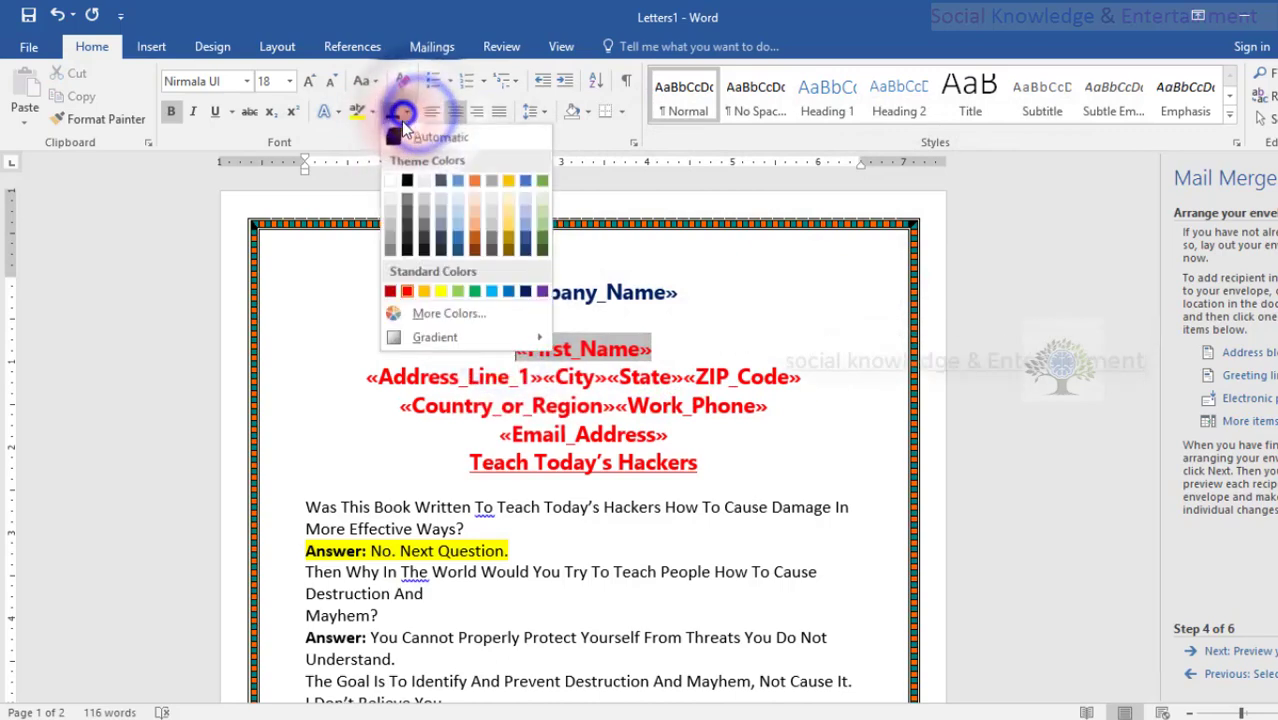
pyautogui.click(410, 180)
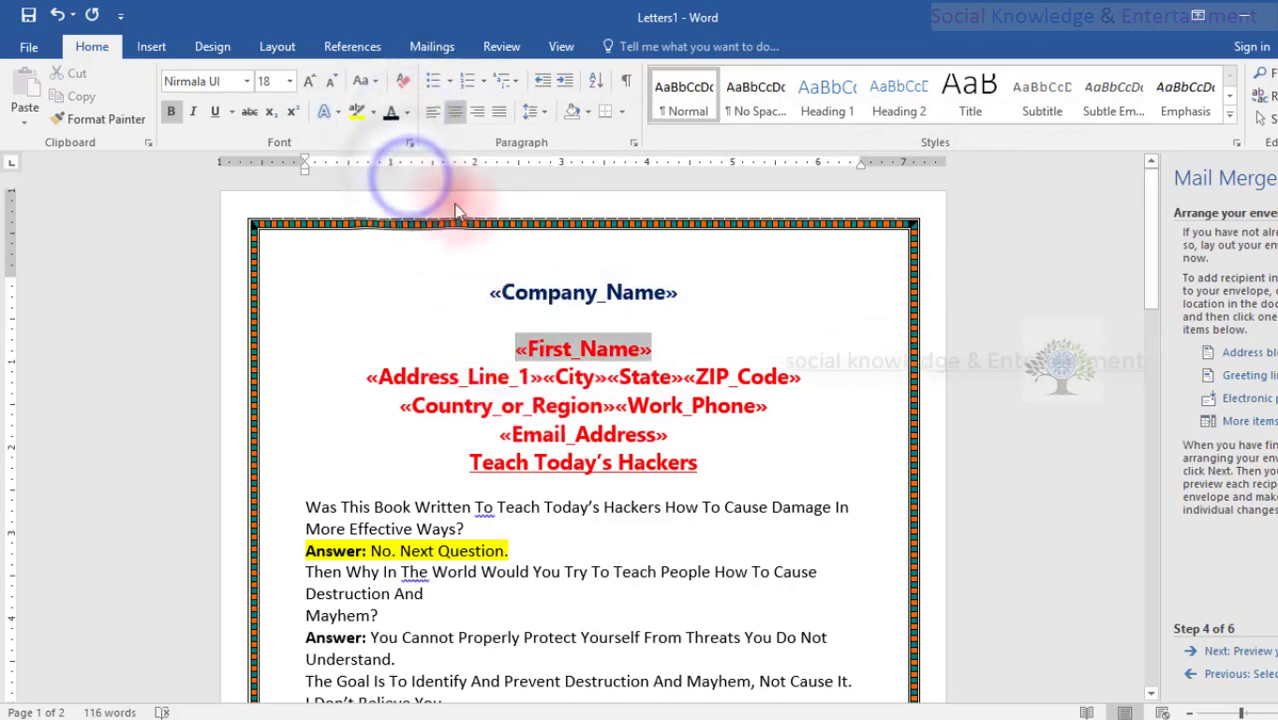
pyautogui.click(391, 119)
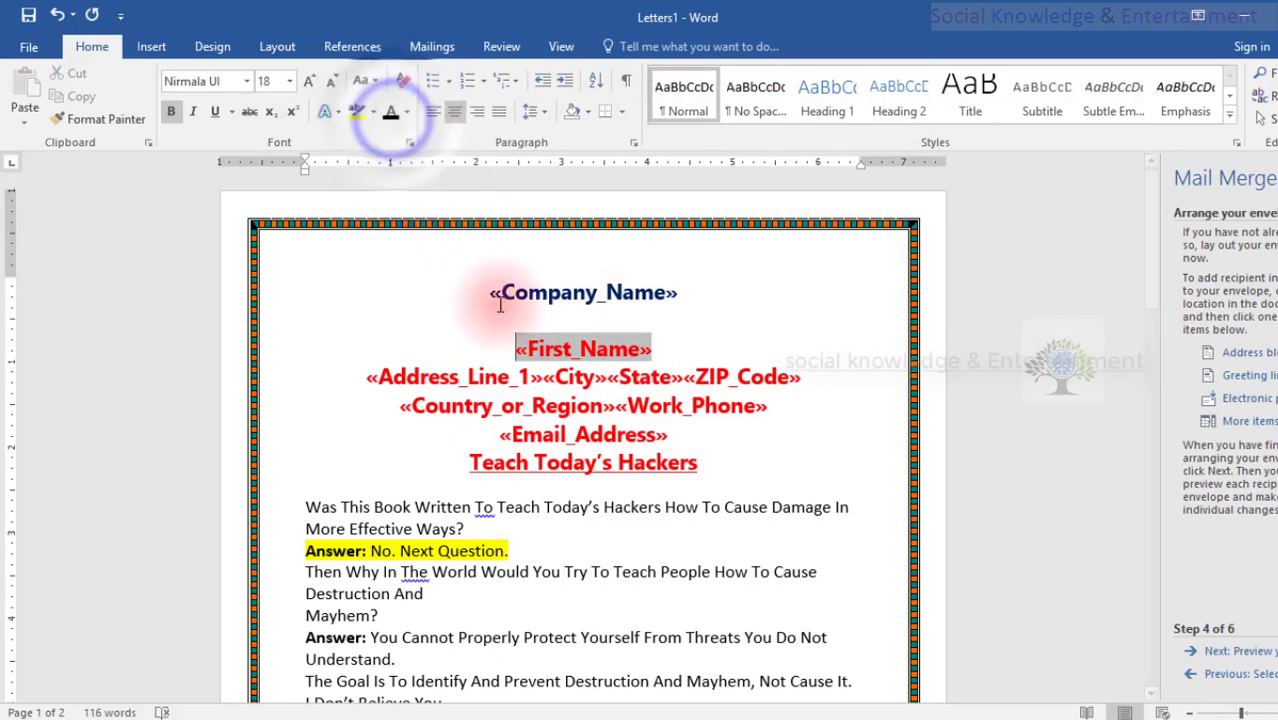
pyautogui.moveTo(649, 347); pyautogui.dragTo(515, 348)
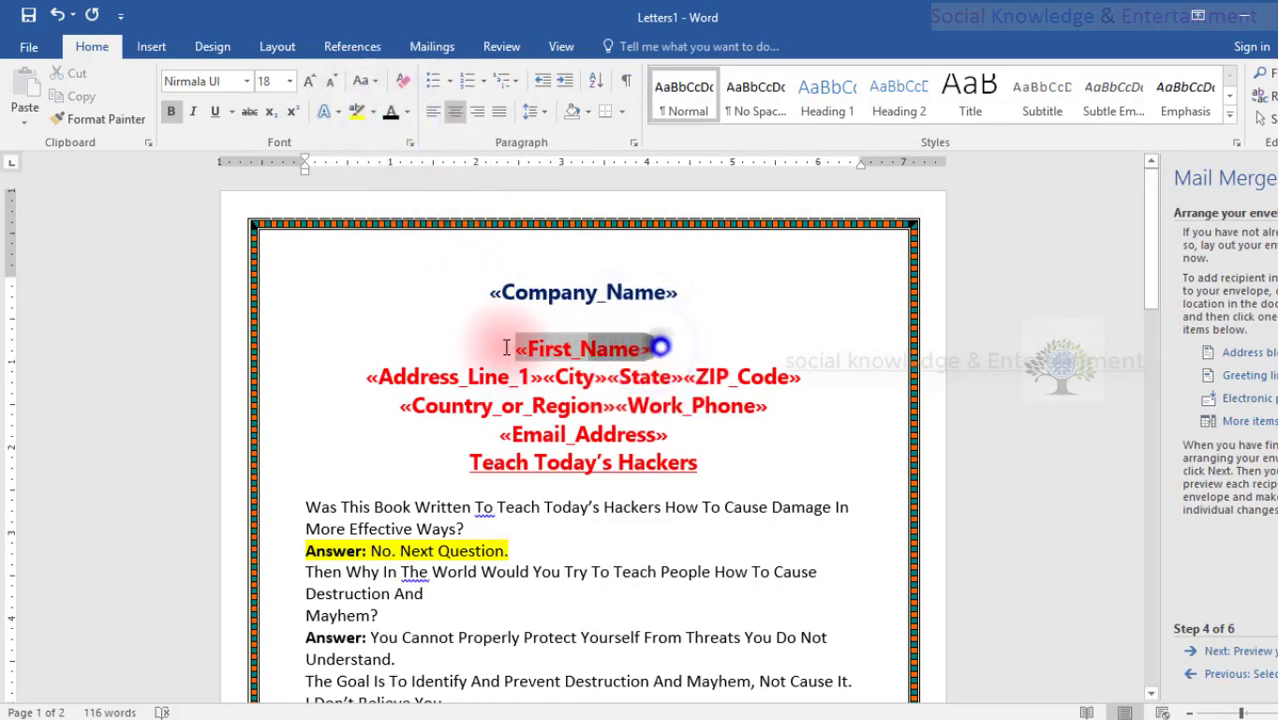
pyautogui.click(391, 111)
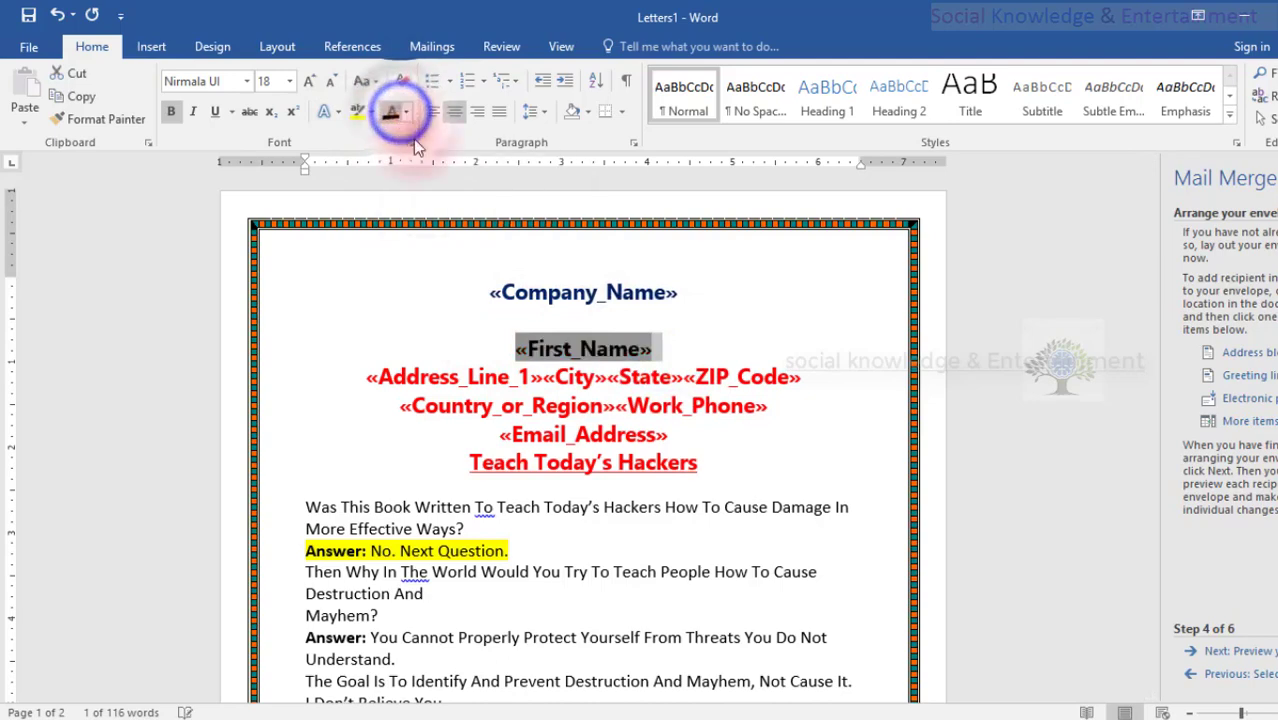
# Make the whole address line Dark Red at 14 pt.
pyautogui.tripleClick(801, 376)
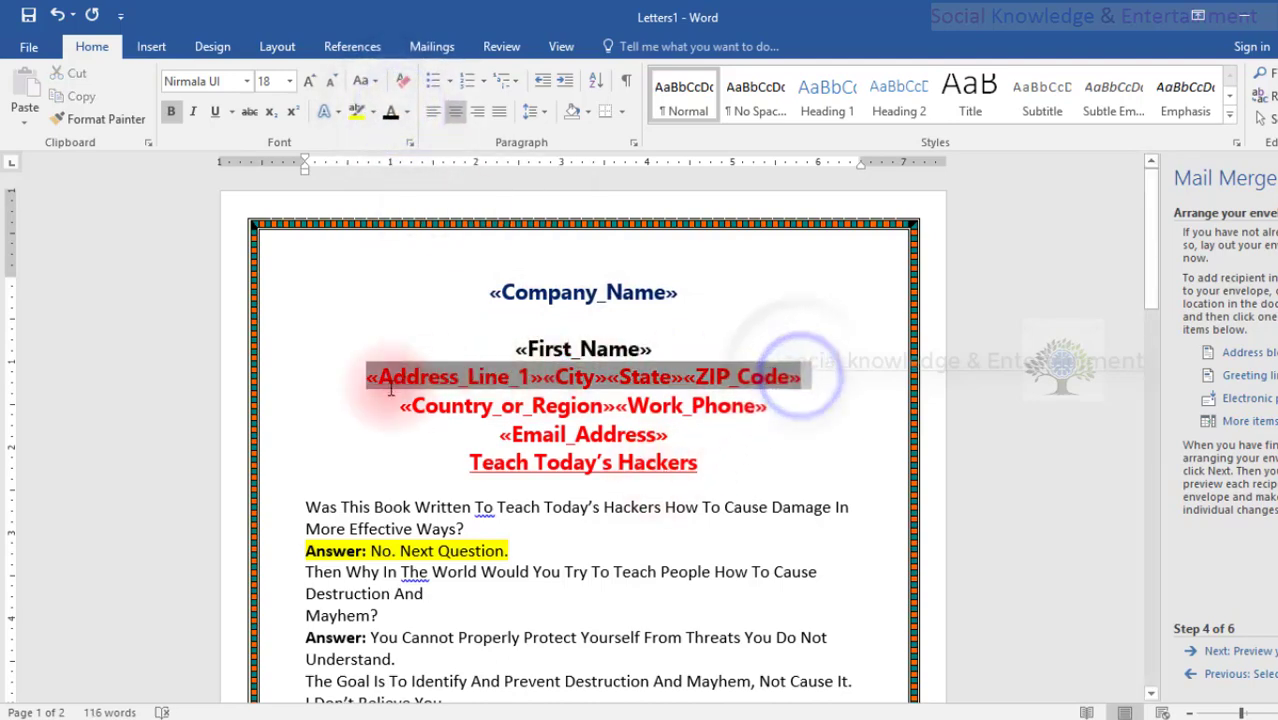
pyautogui.click(407, 116)
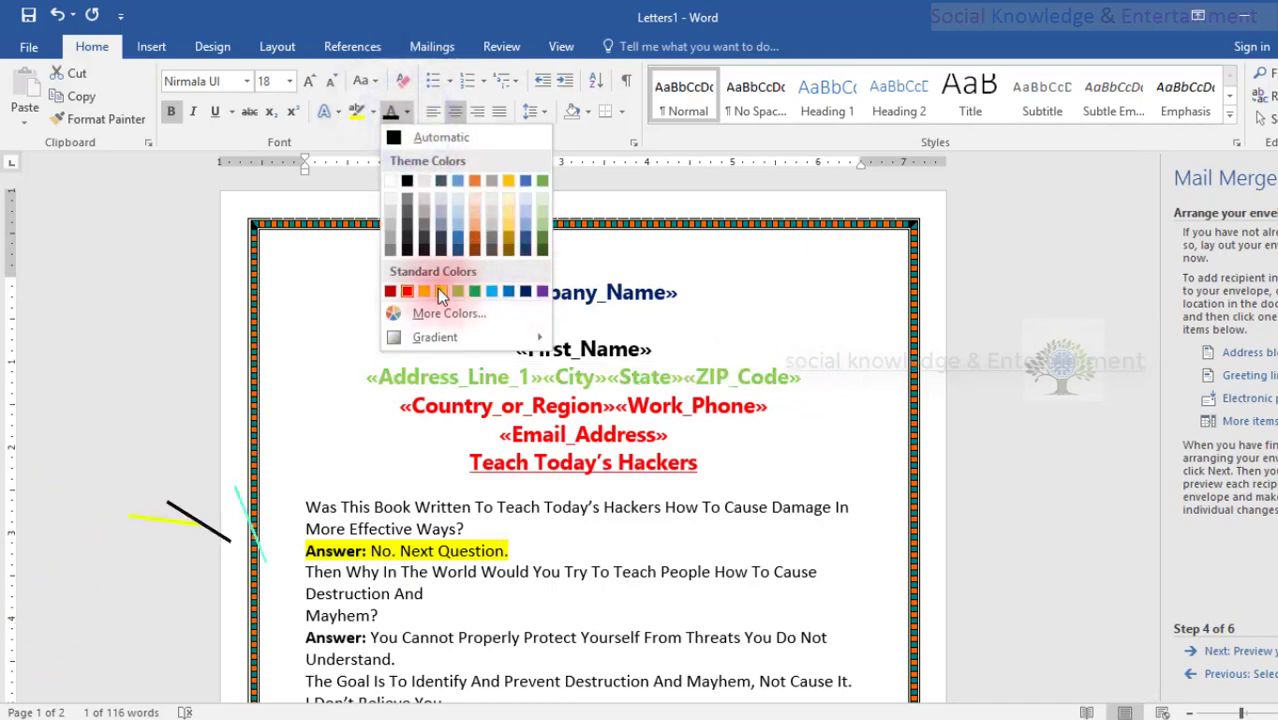
pyautogui.click(389, 292)
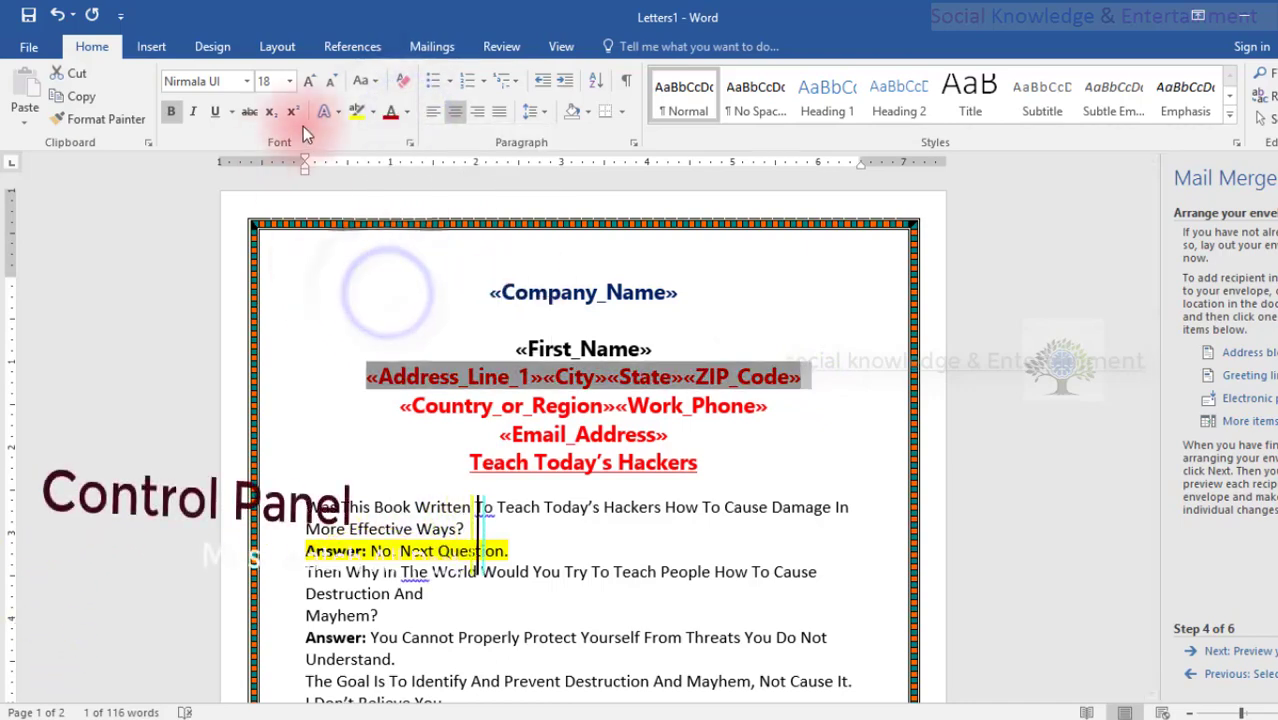
pyautogui.click(331, 80)
pyautogui.click(331, 80)
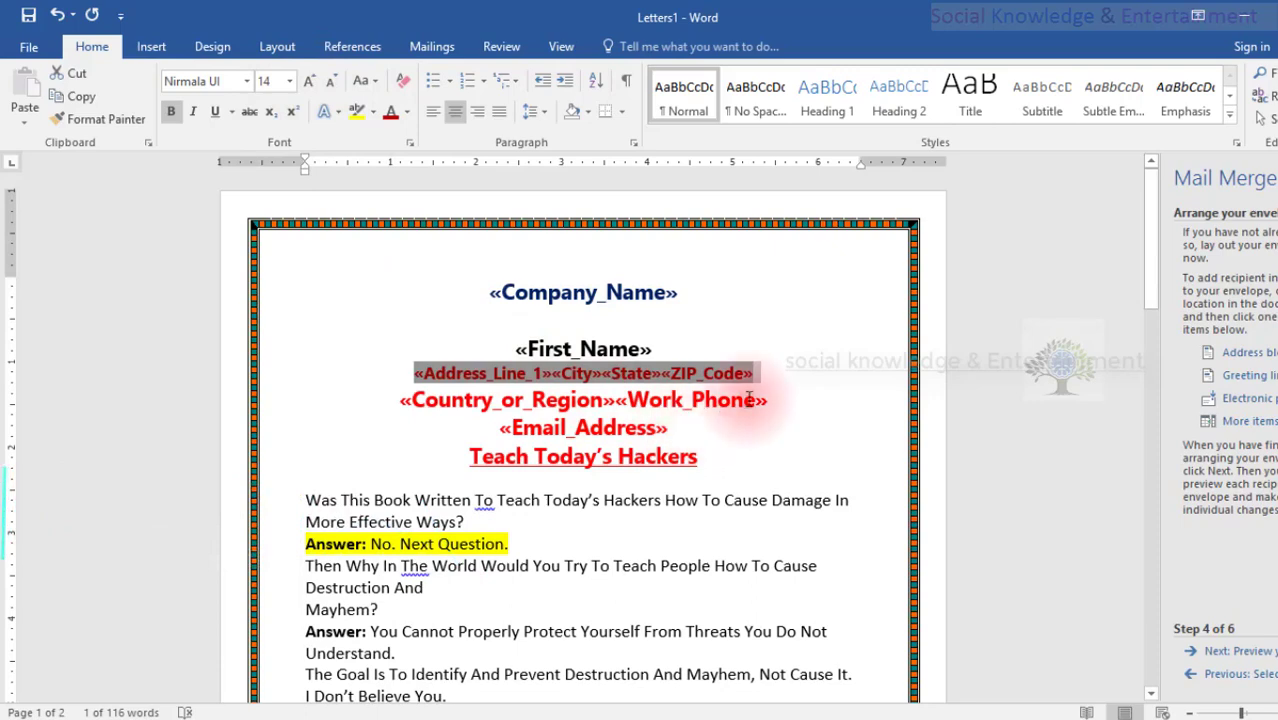
# Shrink the «Country_or_Region»«Work_Phone» line to 16 pt.
pyautogui.click(781, 398)
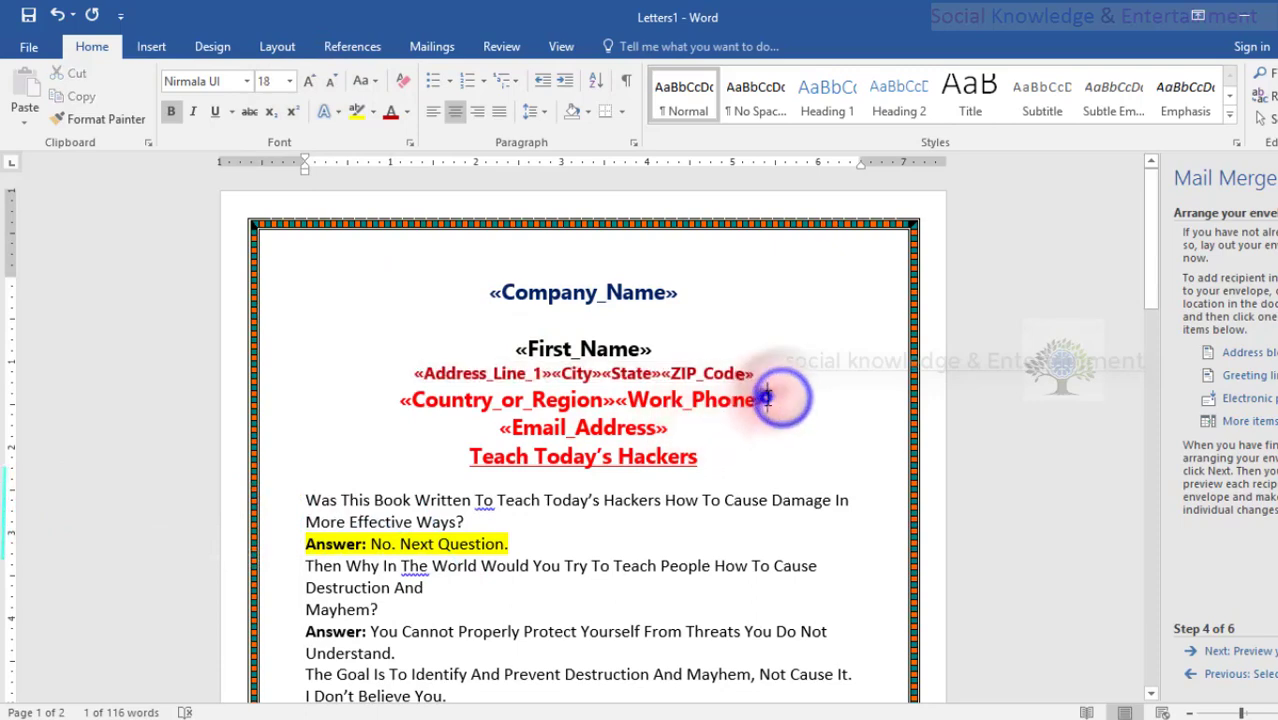
pyautogui.tripleClick(770, 398)
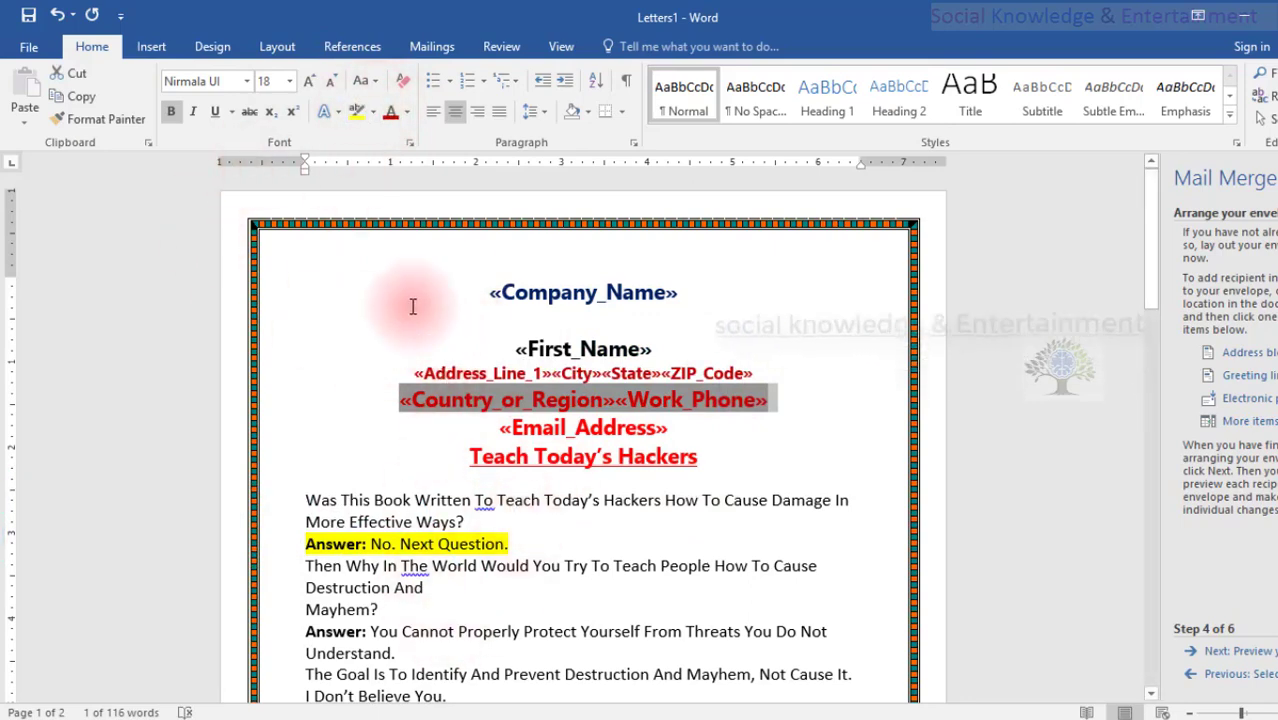
pyautogui.click(333, 80)
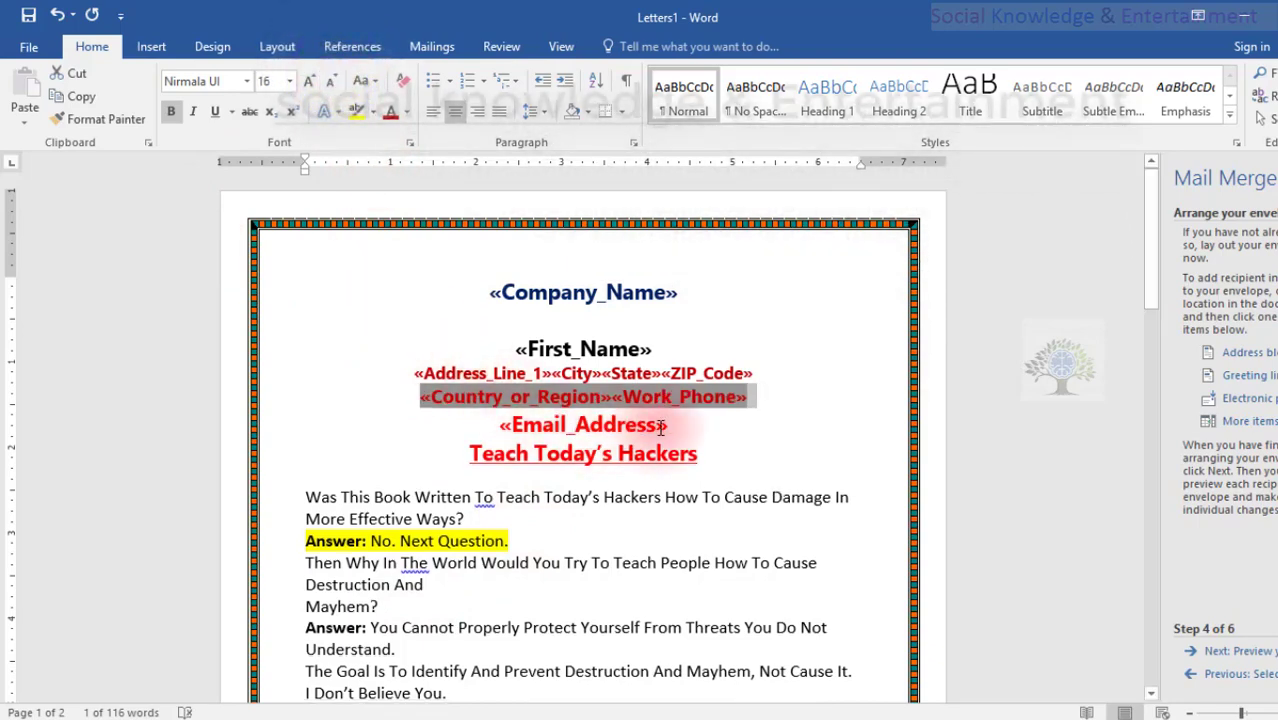
pyautogui.click(495, 435)
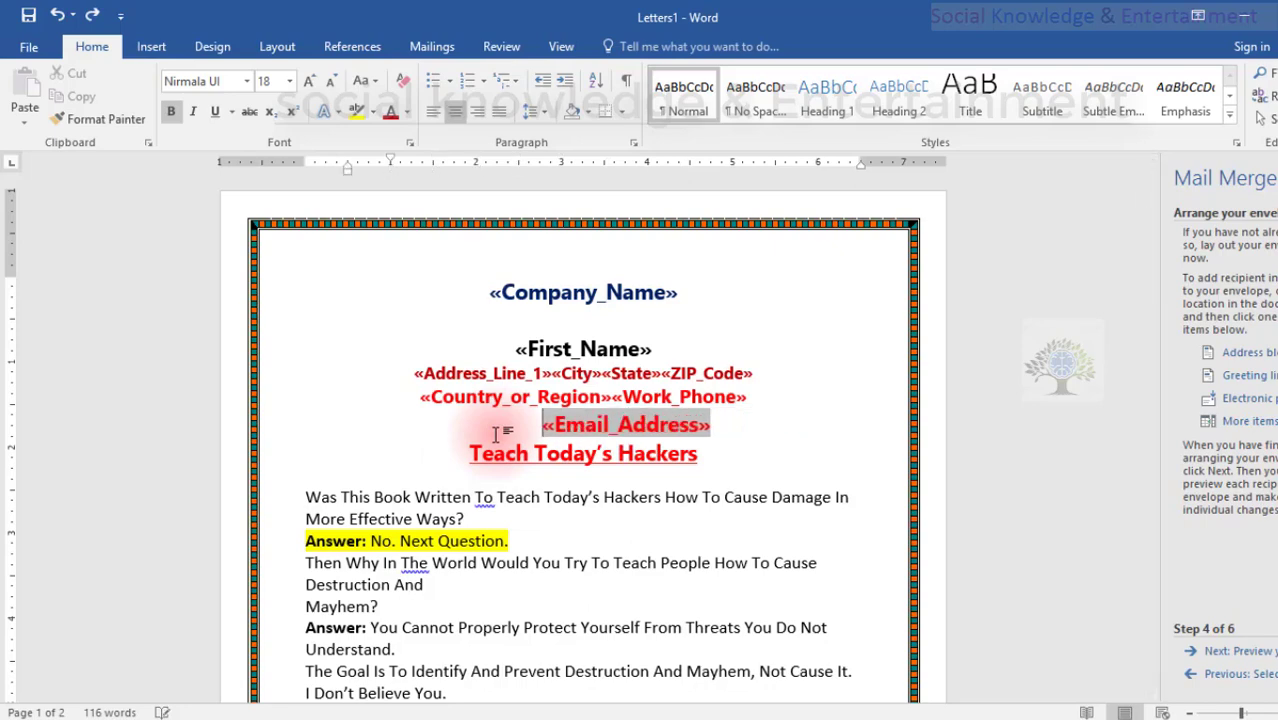
# Right-align «Email_Address» and left-align «First_Name».
pyautogui.click(474, 113)
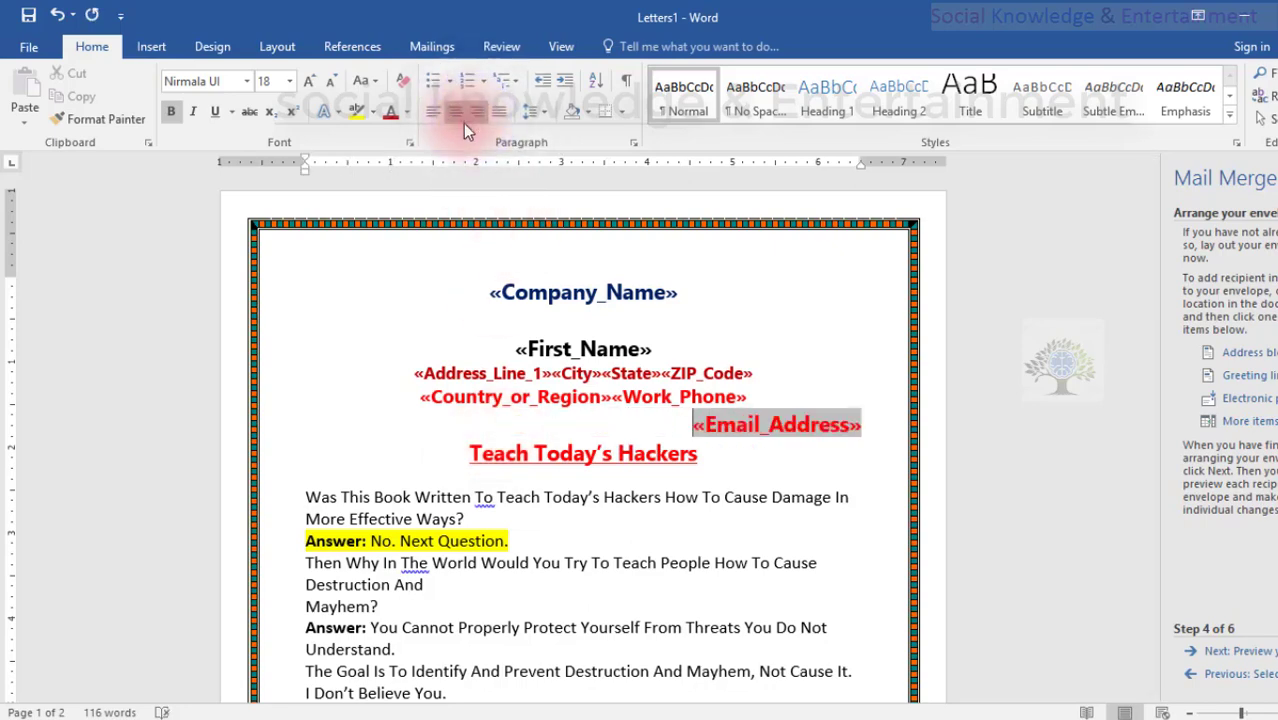
pyautogui.click(517, 347)
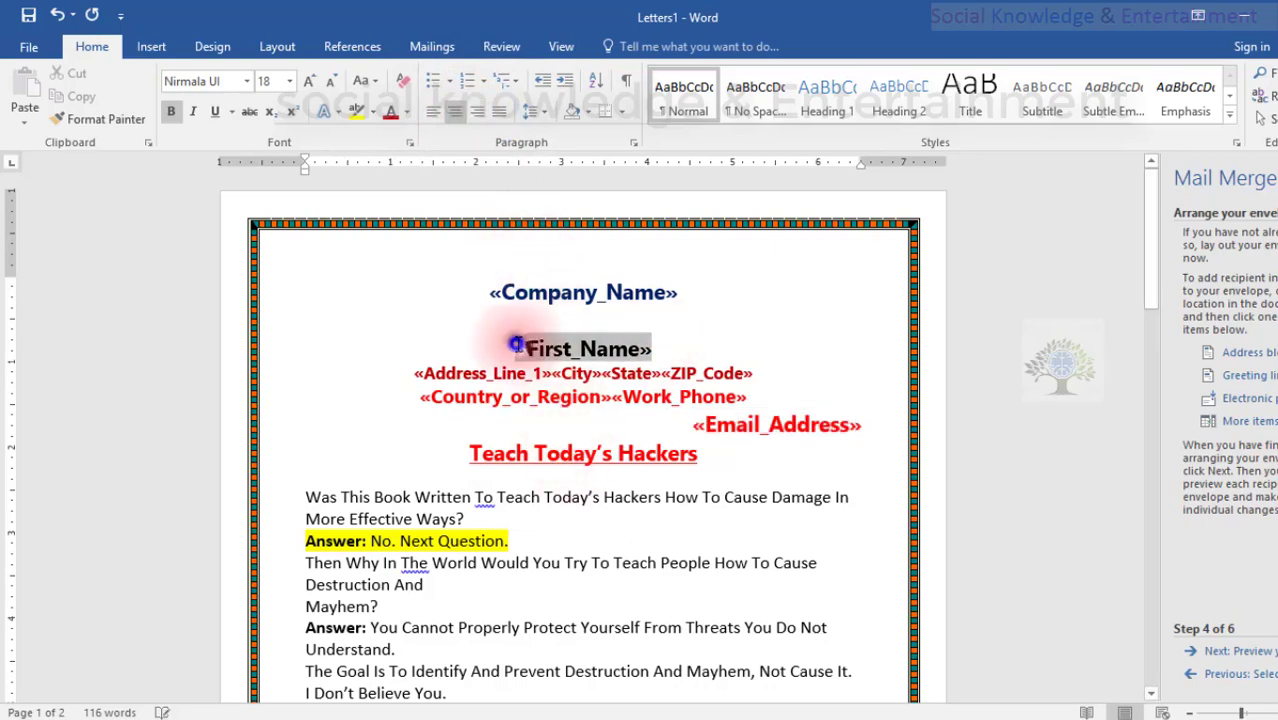
pyautogui.click(434, 115)
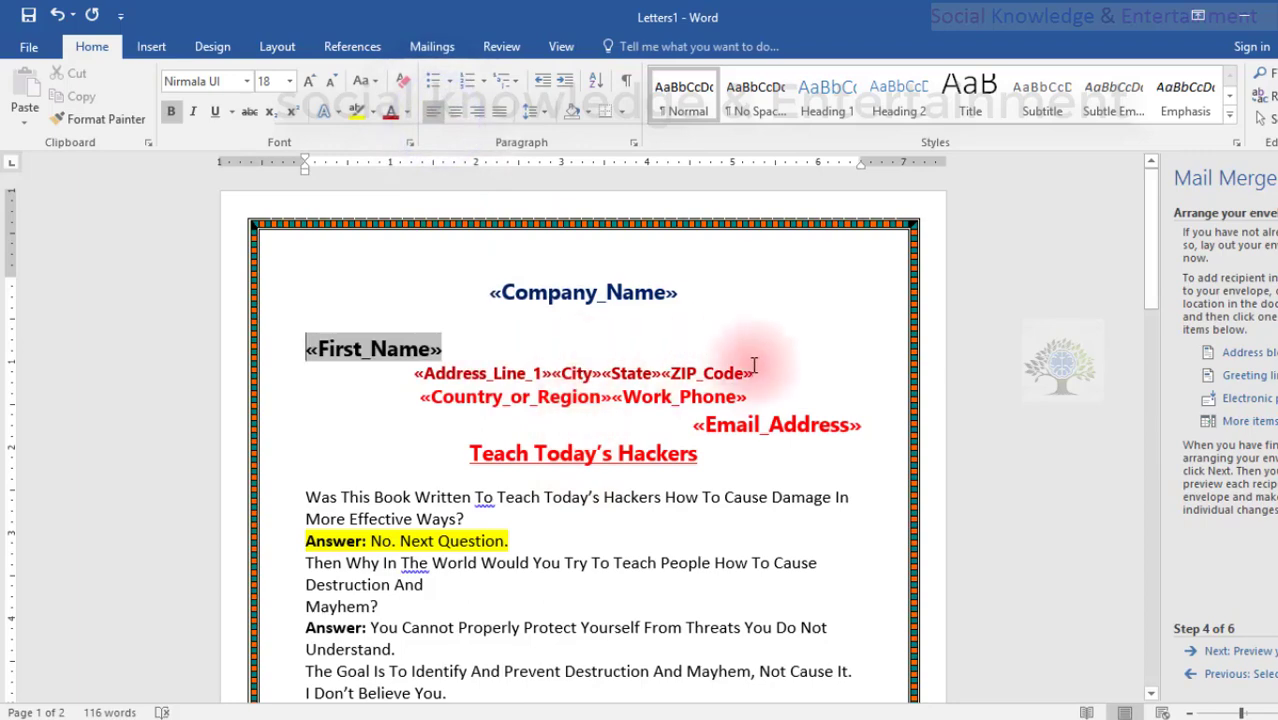
# Left-align both address-field lines together.
pyautogui.click(409, 380)
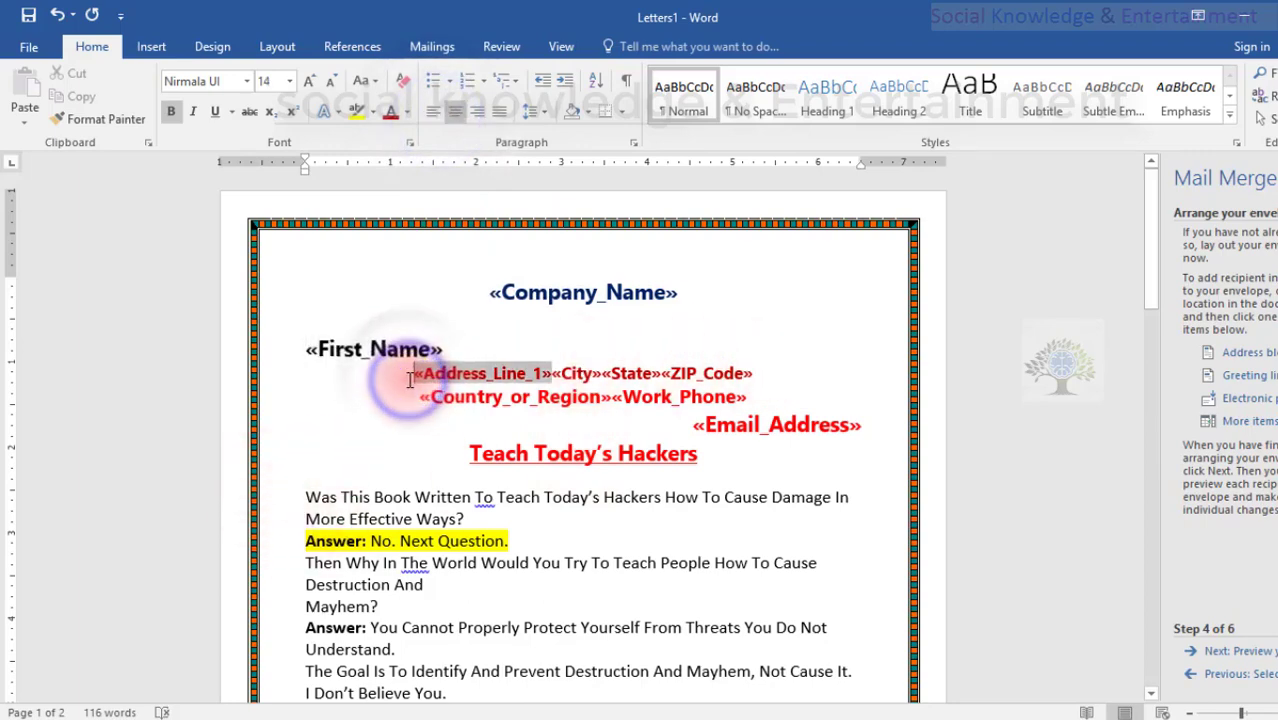
pyautogui.click(266, 390)
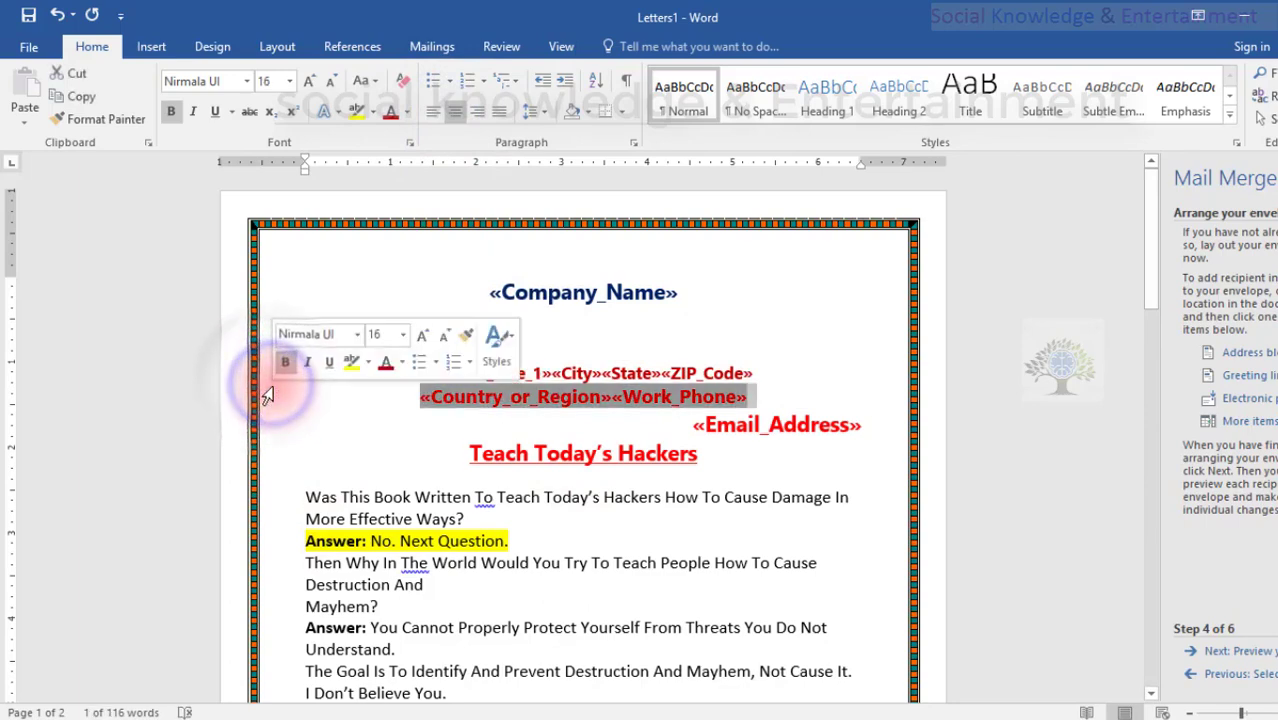
pyautogui.moveTo(257, 373); pyautogui.dragTo(252, 392)
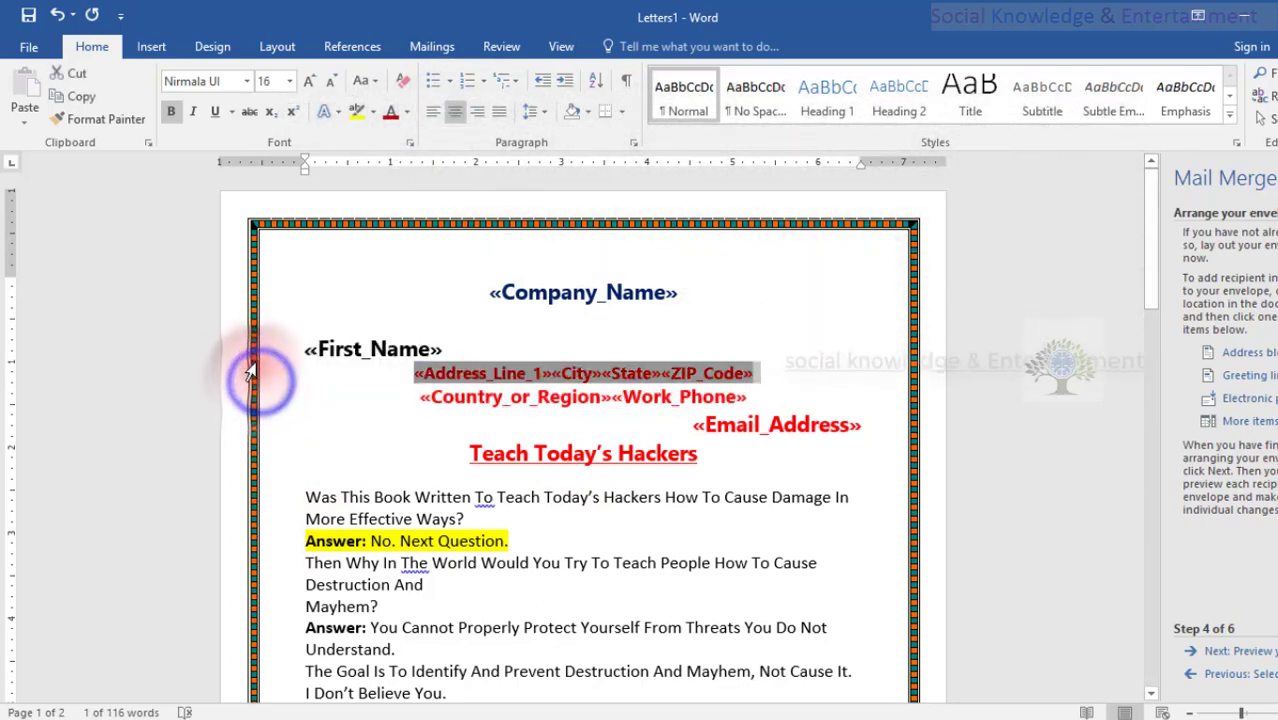
pyautogui.click(434, 111)
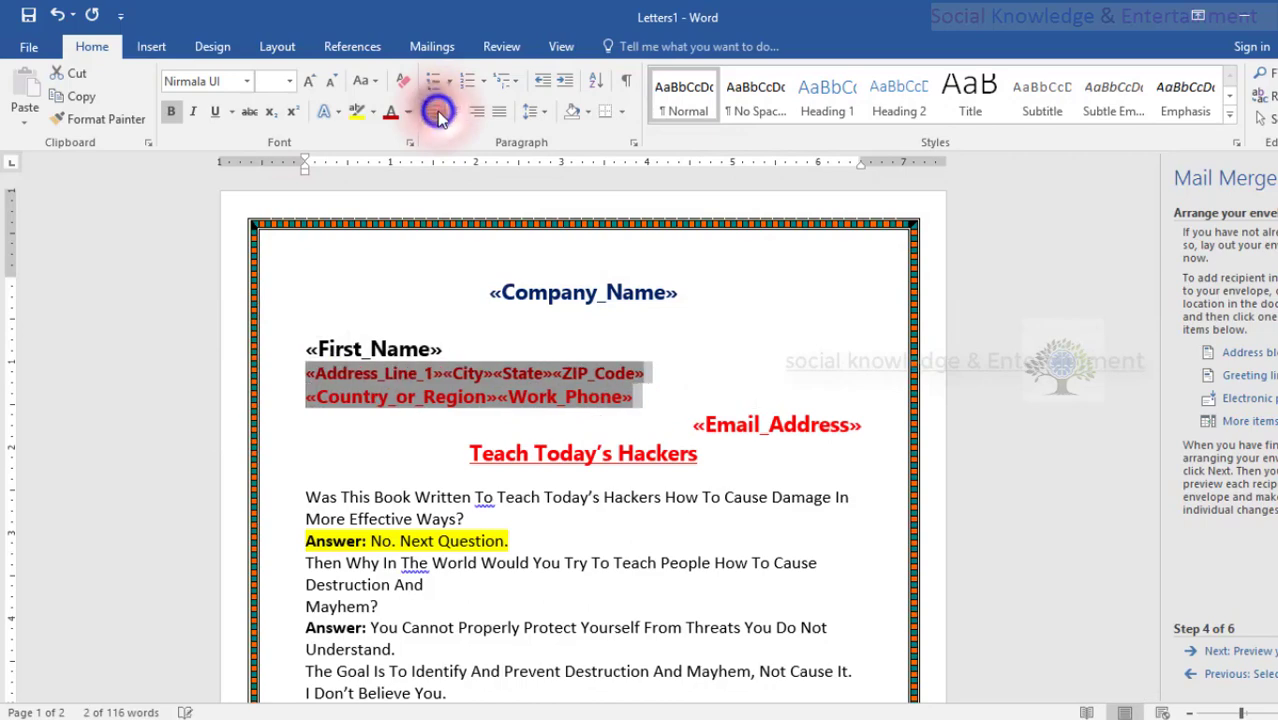
pyautogui.click(671, 404)
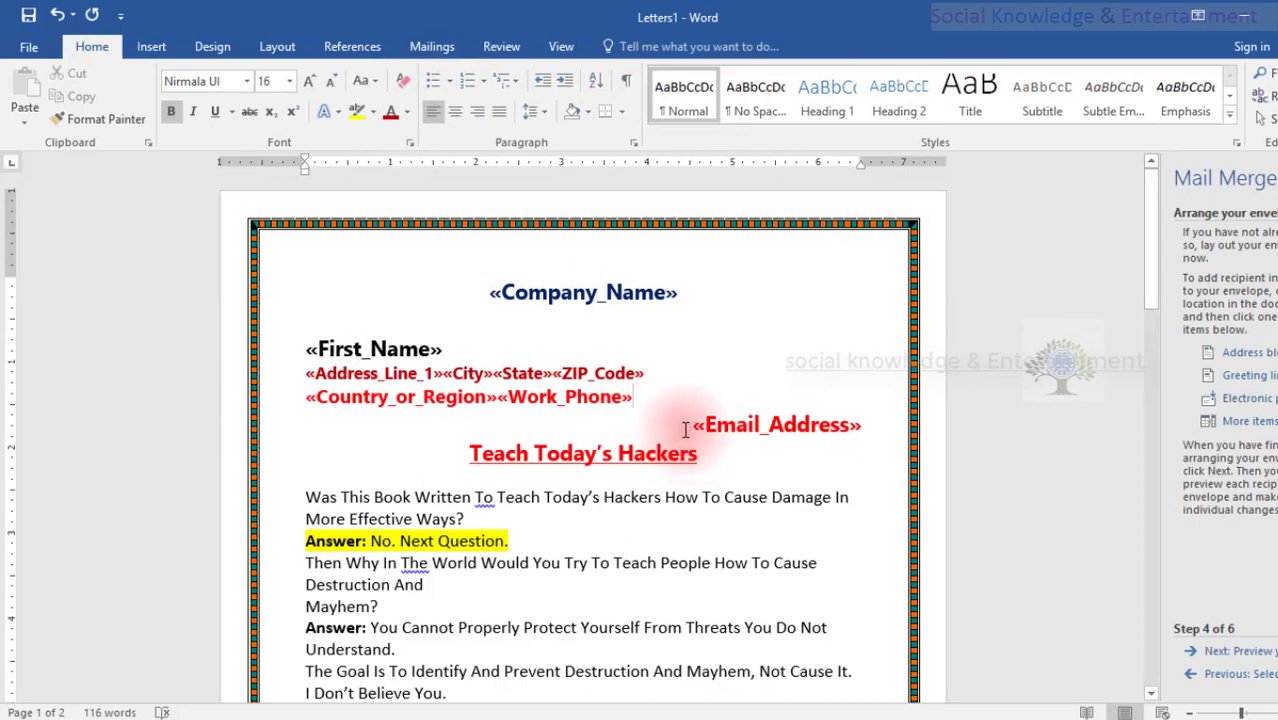
# Move «Work_Phone» to its own right-aligned line, keeping «Country_or_Region» left-aligned.
pyautogui.click(686, 428)
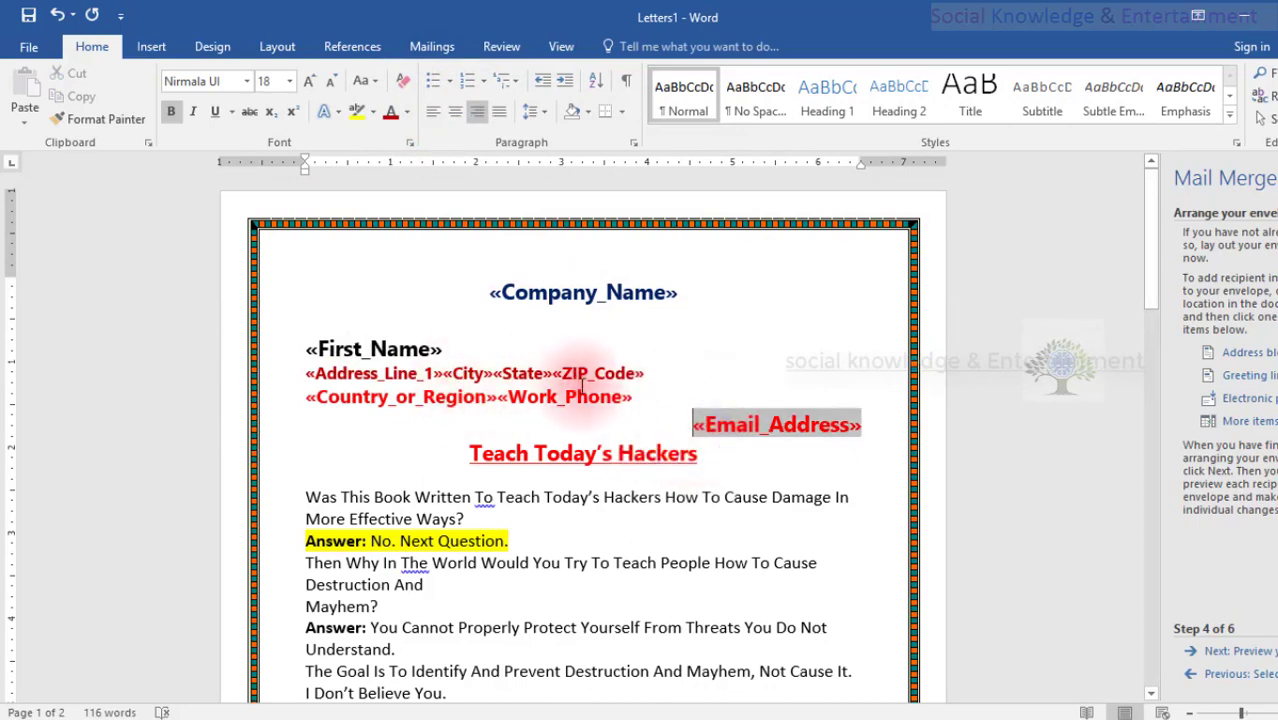
pyautogui.click(507, 397)
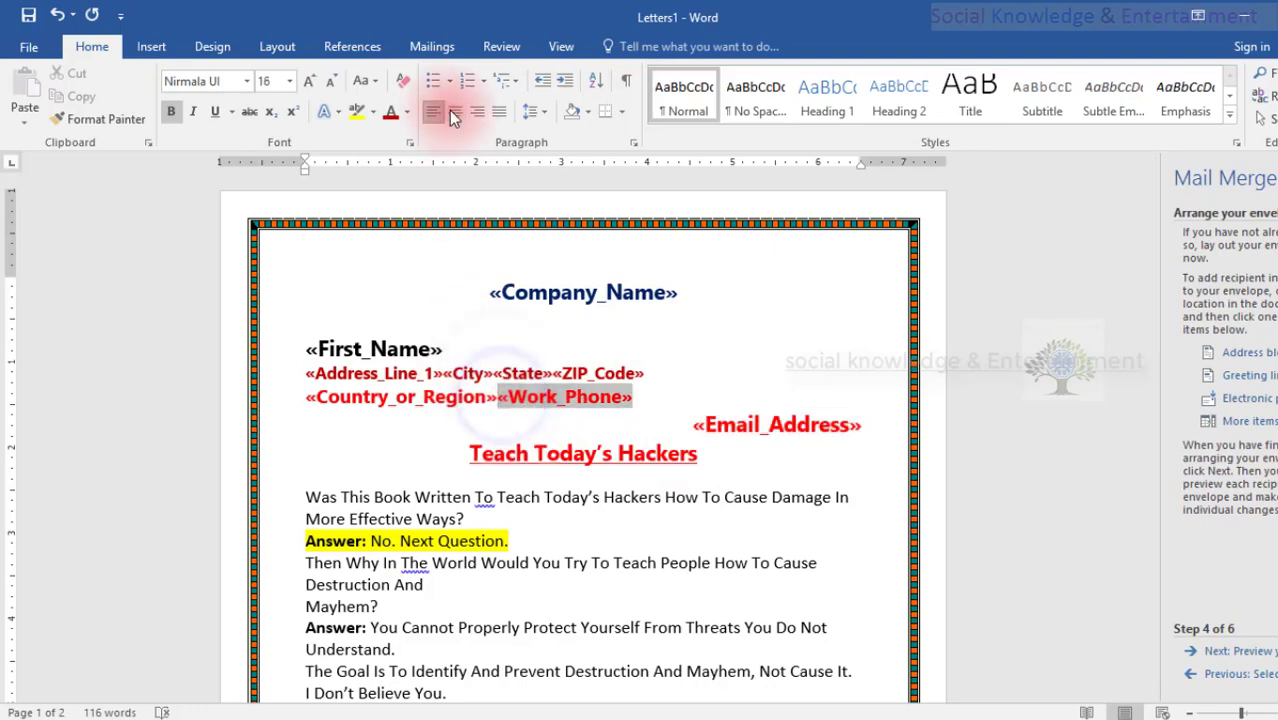
pyautogui.click(477, 111)
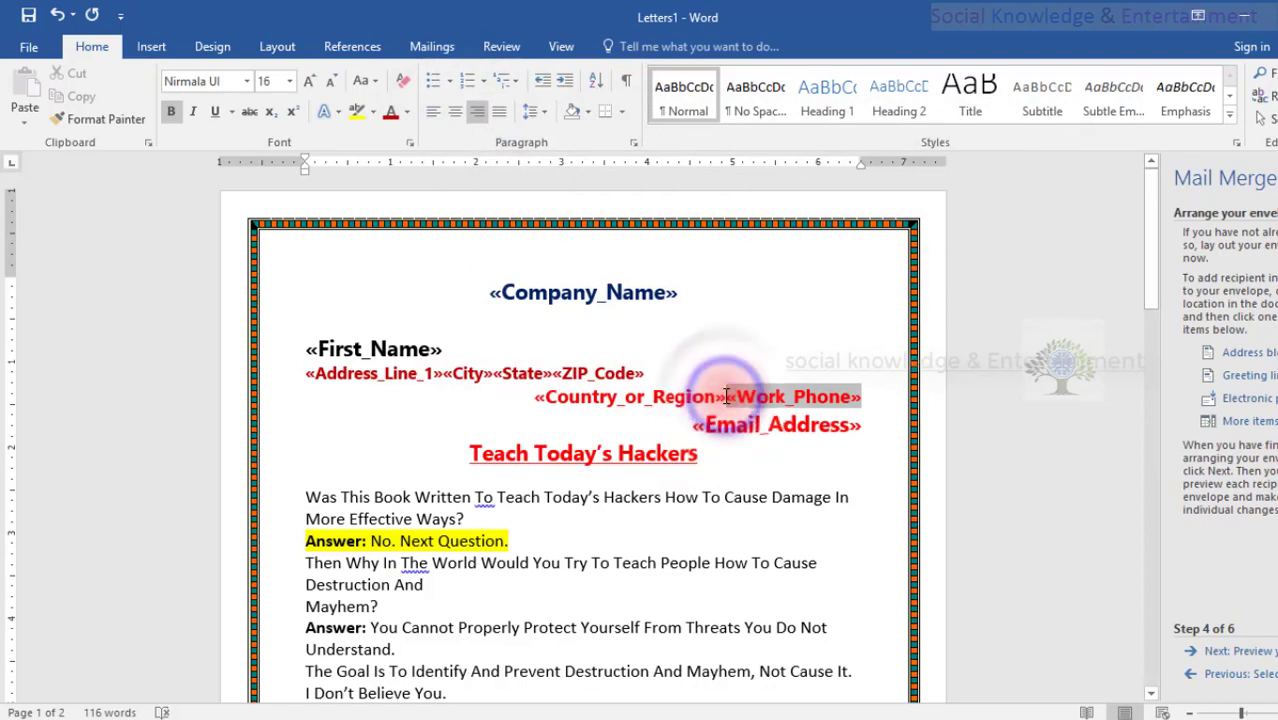
pyautogui.press('Return')
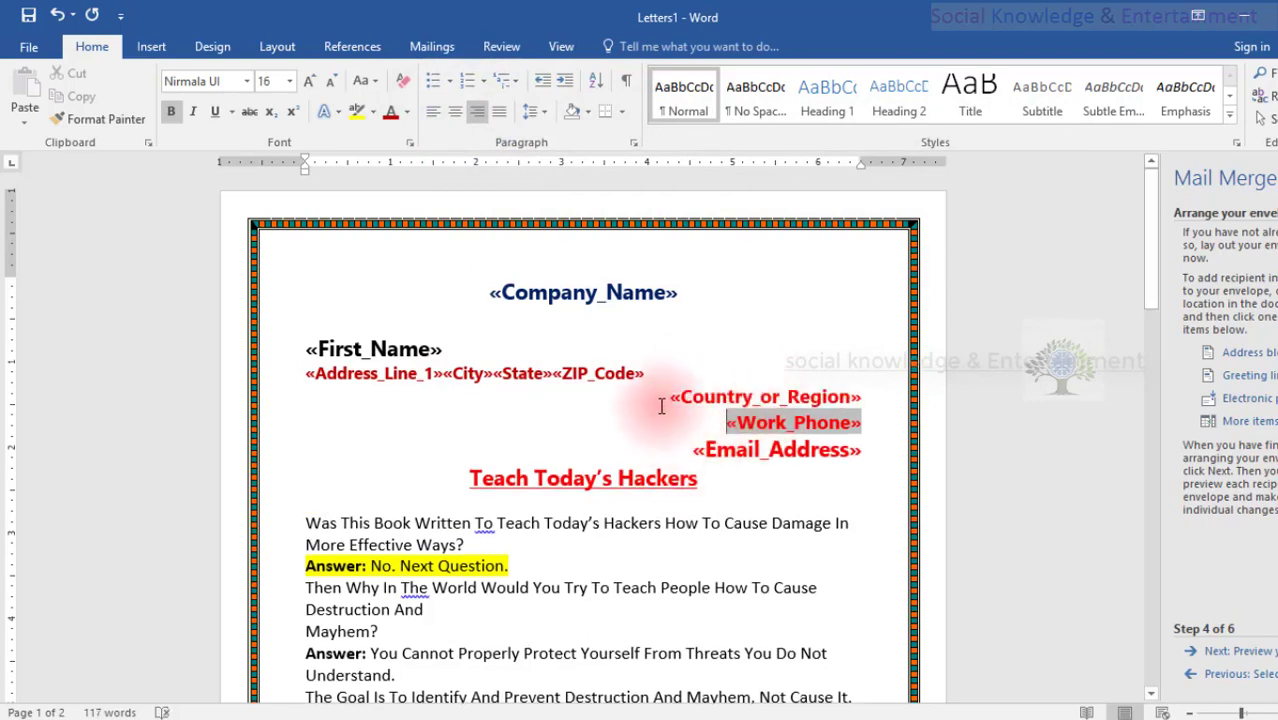
pyautogui.click(664, 397)
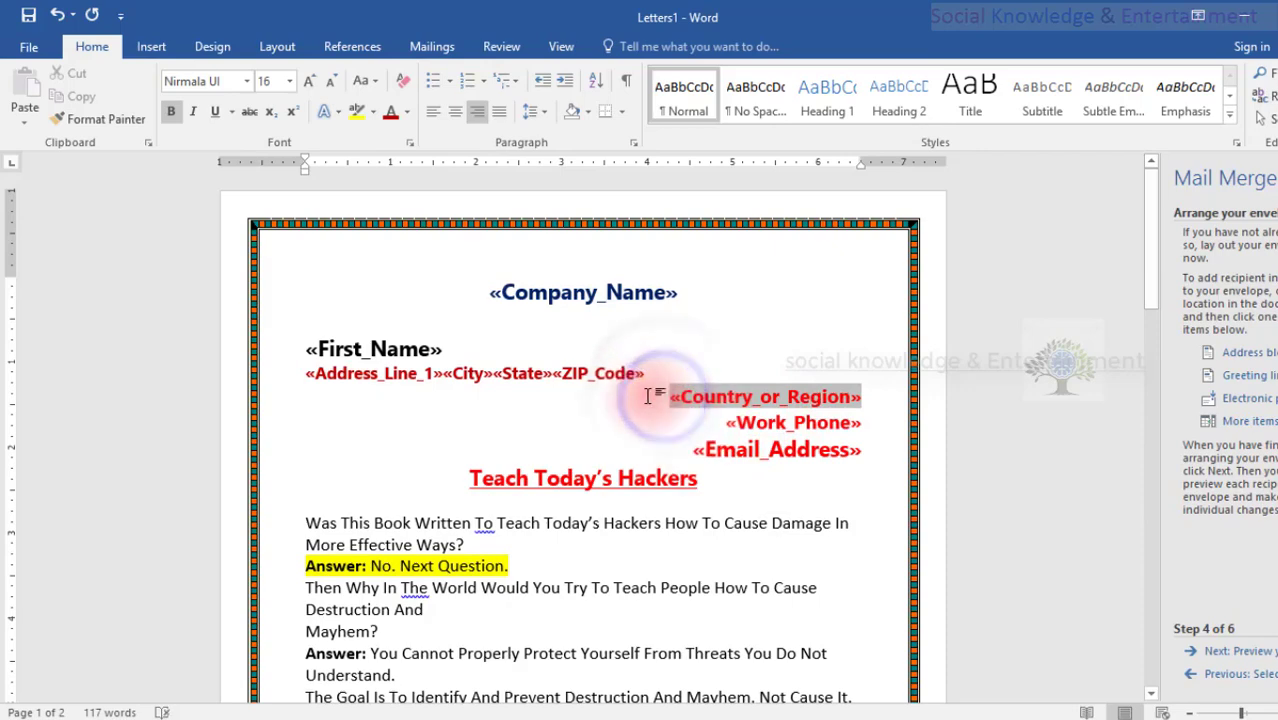
pyautogui.click(428, 110)
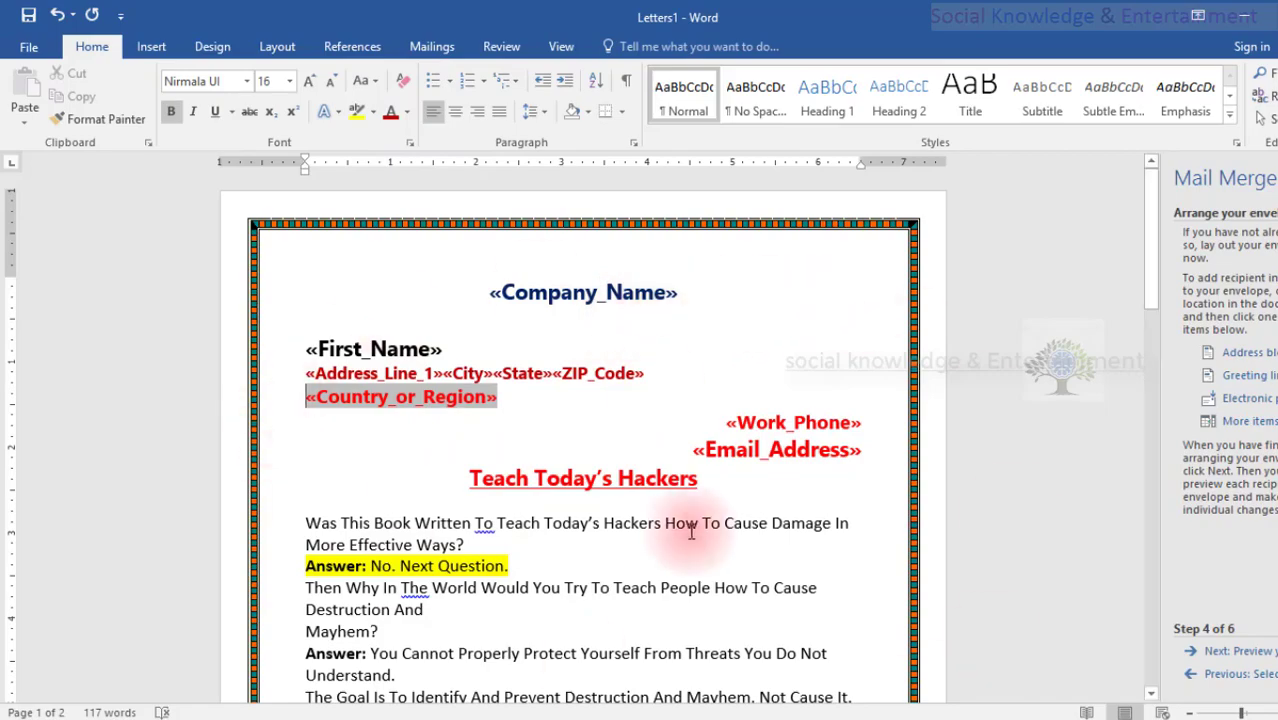
pyautogui.scroll(-3, 601, 375)
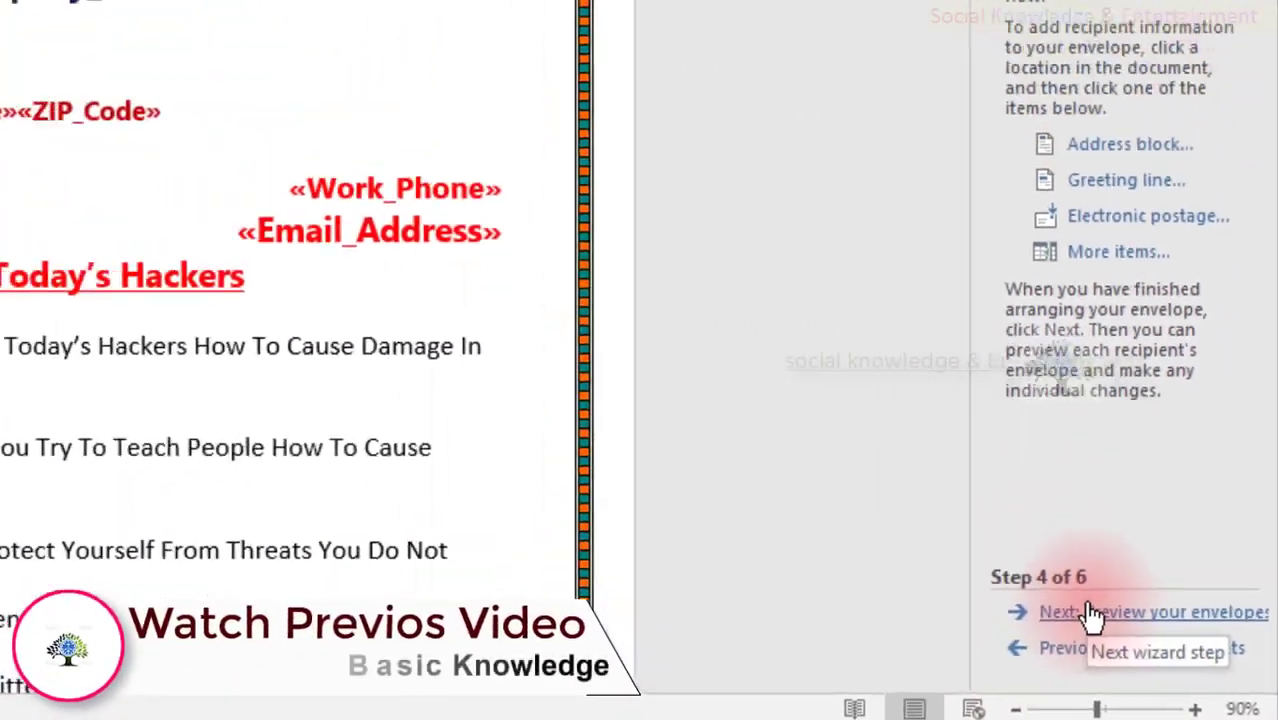
pyautogui.click(1092, 615)
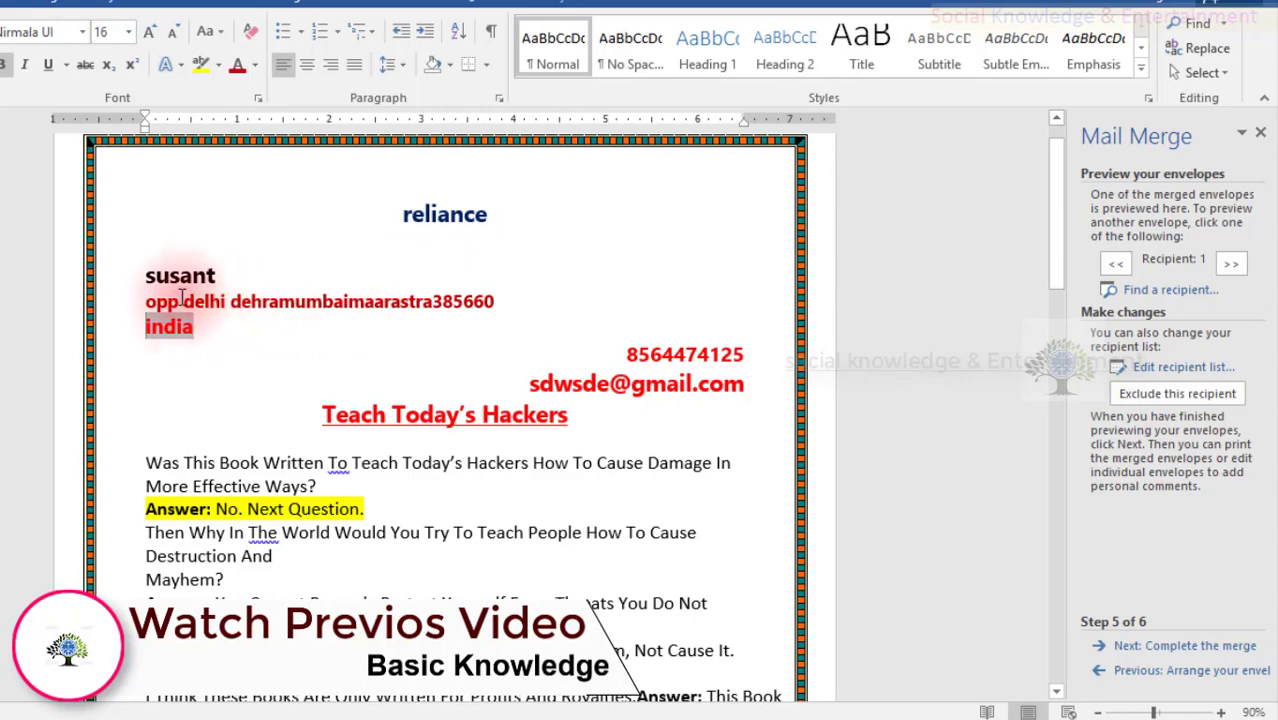
pyautogui.click(197, 334)
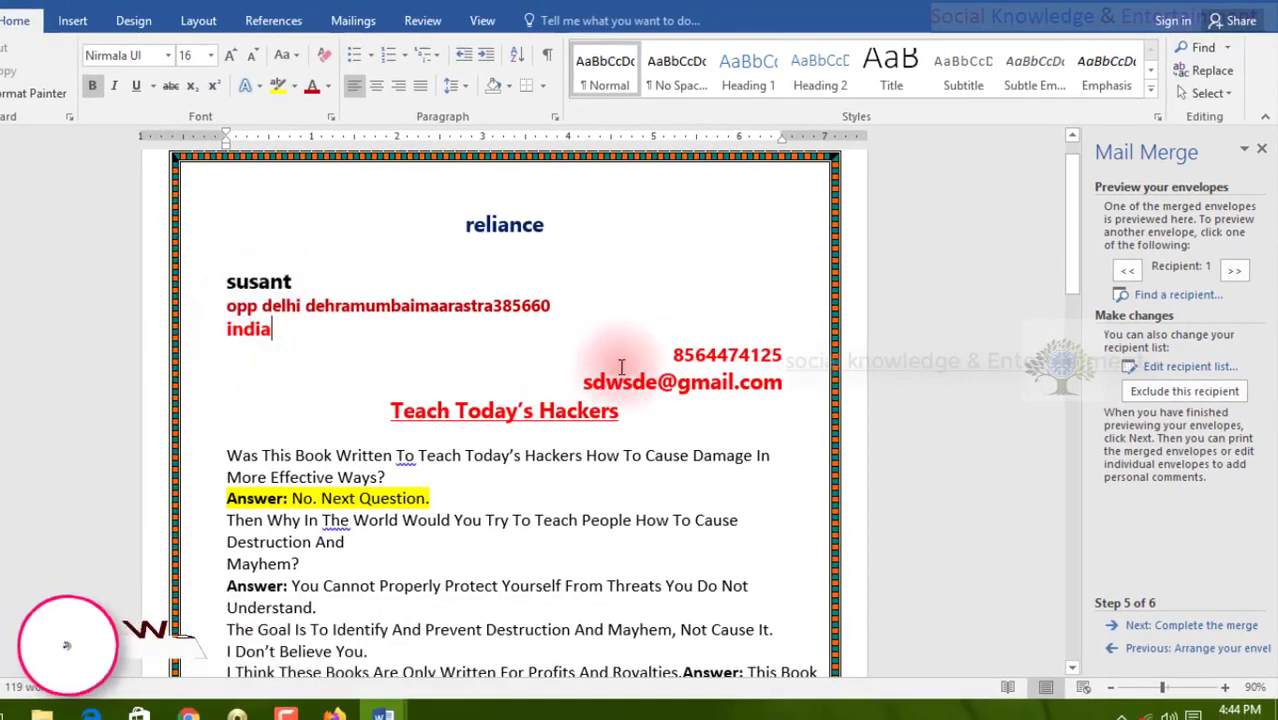
pyautogui.moveTo(676, 350); pyautogui.dragTo(805, 349)
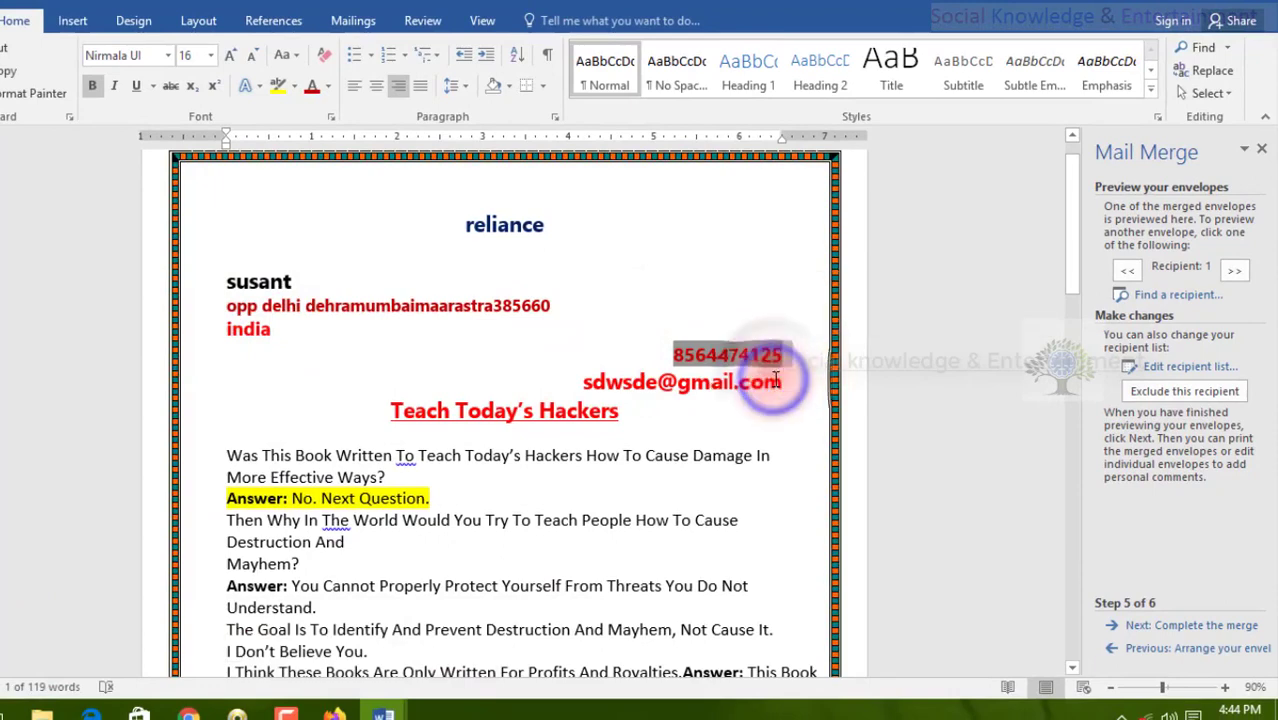
pyautogui.doubleClick(776, 381)
pyautogui.click(292, 367)
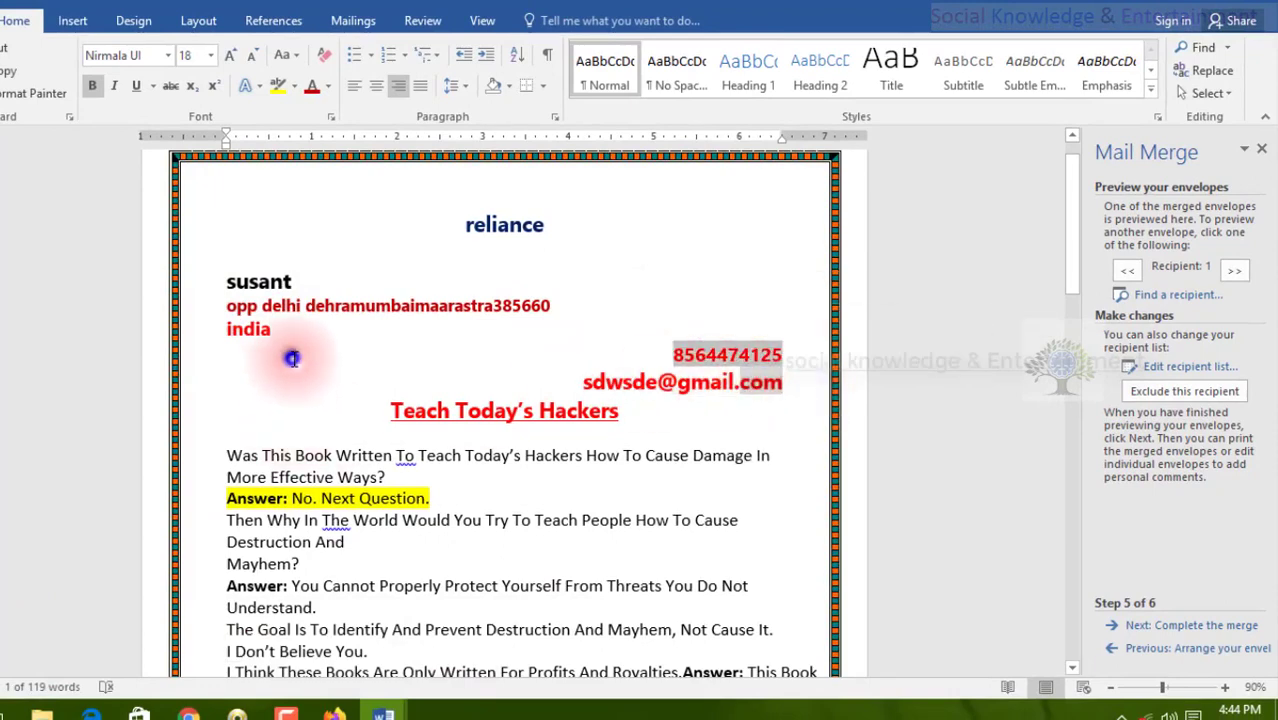
pyautogui.scroll(-9, 442, 408)
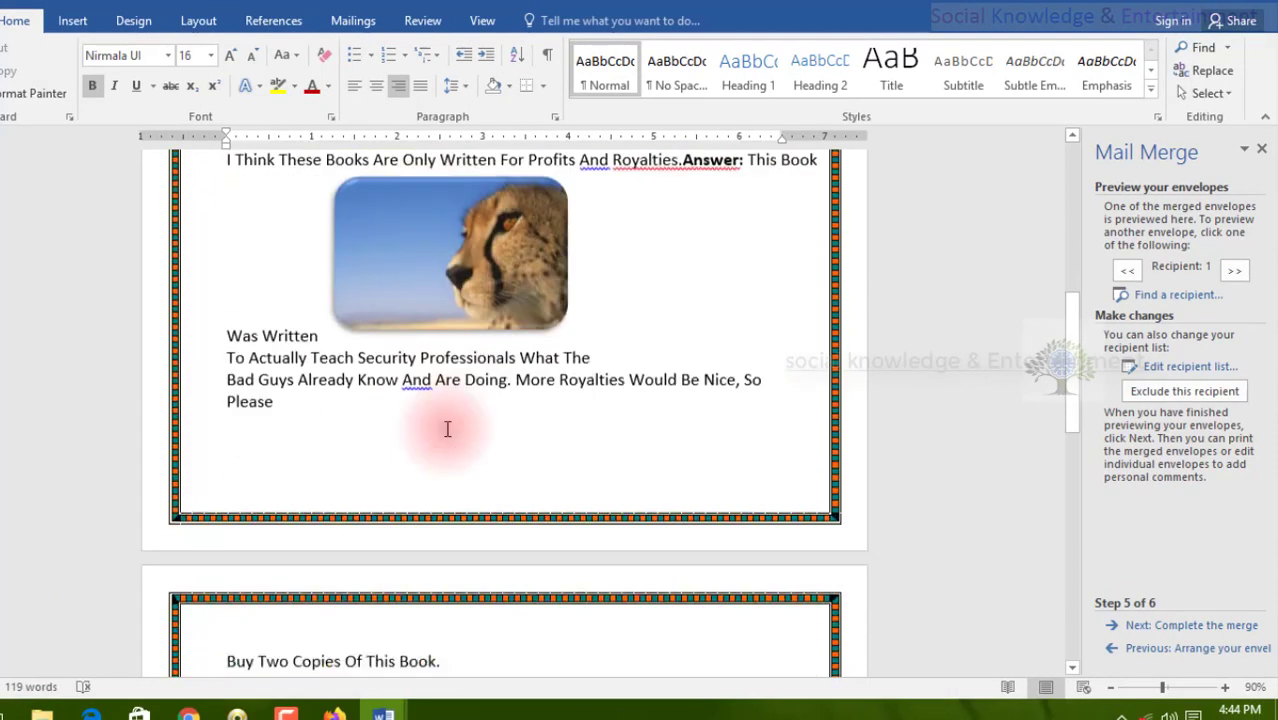
pyautogui.scroll(-7, 447, 428)
pyautogui.scroll(-7, 446, 426)
pyautogui.scroll(10, 449, 428)
pyautogui.scroll(10, 440, 430)
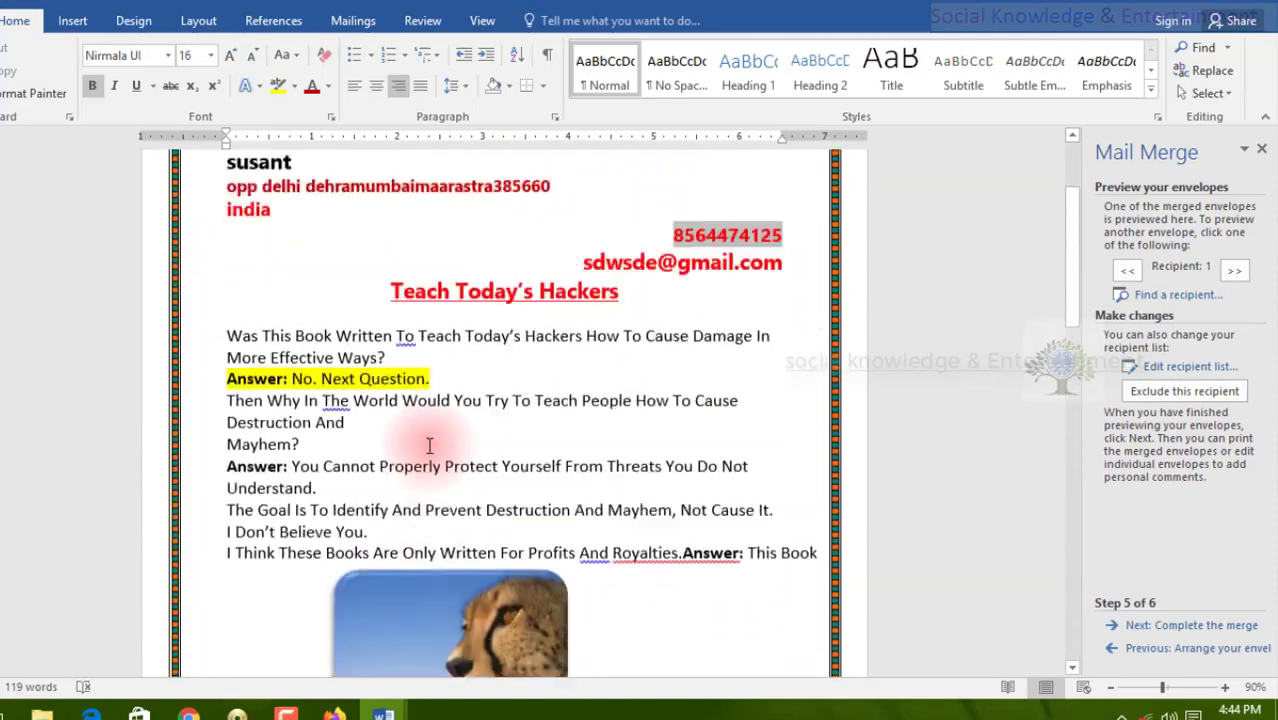
pyautogui.scroll(3, 430, 430)
pyautogui.scroll(-4, 430, 446)
pyautogui.scroll(5, 430, 446)
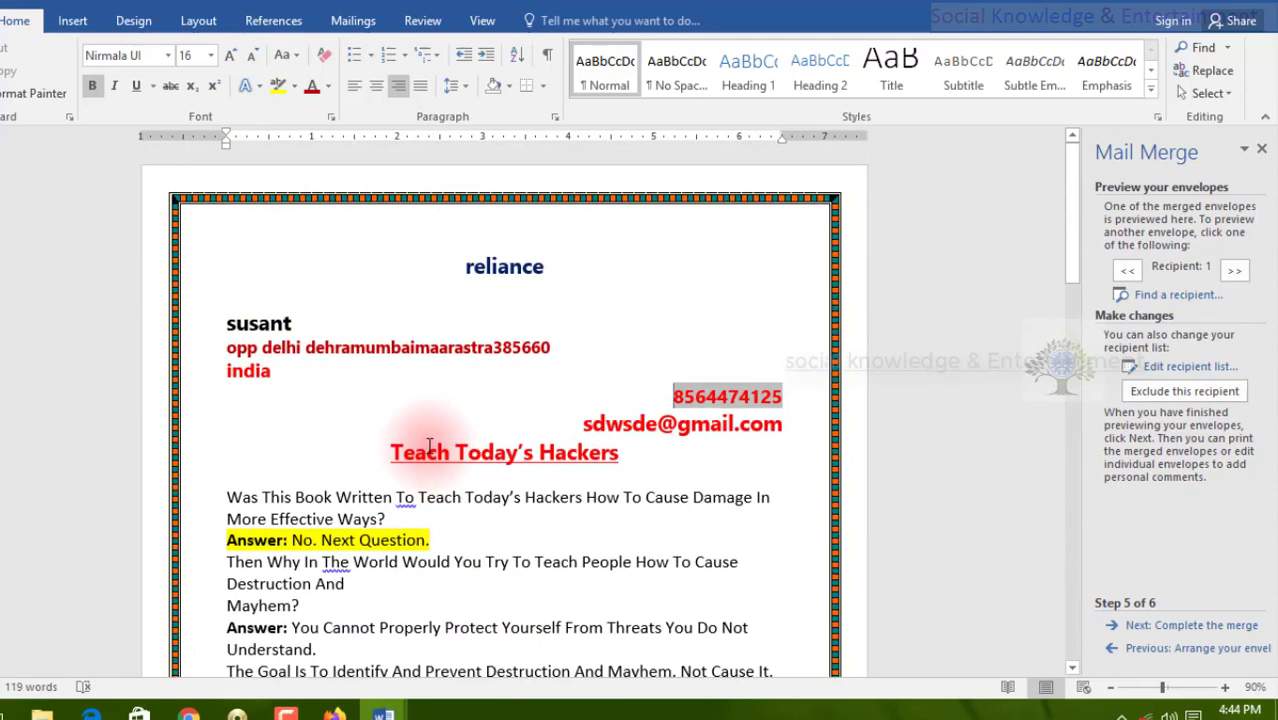
pyautogui.click(314, 329)
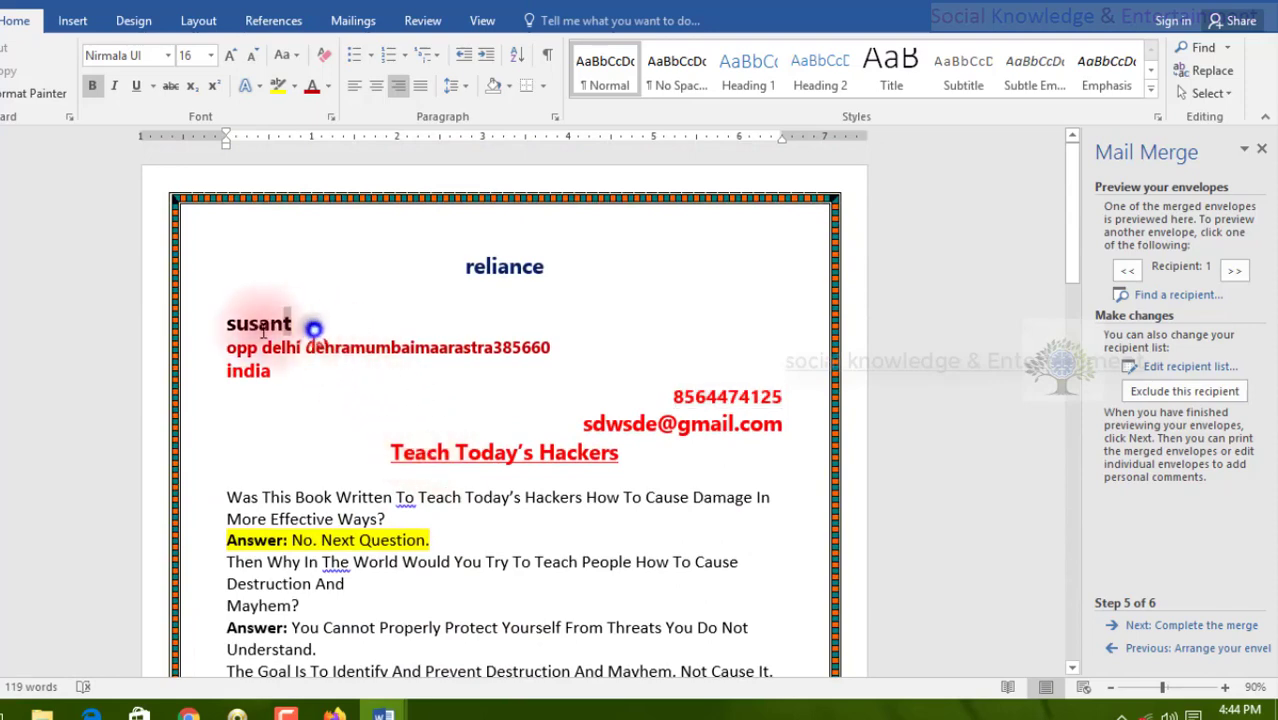
pyautogui.doubleClick(249, 328)
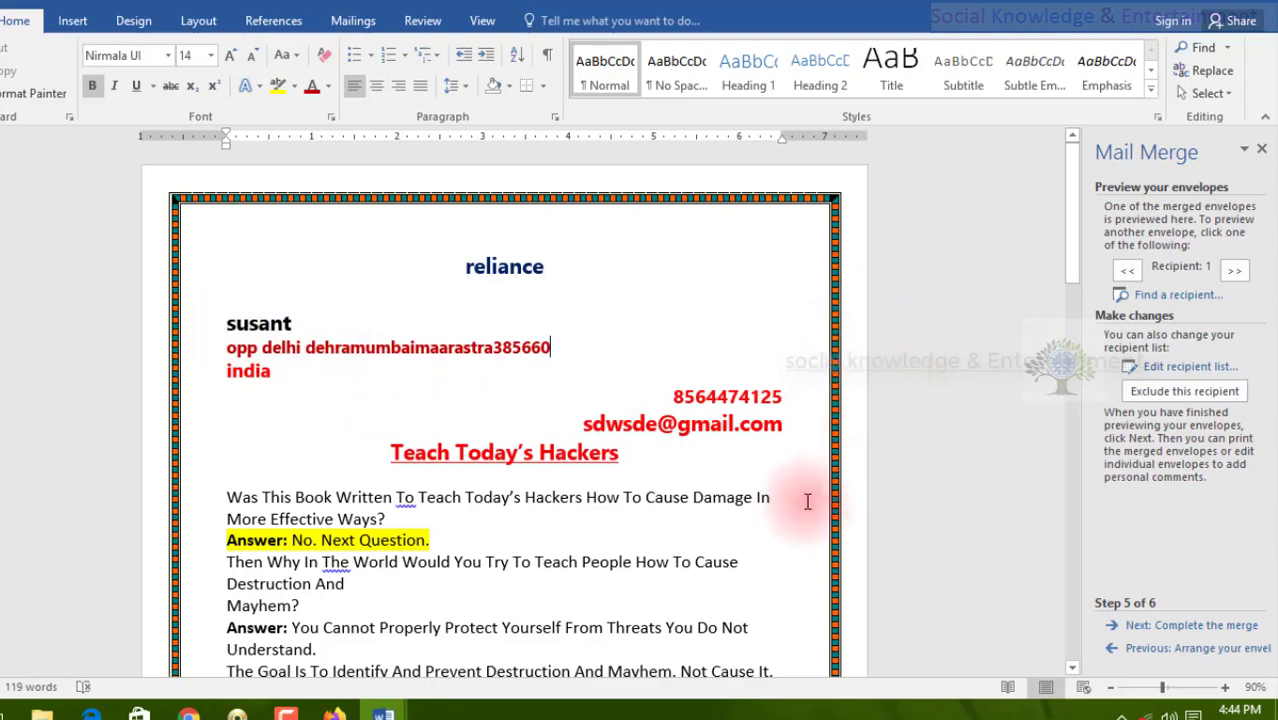
pyautogui.click(1155, 368)
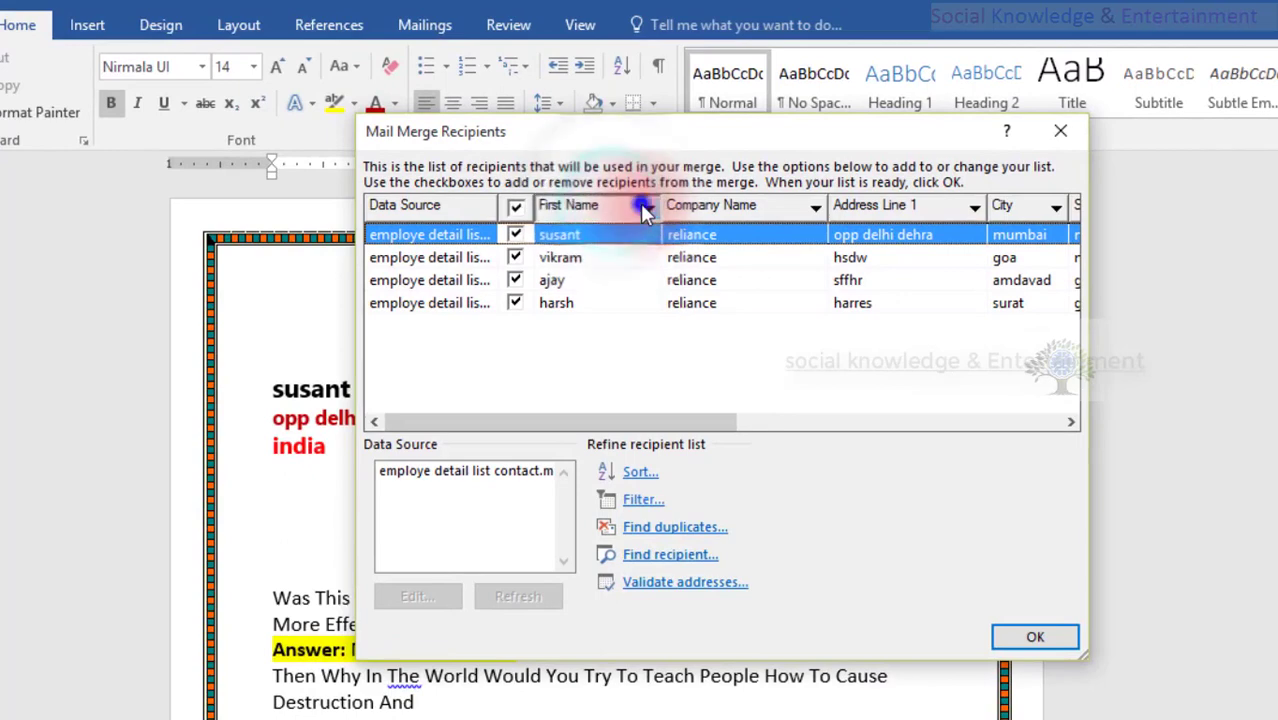
pyautogui.click(647, 207)
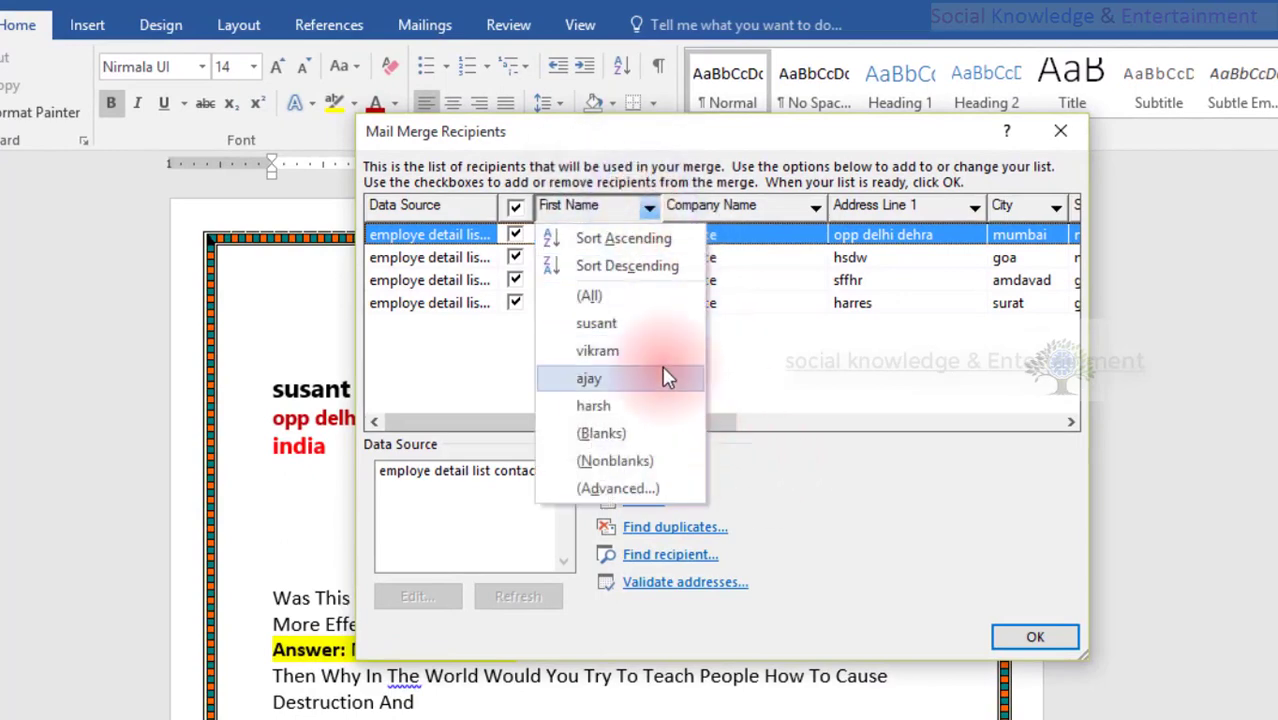
pyautogui.click(798, 373)
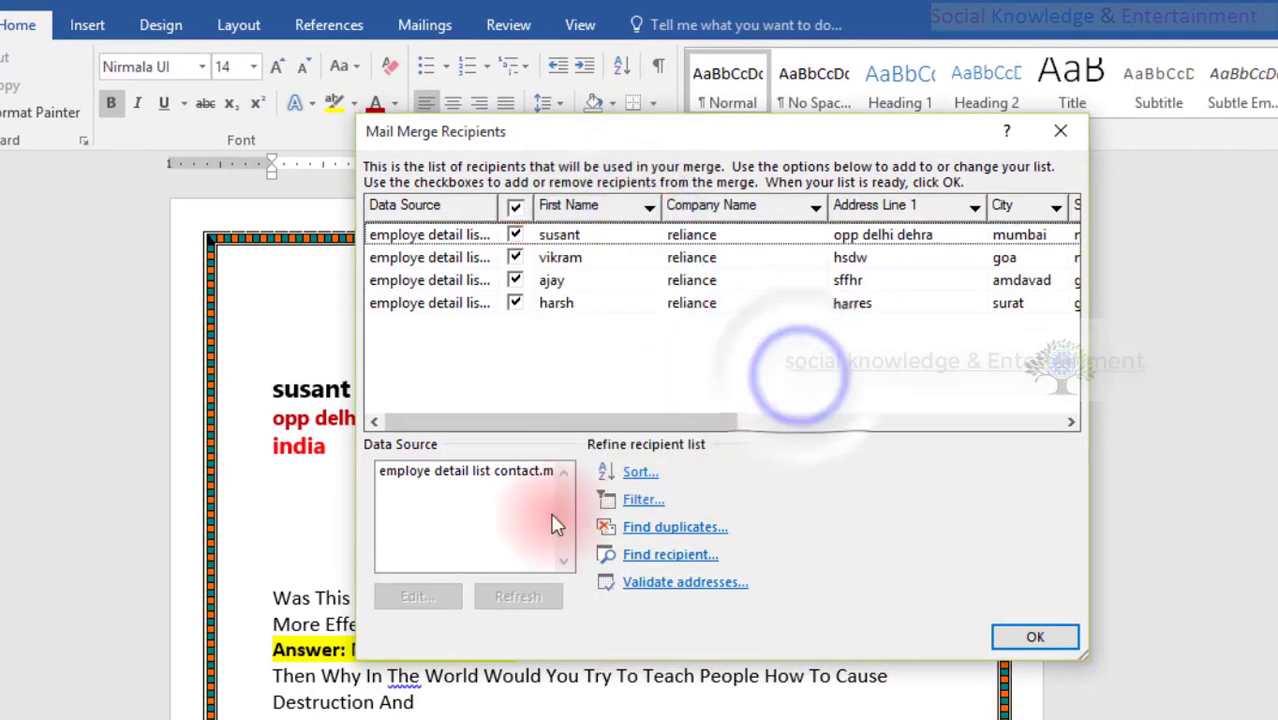
pyautogui.click(1012, 630)
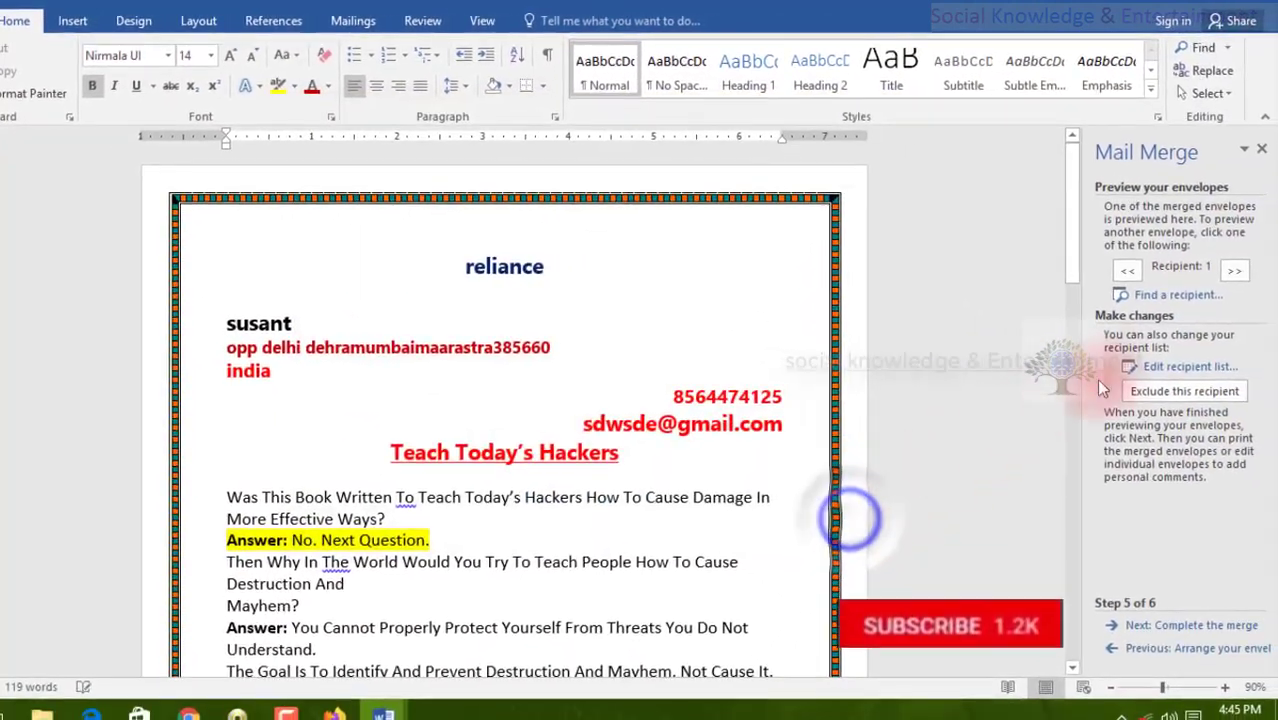
pyautogui.click(1143, 628)
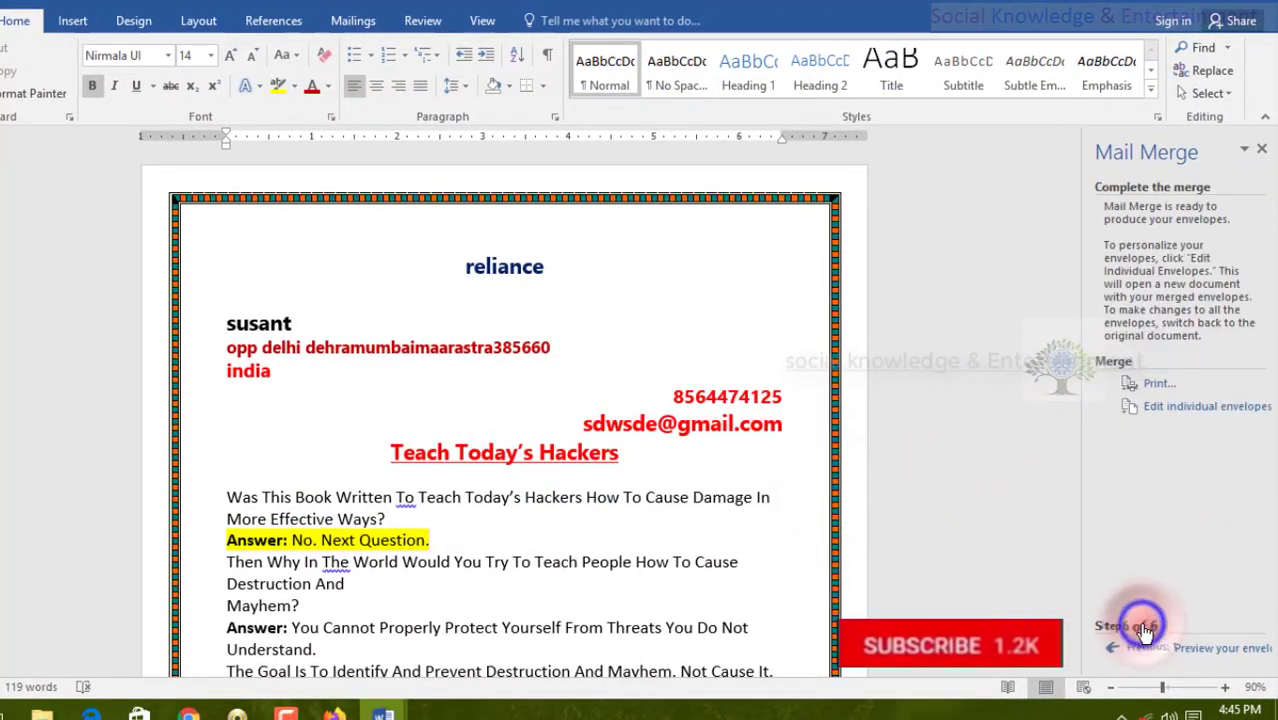
pyautogui.click(1173, 409)
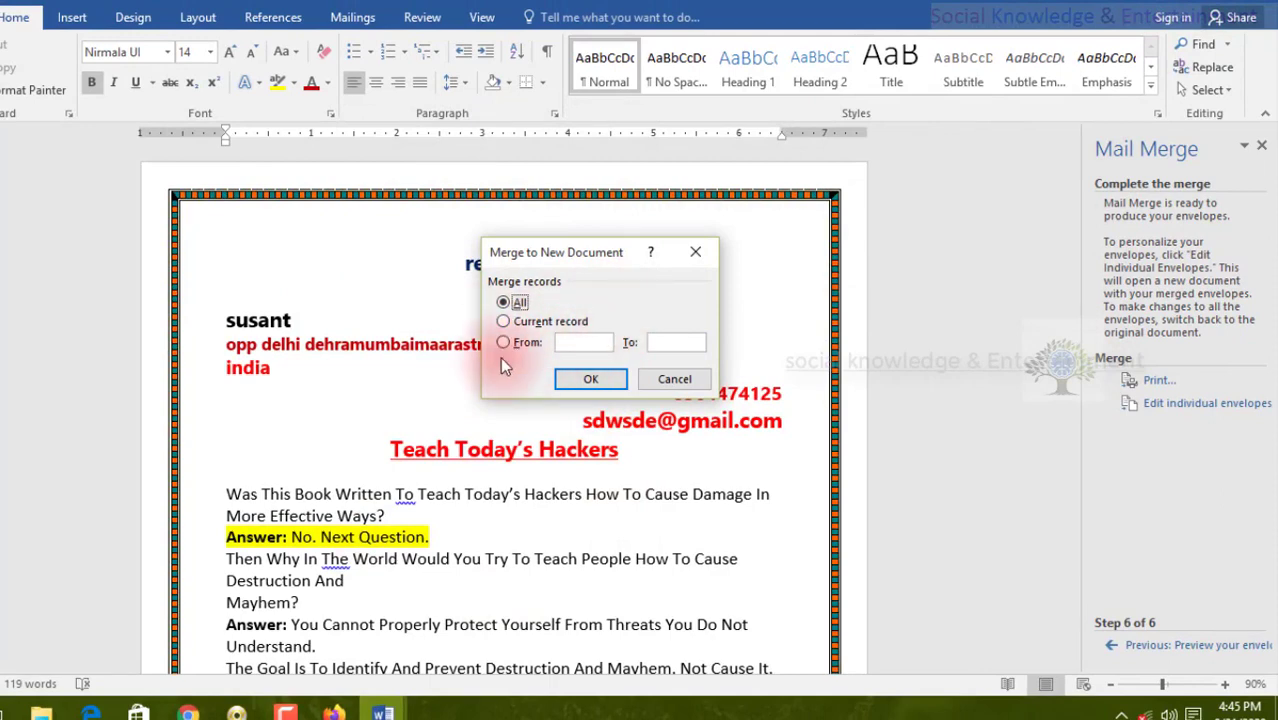
pyautogui.click(662, 385)
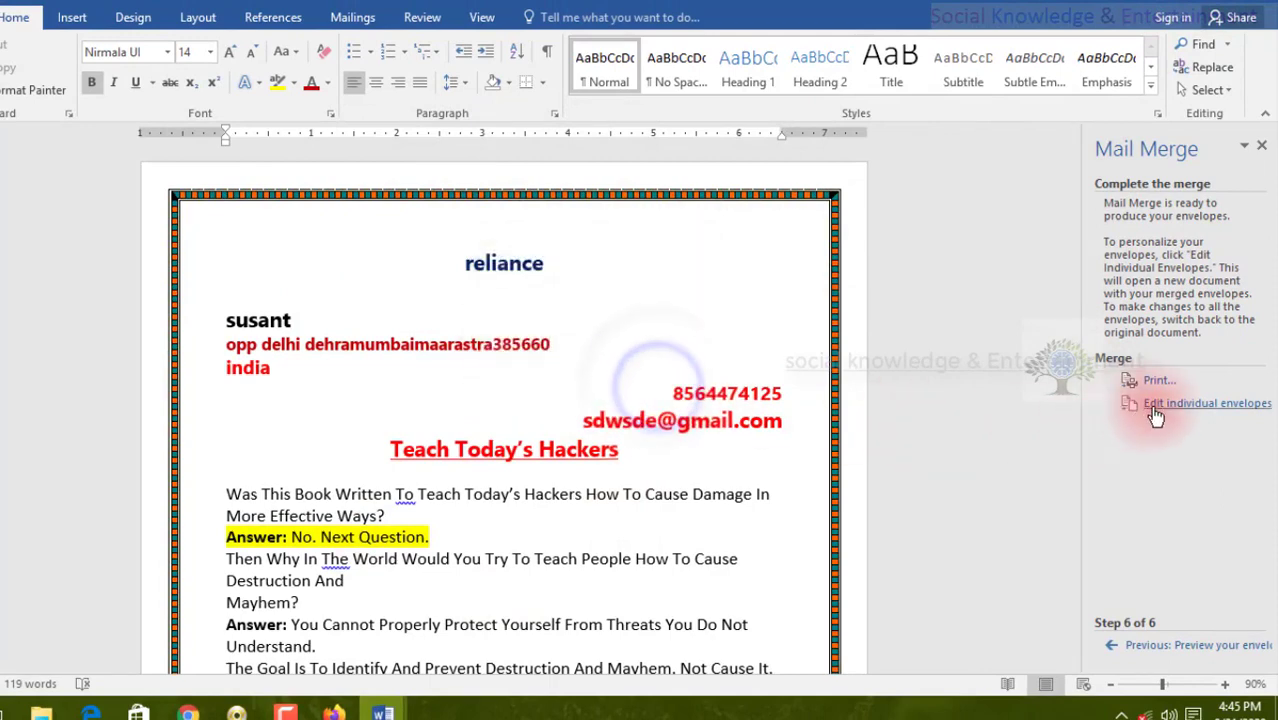
pyautogui.click(1145, 403)
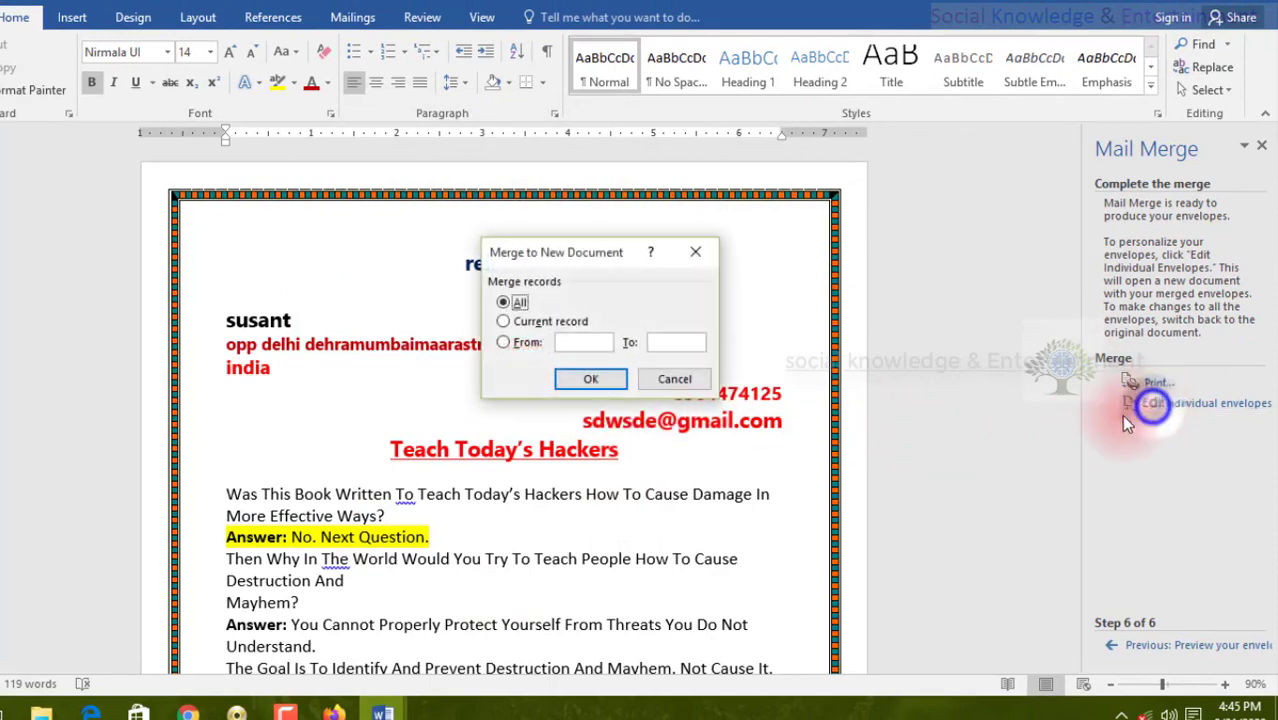
pyautogui.click(648, 381)
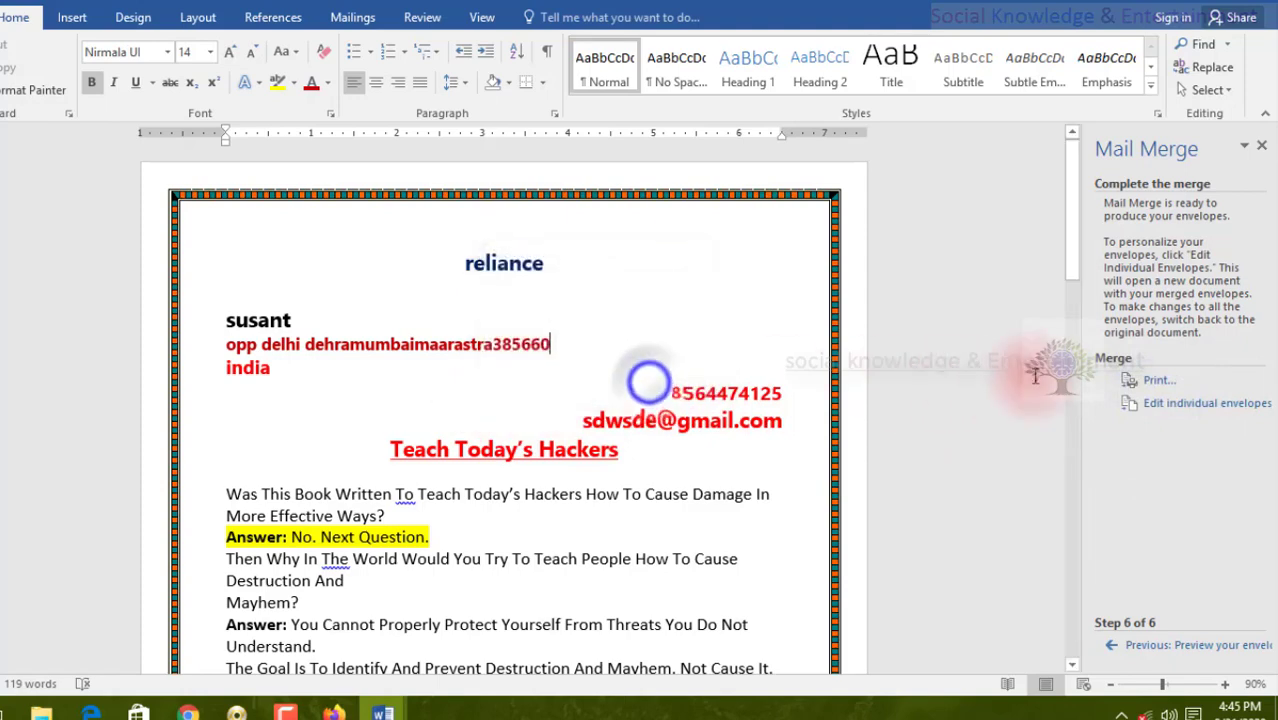
pyautogui.click(1120, 650)
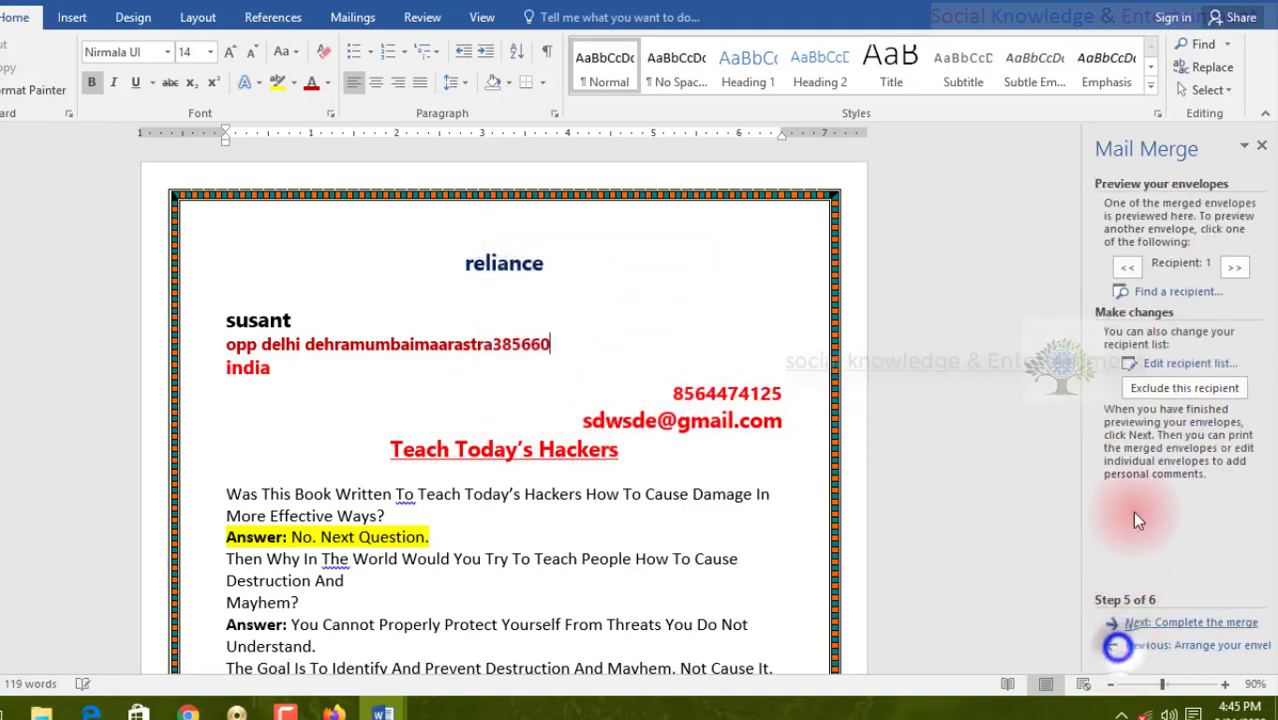
# Review the recipient list and new-document merge options, then exclude the current recipient.
pyautogui.click(1150, 364)
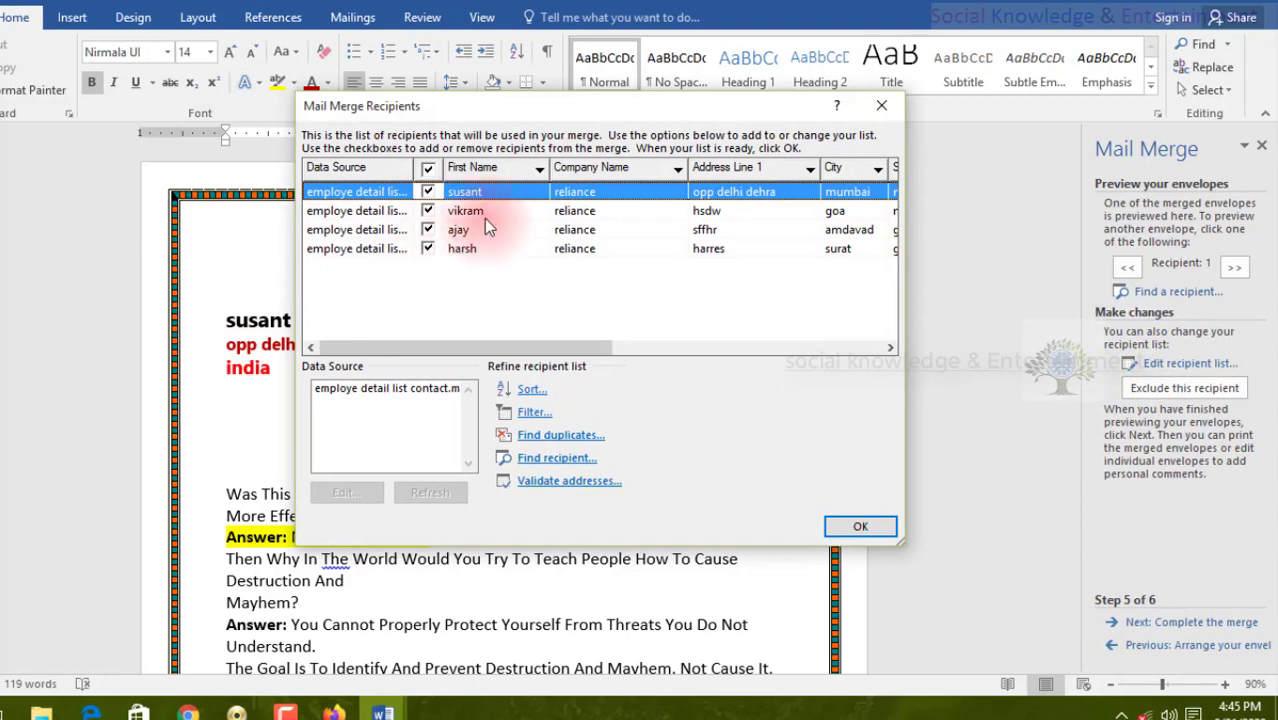
pyautogui.click(820, 527)
pyautogui.click(860, 527)
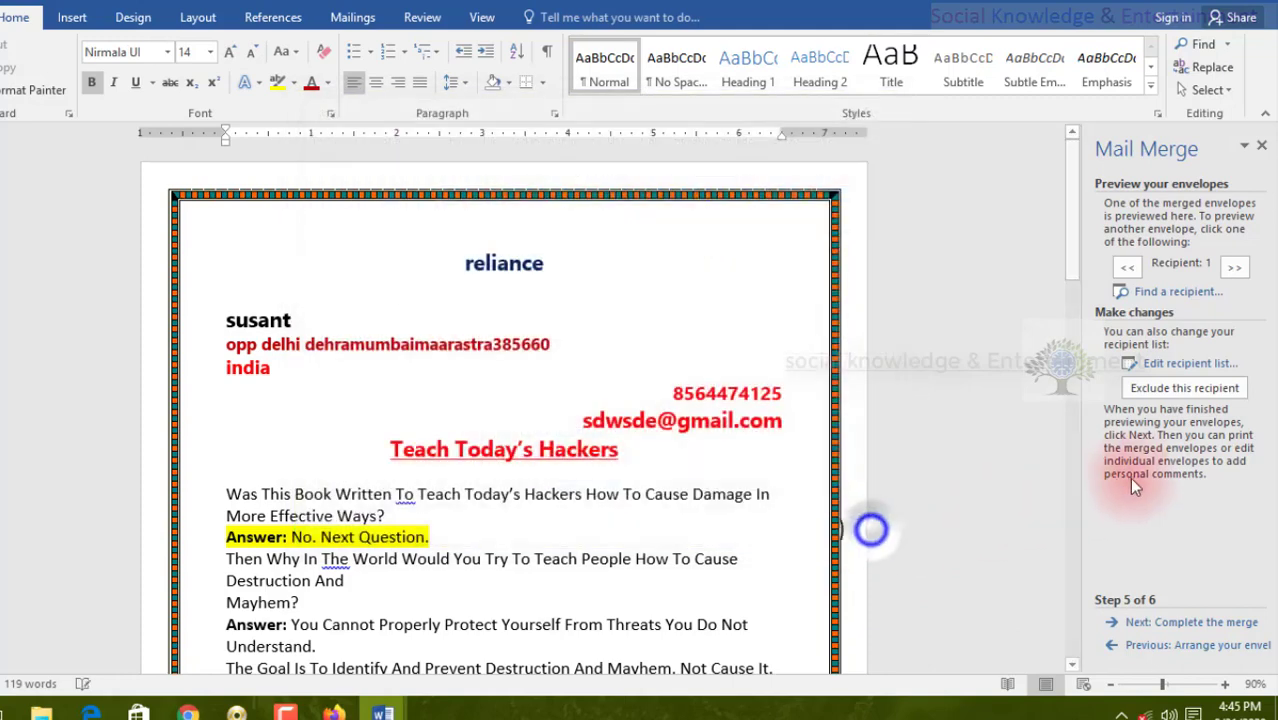
pyautogui.click(1132, 622)
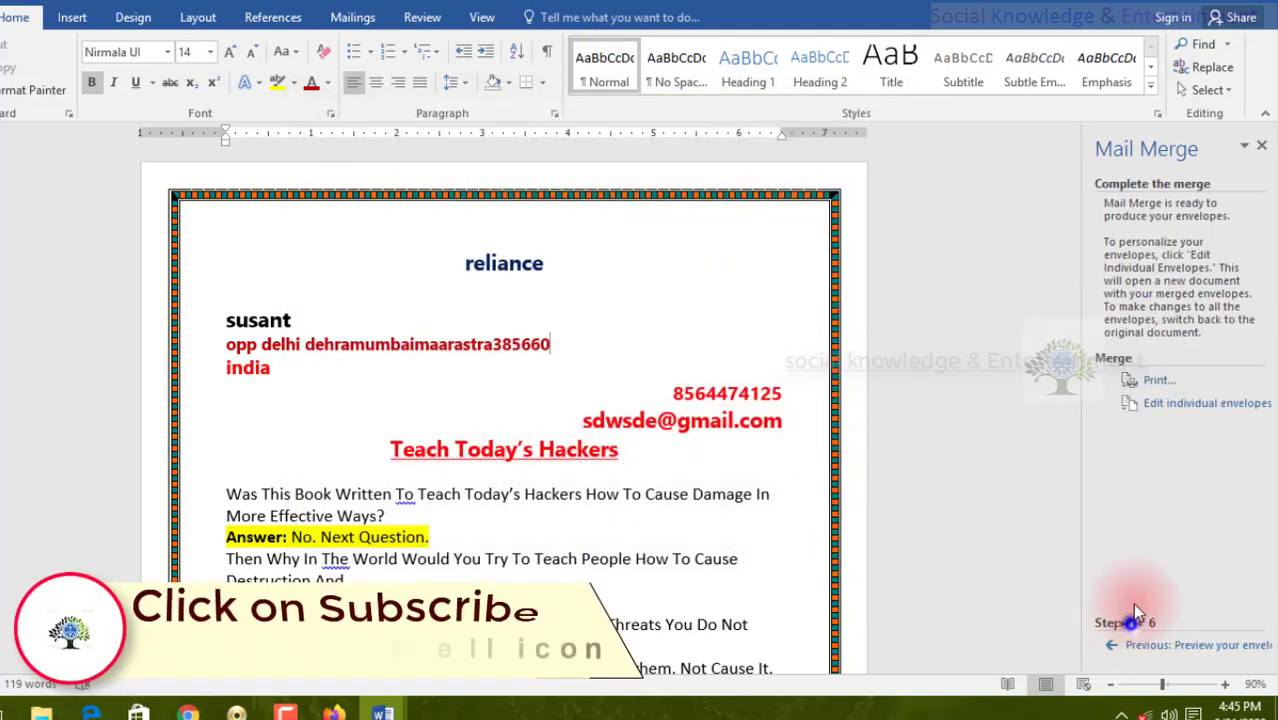
pyautogui.click(1155, 404)
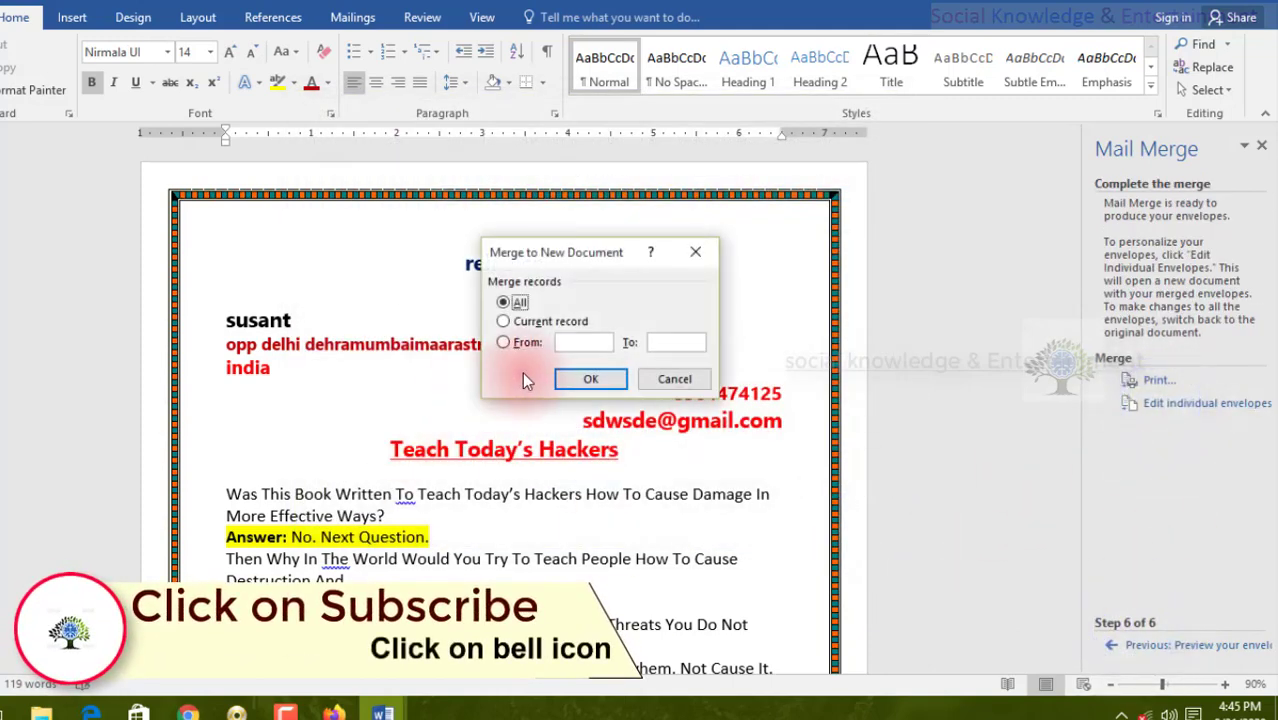
pyautogui.click(670, 344)
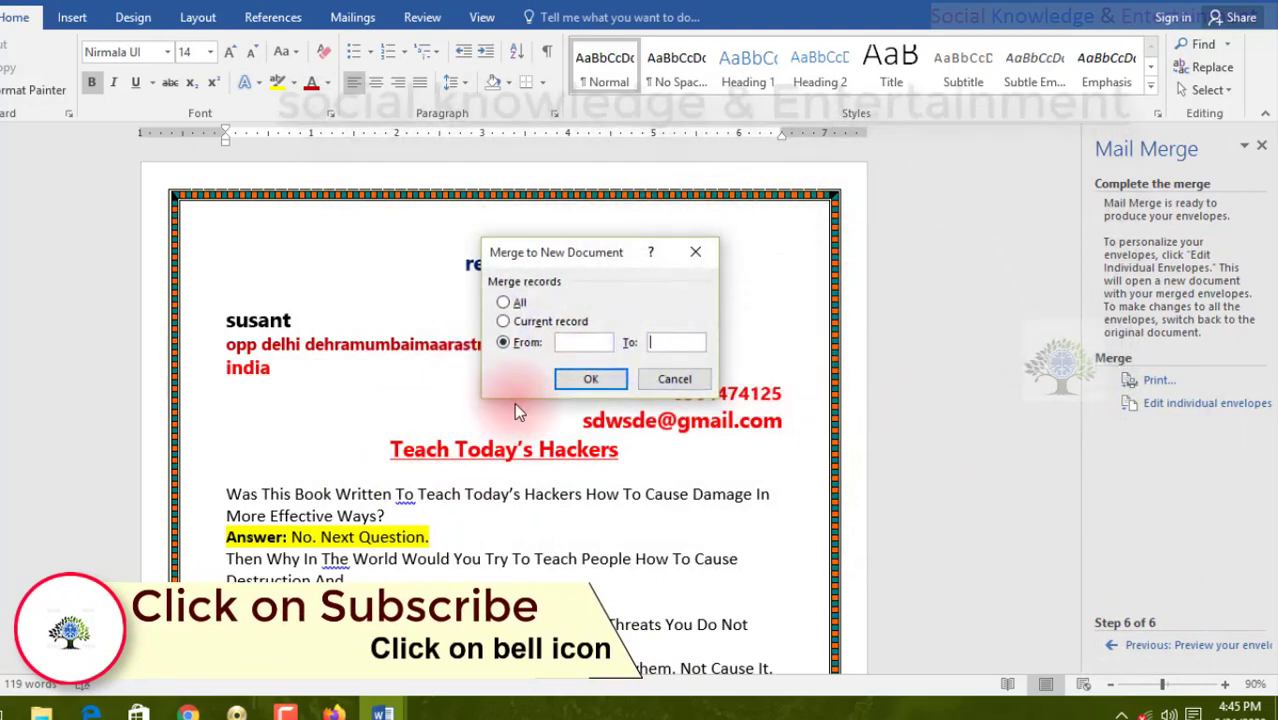
pyautogui.click(650, 380)
pyautogui.click(1117, 648)
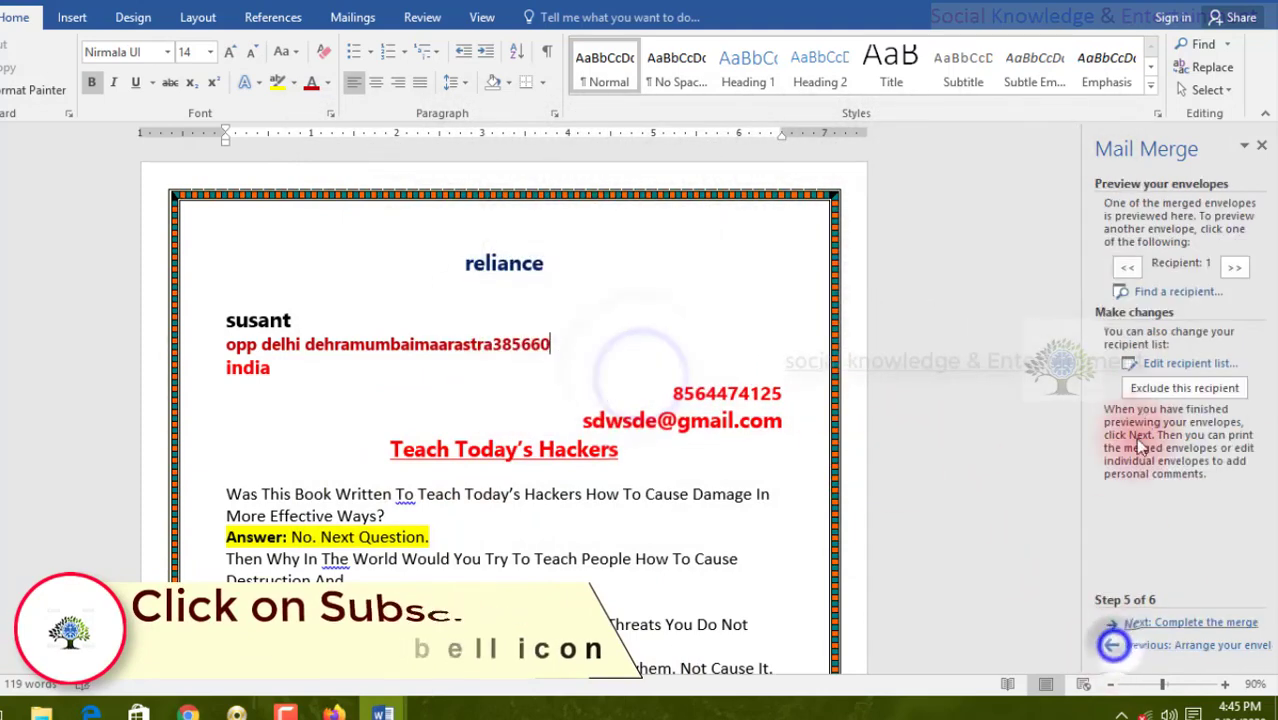
pyautogui.click(1140, 388)
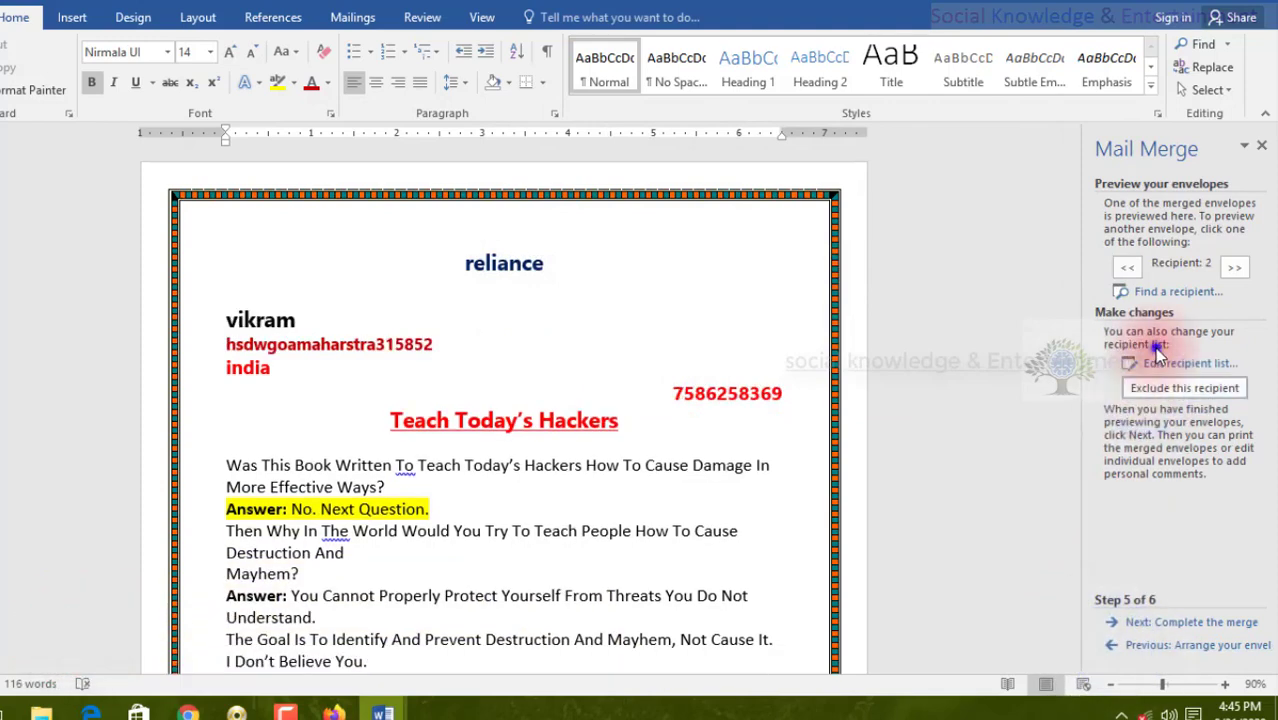
# Re-include the first recipient, preview each recipient's letter, then exclude the first recipient.
pyautogui.click(1160, 363)
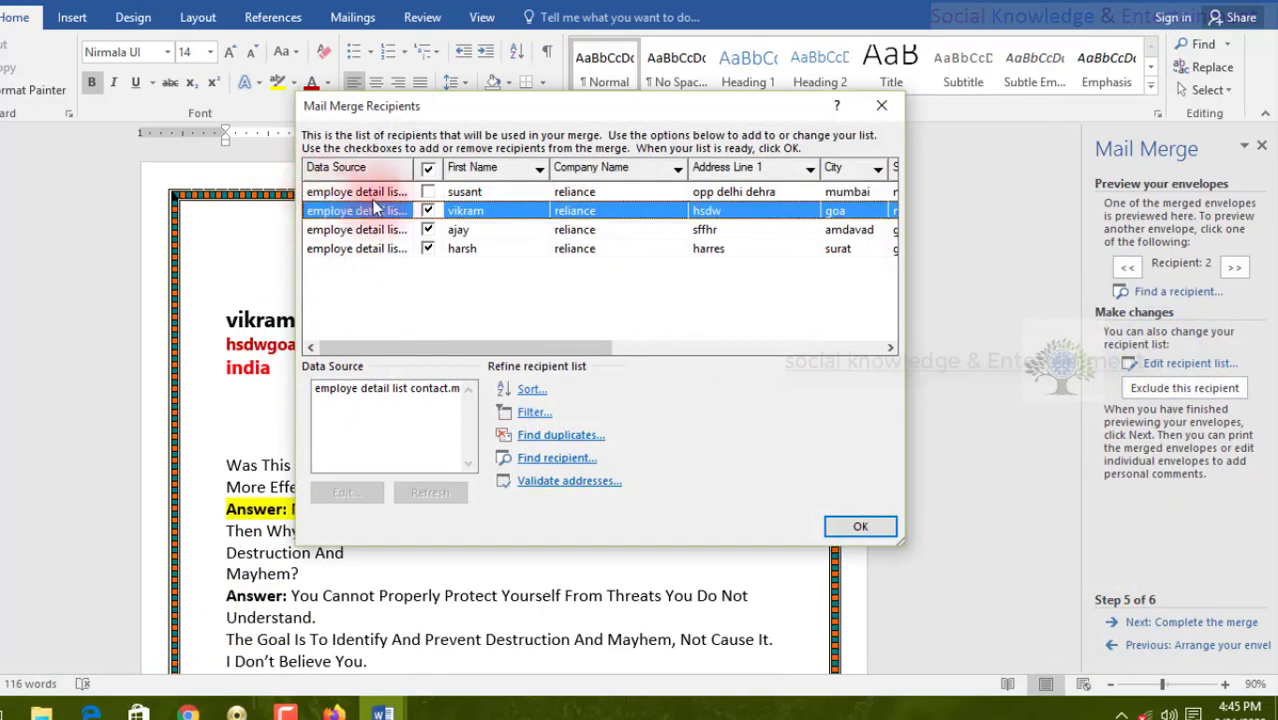
pyautogui.click(427, 192)
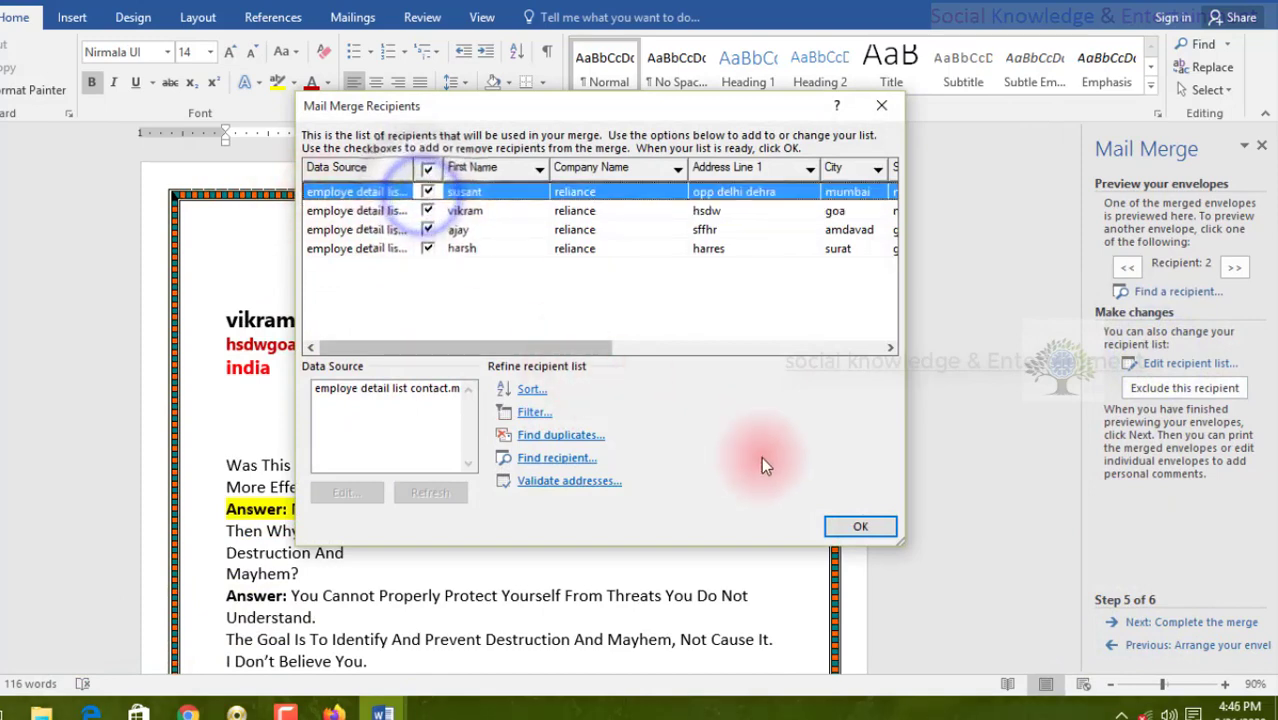
pyautogui.click(840, 526)
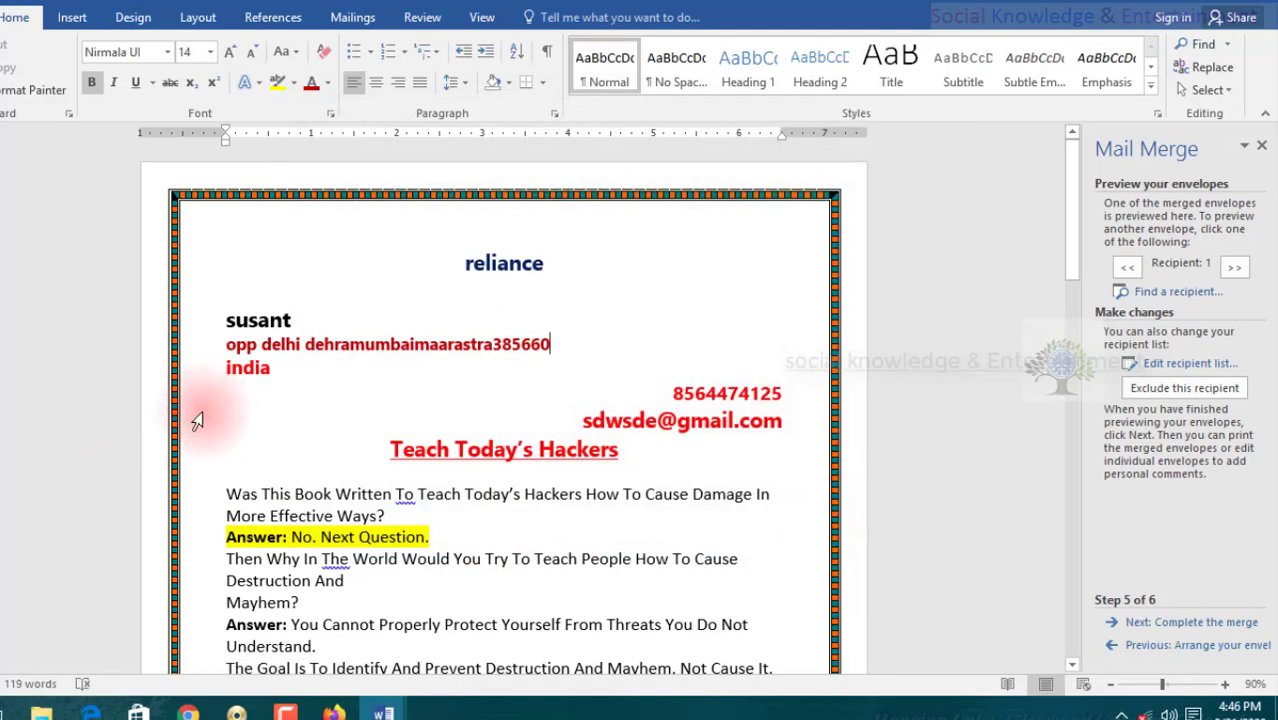
pyautogui.click(1238, 270)
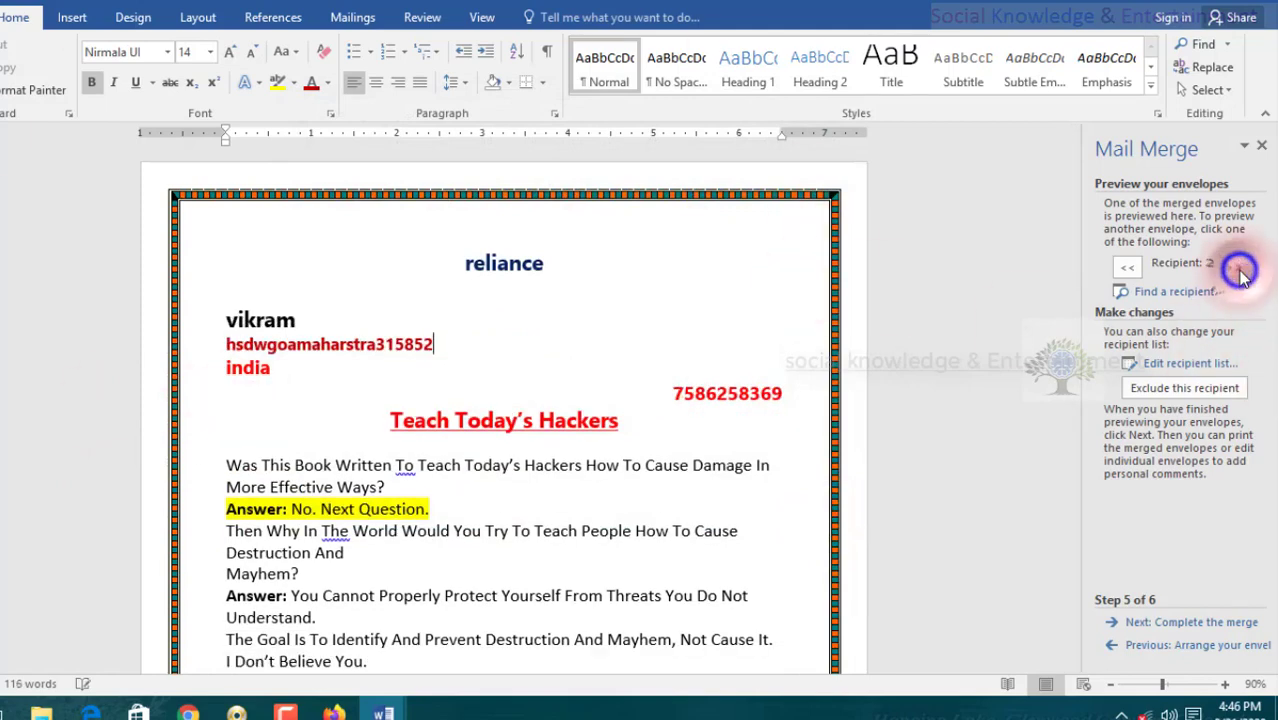
pyautogui.click(1238, 270)
pyautogui.click(1238, 270)
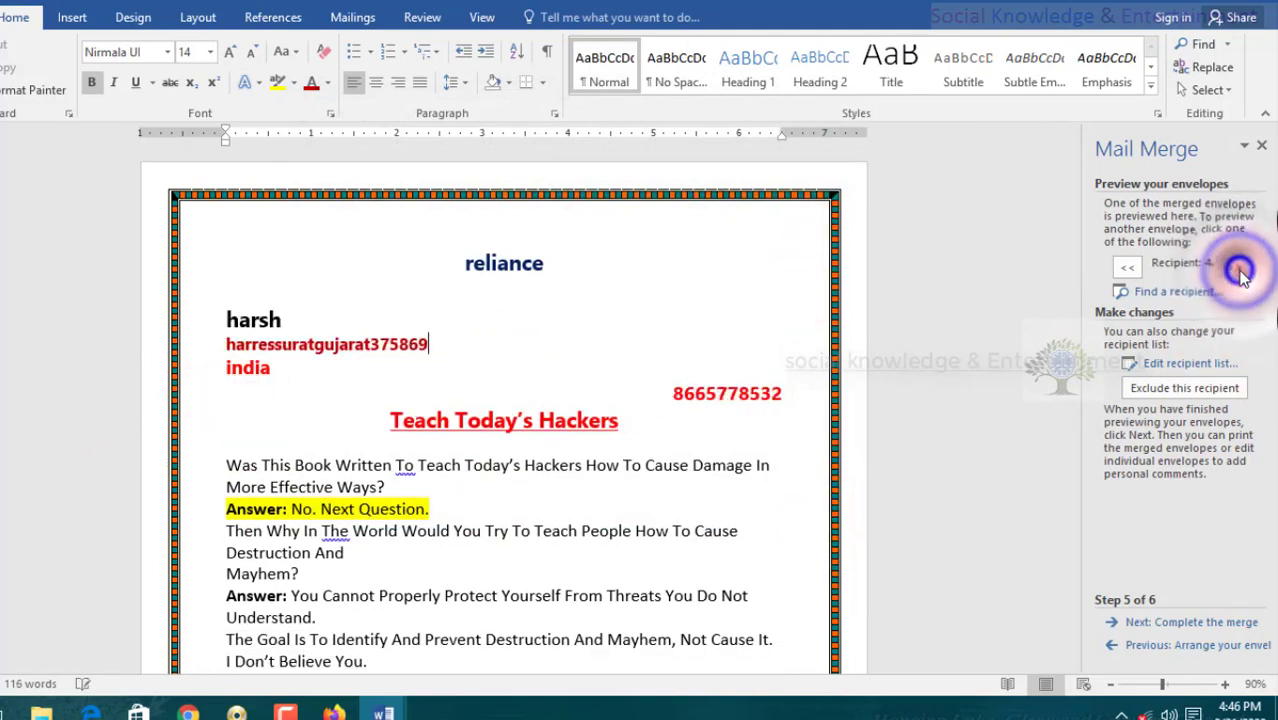
pyautogui.click(1128, 268)
pyautogui.click(1128, 268)
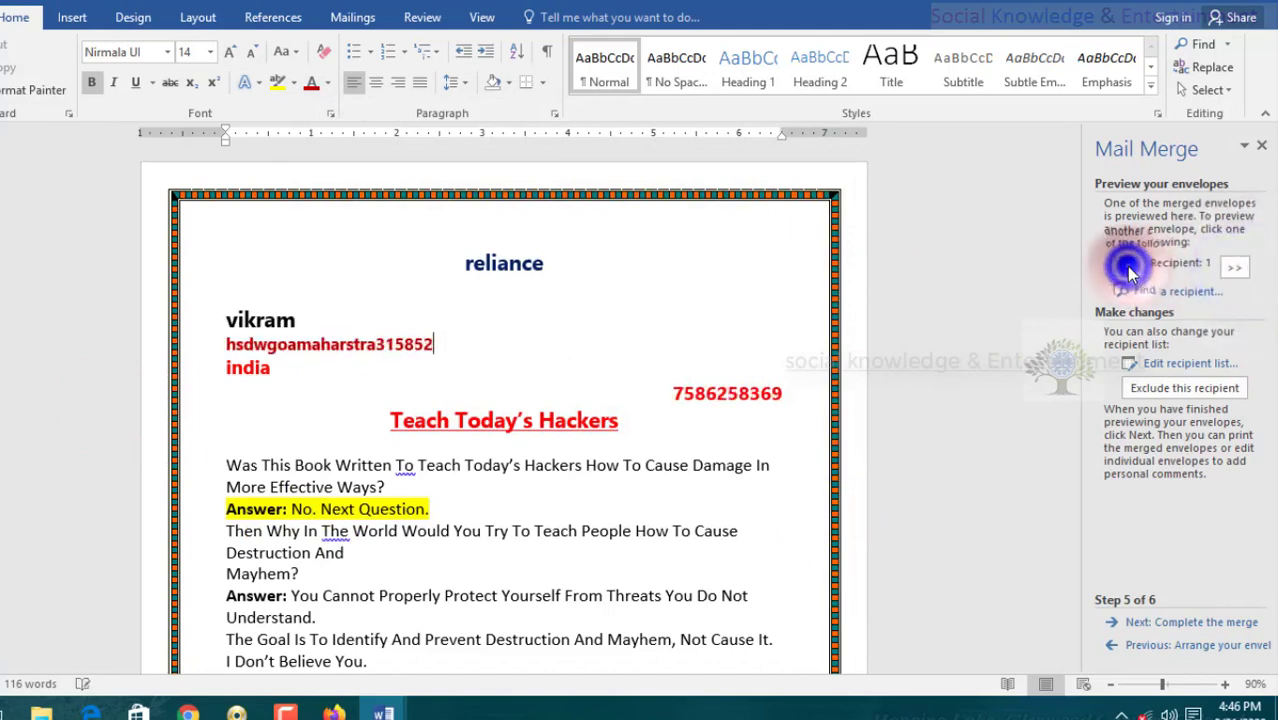
pyautogui.click(1128, 268)
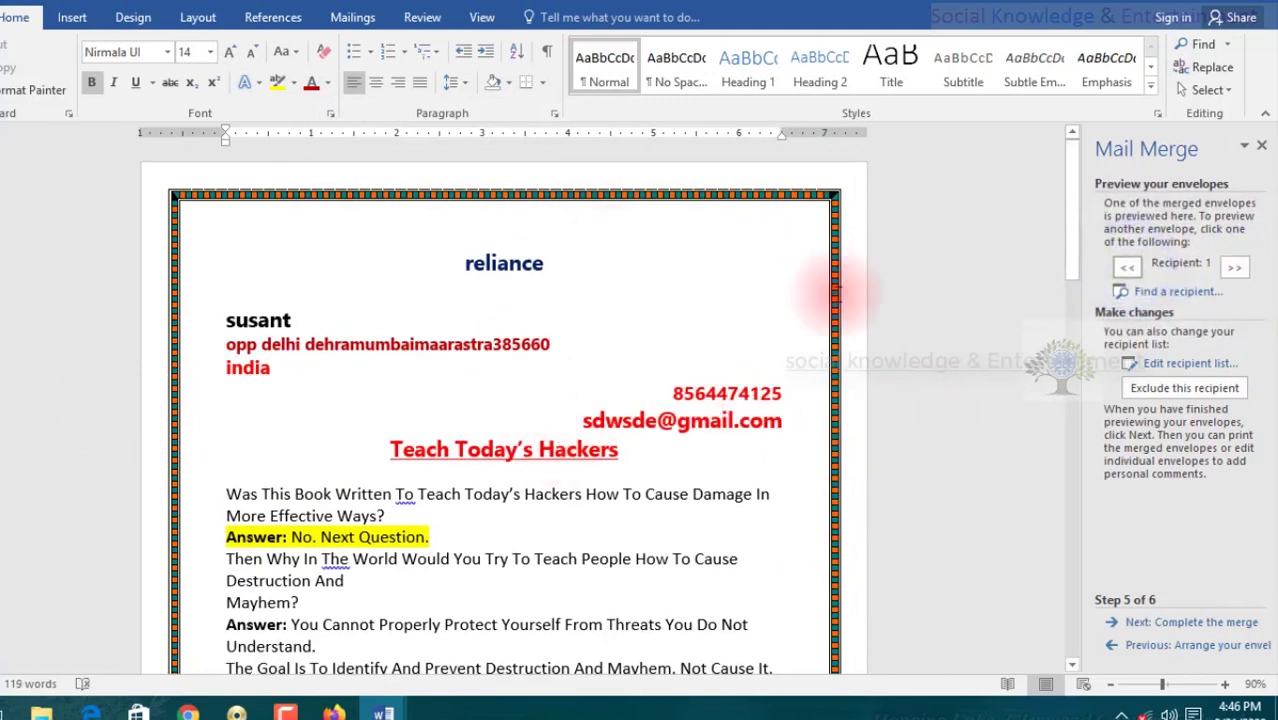
pyautogui.click(1178, 390)
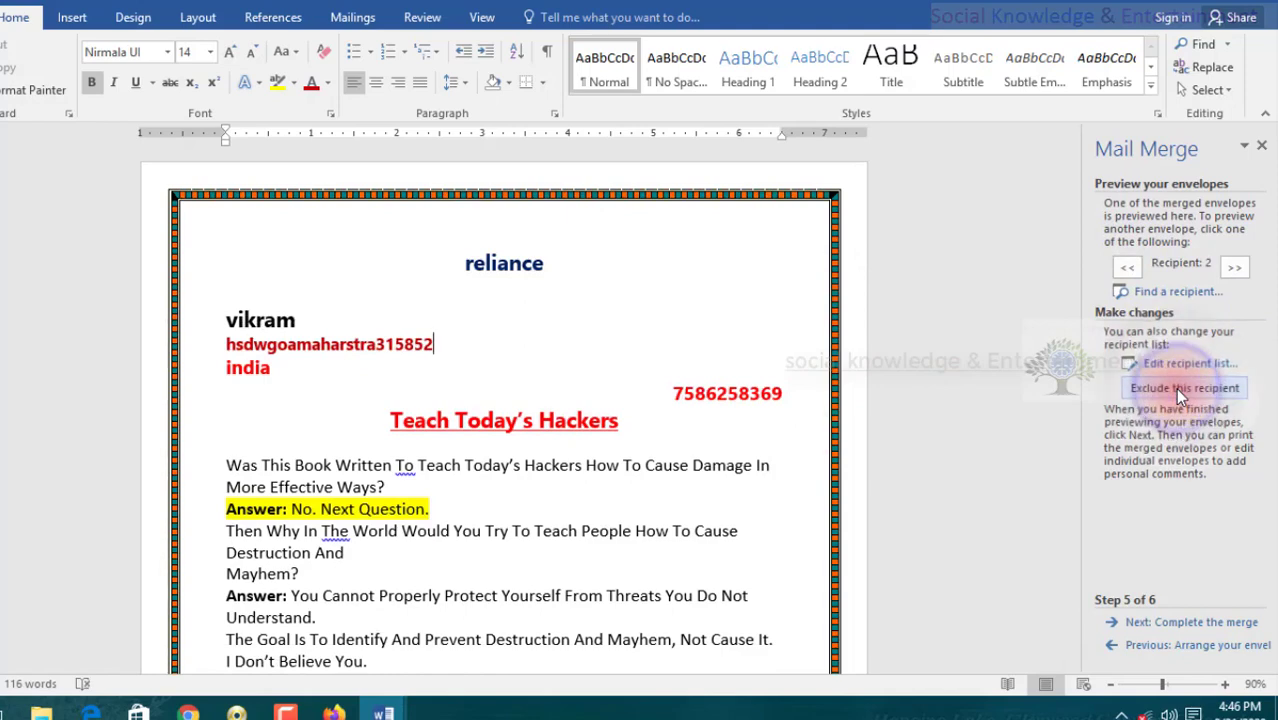
# Exclude two more recipients, then re-select all four recipients in the recipient list.
pyautogui.click(1178, 390)
pyautogui.click(1178, 390)
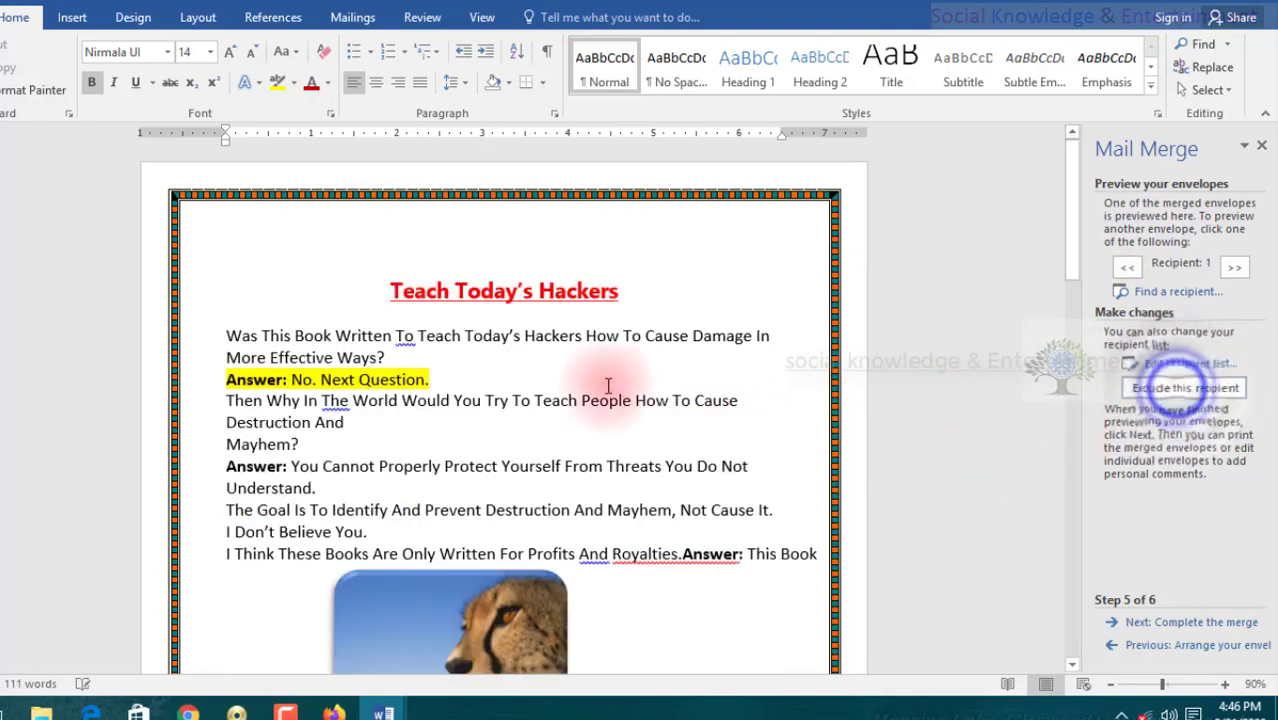
pyautogui.scroll(-5, 600, 340)
pyautogui.scroll(-5, 593, 385)
pyautogui.scroll(-6, 593, 390)
pyautogui.scroll(-2, 593, 404)
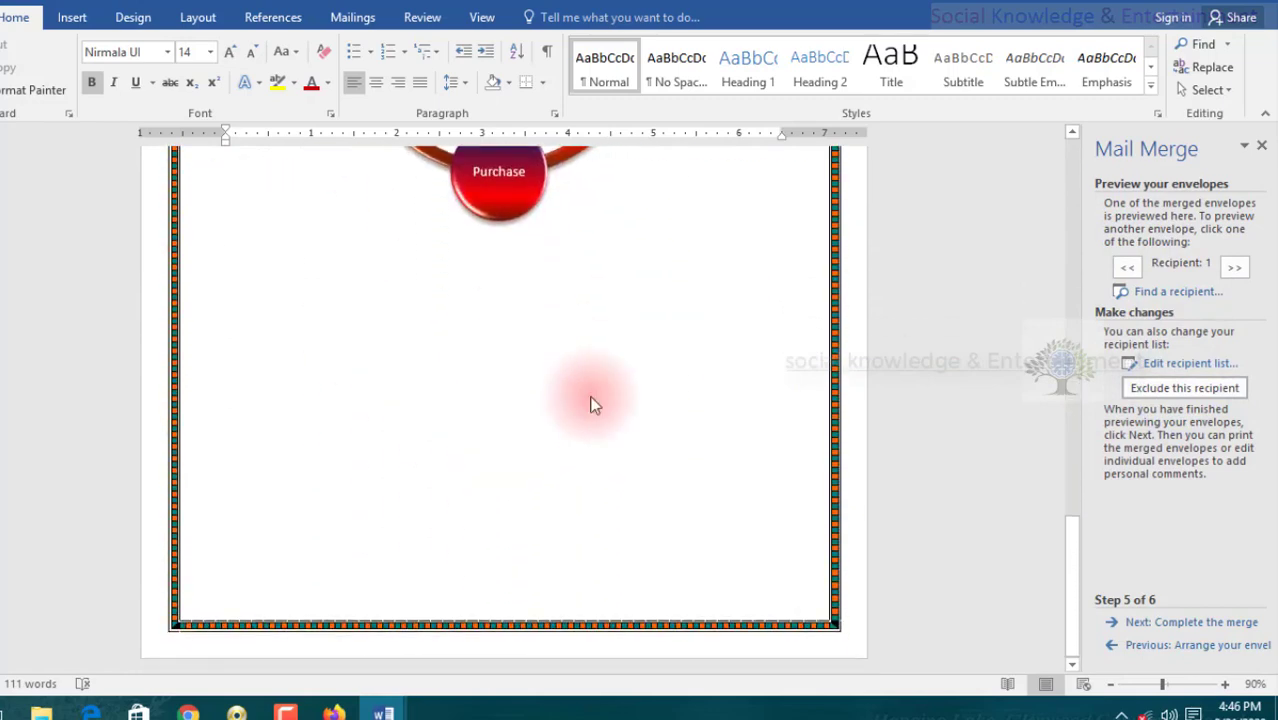
pyautogui.scroll(-5, 591, 400)
pyautogui.scroll(-8, 605, 385)
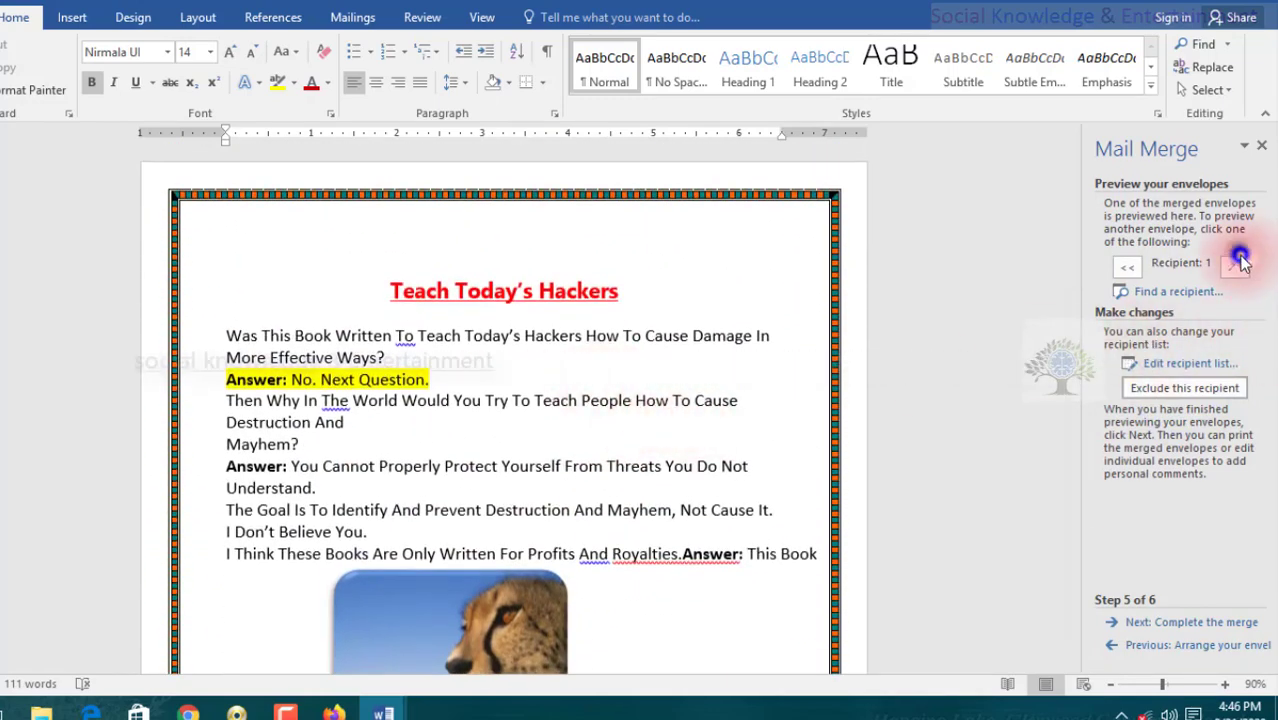
pyautogui.click(1205, 363)
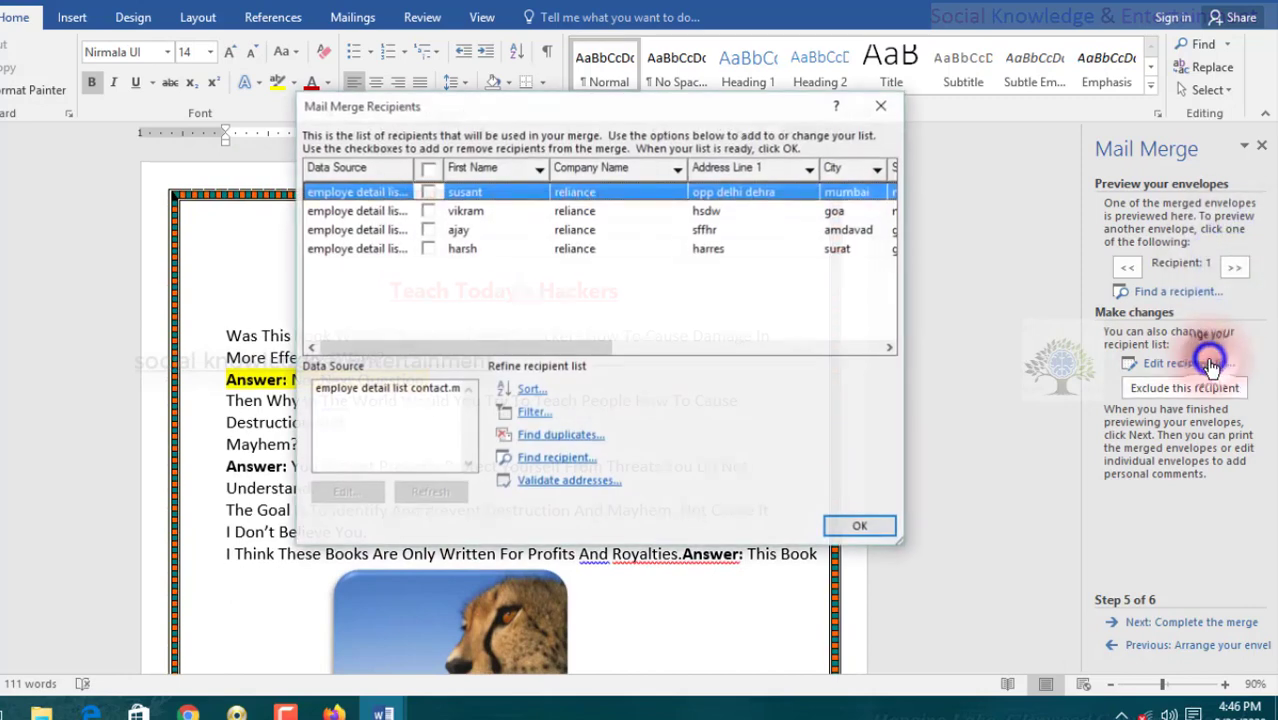
pyautogui.click(428, 170)
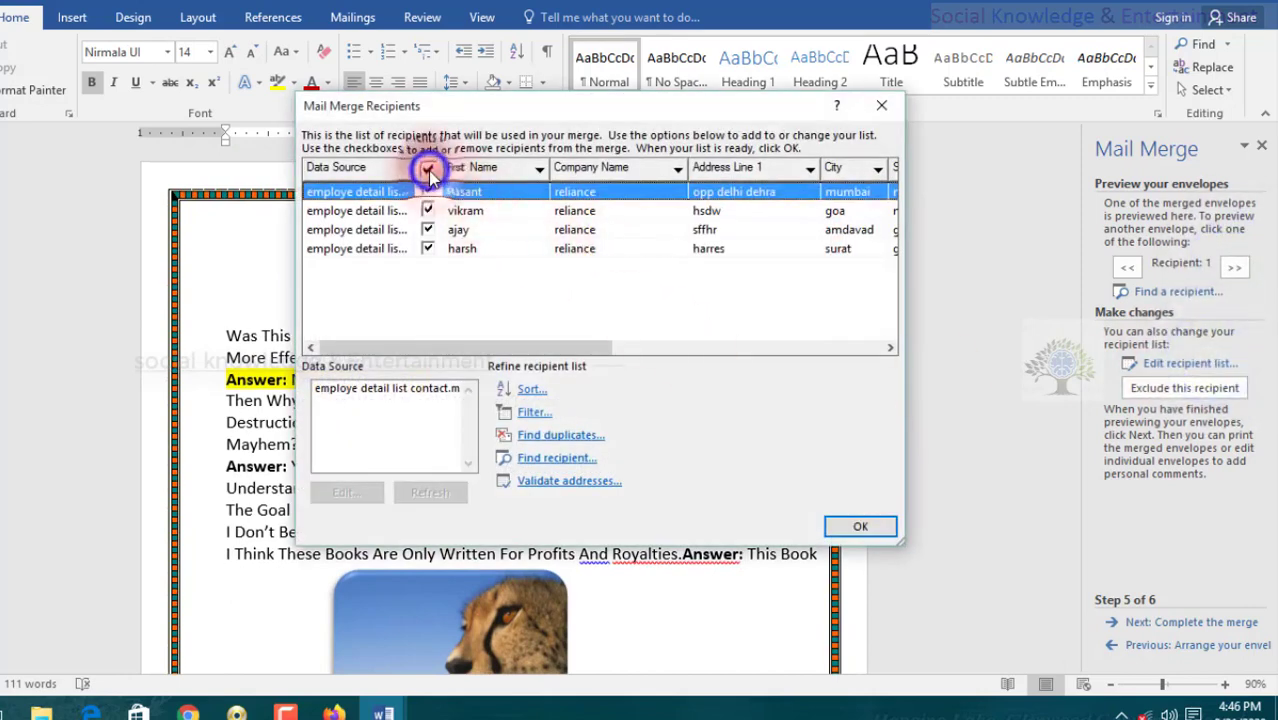
pyautogui.click(866, 530)
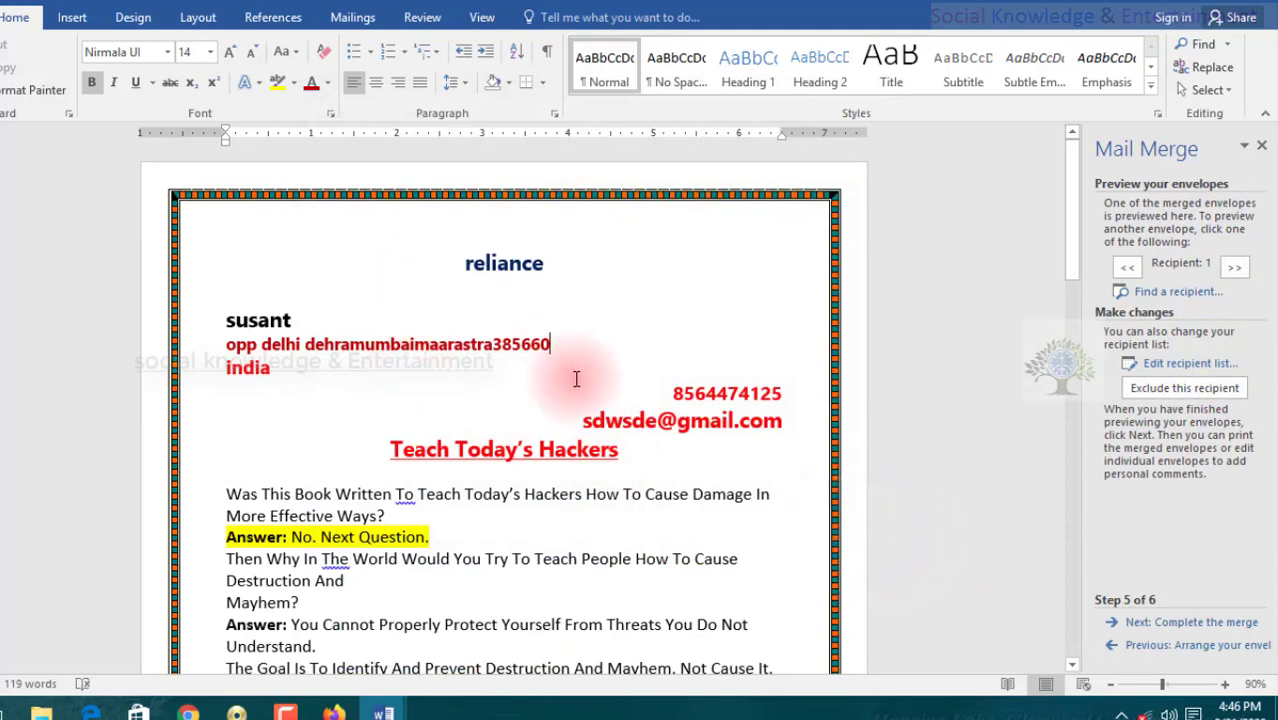
# Merge all records into a new document via Edit individual letters.
pyautogui.click(1150, 622)
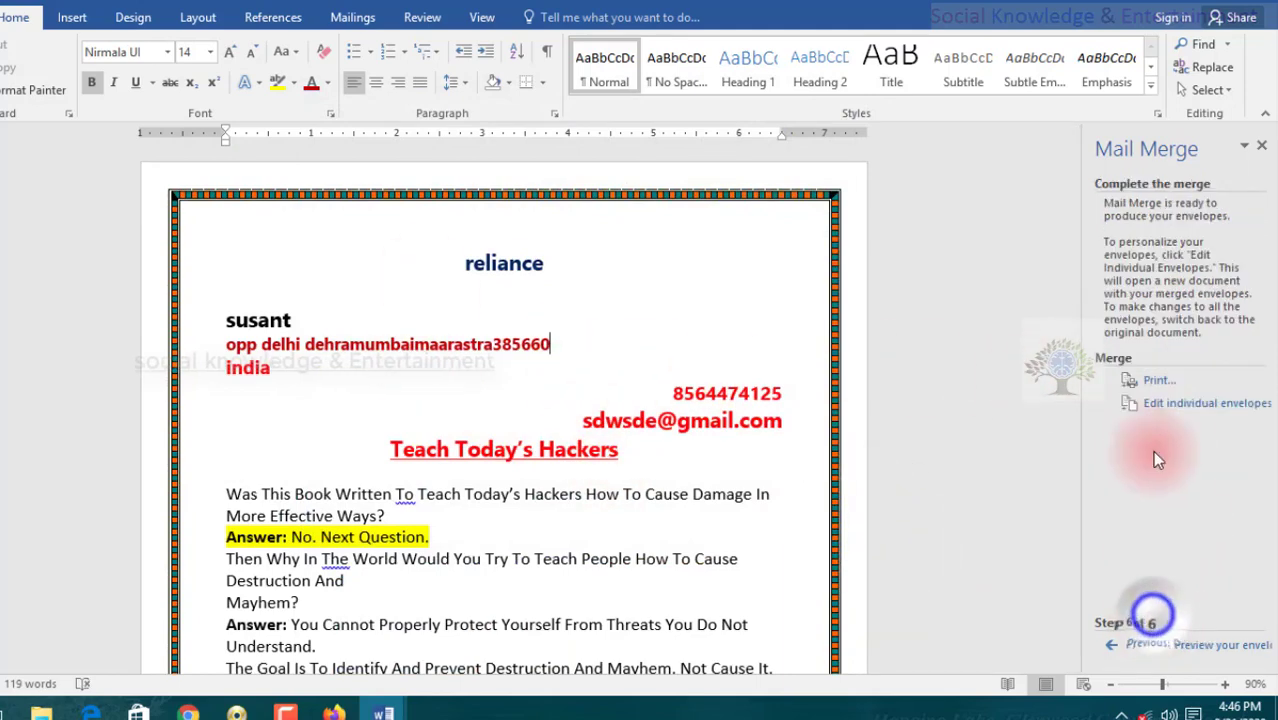
pyautogui.click(1176, 418)
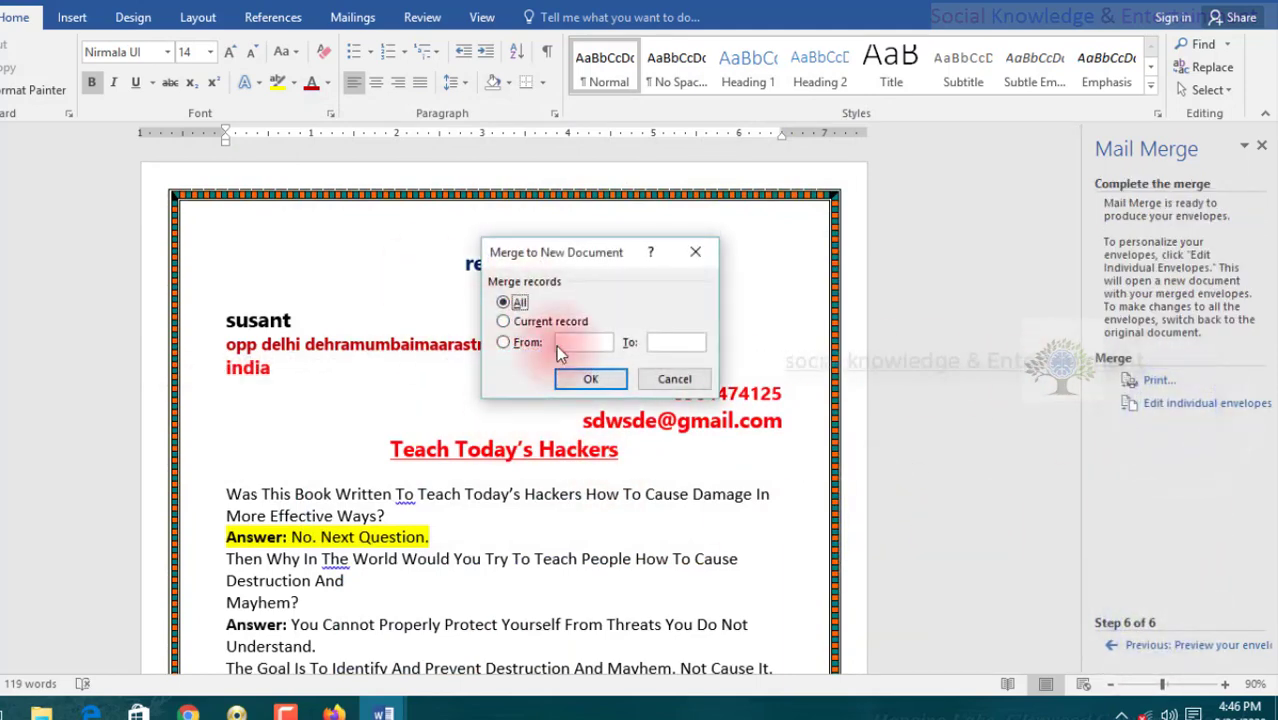
pyautogui.click(598, 393)
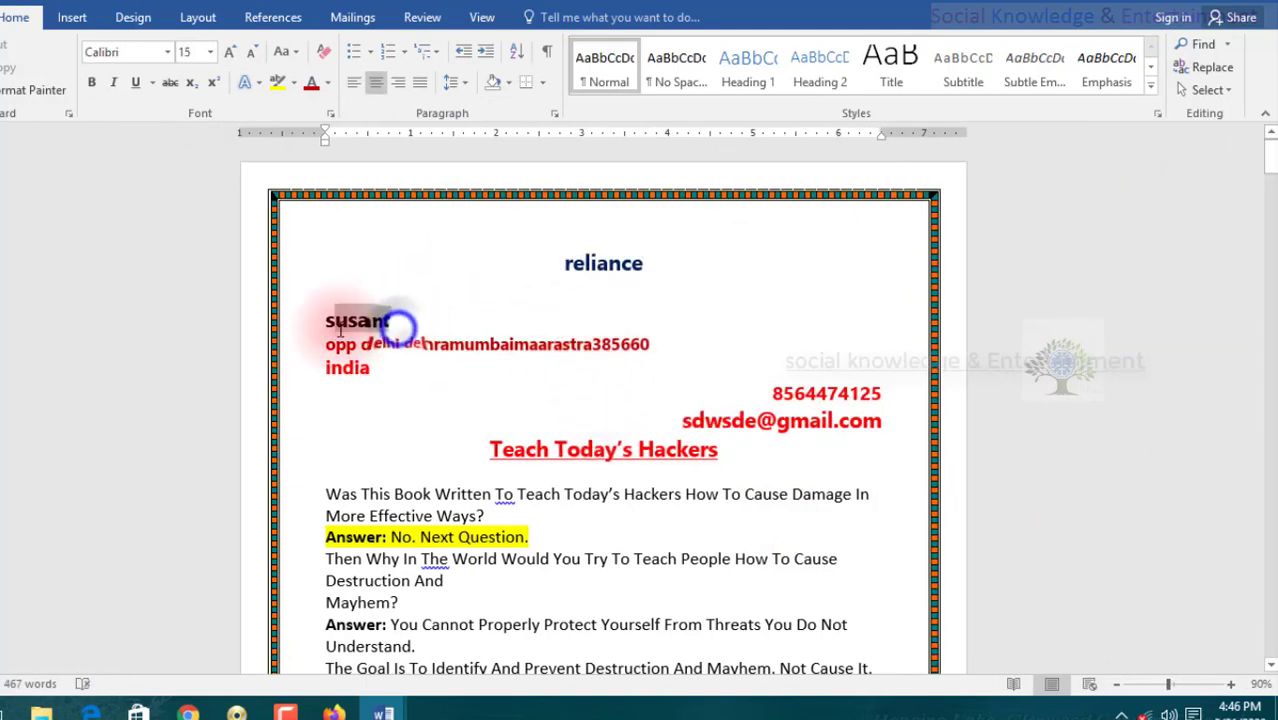
# Scroll through the merged document to check each recipient's letter and details.
pyautogui.doubleClick(398, 325)
pyautogui.scroll(-10, 485, 446)
pyautogui.scroll(-6, 491, 417)
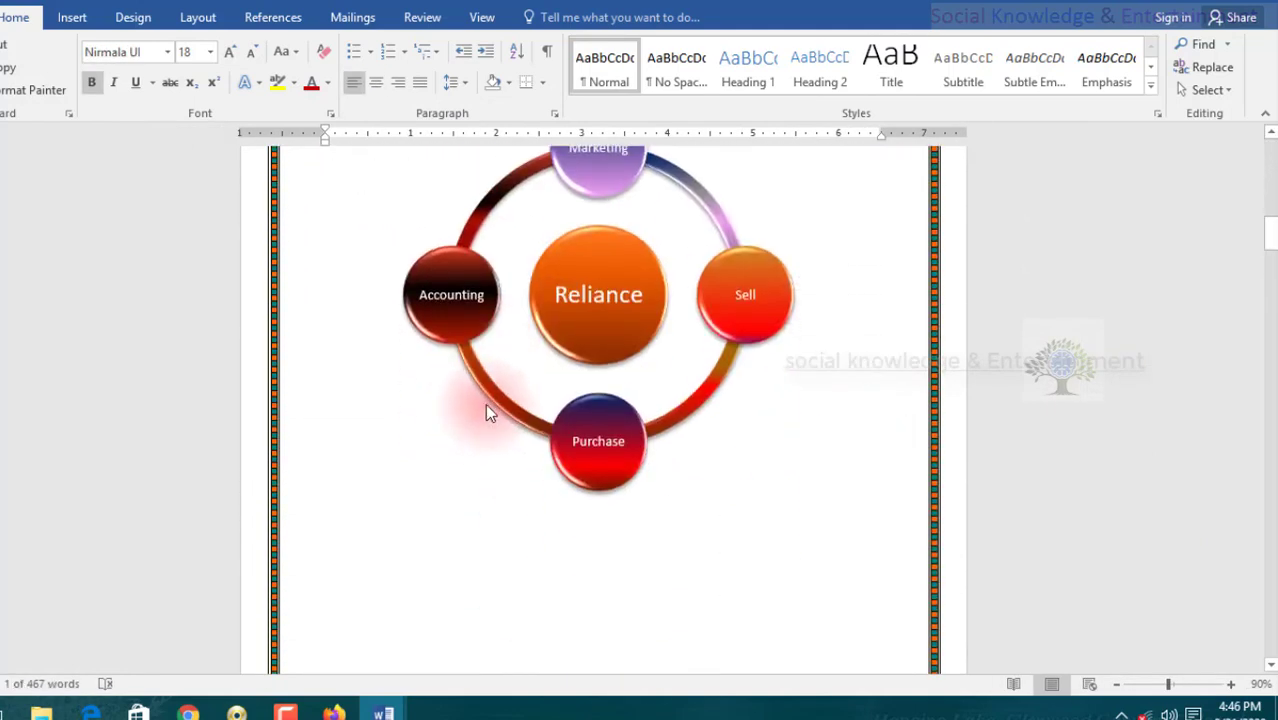
pyautogui.scroll(1, 485, 405)
pyautogui.scroll(-5, 487, 386)
pyautogui.scroll(-8, 491, 380)
pyautogui.scroll(-1, 470, 368)
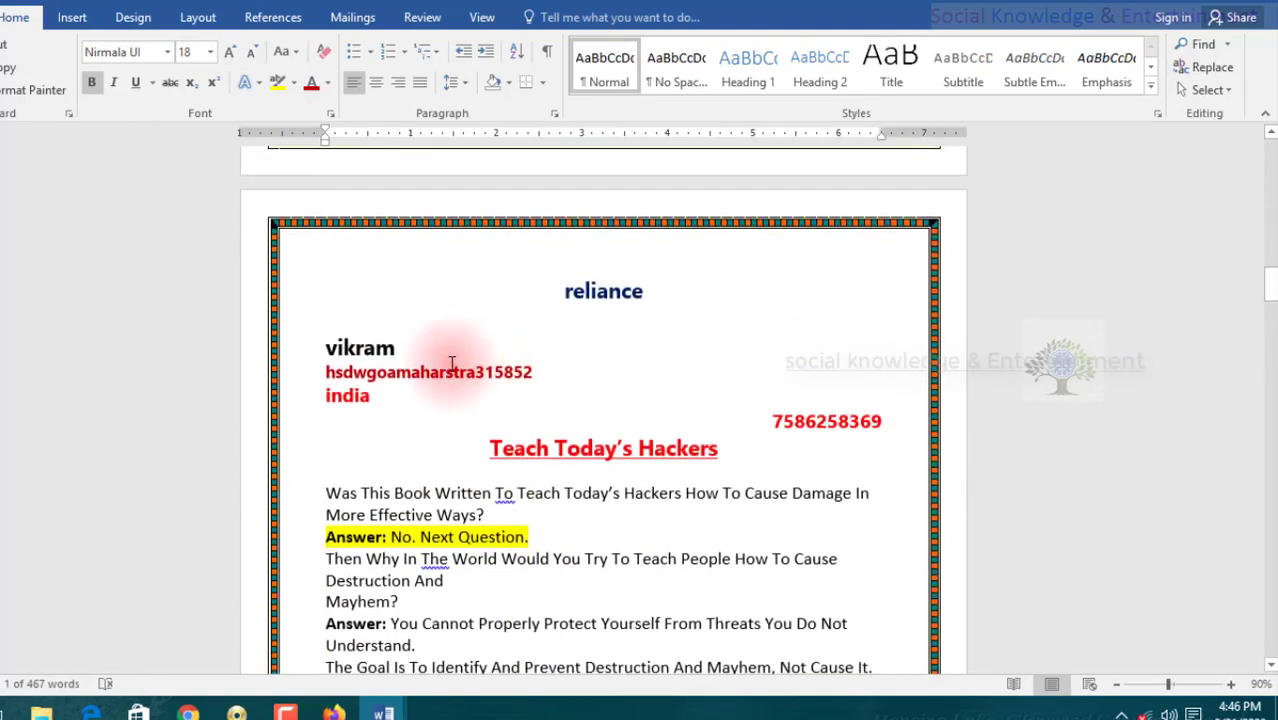
pyautogui.moveTo(441, 368); pyautogui.dragTo(318, 368)
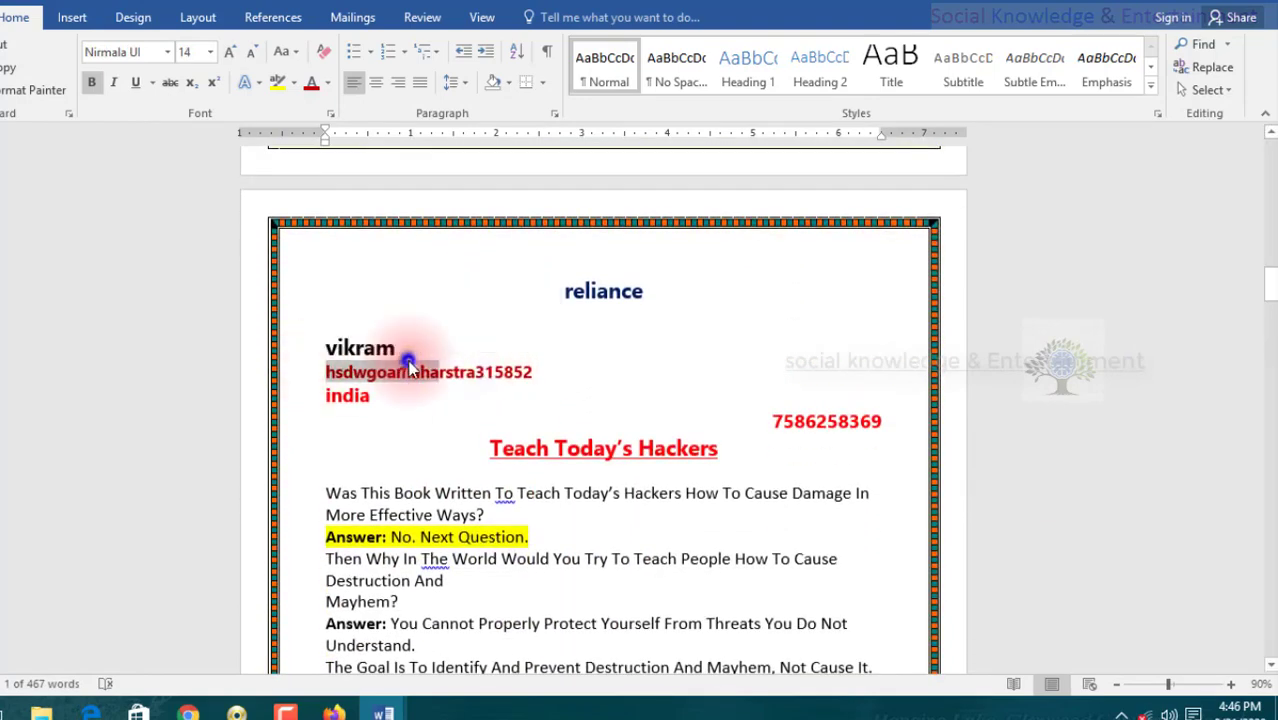
pyautogui.scroll(-5, 433, 440)
pyautogui.scroll(-10, 433, 430)
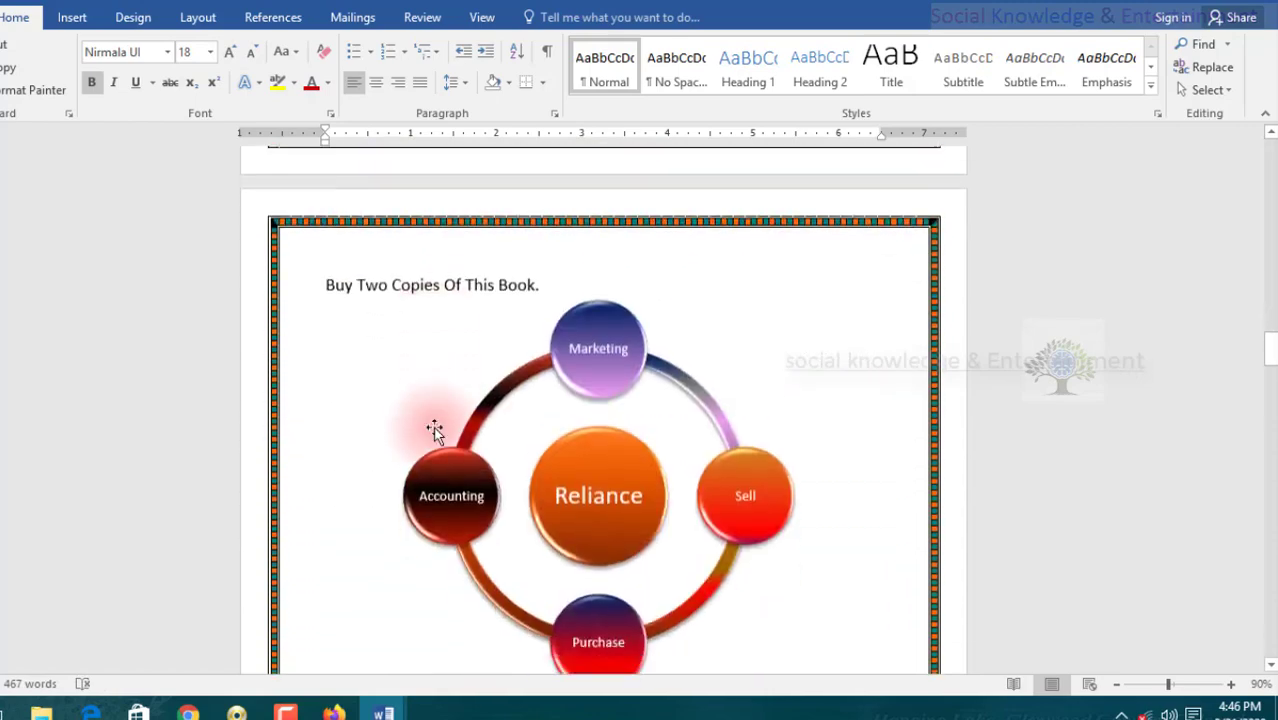
pyautogui.scroll(-10, 437, 432)
pyautogui.scroll(-5, 437, 432)
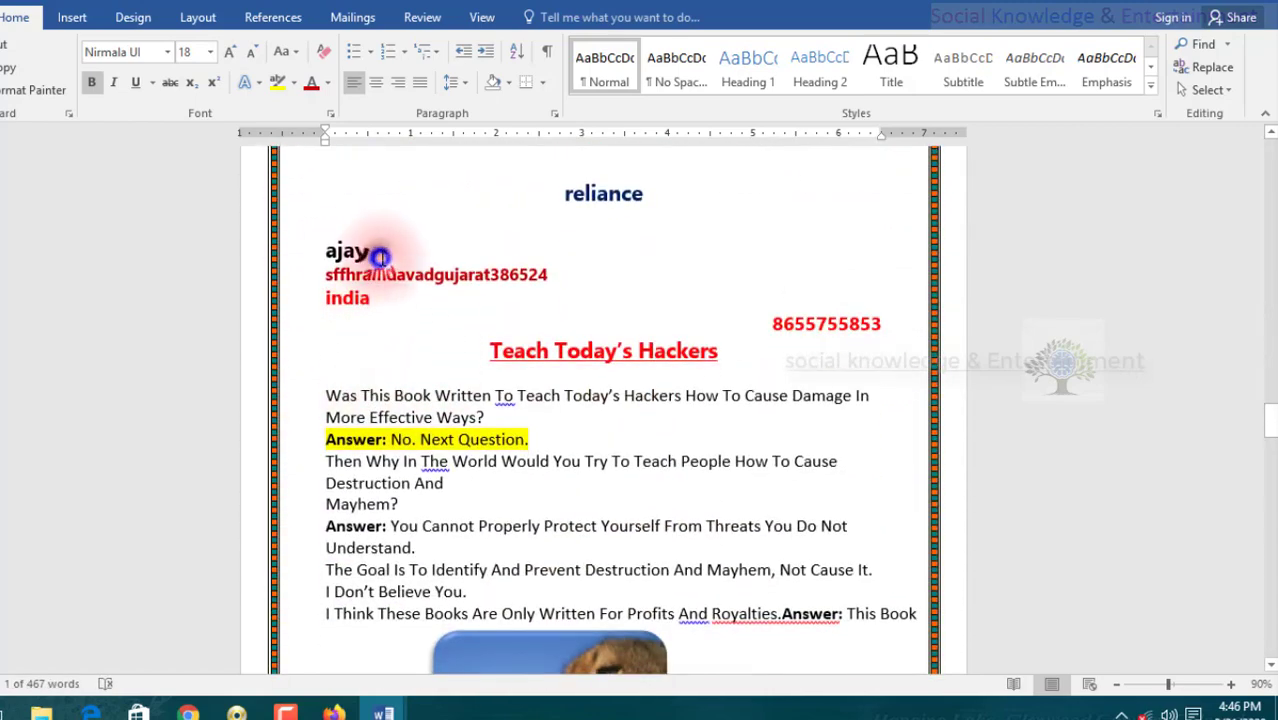
pyautogui.scroll(-3, 447, 399)
pyautogui.scroll(-8, 447, 399)
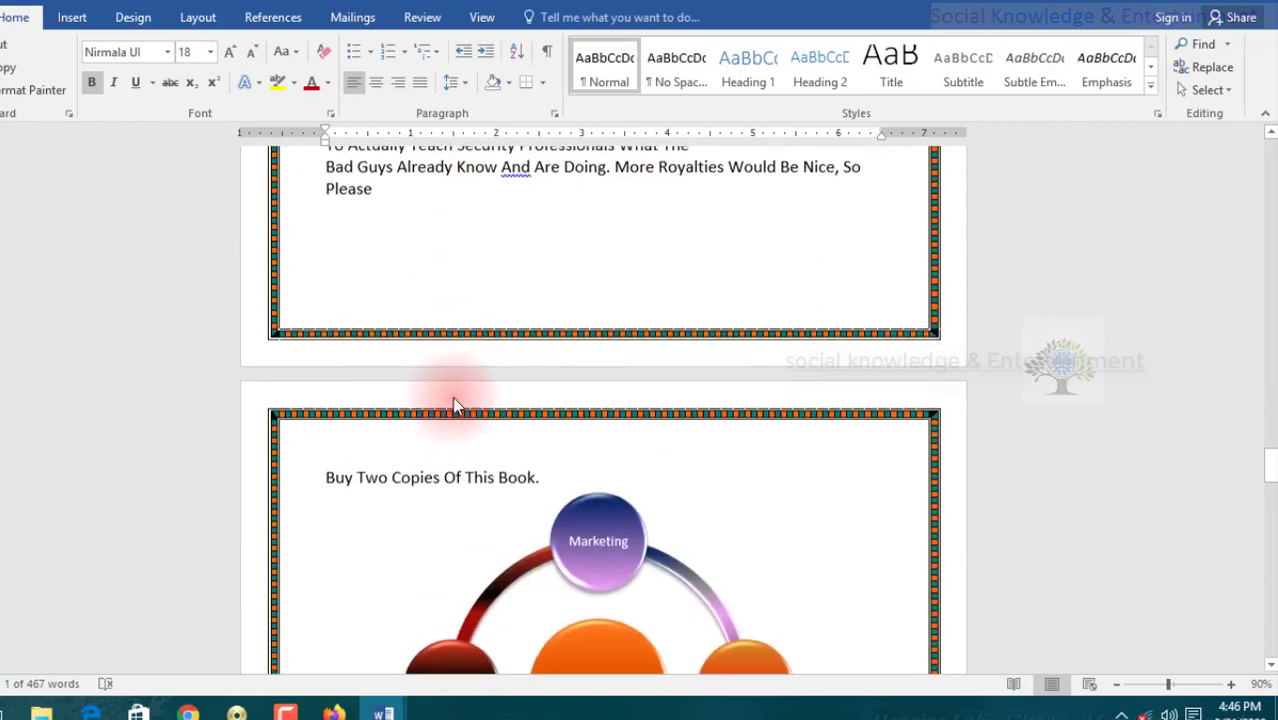
pyautogui.scroll(-2, 455, 405)
pyautogui.scroll(-8, 460, 410)
pyautogui.scroll(-8, 456, 402)
pyautogui.scroll(-3, 450, 350)
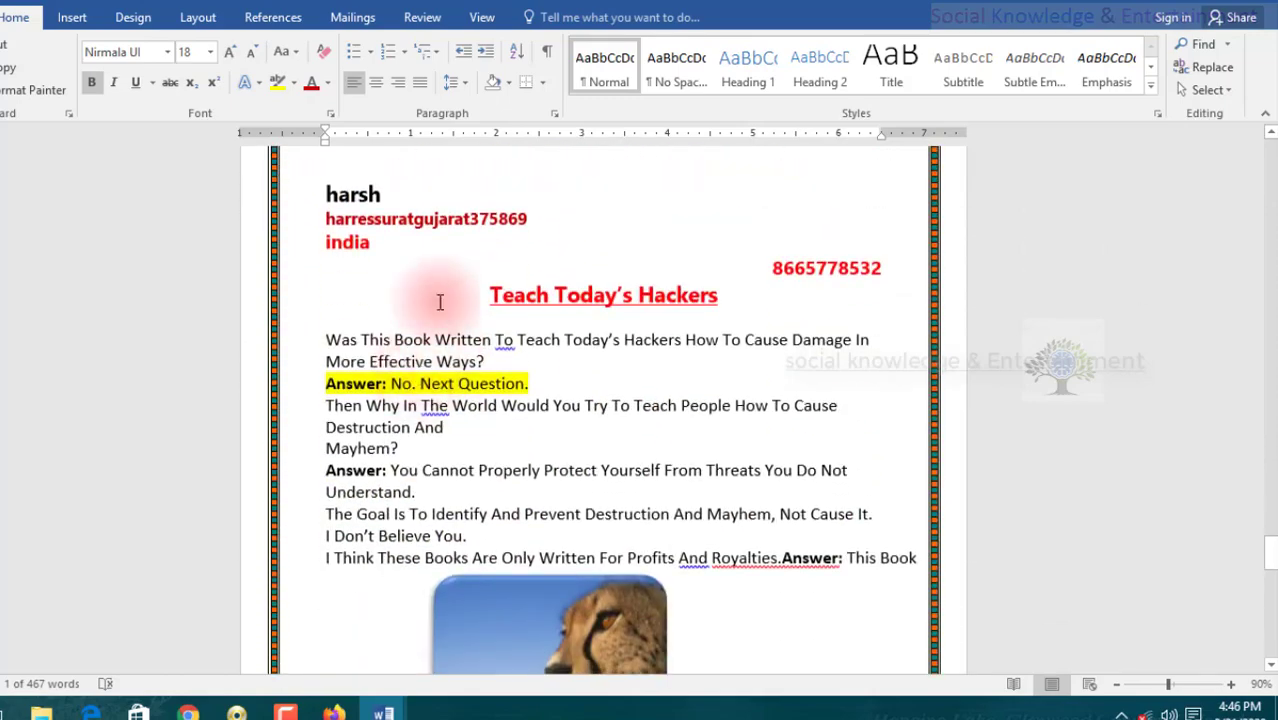
pyautogui.scroll(-1, 430, 270)
pyautogui.scroll(-10, 425, 248)
pyautogui.scroll(-10, 450, 250)
pyautogui.scroll(-1, 473, 251)
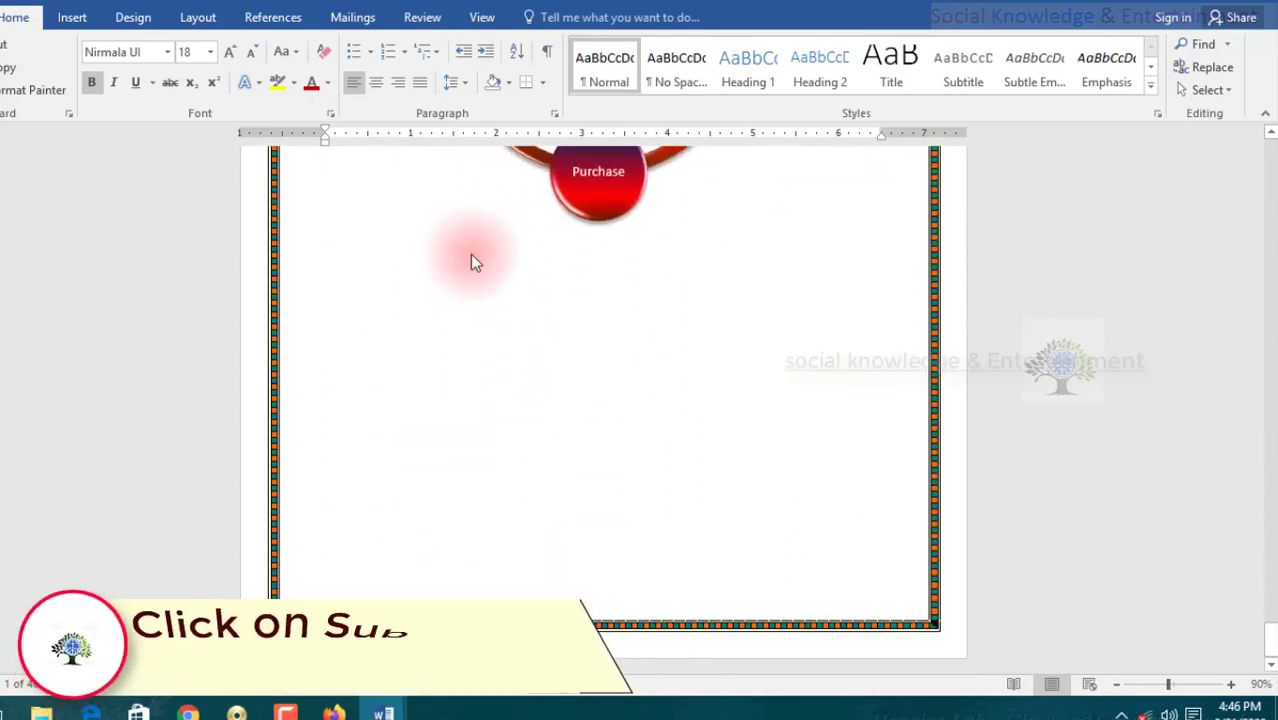
pyautogui.scroll(-7, 473, 256)
pyautogui.scroll(10, 474, 250)
pyautogui.scroll(10, 475, 240)
pyautogui.scroll(10, 476, 230)
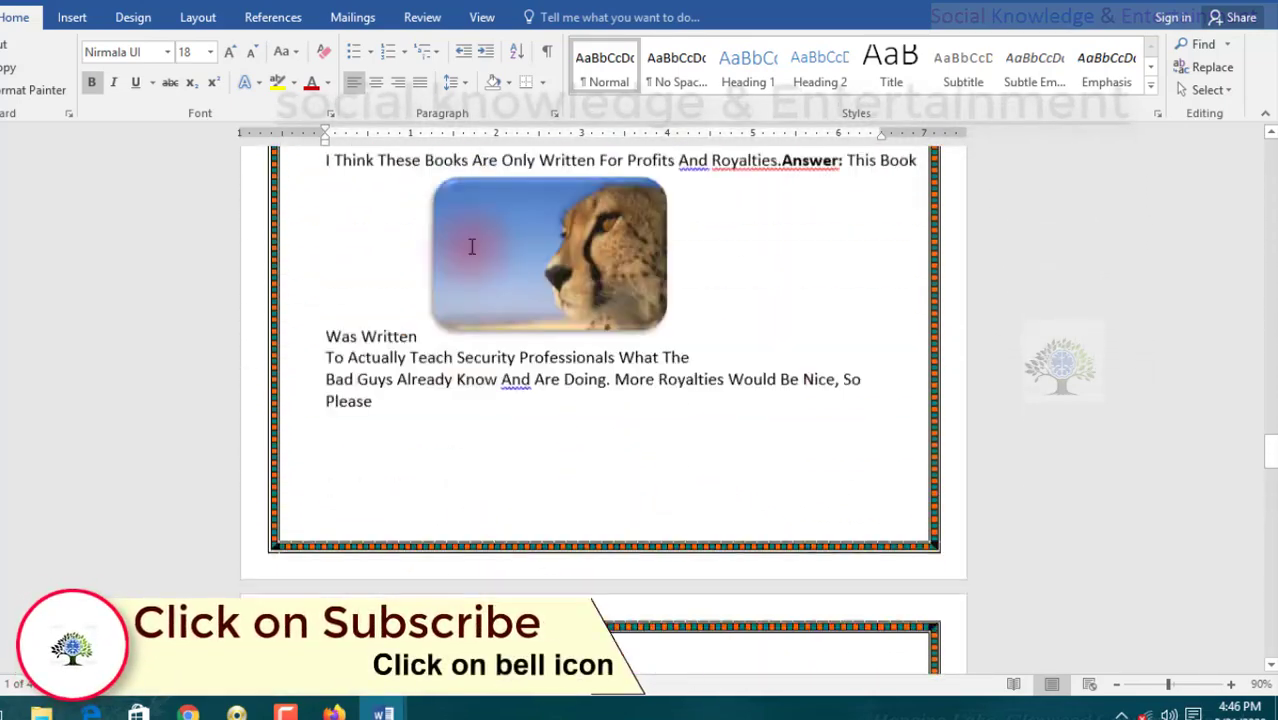
pyautogui.scroll(7, 477, 216)
pyautogui.scroll(-10, 478, 216)
pyautogui.scroll(-10, 480, 220)
pyautogui.scroll(-10, 485, 170)
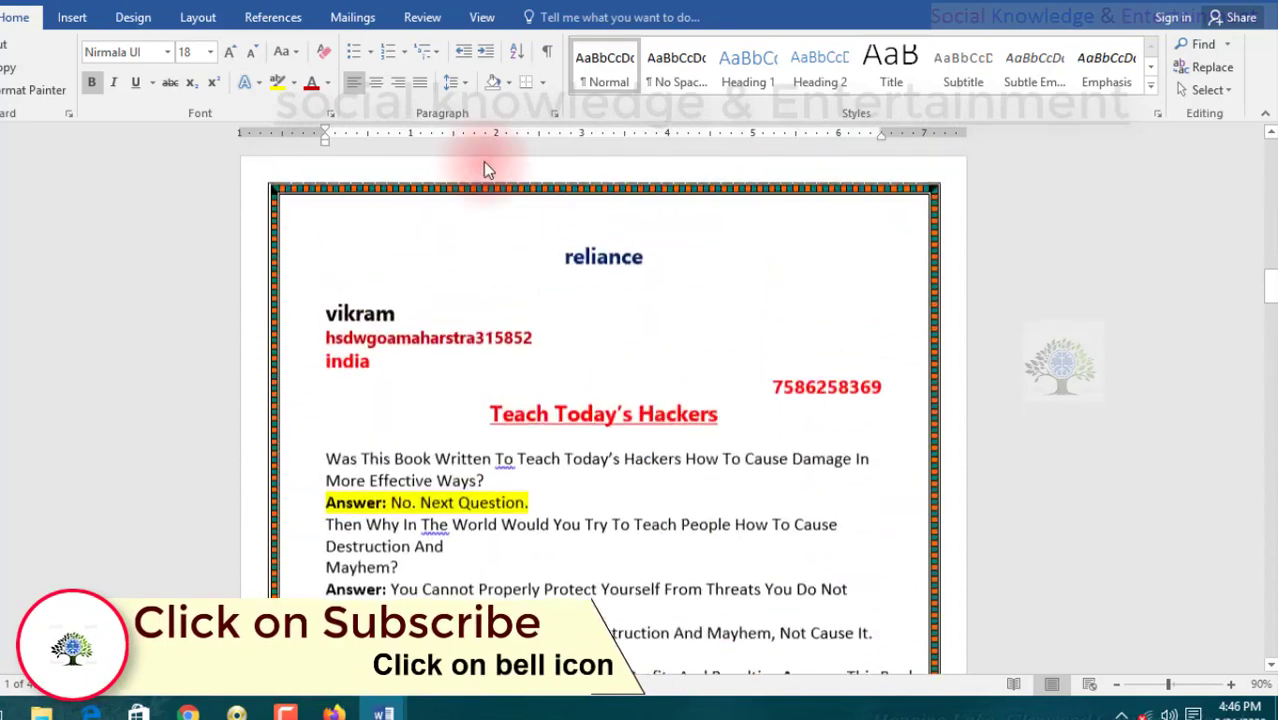
pyautogui.scroll(-10, 490, 155)
pyautogui.scroll(2, 490, 150)
pyautogui.scroll(2, 494, 451)
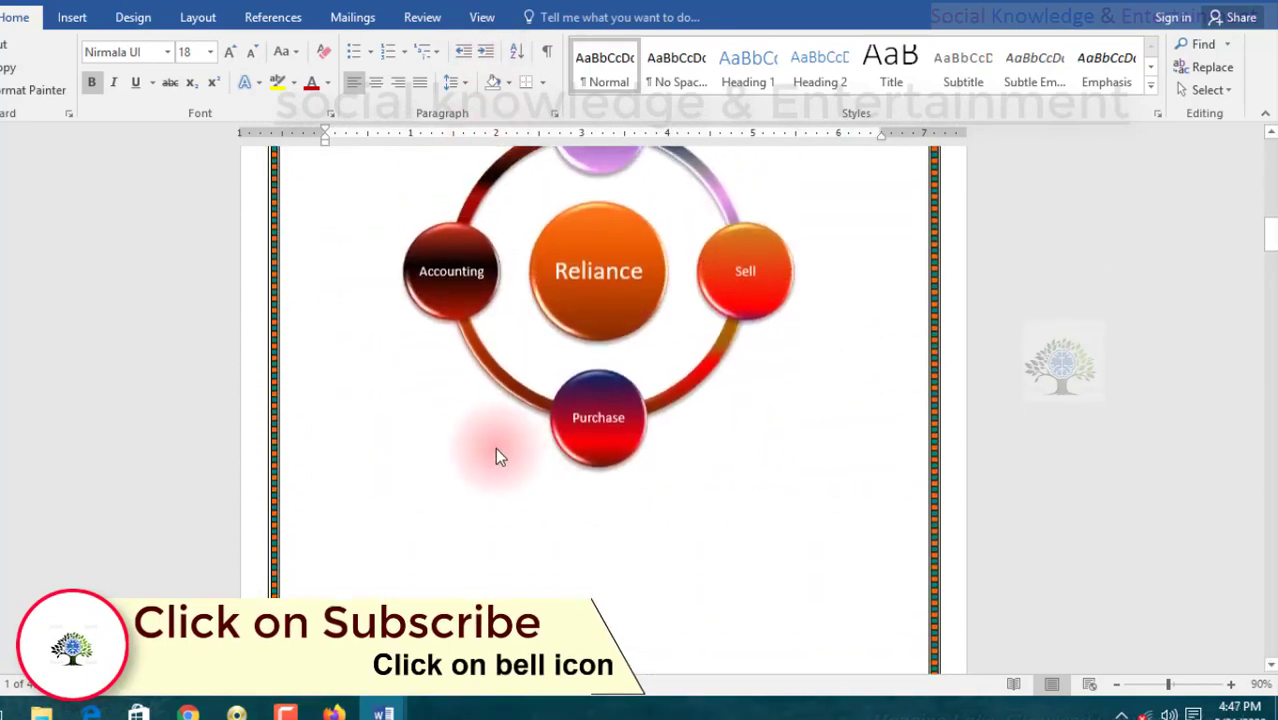
pyautogui.scroll(10, 484, 427)
pyautogui.scroll(10, 484, 427)
pyautogui.scroll(2, 487, 428)
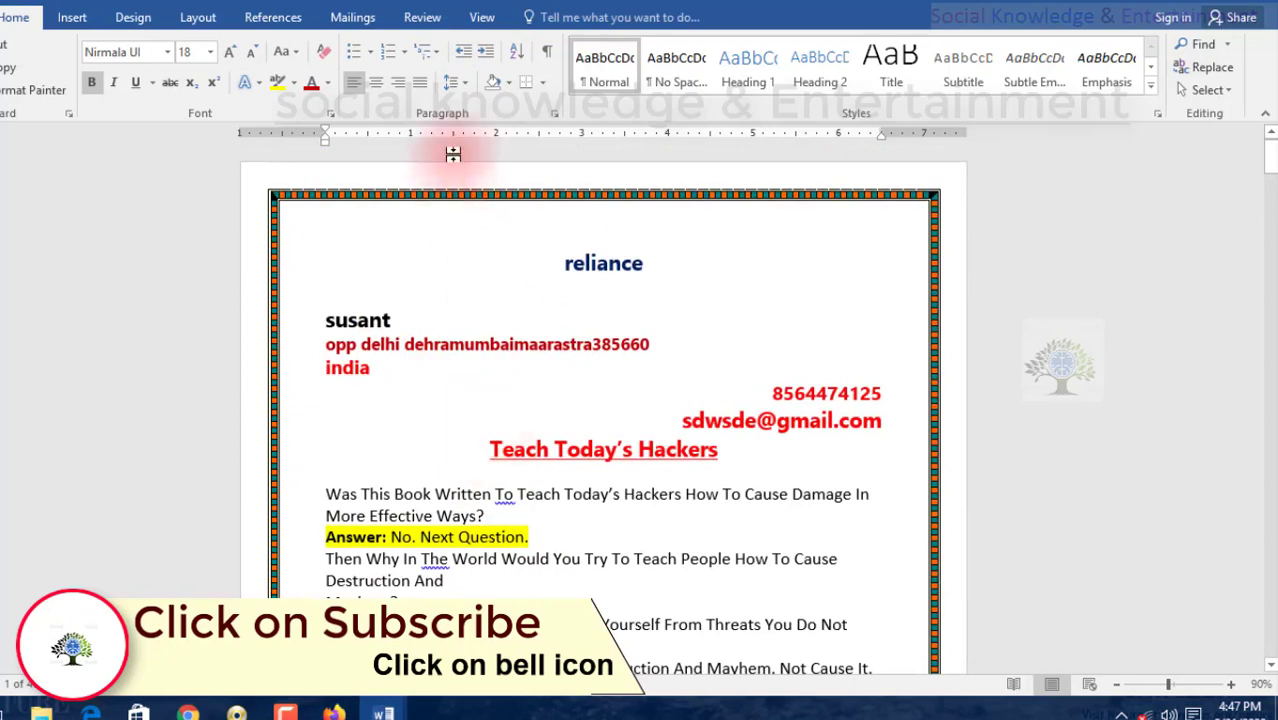
# Launch the Step-by-Step Mail Merge Wizard from the Mailings Start Mail Merge menu.
pyautogui.click(338, 20)
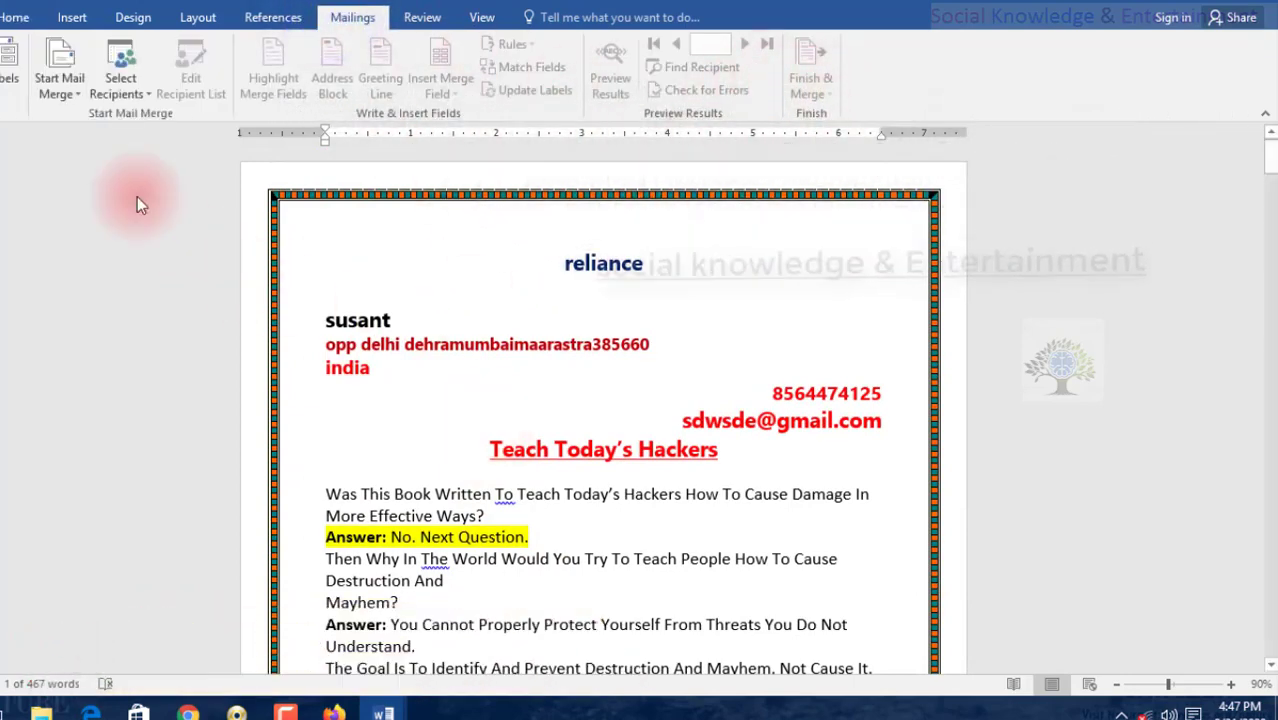
pyautogui.click(72, 17)
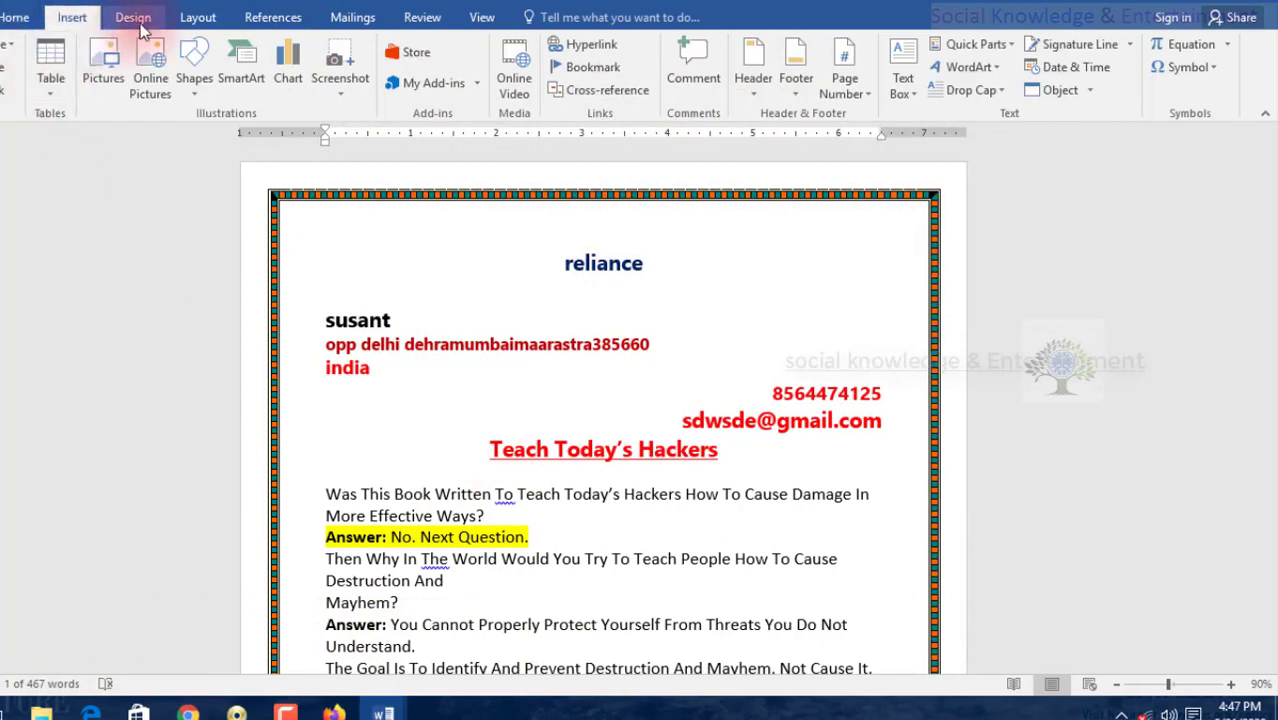
pyautogui.click(352, 17)
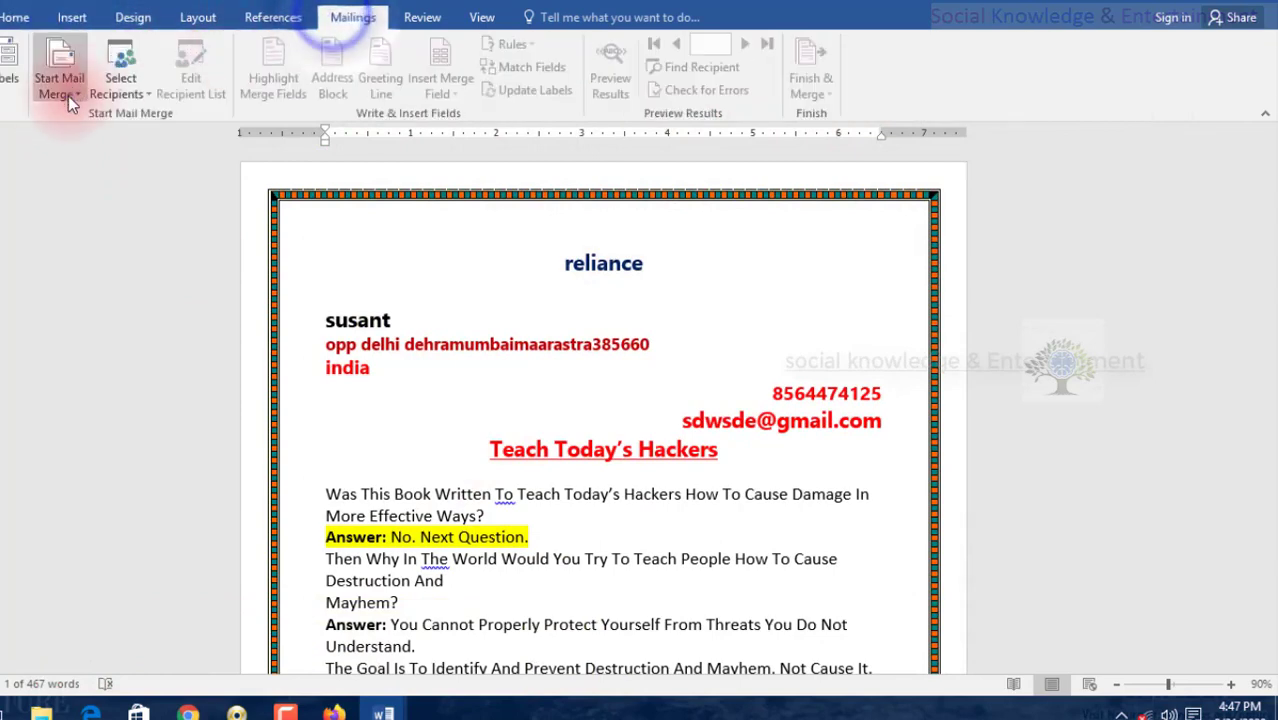
pyautogui.click(68, 96)
pyautogui.click(105, 262)
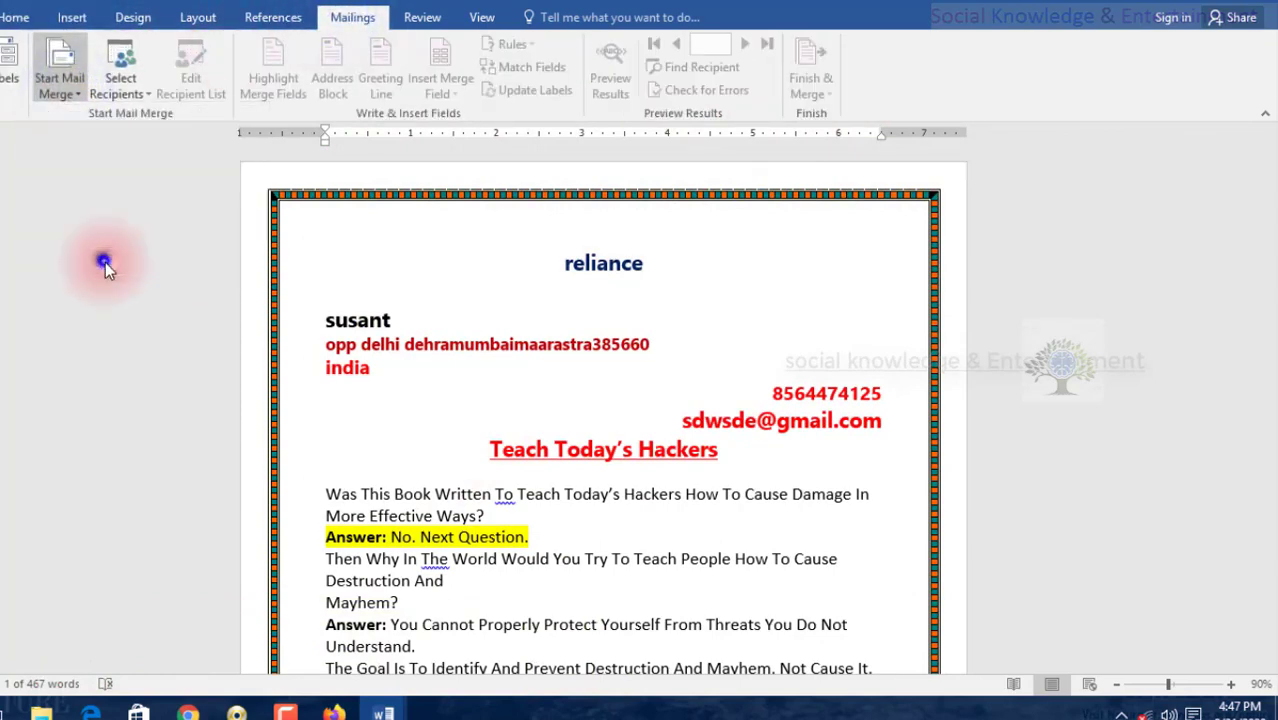
# Attach the 'employe detail list contact' file from the Desktop as the recipient list.
pyautogui.click(1170, 630)
pyautogui.click(1170, 630)
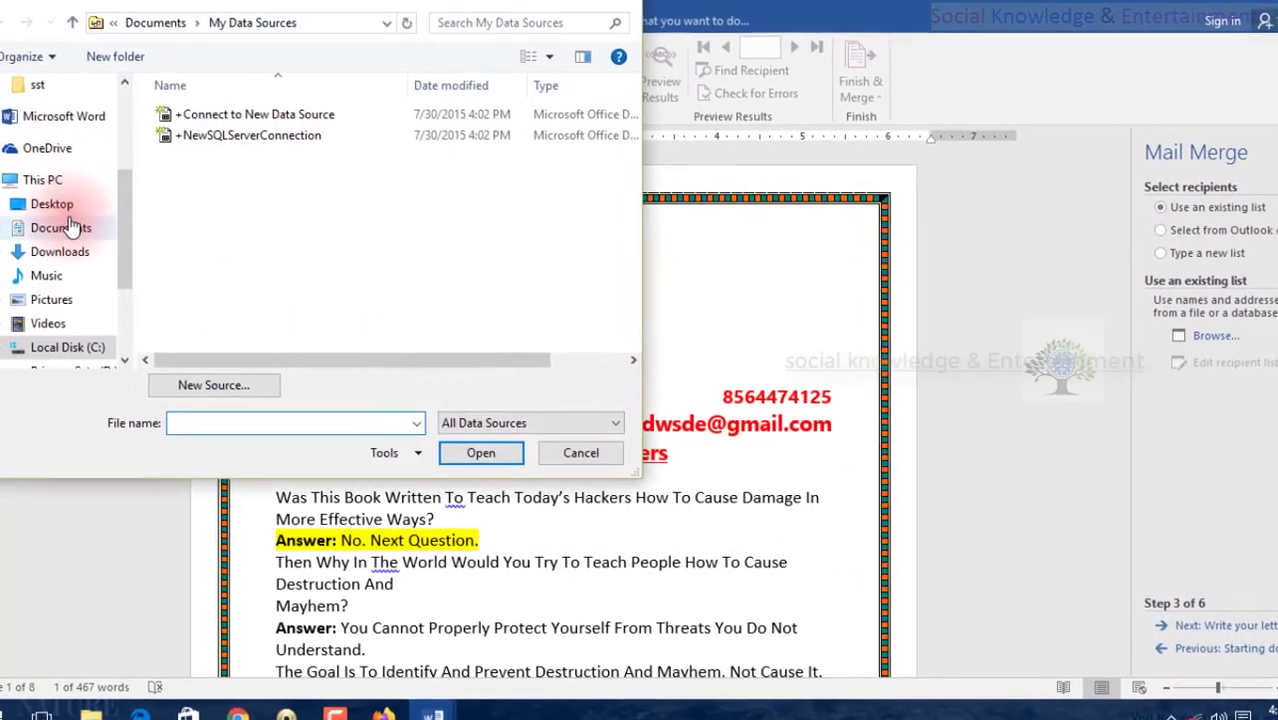
pyautogui.click(22, 224)
pyautogui.click(99, 213)
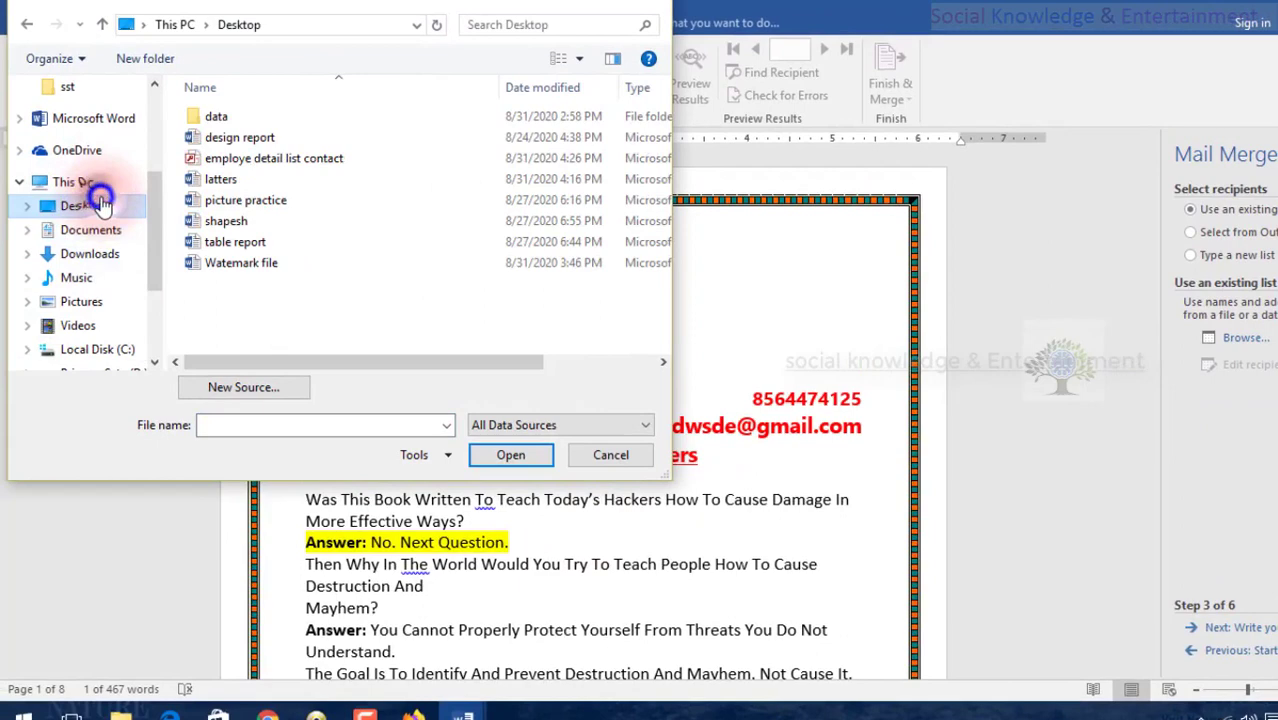
pyautogui.click(301, 158)
pyautogui.click(480, 452)
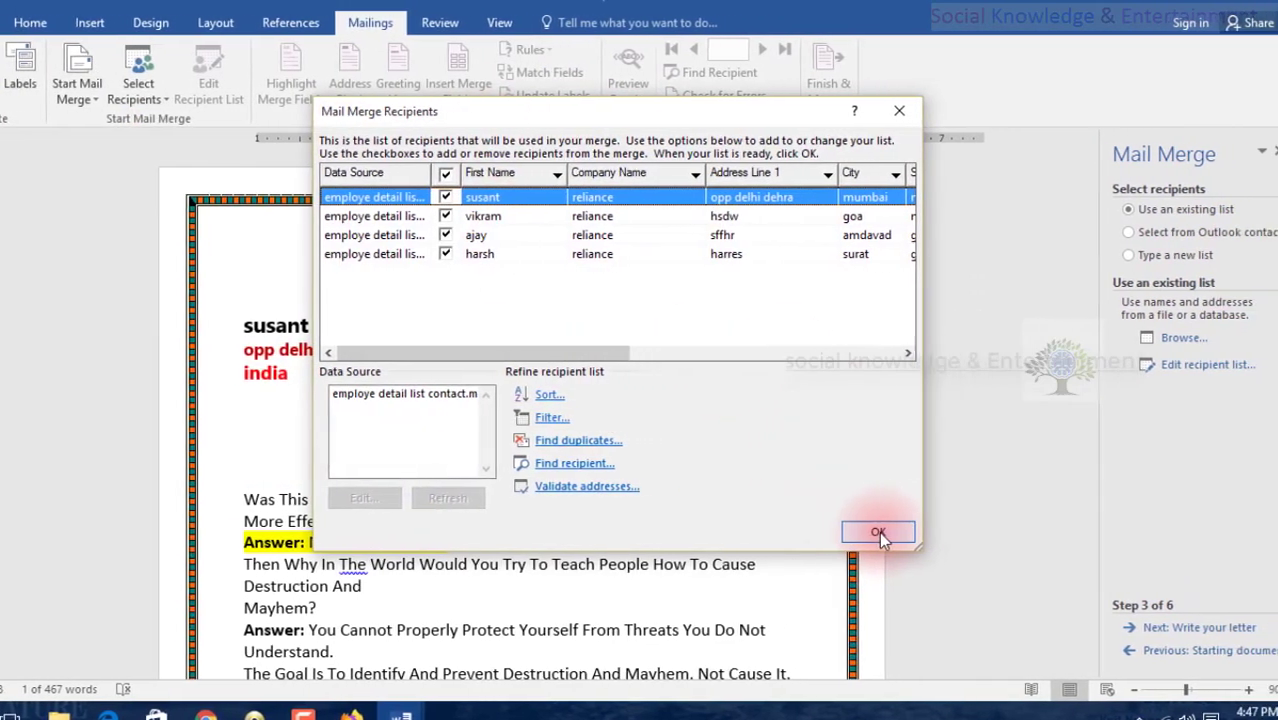
pyautogui.click(838, 535)
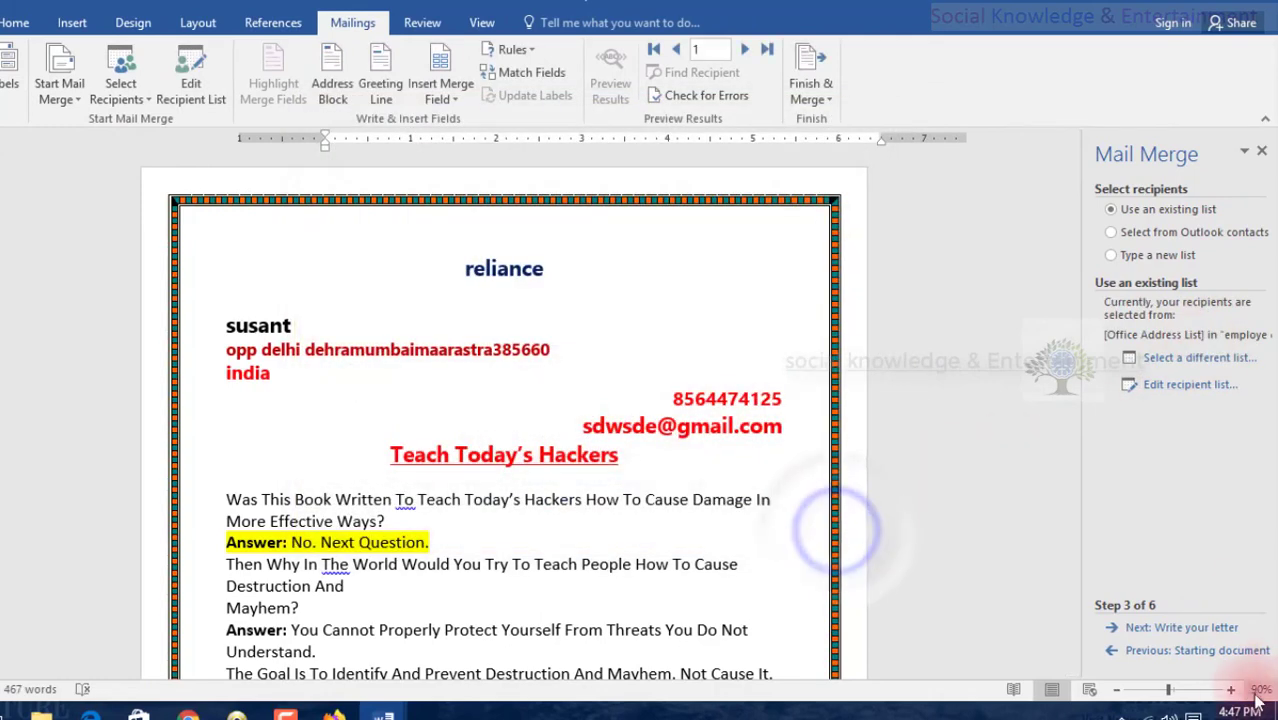
# Advance the wizard to Complete the merge, close the pane, and scroll to the second letter.
pyautogui.click(1190, 628)
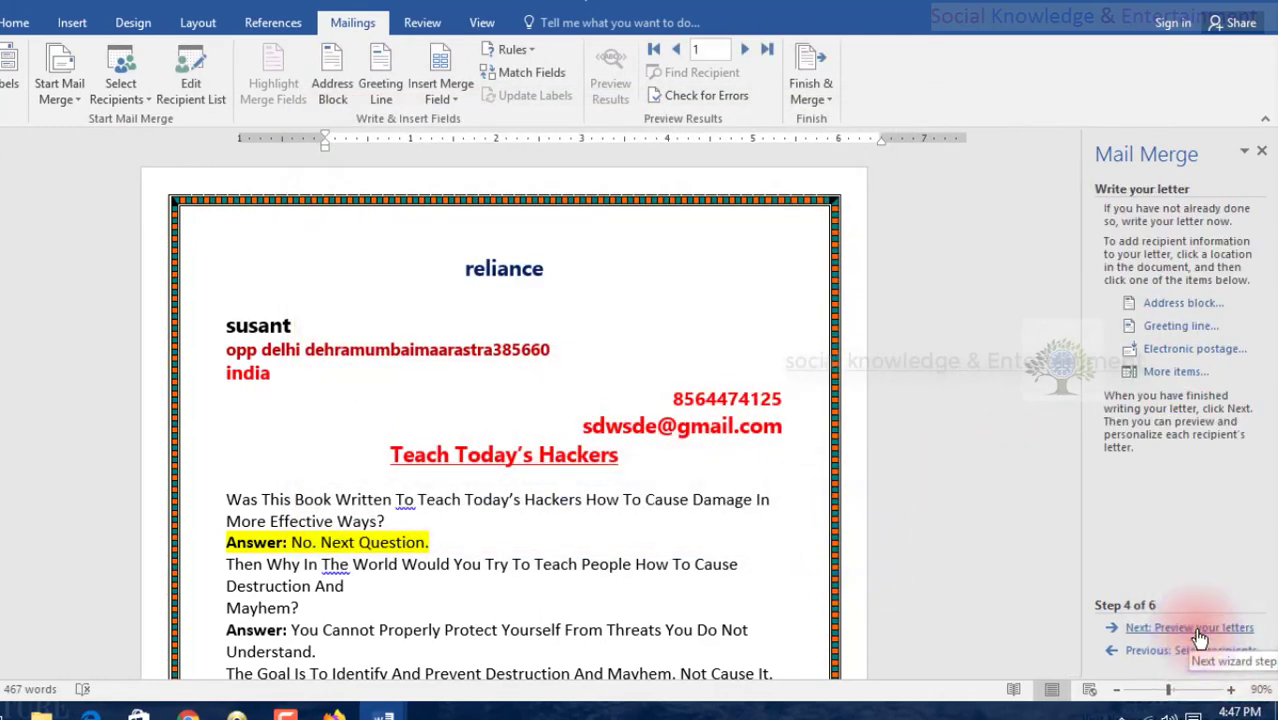
pyautogui.doubleClick(1178, 630)
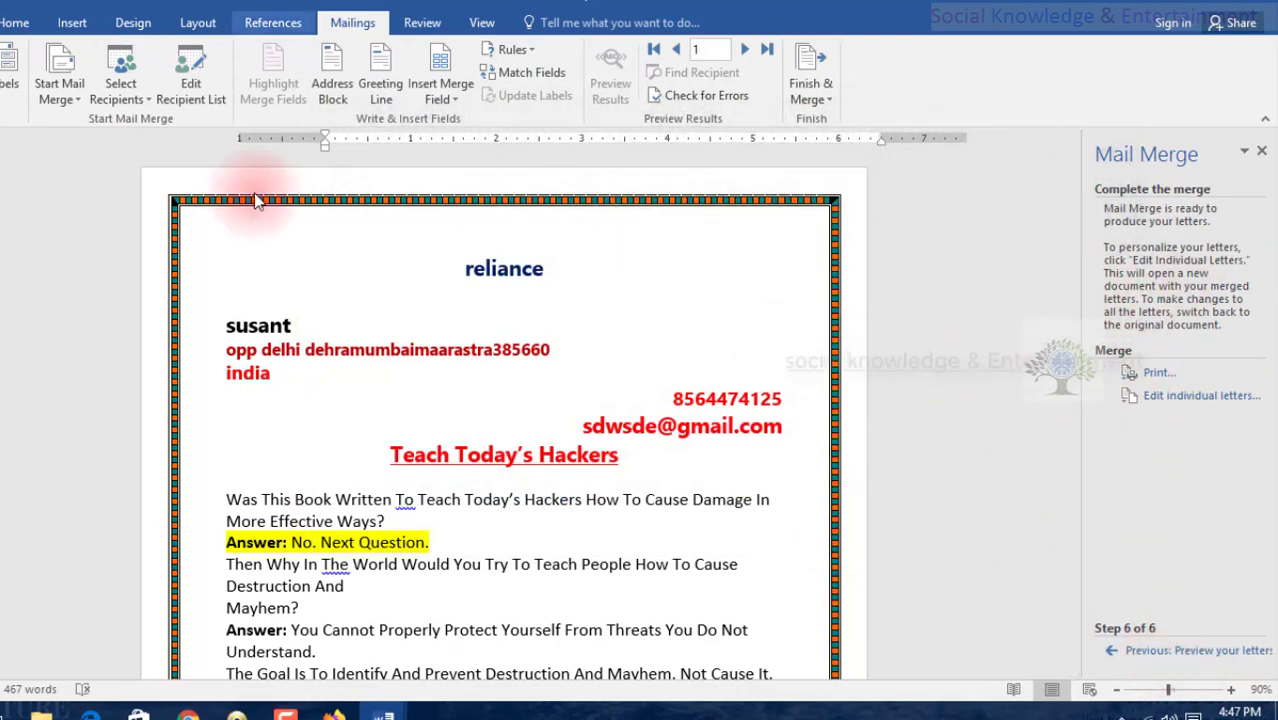
pyautogui.click(1258, 154)
pyautogui.scroll(-5, 583, 453)
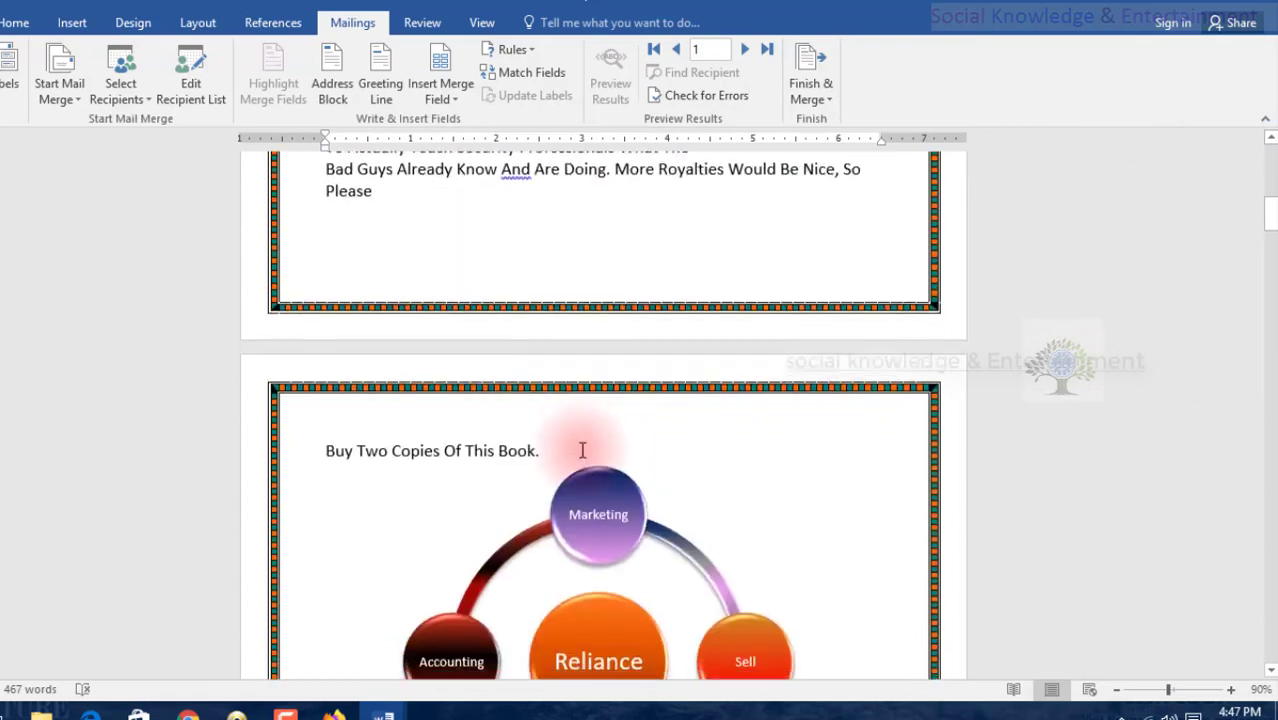
pyautogui.scroll(-5, 582, 448)
pyautogui.scroll(-5, 570, 440)
pyautogui.scroll(-5, 556, 434)
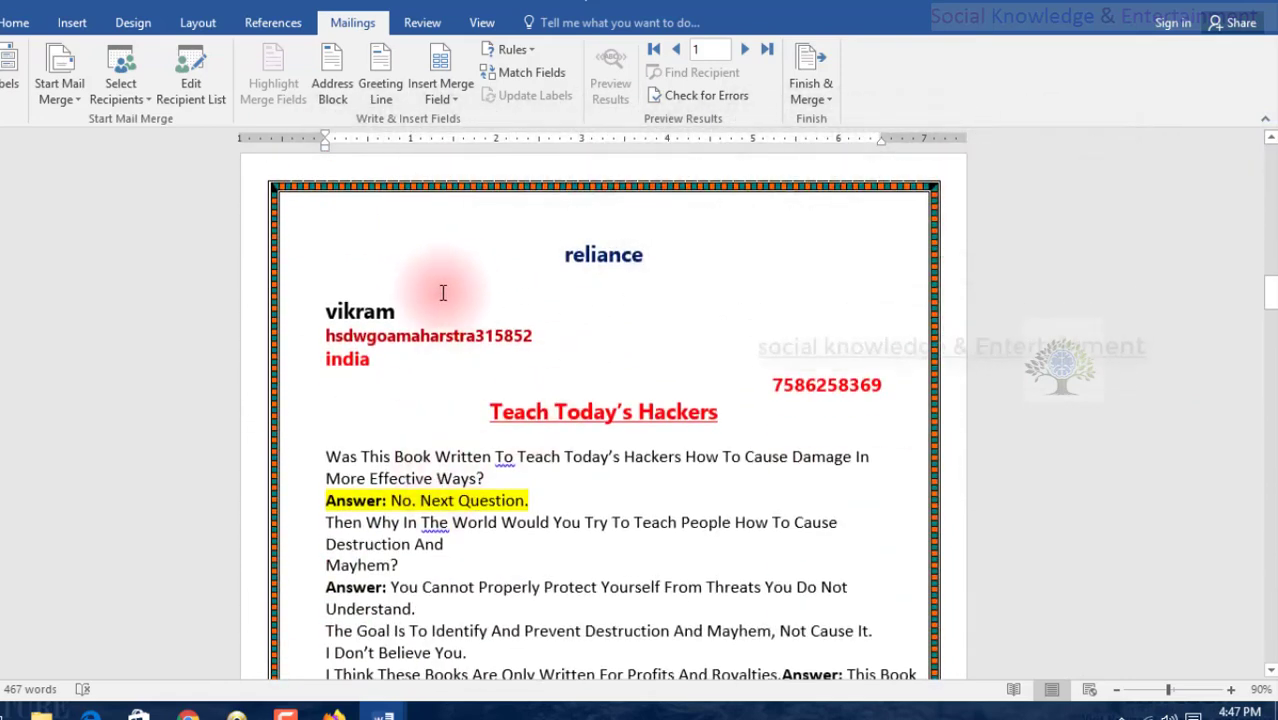
# Check the merged recipient name line and the Teach Today's Hackers heading by selecting them.
pyautogui.moveTo(428, 310); pyautogui.dragTo(258, 309)
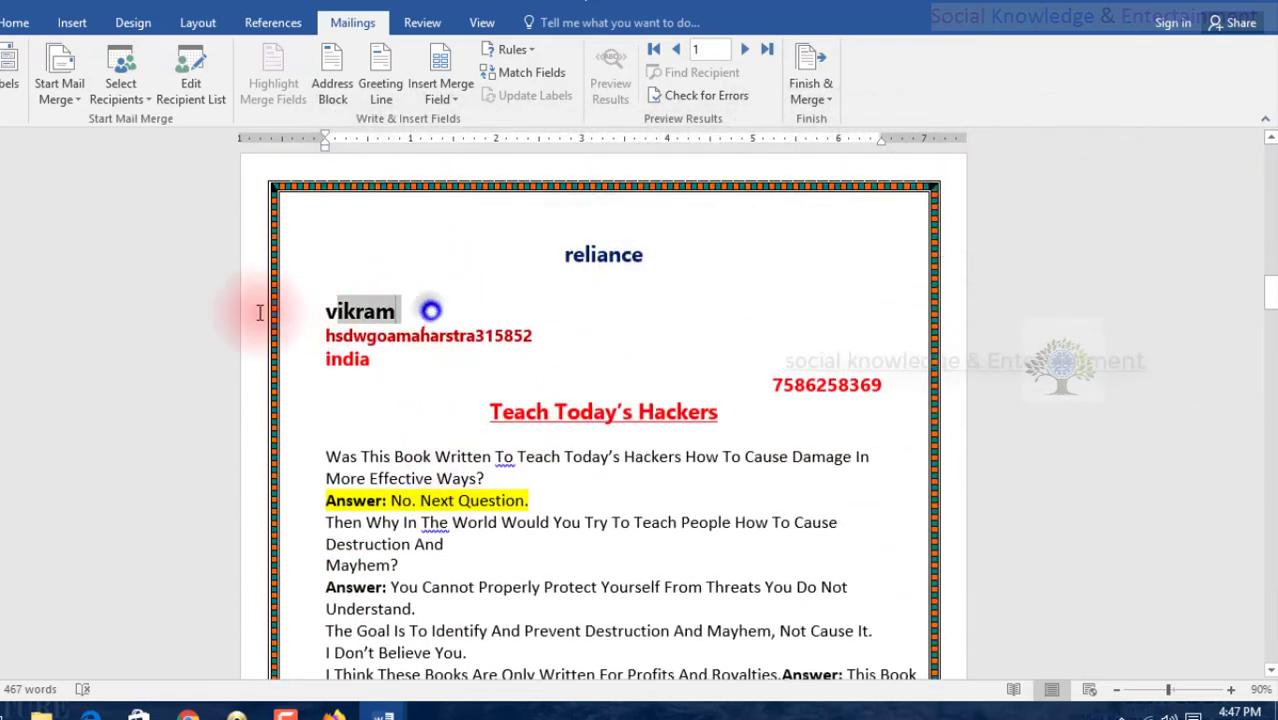
pyautogui.click(559, 336)
pyautogui.tripleClick(750, 410)
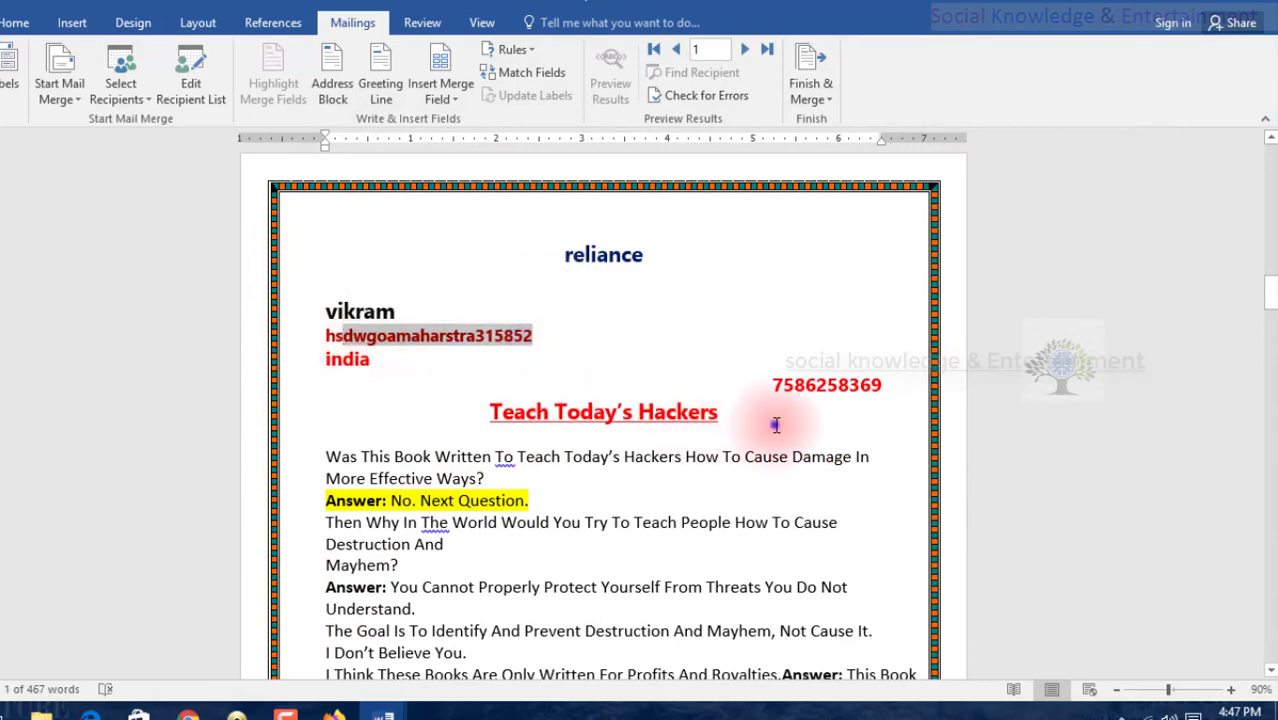
pyautogui.scroll(-5, 508, 510)
pyautogui.scroll(-5, 508, 505)
pyautogui.scroll(8, 505, 495)
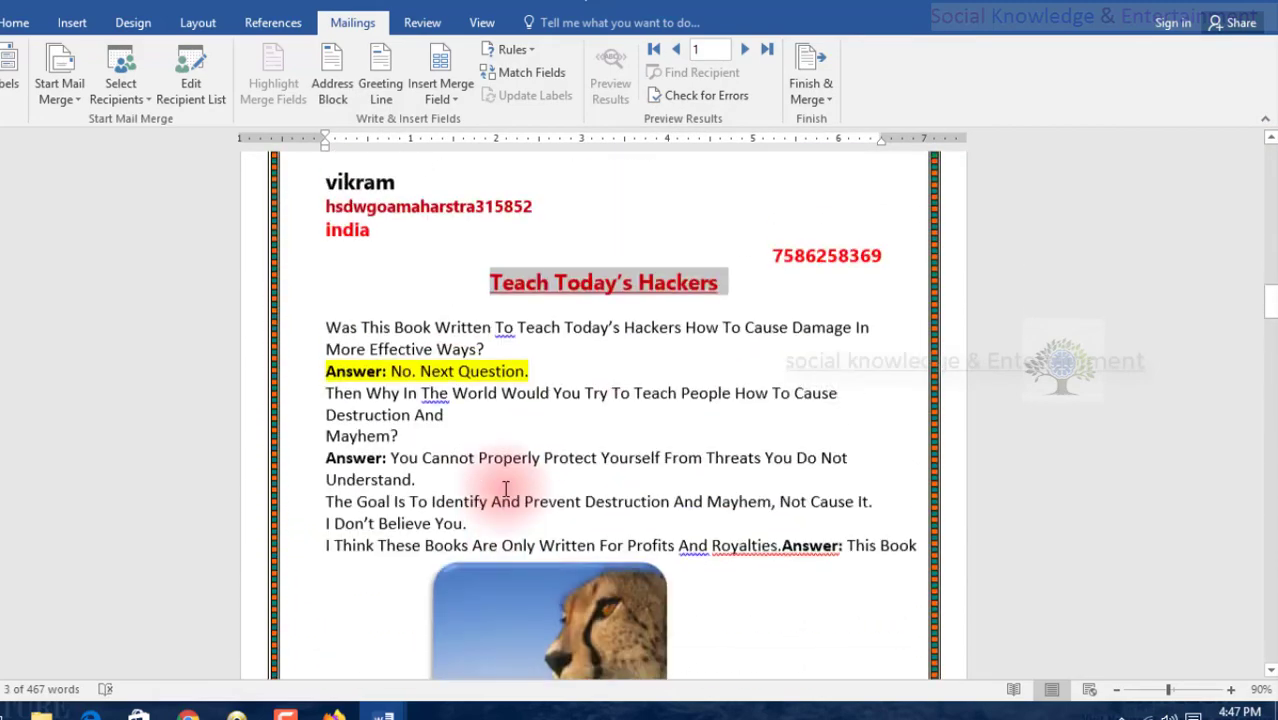
pyautogui.scroll(3, 506, 489)
pyautogui.scroll(-4, 725, 420)
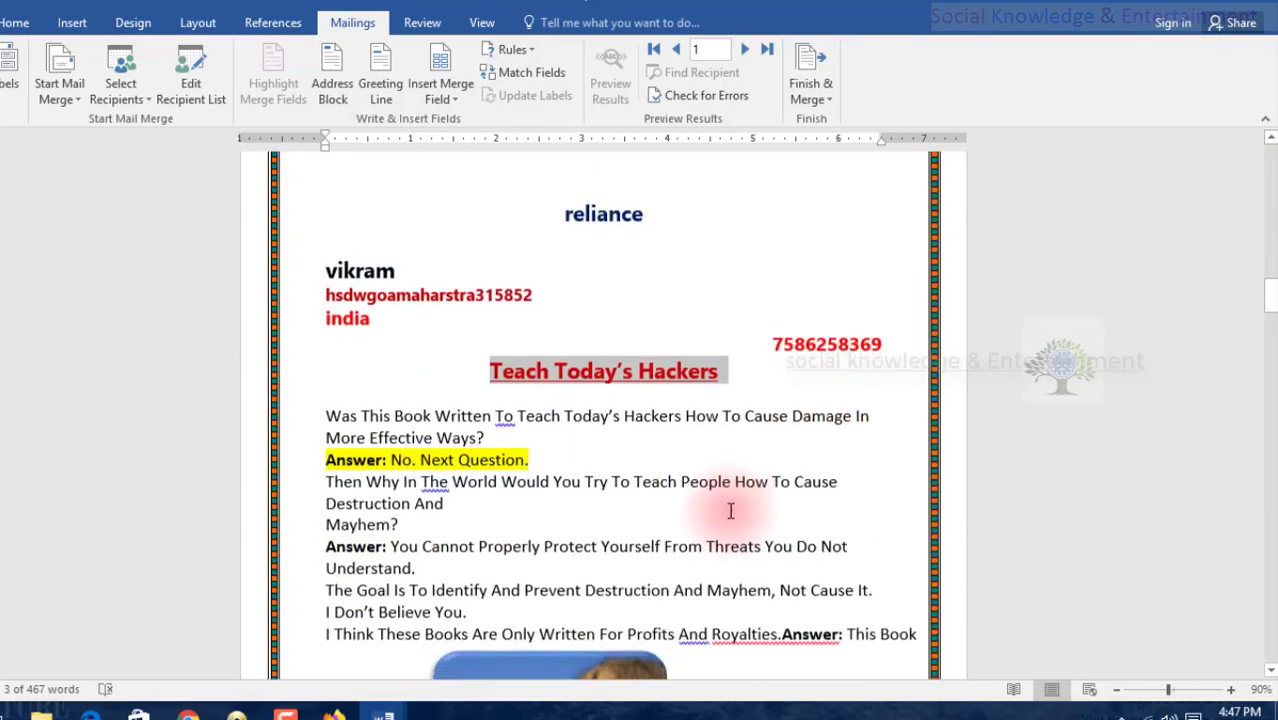
# Inspect the red phone number merge field's shading, then open the Finish & Merge options.
pyautogui.click(786, 342)
pyautogui.doubleClick(770, 342)
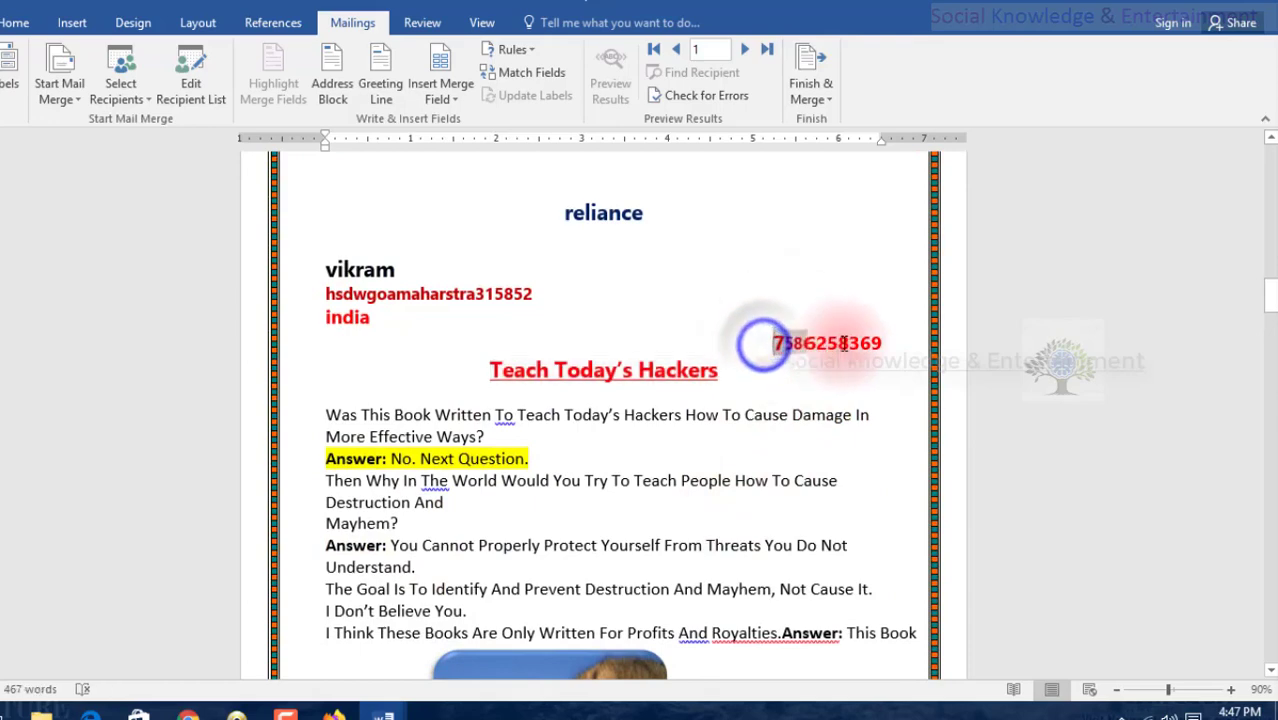
pyautogui.scroll(4, 864, 396)
pyautogui.scroll(-10, 621, 336)
pyautogui.scroll(-10, 621, 336)
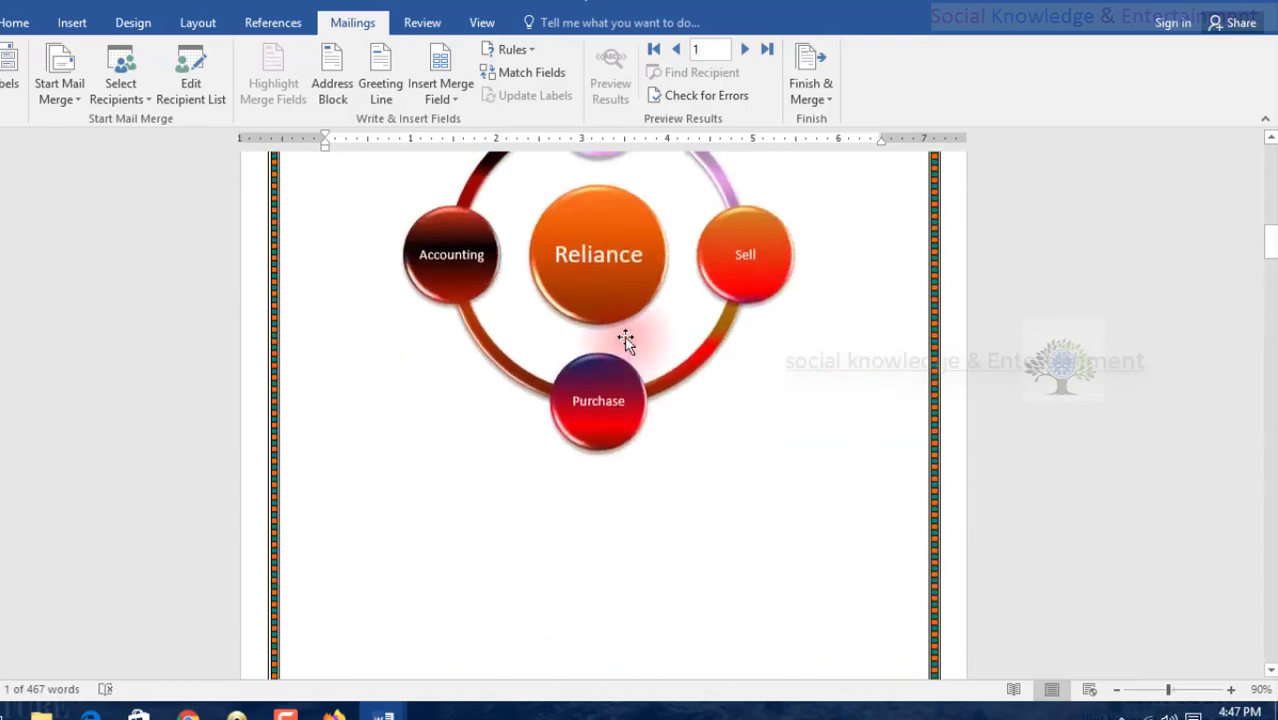
pyautogui.scroll(5, 630, 320)
pyautogui.scroll(-10, 630, 320)
pyautogui.scroll(5, 639, 314)
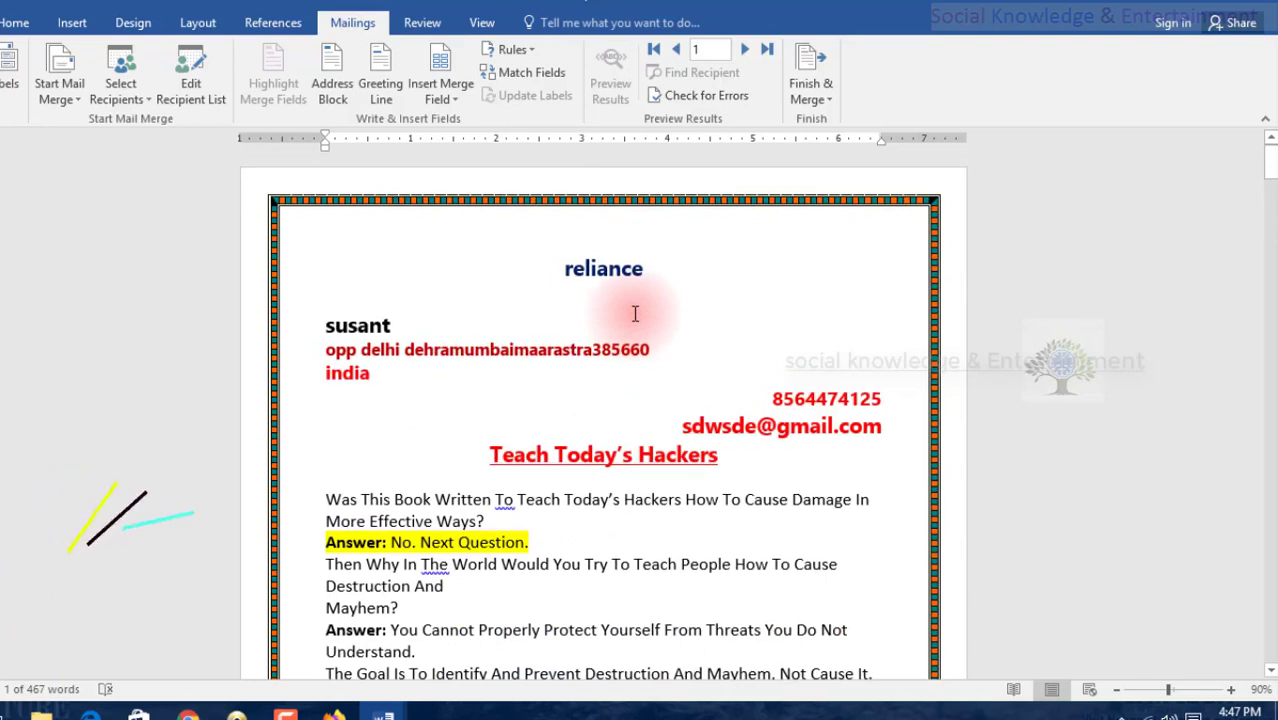
pyautogui.click(840, 400)
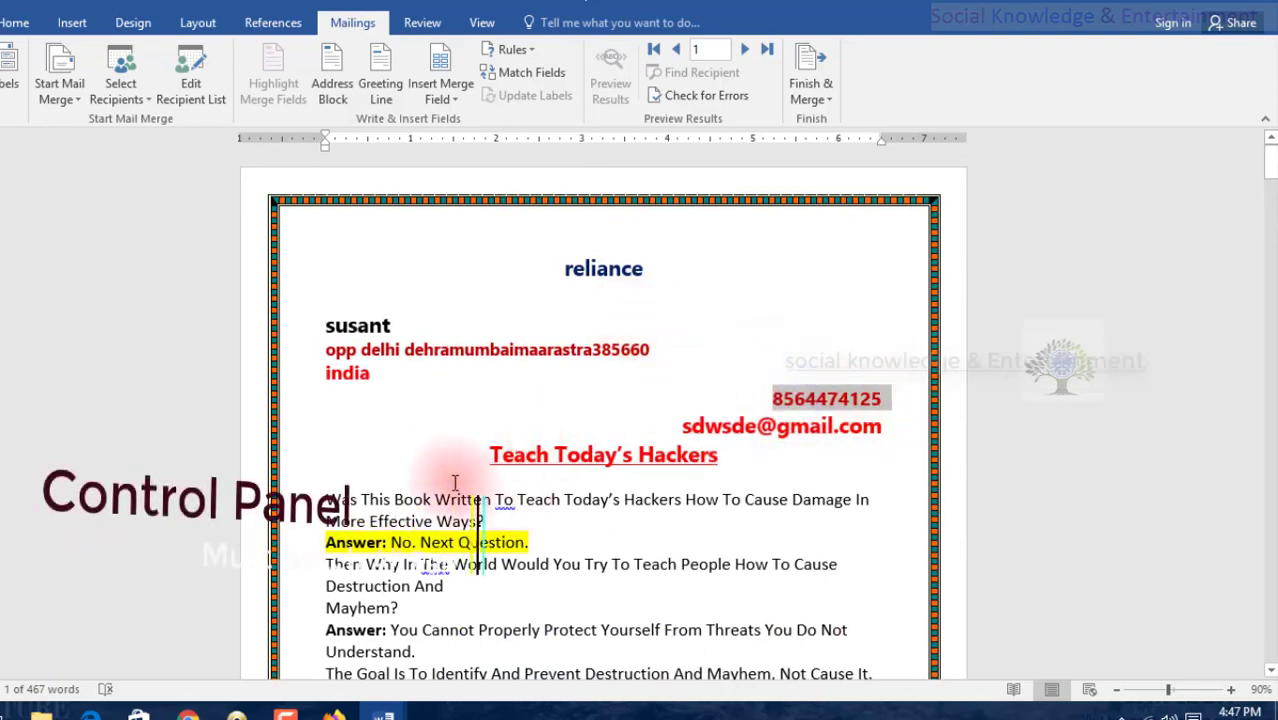
pyautogui.click(720, 393)
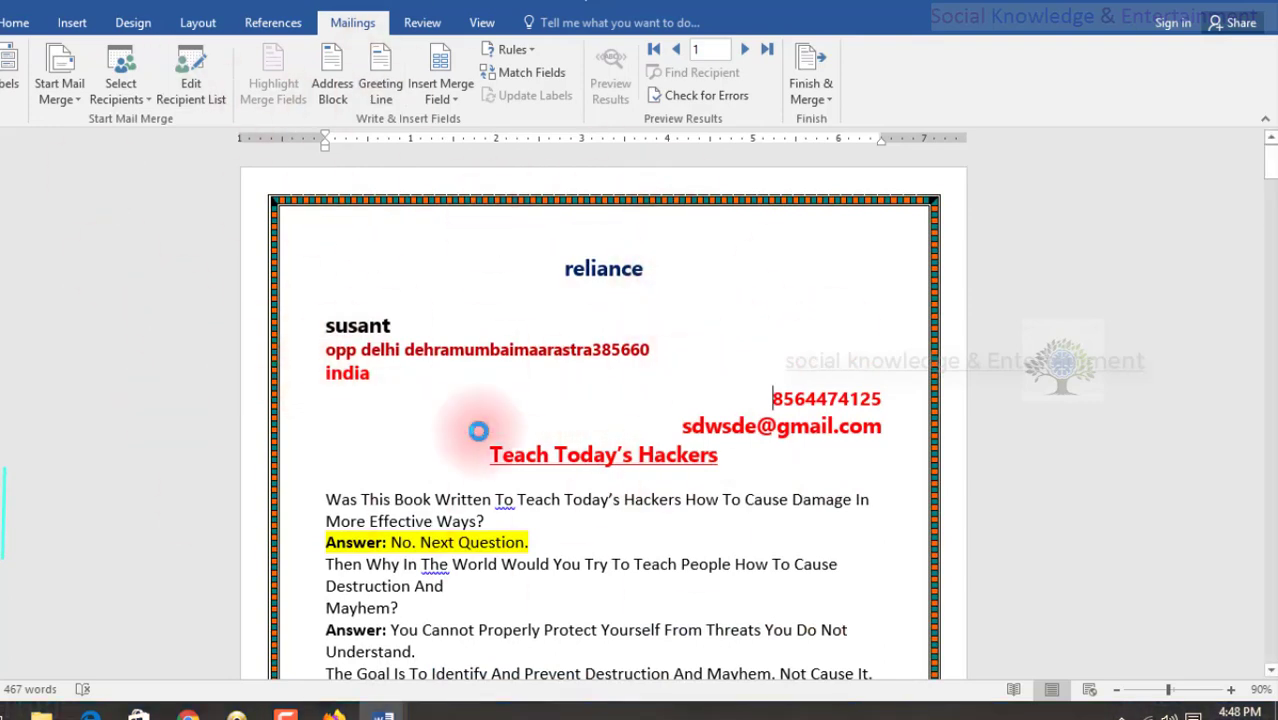
pyautogui.click(810, 85)
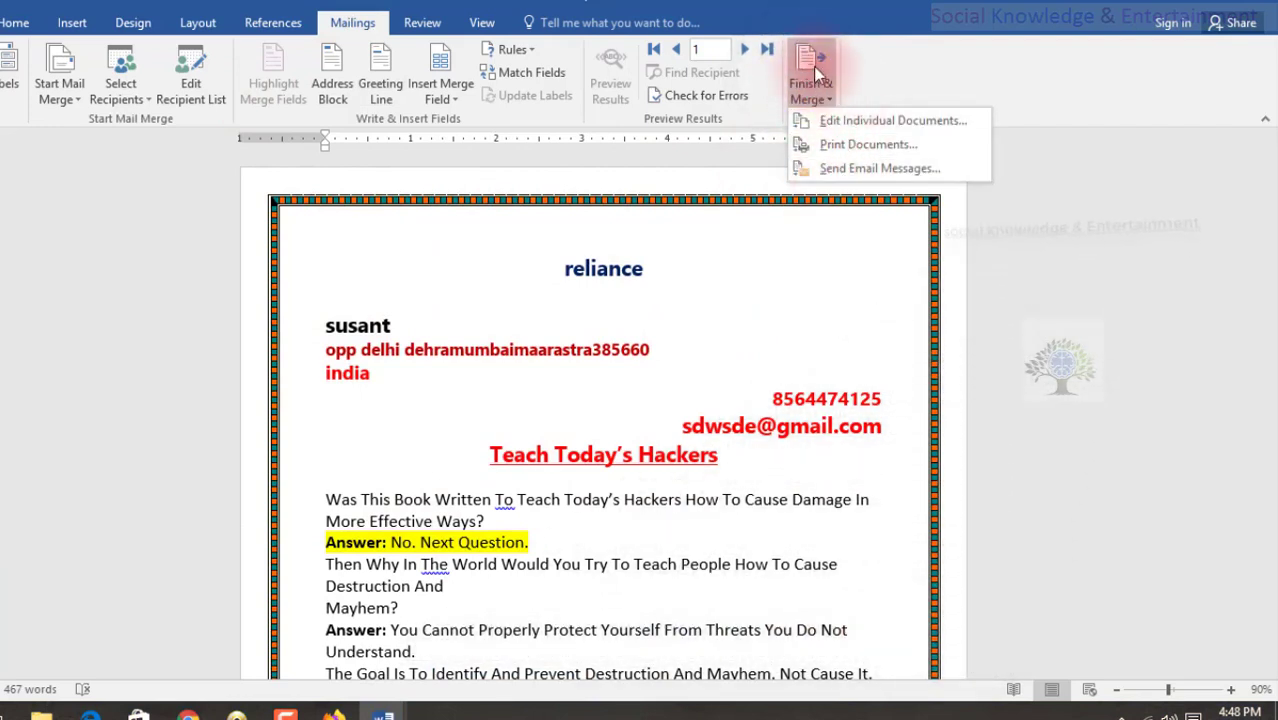
pyautogui.click(815, 70)
pyautogui.click(808, 68)
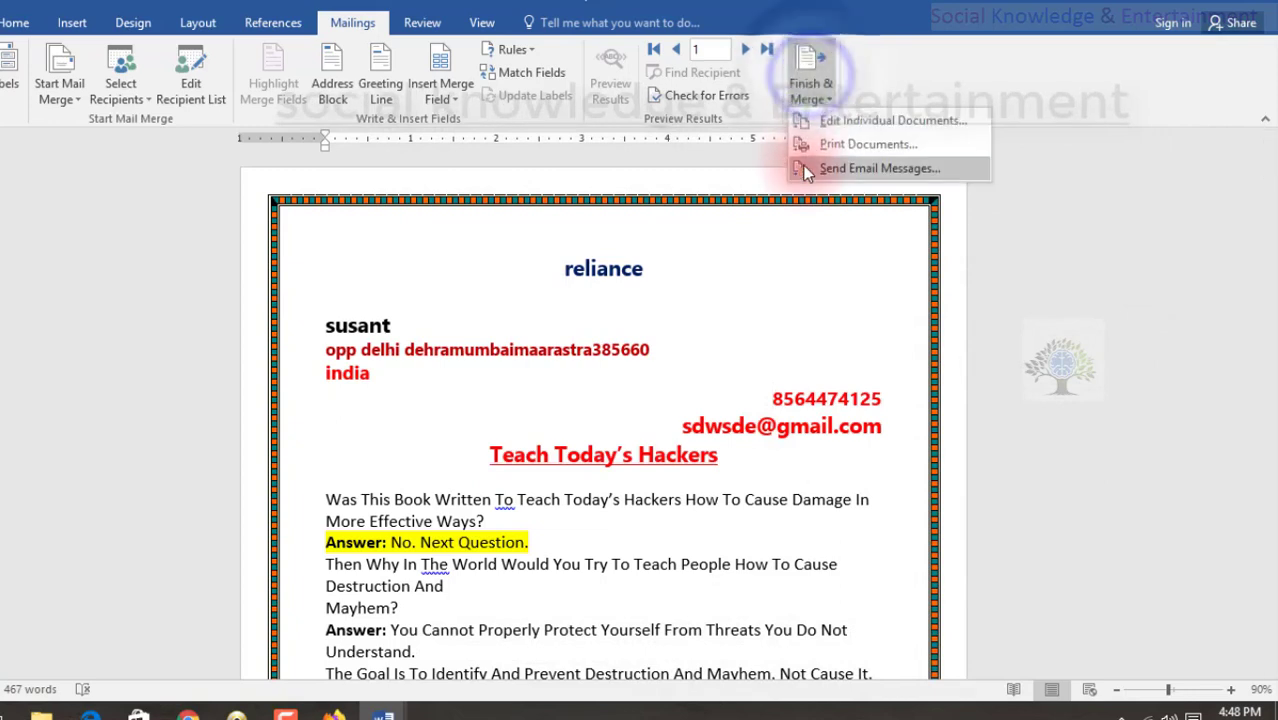
pyautogui.click(806, 170)
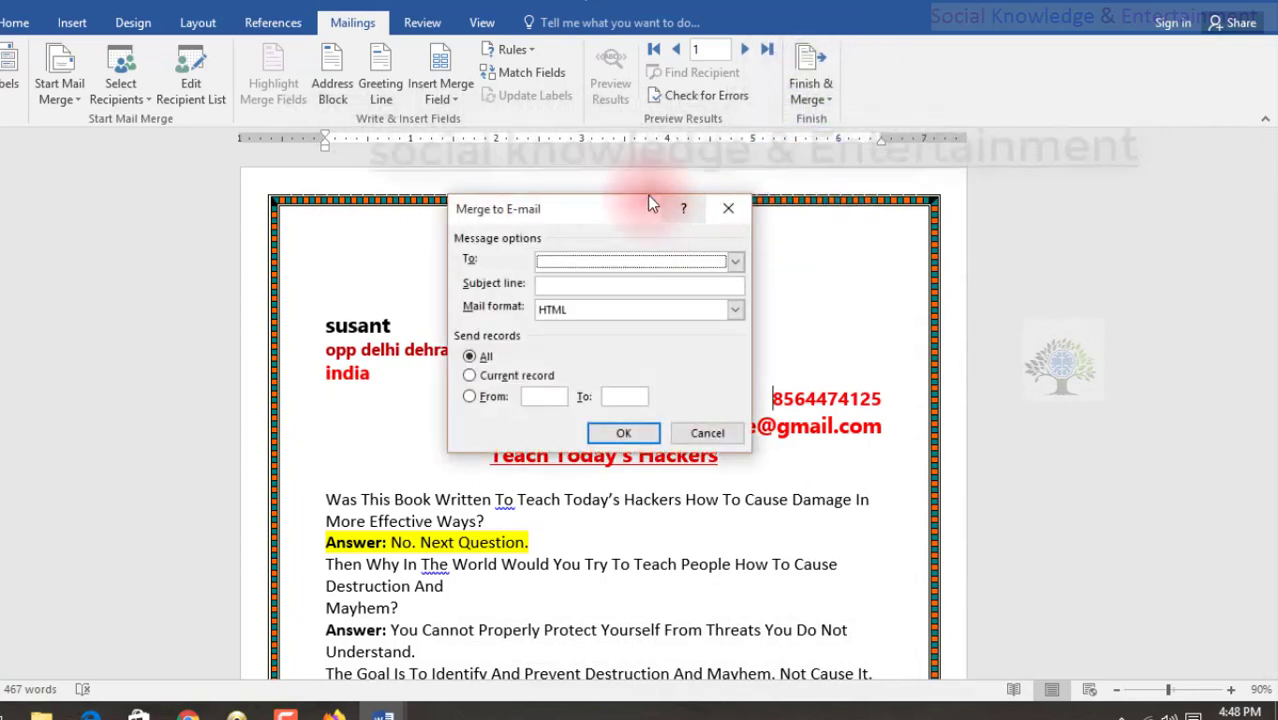
pyautogui.moveTo(646, 200); pyautogui.dragTo(791, 223)
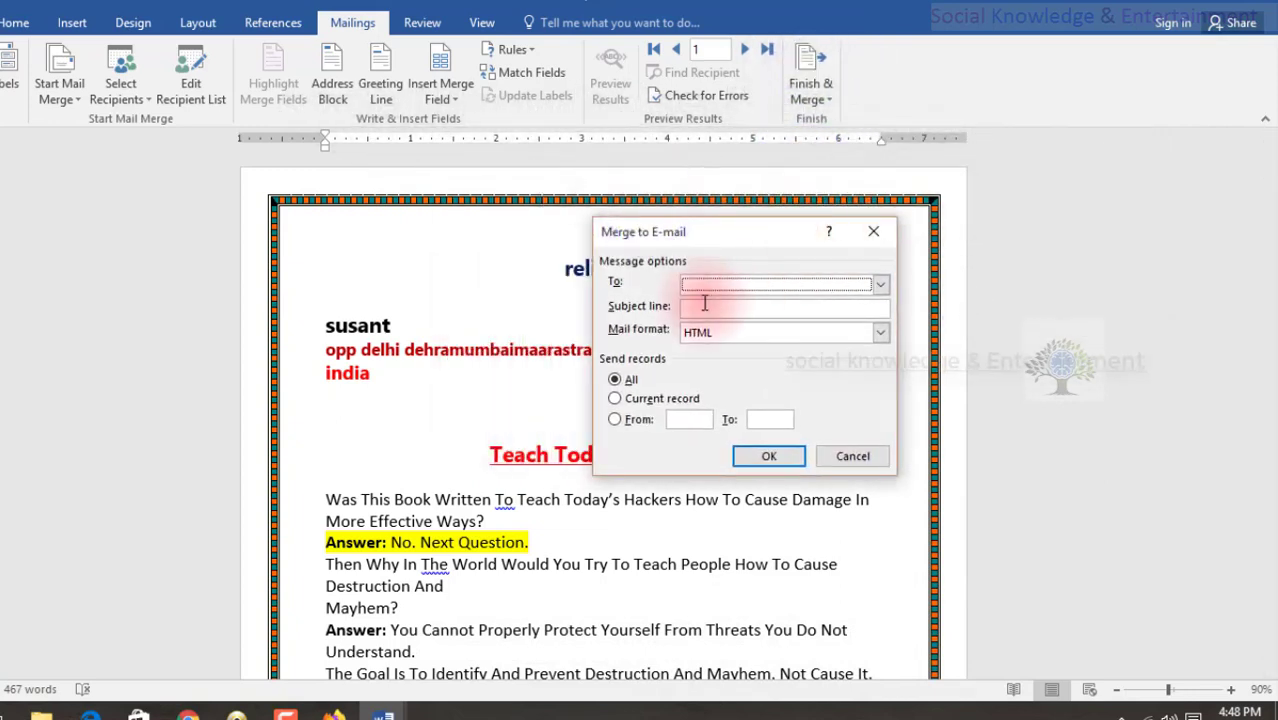
pyautogui.click(881, 284)
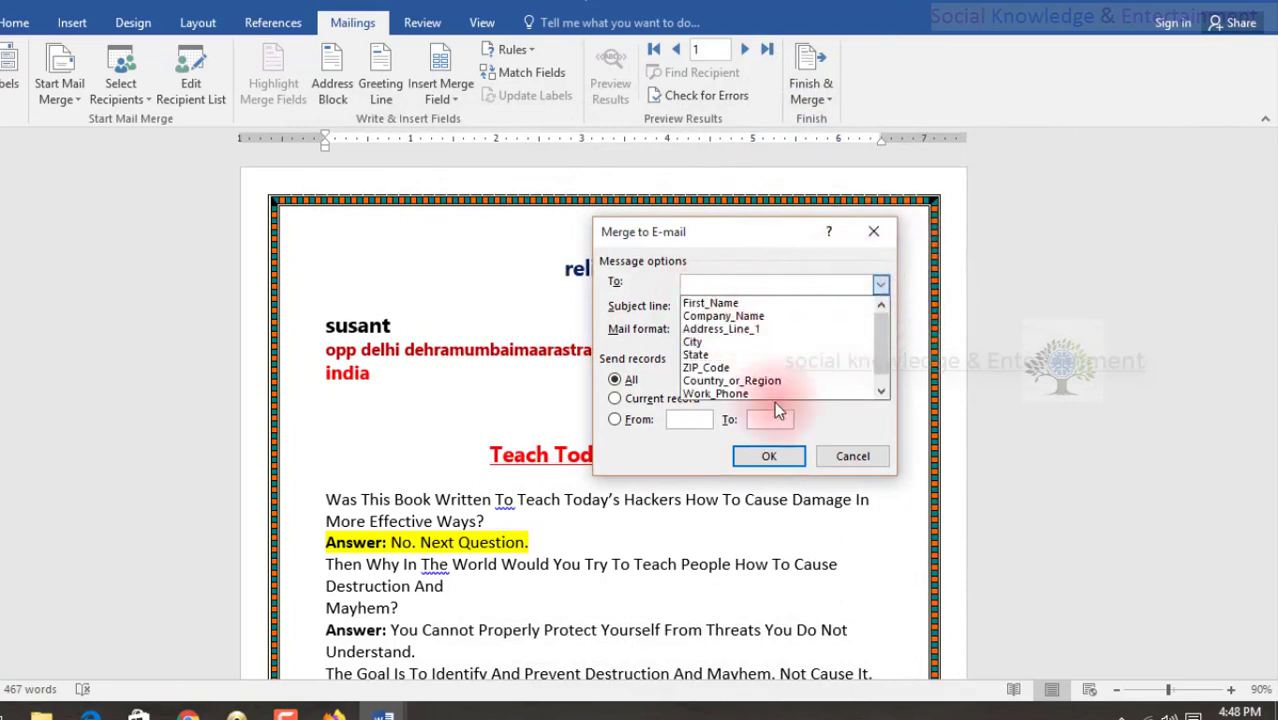
pyautogui.scroll(-1, 750, 355)
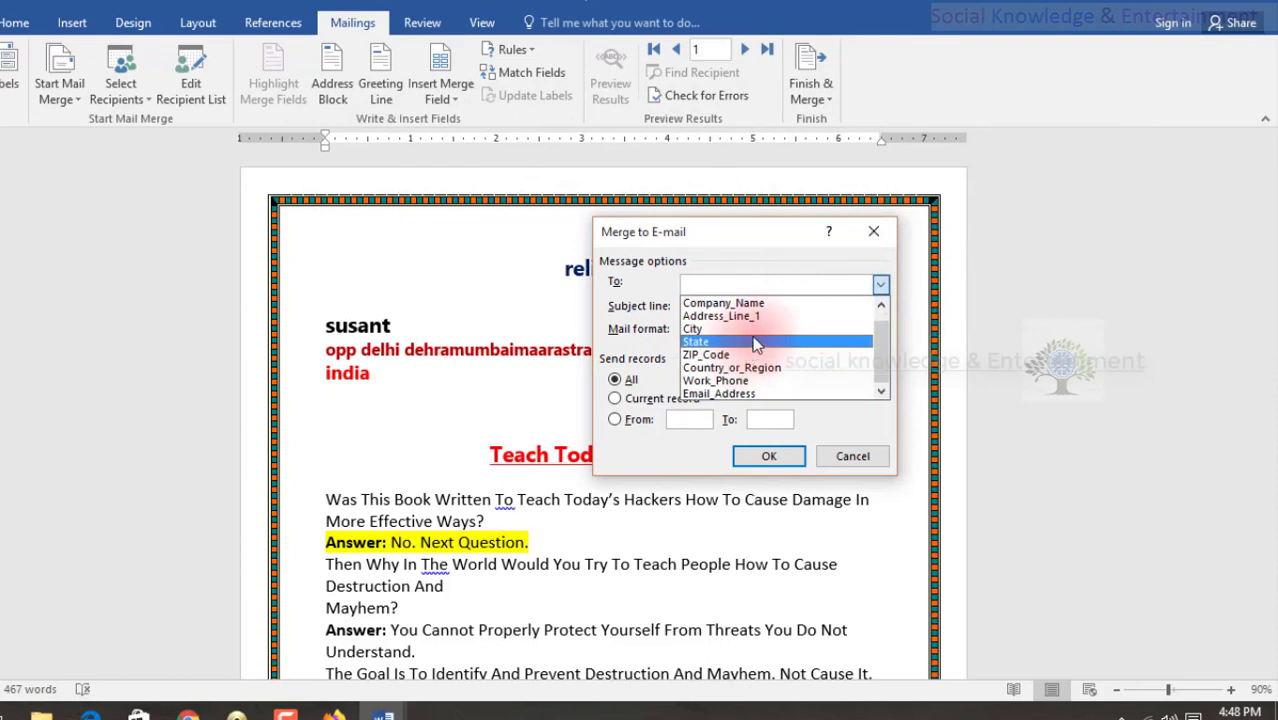
pyautogui.click(753, 398)
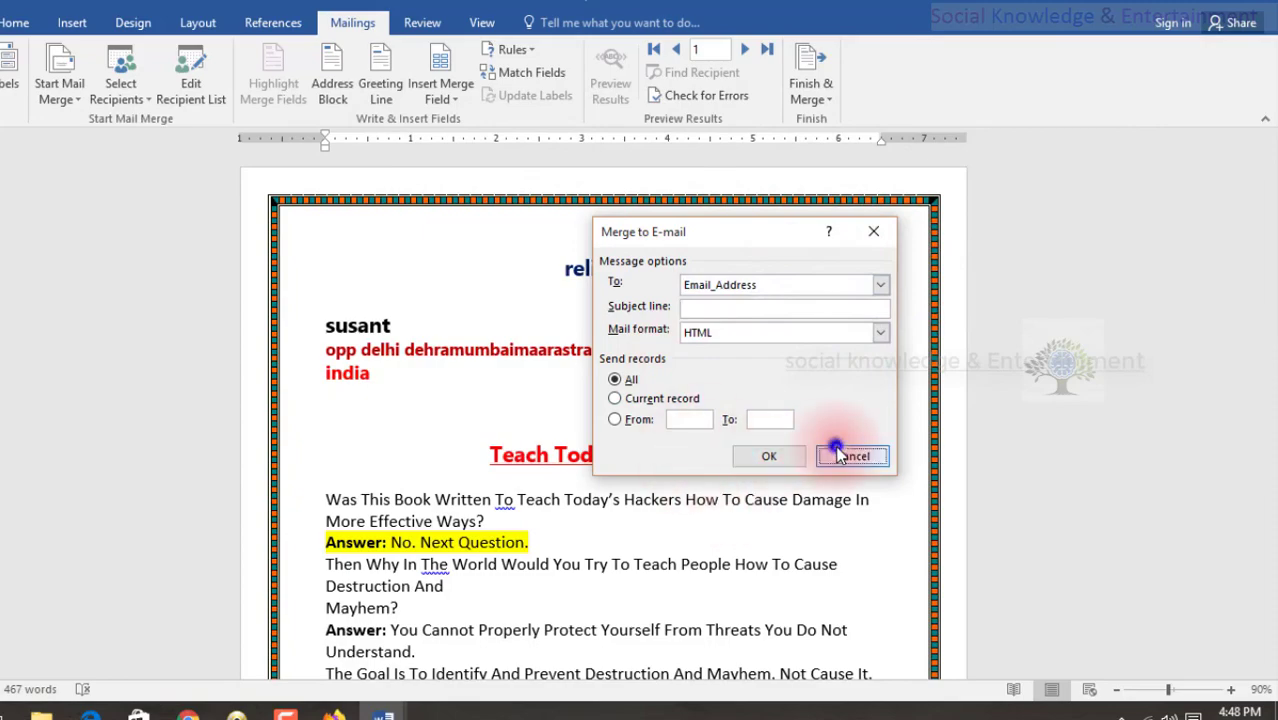
pyautogui.click(838, 455)
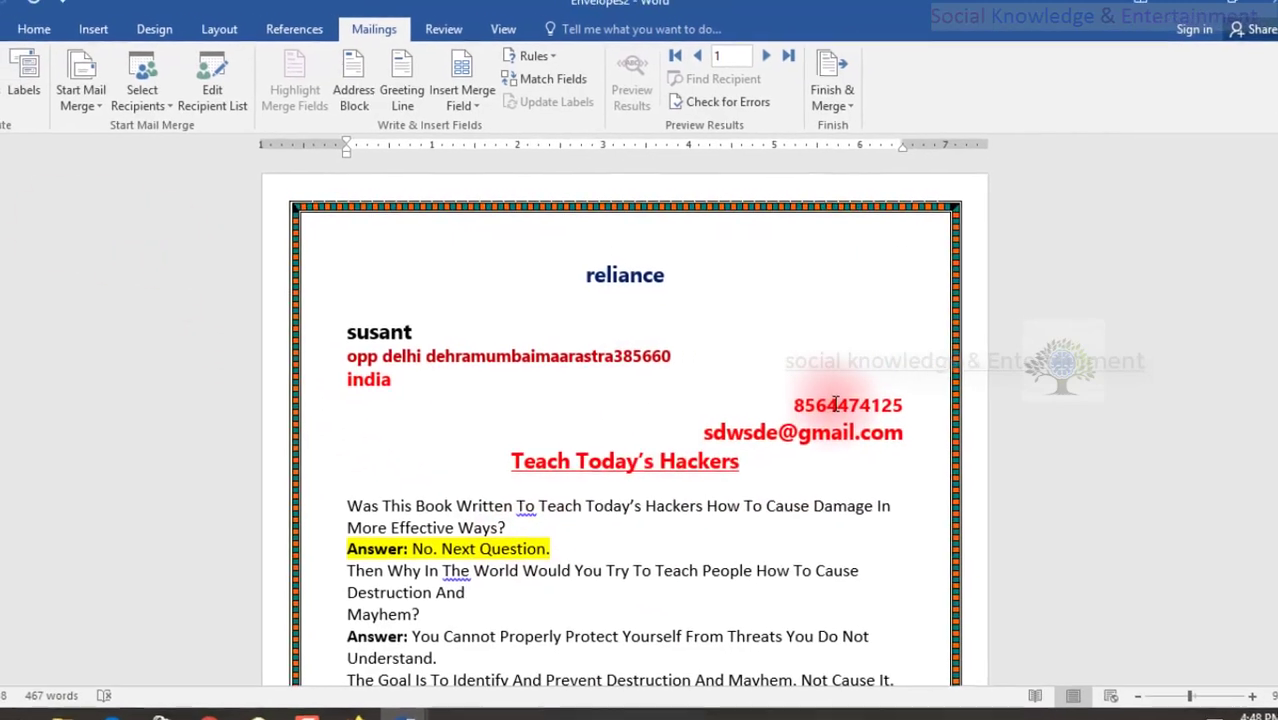
# Review the merged letters, then switch the merge document type to E-mail Messages.
pyautogui.scroll(-5, 878, 428)
pyautogui.scroll(5, 830, 434)
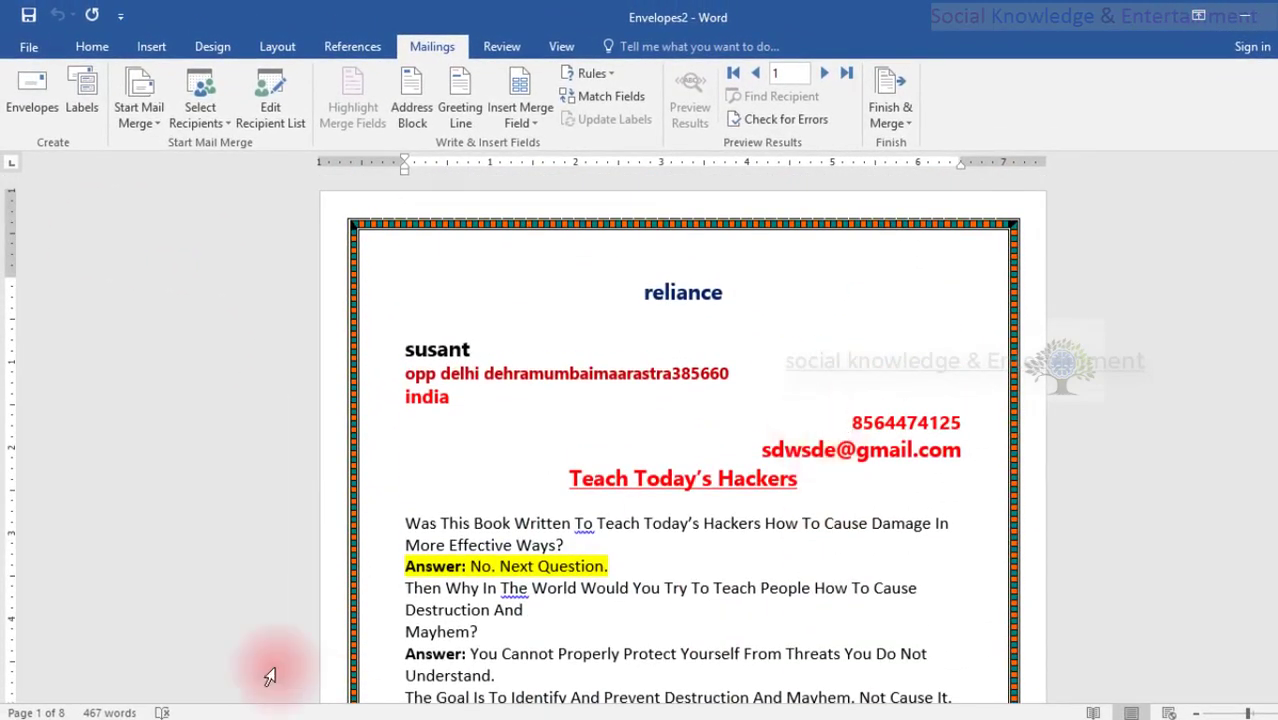
pyautogui.scroll(-5, 515, 648)
pyautogui.scroll(-5, 530, 642)
pyautogui.scroll(-5, 543, 636)
pyautogui.scroll(-5, 543, 636)
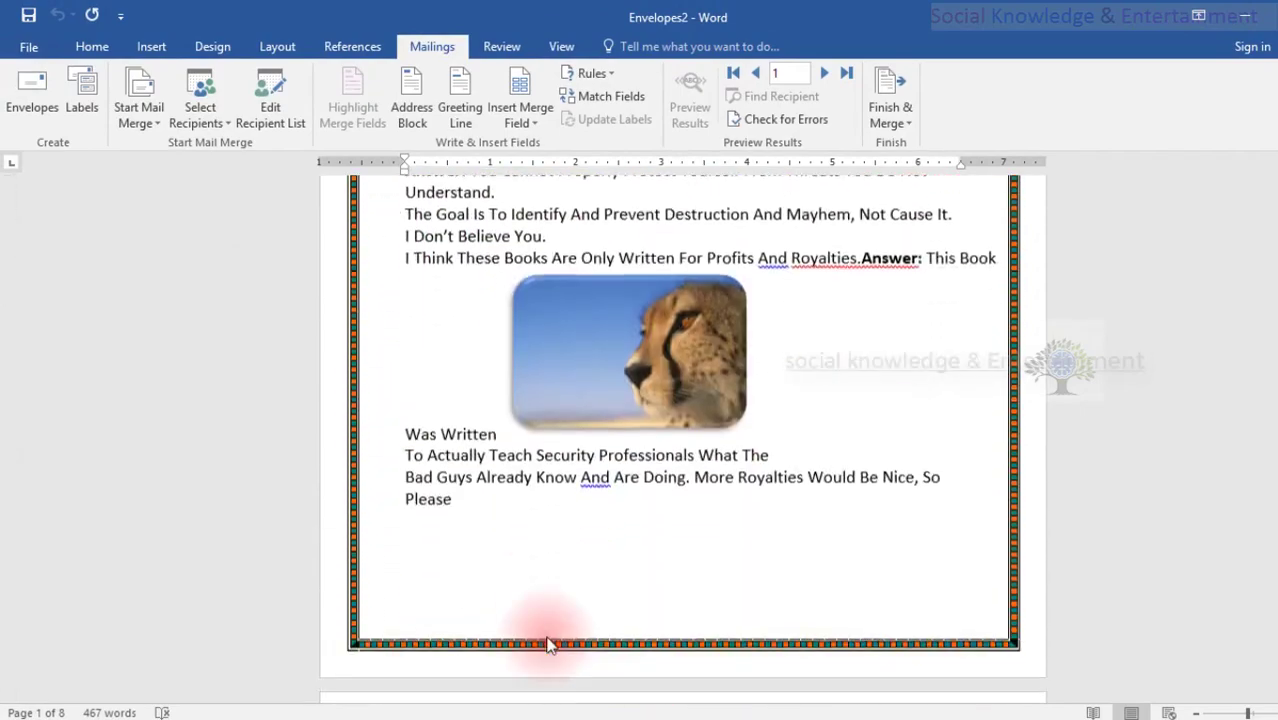
pyautogui.scroll(-5, 545, 638)
pyautogui.scroll(-5, 546, 640)
pyautogui.scroll(3, 548, 643)
pyautogui.scroll(5, 548, 643)
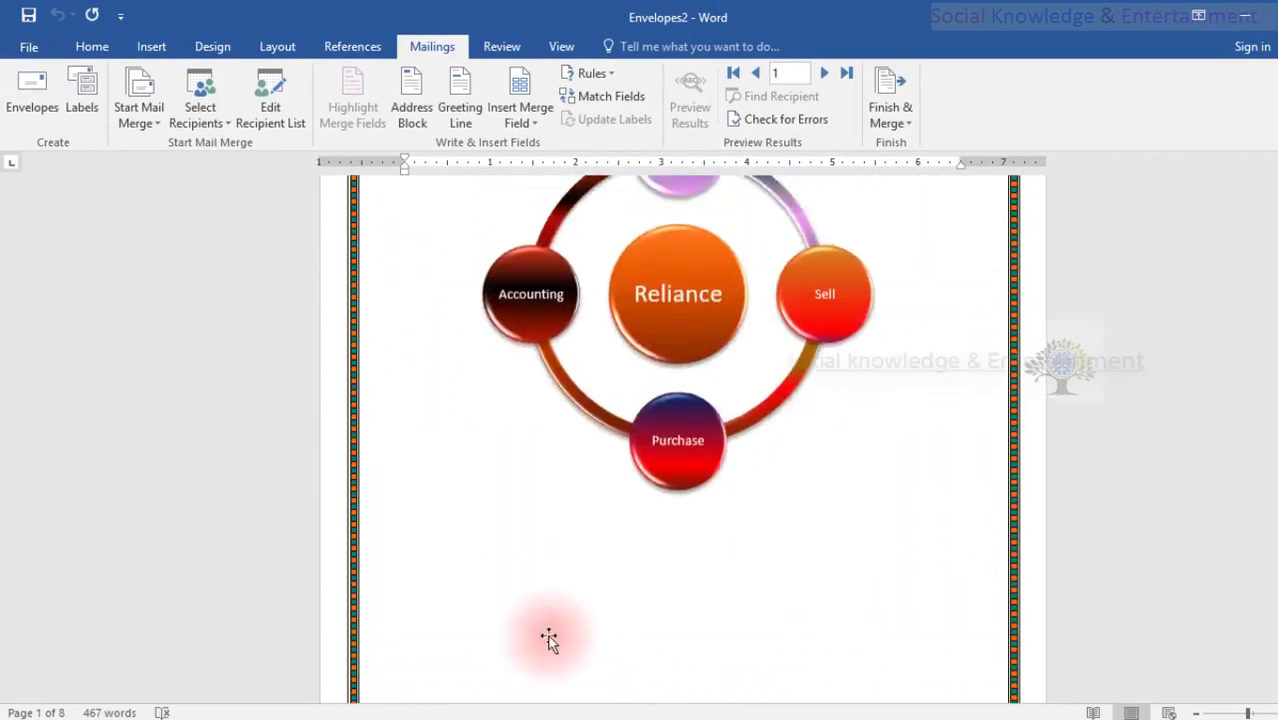
pyautogui.scroll(5, 548, 640)
pyautogui.scroll(-2, 549, 638)
pyautogui.scroll(-3, 550, 636)
pyautogui.scroll(10, 500, 600)
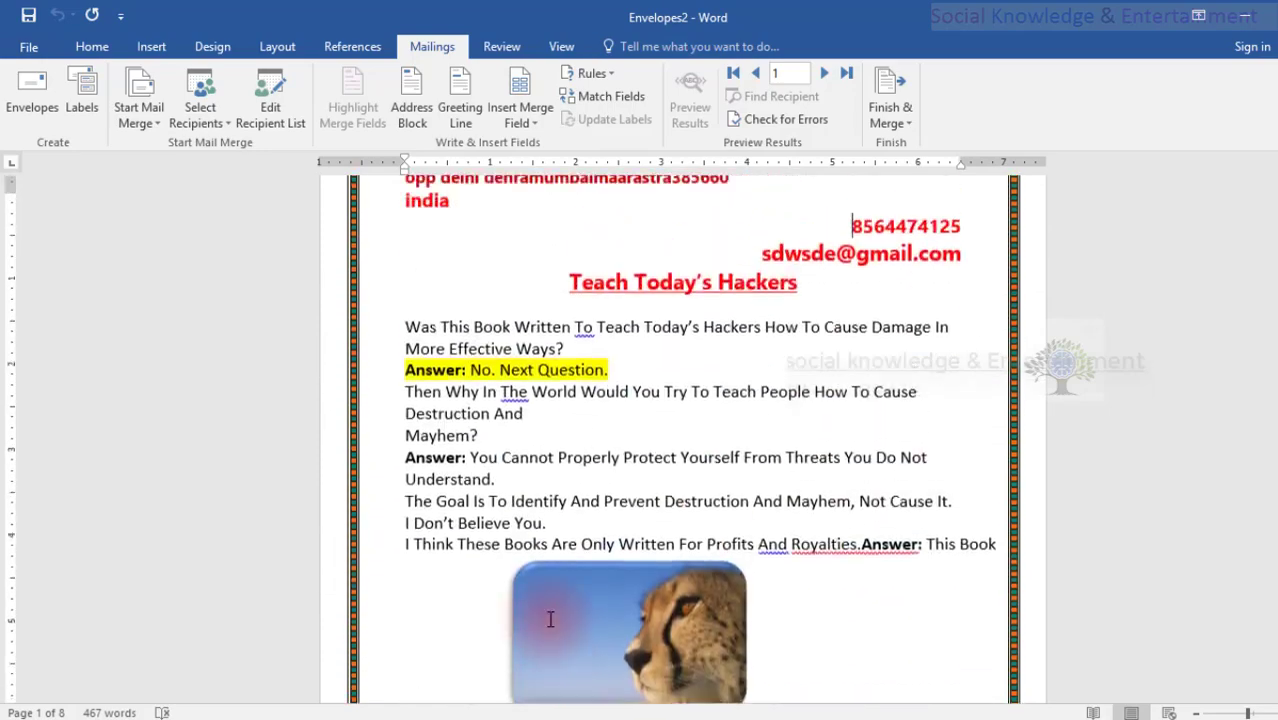
pyautogui.scroll(3, 330, 540)
pyautogui.click(139, 112)
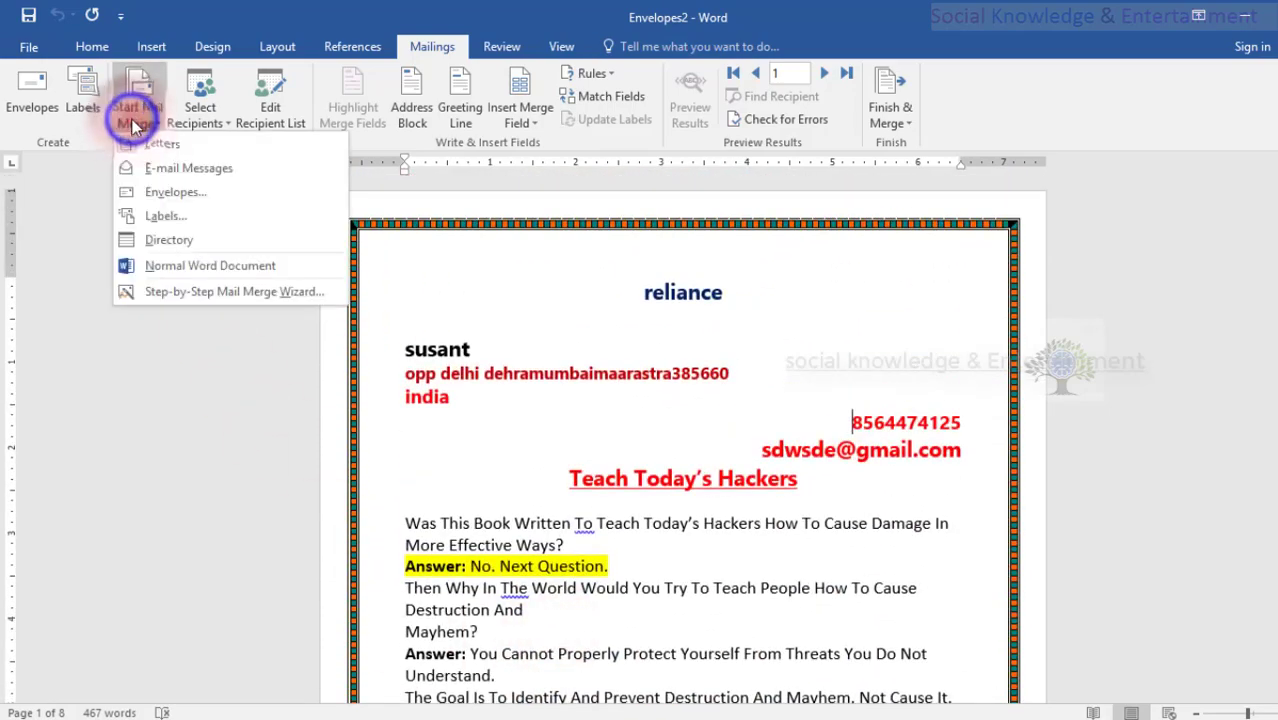
pyautogui.click(143, 158)
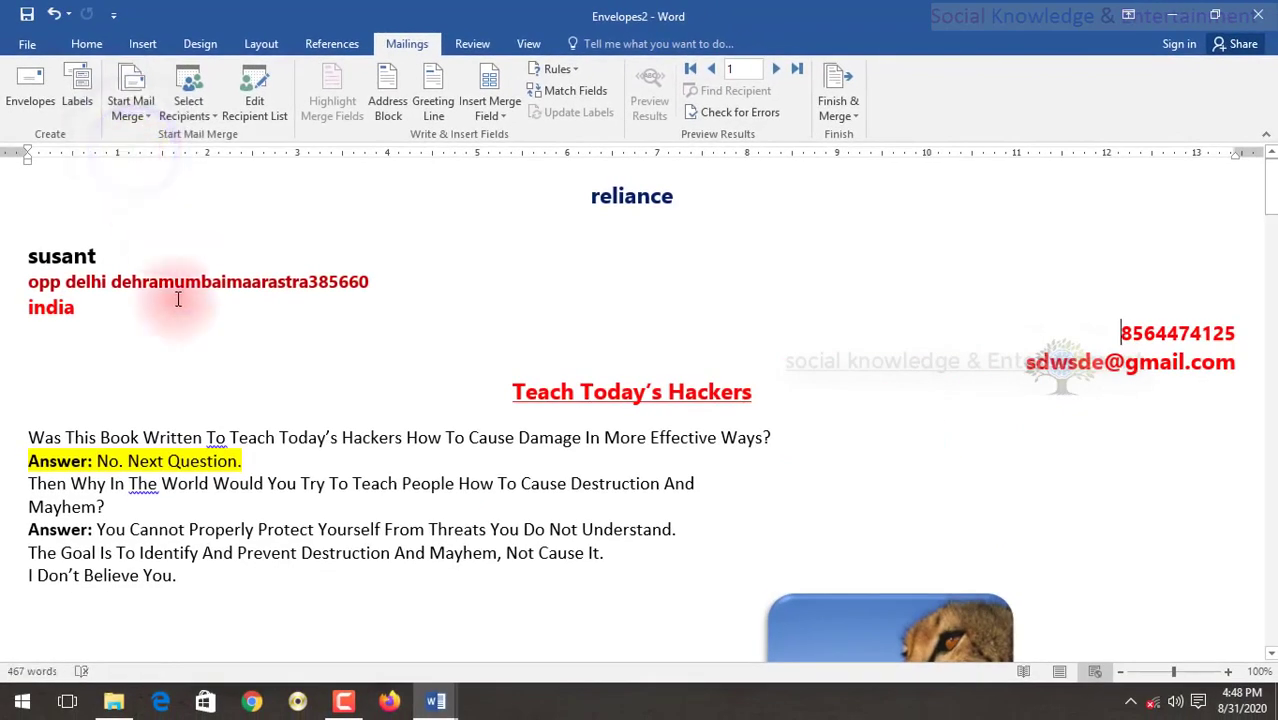
# Scroll through the page-less e-mail layout of the letter and reopen Start Mail Merge.
pyautogui.scroll(-3, 385, 330)
pyautogui.scroll(-5, 385, 330)
pyautogui.scroll(-9, 385, 330)
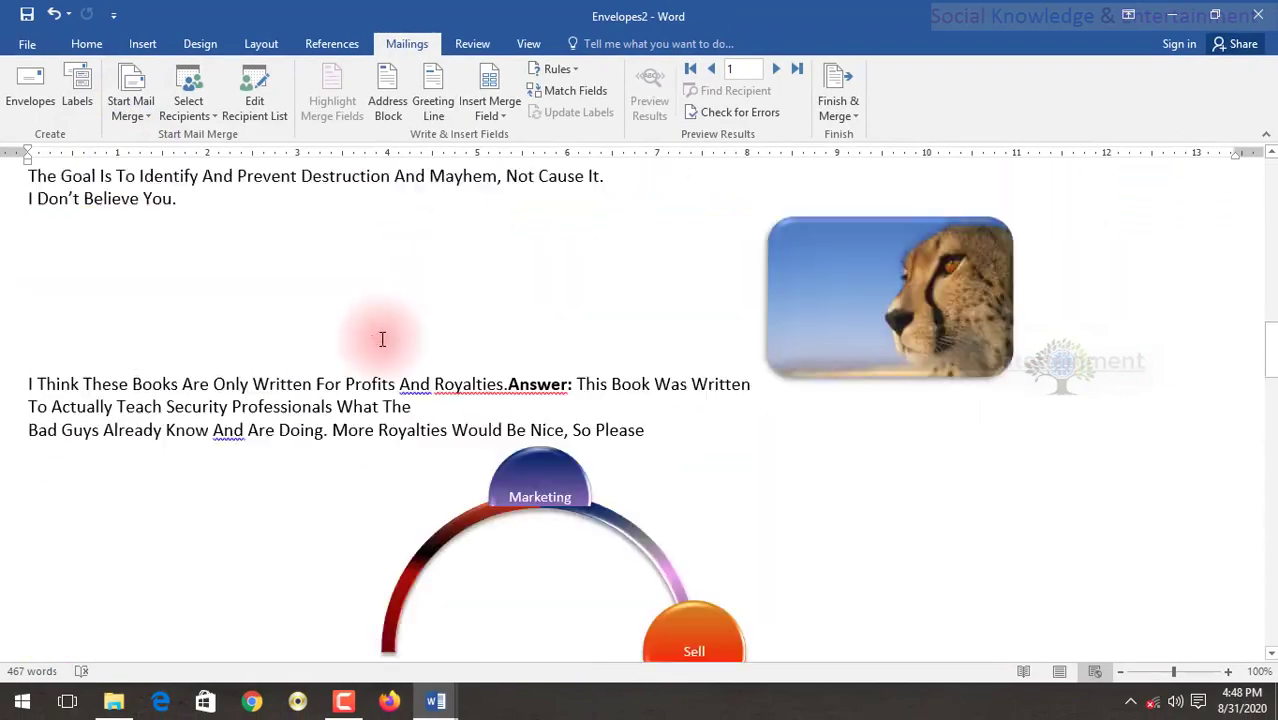
pyautogui.scroll(-8, 384, 333)
pyautogui.scroll(-6, 383, 336)
pyautogui.scroll(-7, 382, 339)
pyautogui.scroll(-8, 383, 341)
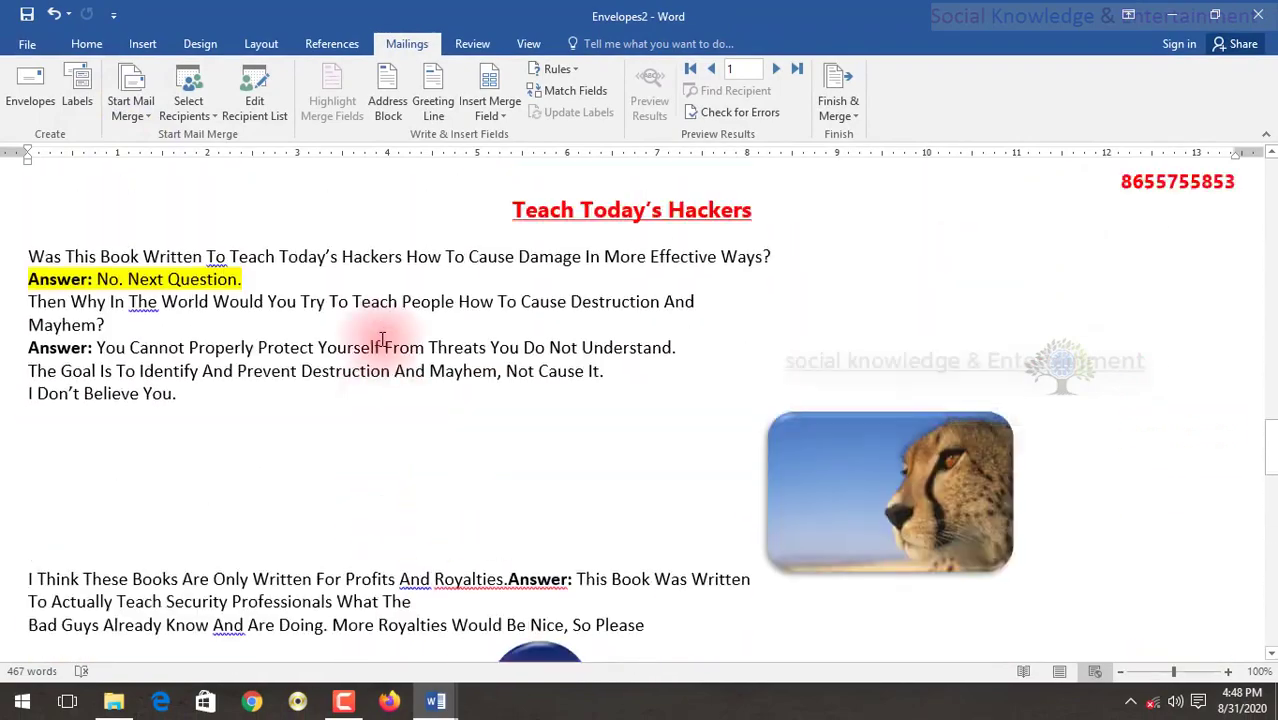
pyautogui.scroll(-7, 383, 343)
pyautogui.scroll(-6, 384, 346)
pyautogui.scroll(-7, 384, 346)
pyautogui.scroll(-10, 370, 300)
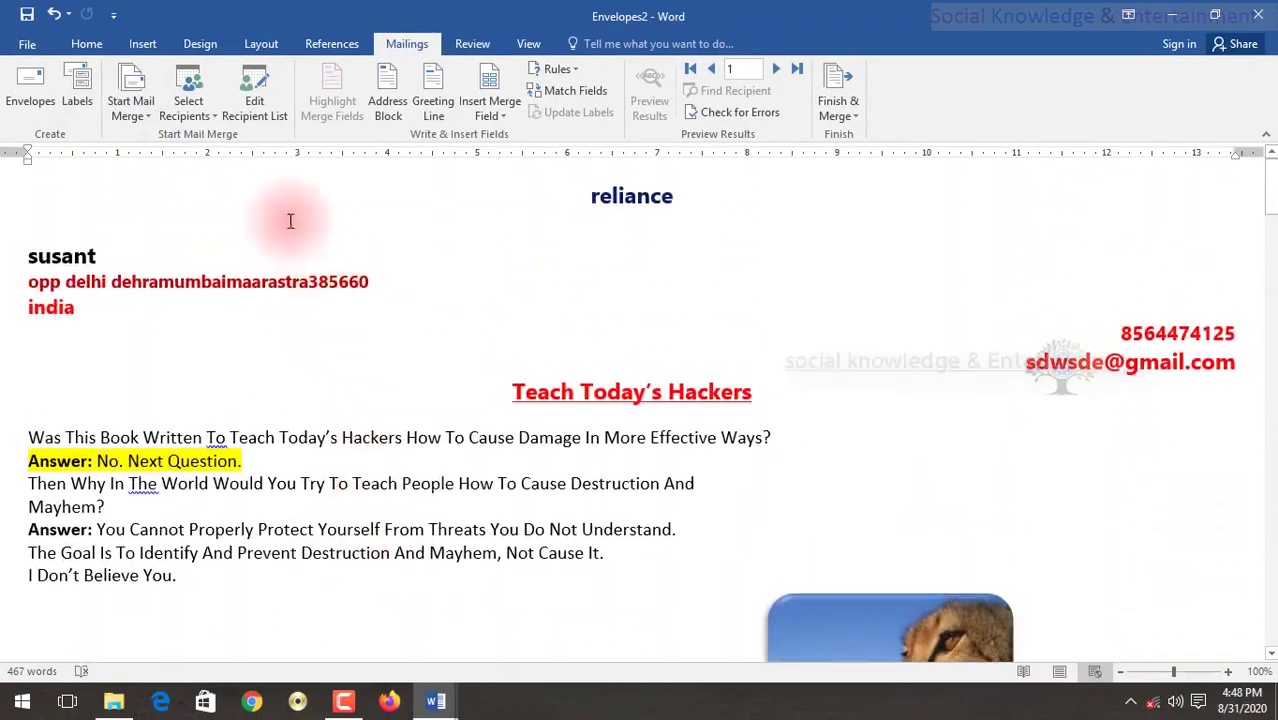
pyautogui.click(143, 125)
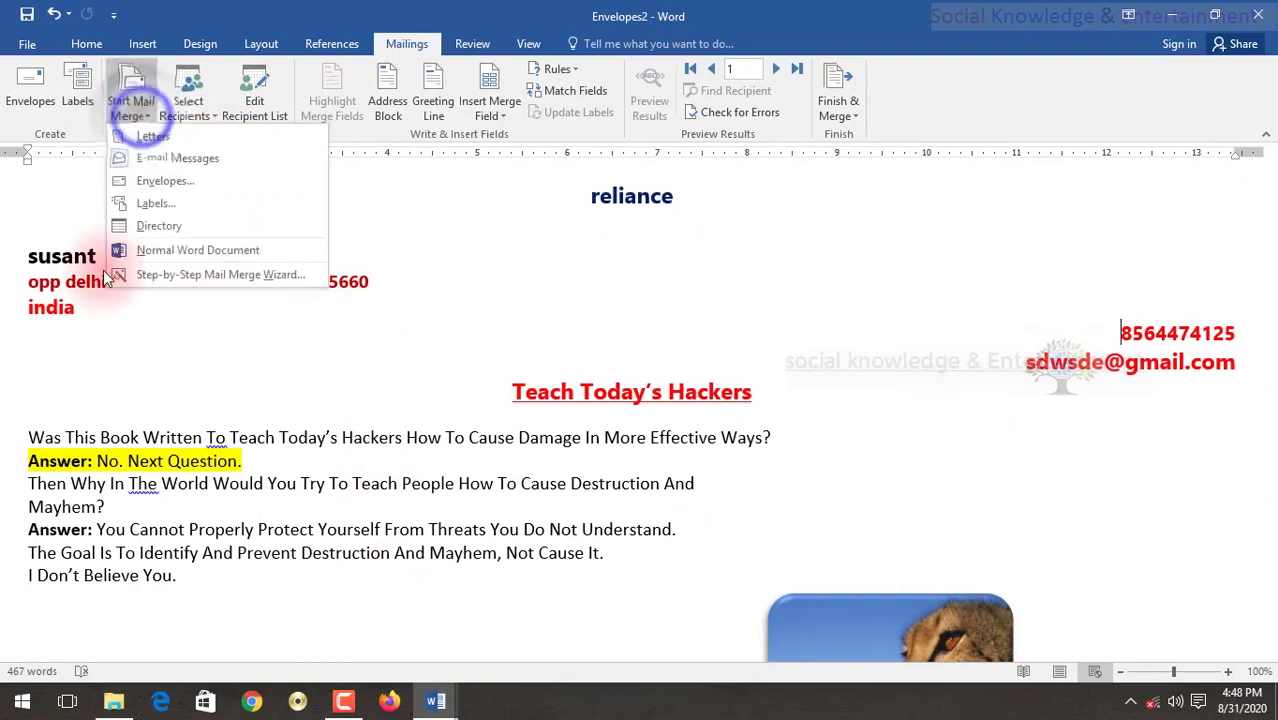
# Launch the Step-by-Step wizard for the e-mail merge and step back and forth to recipient selection.
pyautogui.click(136, 277)
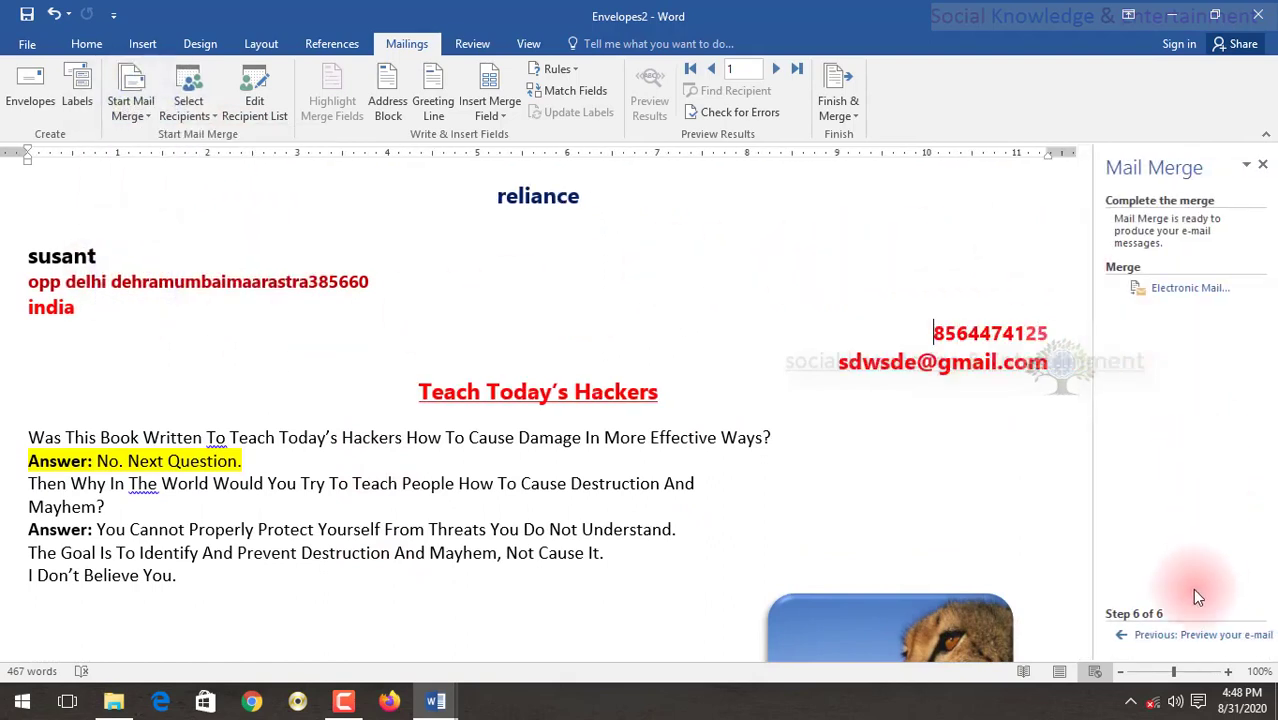
pyautogui.click(1121, 637)
pyautogui.click(1121, 637)
pyautogui.click(1122, 638)
pyautogui.click(1122, 638)
pyautogui.click(1123, 640)
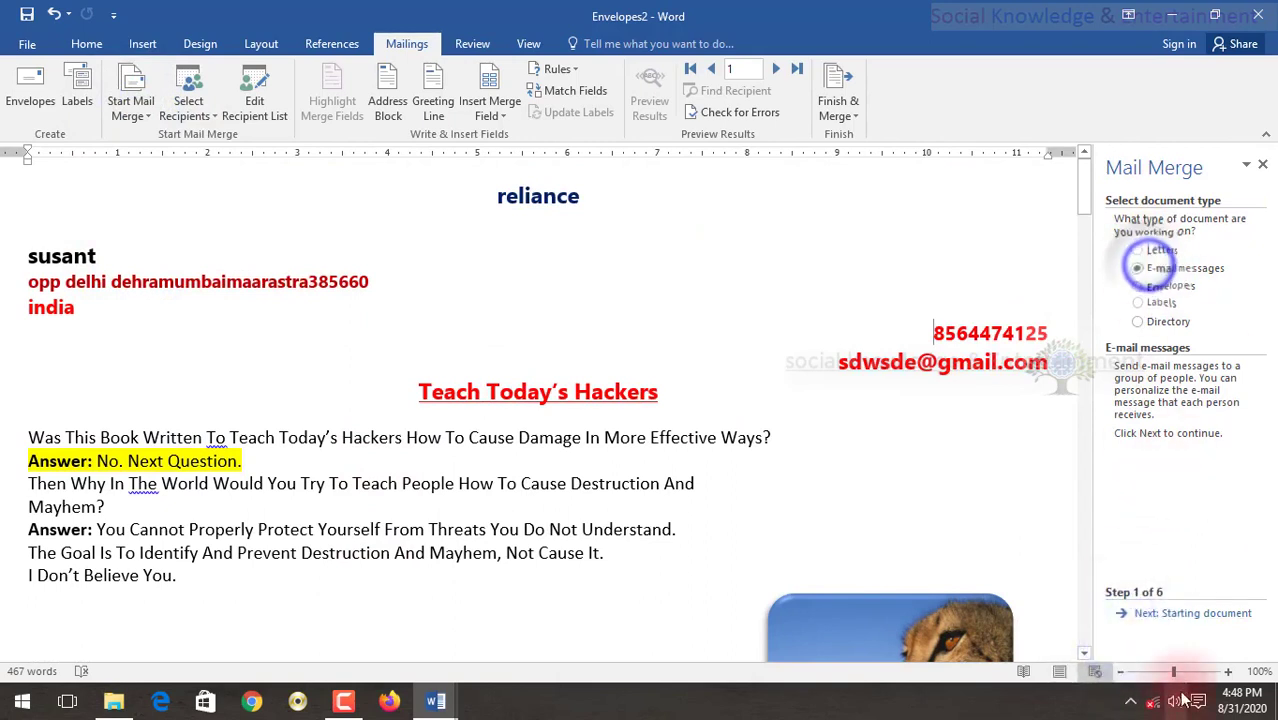
pyautogui.click(1165, 613)
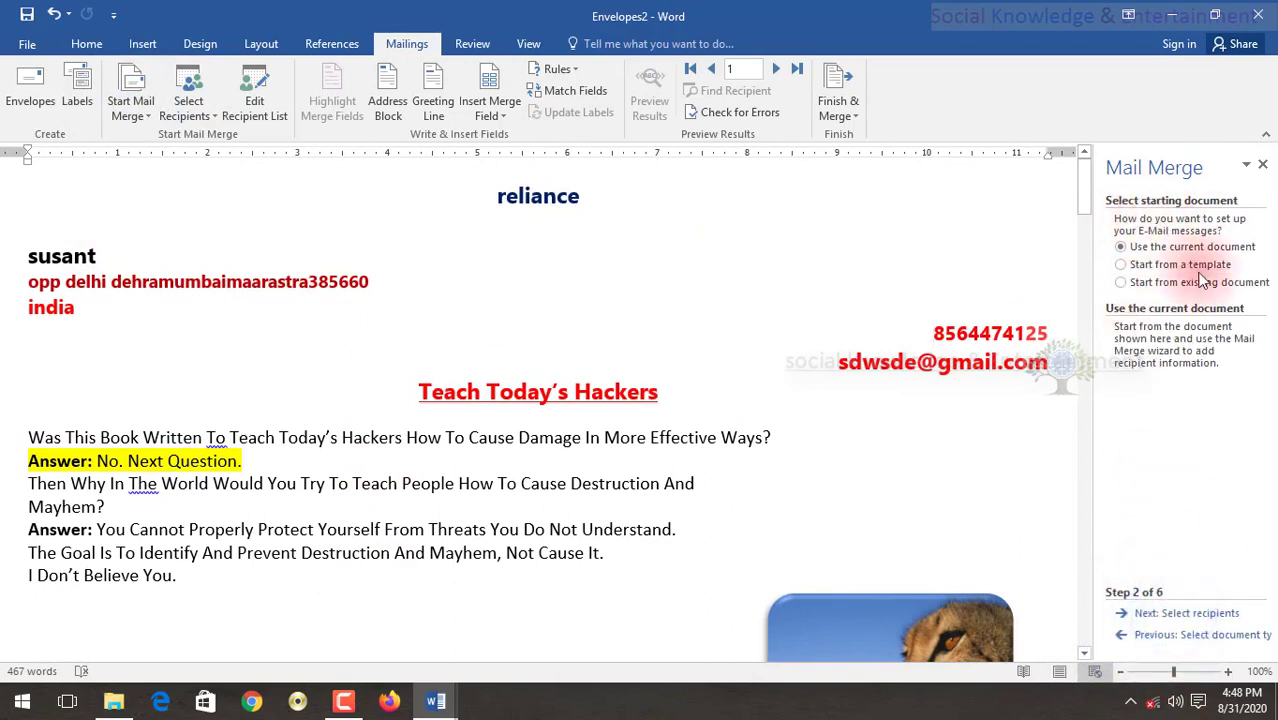
pyautogui.click(1155, 636)
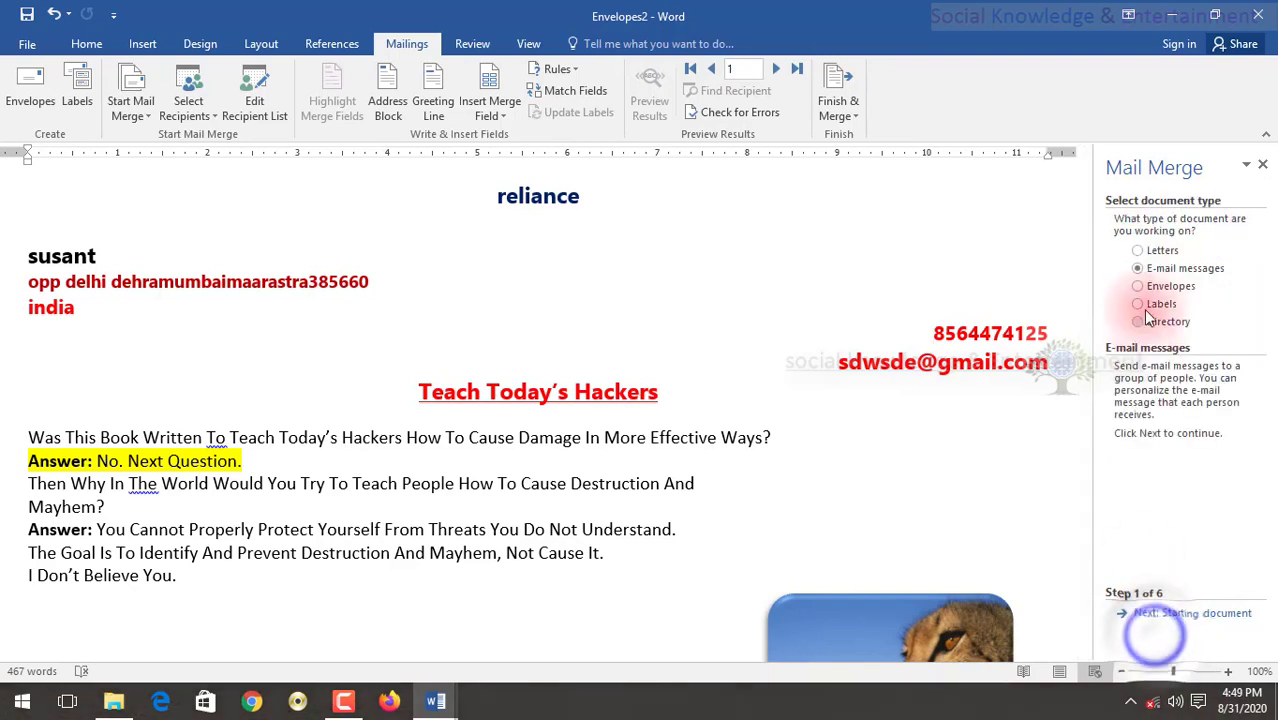
pyautogui.click(1175, 615)
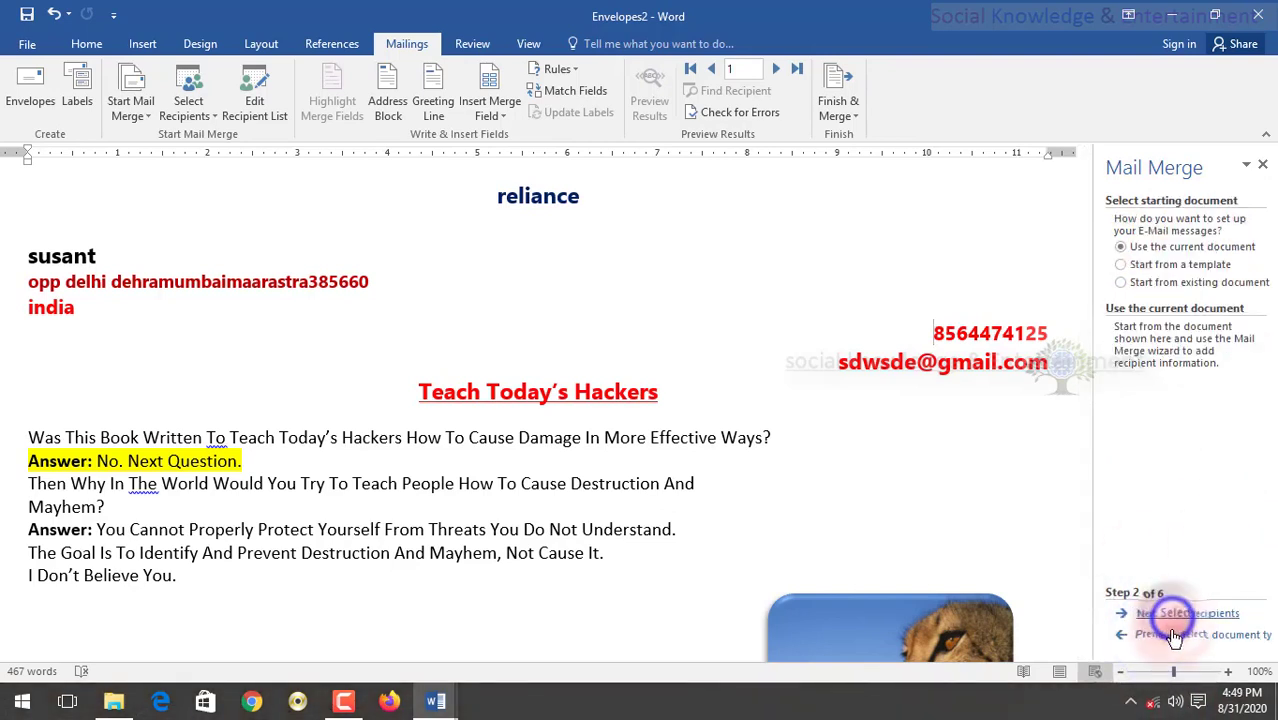
pyautogui.click(1175, 616)
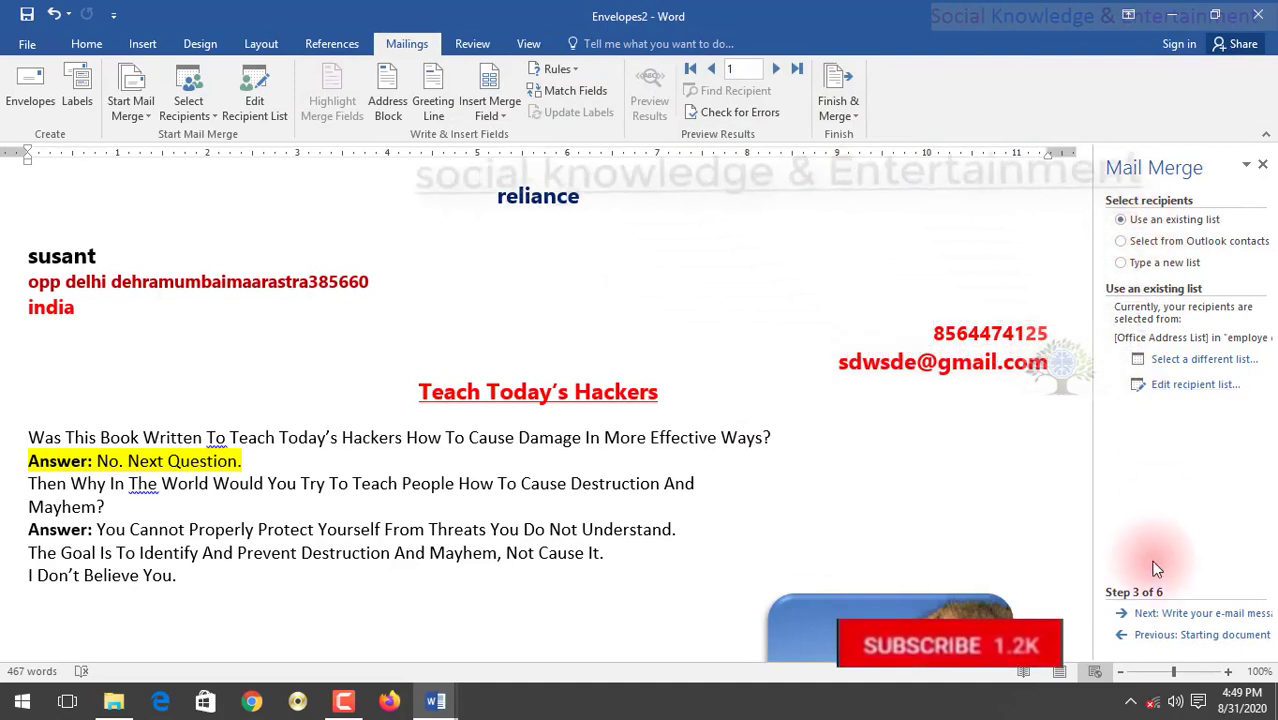
# Advance through writing and preview, scroll the merged messages, reach step 6, and close the pane.
pyautogui.click(1140, 613)
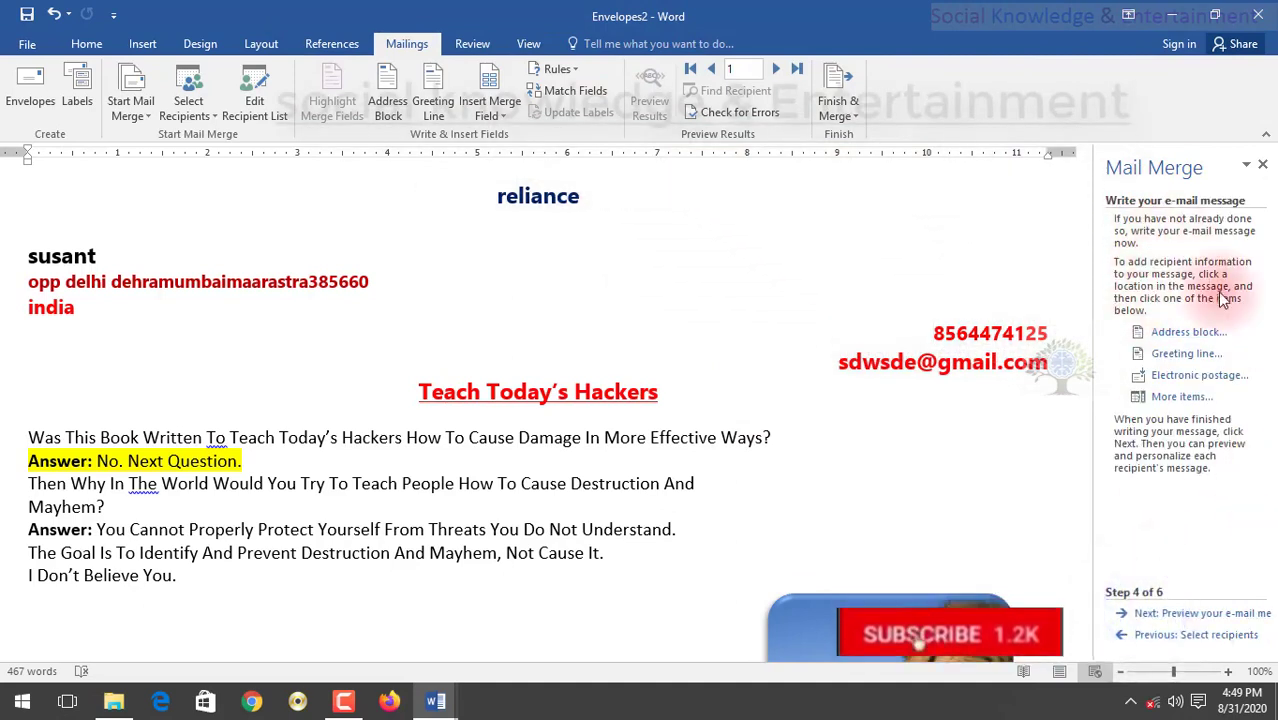
pyautogui.click(1172, 615)
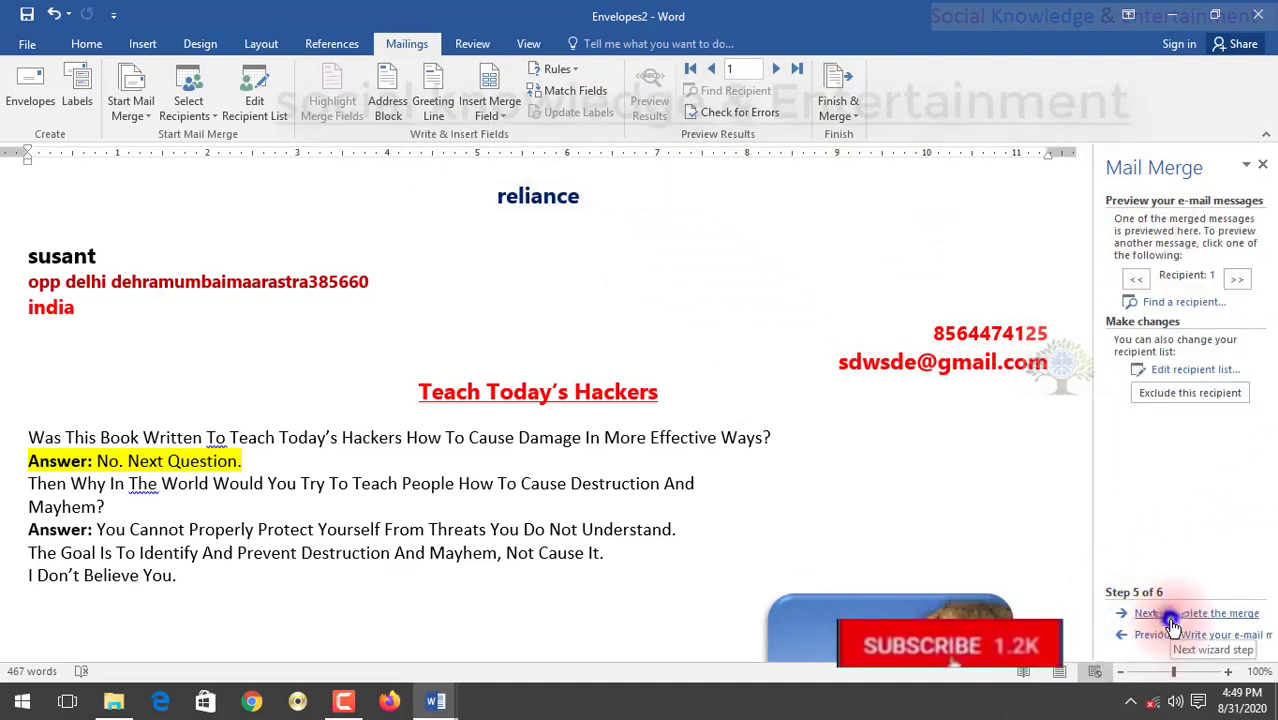
pyautogui.scroll(-5, 406, 375)
pyautogui.scroll(-5, 406, 375)
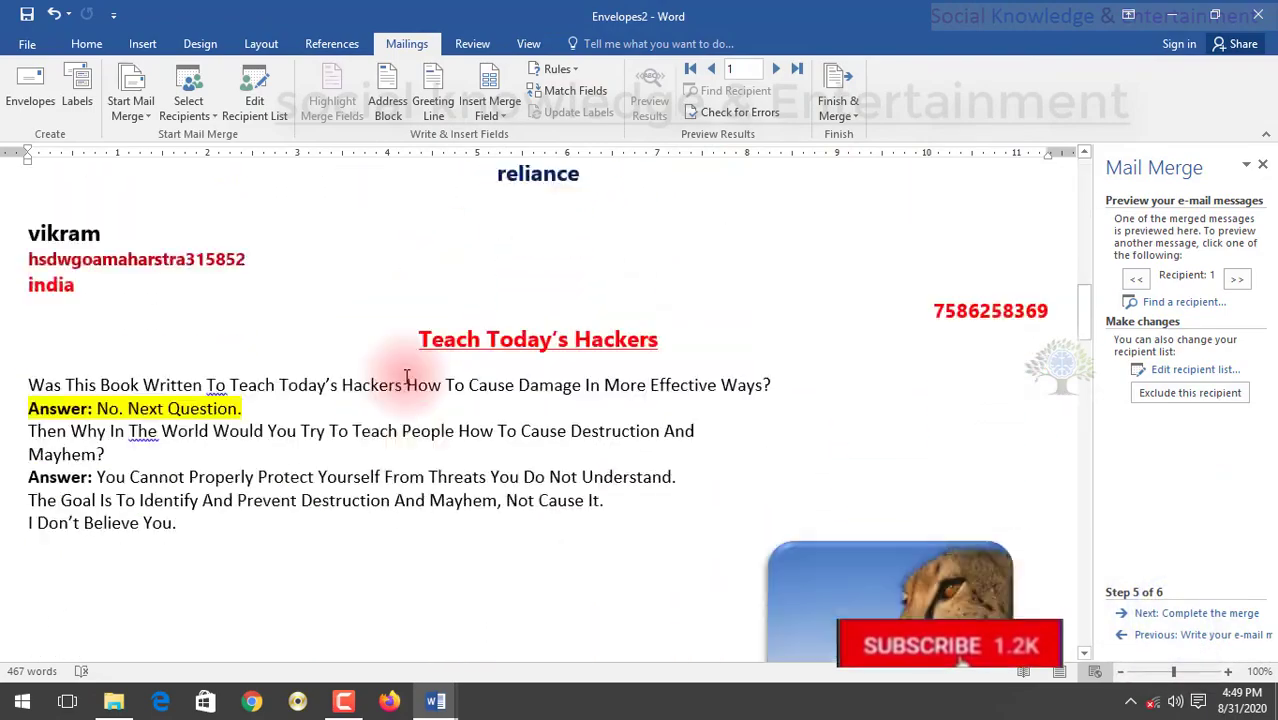
pyautogui.scroll(-5, 406, 375)
pyautogui.scroll(-5, 406, 375)
pyautogui.scroll(-5, 406, 375)
pyautogui.scroll(-5, 406, 376)
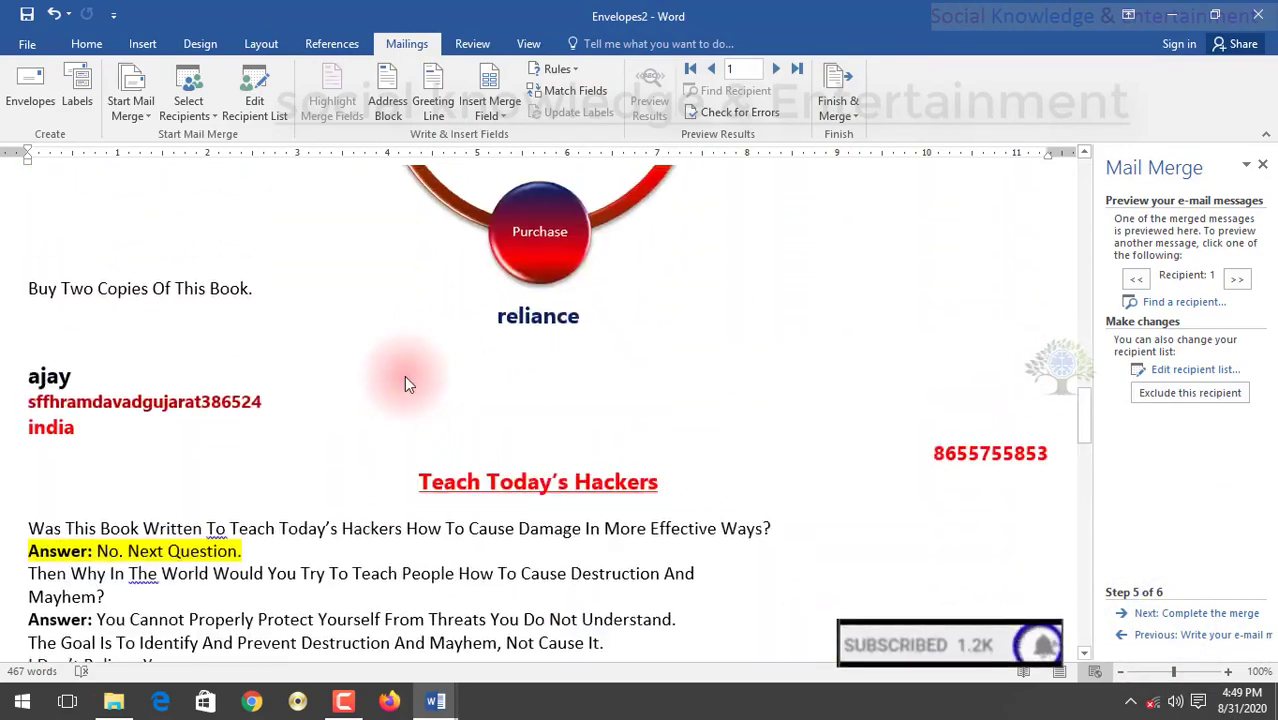
pyautogui.scroll(-5, 406, 376)
pyautogui.scroll(-5, 406, 376)
pyautogui.scroll(-5, 406, 376)
pyautogui.scroll(-4, 410, 392)
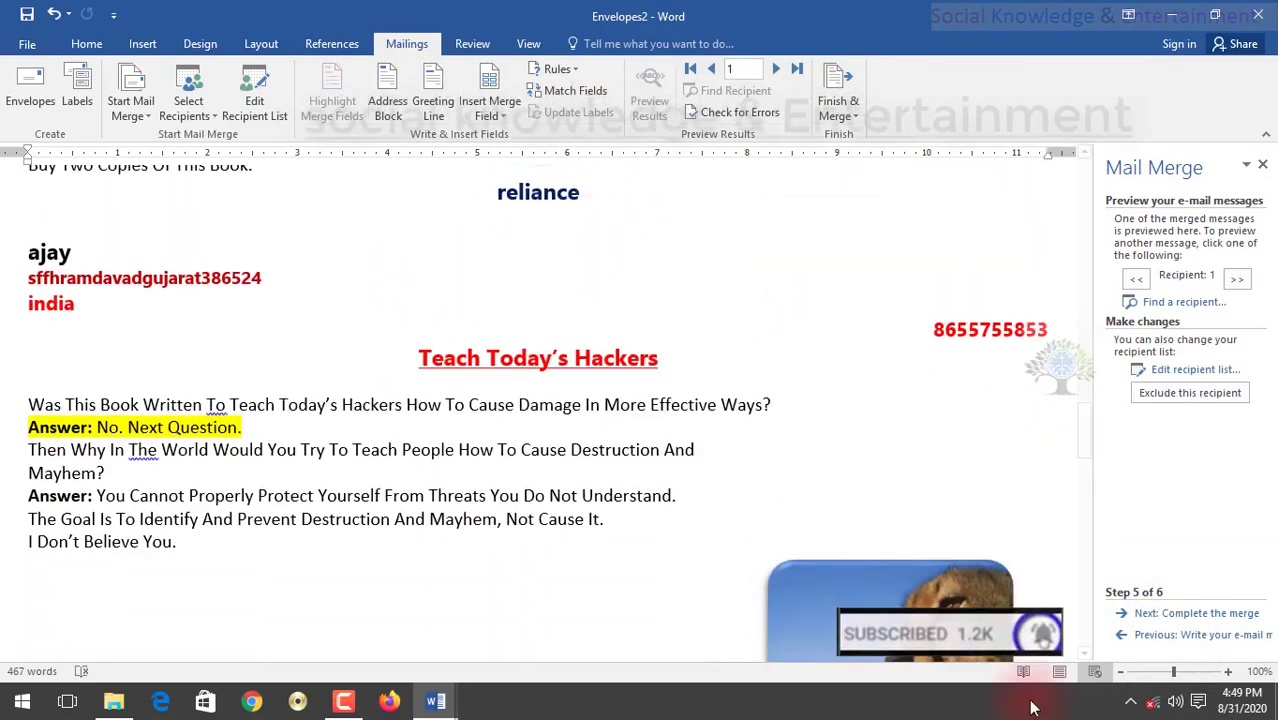
pyautogui.click(1128, 614)
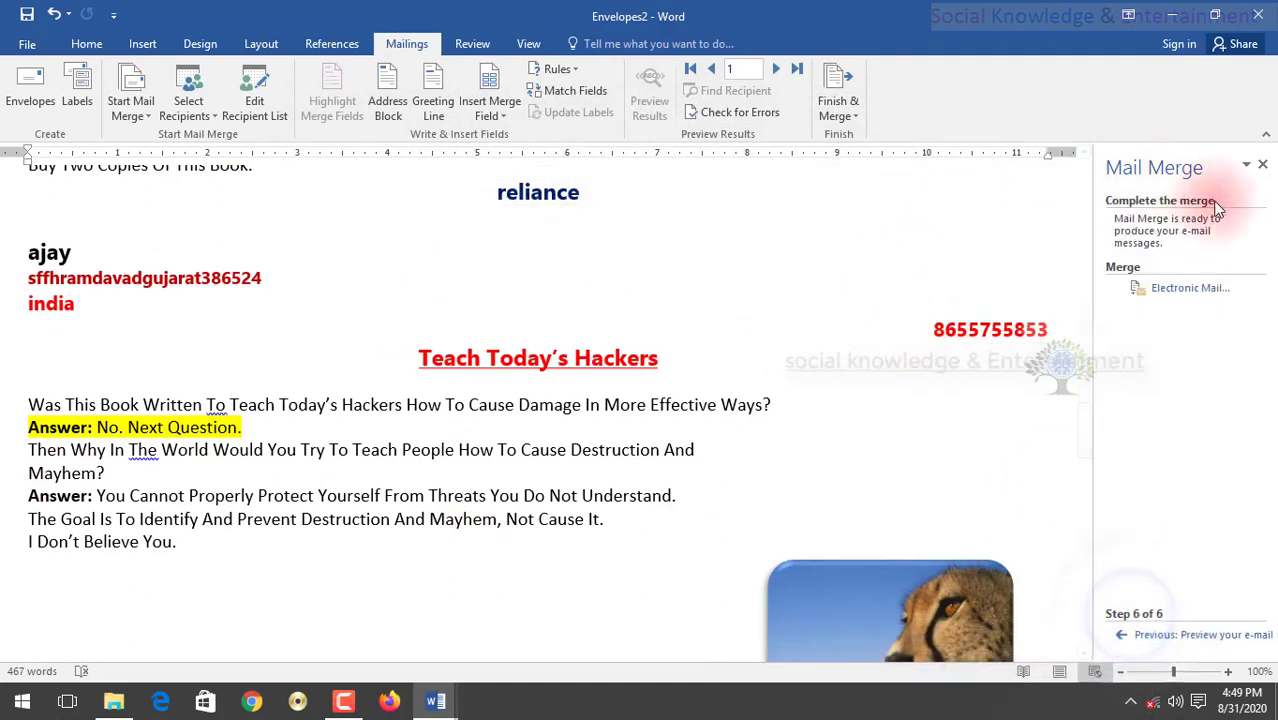
pyautogui.click(1262, 164)
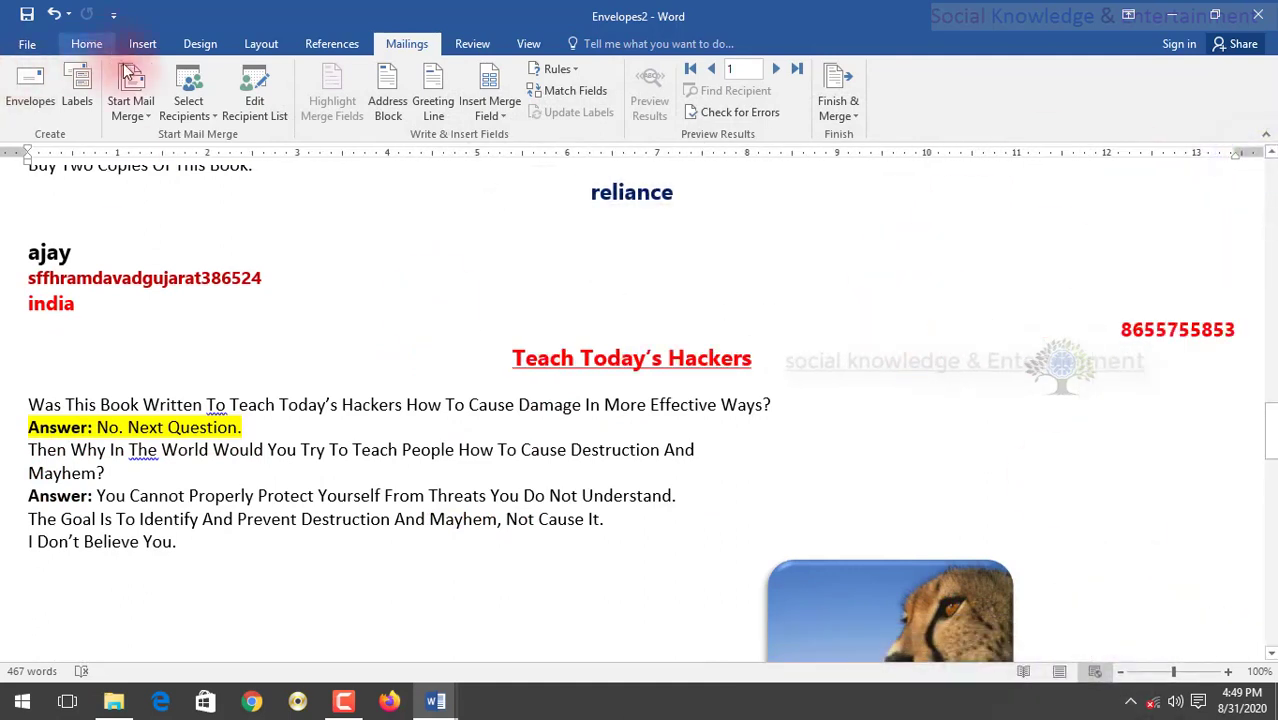
pyautogui.click(130, 116)
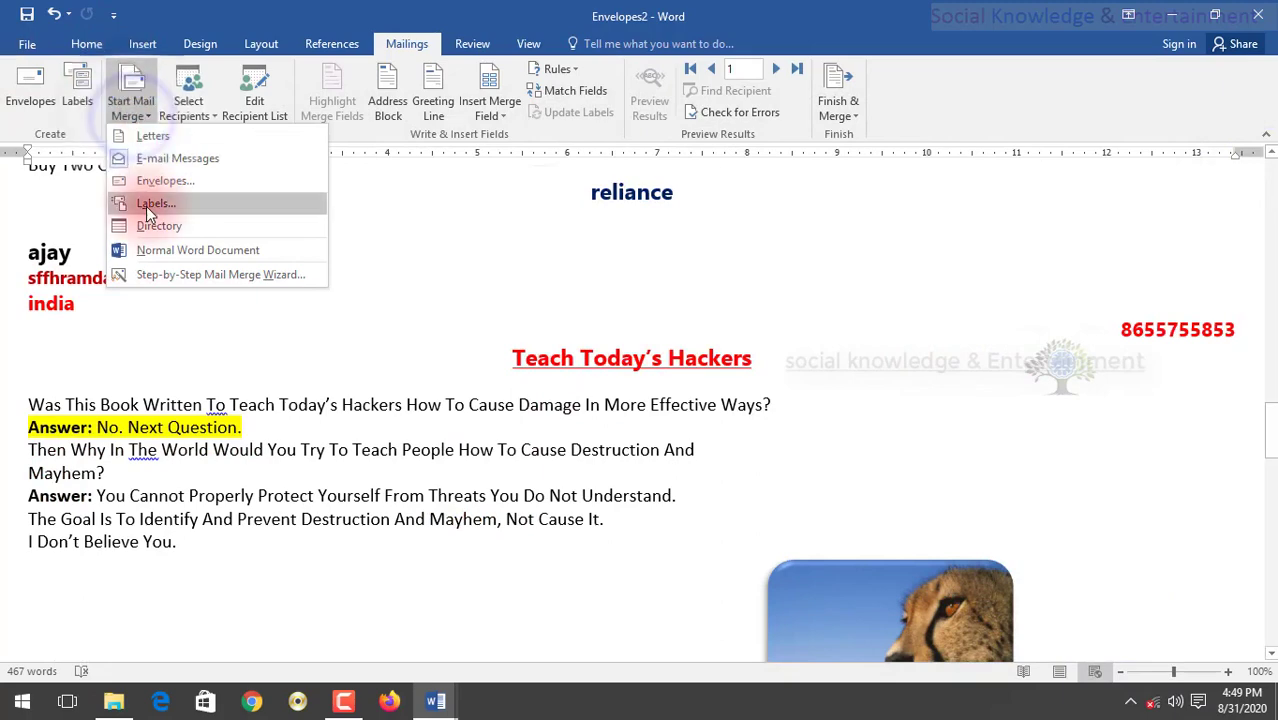
# Choose Labels as the merge type, then cancel the Label Options dialog without changes.
pyautogui.click(146, 206)
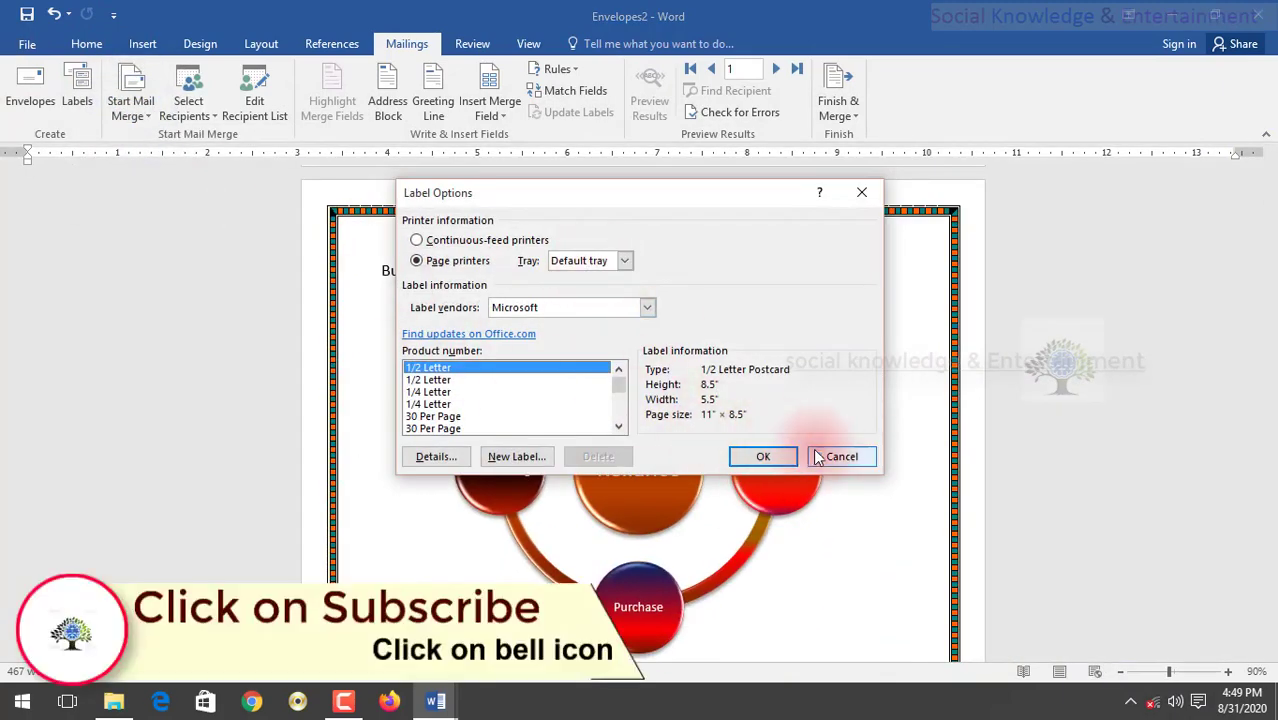
pyautogui.click(818, 456)
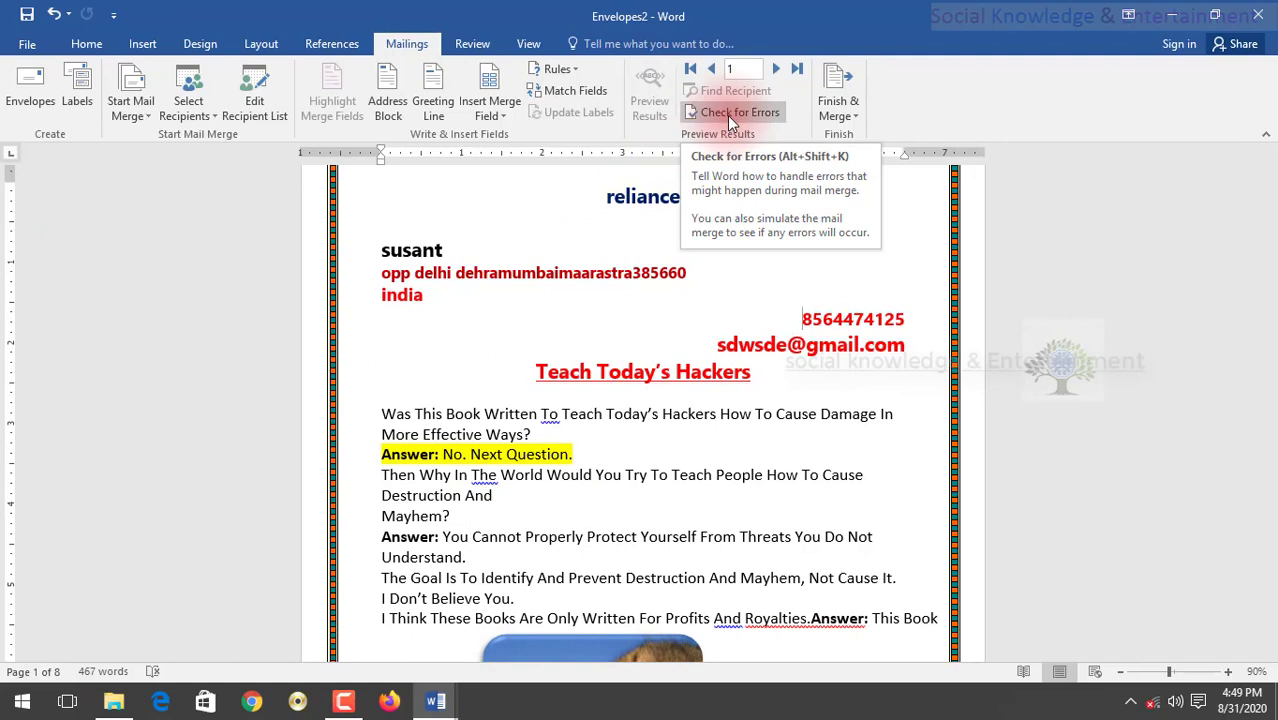
pyautogui.click(528, 43)
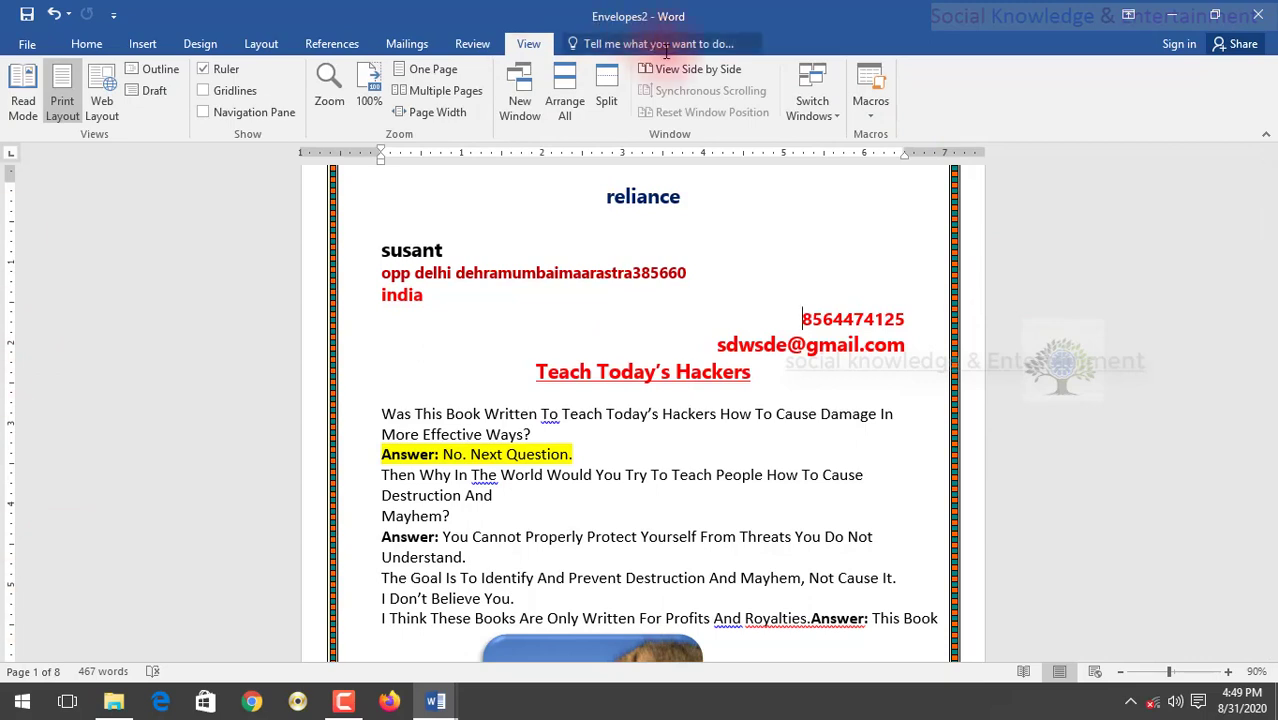
pyautogui.click(877, 117)
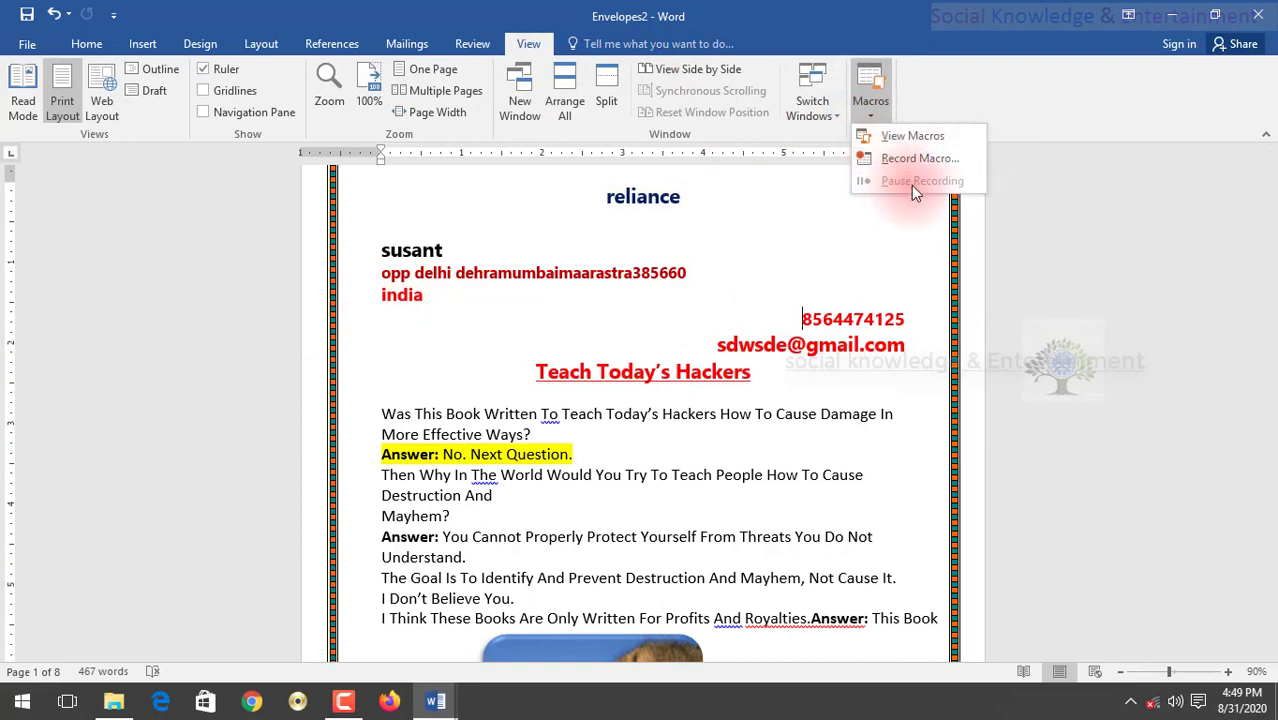
pyautogui.click(619, 337)
pyautogui.moveTo(779, 362); pyautogui.dragTo(392, 190)
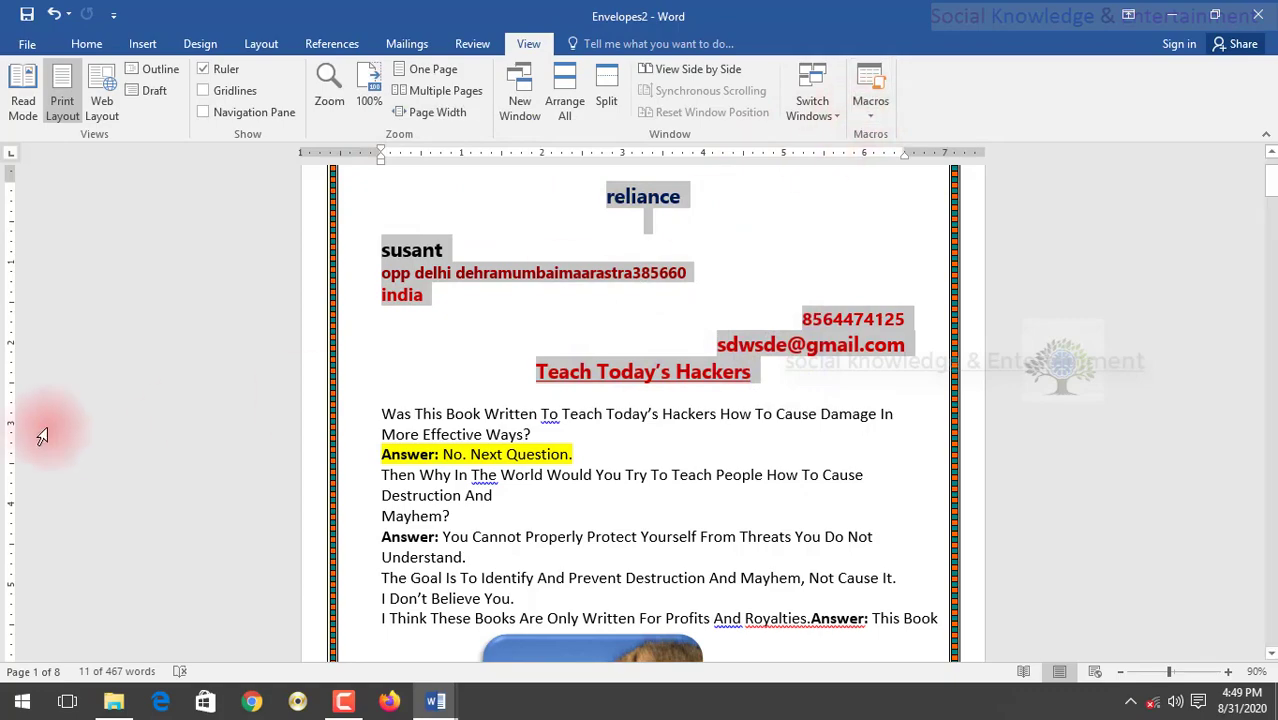
pyautogui.click(37, 350)
pyautogui.click(27, 44)
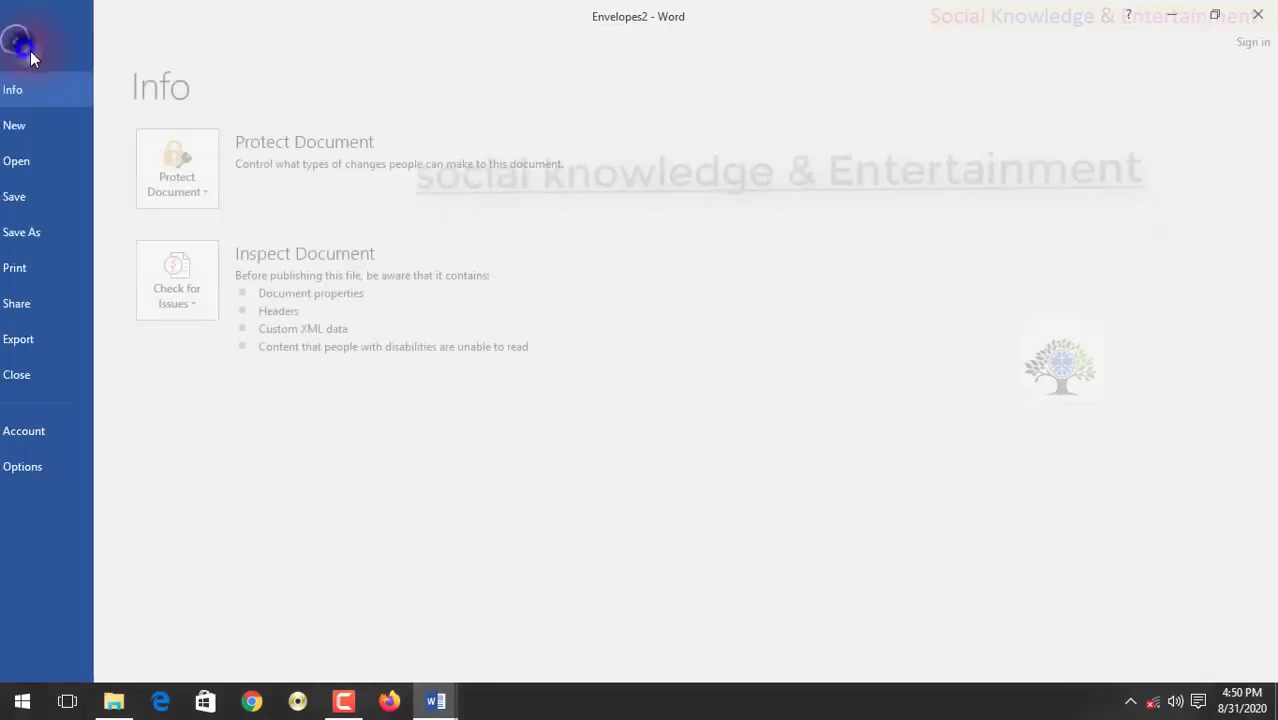
pyautogui.click(64, 125)
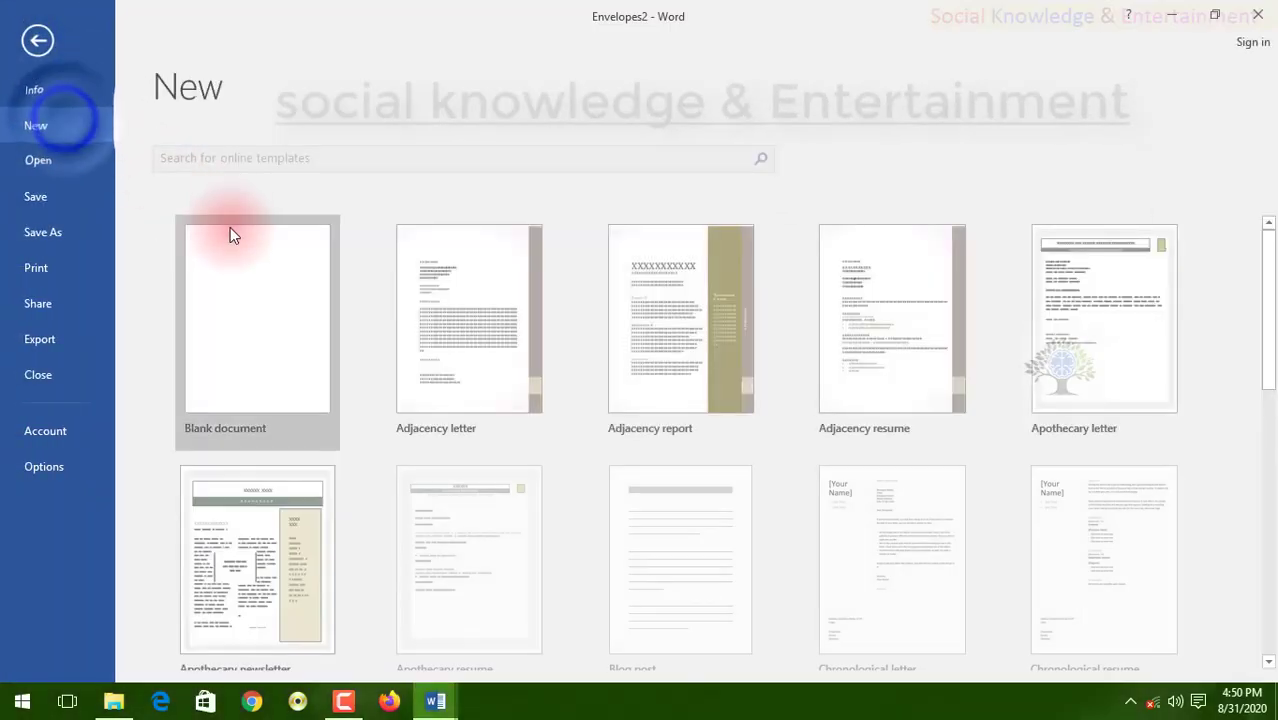
pyautogui.click(231, 238)
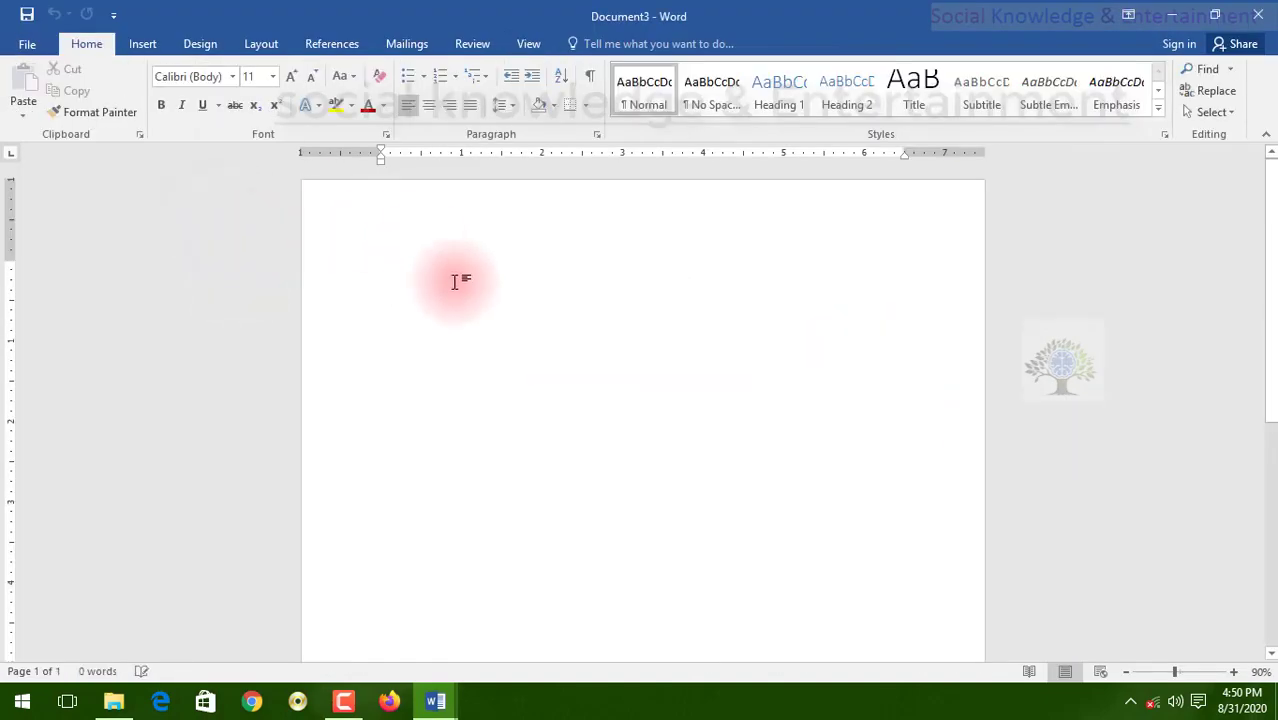
pyautogui.click(515, 50)
pyautogui.click(860, 115)
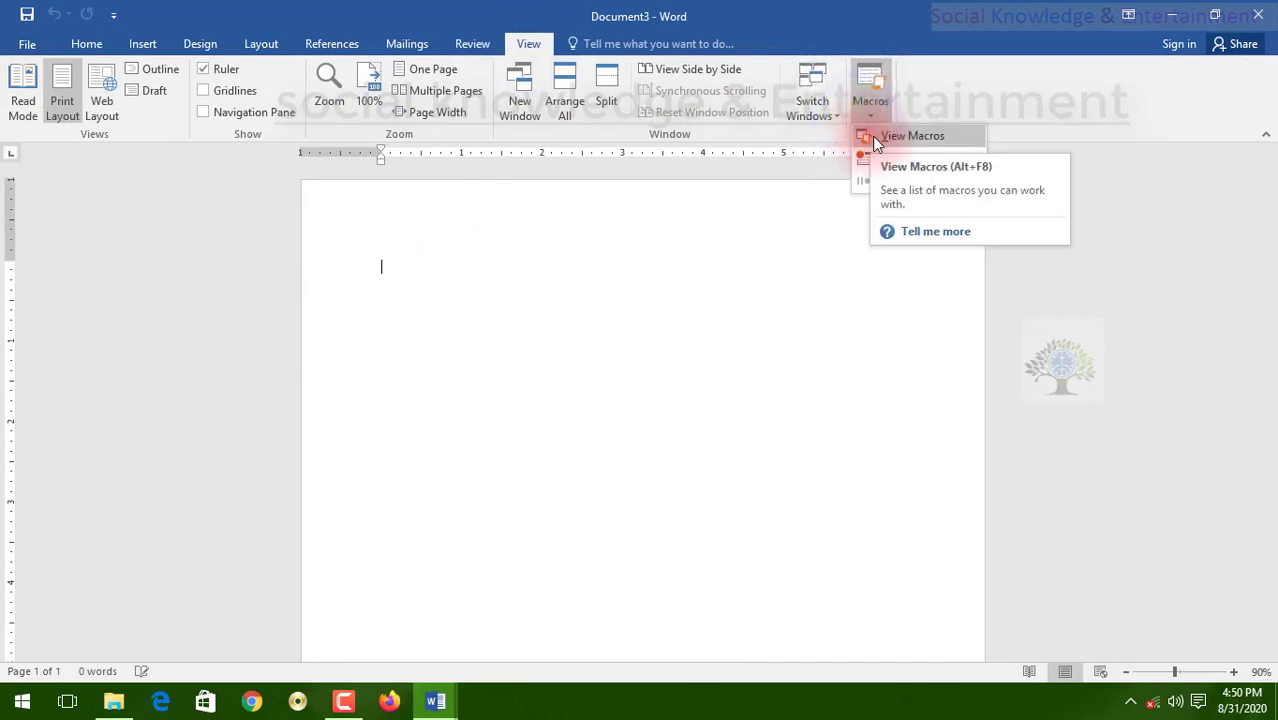
pyautogui.click(578, 302)
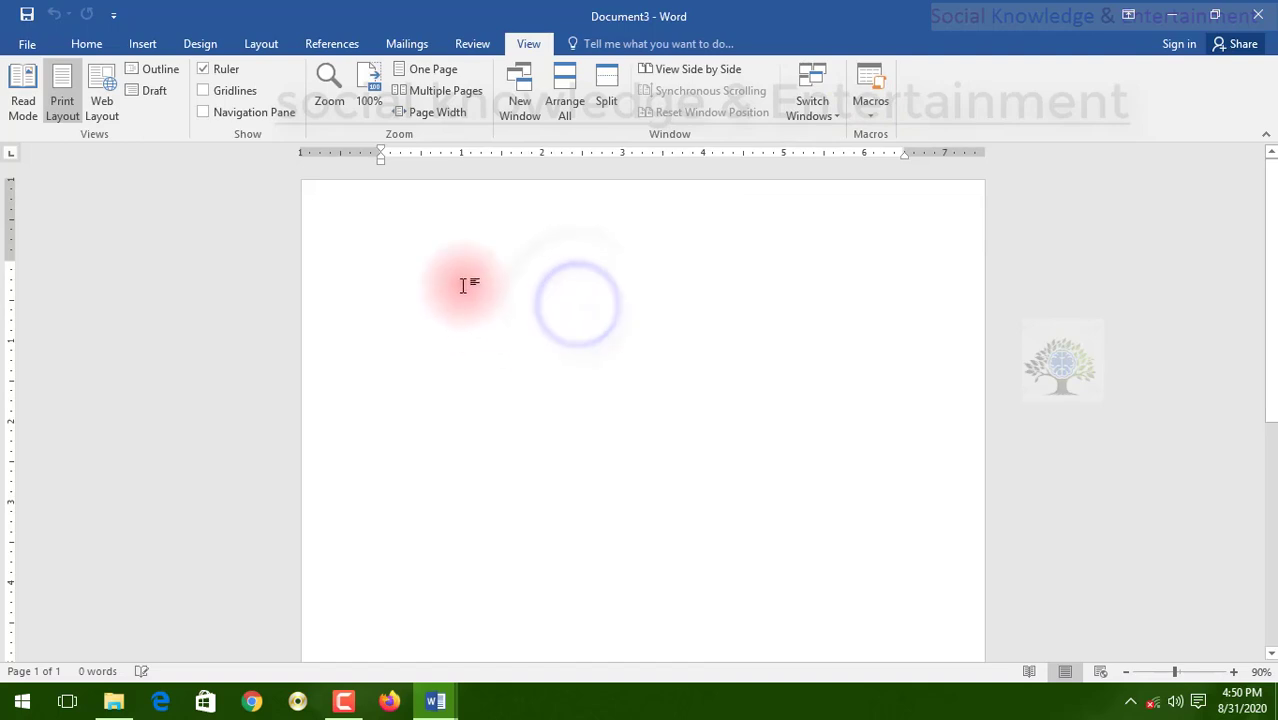
pyautogui.click(385, 268)
pyautogui.click(520, 481)
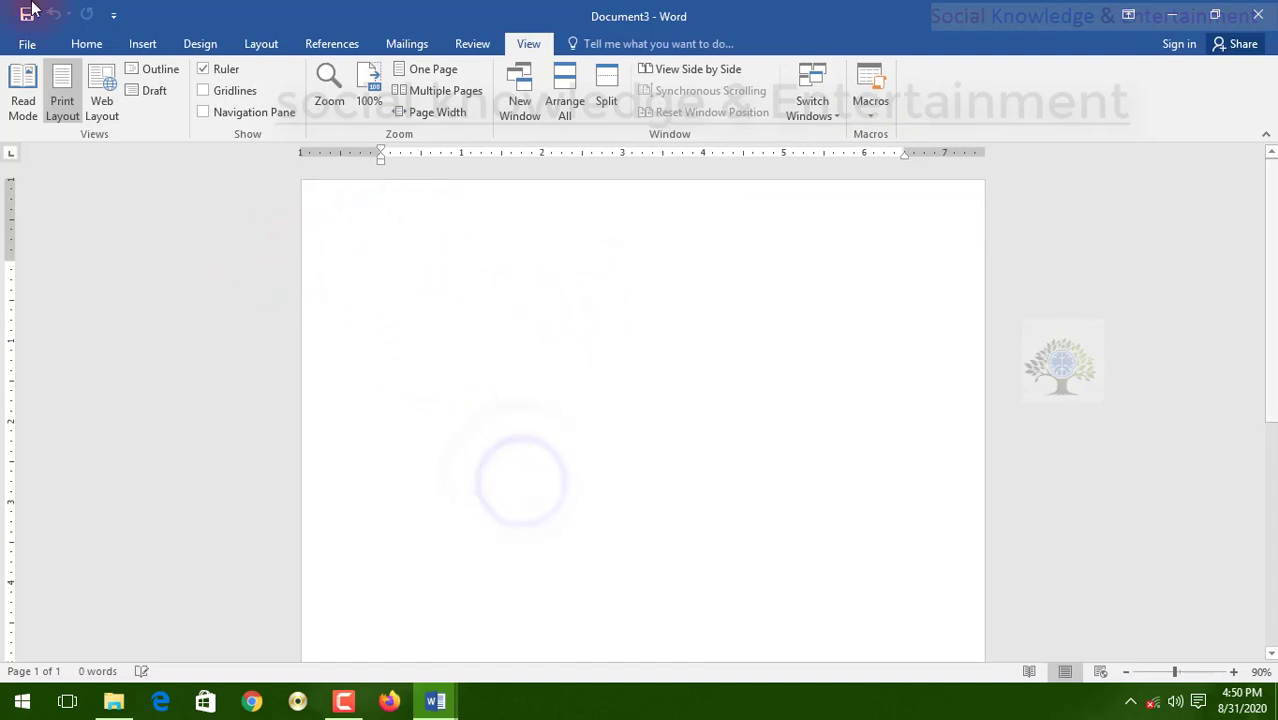
pyautogui.click(27, 46)
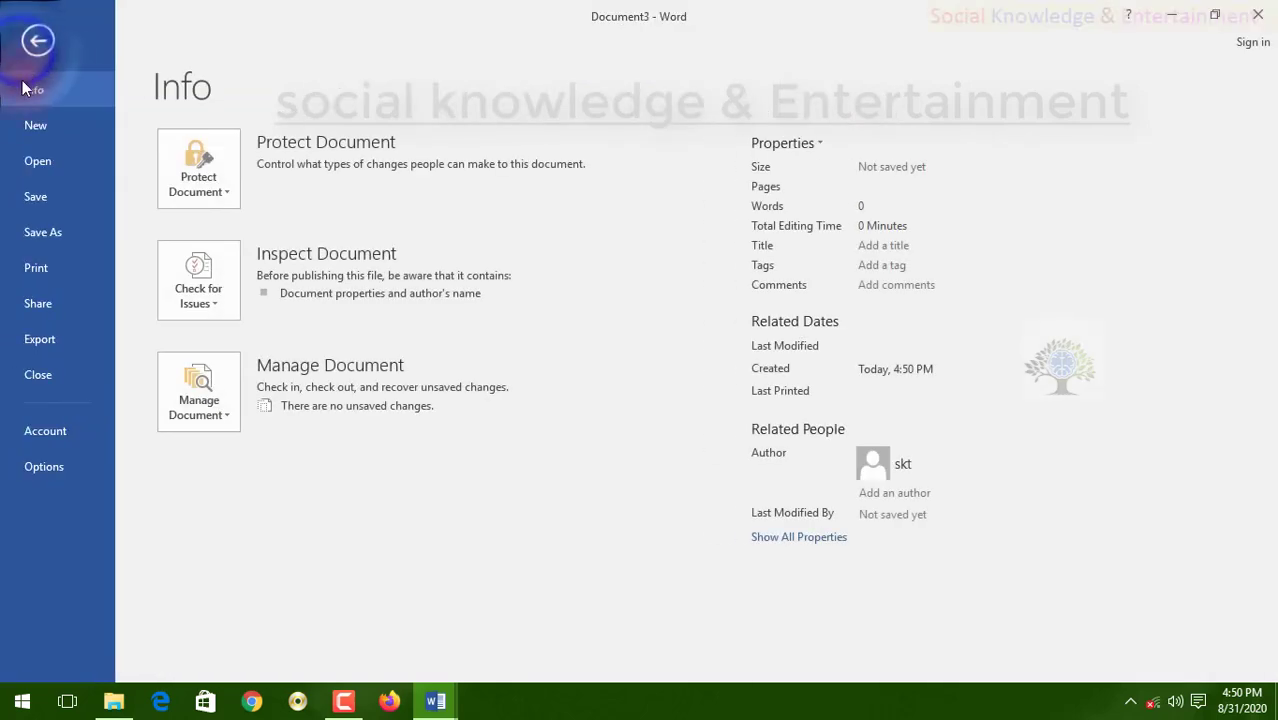
pyautogui.click(35, 130)
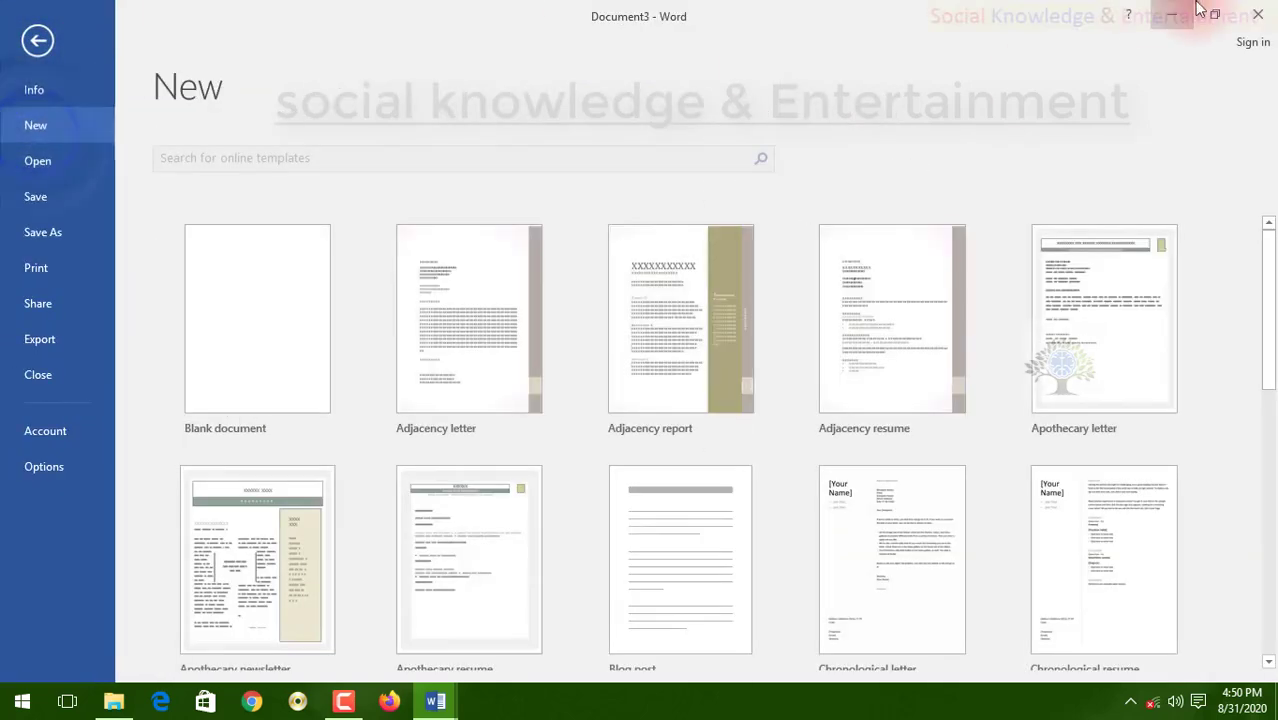
pyautogui.click(1243, 12)
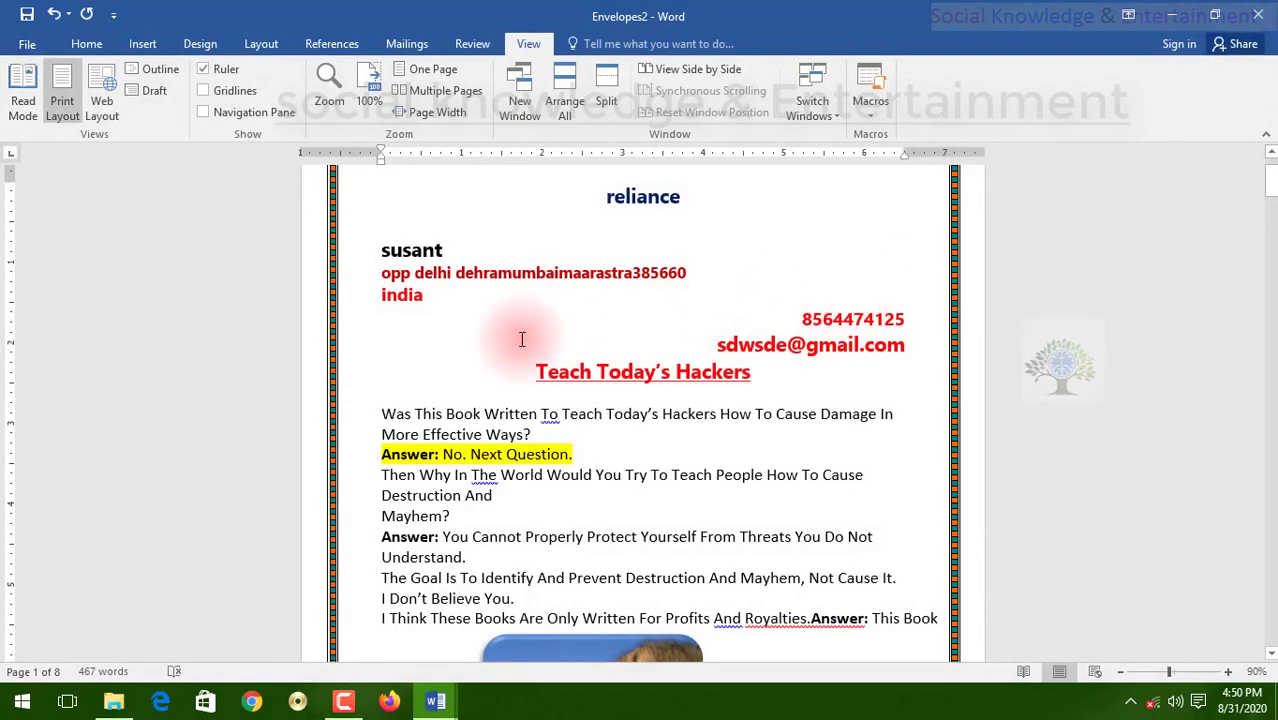
pyautogui.scroll(1, 563, 350)
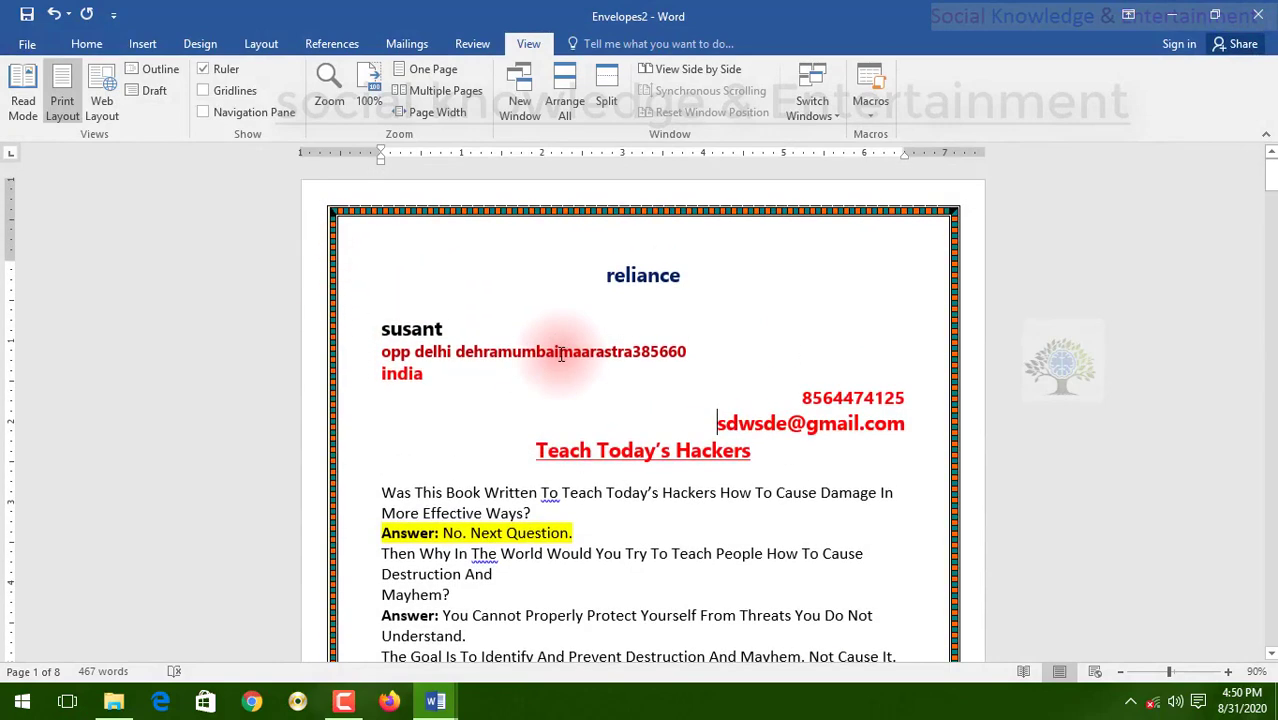
pyautogui.scroll(-5, 553, 356)
pyautogui.scroll(-1, 553, 356)
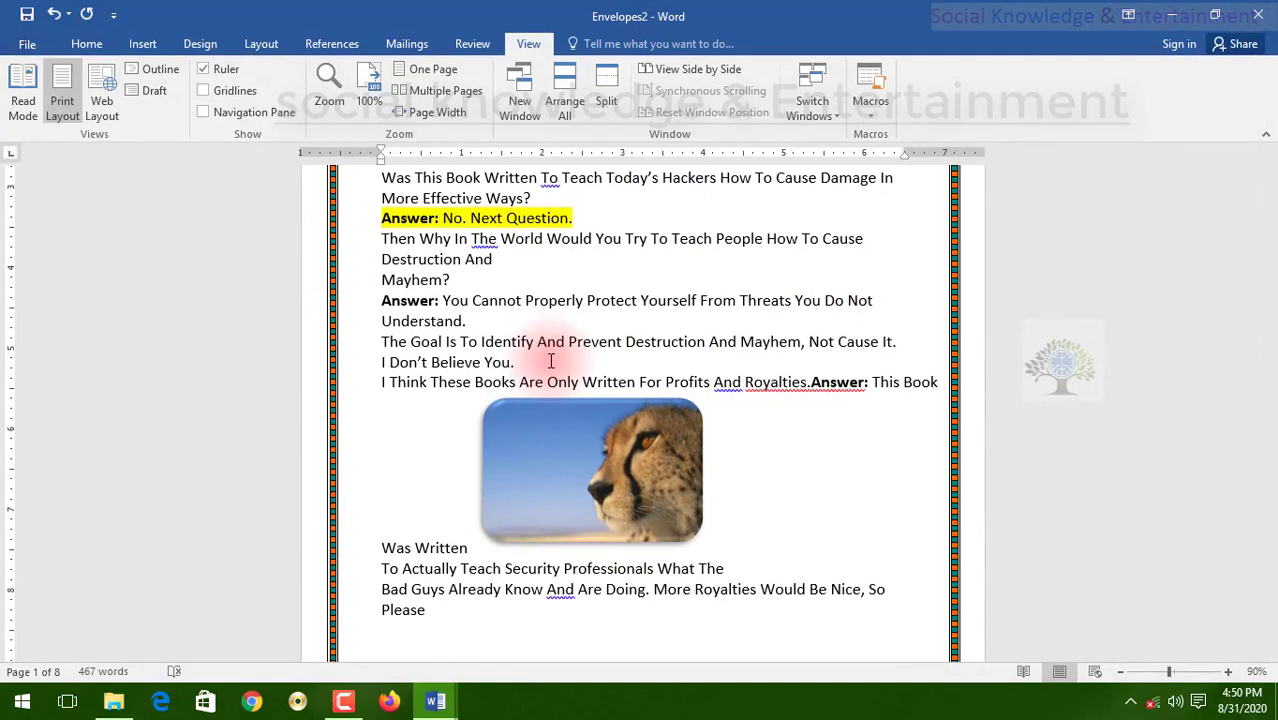
pyautogui.scroll(5, 545, 365)
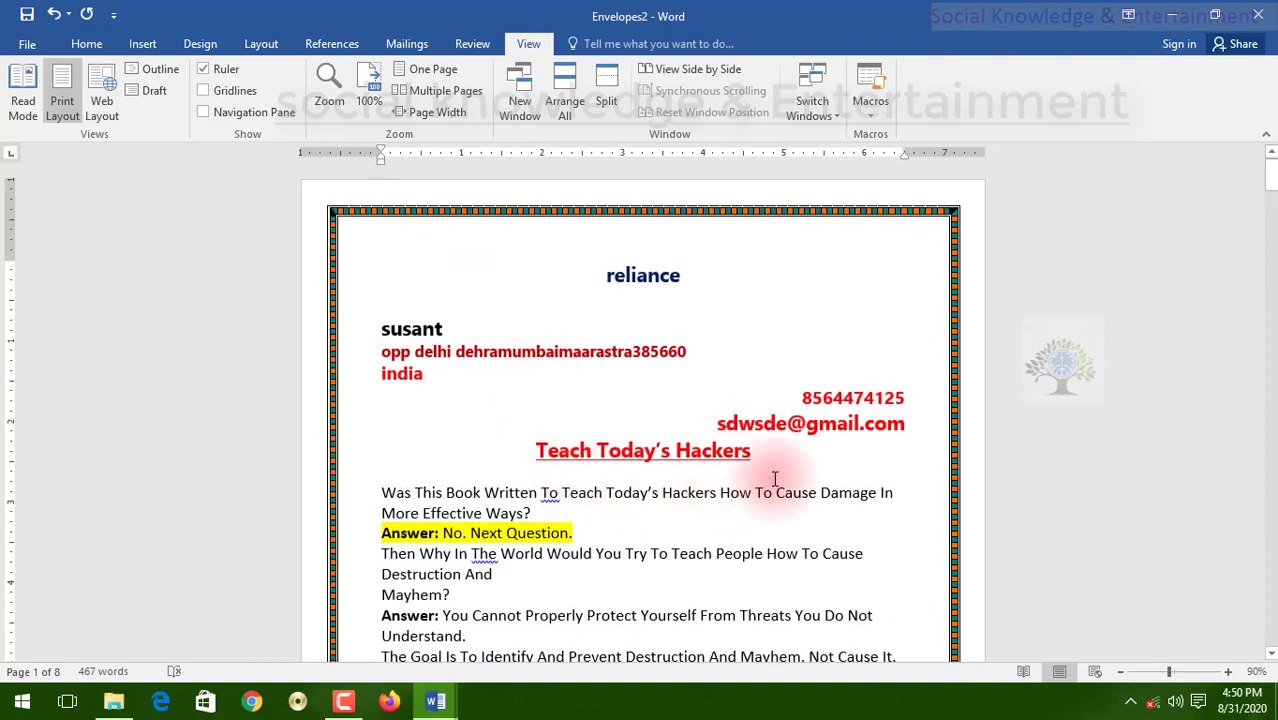
pyautogui.moveTo(773, 453); pyautogui.dragTo(491, 448)
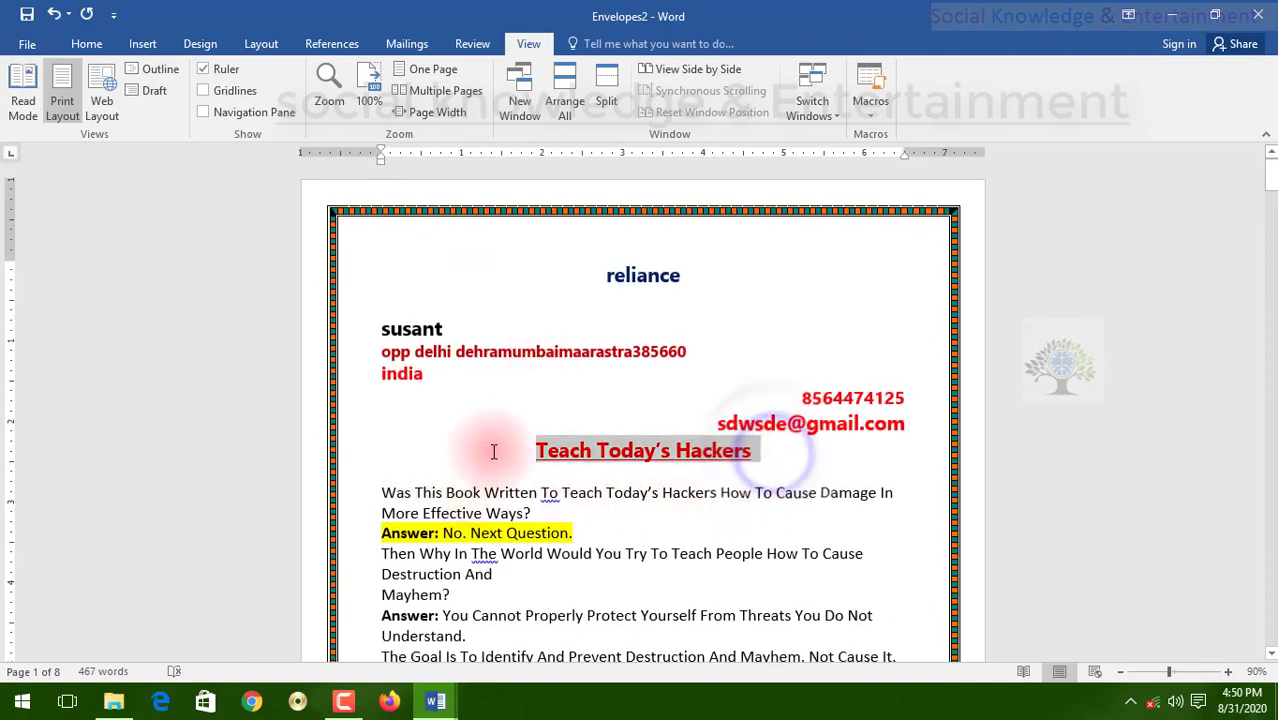
pyautogui.click(792, 376)
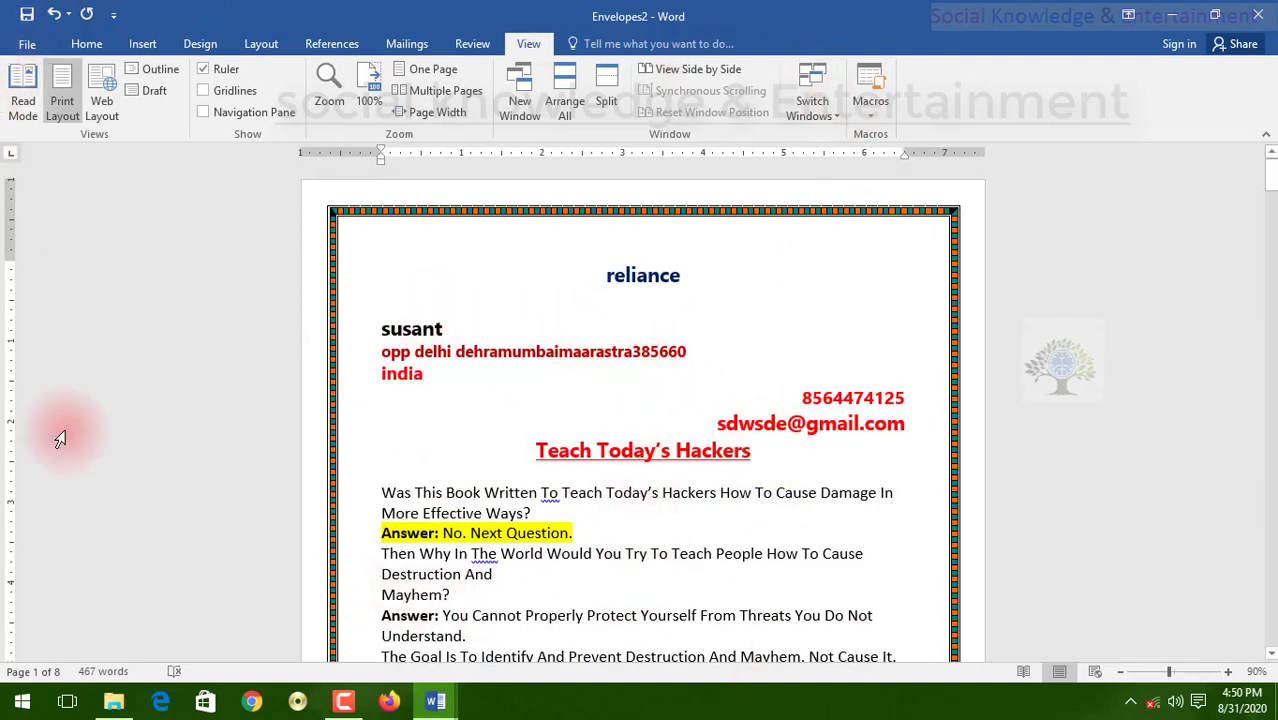
pyautogui.click(410, 46)
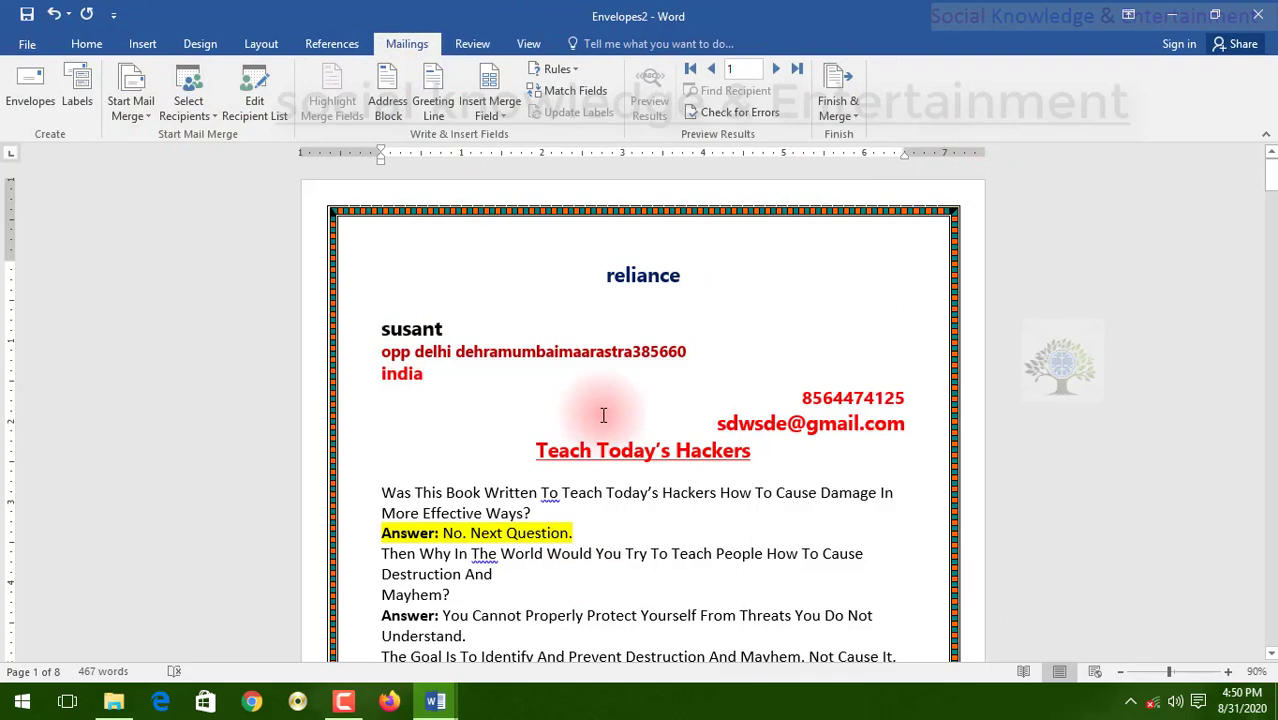
pyautogui.scroll(-10, 480, 403)
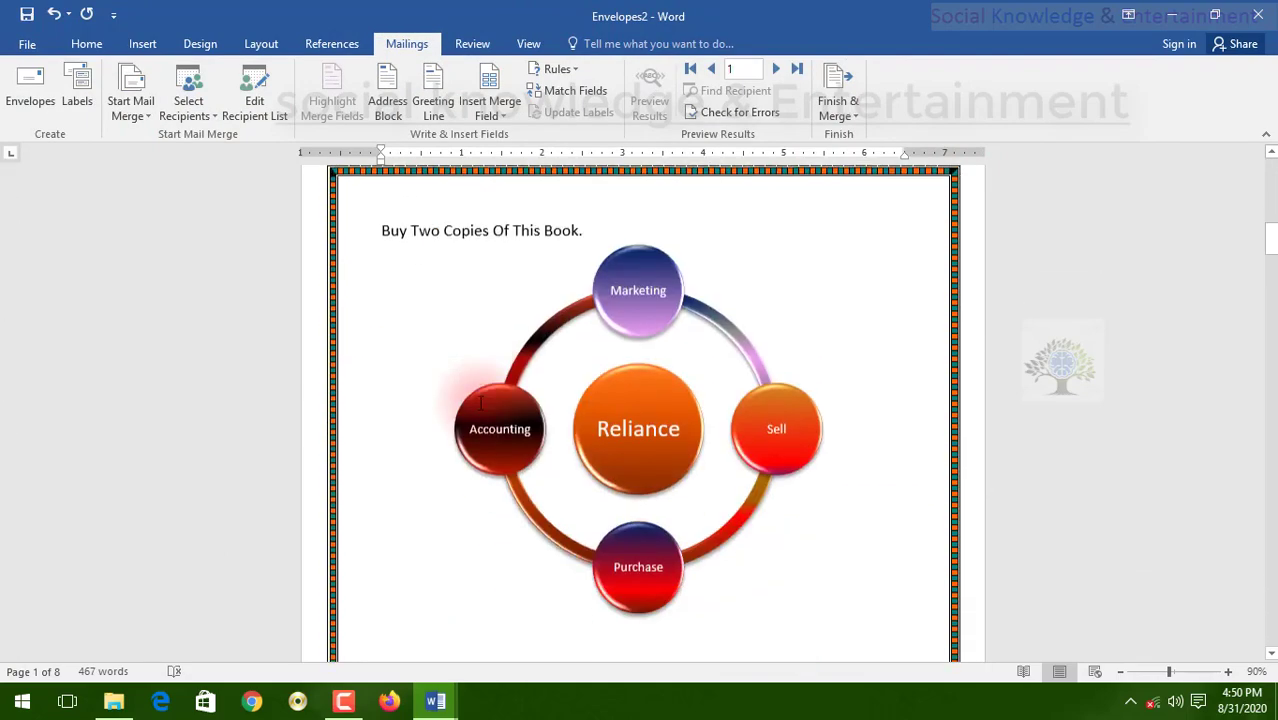
pyautogui.scroll(-4, 480, 403)
pyautogui.scroll(7, 480, 403)
pyautogui.scroll(8, 480, 403)
pyautogui.scroll(3, 478, 403)
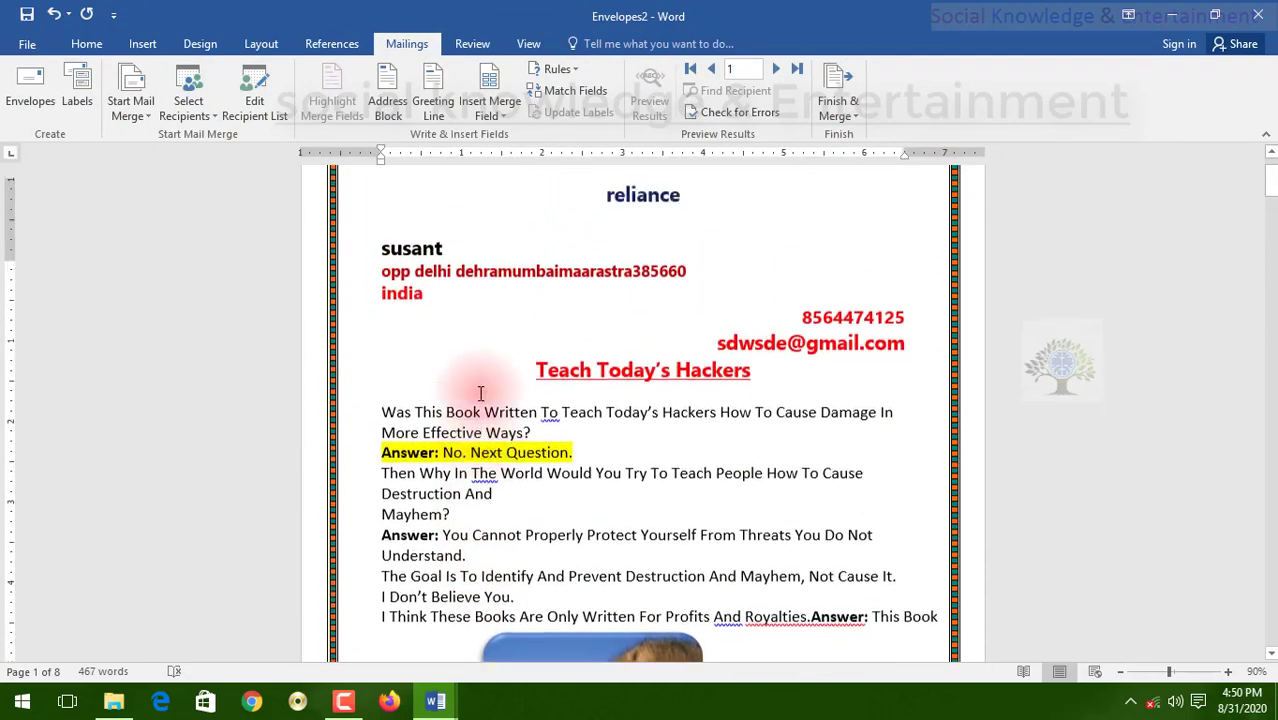
pyautogui.scroll(1, 480, 394)
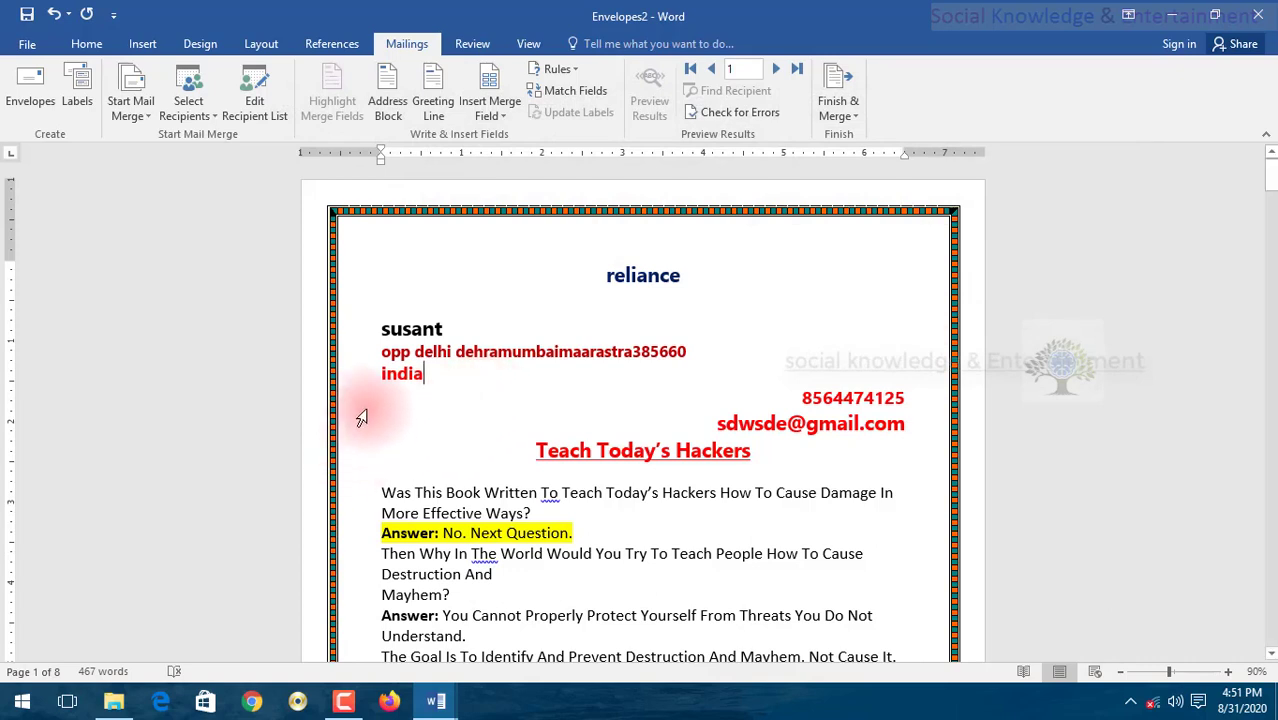
pyautogui.moveTo(380, 259)
pyautogui.mouseDown()
pyautogui.moveTo(511, 365)
pyautogui.moveTo(888, 437)
pyautogui.mouseUp()
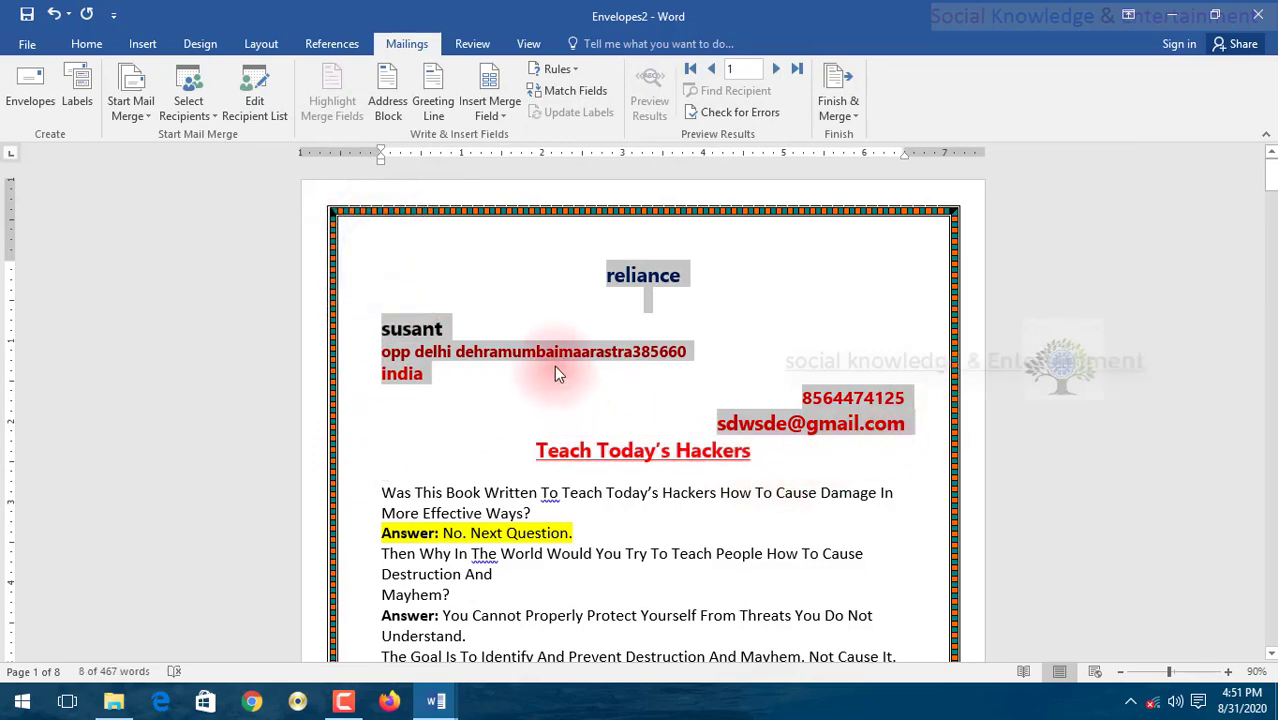
pyautogui.scroll(-2, 554, 365)
pyautogui.scroll(-5, 553, 375)
pyautogui.scroll(-5, 537, 354)
pyautogui.scroll(-2, 537, 354)
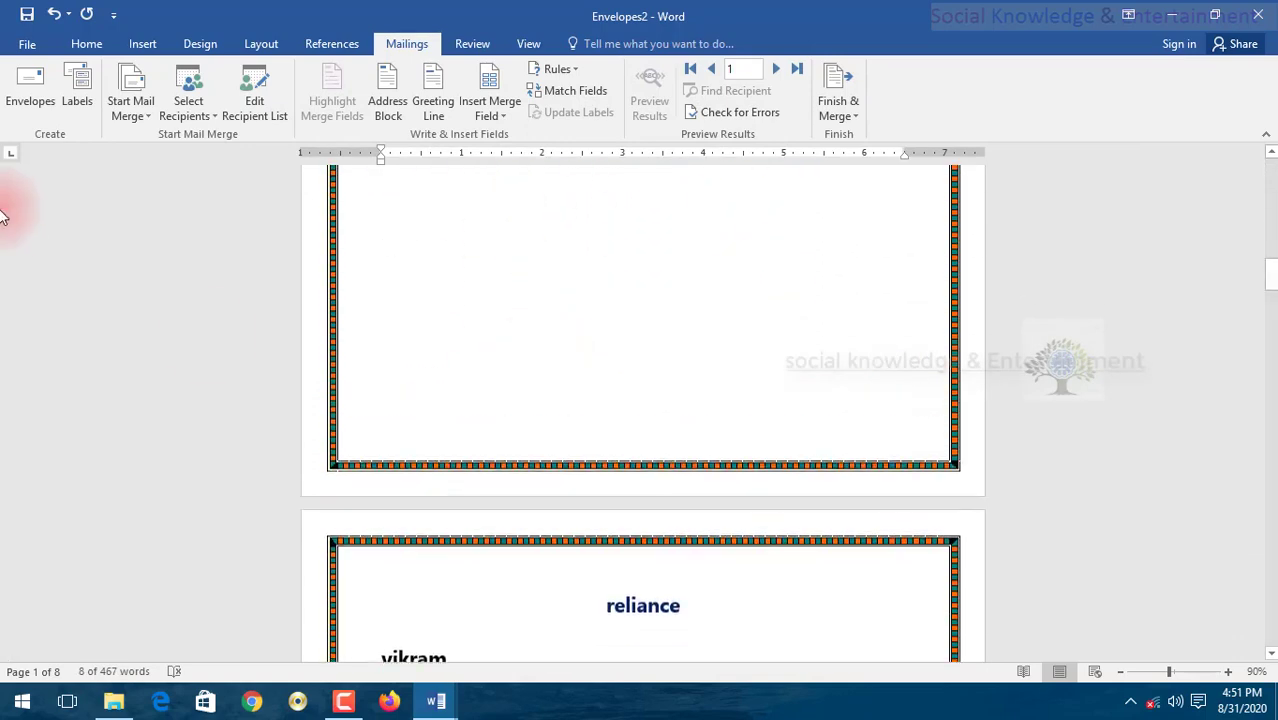
# Save the letter to the Desktop, renaming 'reliance' to 'reliance mail', then deselect the text.
pyautogui.click(25, 13)
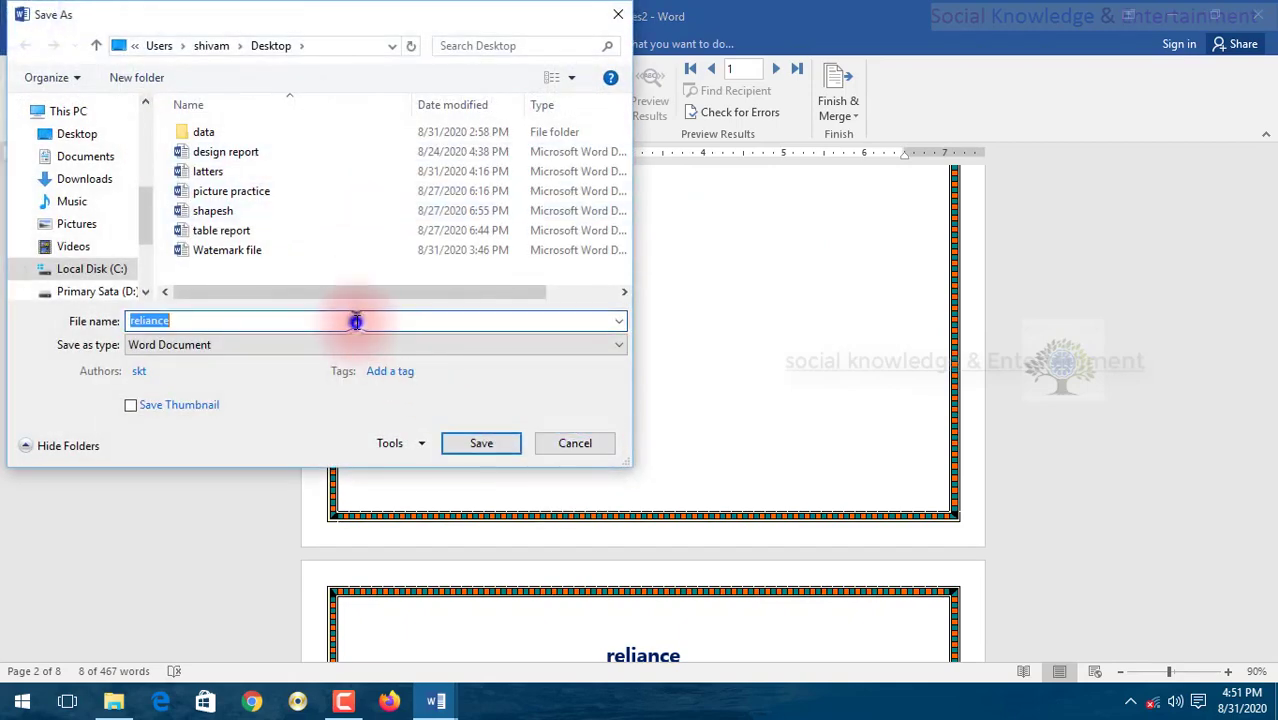
pyautogui.click(76, 133)
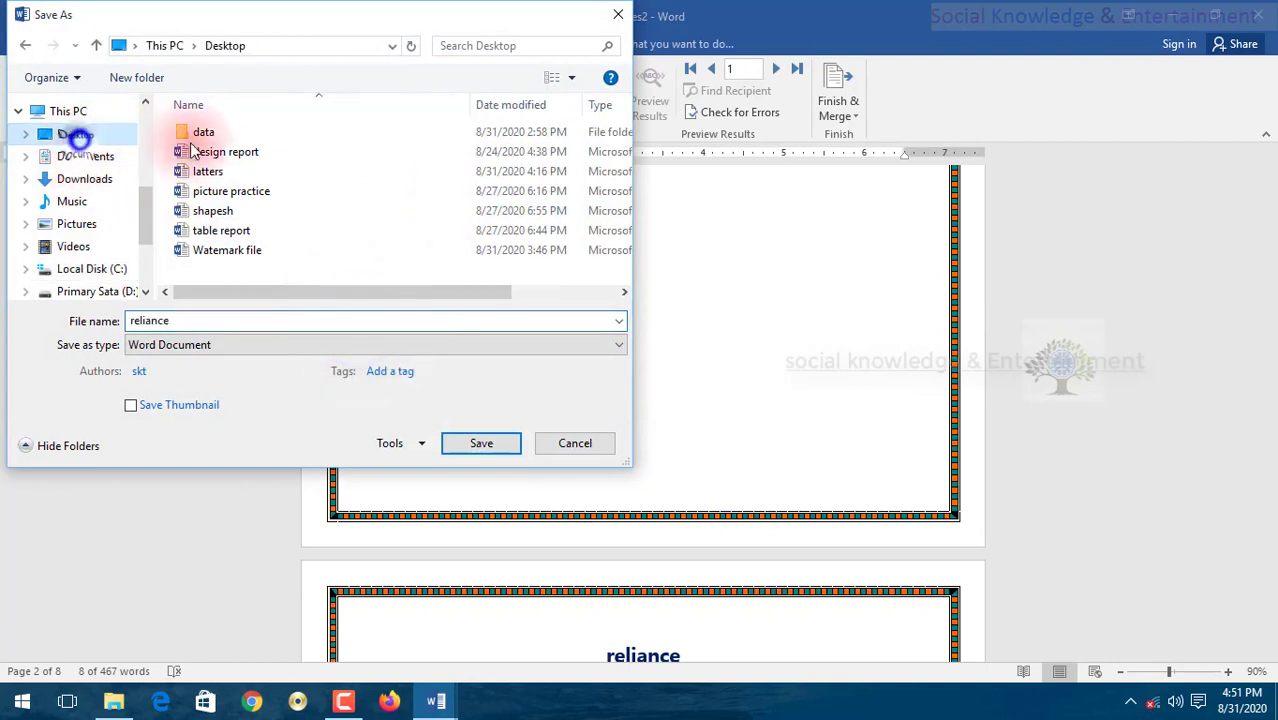
pyautogui.doubleClick(200, 318)
pyautogui.click(200, 318)
pyautogui.write('mail')
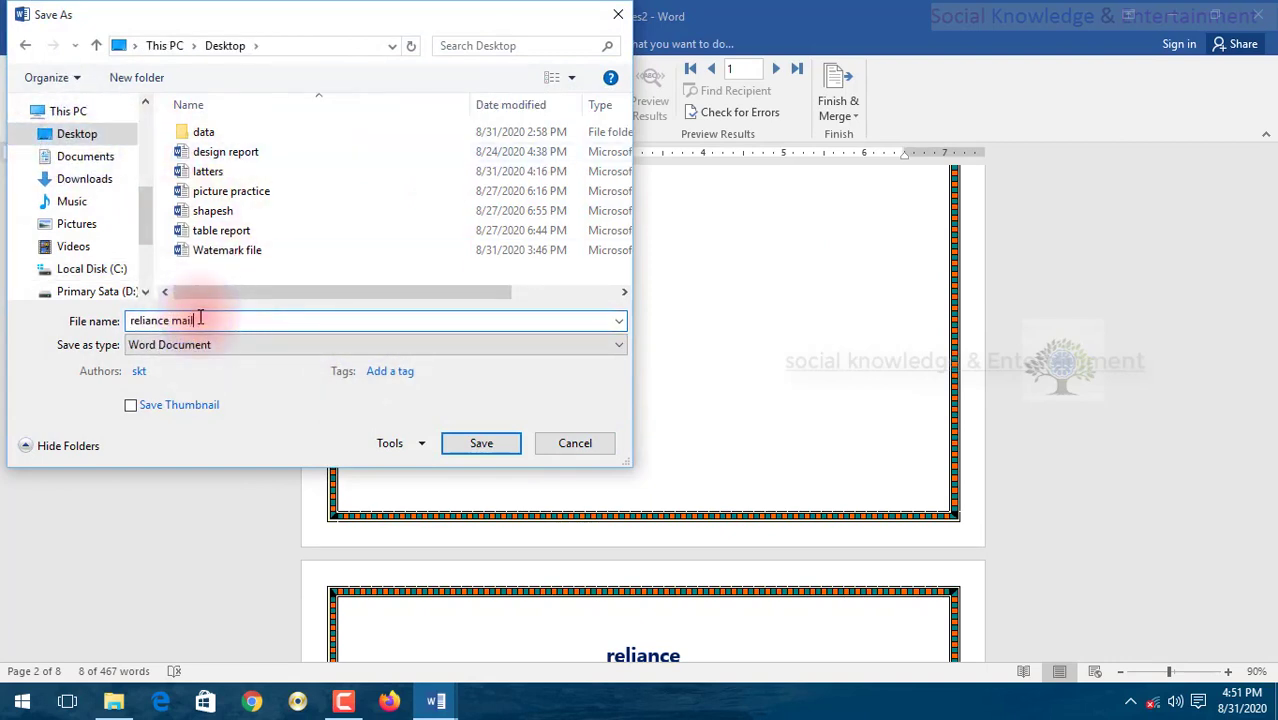
pyautogui.press('Return')
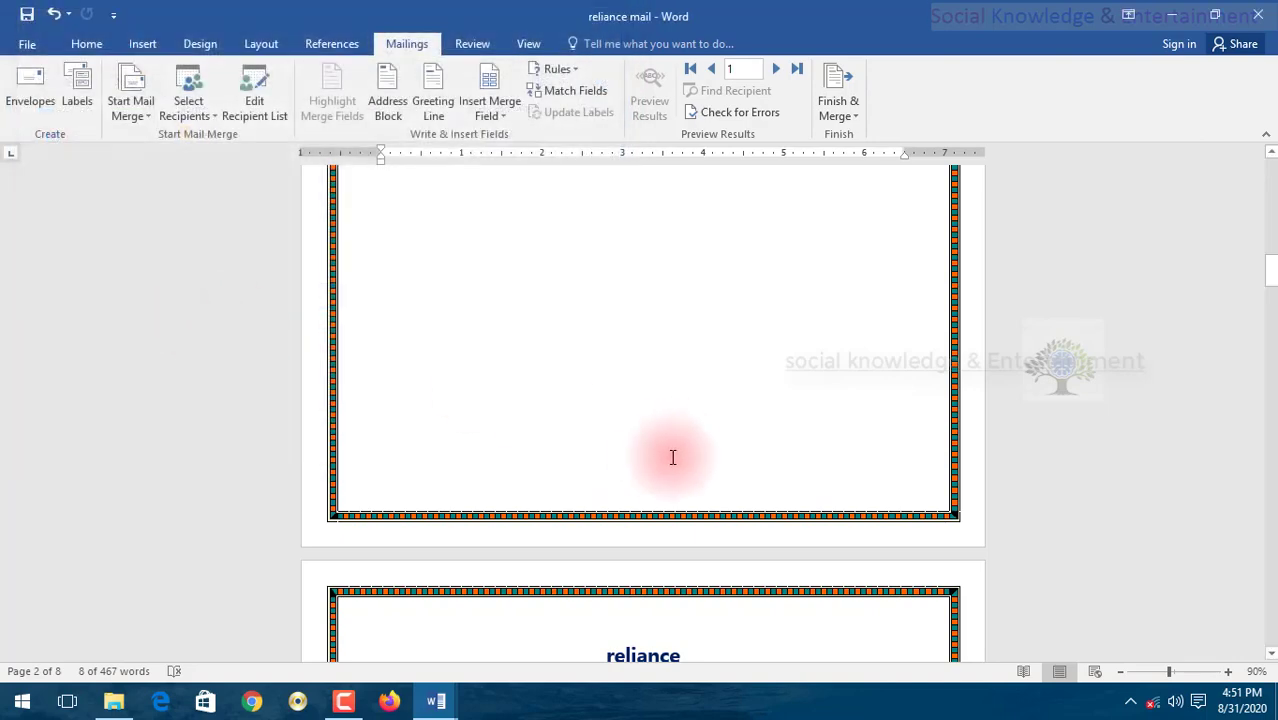
pyautogui.scroll(-10, 673, 457)
pyautogui.scroll(-10, 640, 460)
pyautogui.scroll(5, 636, 467)
pyautogui.scroll(15, 636, 467)
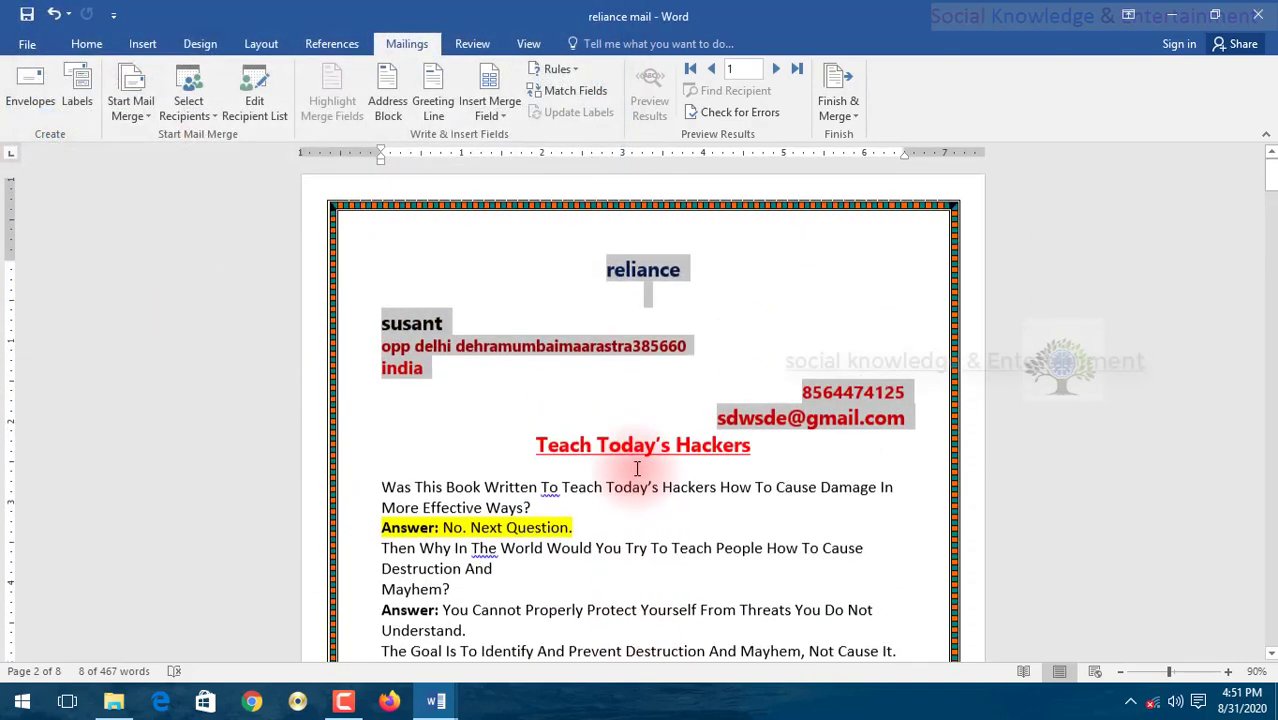
pyautogui.click(637, 468)
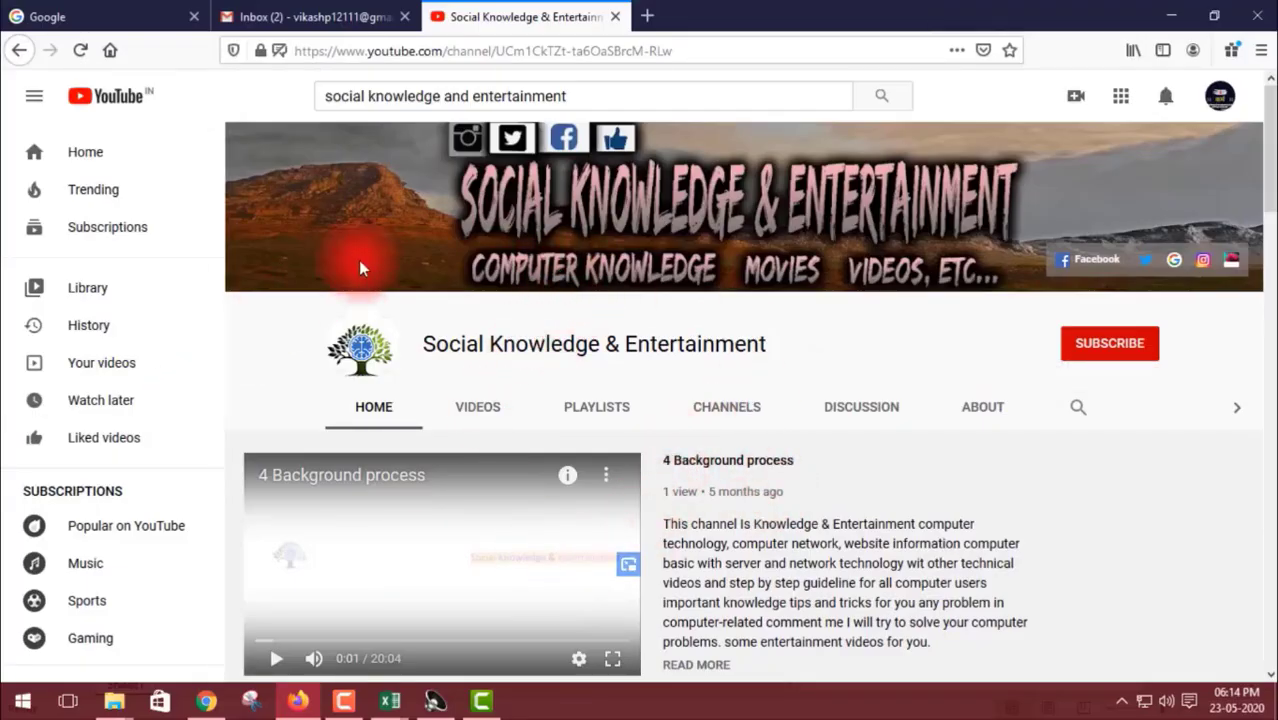
# Subscribe to the Social Knowledge & Entertainment channel with all notifications turned on.
pyautogui.click(468, 350)
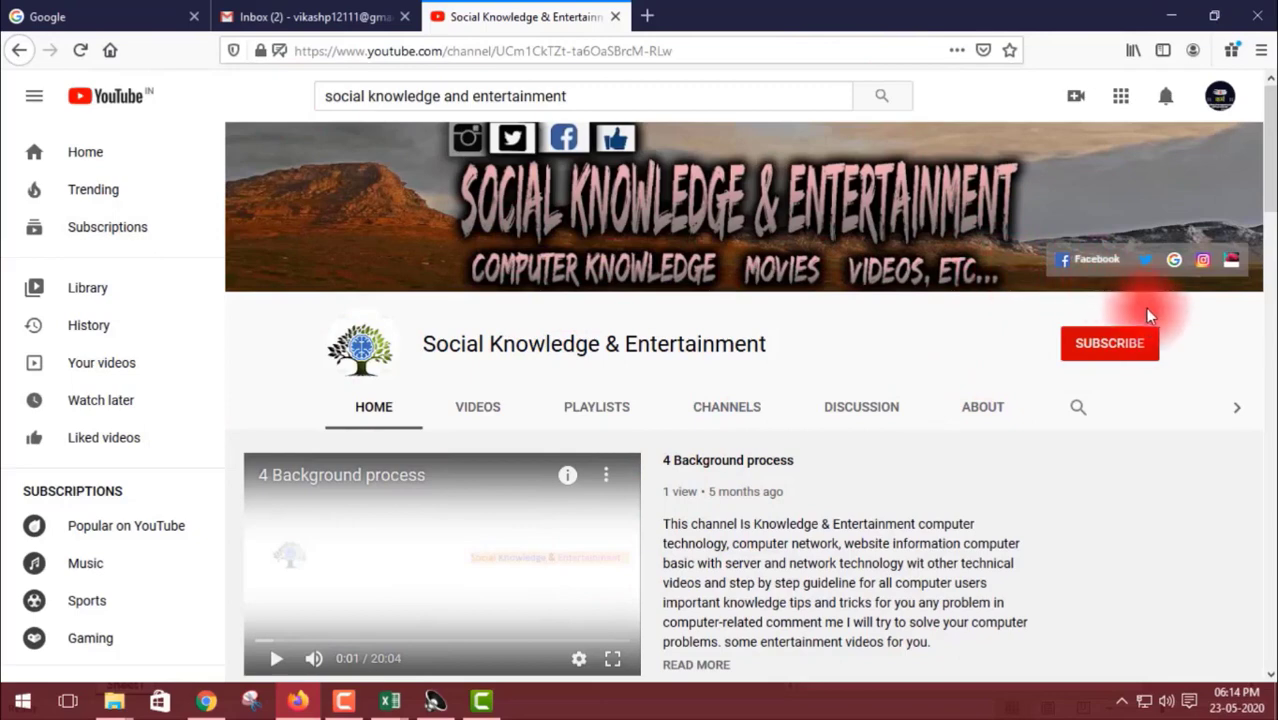
pyautogui.click(1124, 355)
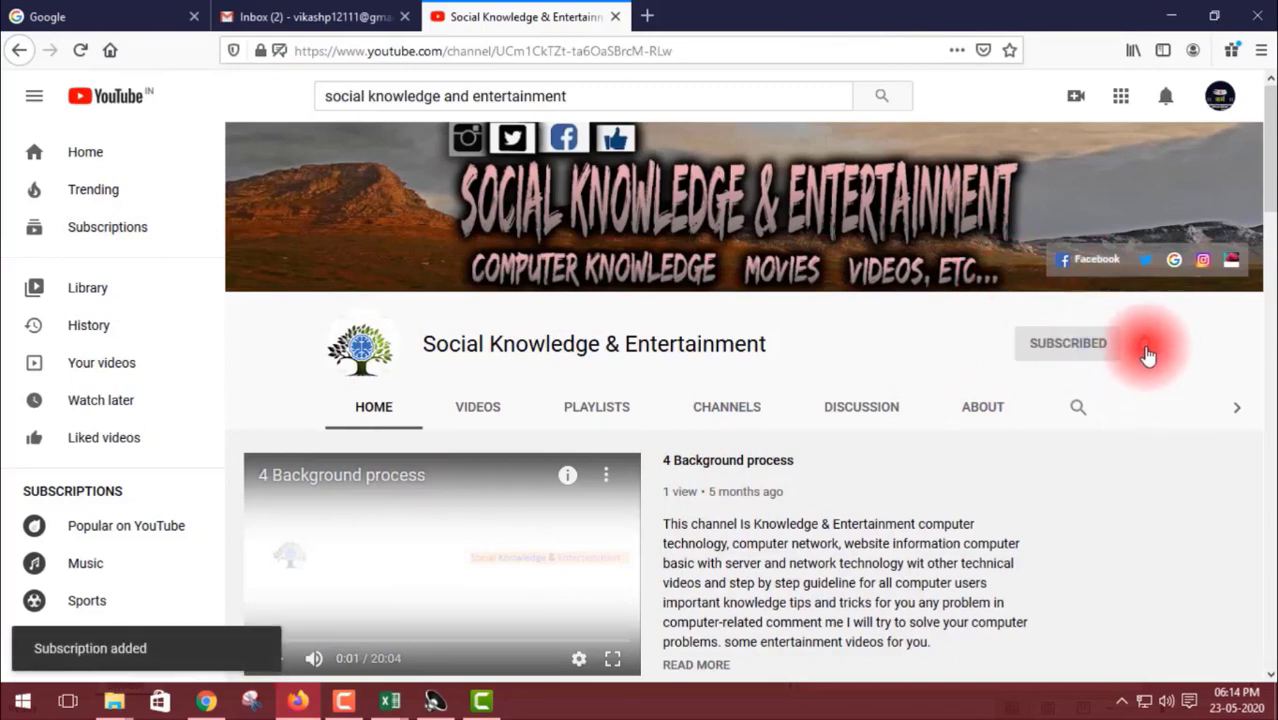
pyautogui.click(1146, 352)
pyautogui.click(1110, 390)
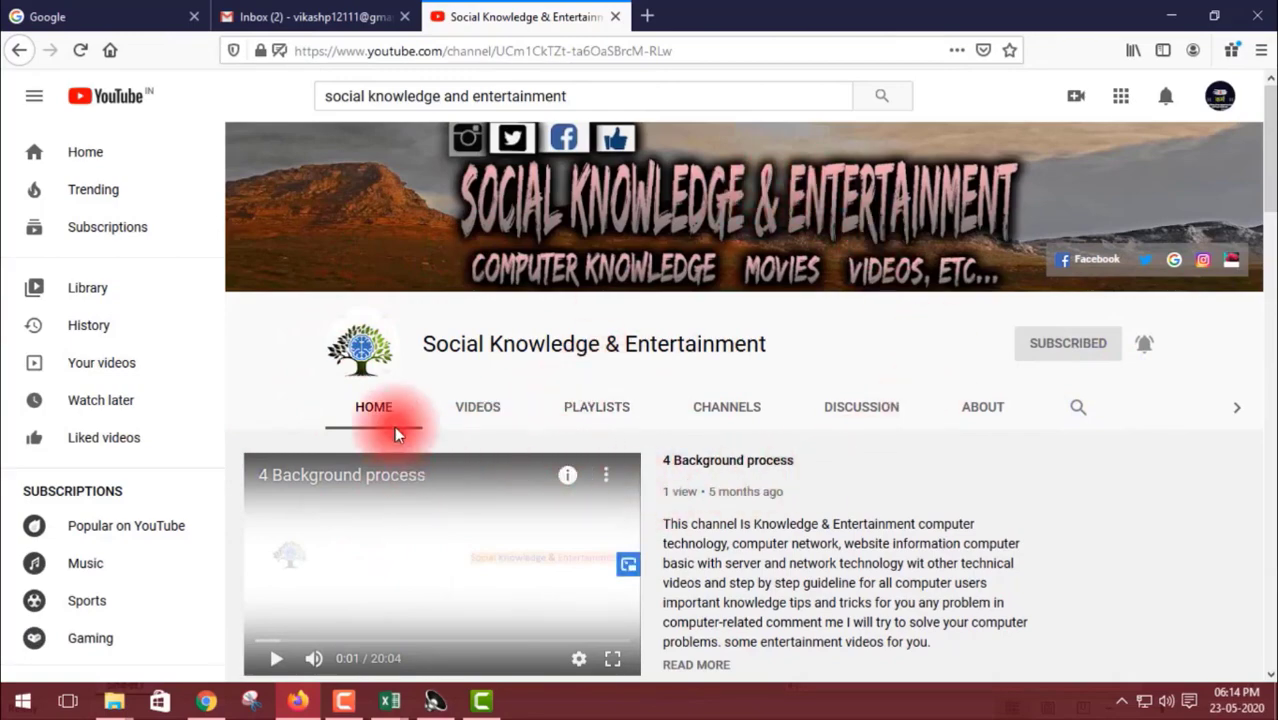
# Open the channel's playlists, briefly play Basic Starting Users, then return and close the mini-player.
pyautogui.scroll(-3, 466, 500)
pyautogui.scroll(-3, 450, 490)
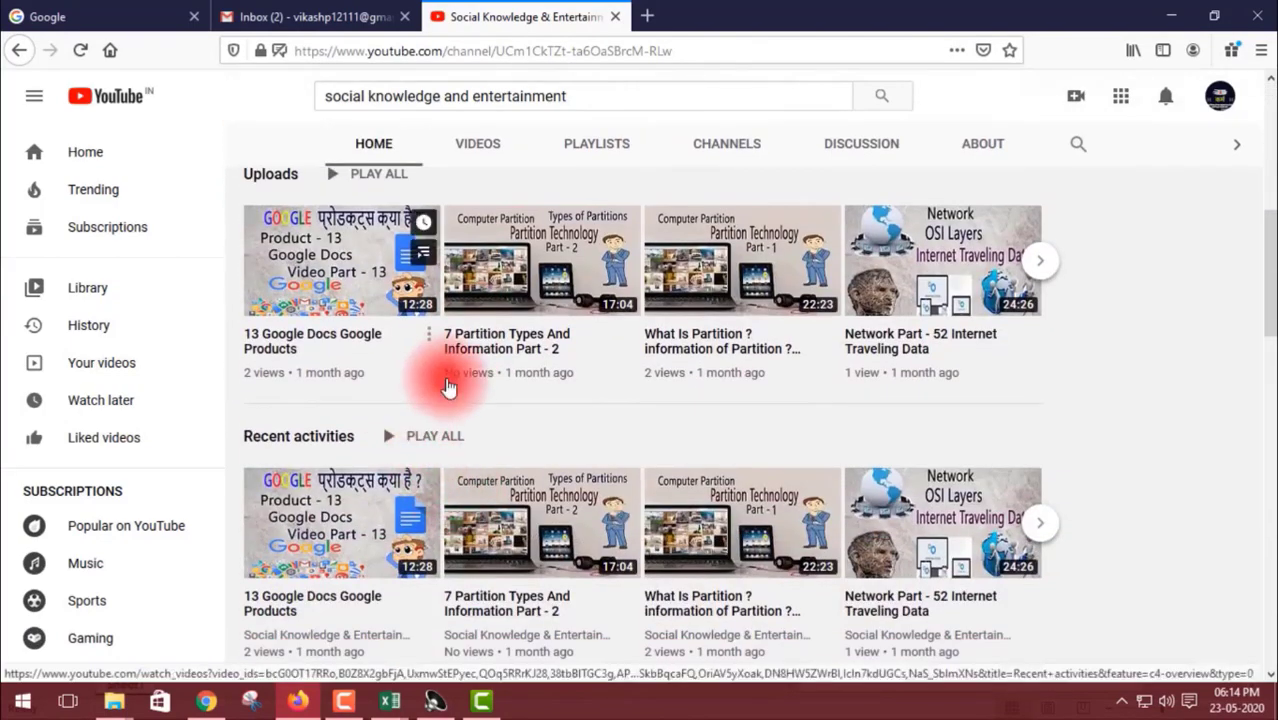
pyautogui.scroll(-2, 445, 385)
pyautogui.scroll(-1, 463, 397)
pyautogui.scroll(-3, 463, 397)
pyautogui.scroll(-2, 463, 397)
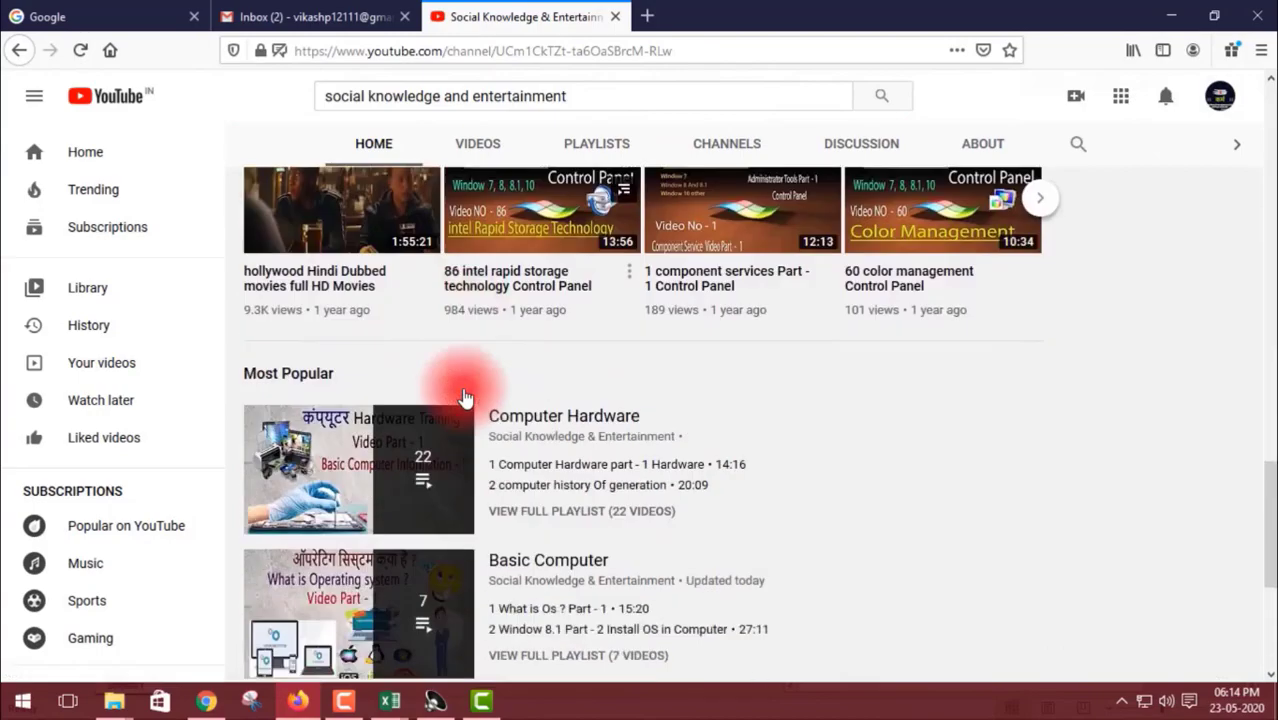
pyautogui.scroll(-3, 463, 397)
pyautogui.scroll(5, 463, 397)
pyautogui.scroll(3, 463, 397)
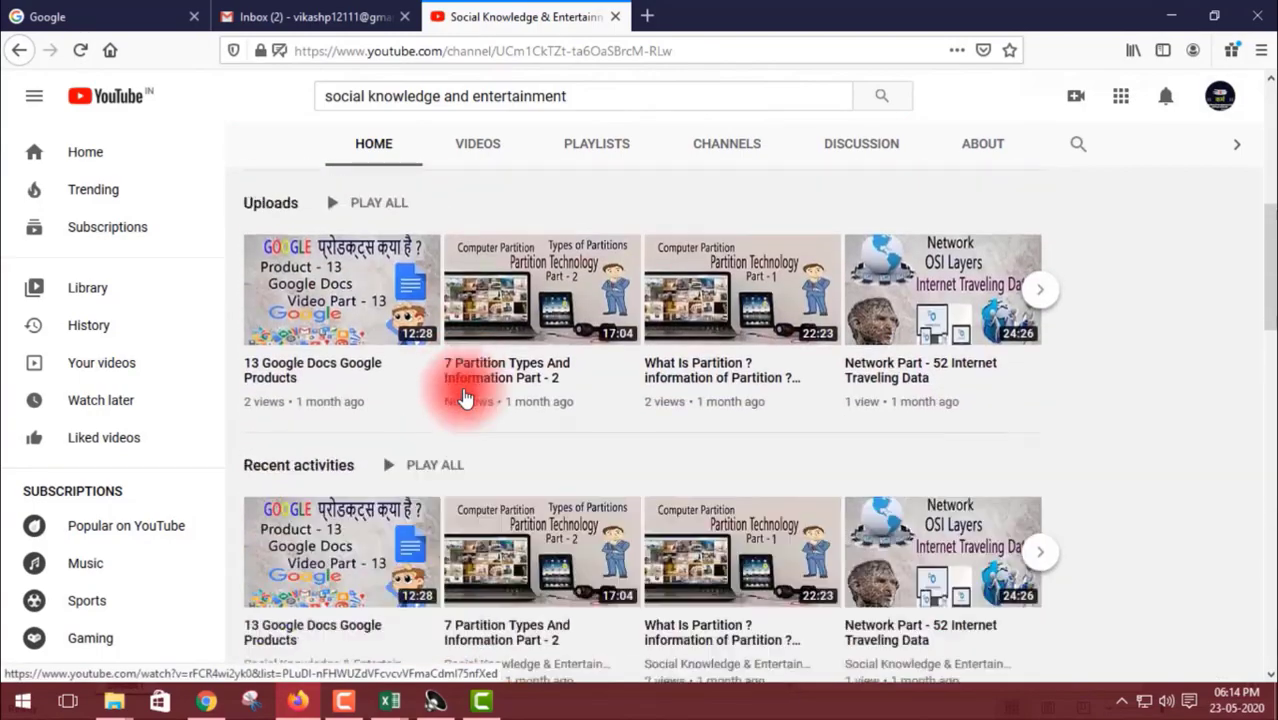
pyautogui.scroll(5, 463, 397)
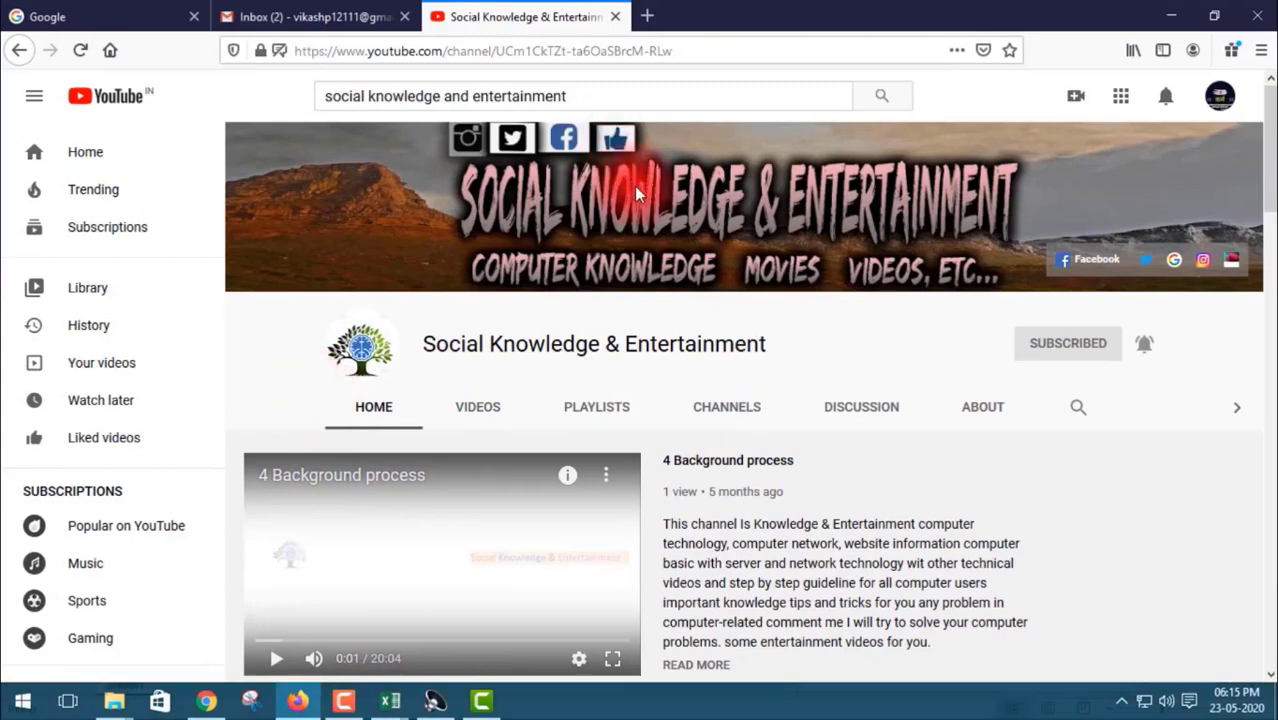
pyautogui.click(599, 416)
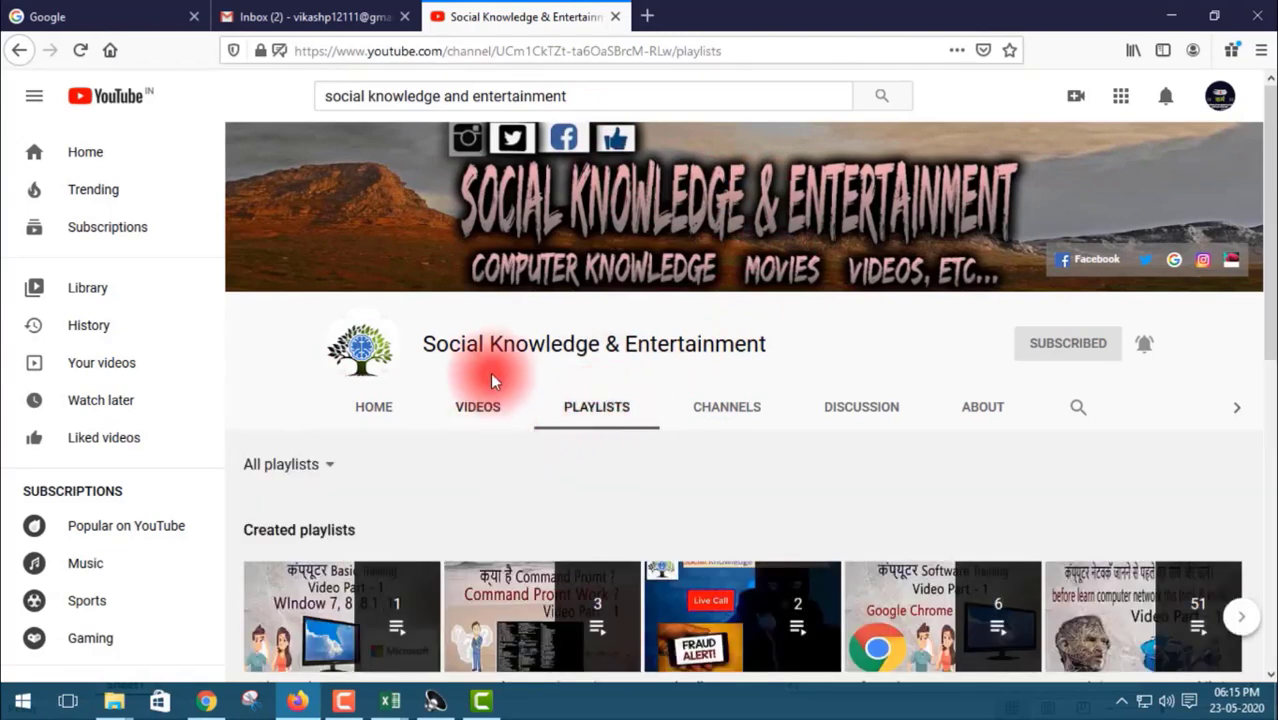
pyautogui.scroll(-5, 480, 360)
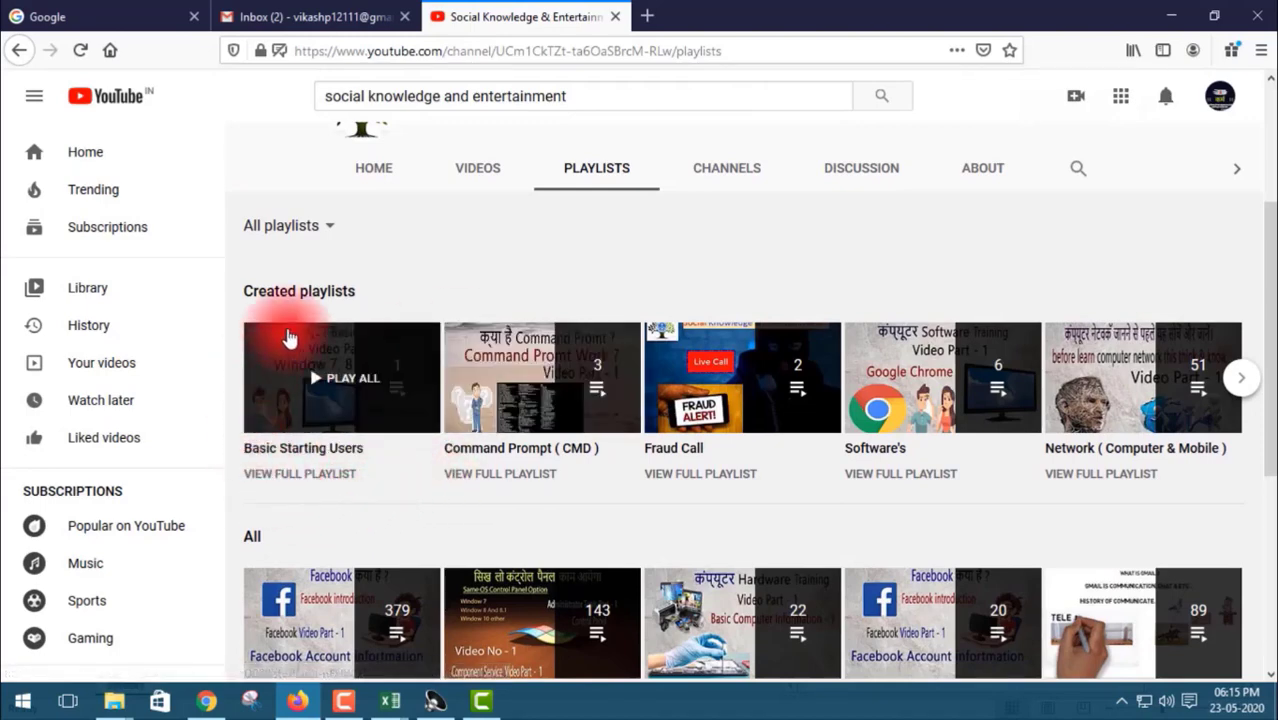
pyautogui.moveTo(342, 378)
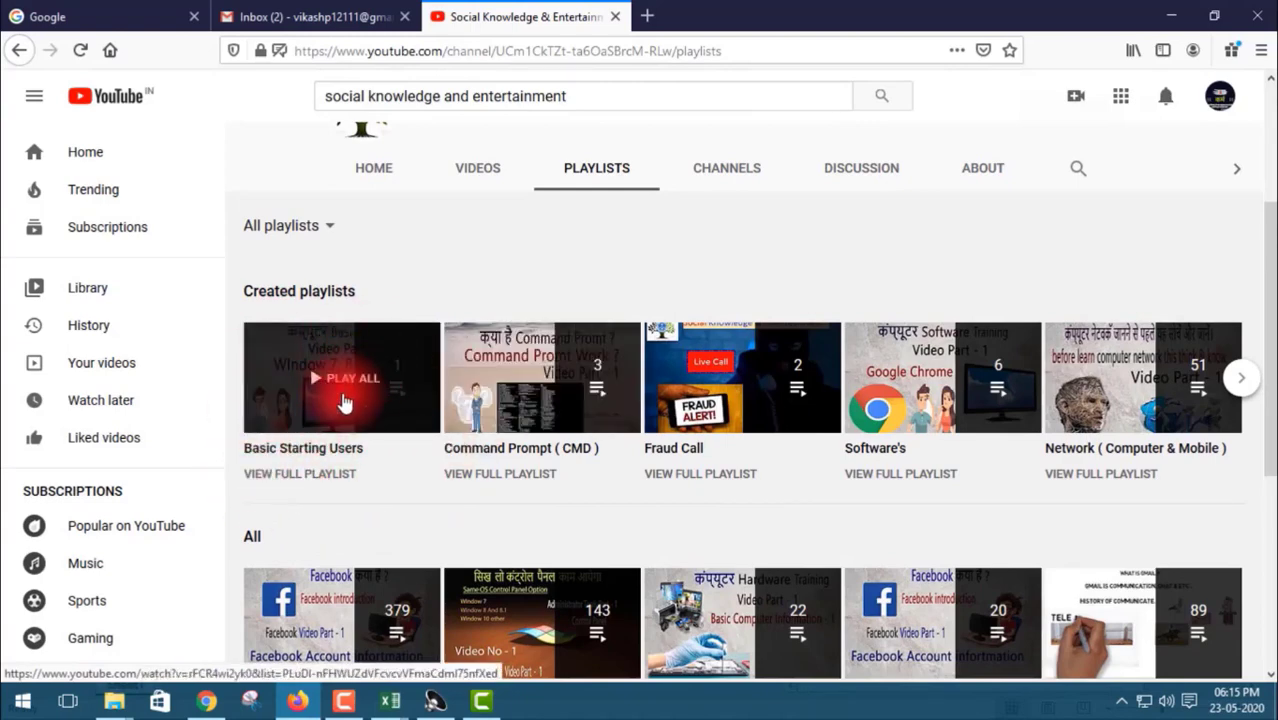
pyautogui.scroll(-1, 323, 372)
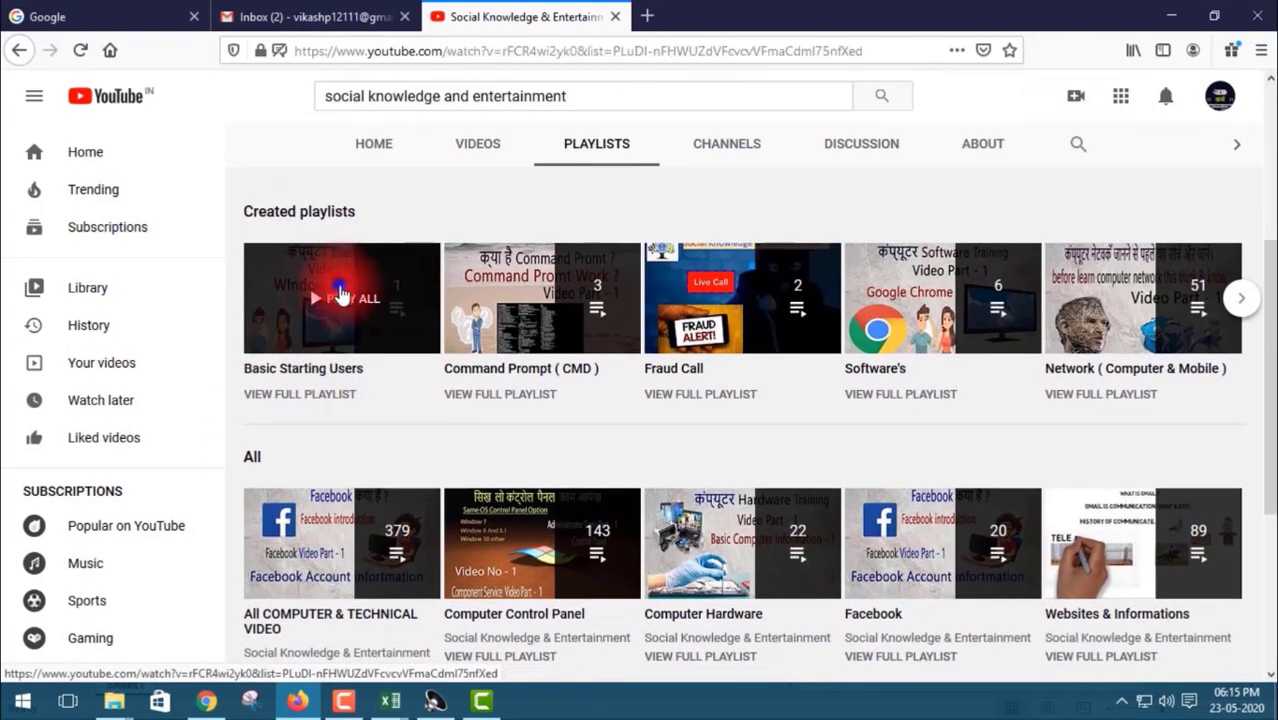
pyautogui.click(340, 293)
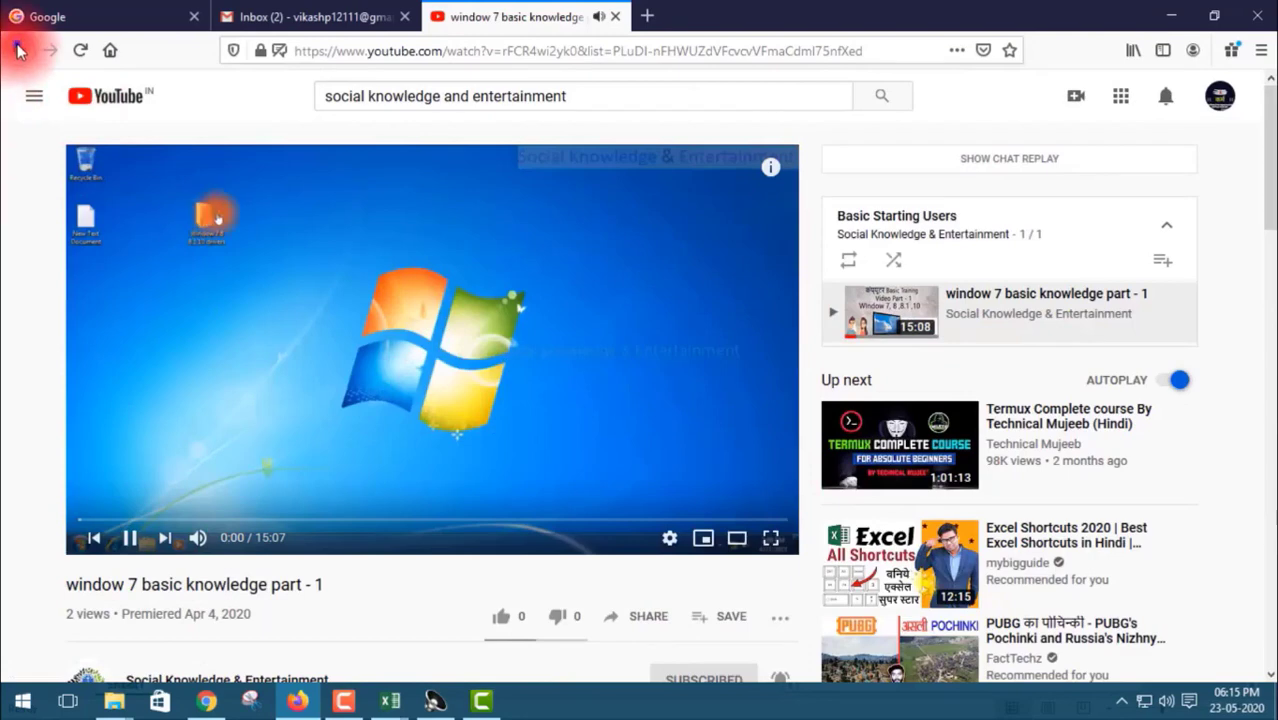
pyautogui.click(19, 50)
pyautogui.moveTo(1064, 514)
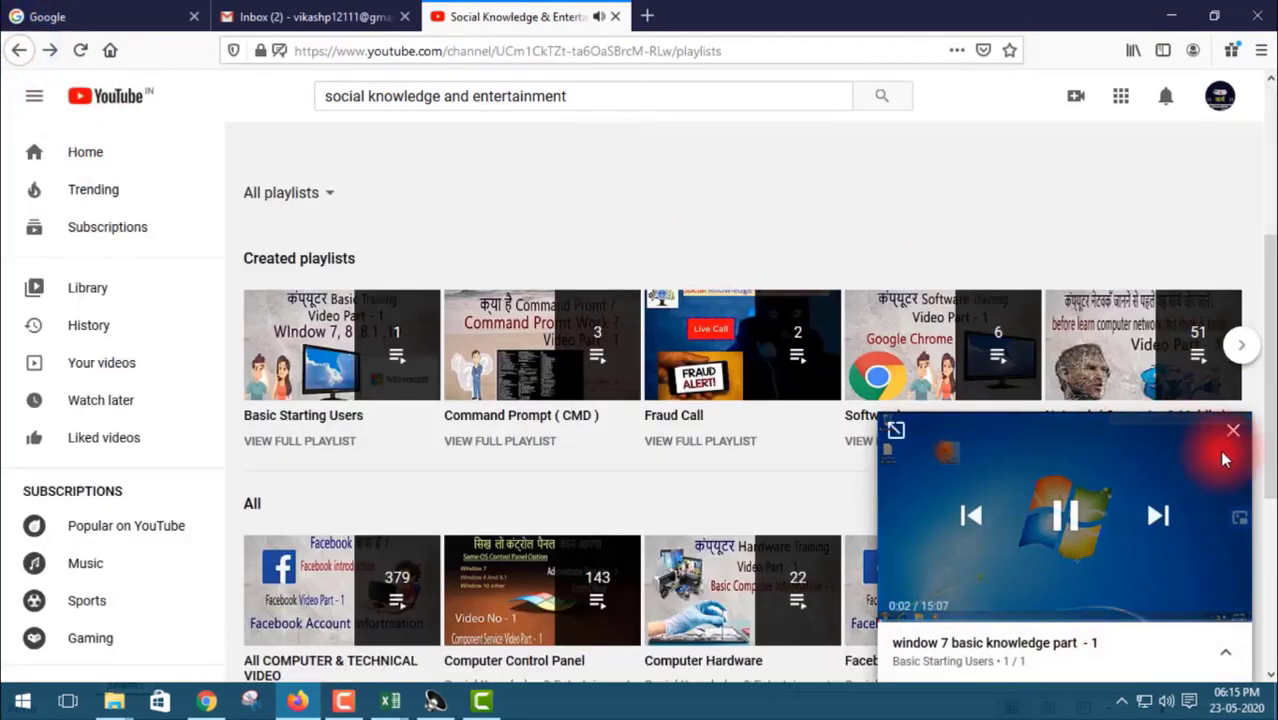
pyautogui.click(1231, 438)
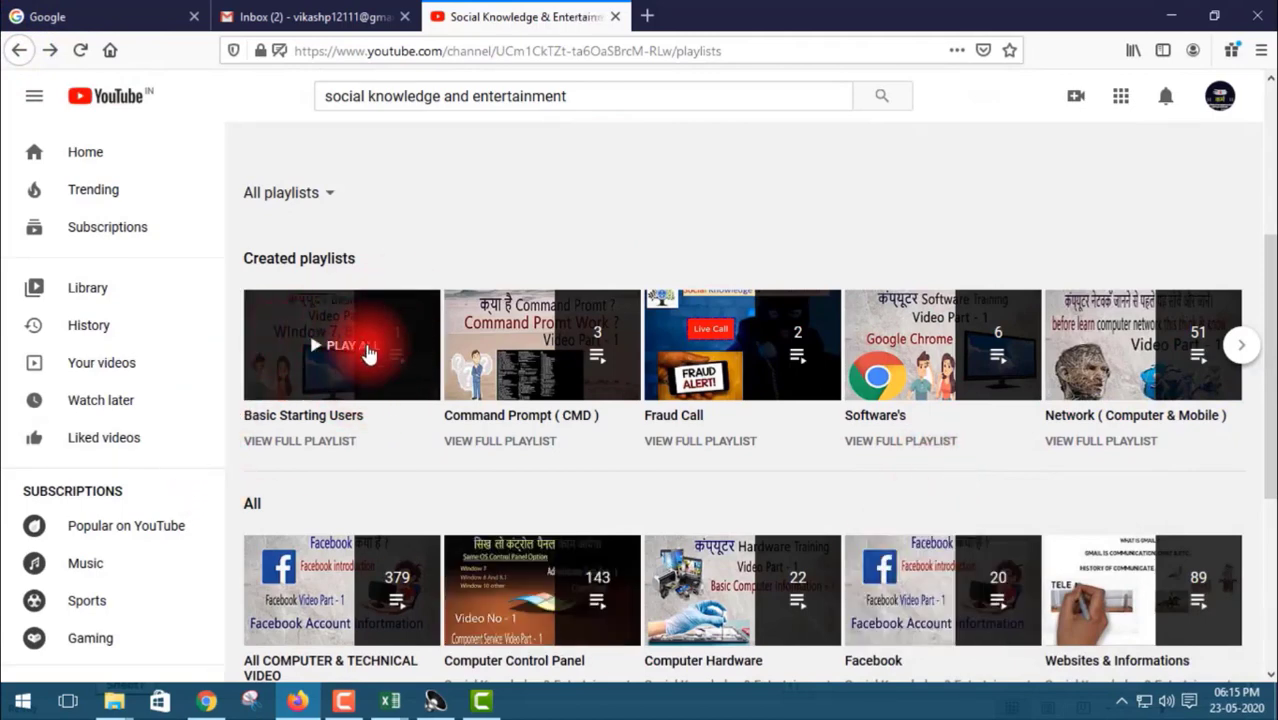
# Scroll the playlists and play all of the Websites & Informations playlist.
pyautogui.scroll(-2, 755, 470)
pyautogui.scroll(-1, 755, 477)
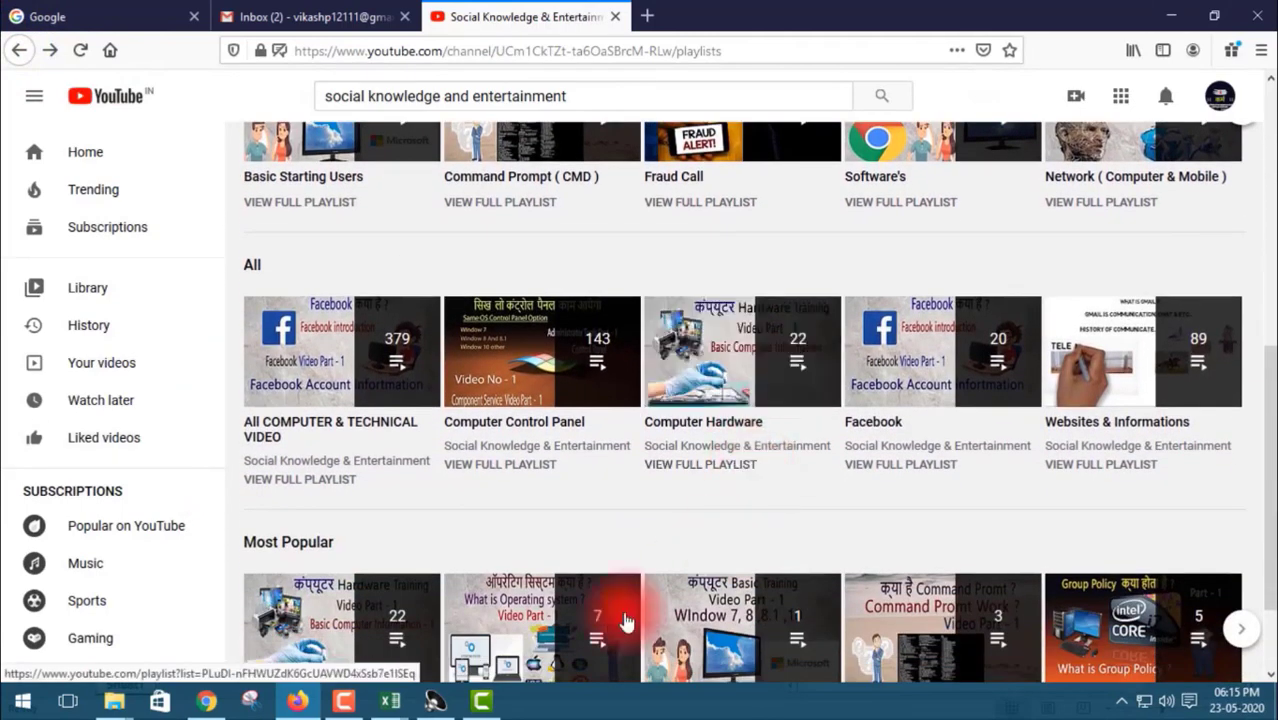
pyautogui.scroll(-2, 865, 505)
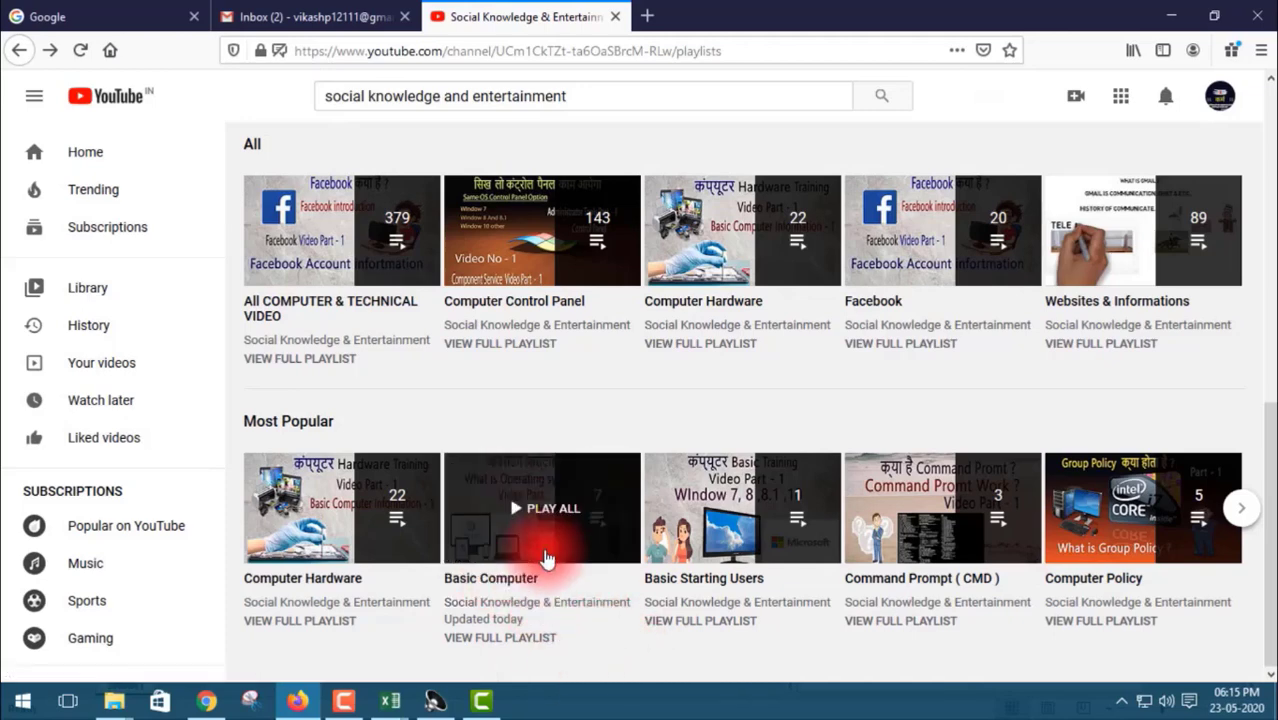
pyautogui.scroll(1, 547, 555)
pyautogui.scroll(1, 542, 551)
pyautogui.scroll(2, 542, 559)
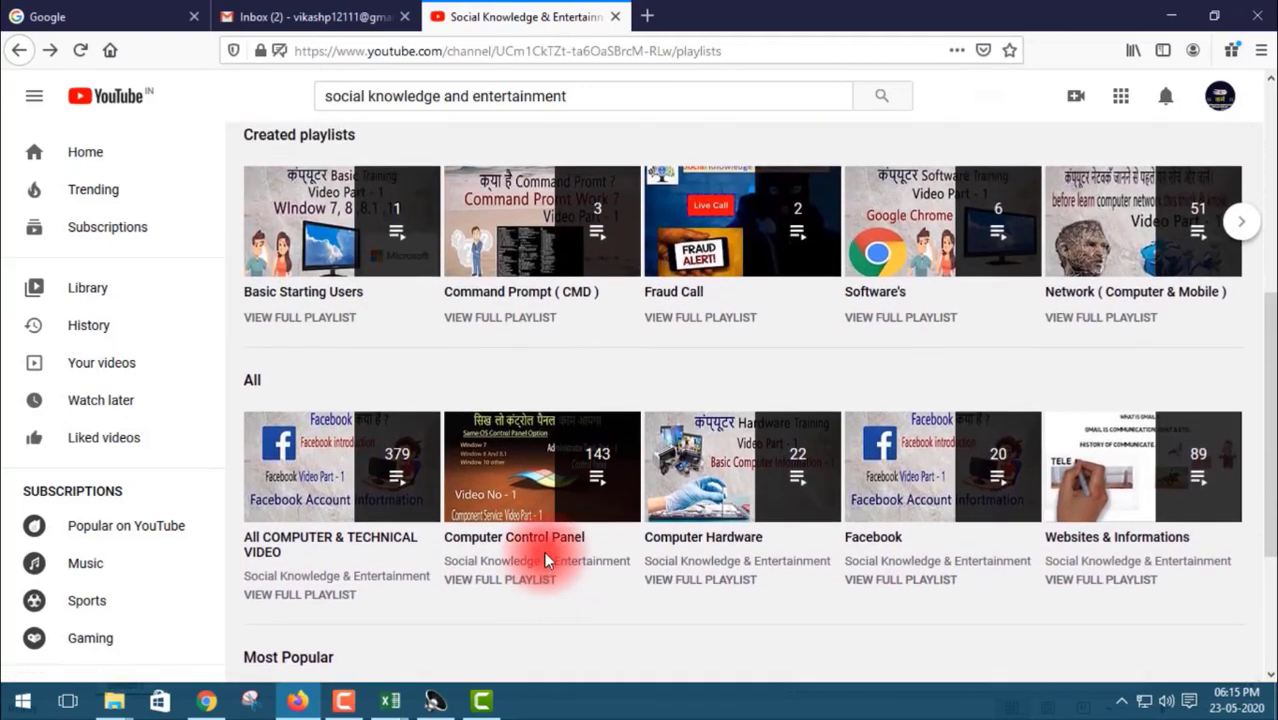
pyautogui.scroll(3, 548, 559)
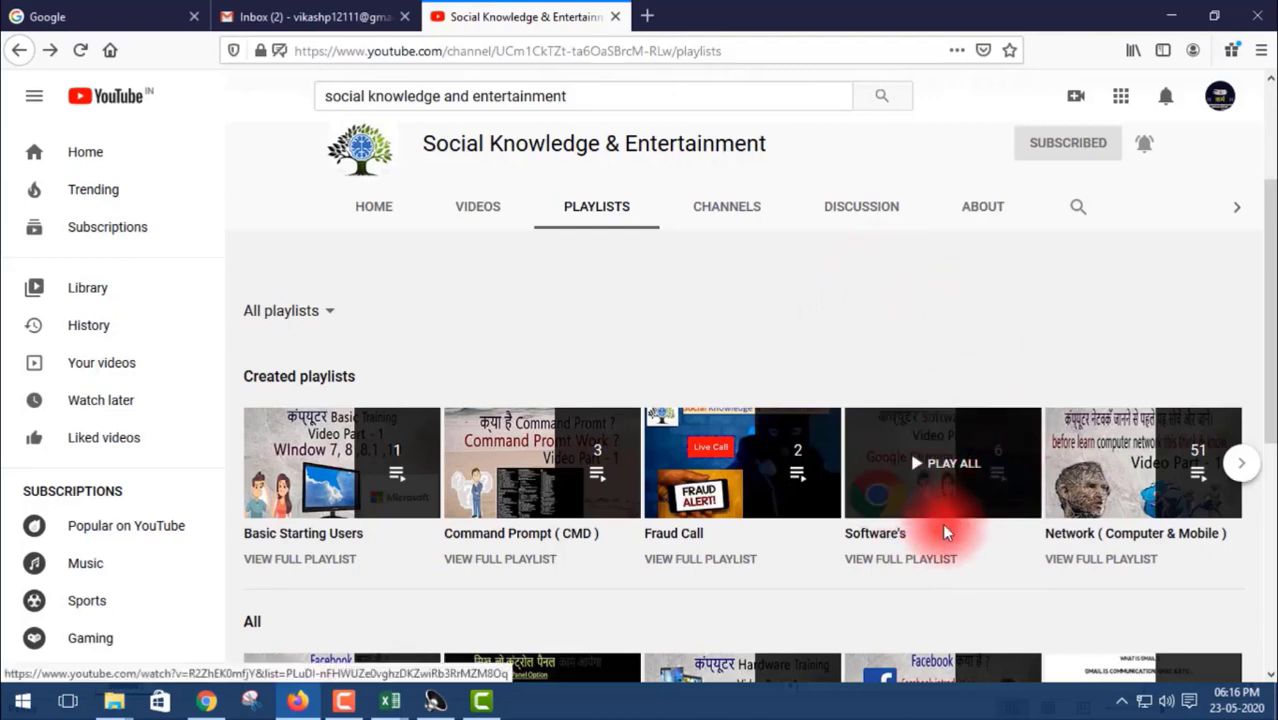
pyautogui.scroll(-2, 895, 480)
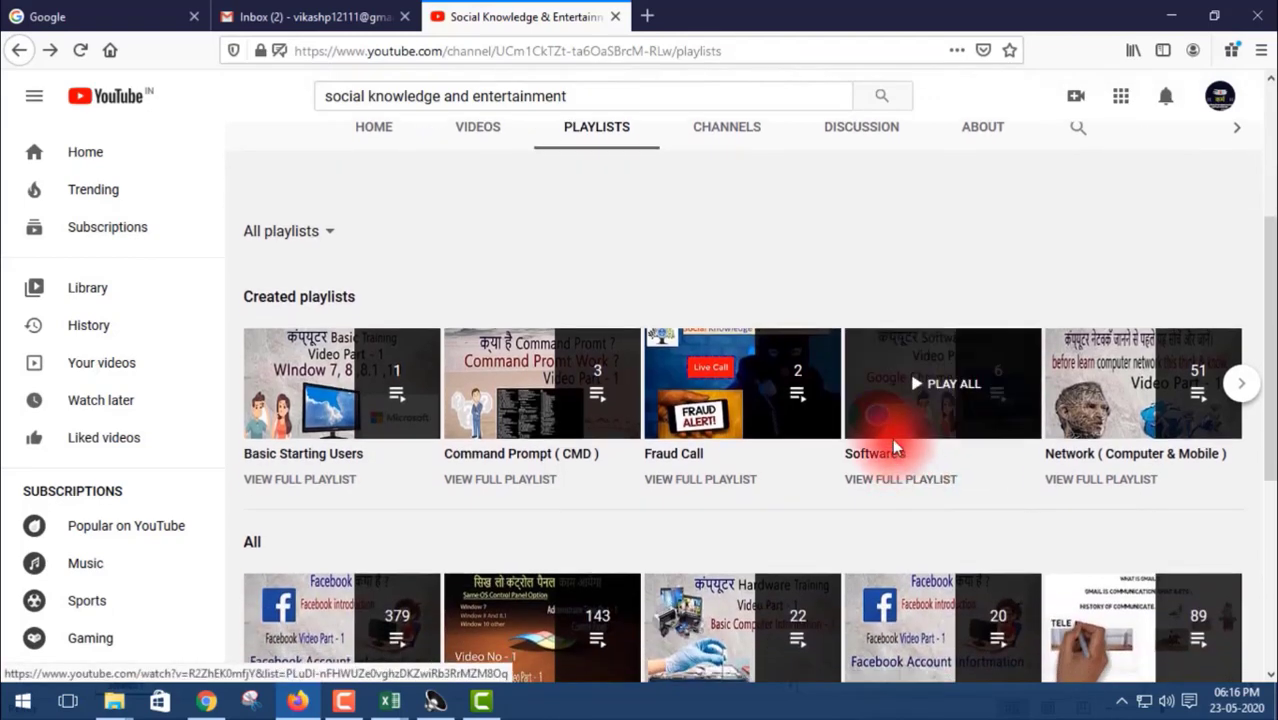
pyautogui.scroll(-4, 893, 432)
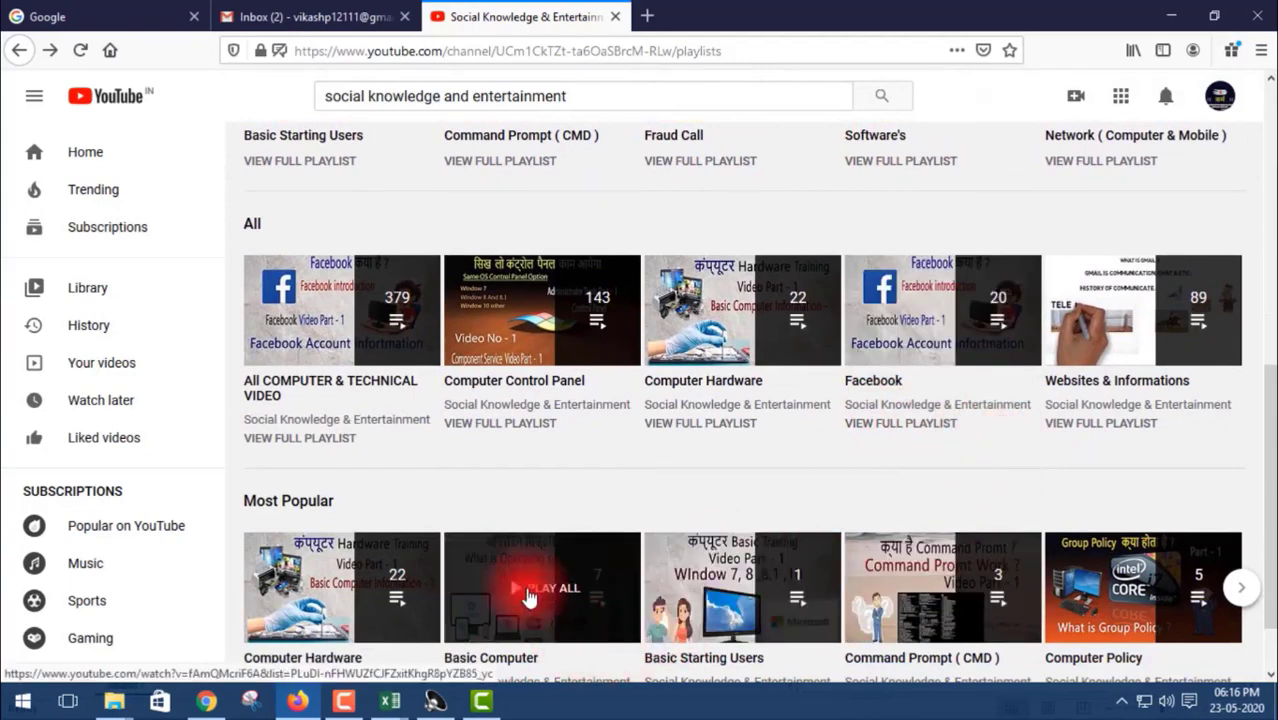
pyautogui.scroll(-1, 771, 439)
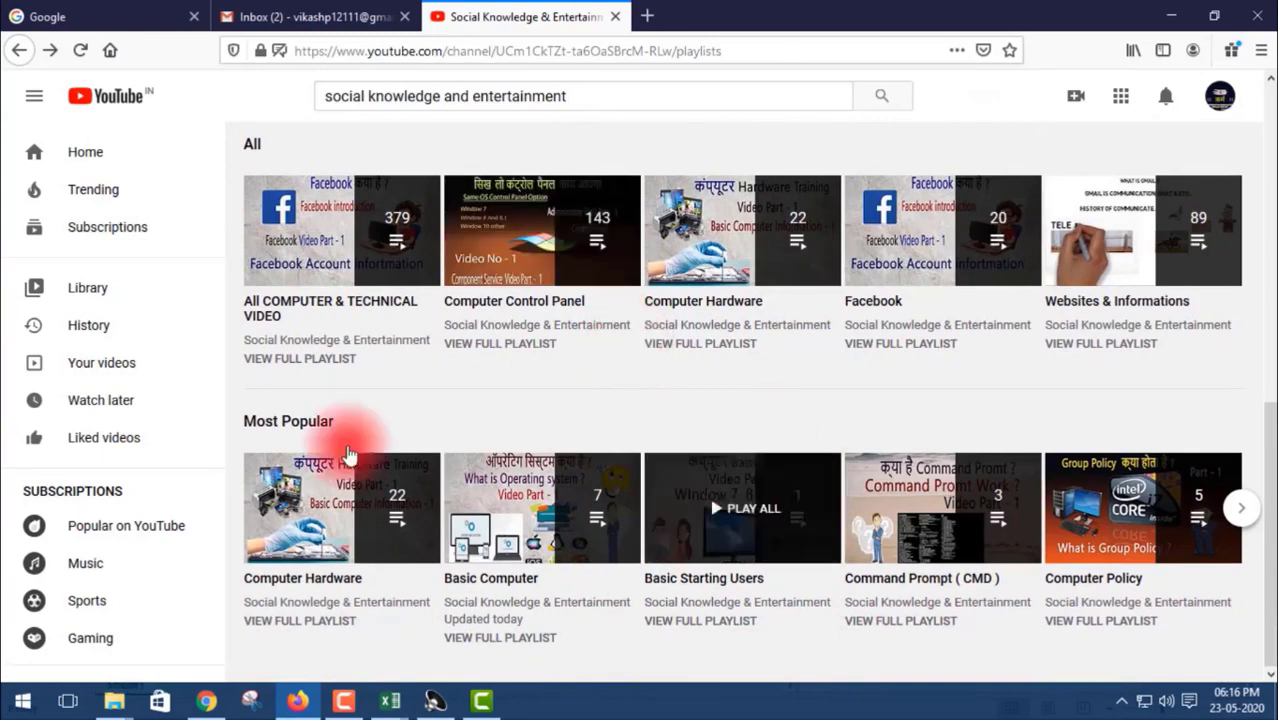
pyautogui.click(1145, 254)
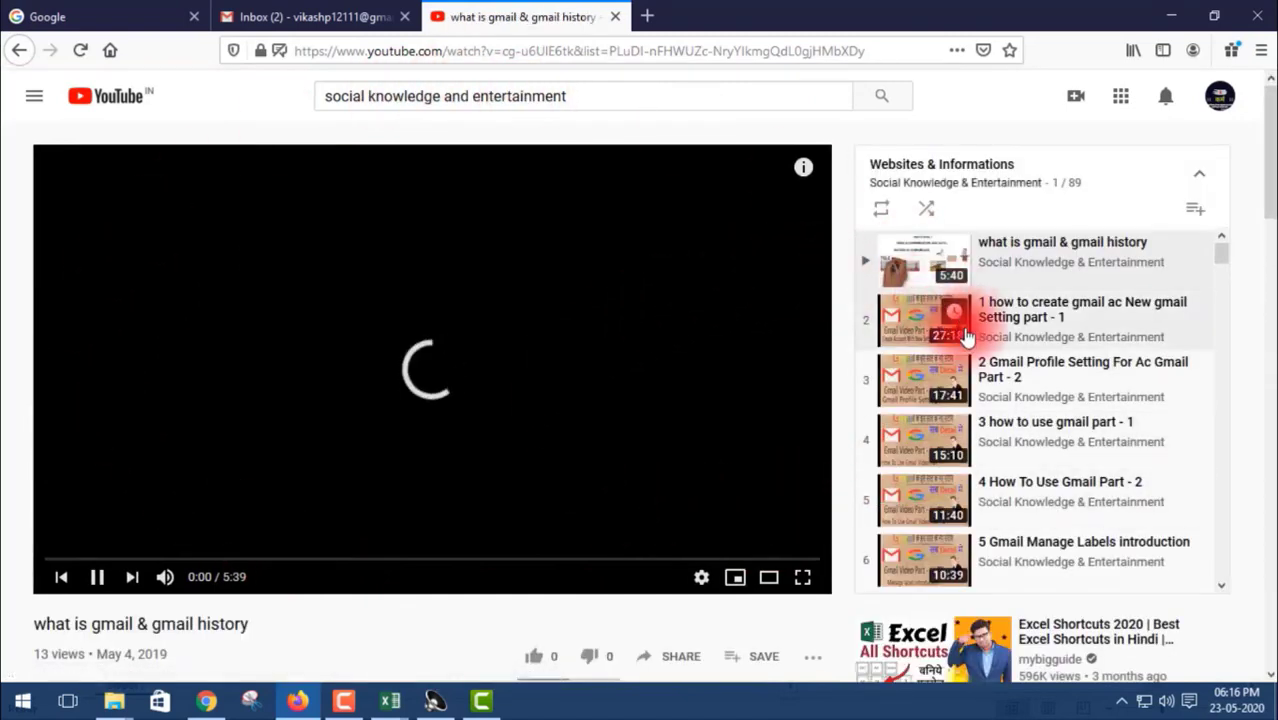
# Scroll through the playlist panel, then go back to the channel's playlists page.
pyautogui.scroll(-3, 965, 338)
pyautogui.scroll(-3, 965, 338)
pyautogui.scroll(-5, 965, 338)
pyautogui.scroll(-4, 965, 338)
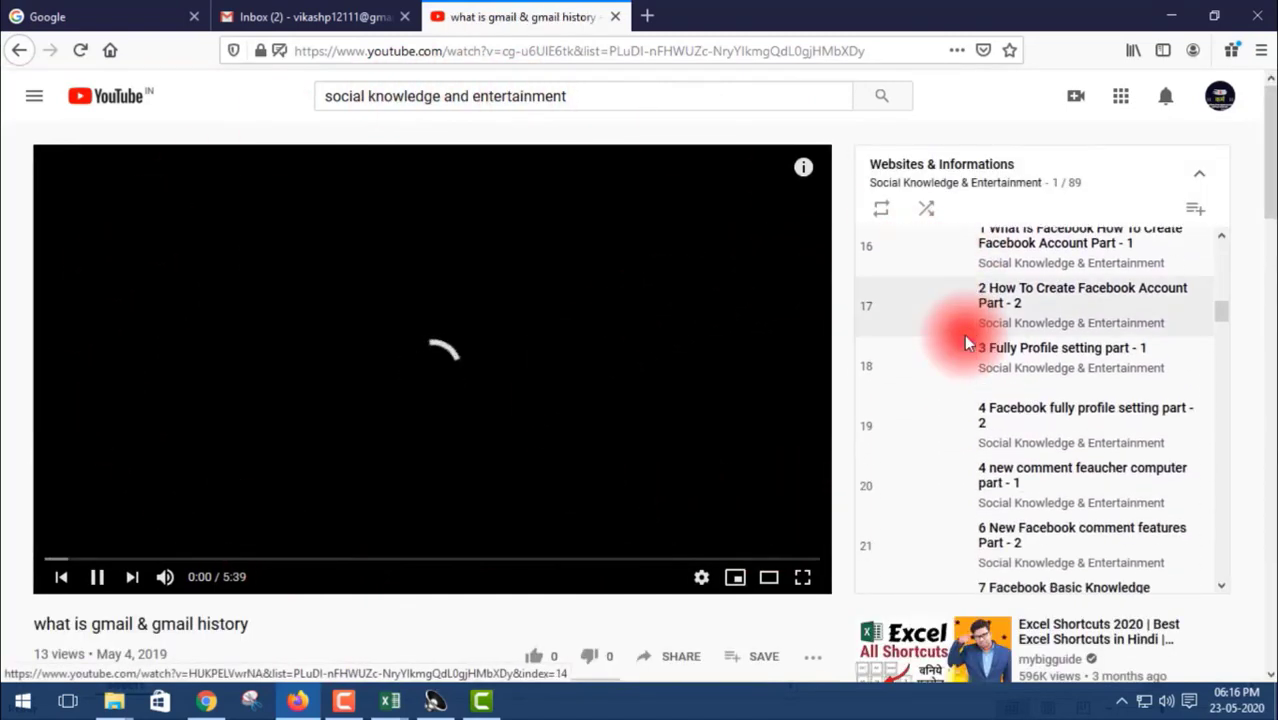
pyautogui.scroll(-5, 965, 340)
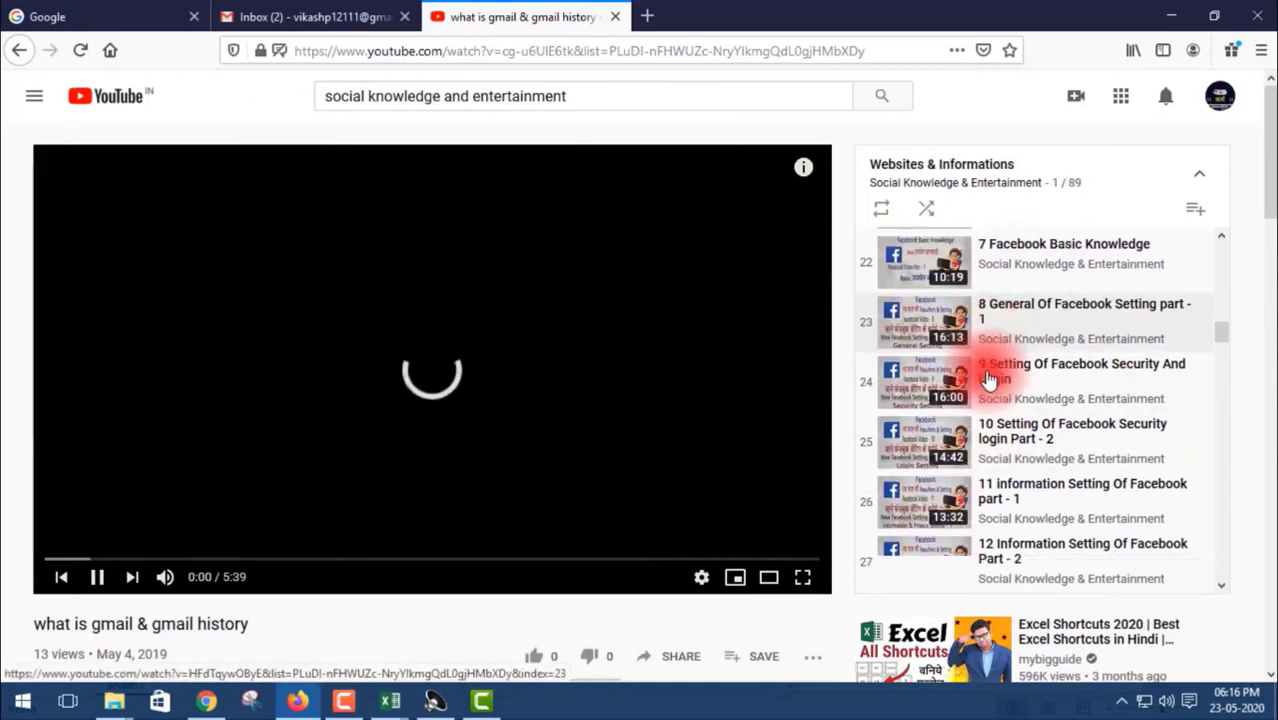
pyautogui.scroll(-5, 988, 378)
pyautogui.scroll(-6, 988, 378)
pyautogui.scroll(-2, 985, 372)
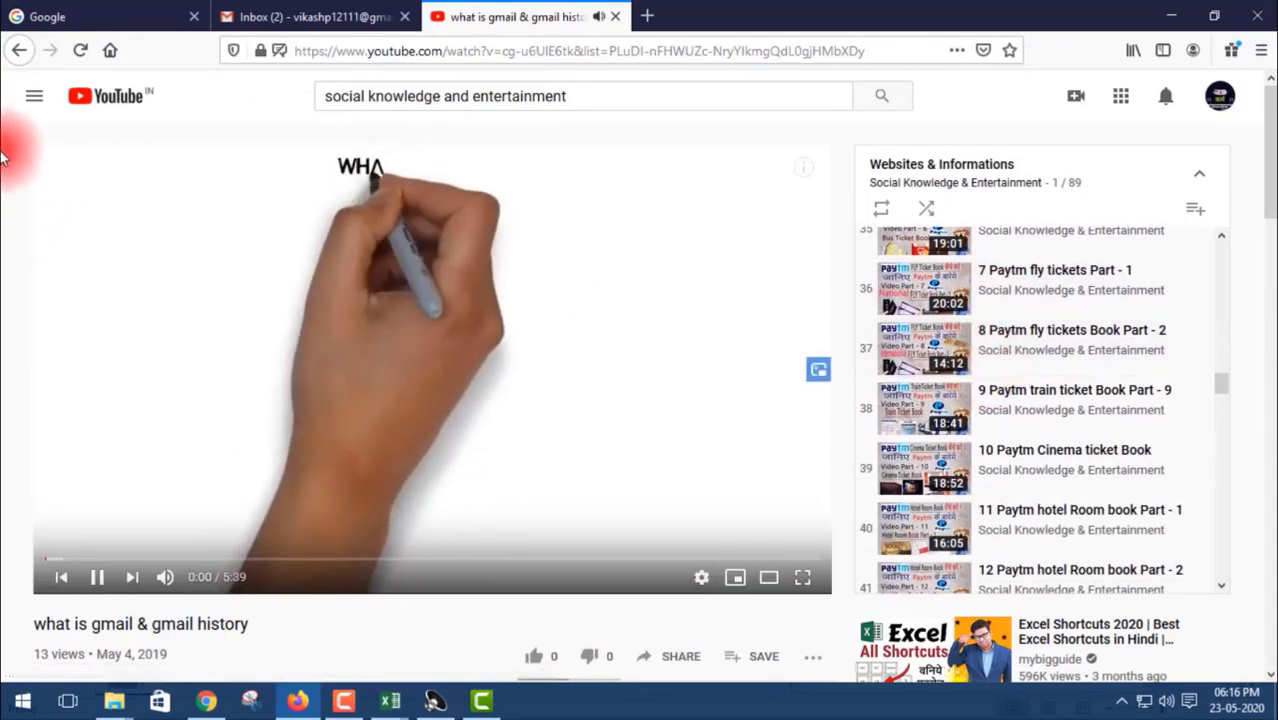
pyautogui.click(19, 50)
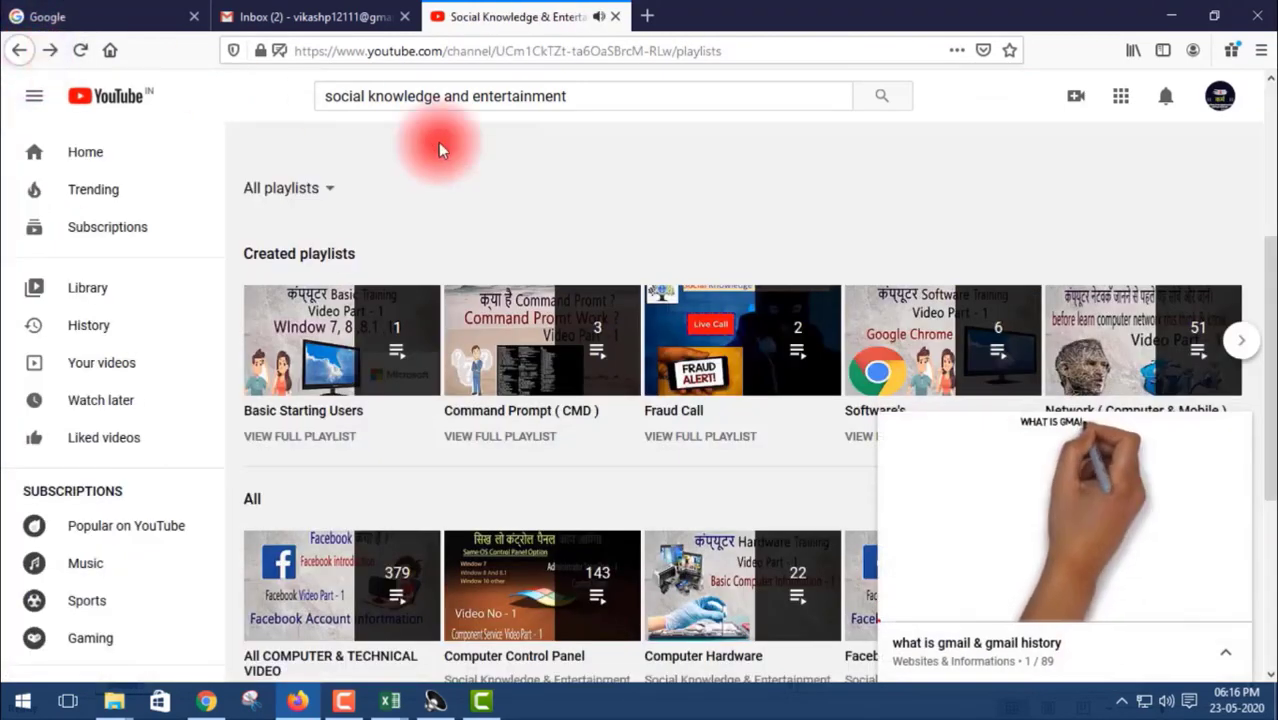
# Close the floating gmail history miniplayer and browse the All and Most Popular playlists.
pyautogui.moveTo(1064, 515)
pyautogui.click(1235, 436)
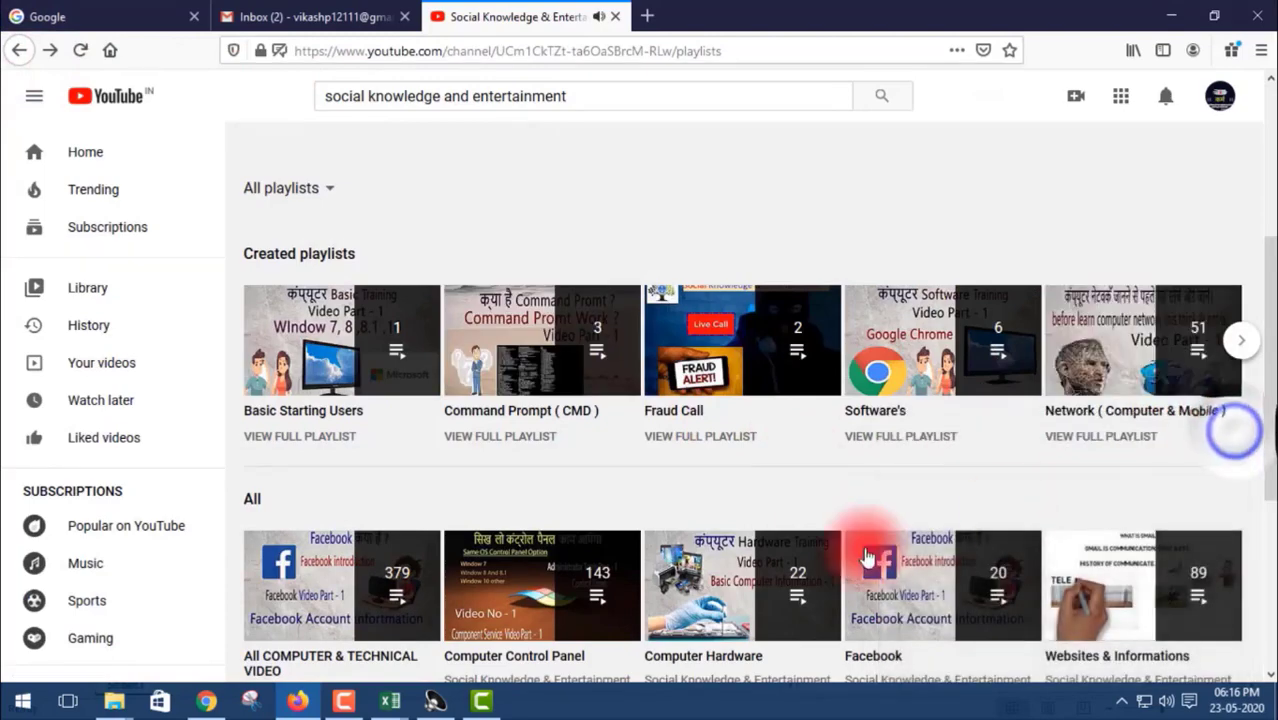
pyautogui.scroll(-2, 524, 370)
pyautogui.scroll(-2, 520, 395)
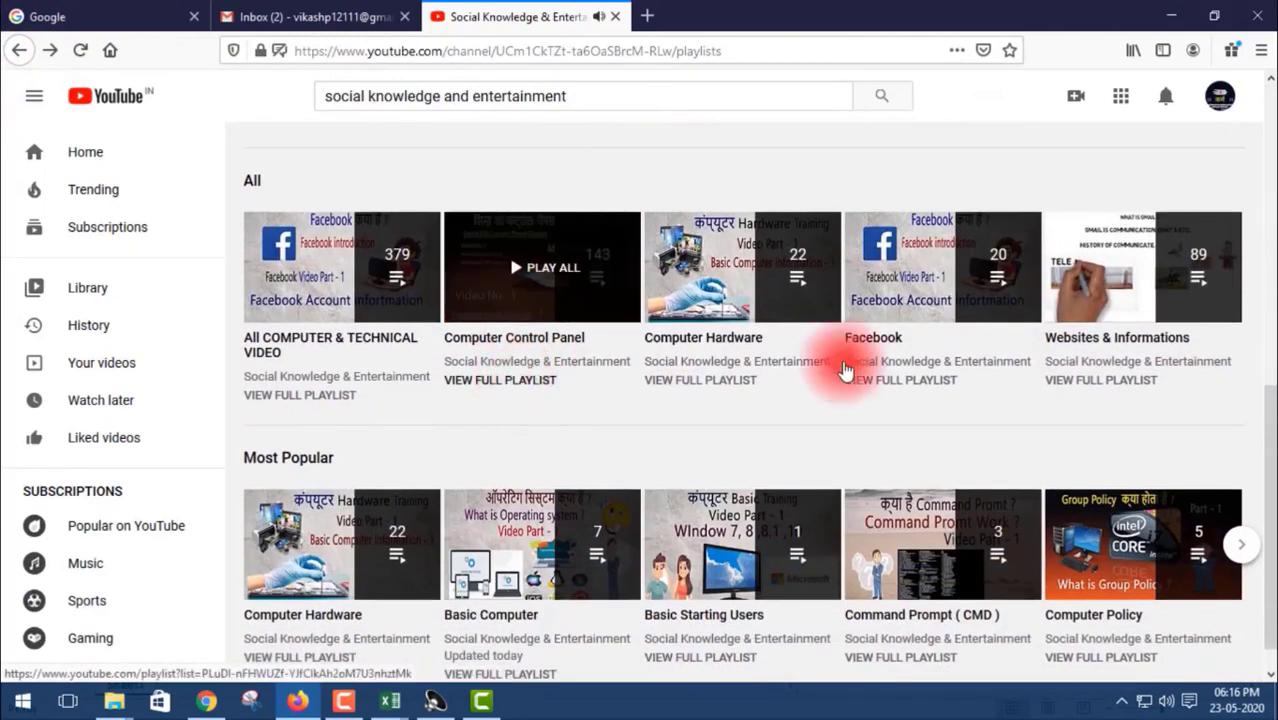
pyautogui.scroll(-1, 849, 395)
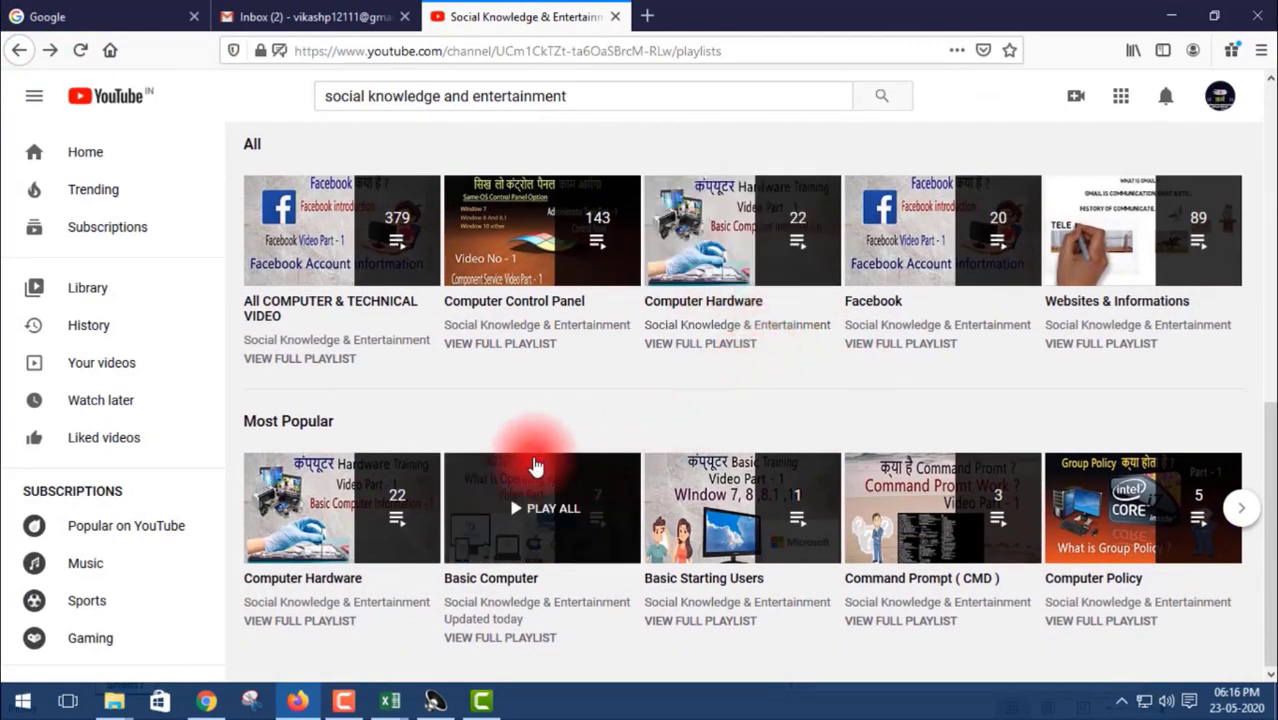
pyautogui.scroll(2, 506, 354)
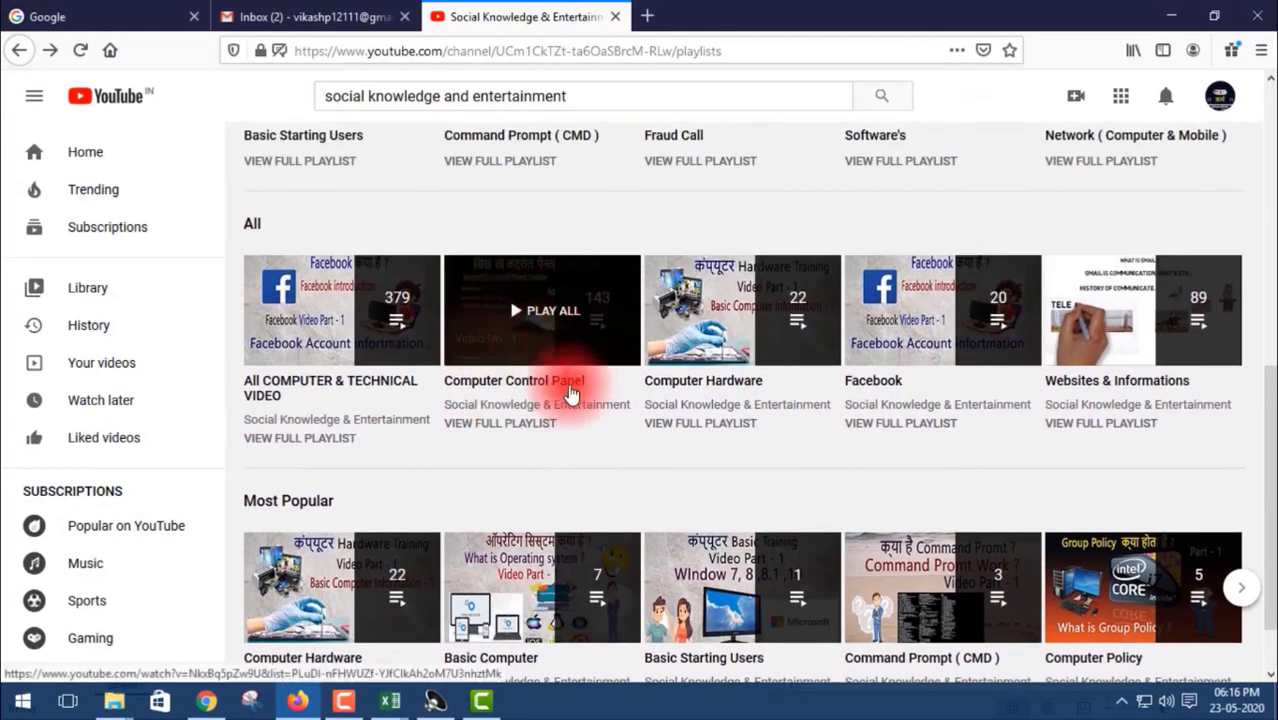
pyautogui.click(538, 384)
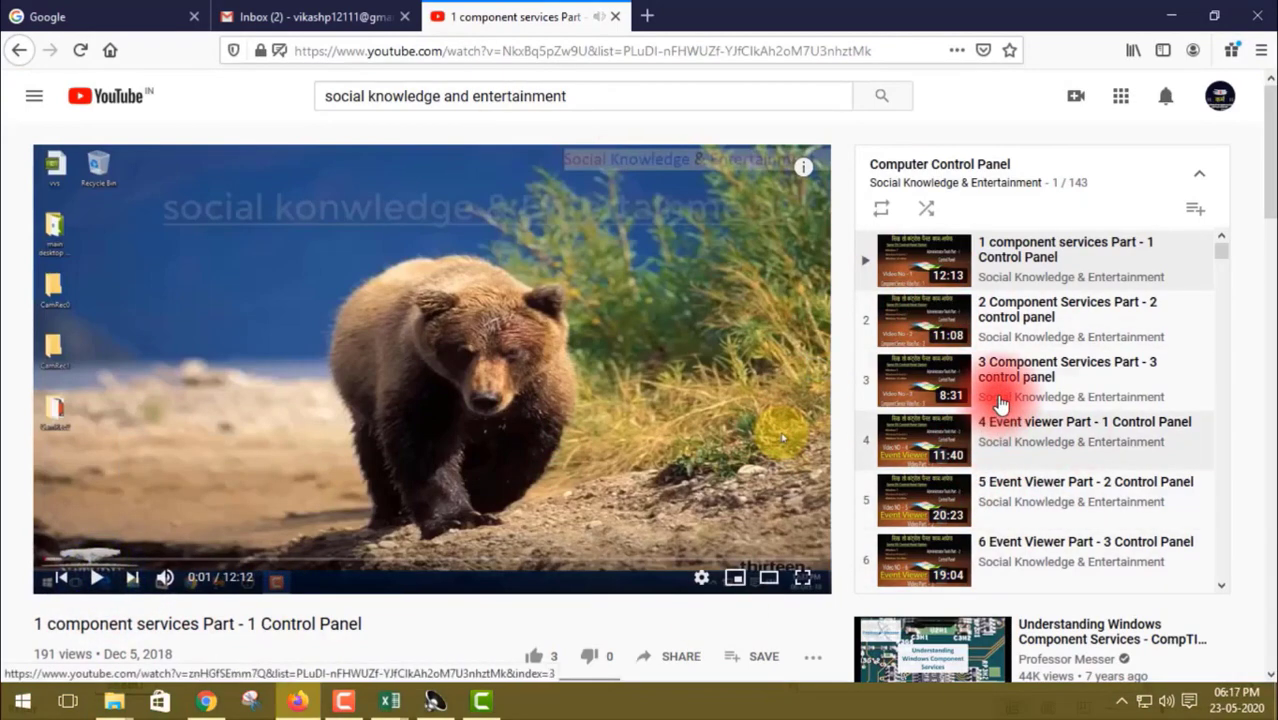
pyautogui.scroll(-4, 1000, 400)
pyautogui.scroll(-5, 998, 370)
pyautogui.scroll(-5, 998, 365)
pyautogui.scroll(-5, 998, 365)
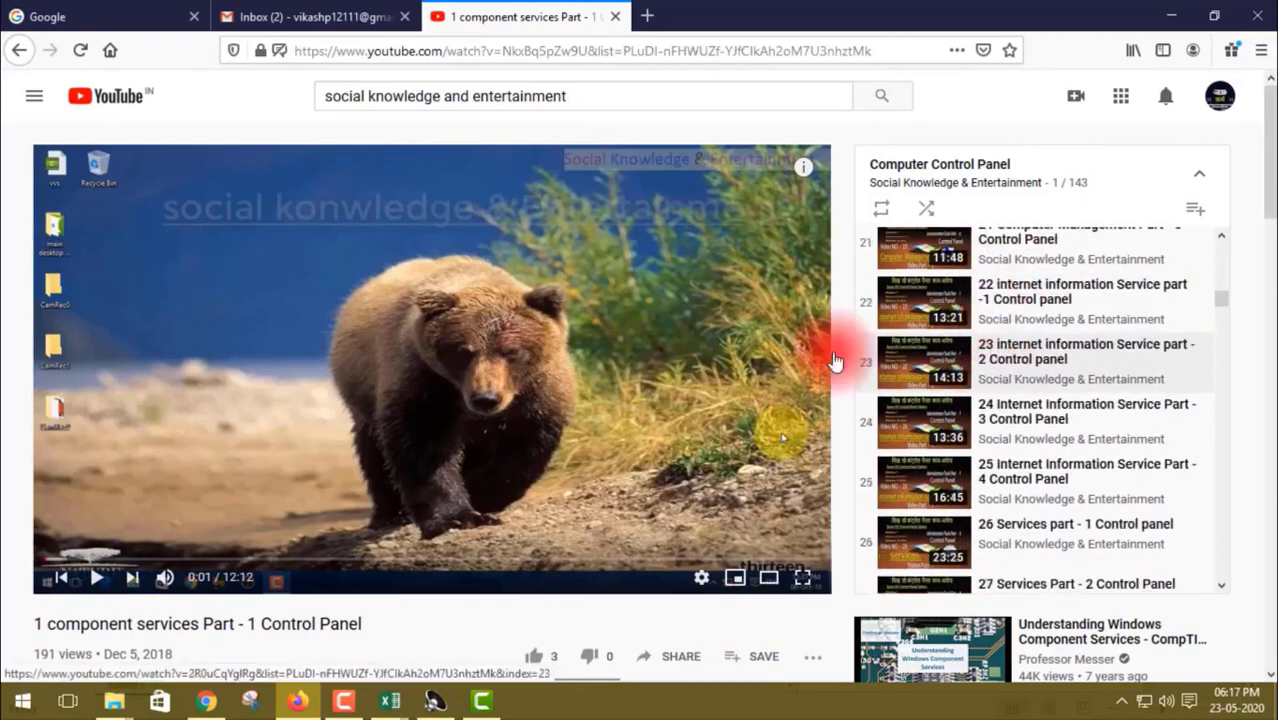
pyautogui.click(14, 52)
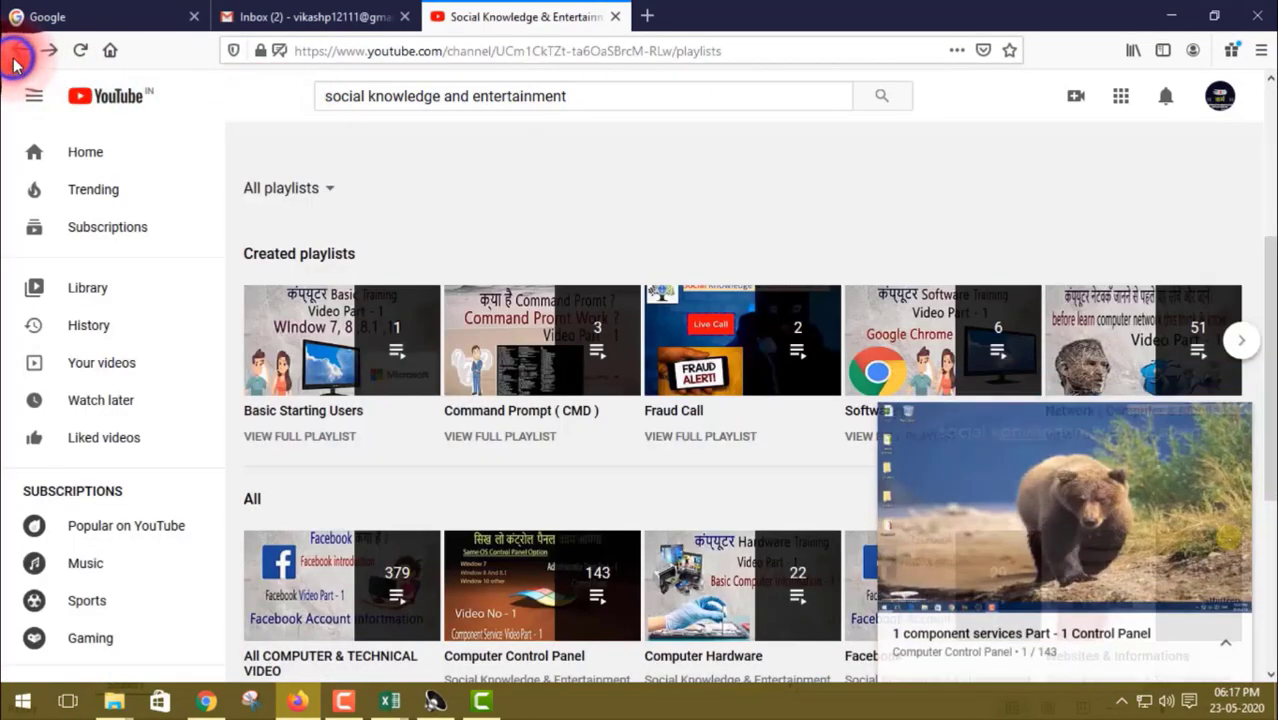
pyautogui.click(1233, 438)
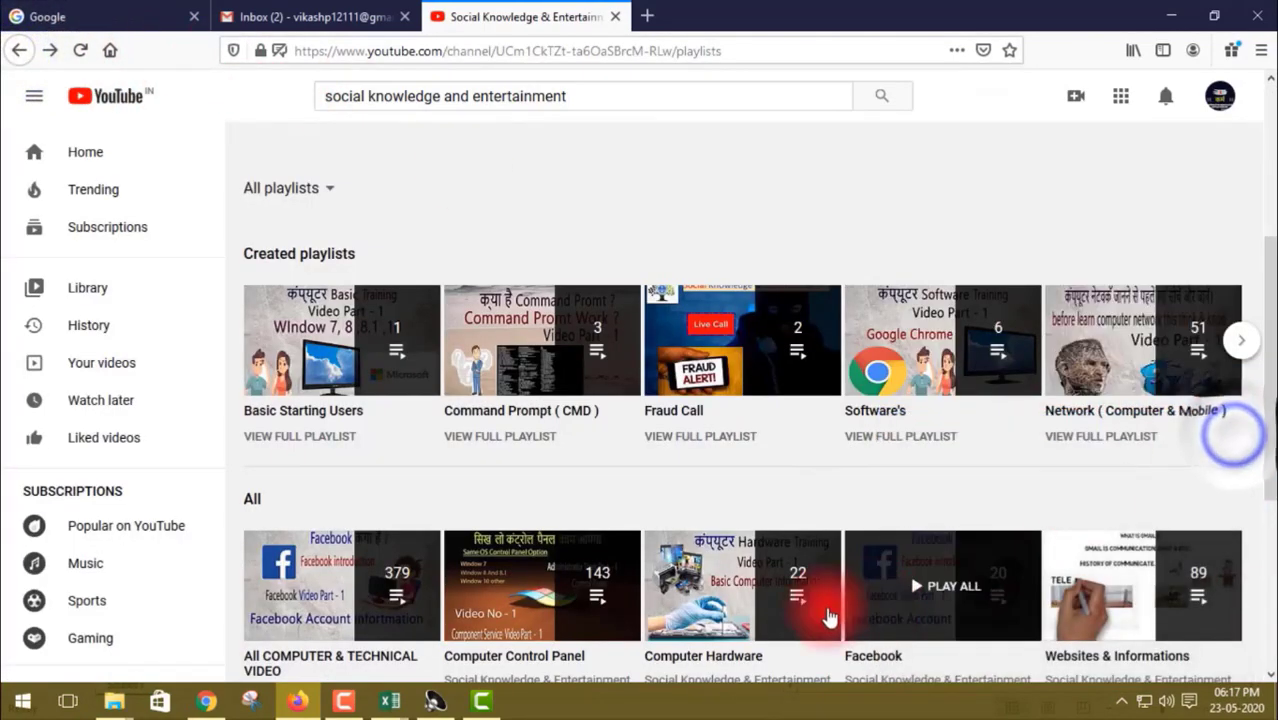
pyautogui.scroll(-1, 664, 478)
pyautogui.scroll(-2, 664, 478)
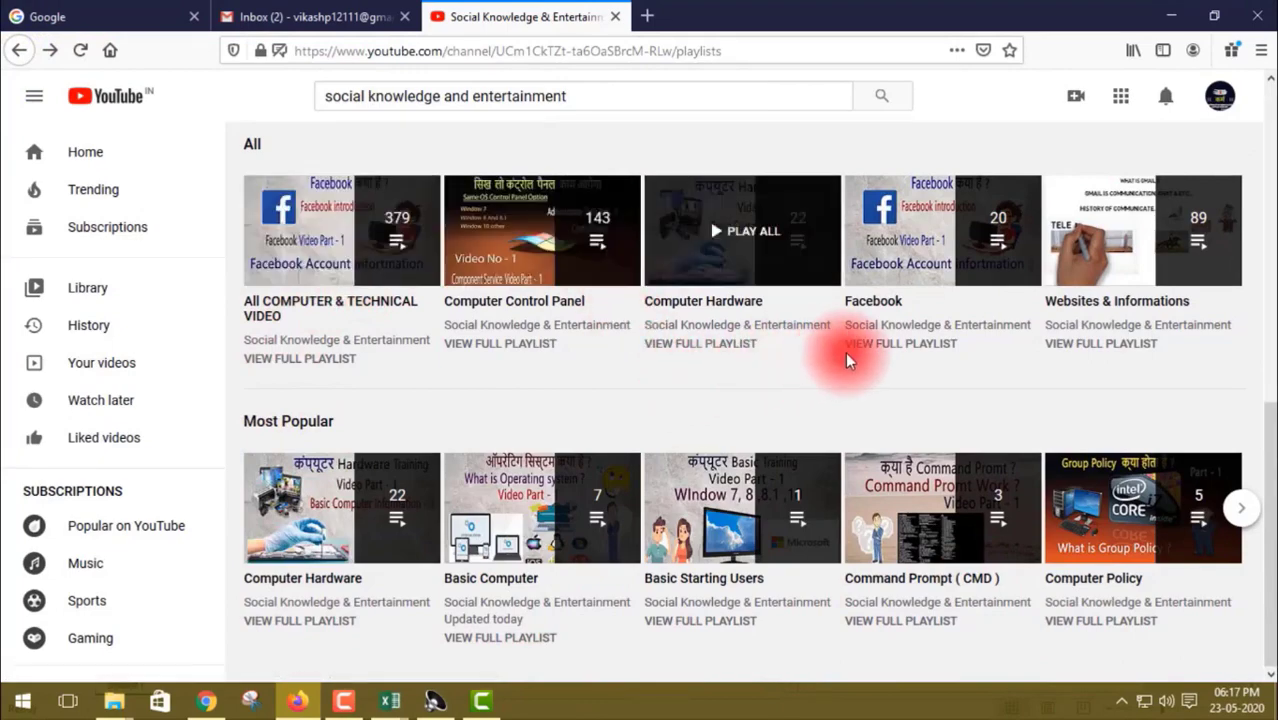
pyautogui.scroll(3, 740, 572)
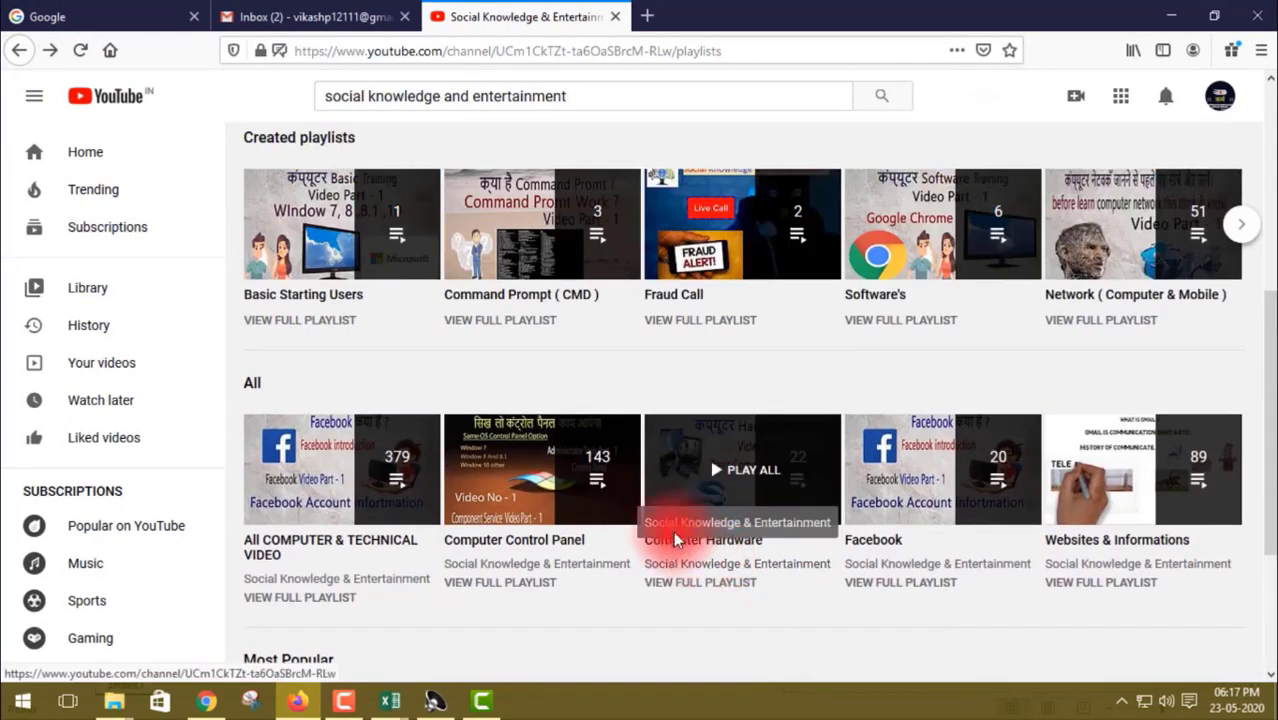
pyautogui.click(1113, 248)
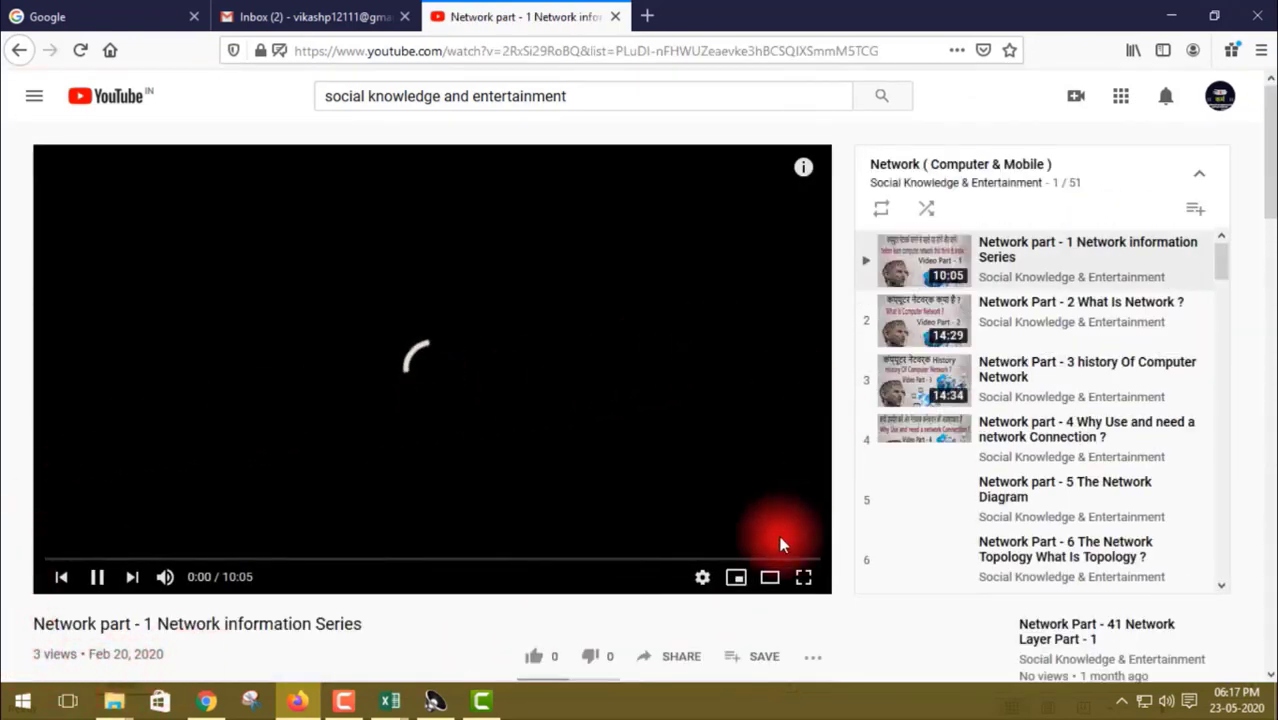
pyautogui.scroll(-3, 1006, 401)
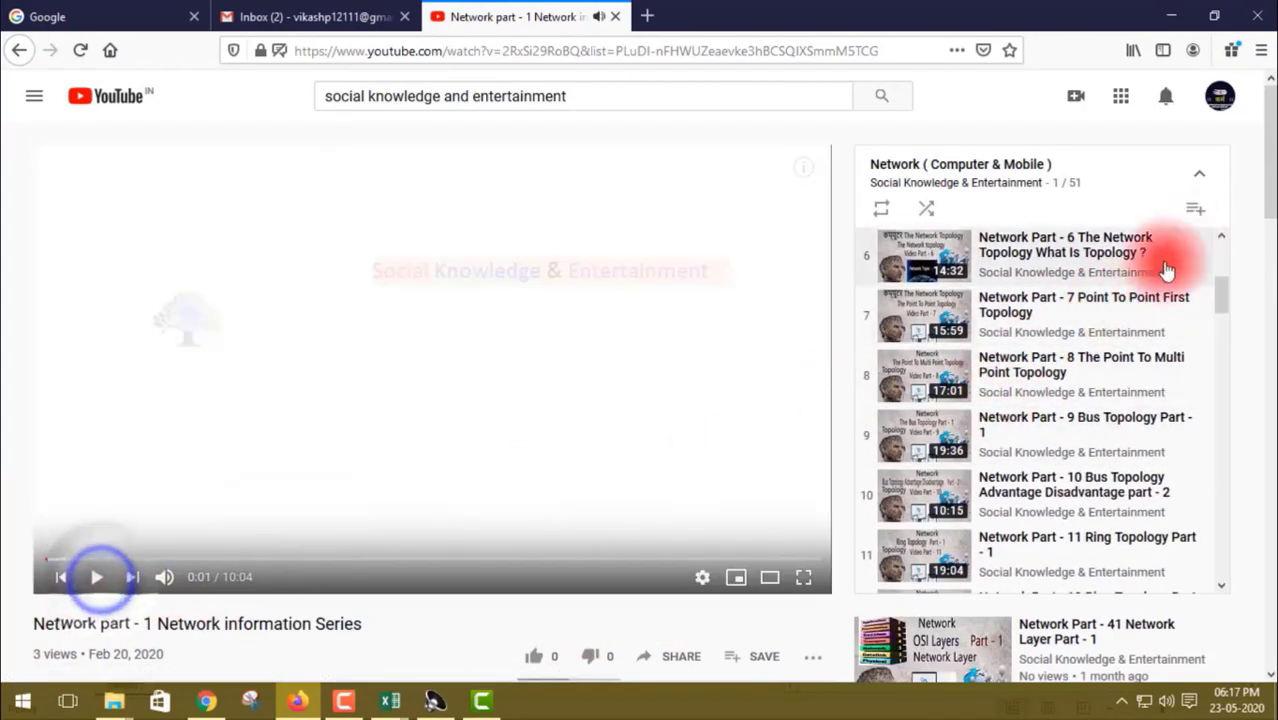
pyautogui.scroll(-2, 1163, 256)
pyautogui.scroll(-3, 1097, 370)
pyautogui.scroll(-3, 1095, 375)
pyautogui.scroll(-1, 1095, 375)
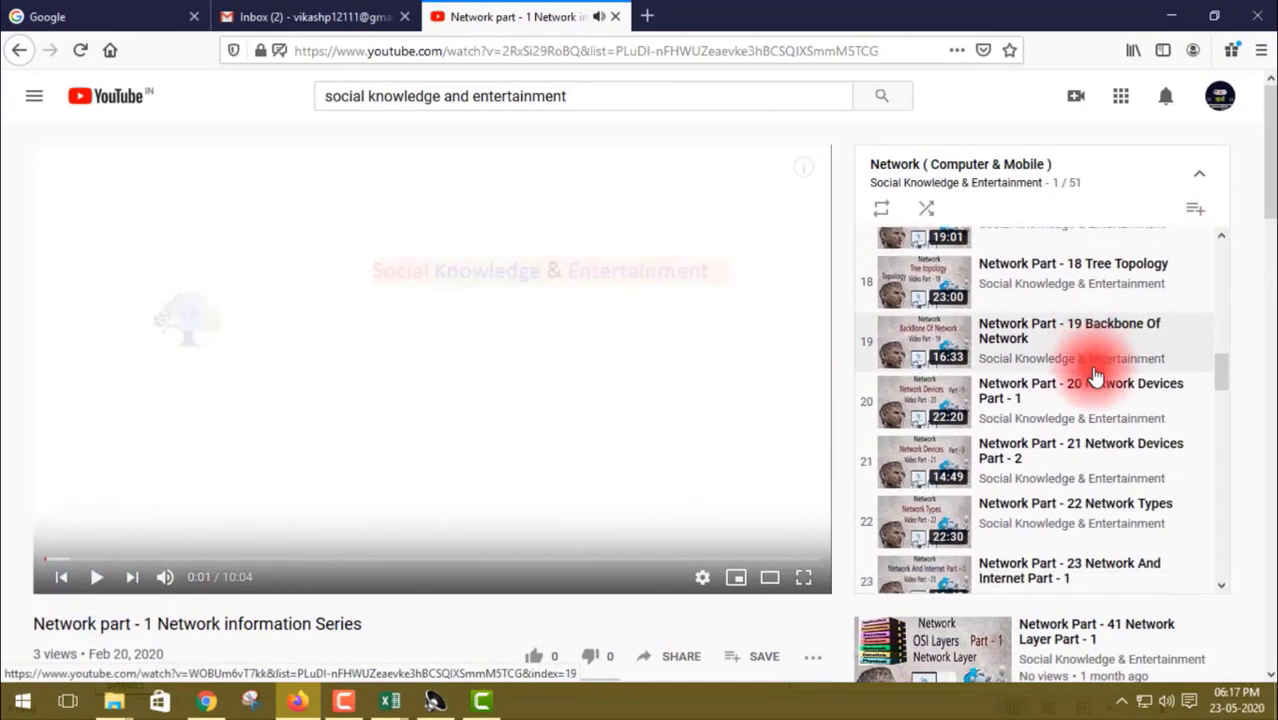
pyautogui.scroll(-3, 1095, 375)
pyautogui.scroll(-3, 1095, 375)
pyautogui.scroll(4, 1095, 375)
pyautogui.scroll(5, 1095, 375)
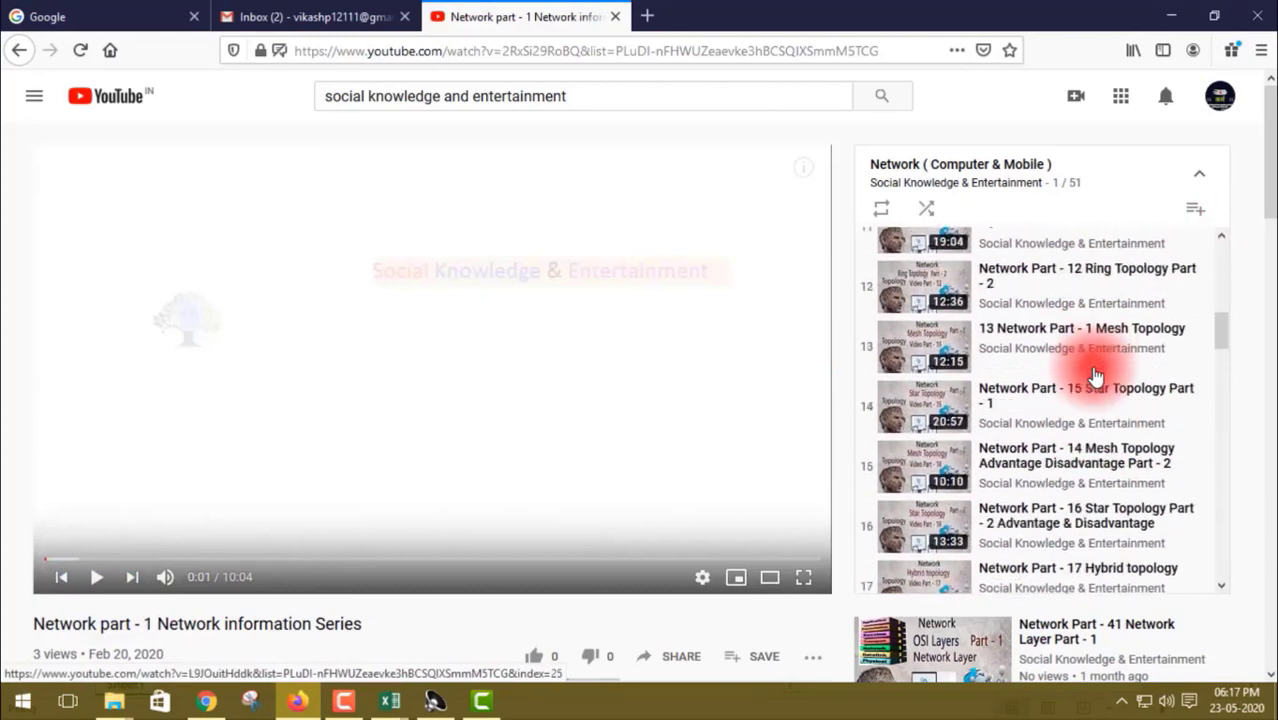
pyautogui.scroll(5, 1095, 375)
pyautogui.scroll(3, 1095, 375)
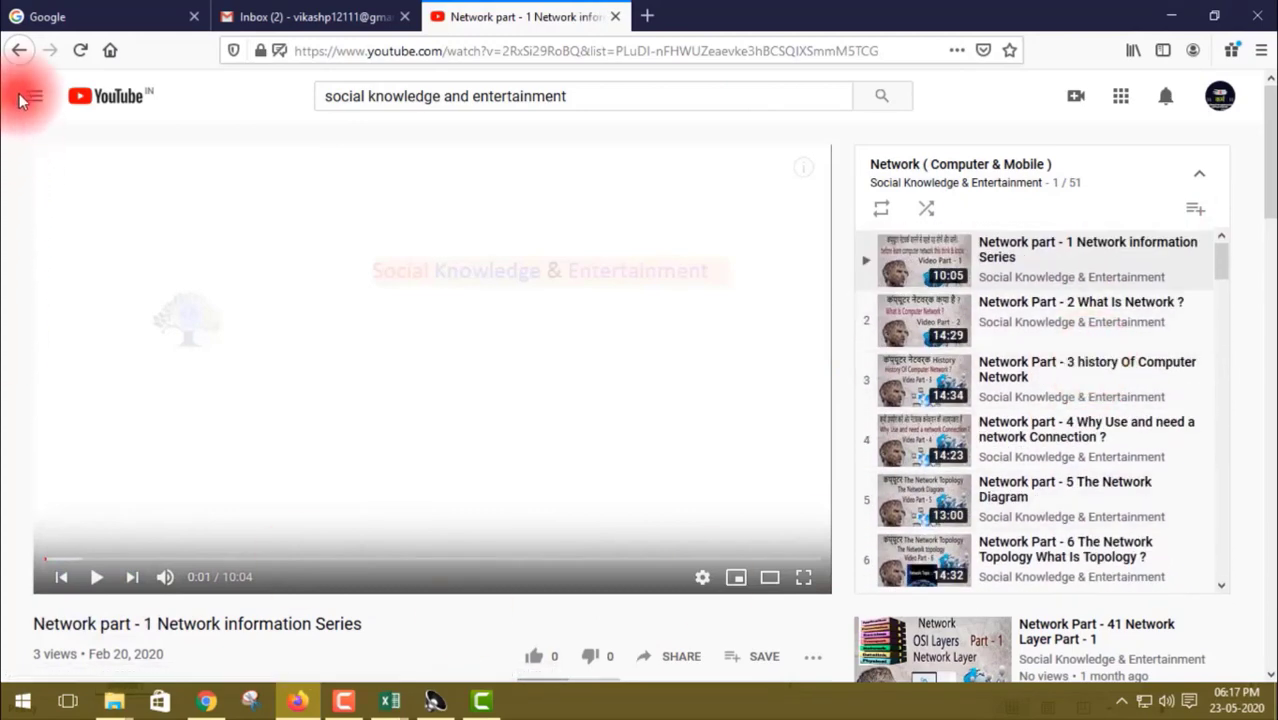
pyautogui.click(28, 54)
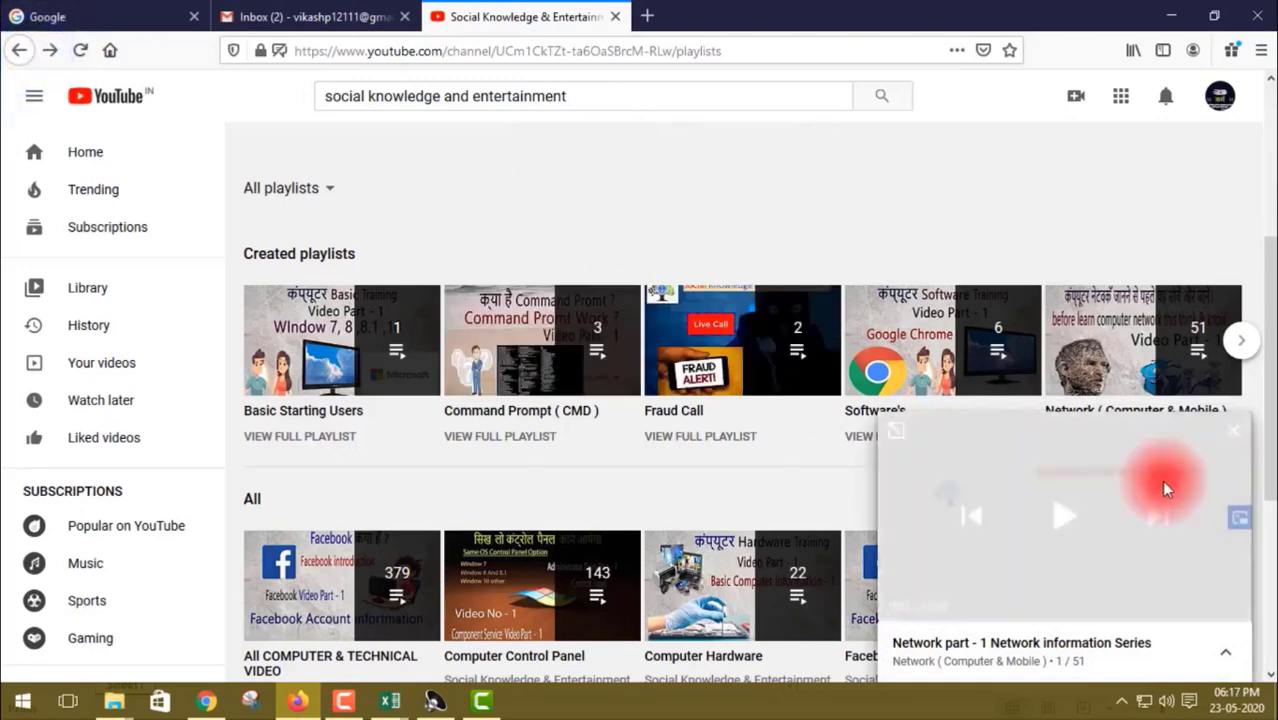
pyautogui.click(1240, 436)
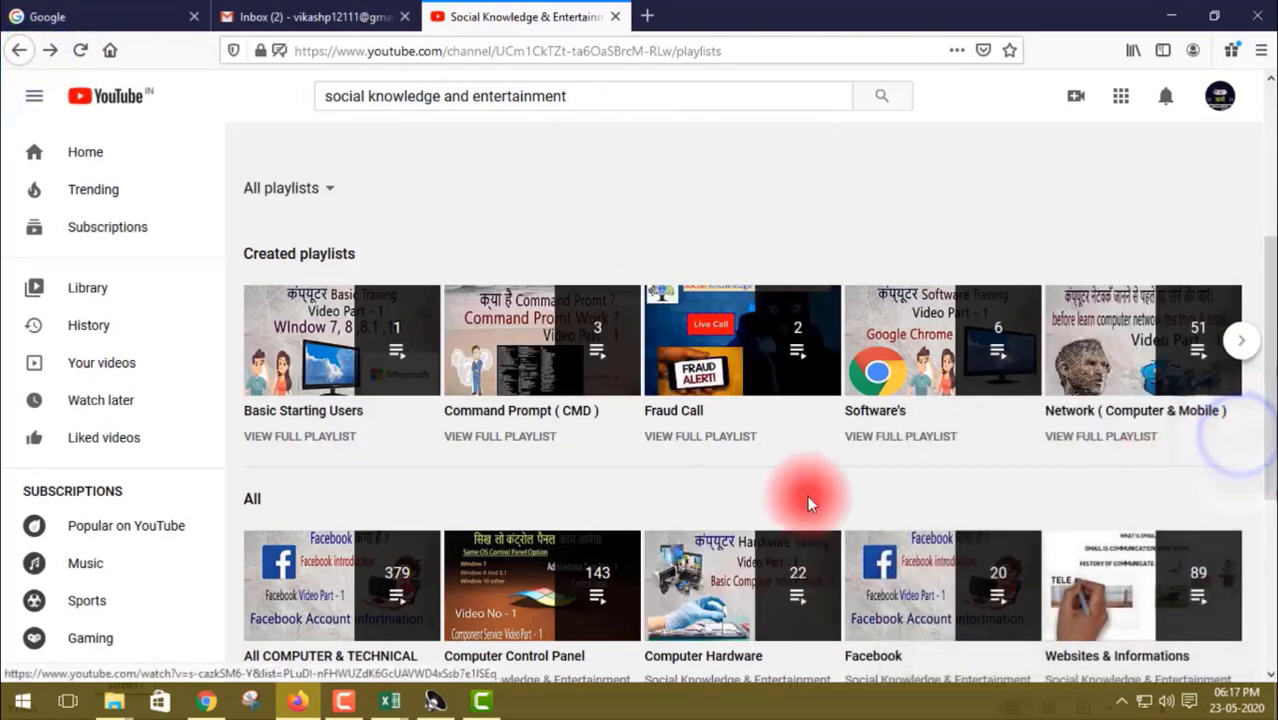
pyautogui.scroll(-1, 541, 503)
pyautogui.scroll(-5, 541, 503)
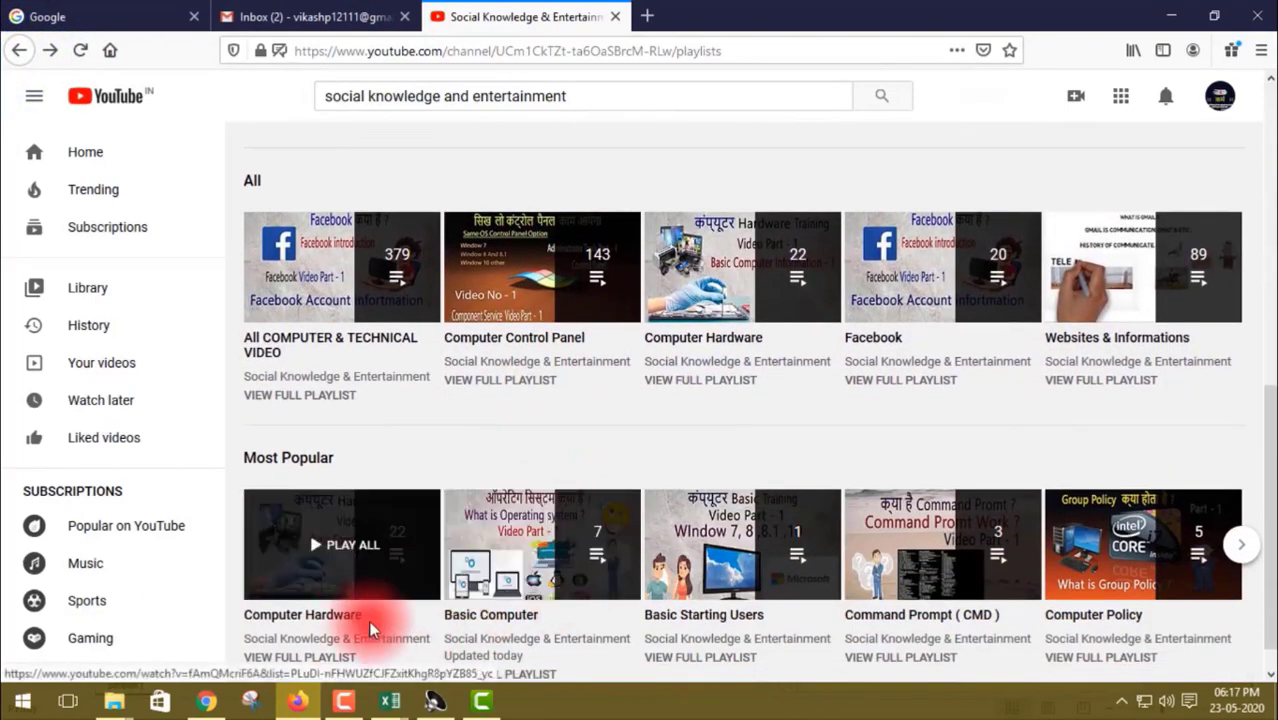
pyautogui.click(343, 558)
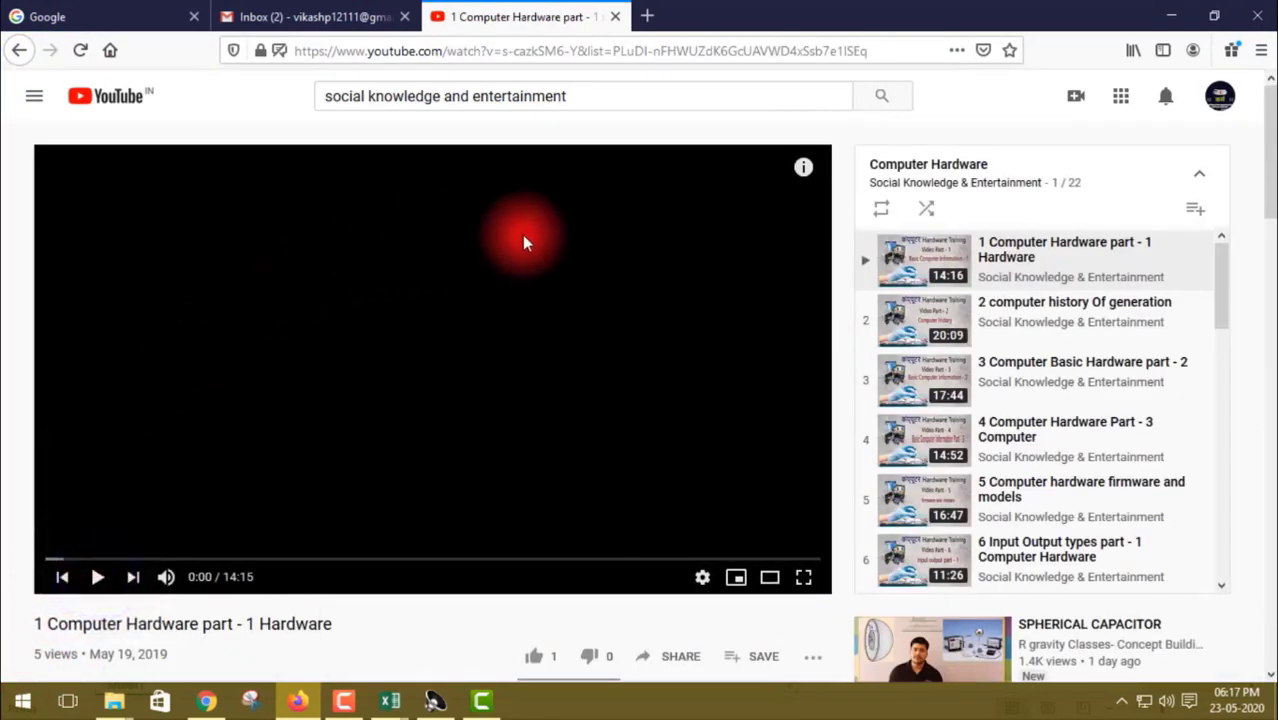
pyautogui.scroll(-3, 1003, 353)
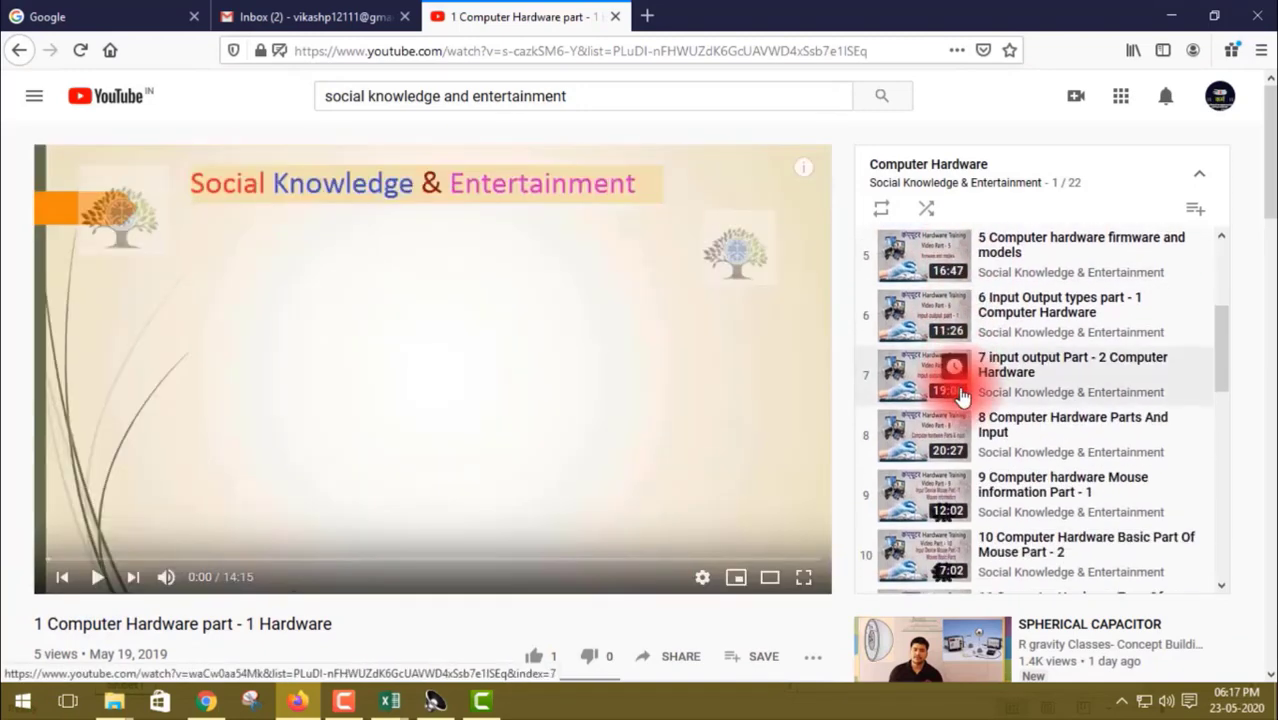
pyautogui.scroll(-4, 1003, 353)
pyautogui.scroll(-2, 1003, 353)
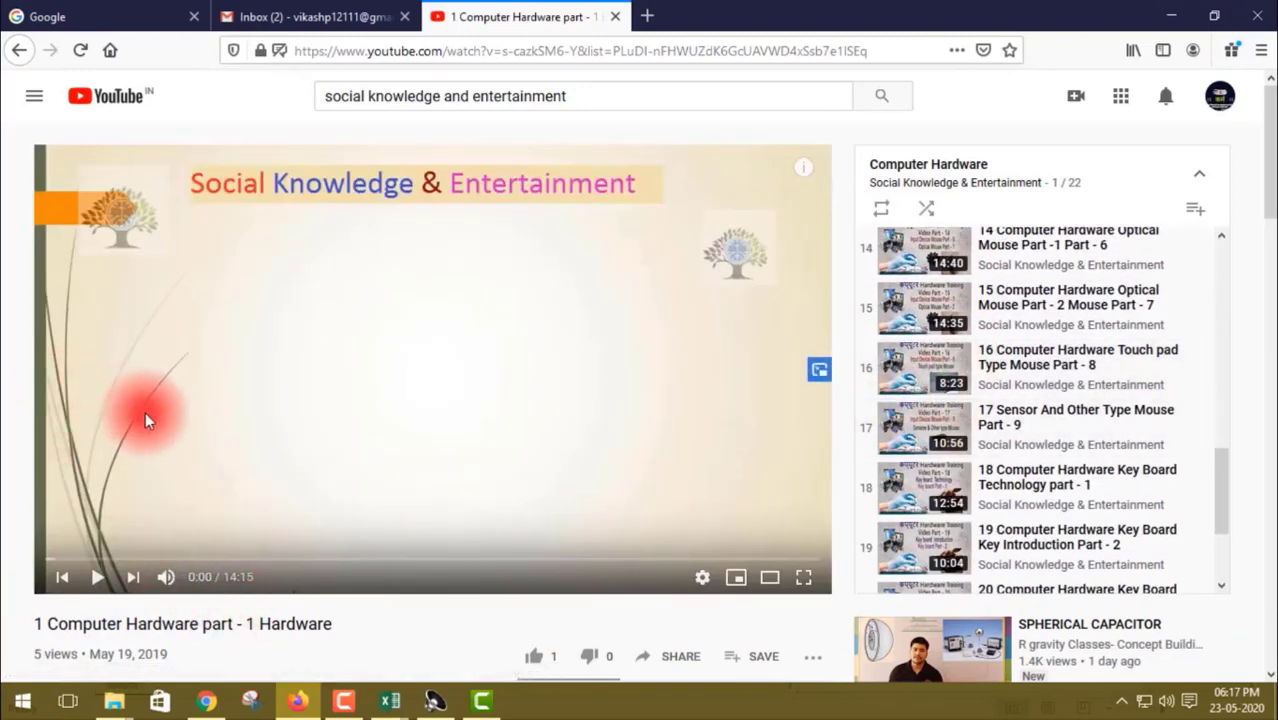
pyautogui.click(20, 58)
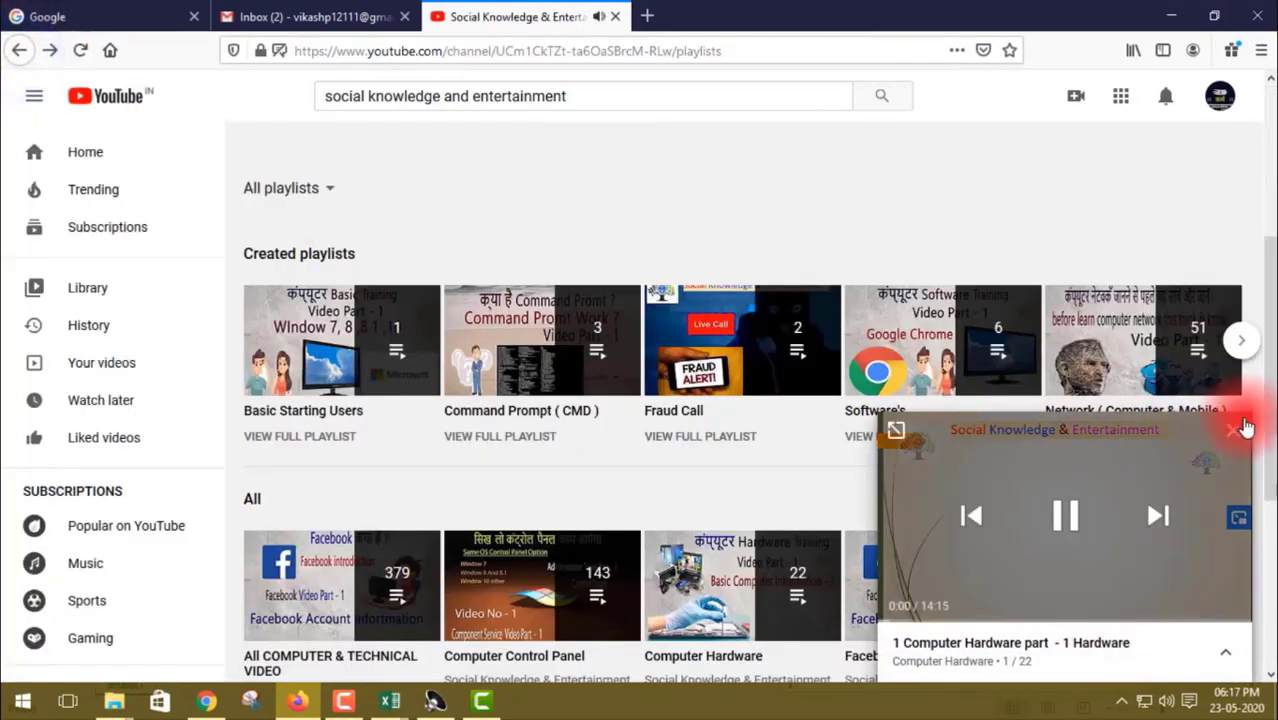
pyautogui.click(1228, 437)
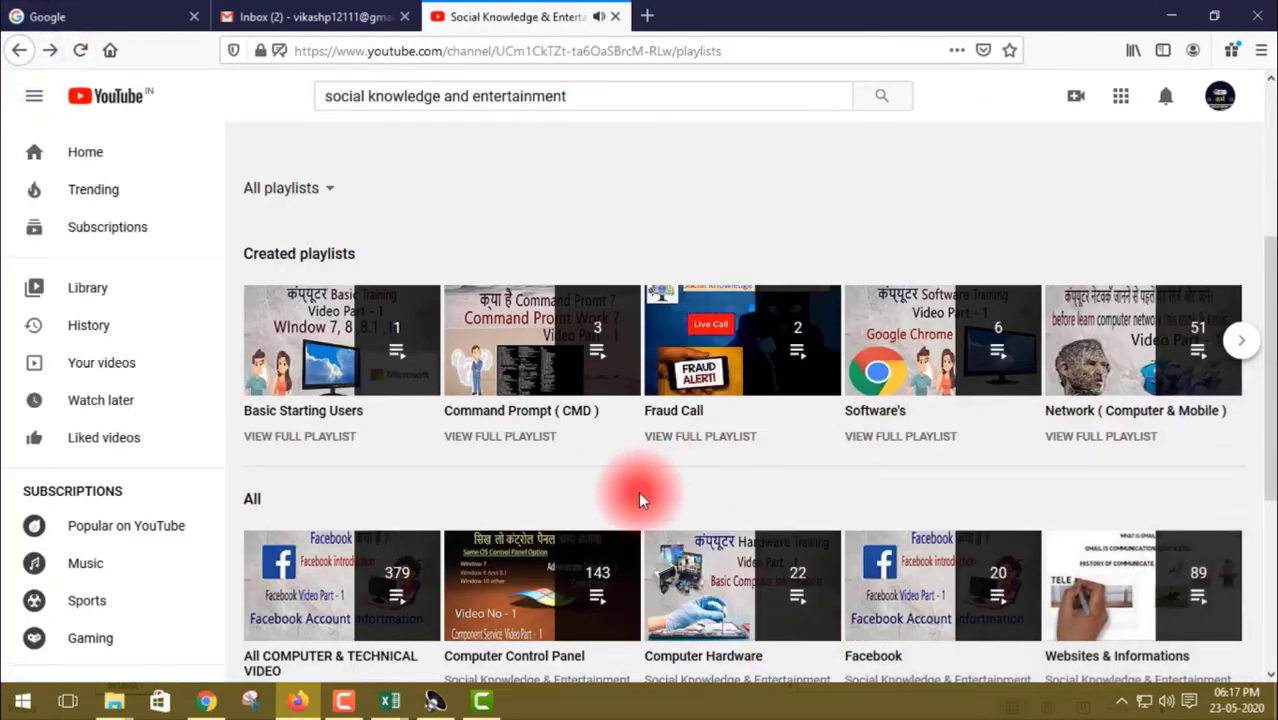